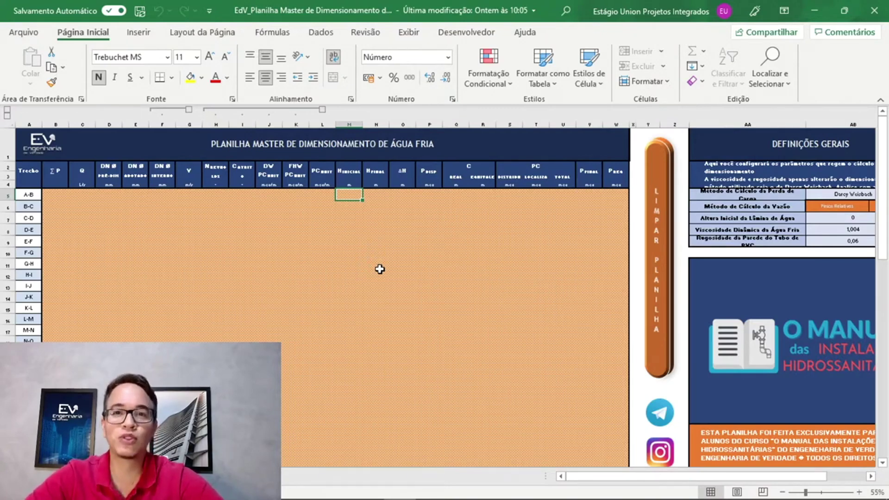
Look over the whole cold-water sizing sheet, from the section table to the general definitions, and enlarge the table's starting columns
{"action": "scroll", "coordinate": [380, 269], "scroll_direction": "down", "scroll_amount": 2}
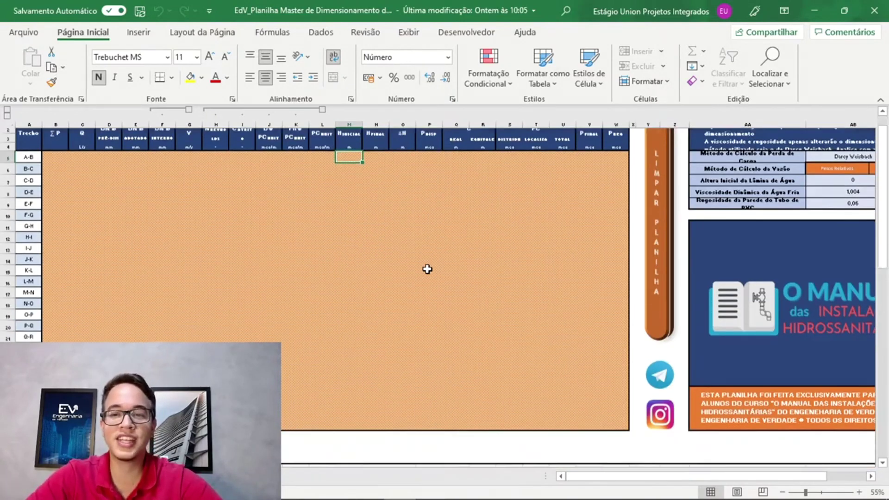
{"action": "scroll", "coordinate": [417, 268], "scroll_direction": "right", "scroll_amount": 1}
{"action": "scroll", "coordinate": [716, 385], "scroll_direction": "right", "scroll_amount": 4}
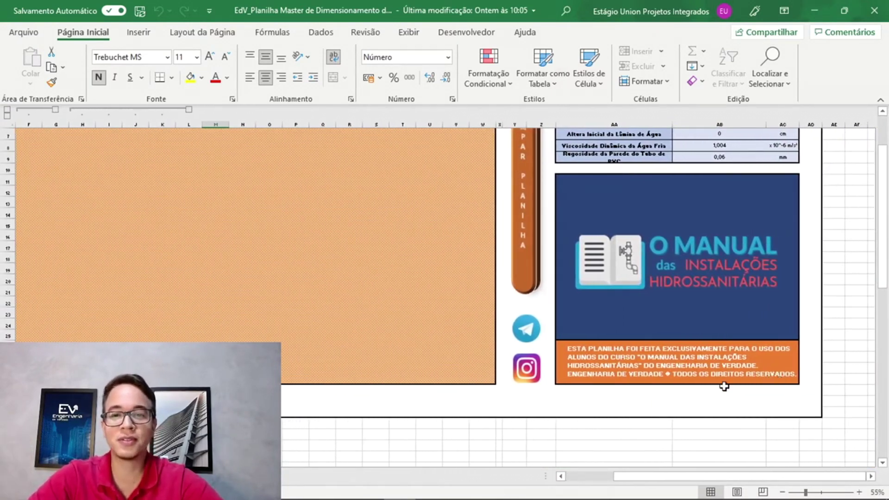
{"action": "scroll", "coordinate": [340, 334], "scroll_direction": "left", "scroll_amount": 1}
{"action": "scroll", "coordinate": [340, 334], "scroll_direction": "left", "scroll_amount": 5}
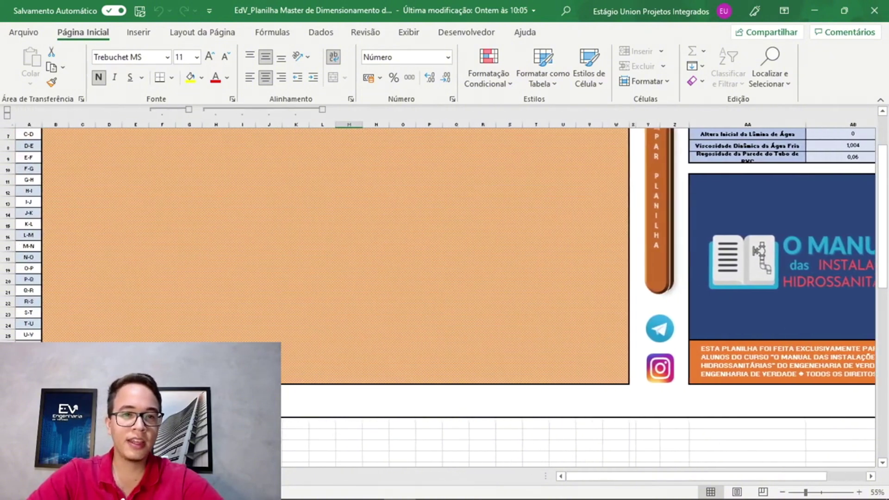
{"action": "scroll", "coordinate": [239, 327], "scroll_direction": "up", "scroll_amount": 2}
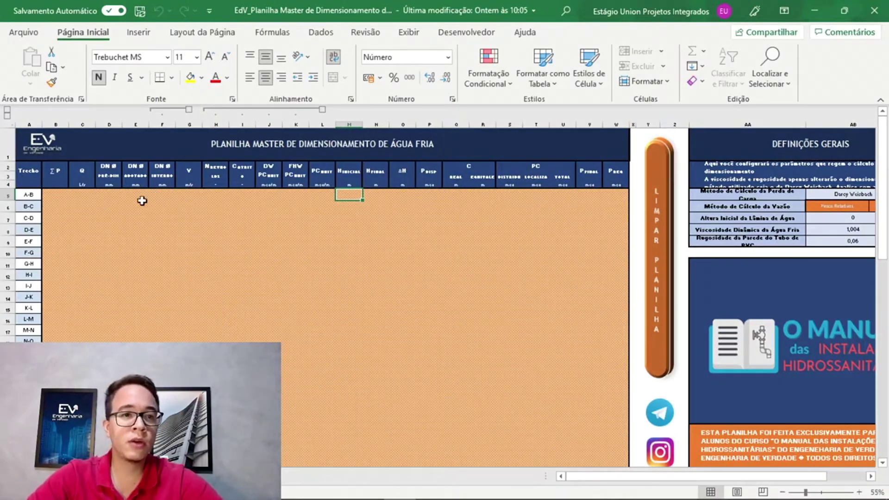
{"action": "scroll", "coordinate": [111, 216], "scroll_direction": "up", "scroll_amount": 3, "text": "ctrl"}
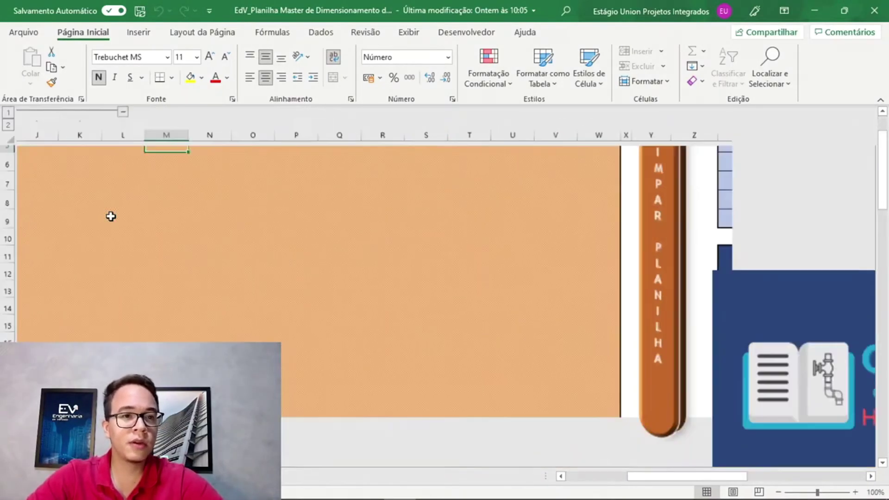
{"action": "scroll", "coordinate": [397, 268], "scroll_direction": "left", "scroll_amount": 5}
{"action": "scroll", "coordinate": [184, 263], "scroll_direction": "up", "scroll_amount": 2}
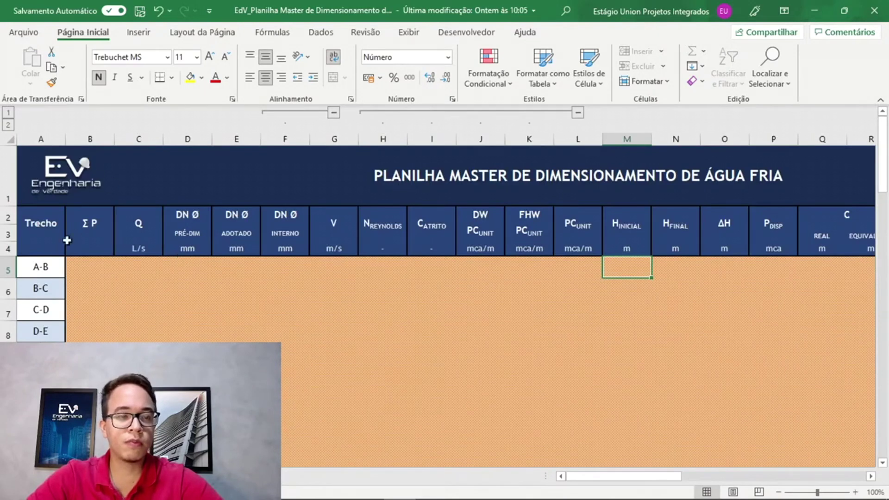
Examine the Trecho column through its full list of pipe sections and the ΣP and Q cells of section A-B
{"action": "left_click", "coordinate": [36, 265]}
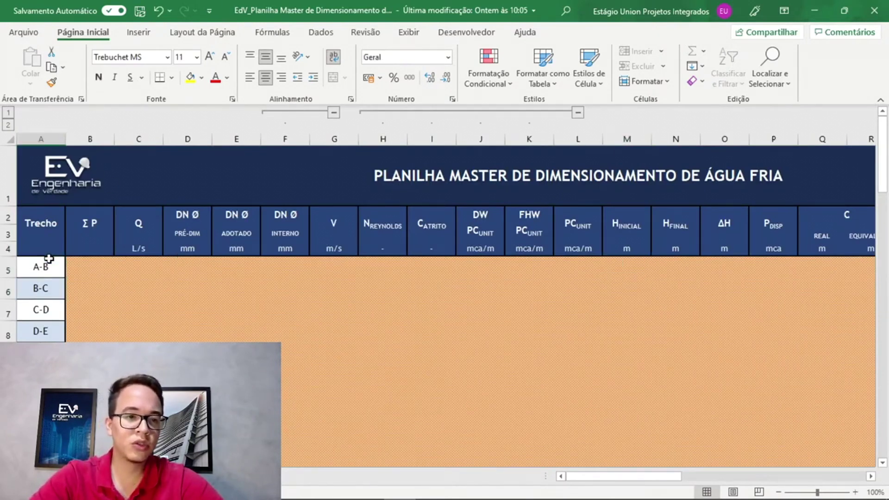
{"action": "scroll", "coordinate": [49, 259], "scroll_direction": "down", "scroll_amount": 4}
{"action": "scroll", "coordinate": [49, 259], "scroll_direction": "up", "scroll_amount": 2}
{"action": "scroll", "coordinate": [49, 258], "scroll_direction": "down", "scroll_amount": 3}
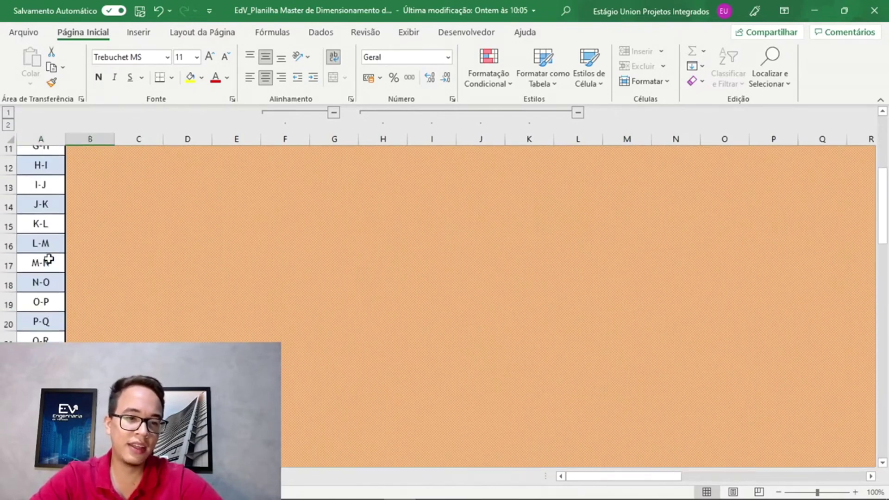
{"action": "key", "text": "Right"}
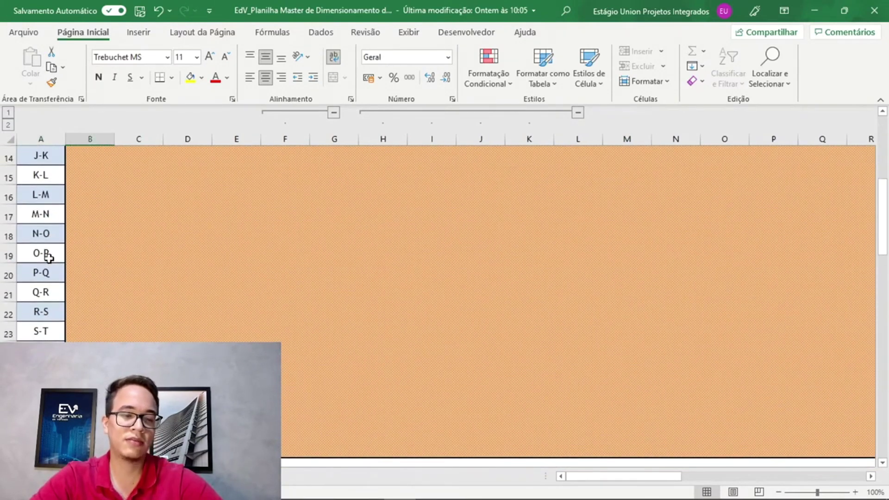
{"action": "scroll", "coordinate": [49, 258], "scroll_direction": "up", "scroll_amount": 3}
{"action": "key", "text": "Right"}
{"action": "scroll", "coordinate": [50, 259], "scroll_direction": "down", "scroll_amount": 3}
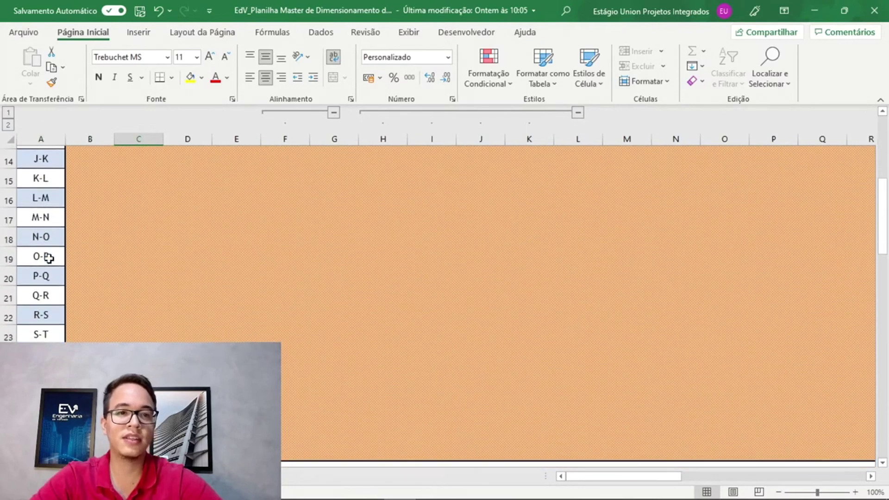
{"action": "key", "text": "Up"}
{"action": "key", "text": "Up"}
{"action": "key", "text": "Up"}
{"action": "key", "text": "Up"}
{"action": "key", "text": "Up"}
{"action": "key", "text": "Up"}
{"action": "key", "text": "Up"}
{"action": "key", "text": "Up"}
{"action": "key", "text": "Up"}
{"action": "key", "text": "Up"}
{"action": "key", "text": "Up"}
{"action": "key", "text": "Up"}
{"action": "key", "text": "Up"}
{"action": "key", "text": "Up"}
{"action": "key", "text": "Up"}
{"action": "key", "text": "Up"}
{"action": "key", "text": "Up"}
{"action": "key", "text": "Up"}
{"action": "key", "text": "Up"}
{"action": "key", "text": "Up"}
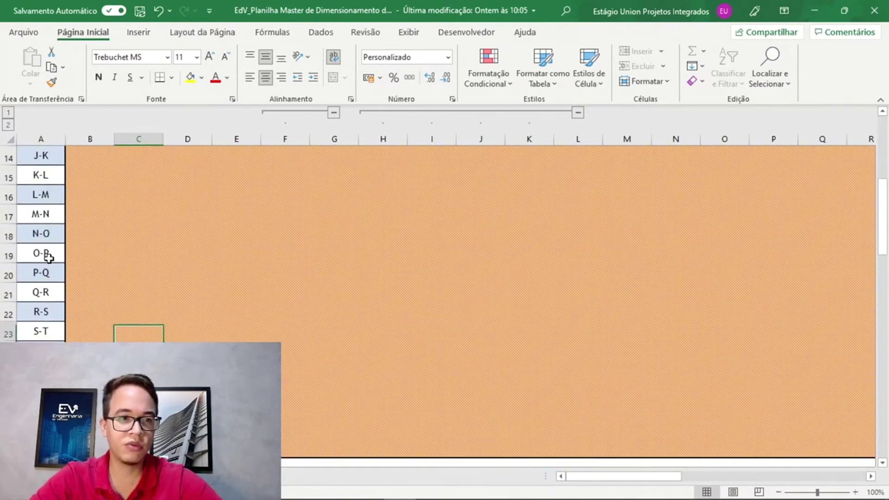
{"action": "key", "text": "Left"}
{"action": "key", "text": "Up"}
{"action": "key", "text": "Up"}
{"action": "key", "text": "Up"}
{"action": "key", "text": "Up"}
{"action": "key", "text": "Up"}
{"action": "key", "text": "Up"}
{"action": "key", "text": "Up"}
{"action": "key", "text": "Up"}
{"action": "key", "text": "Up"}
{"action": "key", "text": "Up"}
{"action": "key", "text": "Up"}
{"action": "key", "text": "Up"}
{"action": "key", "text": "Up"}
{"action": "key", "text": "Up"}
{"action": "key", "text": "Up"}
{"action": "key", "text": "Up"}
{"action": "key", "text": "Up"}
{"action": "key", "text": "Up"}
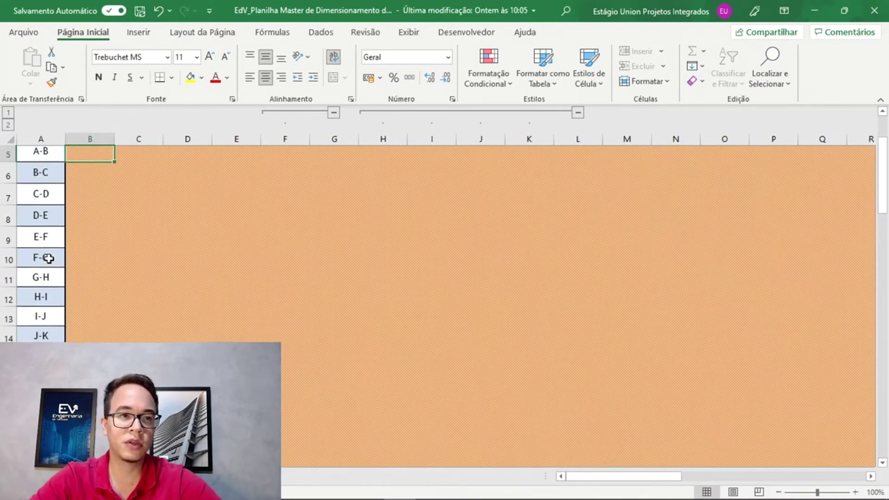
{"action": "scroll", "coordinate": [49, 258], "scroll_direction": "down", "scroll_amount": 3}
{"action": "scroll", "coordinate": [49, 259], "scroll_direction": "up", "scroll_amount": 1}
{"action": "scroll", "coordinate": [49, 259], "scroll_direction": "down", "scroll_amount": 1}
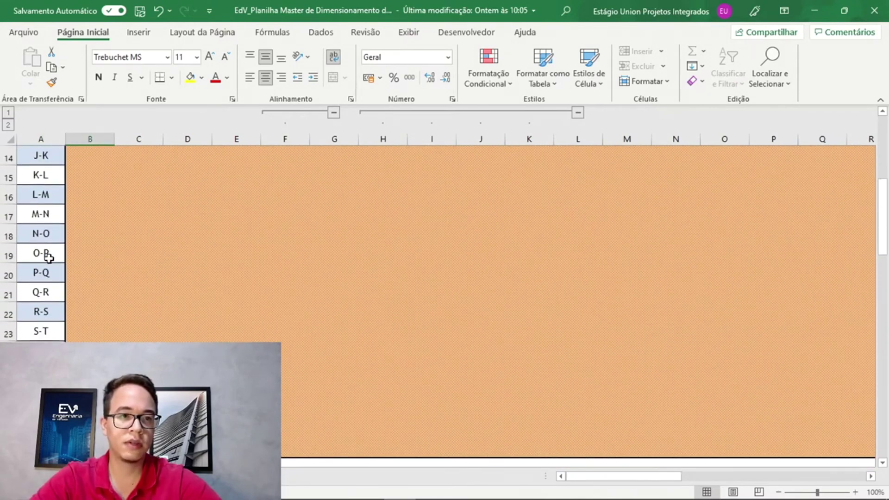
{"action": "scroll", "coordinate": [49, 259], "scroll_direction": "up", "scroll_amount": 5}
{"action": "left_click", "coordinate": [118, 275]}
{"action": "left_click", "coordinate": [88, 268]}
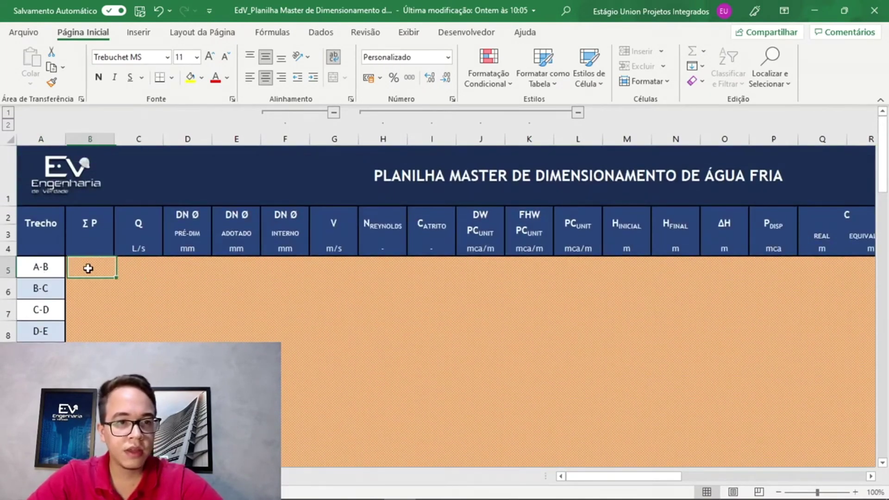
{"action": "key", "text": "Right"}
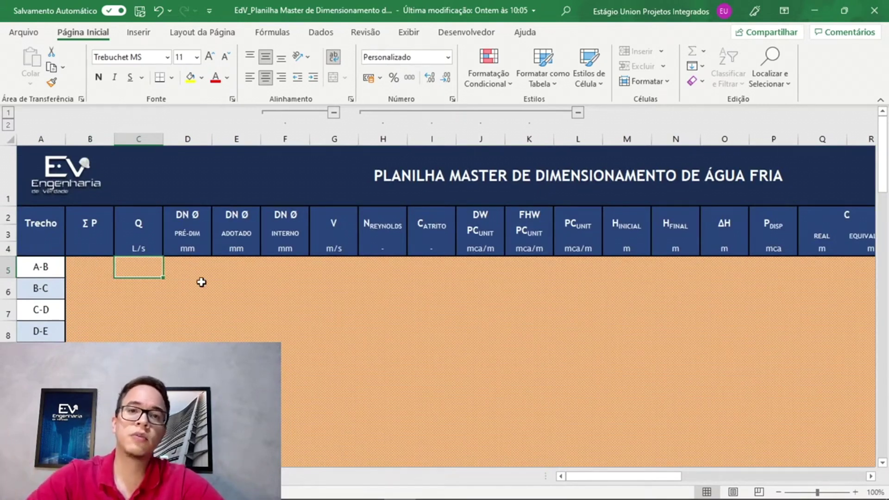
Set the flow calculation method in the general definitions to Pesos Relativos and confirm the change
{"action": "scroll", "coordinate": [250, 280], "scroll_direction": "right", "scroll_amount": 3}
{"action": "scroll", "coordinate": [264, 279], "scroll_direction": "right", "scroll_amount": 10}
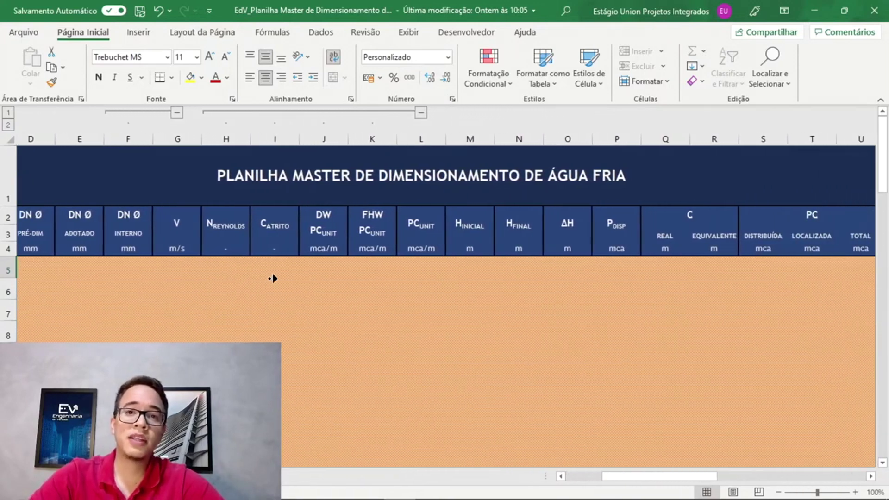
{"action": "scroll", "coordinate": [275, 278], "scroll_direction": "right", "scroll_amount": 9}
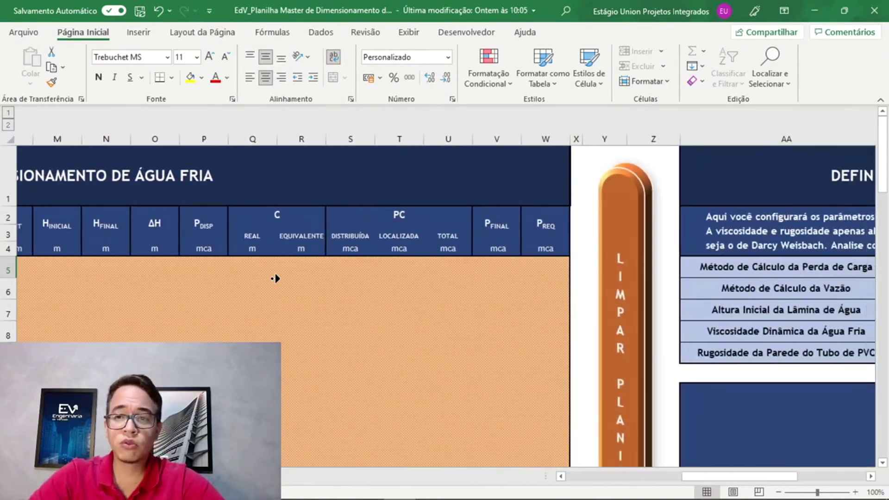
{"action": "scroll", "coordinate": [275, 278], "scroll_direction": "right", "scroll_amount": 1}
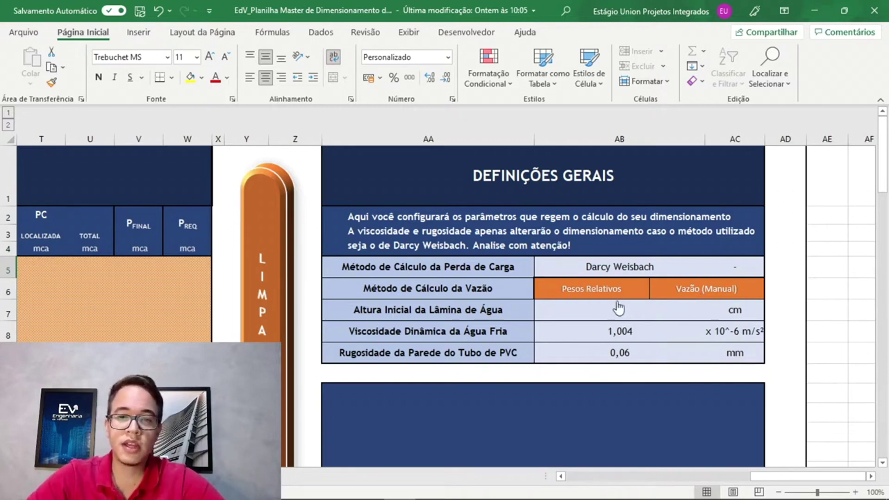
{"action": "left_click", "coordinate": [585, 296]}
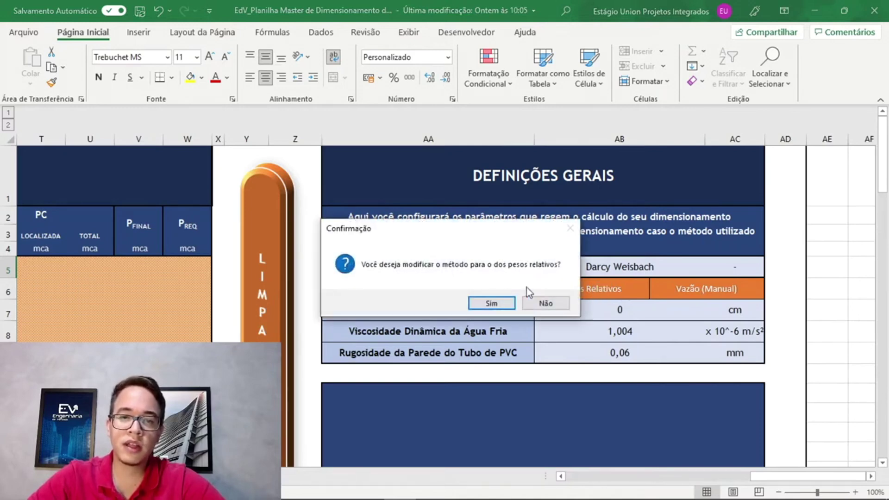
{"action": "left_click", "coordinate": [494, 303]}
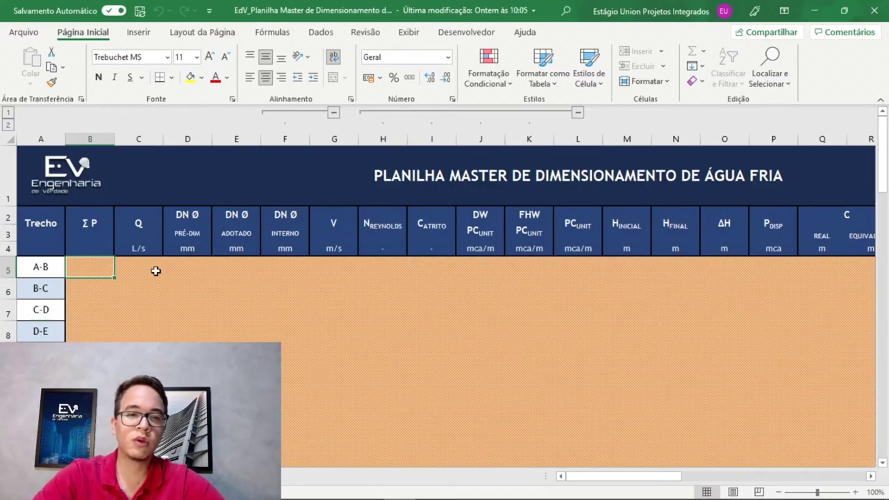
Enter 2 as the sum of weights (ΣP) for section A-B and check its calculated flow
{"action": "left_click", "coordinate": [156, 271]}
{"action": "key", "text": "Left"}
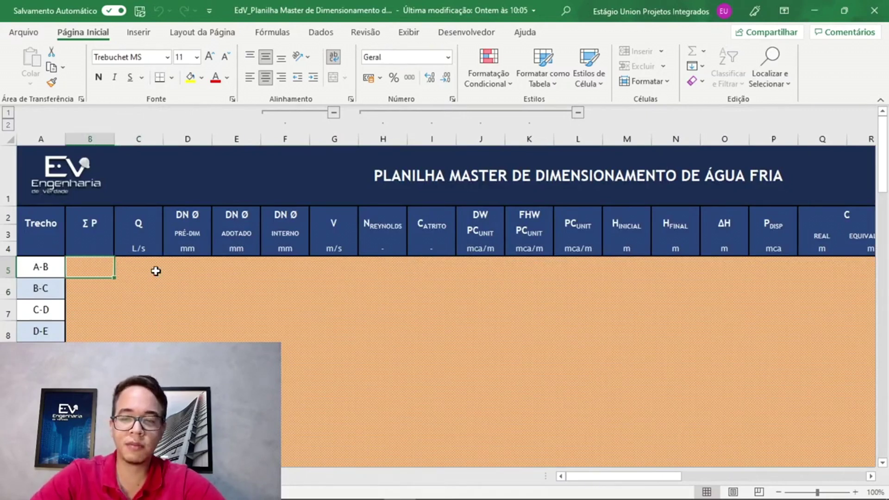
{"action": "type", "text": "2"}
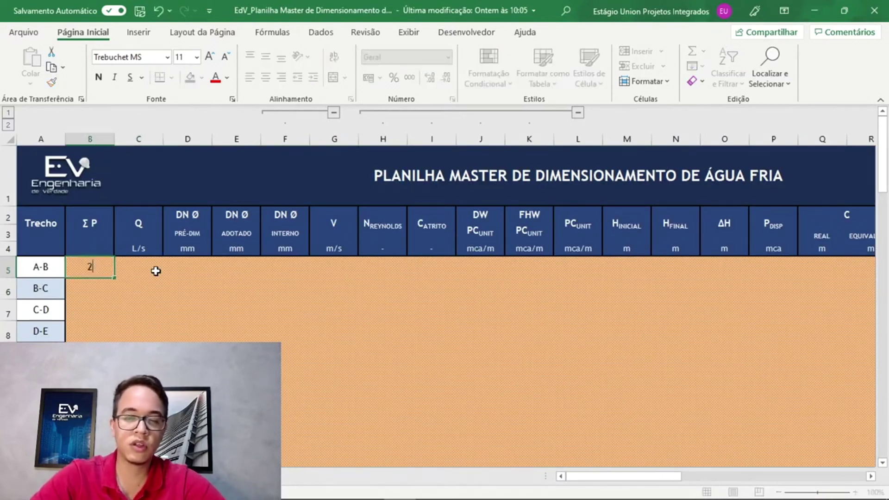
{"action": "key", "text": "Return"}
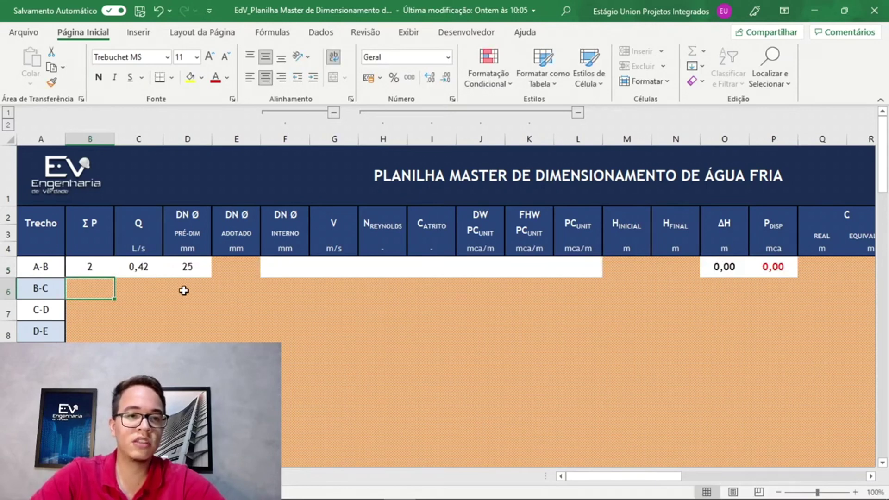
{"action": "left_click", "coordinate": [103, 262]}
{"action": "left_click", "coordinate": [149, 271]}
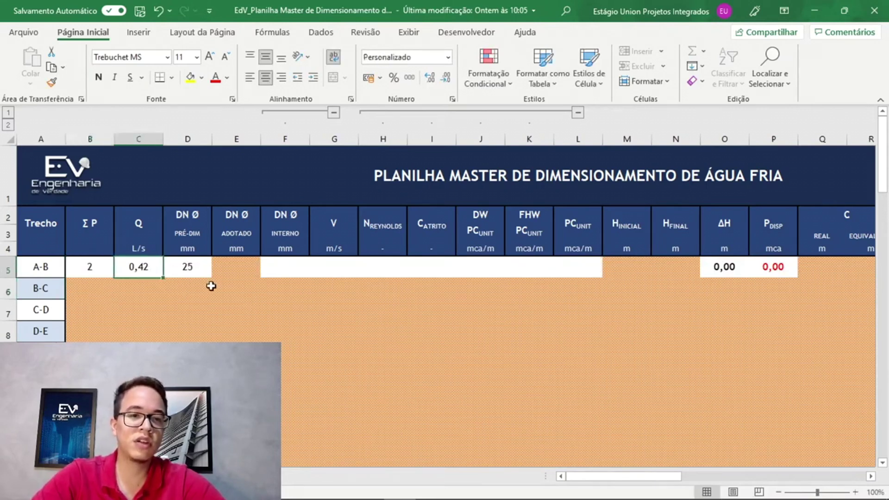
{"action": "scroll", "coordinate": [260, 291], "scroll_direction": "right", "scroll_amount": 1}
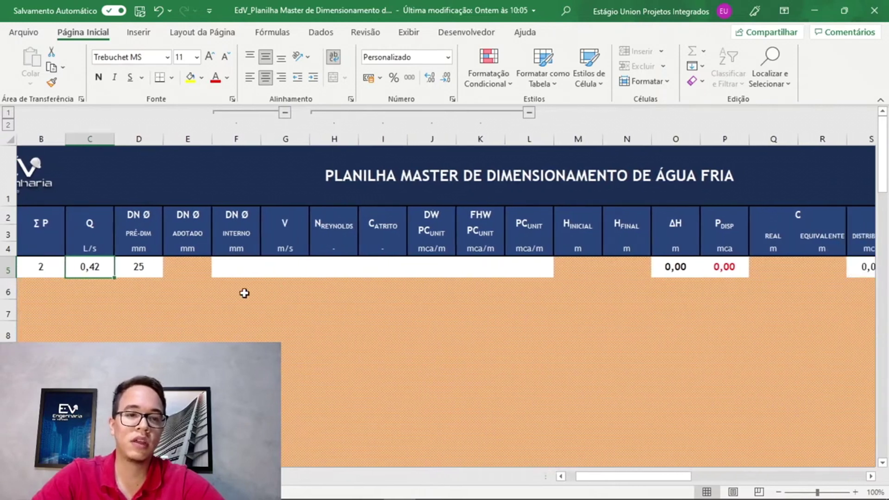
{"action": "scroll", "coordinate": [74, 273], "scroll_direction": "left", "scroll_amount": 1}
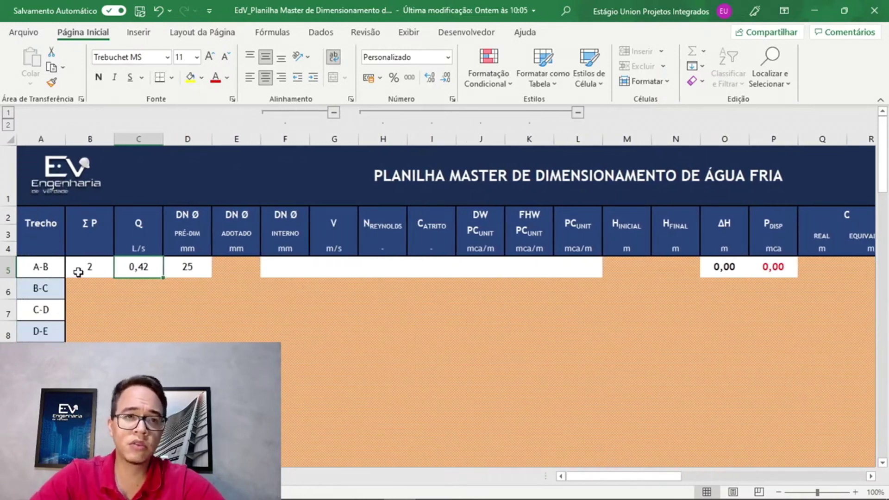
Delete the sum of weights of section A-B and undo the deletion
{"action": "left_click", "coordinate": [92, 267]}
{"action": "type", "text": "2"}
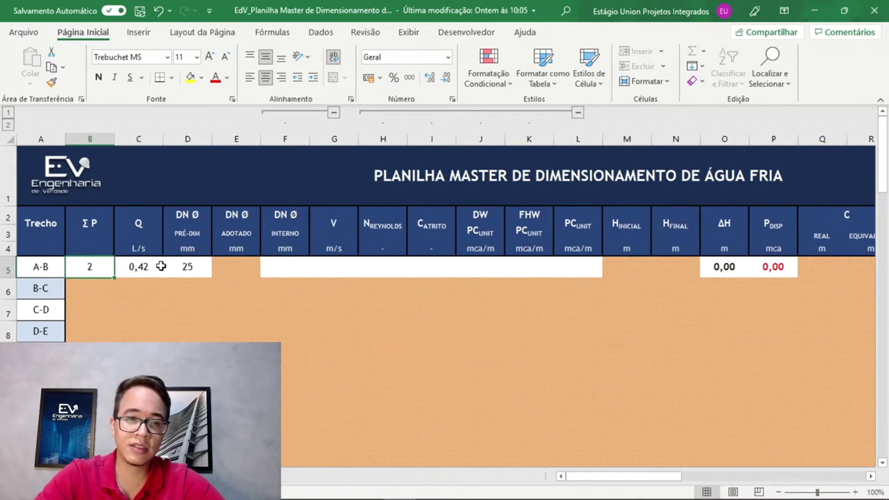
{"action": "key", "text": "Delete"}
{"action": "key", "text": "ctrl+z"}
Switch the flow calculation method in the general definitions to Vazão (Manual) and confirm the change
{"action": "scroll", "coordinate": [237, 272], "scroll_direction": "right", "scroll_amount": 1}
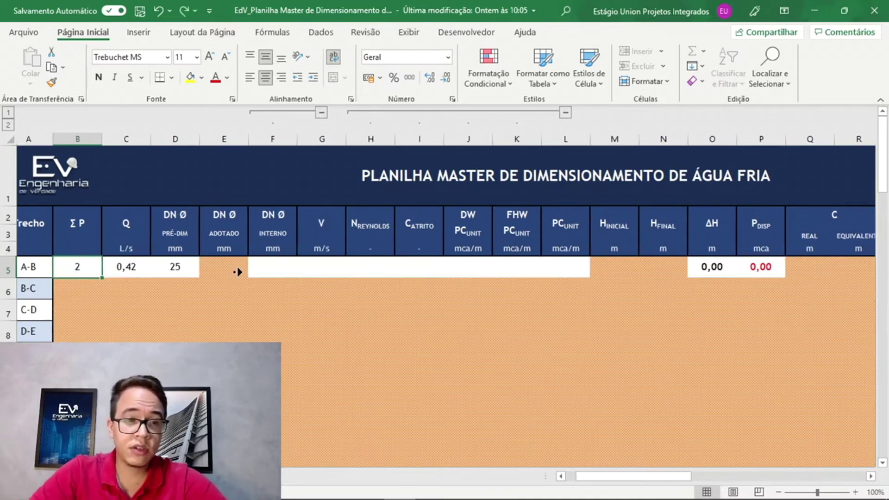
{"action": "scroll", "coordinate": [238, 271], "scroll_direction": "right", "scroll_amount": 6}
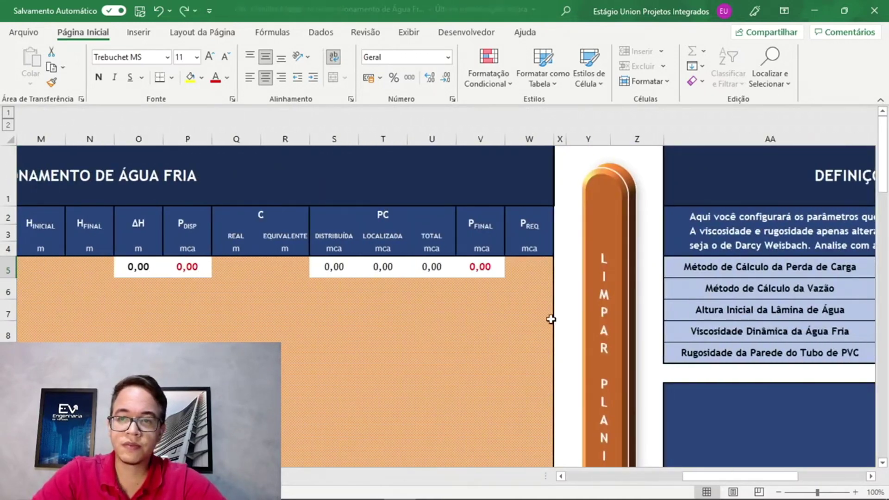
{"action": "scroll", "coordinate": [551, 319], "scroll_direction": "right", "scroll_amount": 5}
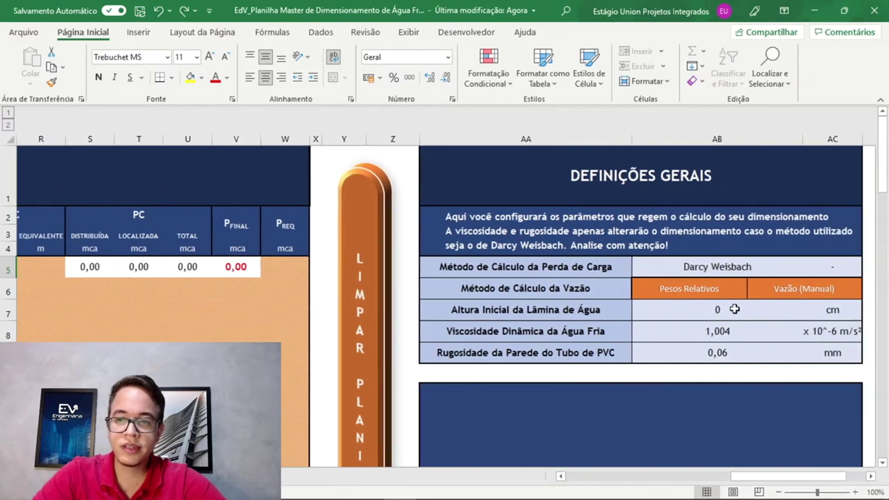
{"action": "left_click", "coordinate": [804, 289]}
{"action": "key", "text": "Return"}
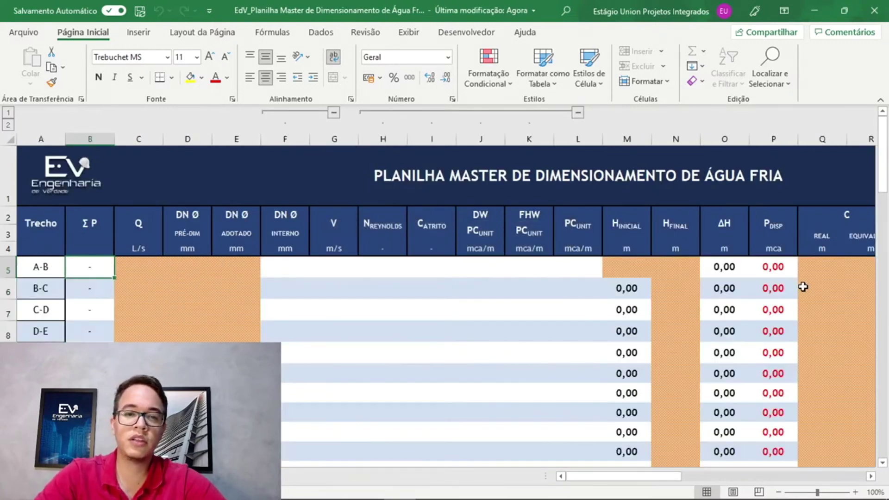
Enter the flow Q of section A-B manually, trying 2 and 1,5 L/s and ending with 1 L/s
{"action": "left_click", "coordinate": [134, 268]}
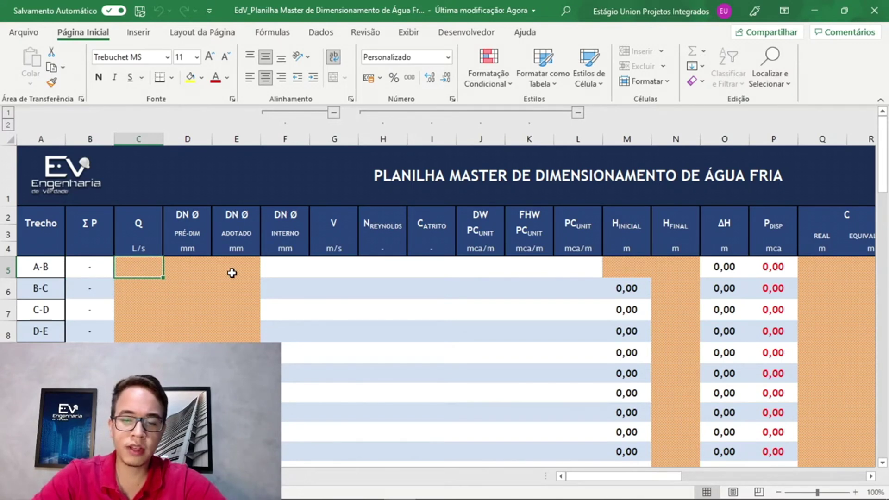
{"action": "type", "text": "2"}
{"action": "key", "text": "Return"}
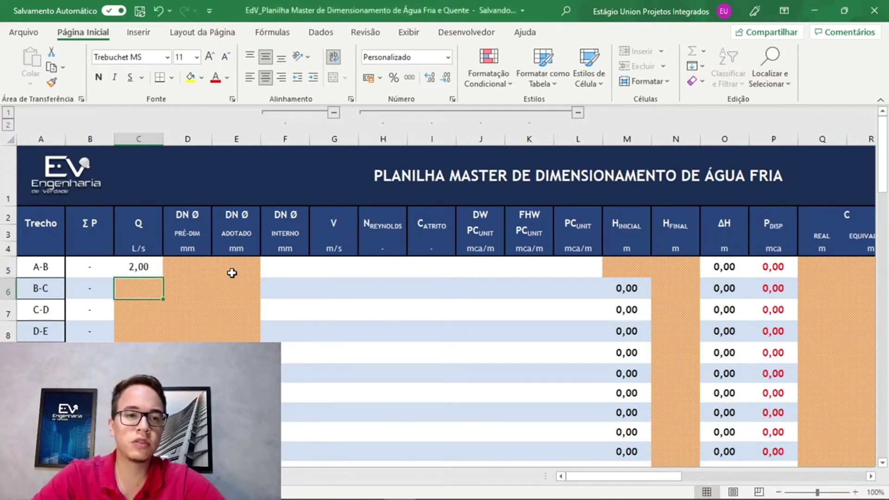
{"action": "key", "text": "Up"}
{"action": "type", "text": "1,5"}
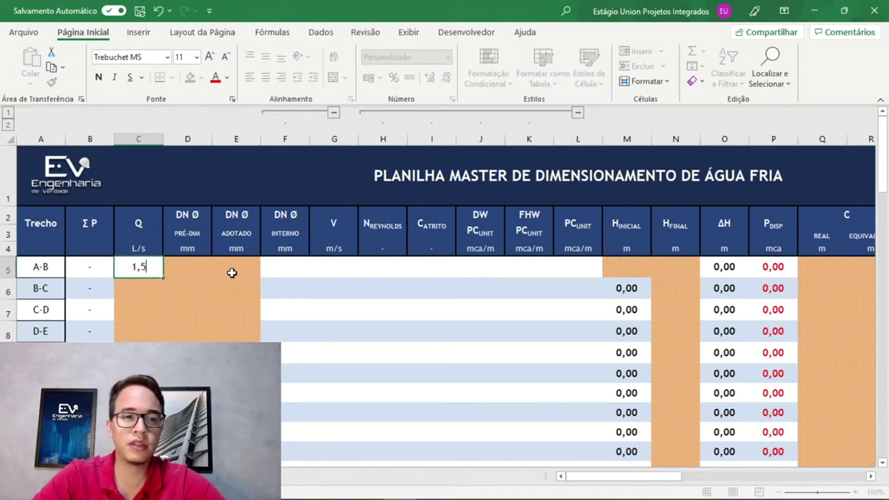
{"action": "key", "text": "Return"}
{"action": "key", "text": "Up"}
{"action": "type", "text": "1"}
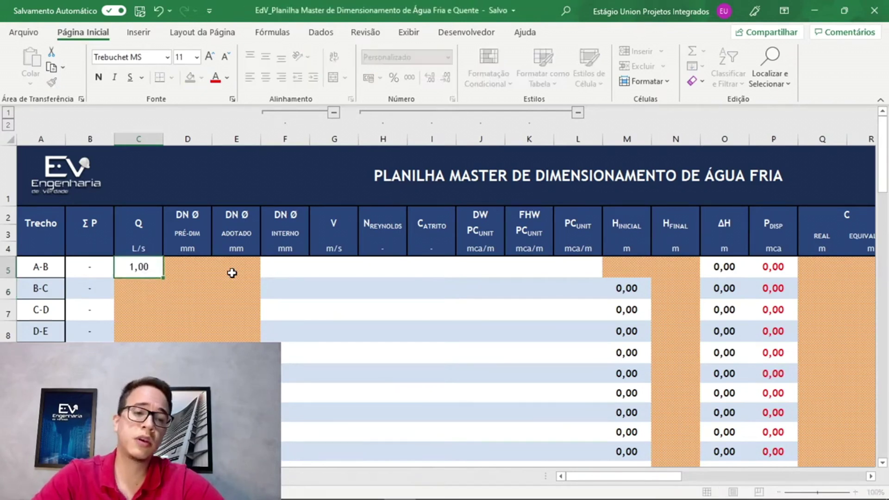
Clear the manually entered flow Q of section A-B
{"action": "key", "text": "Return"}
{"action": "key", "text": "Up"}
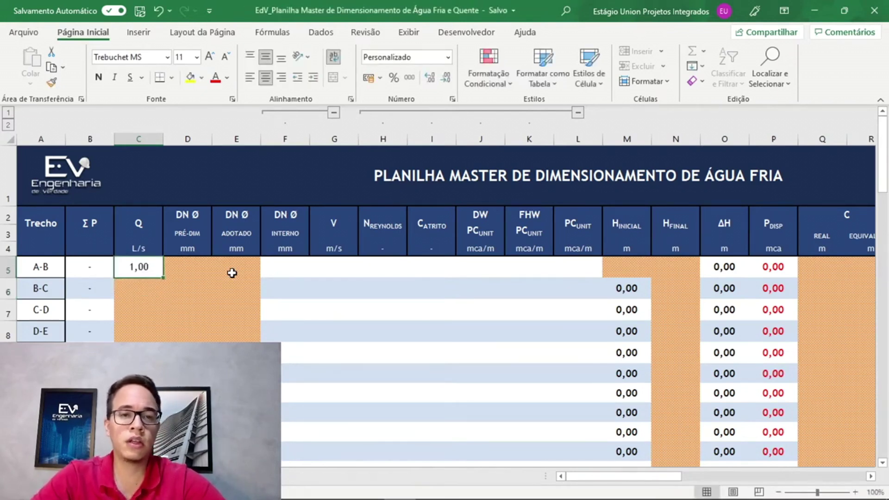
{"action": "key", "text": "Delete"}
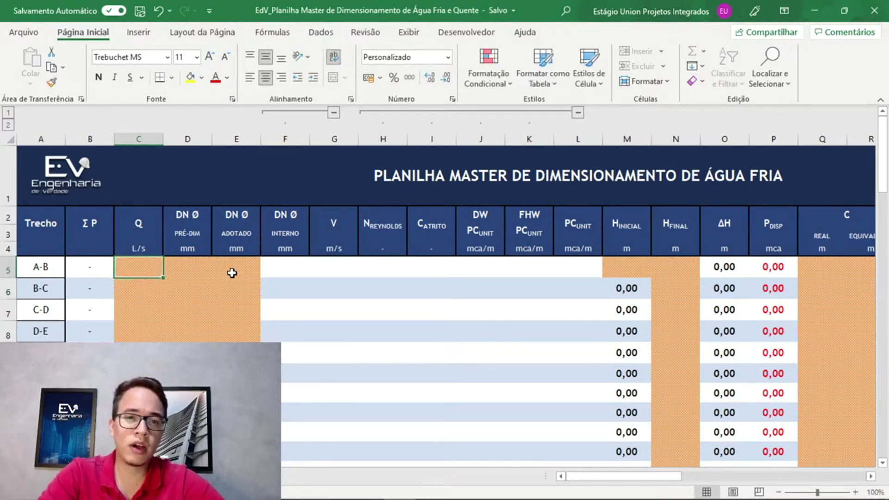
Step through the editable cells of section A-B to examine which fields accept input with the manual flow method
{"action": "key", "text": "Tab"}
{"action": "key", "text": "Tab"}
{"action": "key", "text": "Tab"}
{"action": "key", "text": "Tab"}
{"action": "key", "text": "Tab"}
{"action": "key", "text": "Tab"}
{"action": "key", "text": "Tab"}
{"action": "key", "text": "Tab"}
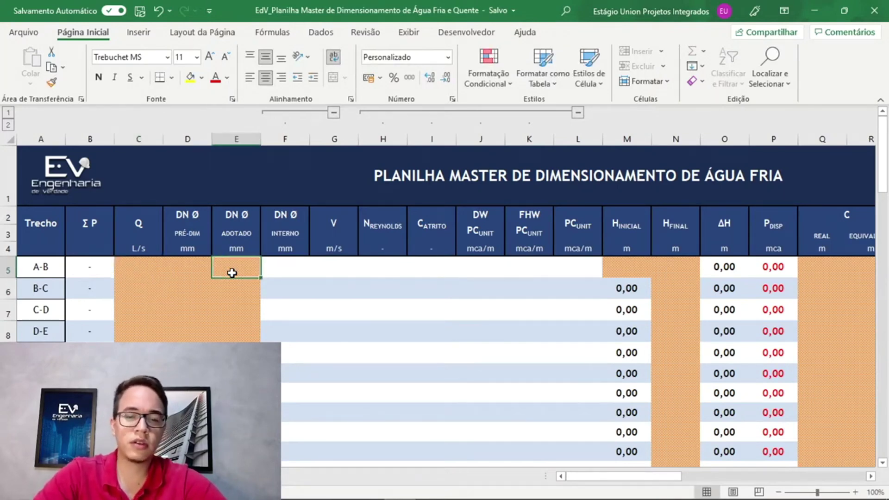
{"action": "key", "text": "Tab"}
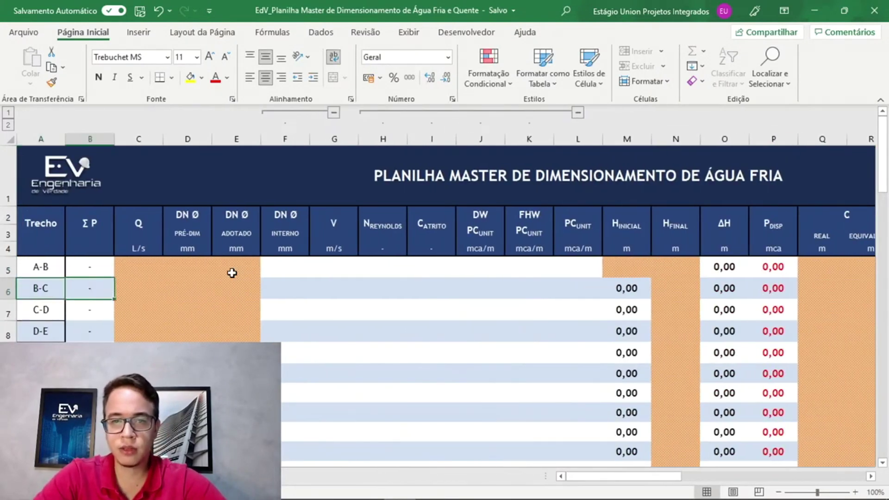
Switch the flow calculation method in the general definitions to Pesos Relativos and confirm the change
{"action": "key", "text": "shift+Tab"}
{"action": "key", "text": "shift+Tab"}
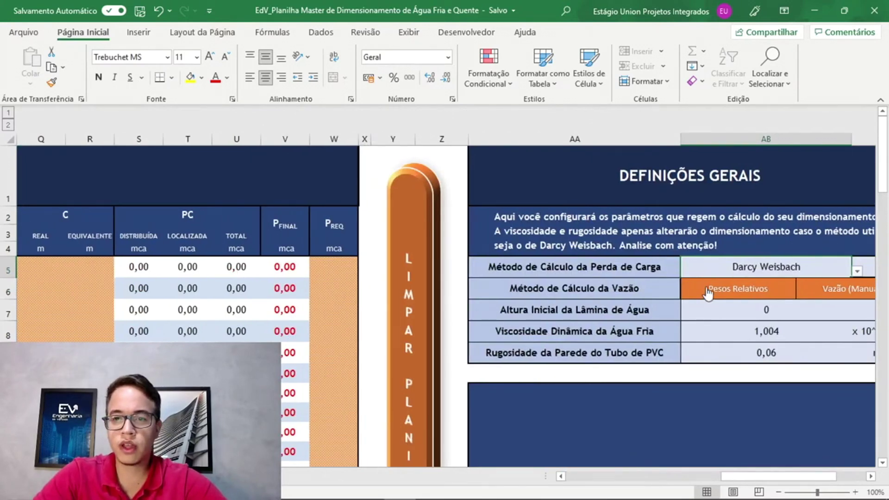
{"action": "left_click", "coordinate": [707, 289]}
{"action": "key", "text": "Return"}
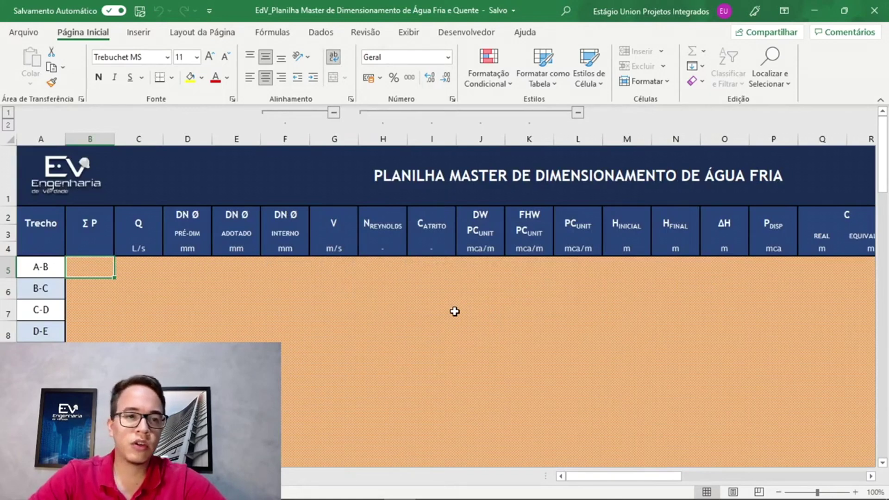
Move back and forth through the ΣP, flow and diameter cells of section A-B to examine the emptied row
{"action": "key", "text": "Tab"}
{"action": "key", "text": "shift+Tab"}
{"action": "key", "text": "Tab"}
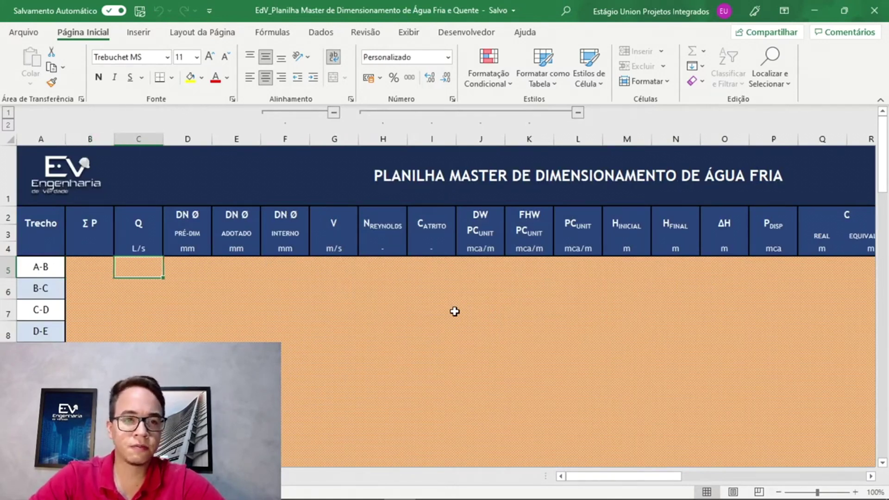
{"action": "key", "text": "Tab"}
{"action": "key", "text": "Tab"}
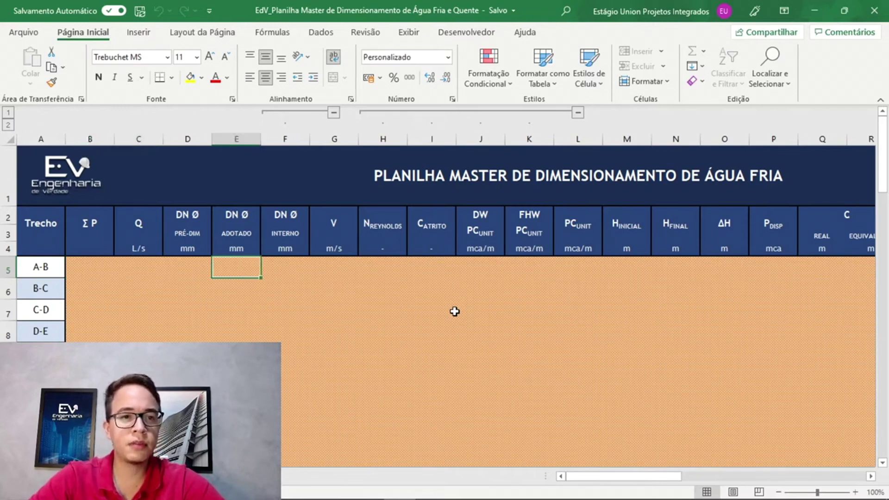
{"action": "key", "text": "shift+Tab"}
{"action": "key", "text": "shift+Tab"}
{"action": "key", "text": "shift+Tab"}
{"action": "key", "text": "Tab"}
{"action": "key", "text": "Tab"}
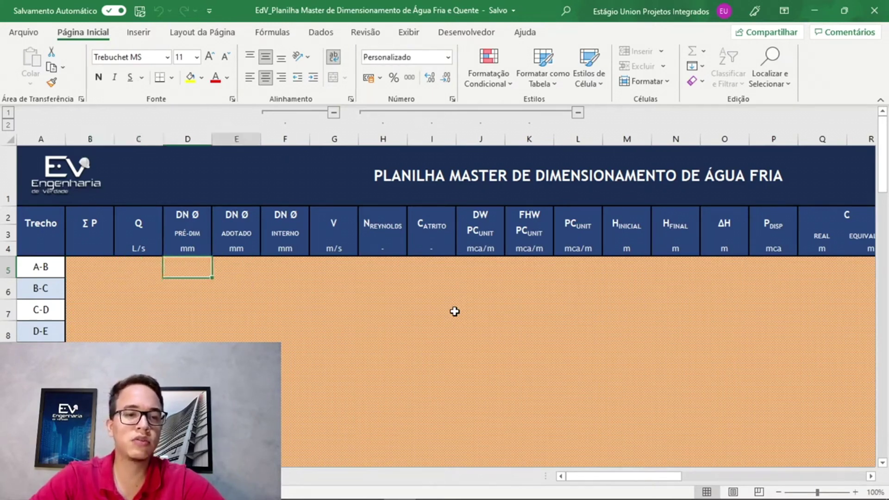
{"action": "key", "text": "Tab"}
{"action": "key", "text": "shift+Tab"}
{"action": "key", "text": "shift+Tab"}
{"action": "key", "text": "shift+Tab"}
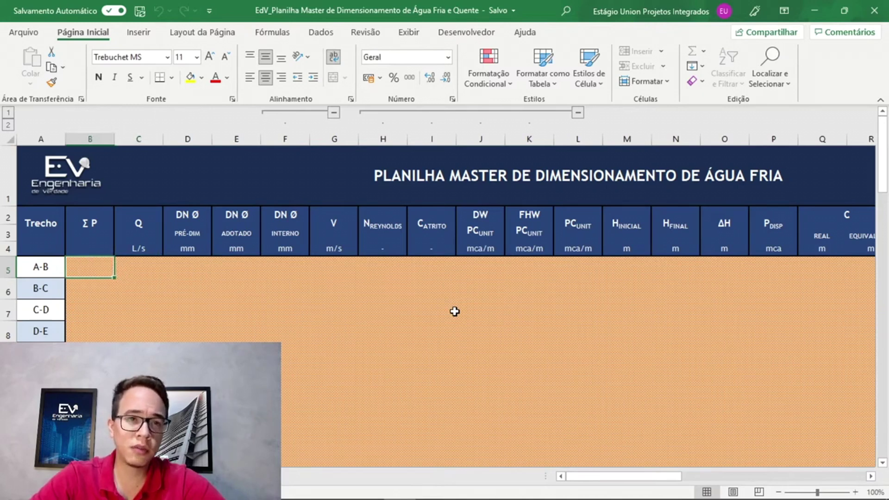
Enter 2 as the sum of weights (ΣP) for section A-B and check its calculated flow
{"action": "type", "text": "2"}
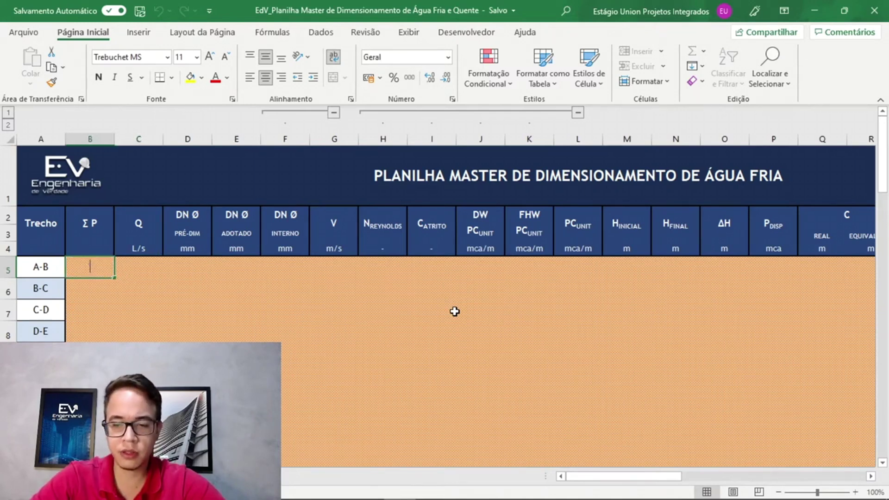
{"action": "key", "text": "Return"}
{"action": "key", "text": "Up"}
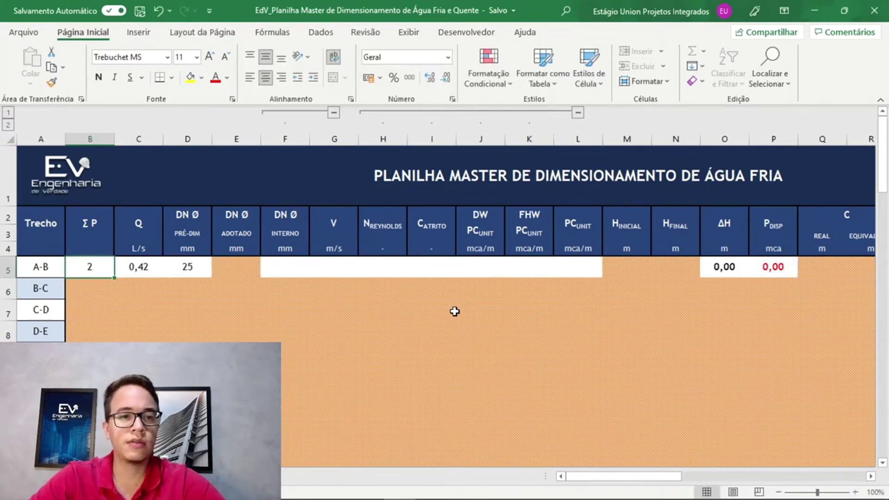
{"action": "scroll", "coordinate": [455, 311], "scroll_direction": "down", "scroll_amount": 4}
{"action": "key", "text": "Right"}
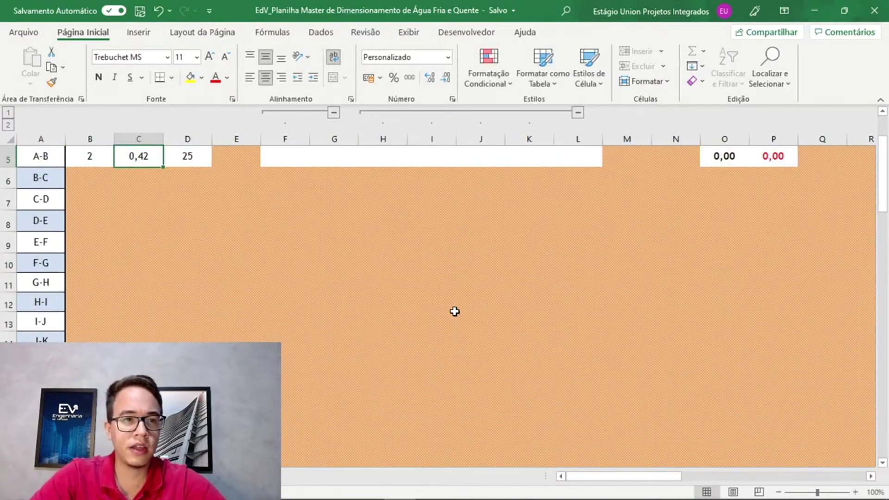
{"action": "scroll", "coordinate": [455, 312], "scroll_direction": "up", "scroll_amount": 2}
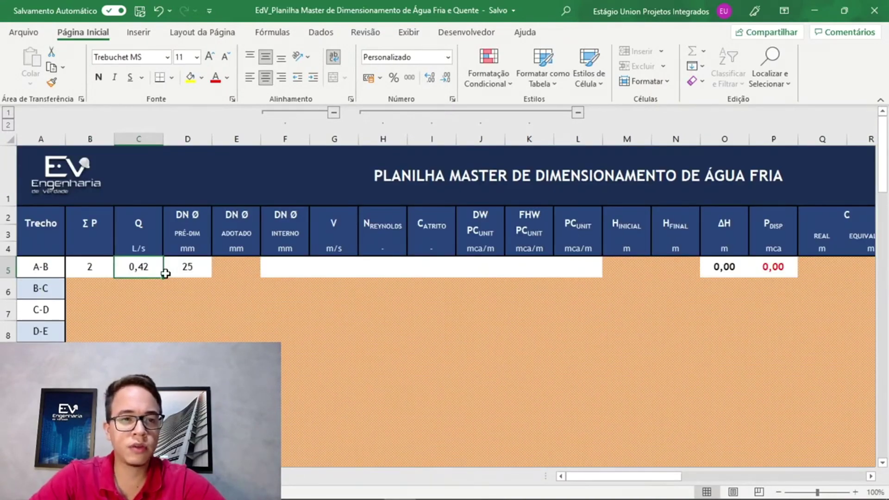
Enter the adopted nominal diameter of section A-B, trying 25 and 32 mm and ending with 40 mm
{"action": "key", "text": "Right"}
{"action": "key", "text": "Right"}
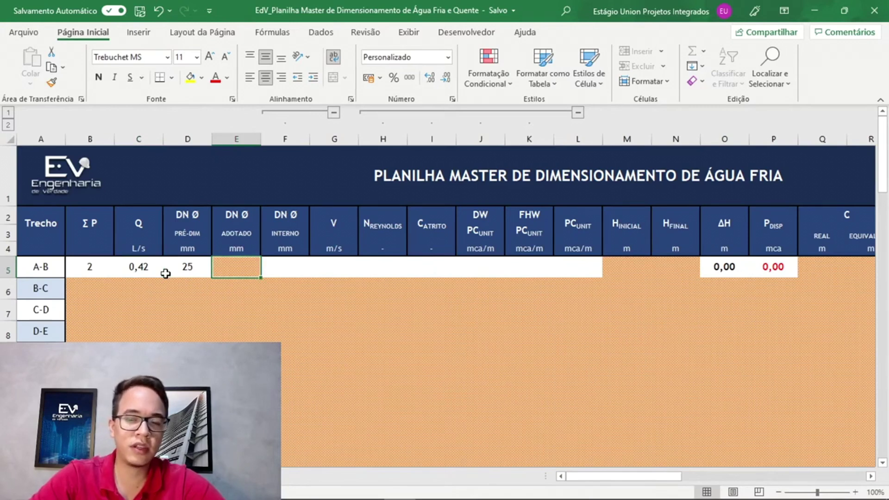
{"action": "type", "text": "25"}
{"action": "key", "text": "Return"}
{"action": "key", "text": "Up"}
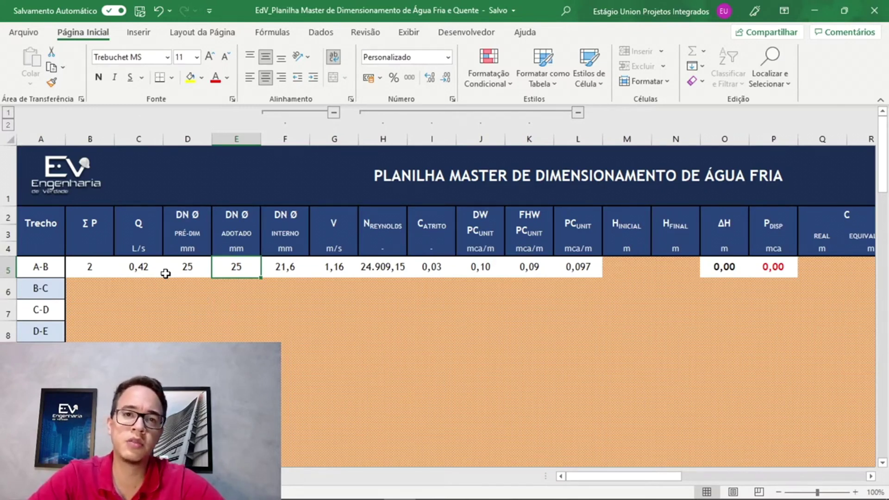
{"action": "type", "text": "32"}
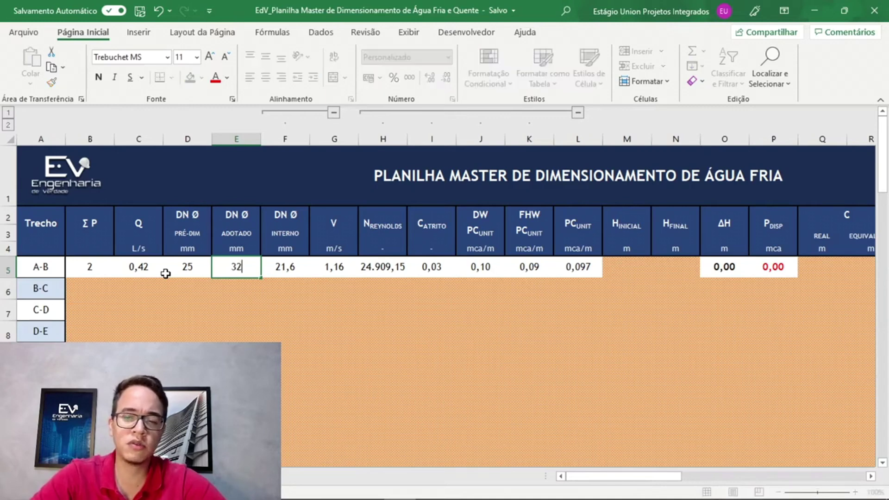
{"action": "key", "text": "Return"}
{"action": "key", "text": "Up"}
{"action": "type", "text": "40"}
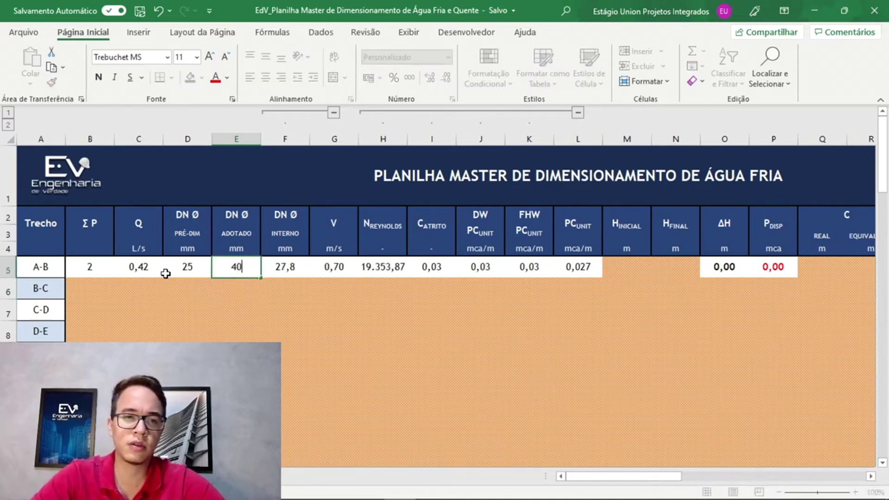
{"action": "key", "text": "Return"}
{"action": "key", "text": "Up"}
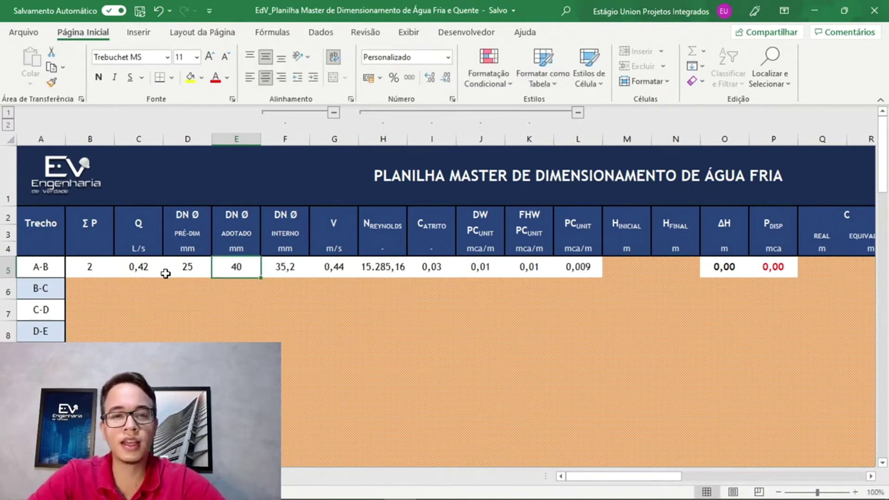
{"action": "key", "text": "Right"}
{"action": "key", "text": "Left"}
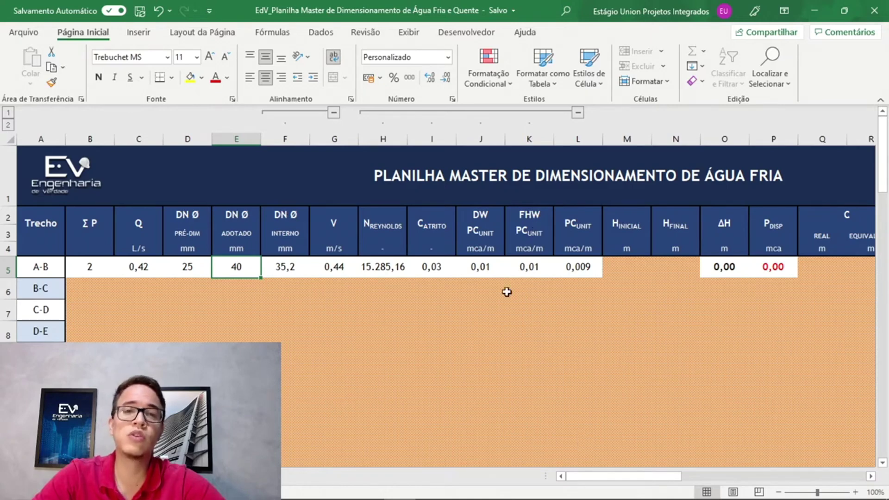
Switch the head loss calculation method in the general definitions to Fair Whipple Hsiao and back to Darcy Weisbach
{"action": "left_click_drag", "start_coordinate": [615, 477], "coordinate": [790, 477]}
{"action": "left_click", "coordinate": [673, 356]}
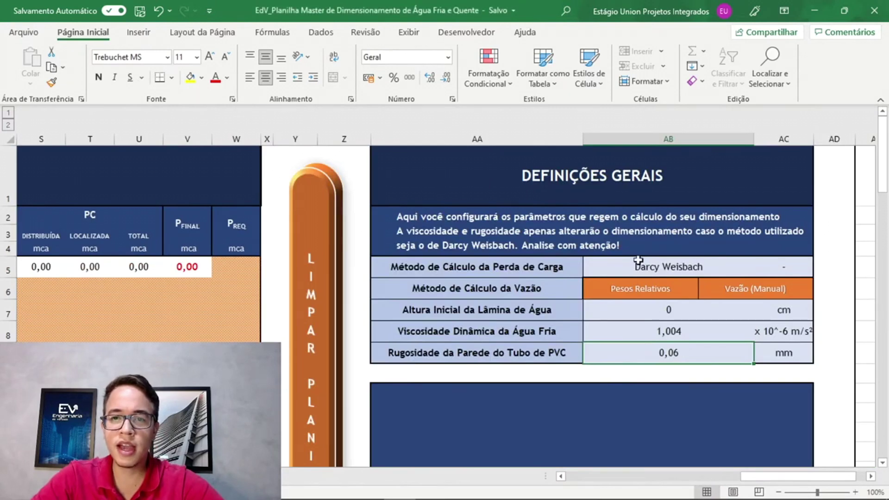
{"action": "left_click", "coordinate": [624, 267]}
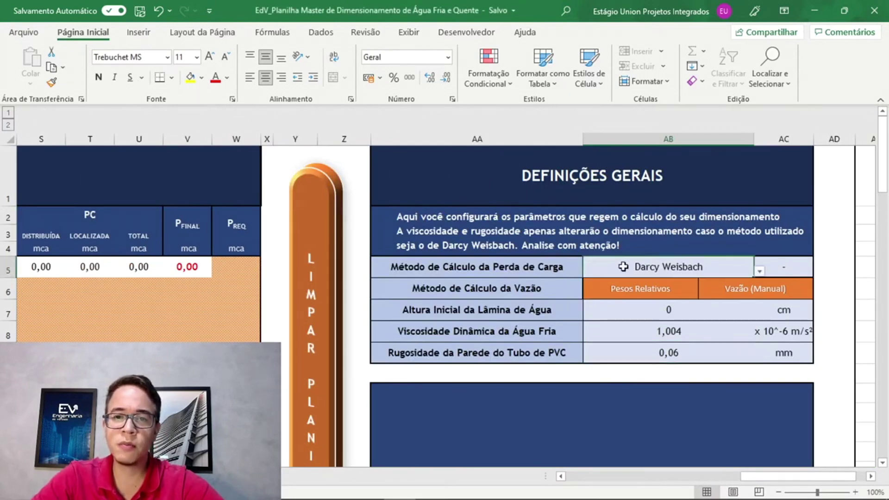
{"action": "left_click", "coordinate": [760, 270]}
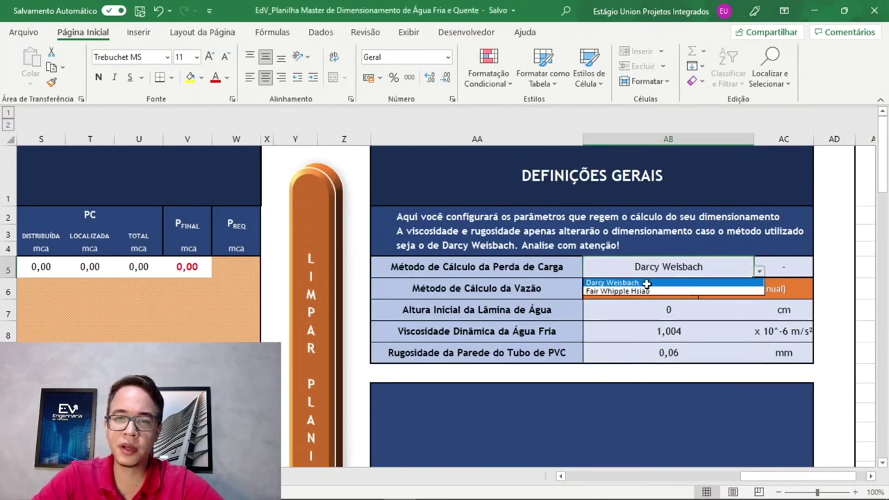
{"action": "left_click", "coordinate": [627, 292]}
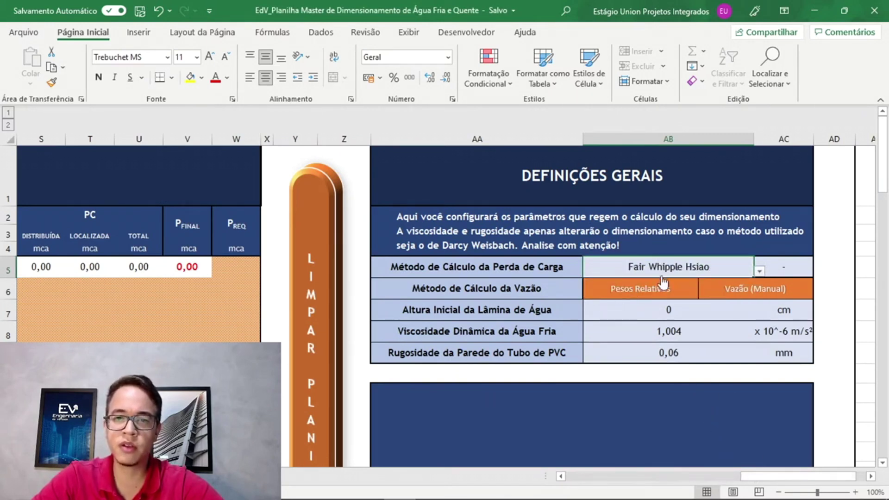
{"action": "left_click", "coordinate": [760, 272]}
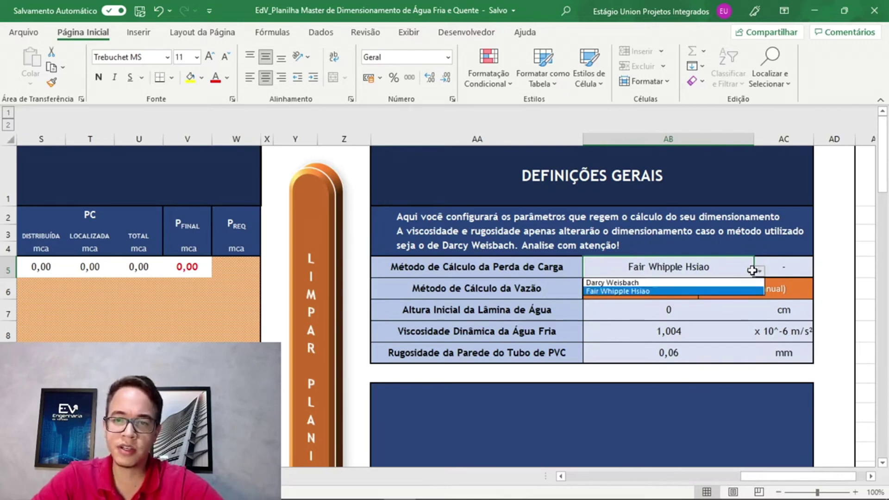
{"action": "left_click", "coordinate": [679, 282]}
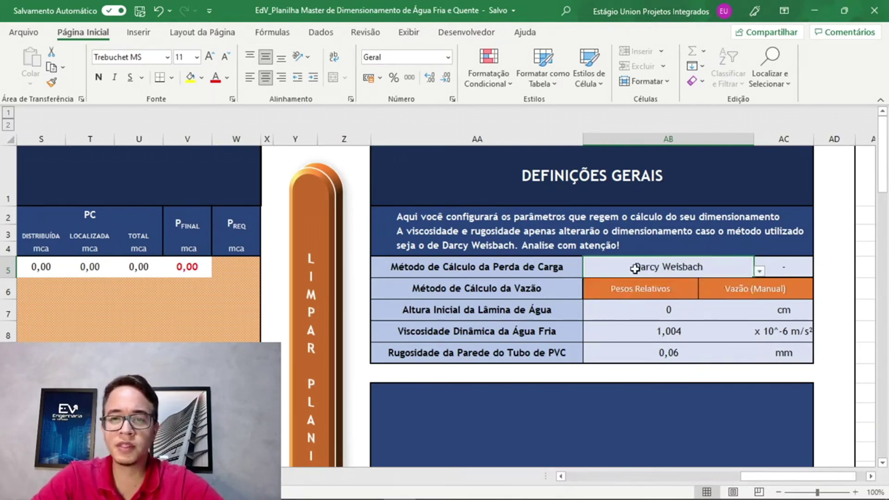
Examine the cold-water dynamic viscosity and PVC pipe wall roughness parameters in the general definitions
{"action": "left_click_drag", "start_coordinate": [633, 333], "coordinate": [639, 349]}
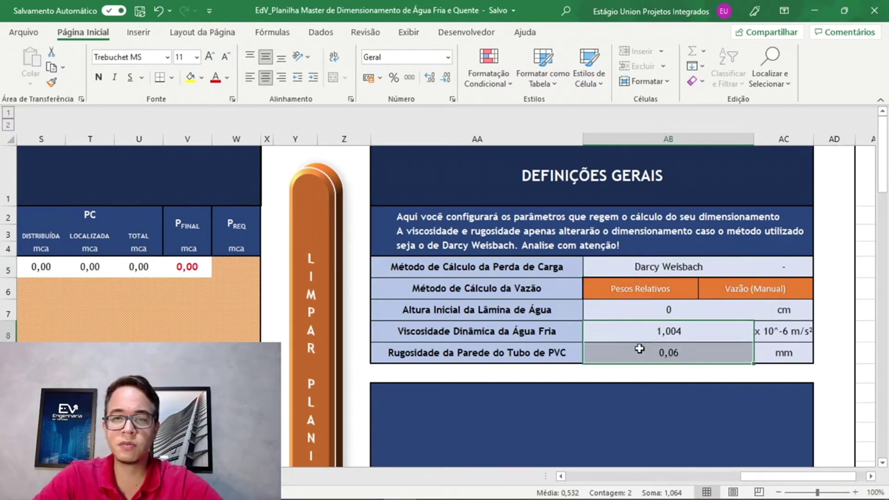
{"action": "left_click", "coordinate": [669, 330]}
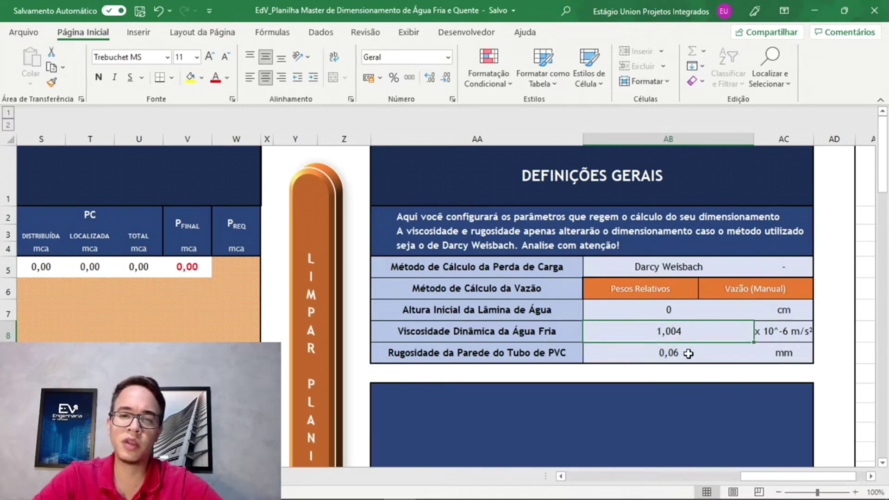
{"action": "left_click", "coordinate": [631, 356]}
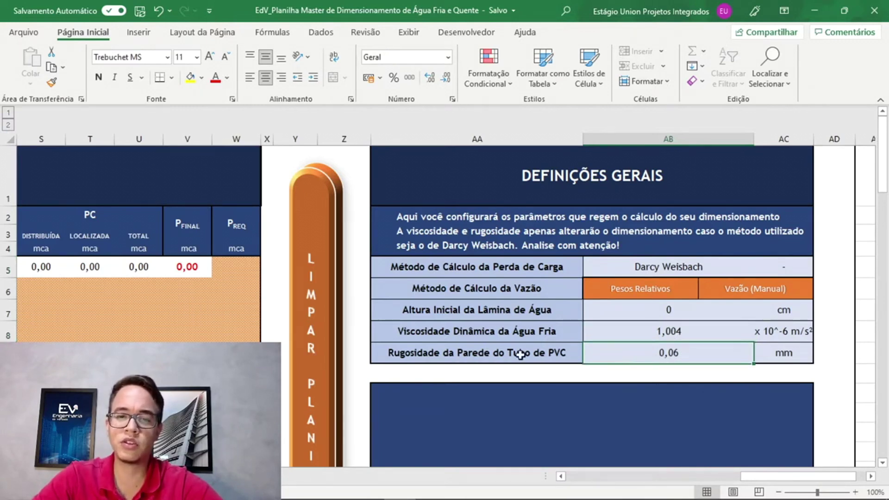
{"action": "left_click", "coordinate": [672, 333]}
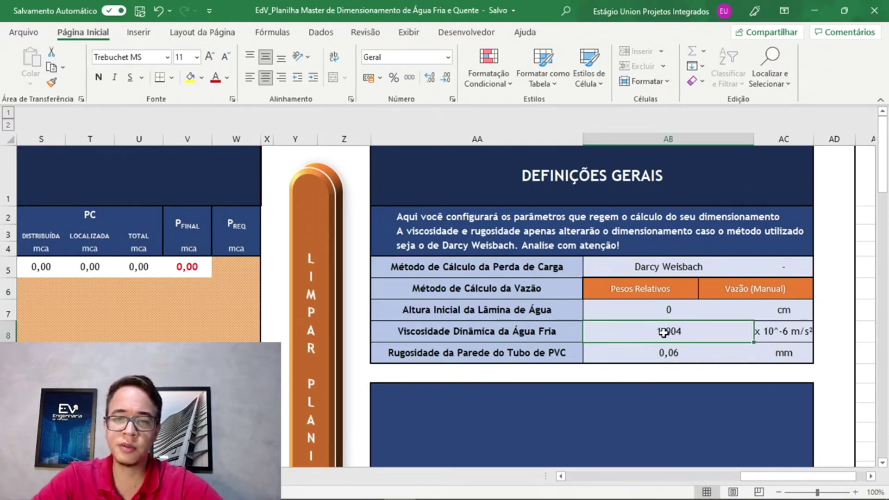
{"action": "left_click_drag", "start_coordinate": [664, 332], "coordinate": [658, 348]}
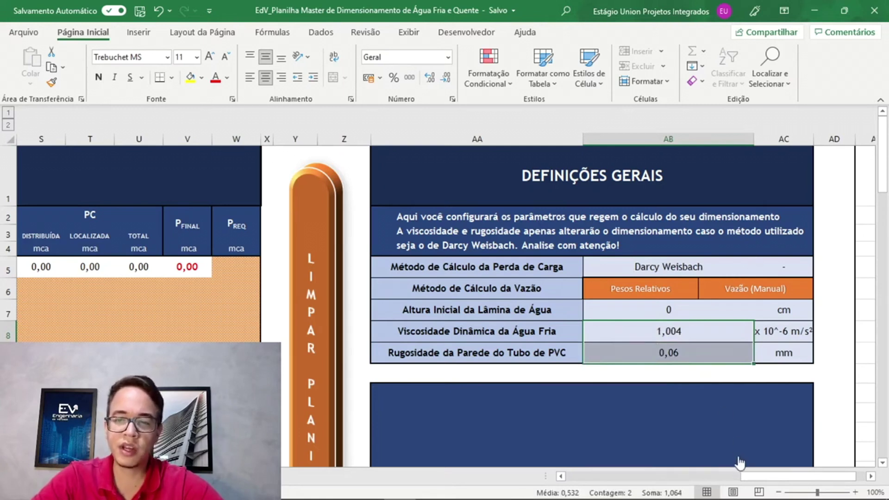
Set the head loss calculation method in the general definitions to Fair Whipple Hsiao
{"action": "left_click", "coordinate": [744, 265]}
{"action": "left_click", "coordinate": [759, 270]}
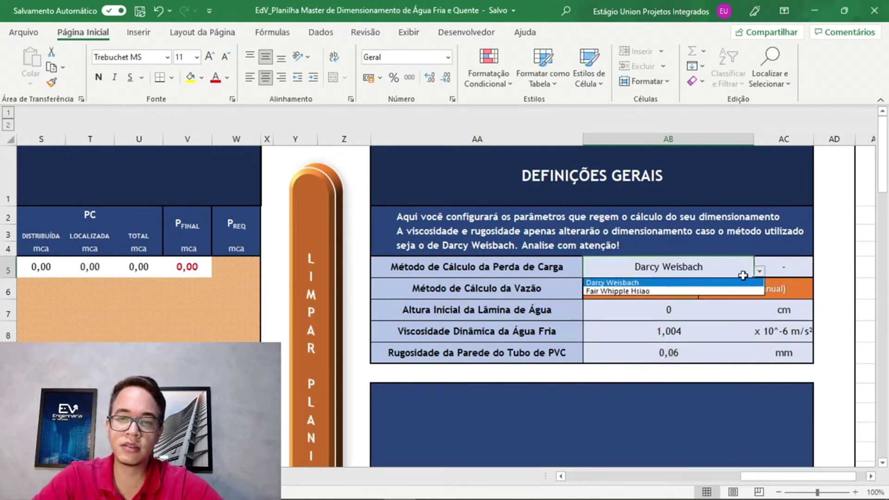
{"action": "left_click", "coordinate": [663, 291]}
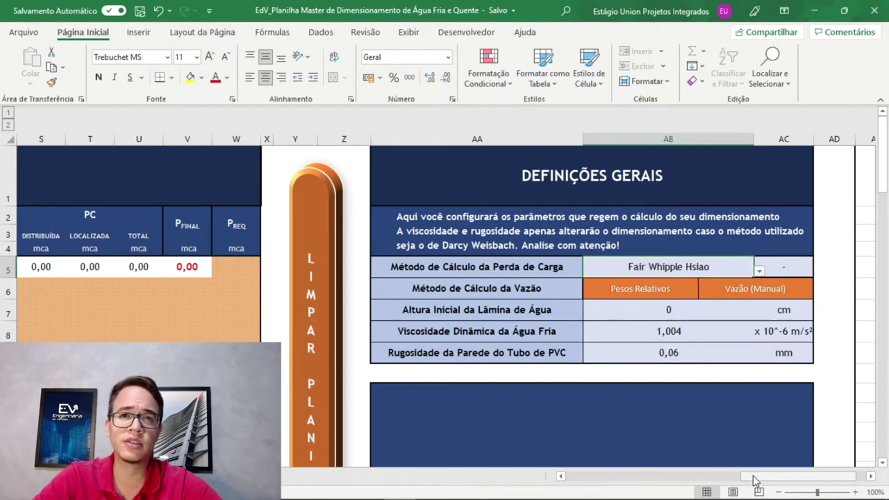
Collapse the grouped columns from the Reynolds number to the FHW unit head loss in the sizing table
{"action": "left_click_drag", "start_coordinate": [754, 477], "coordinate": [588, 454]}
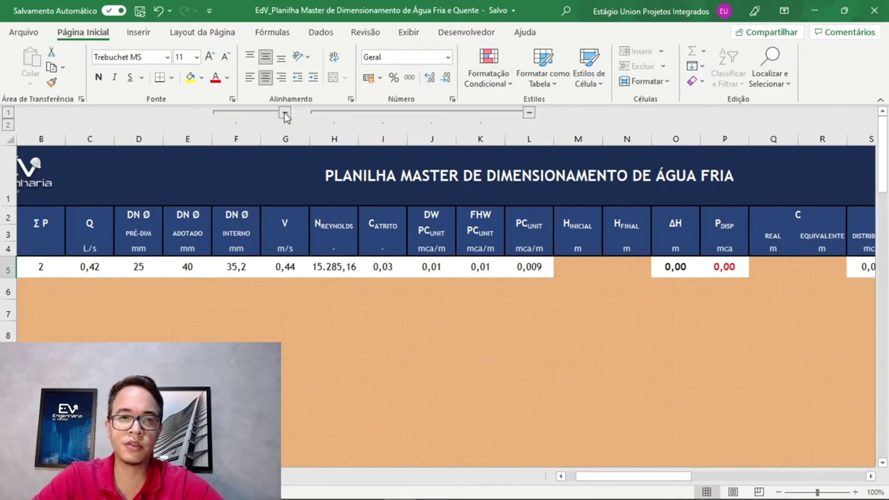
{"action": "left_click", "coordinate": [529, 113]}
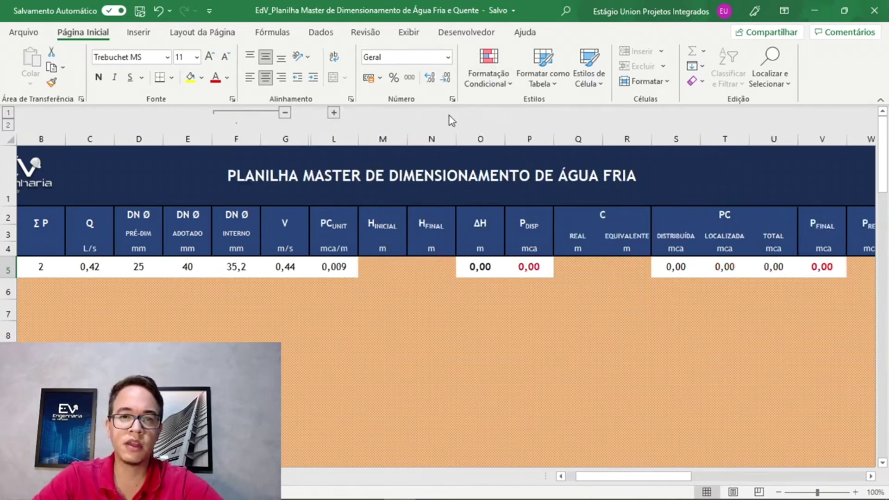
Collapse the grouped internal diameter column, and expand and re-collapse the detailed unit head loss columns in the sizing table
{"action": "left_click", "coordinate": [284, 113]}
{"action": "scroll", "coordinate": [361, 292], "scroll_direction": "left", "scroll_amount": 1}
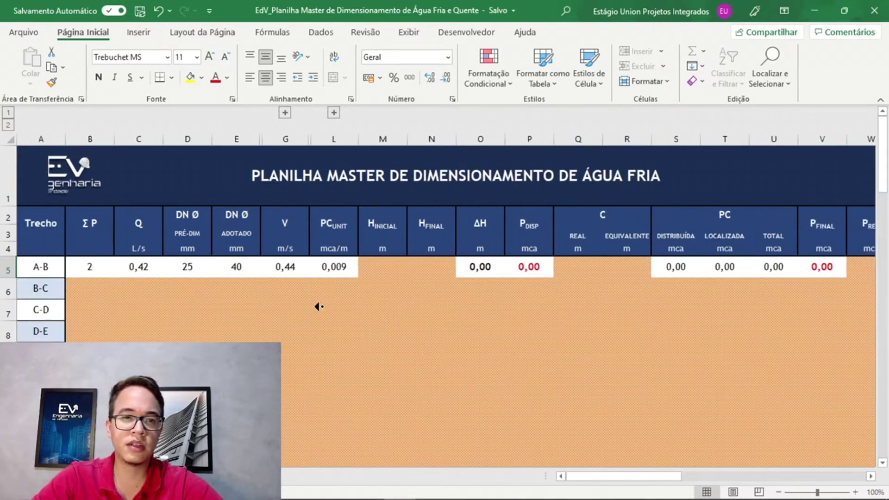
{"action": "left_click", "coordinate": [285, 113]}
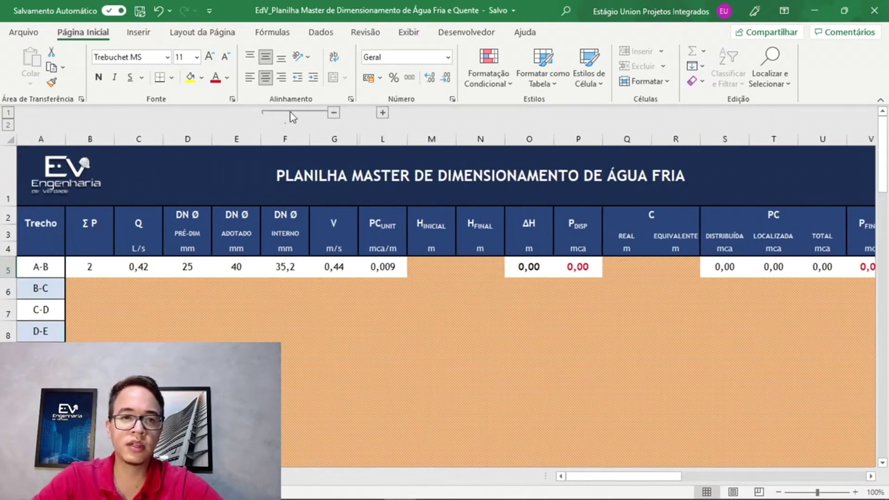
{"action": "left_click", "coordinate": [336, 112]}
{"action": "left_click", "coordinate": [337, 113]}
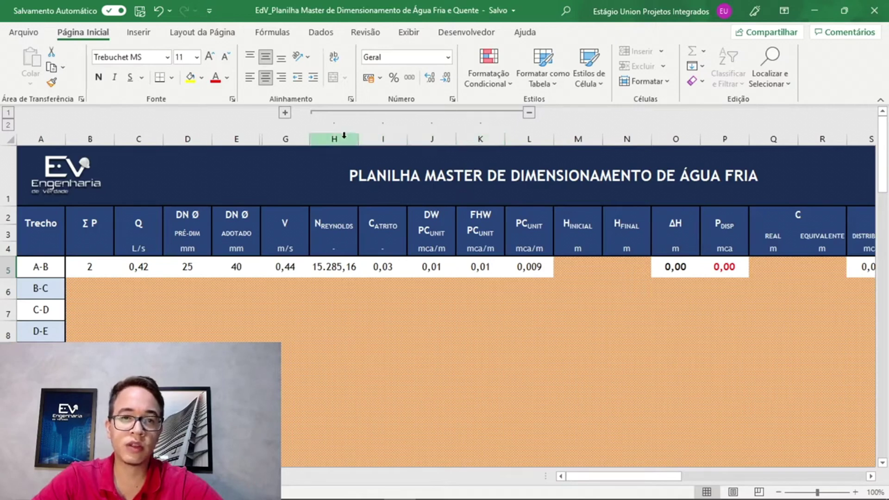
{"action": "left_click", "coordinate": [533, 113]}
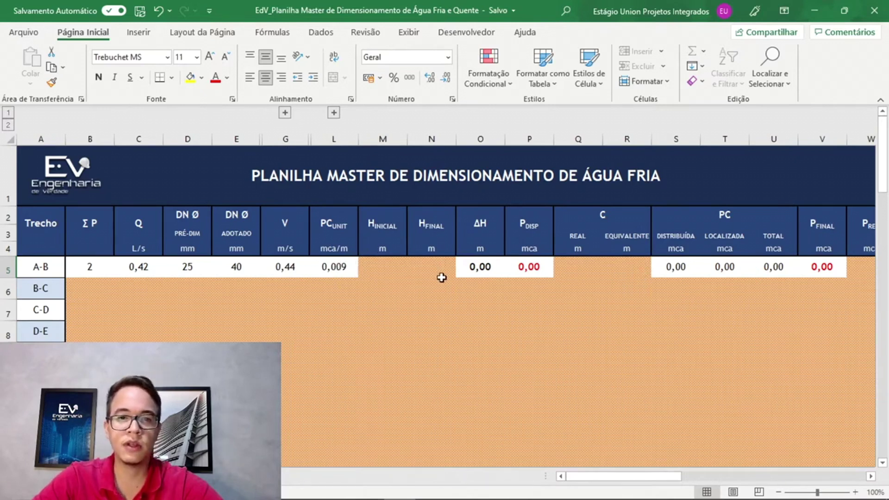
Review the head loss calculation method and the cold-water dynamic viscosity in the general definitions
{"action": "left_click", "coordinate": [387, 268]}
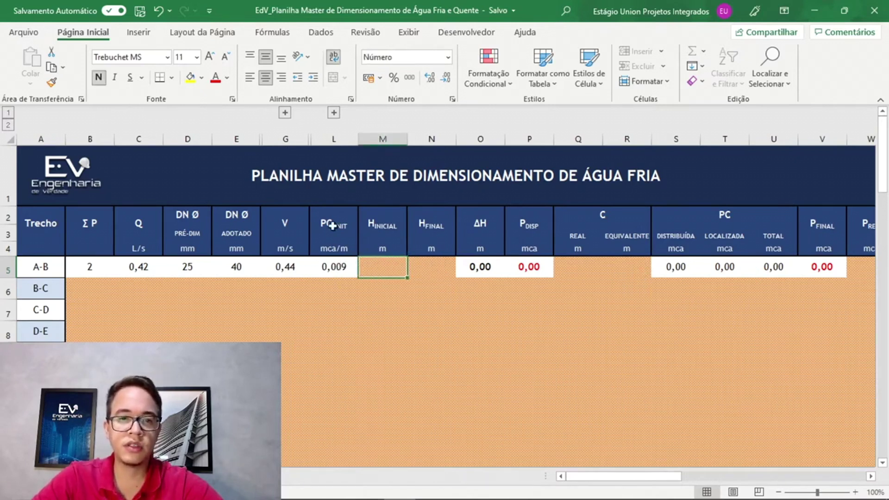
{"action": "left_click_drag", "start_coordinate": [636, 477], "coordinate": [796, 471]}
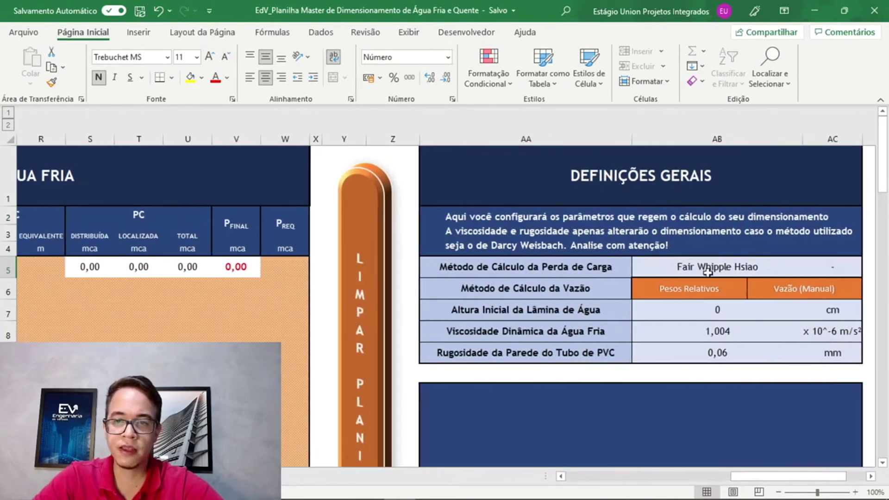
{"action": "left_click", "coordinate": [778, 262]}
{"action": "left_click", "coordinate": [806, 271]}
{"action": "left_click", "coordinate": [748, 271]}
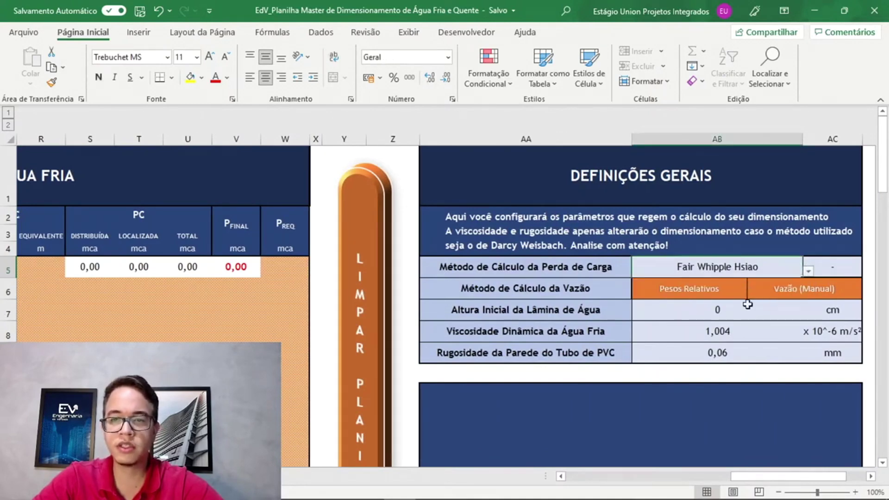
{"action": "left_click", "coordinate": [732, 336]}
Enter an initial height of 3 m and a final height of 2 m for section A-B
{"action": "left_click_drag", "start_coordinate": [730, 477], "coordinate": [576, 482]}
{"action": "left_click", "coordinate": [333, 266]}
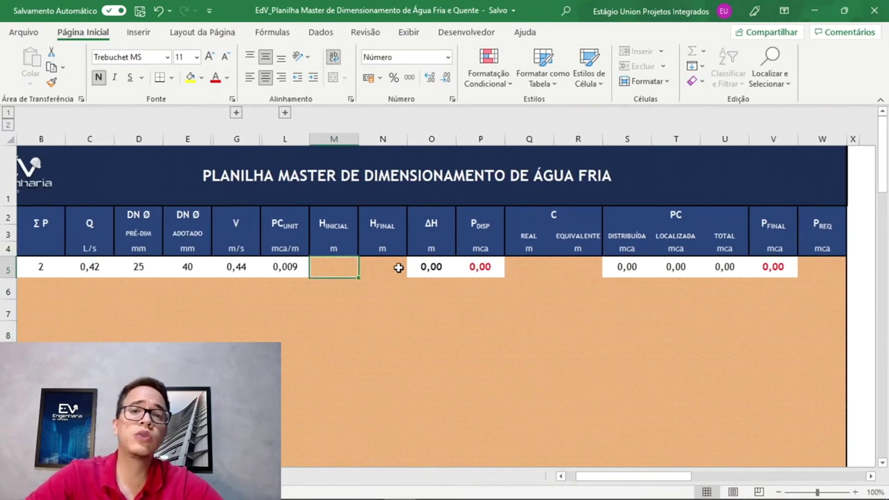
{"action": "type", "text": "3"}
{"action": "key", "text": "Tab"}
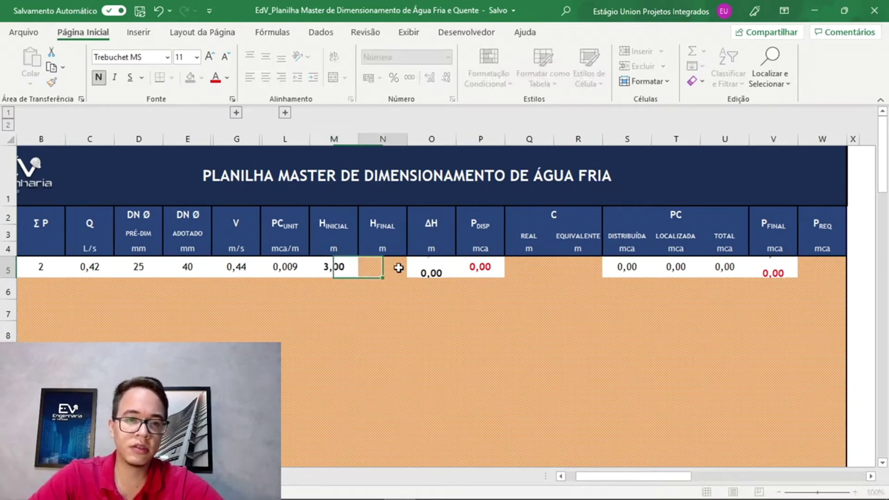
{"action": "type", "text": "2"}
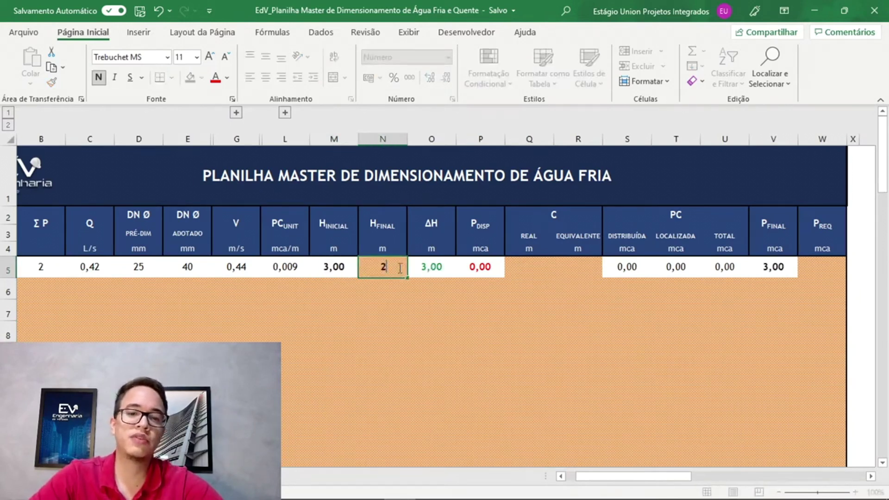
{"action": "key", "text": "Tab"}
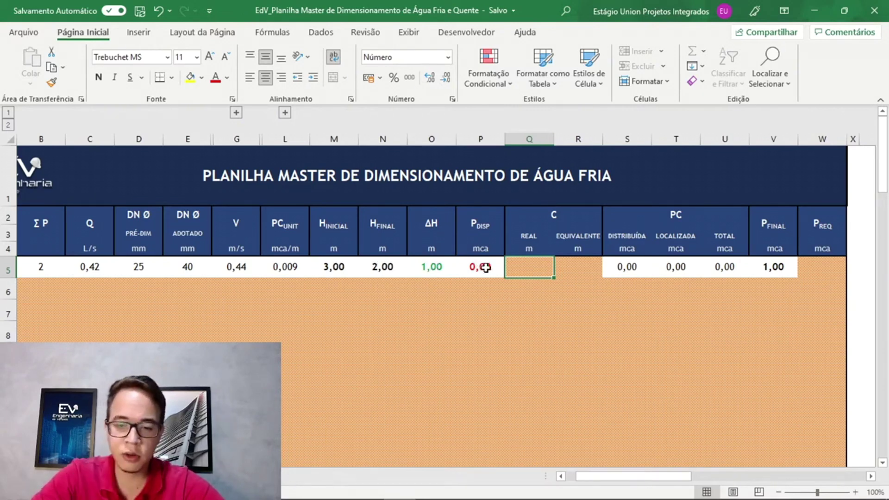
{"action": "key", "text": "Tab"}
{"action": "key", "text": "Tab"}
{"action": "key", "text": "Tab"}
{"action": "key", "text": "Tab"}
{"action": "key", "text": "Tab"}
{"action": "key", "text": "Tab"}
{"action": "key", "text": "Tab"}
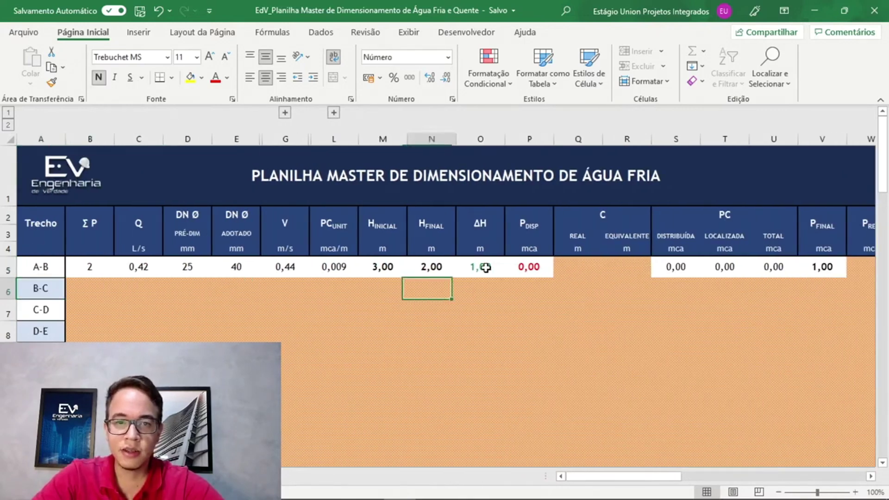
{"action": "key", "text": "Tab"}
{"action": "key", "text": "Tab"}
{"action": "key", "text": "Tab"}
{"action": "key", "text": "Tab"}
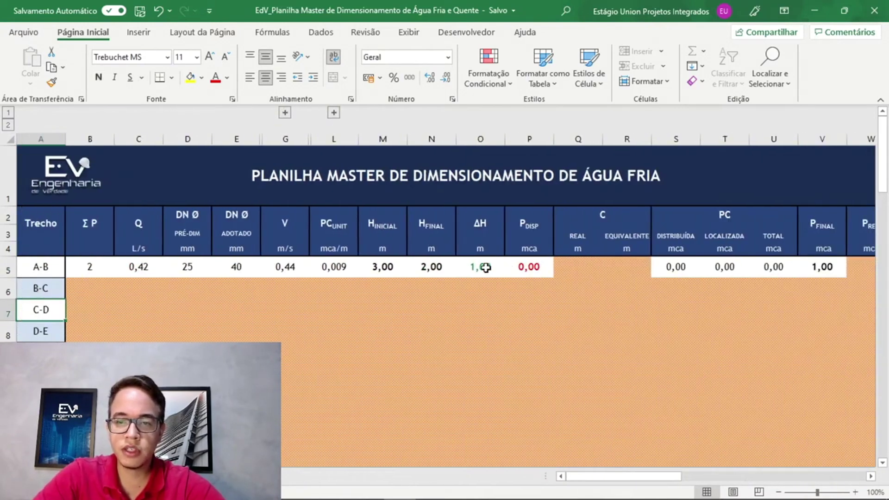
Locate and select the initial water level height value in the general definitions
{"action": "scroll", "coordinate": [748, 278], "scroll_direction": "right", "scroll_amount": 10}
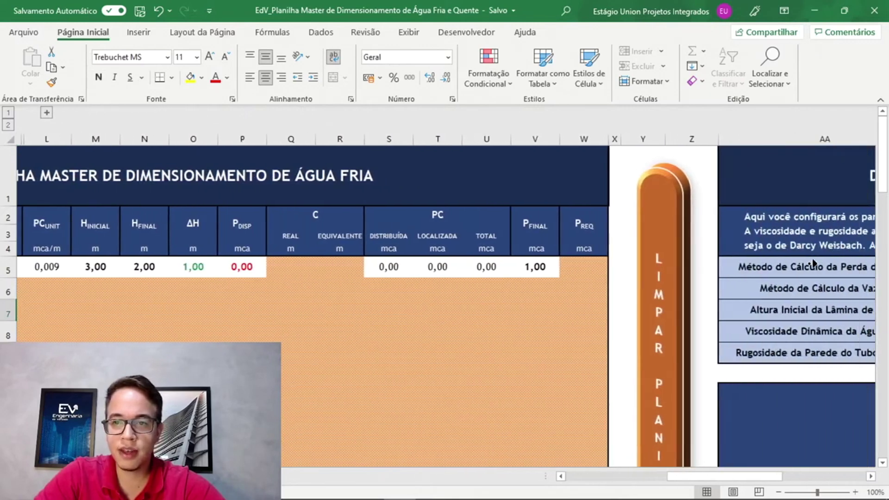
{"action": "scroll", "coordinate": [814, 263], "scroll_direction": "right", "scroll_amount": 3}
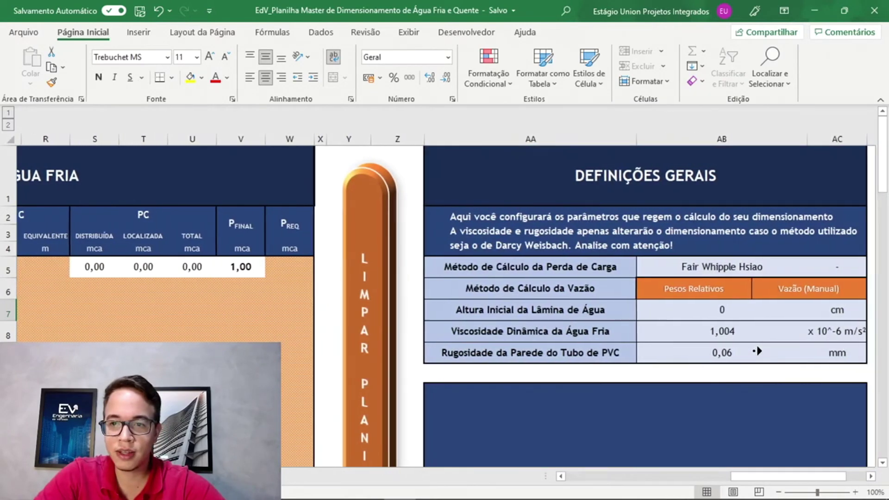
{"action": "left_click", "coordinate": [685, 317]}
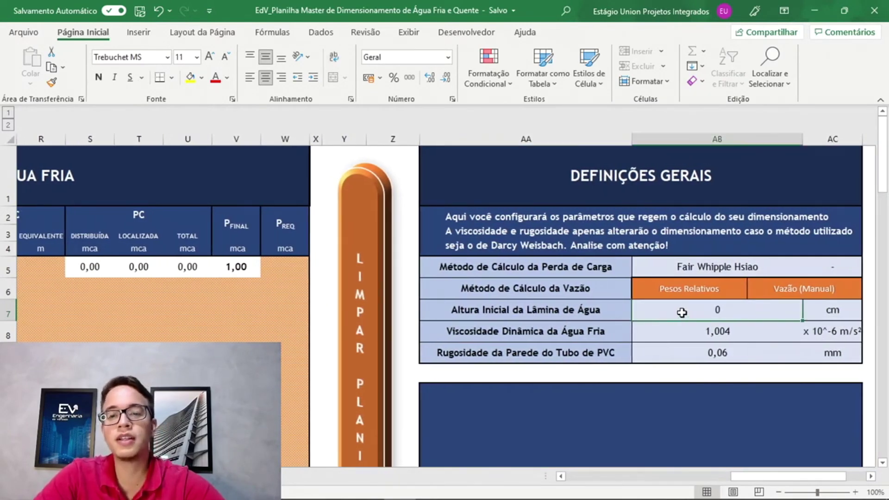
Switch to the Autodesk Revit plumbing project and bring one of the water tanks into close 3D view
{"action": "key", "text": "alt+Tab"}
{"action": "key", "text": "alt+Tab"}
{"action": "key", "text": "alt+Tab"}
{"action": "key", "text": "alt+Tab"}
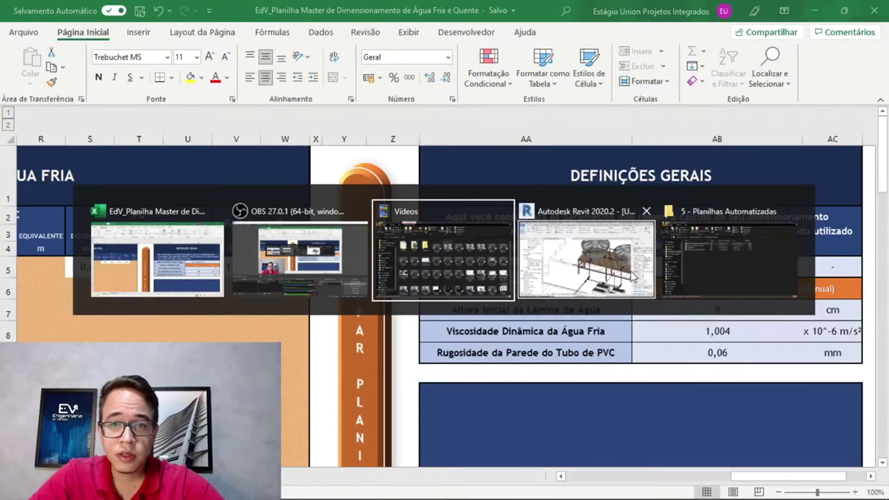
{"action": "key", "text": "alt+Tab"}
{"action": "middle_click_drag", "start_coordinate": [600, 277], "coordinate": [527, 258], "text": "shift"}
{"action": "scroll", "coordinate": [470, 403], "scroll_direction": "up", "scroll_amount": 3}
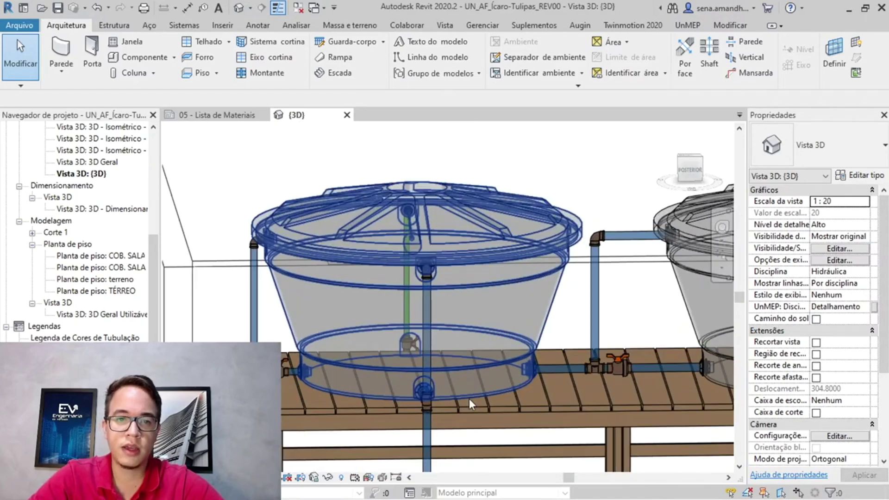
Select the water tank and the short pipe at its lower outlet, and check the pipe's reference level
{"action": "left_click", "coordinate": [442, 408]}
{"action": "scroll", "coordinate": [442, 408], "scroll_direction": "up", "scroll_amount": 6}
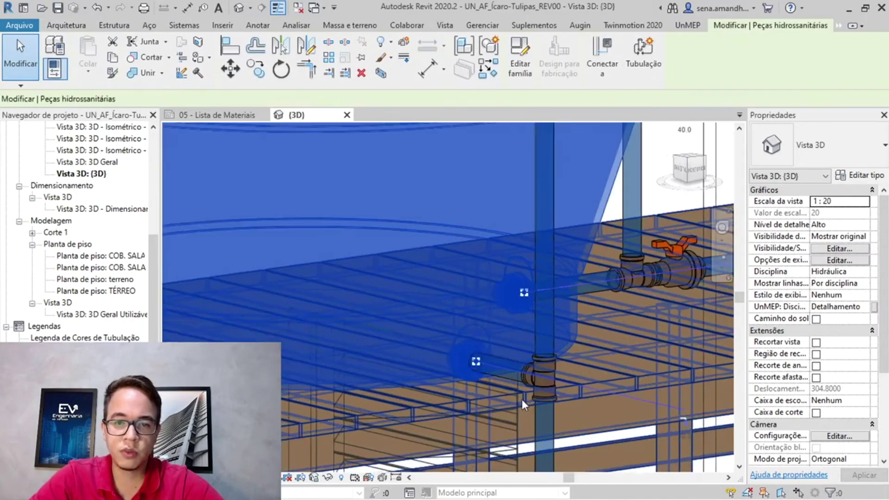
{"action": "scroll", "coordinate": [526, 406], "scroll_direction": "up", "scroll_amount": 1}
{"action": "middle_click_drag", "start_coordinate": [537, 407], "coordinate": [578, 404], "text": "shift"}
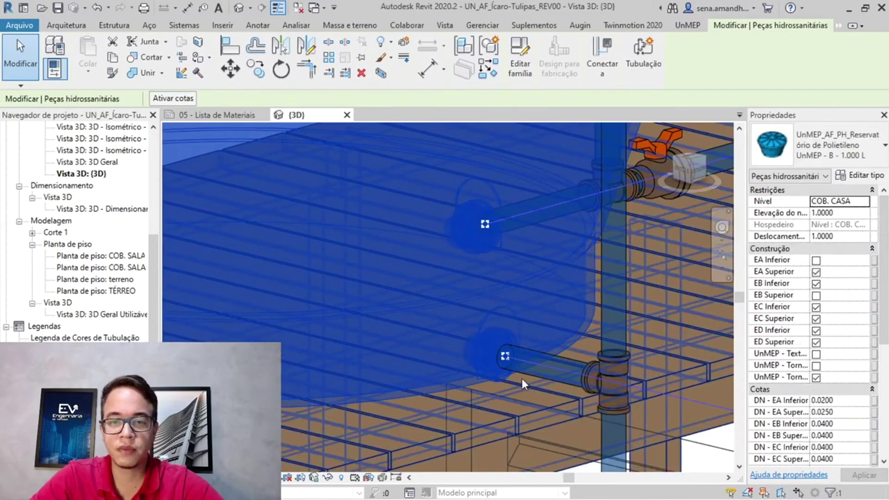
{"action": "left_click", "coordinate": [547, 366]}
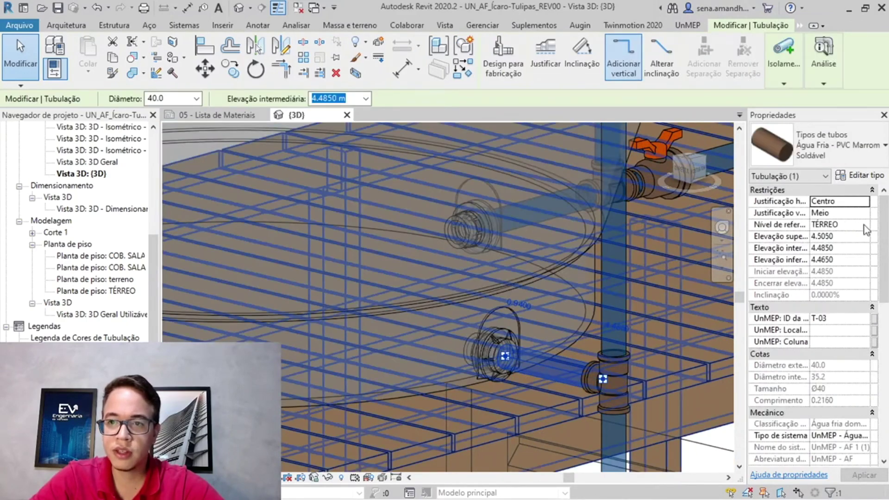
{"action": "left_click", "coordinate": [836, 226]}
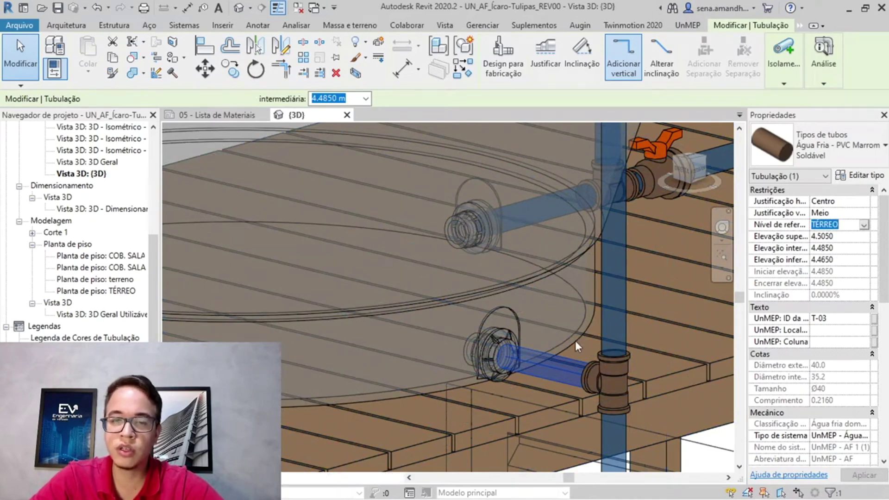
Return to the Excel sizing spreadsheet and select the initial height cell of section A-B
{"action": "key", "text": "alt+Tab"}
{"action": "middle_click_drag", "start_coordinate": [155, 297], "coordinate": [83, 274]}
{"action": "left_click", "coordinate": [47, 267]}
{"action": "key", "text": "Left"}
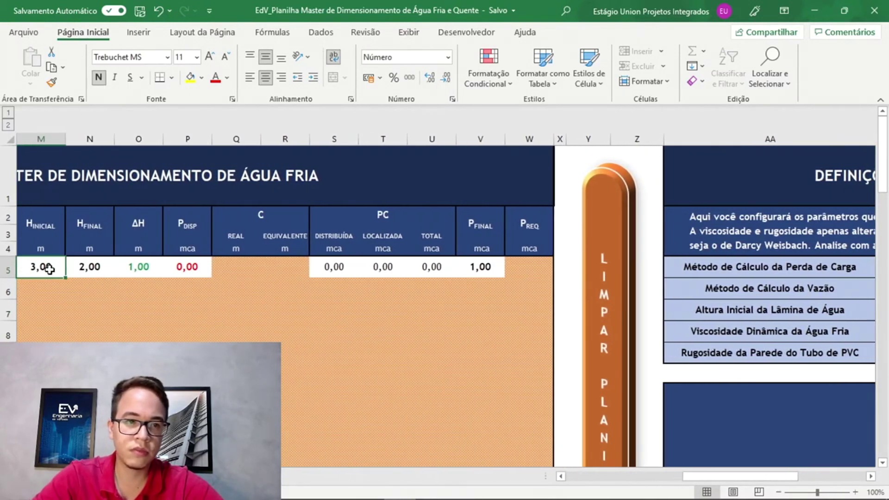
Switch back to Revit and examine the tank's lower outlet and upper inlet connections in the 3D view
{"action": "key", "text": "alt+Tab"}
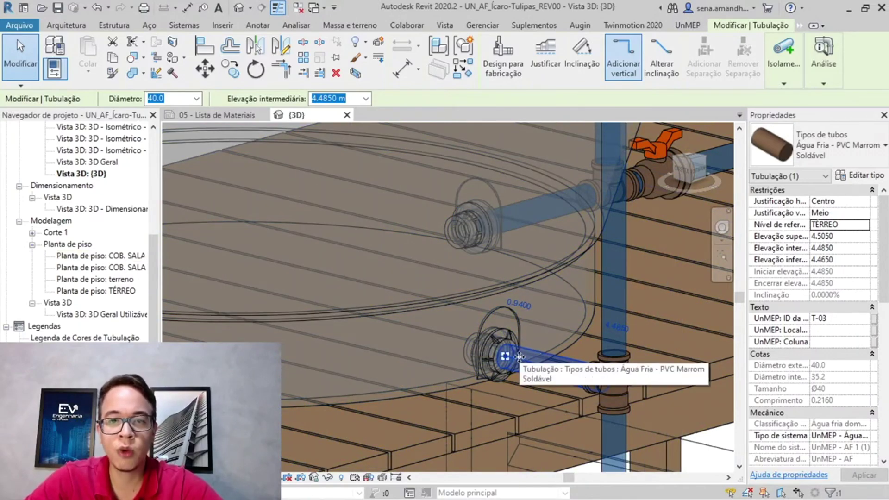
{"action": "middle_click_drag", "start_coordinate": [508, 354], "coordinate": [505, 351], "text": "shift"}
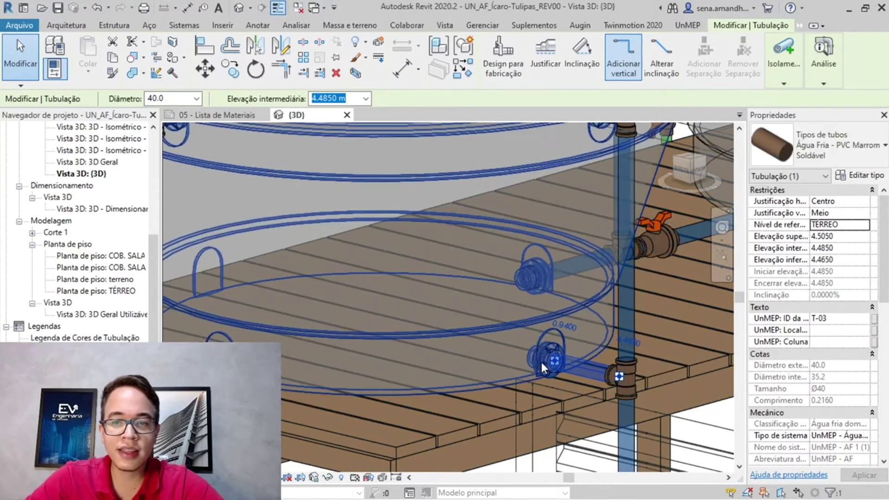
{"action": "middle_click_drag", "start_coordinate": [474, 308], "coordinate": [465, 404]}
{"action": "scroll", "coordinate": [459, 393], "scroll_direction": "up", "scroll_amount": 1}
{"action": "scroll", "coordinate": [459, 392], "scroll_direction": "down", "scroll_amount": 3}
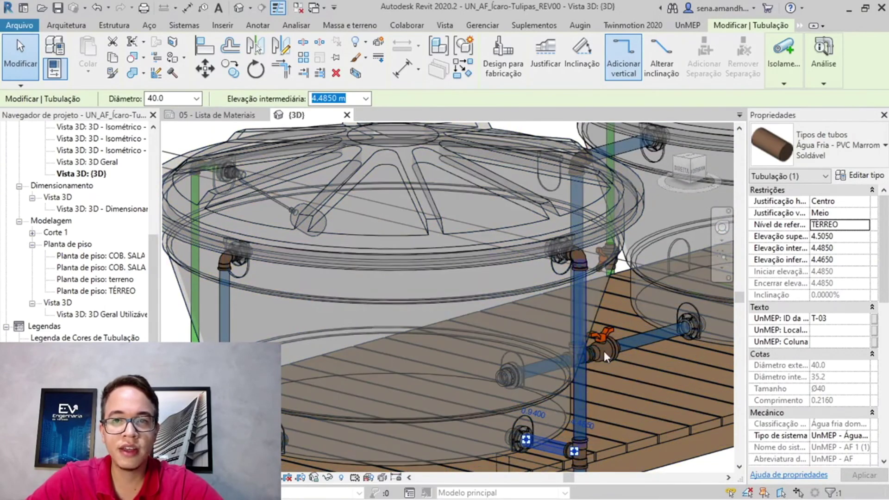
{"action": "middle_click_drag", "start_coordinate": [508, 257], "coordinate": [330, 189], "text": "shift"}
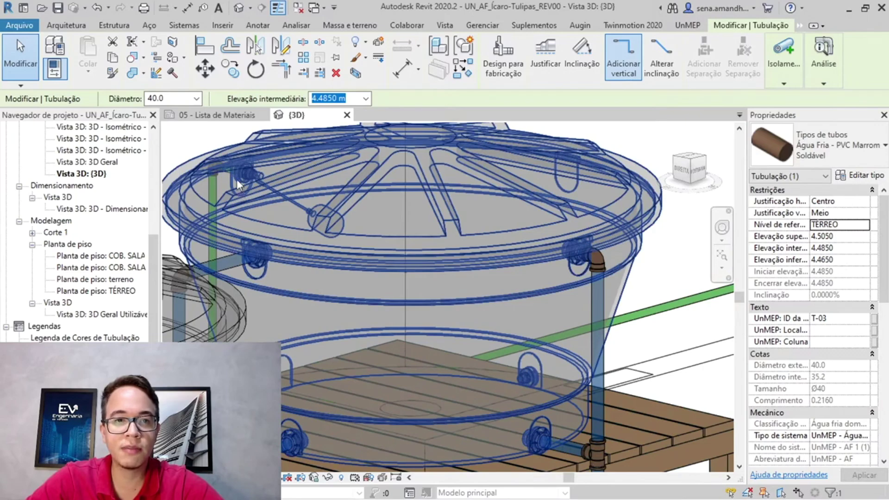
Find the COB. SALA floor plan among the project views and open it
{"action": "scroll", "coordinate": [112, 218], "scroll_direction": "up", "scroll_amount": 6}
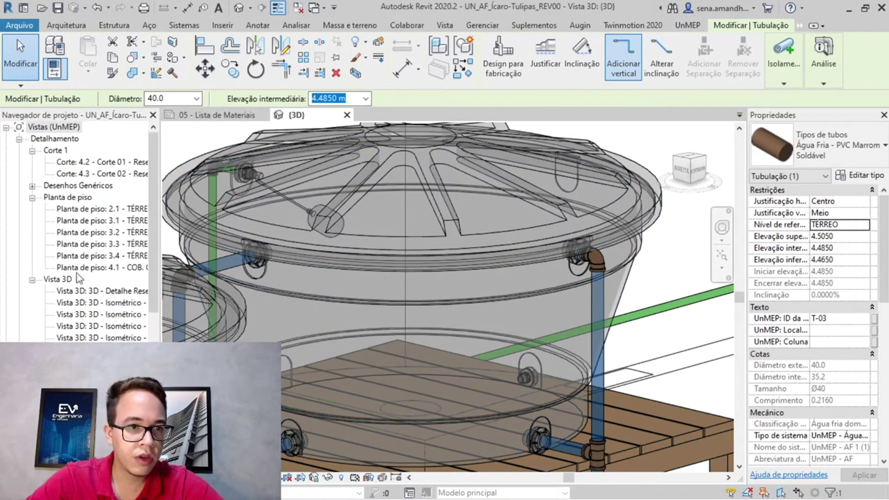
{"action": "scroll", "coordinate": [104, 290], "scroll_direction": "down", "scroll_amount": 3}
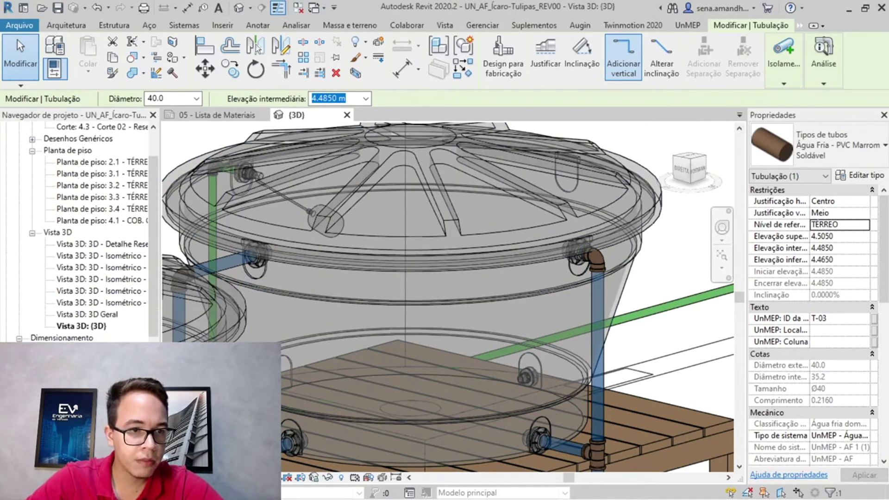
{"action": "key", "text": "Escape"}
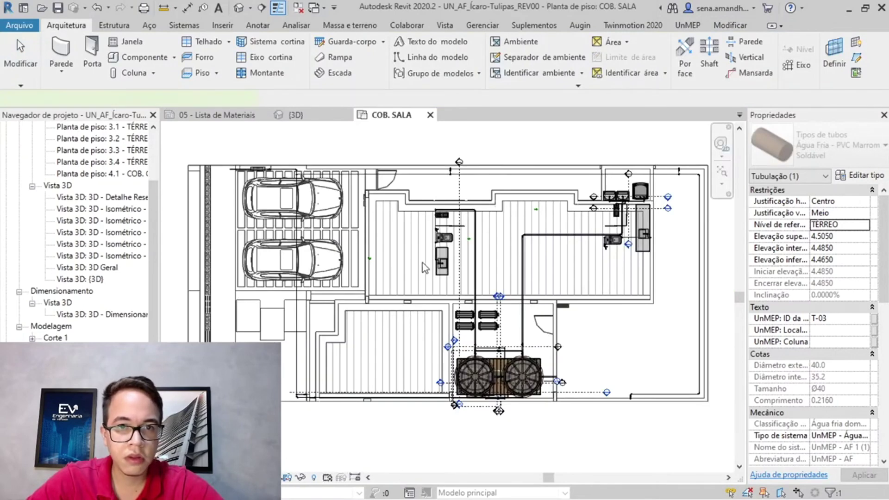
Create a horizontal section across the two water tanks in the COB. SALA plan and open its section view
{"action": "scroll", "coordinate": [530, 373], "scroll_direction": "up", "scroll_amount": 3}
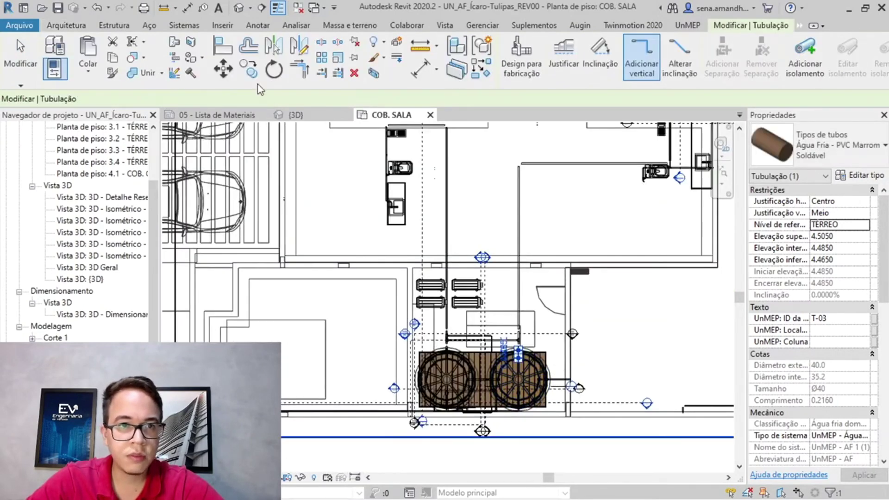
{"action": "left_click", "coordinate": [262, 8]}
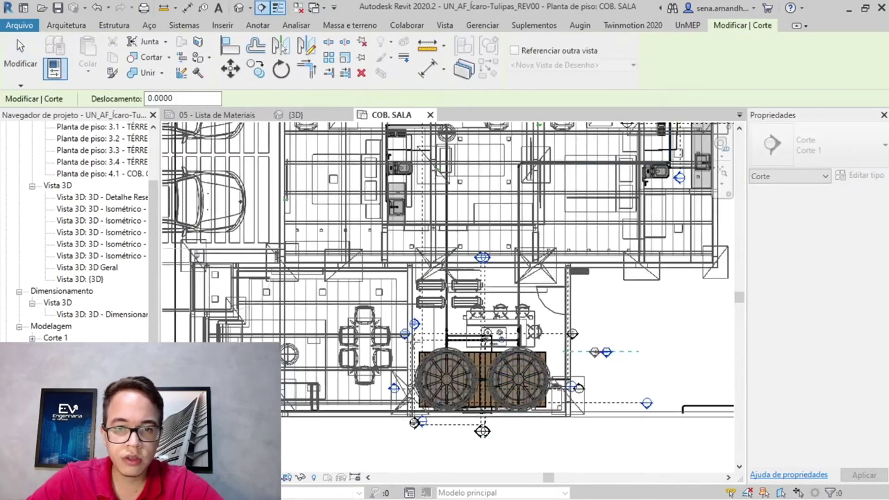
{"action": "left_click", "coordinate": [362, 352]}
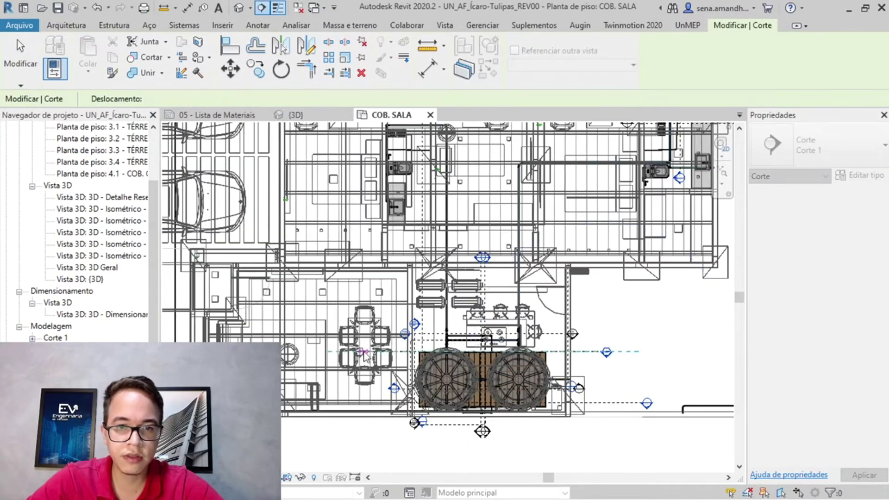
{"action": "left_click_drag", "start_coordinate": [396, 352], "coordinate": [397, 347]}
{"action": "right_click", "coordinate": [397, 347]}
{"action": "left_click", "coordinate": [458, 86]}
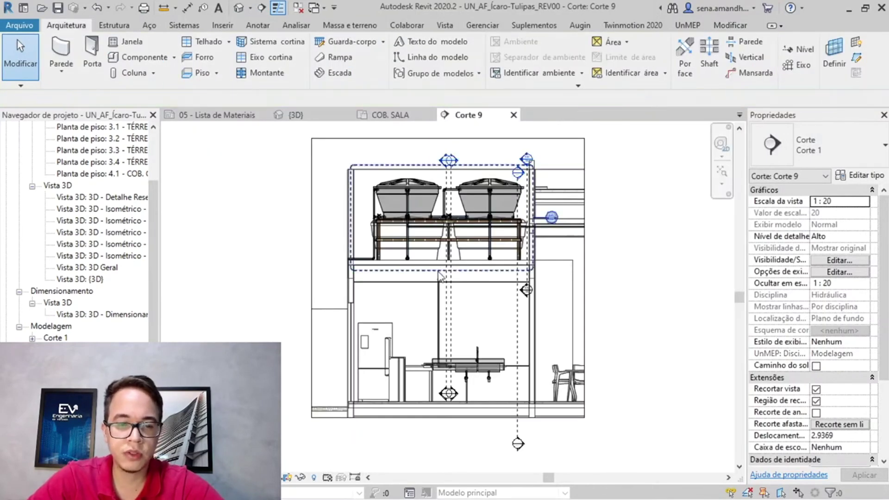
Dimension the vertical distance from the roof slab surface to the axis of the tank's lower outlet piping in the Corte 9 section
{"action": "key", "text": "d"}
{"action": "key", "text": "i"}
{"action": "scroll", "coordinate": [416, 216], "scroll_direction": "up", "scroll_amount": 5}
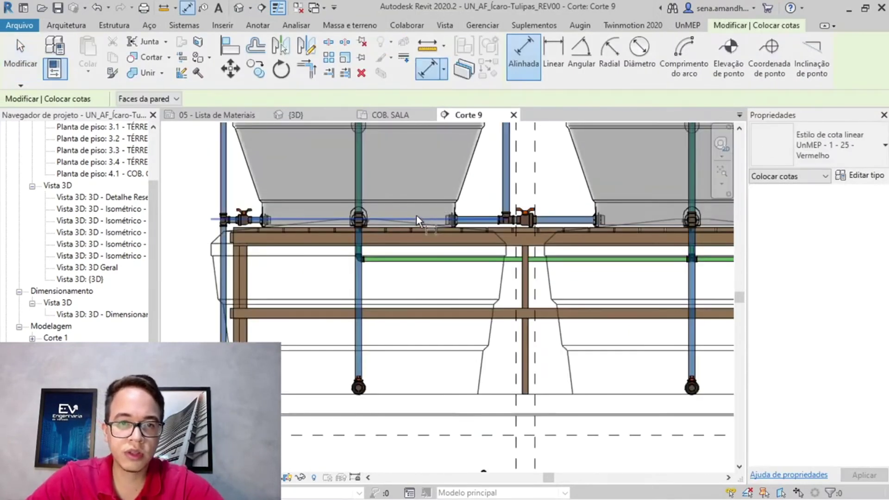
{"action": "scroll", "coordinate": [416, 227], "scroll_direction": "up", "scroll_amount": 5}
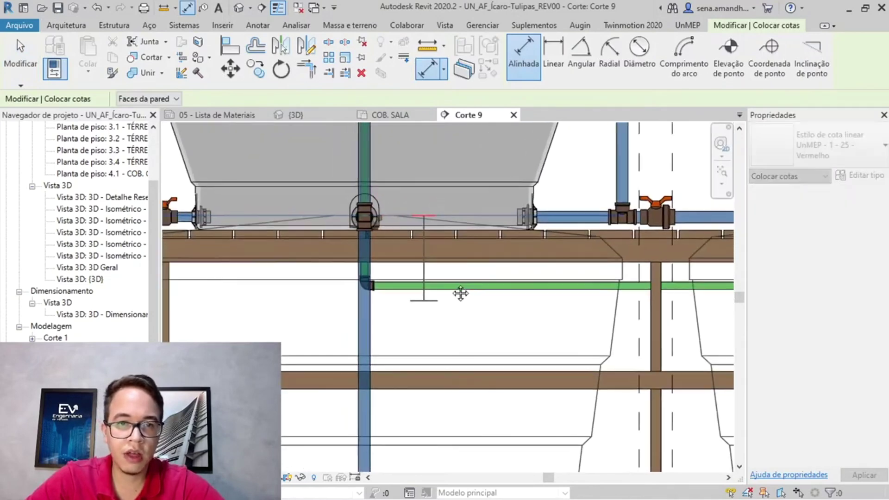
{"action": "left_click", "coordinate": [455, 395]}
{"action": "left_click", "coordinate": [290, 274]}
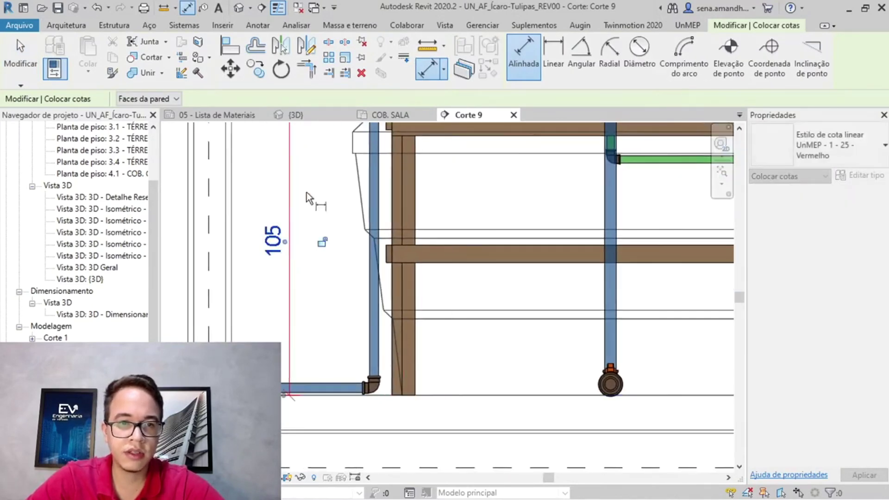
{"action": "scroll", "coordinate": [308, 198], "scroll_direction": "up", "scroll_amount": 1}
{"action": "middle_click_drag", "start_coordinate": [308, 198], "coordinate": [304, 291]}
{"action": "scroll", "coordinate": [304, 290], "scroll_direction": "down", "scroll_amount": 3}
{"action": "scroll", "coordinate": [411, 363], "scroll_direction": "up", "scroll_amount": 2}
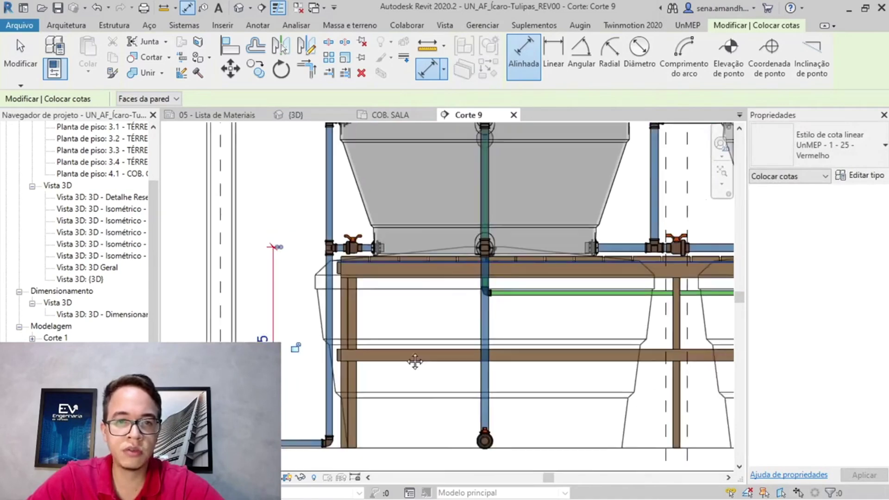
Draw a horizontal detail line about 1.56 m long across the first tank, starting at its upper inlet connection
{"action": "key", "text": "d"}
{"action": "key", "text": "l"}
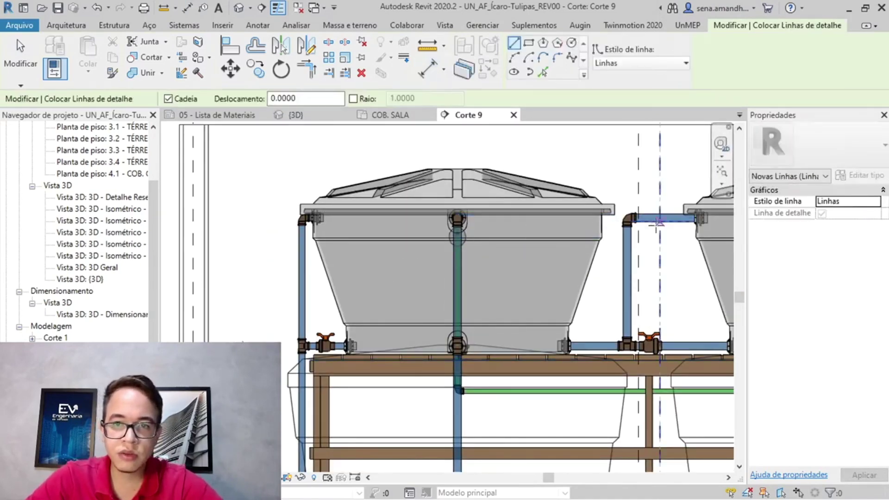
{"action": "scroll", "coordinate": [285, 228], "scroll_direction": "up", "scroll_amount": 5}
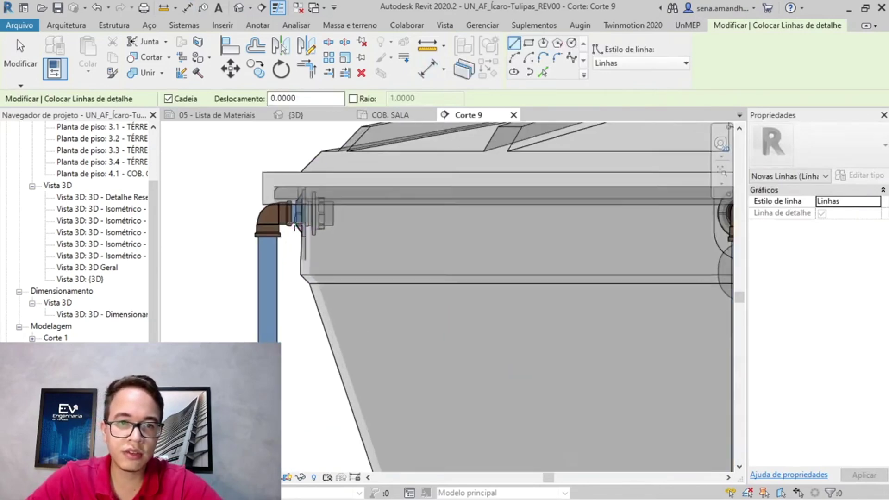
{"action": "left_click", "coordinate": [297, 213]}
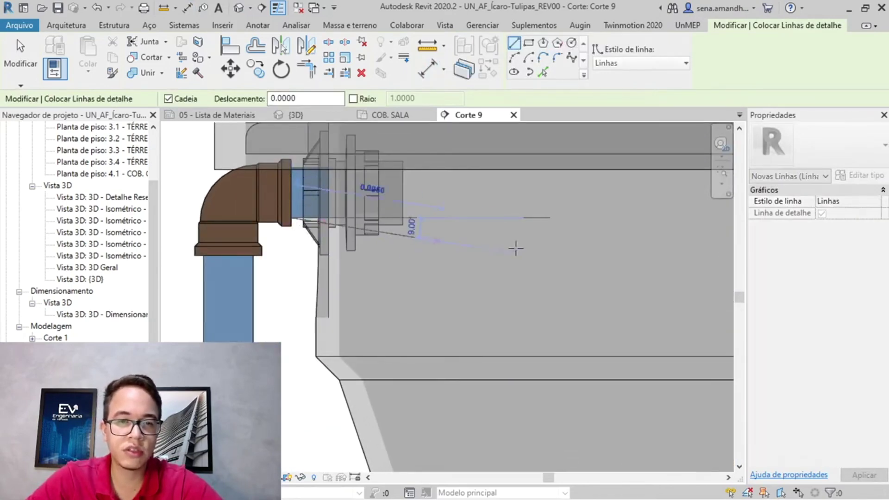
{"action": "scroll", "coordinate": [515, 249], "scroll_direction": "down", "scroll_amount": 3}
{"action": "scroll", "coordinate": [518, 249], "scroll_direction": "down", "scroll_amount": 5}
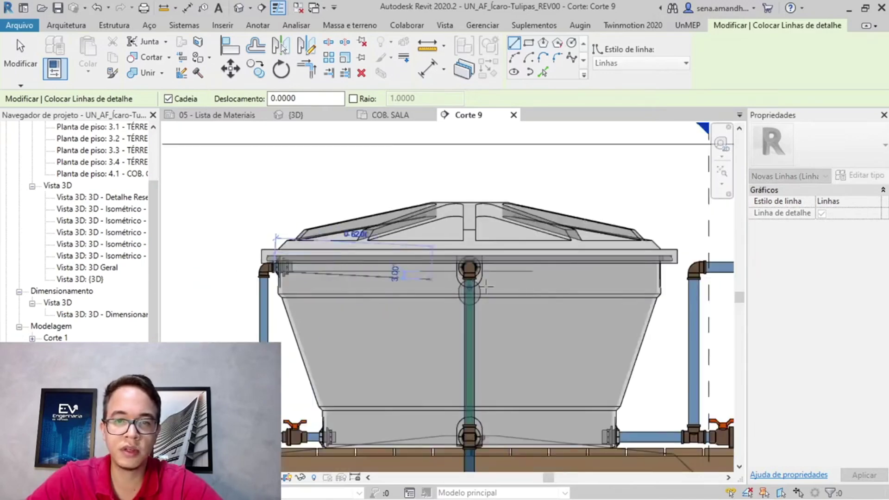
{"action": "scroll", "coordinate": [684, 278], "scroll_direction": "up", "scroll_amount": 2}
{"action": "scroll", "coordinate": [684, 269], "scroll_direction": "down", "scroll_amount": 2}
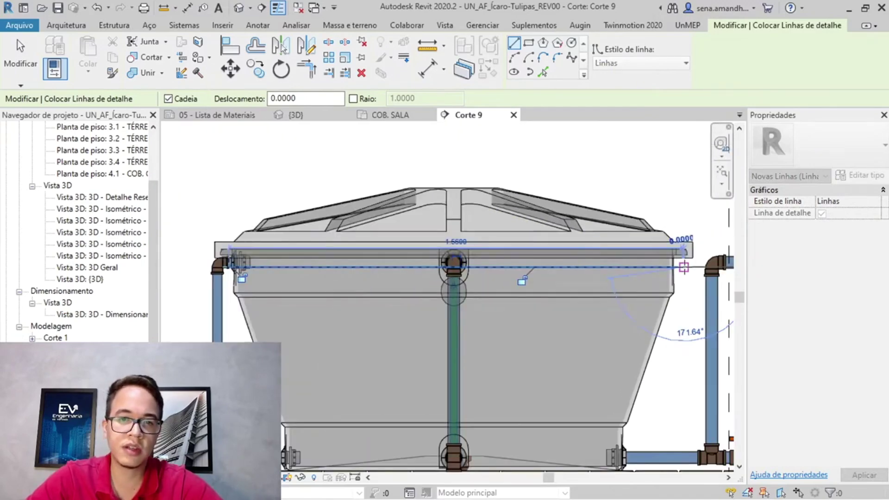
{"action": "left_click", "coordinate": [685, 268]}
{"action": "key", "text": "Escape"}
{"action": "key", "text": "Escape"}
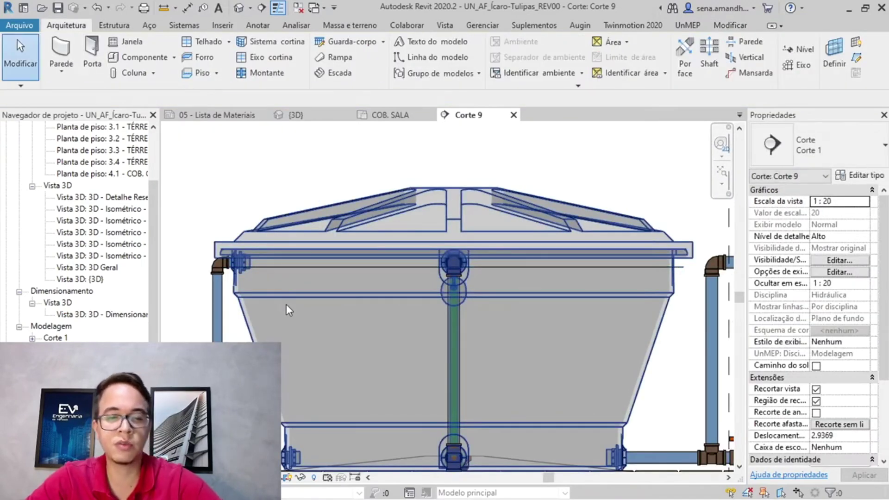
Dimension the vertical distance between the detail line at the tank inlet and the lower outlet axis, placing it beside the tank
{"action": "key", "text": "d"}
{"action": "key", "text": "i"}
{"action": "left_click", "coordinate": [555, 271]}
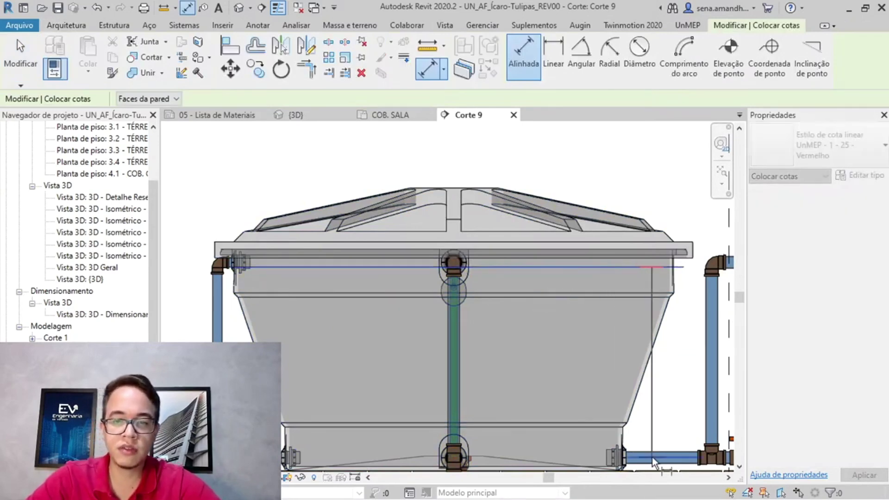
{"action": "left_click", "coordinate": [652, 457]}
{"action": "middle_click_drag", "start_coordinate": [343, 303], "coordinate": [449, 304]}
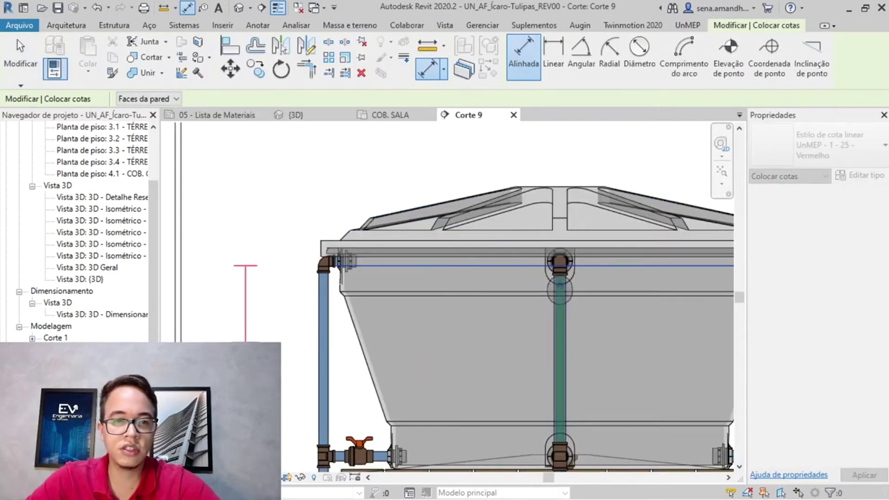
{"action": "left_click", "coordinate": [238, 356]}
{"action": "scroll", "coordinate": [315, 323], "scroll_direction": "down", "scroll_amount": 5}
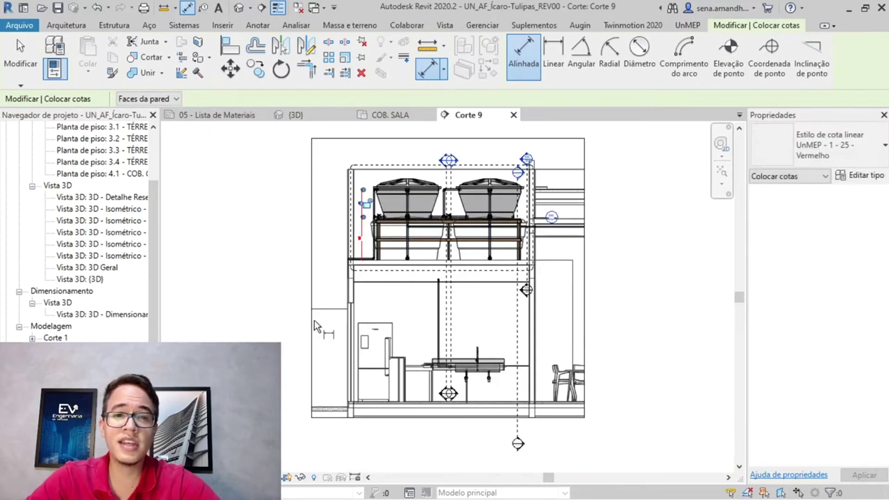
{"action": "scroll", "coordinate": [352, 210], "scroll_direction": "up", "scroll_amount": 4}
{"action": "key", "text": "Escape"}
{"action": "key", "text": "Escape"}
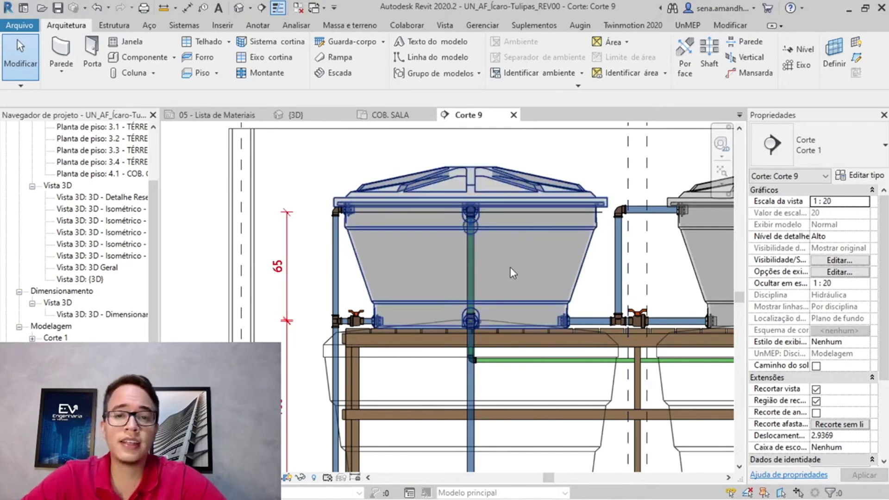
{"action": "middle_click_drag", "start_coordinate": [531, 280], "coordinate": [536, 248]}
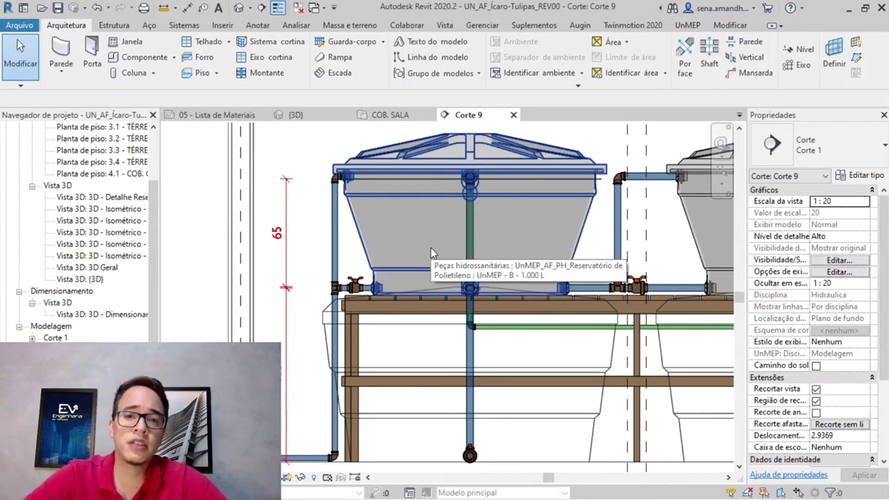
{"action": "scroll", "coordinate": [349, 291], "scroll_direction": "up", "scroll_amount": 5}
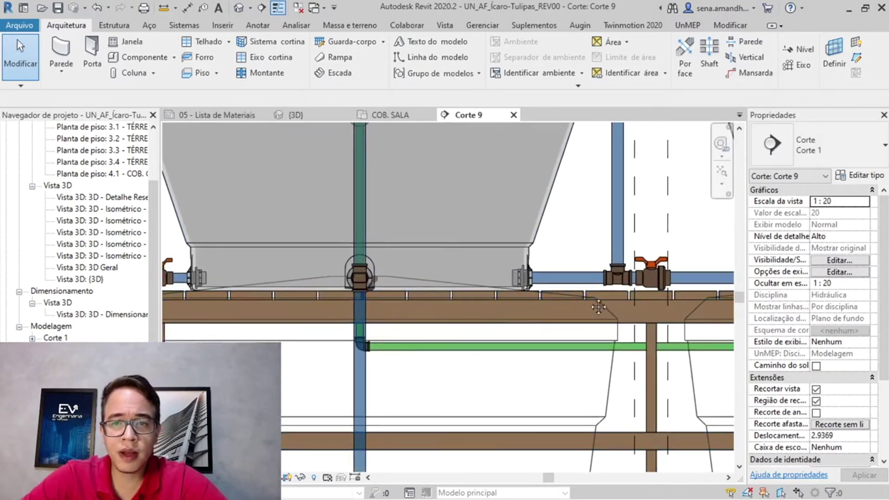
{"action": "scroll", "coordinate": [352, 288], "scroll_direction": "down", "scroll_amount": 5}
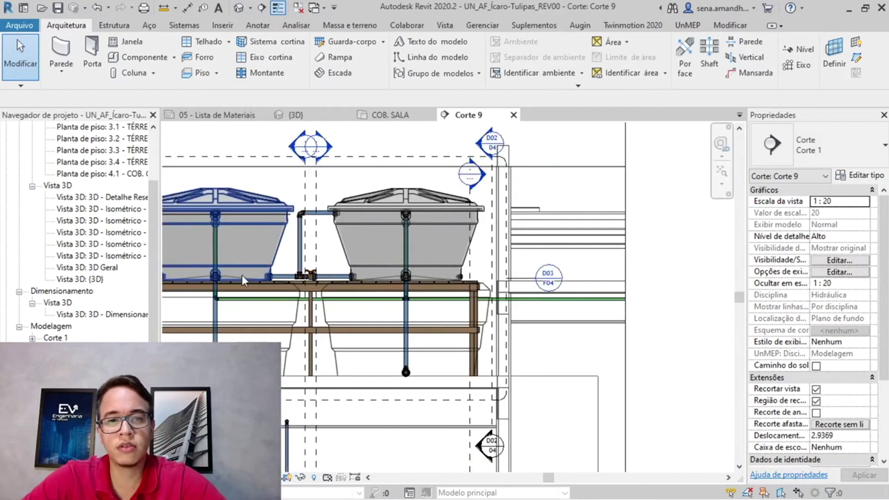
{"action": "scroll", "coordinate": [358, 281], "scroll_direction": "up", "scroll_amount": 5}
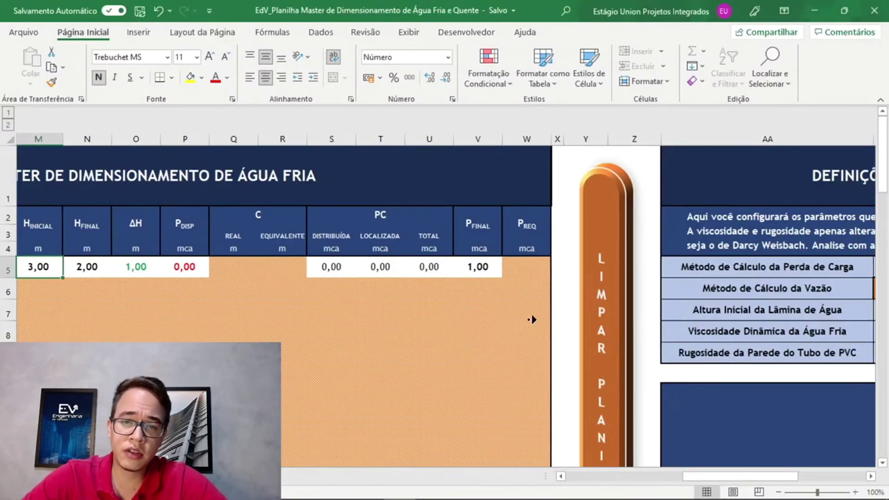
Switch to the Excel sizing spreadsheet and set the initial water height (Altura Inicial da Lâmina de Água) in the general definitions to 65 cm
{"action": "scroll", "coordinate": [532, 318], "scroll_direction": "right", "scroll_amount": 2}
{"action": "scroll", "coordinate": [583, 310], "scroll_direction": "right", "scroll_amount": 5}
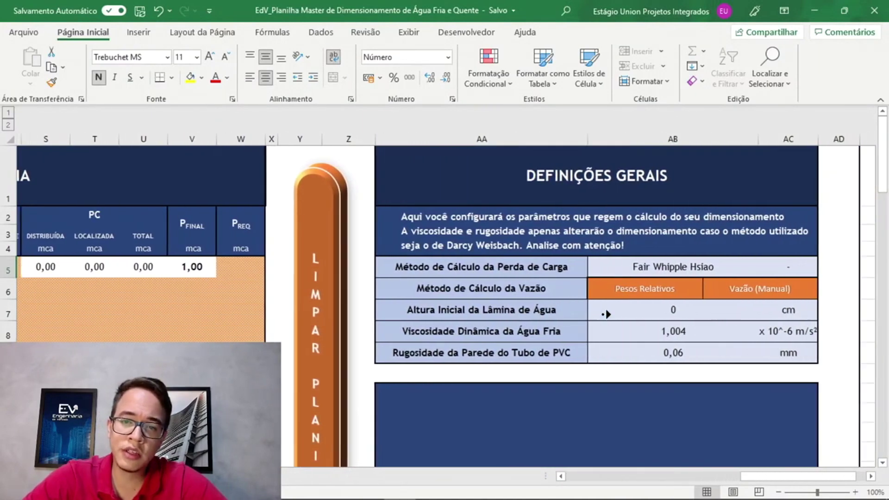
{"action": "left_click", "coordinate": [598, 311]}
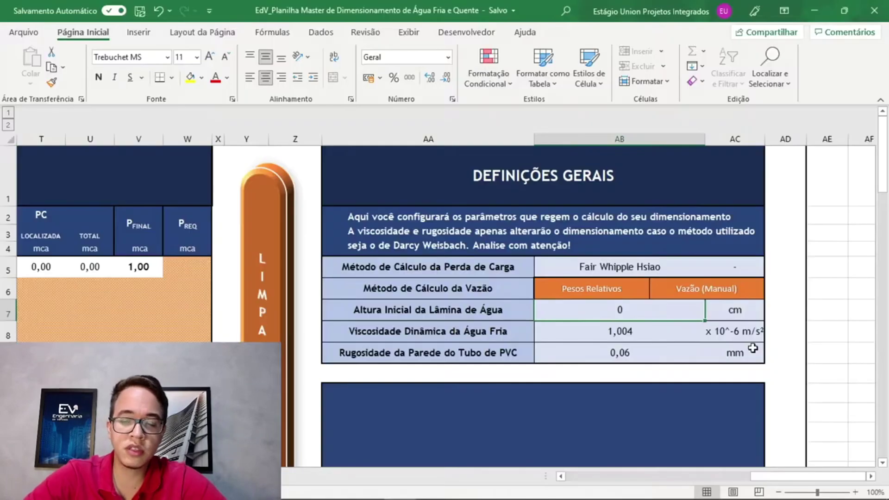
{"action": "type", "text": "65"}
{"action": "key", "text": "Return"}
{"action": "left_click", "coordinate": [732, 289]}
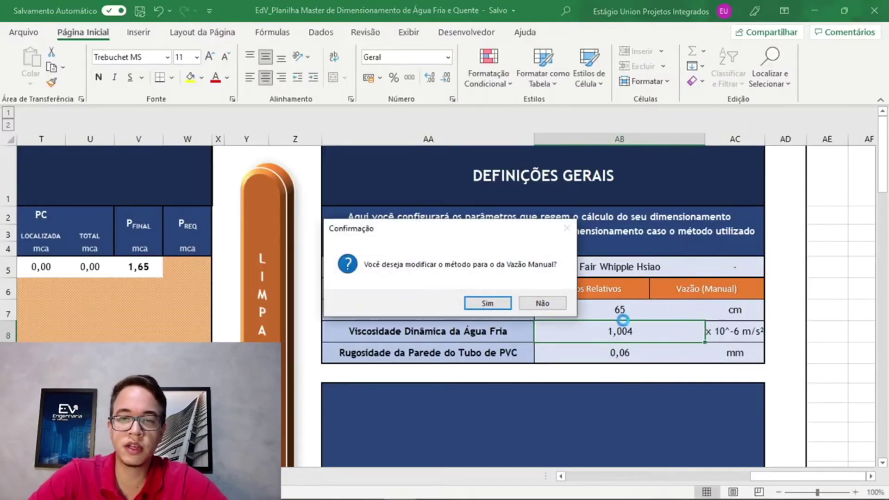
{"action": "left_click", "coordinate": [544, 305]}
Examine the available pressure, final height and length cells of section A-B
{"action": "scroll", "coordinate": [548, 307], "scroll_direction": "left", "scroll_amount": 10}
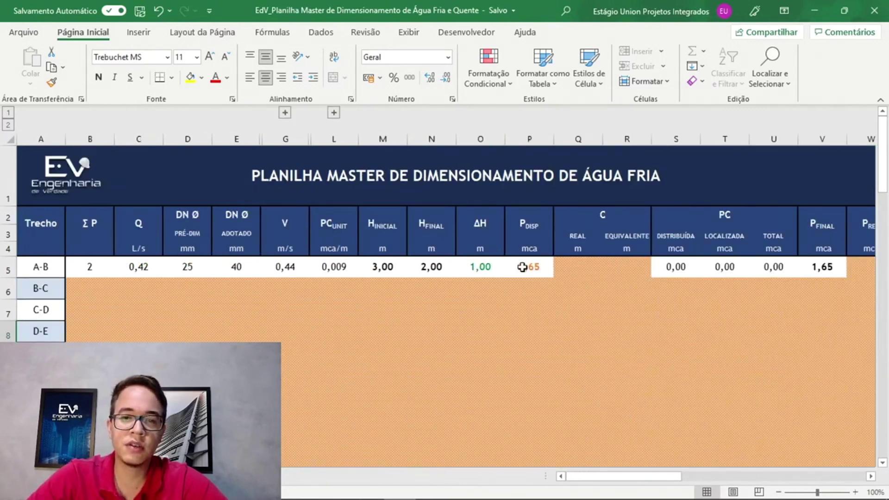
{"action": "left_click", "coordinate": [584, 272]}
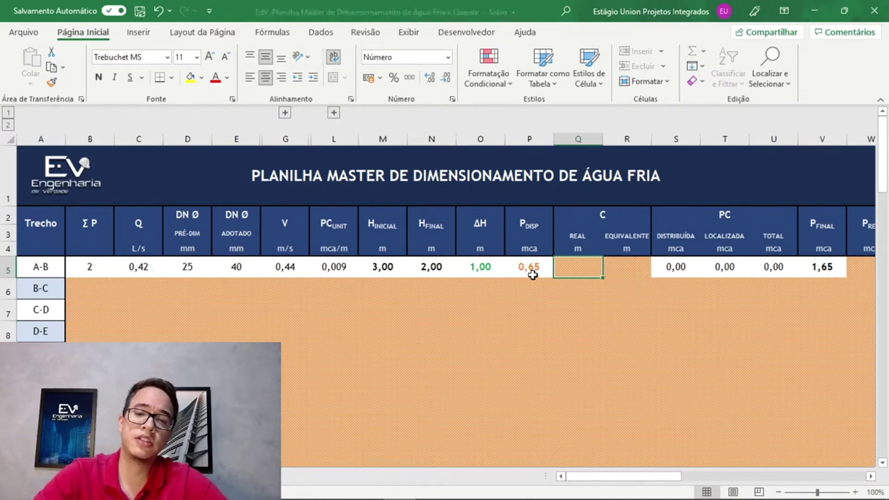
{"action": "key", "text": "Left"}
{"action": "key", "text": "Left"}
{"action": "key", "text": "Left"}
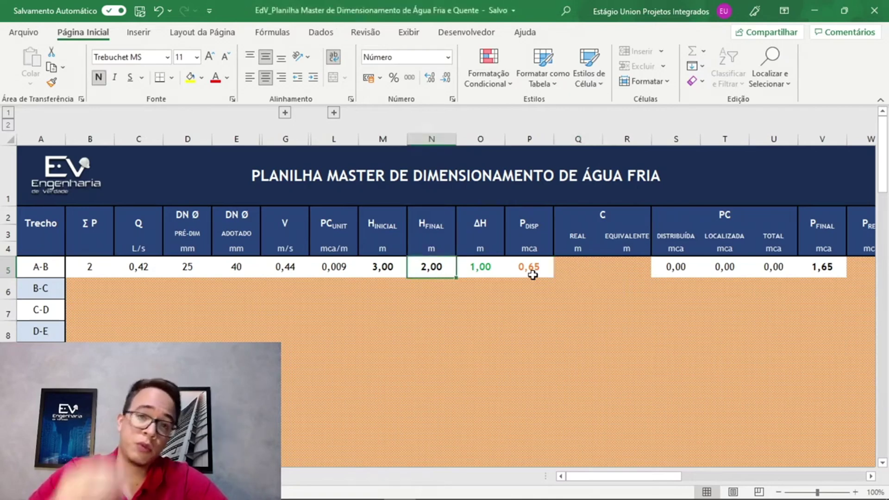
{"action": "key", "text": "Right"}
{"action": "key", "text": "Right"}
{"action": "key", "text": "Right"}
{"action": "key", "text": "Right"}
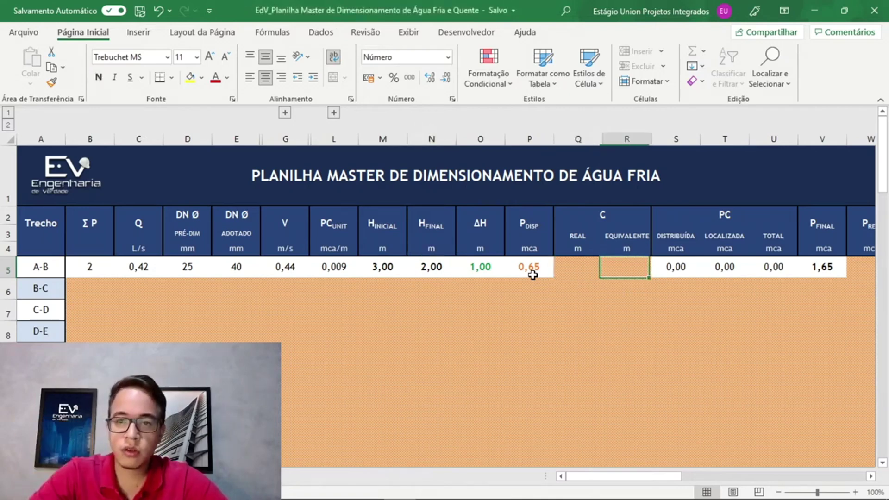
{"action": "key", "text": "Left"}
{"action": "key", "text": "Left"}
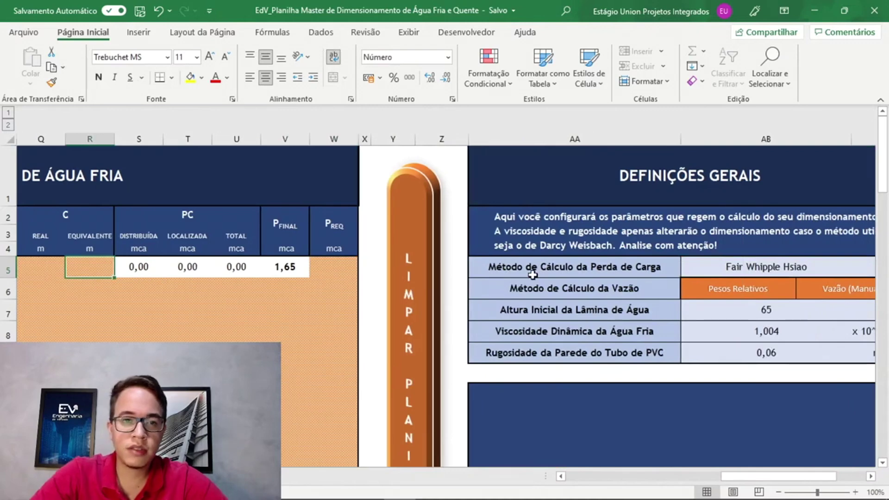
{"action": "scroll", "coordinate": [206, 269], "scroll_direction": "left", "scroll_amount": 1}
{"action": "scroll", "coordinate": [206, 269], "scroll_direction": "left", "scroll_amount": 3}
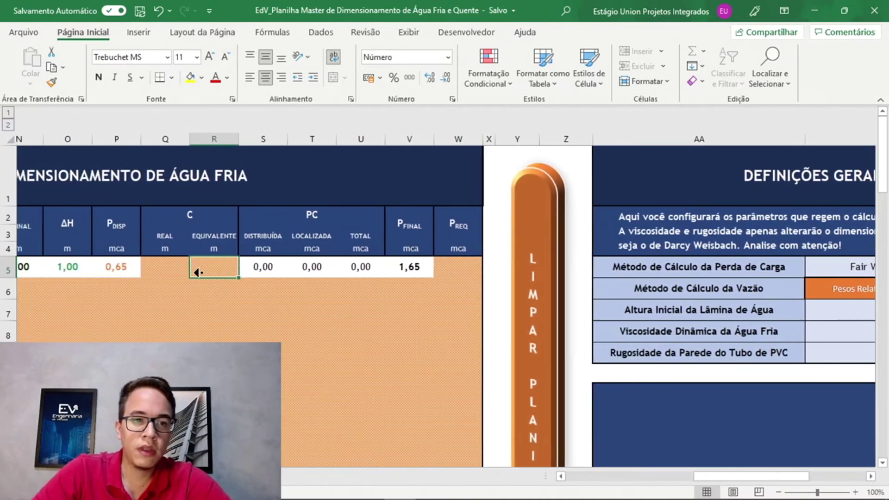
{"action": "scroll", "coordinate": [119, 294], "scroll_direction": "left", "scroll_amount": 5}
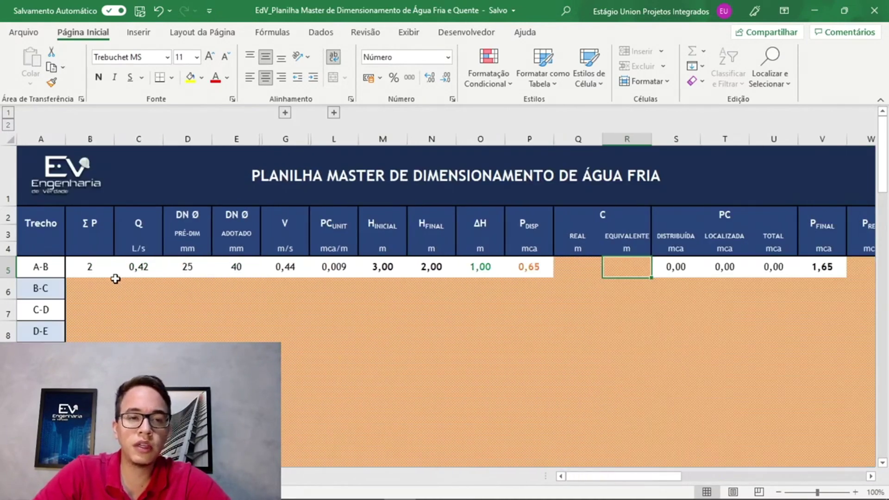
Enter a trial sum of weights of 1 for section B-C, check its pressure, and clear the entry
{"action": "left_click", "coordinate": [97, 298]}
{"action": "type", "text": "1"}
{"action": "left_click", "coordinate": [226, 307]}
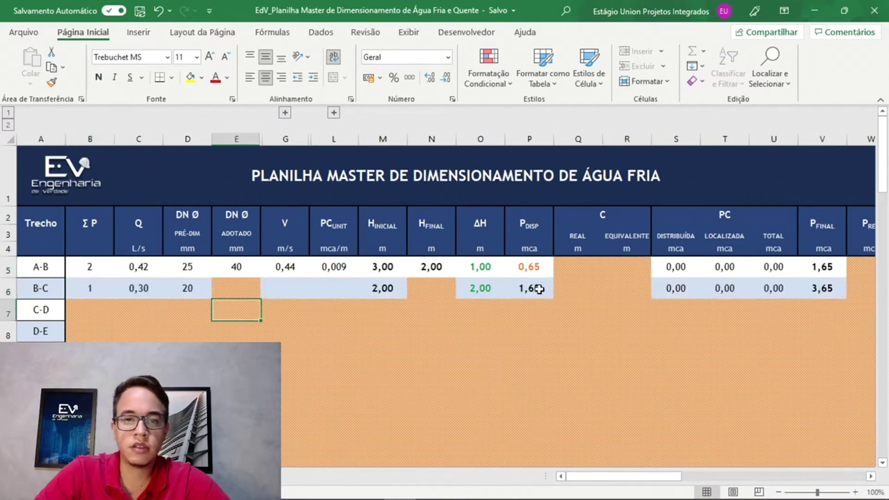
{"action": "left_click", "coordinate": [79, 291]}
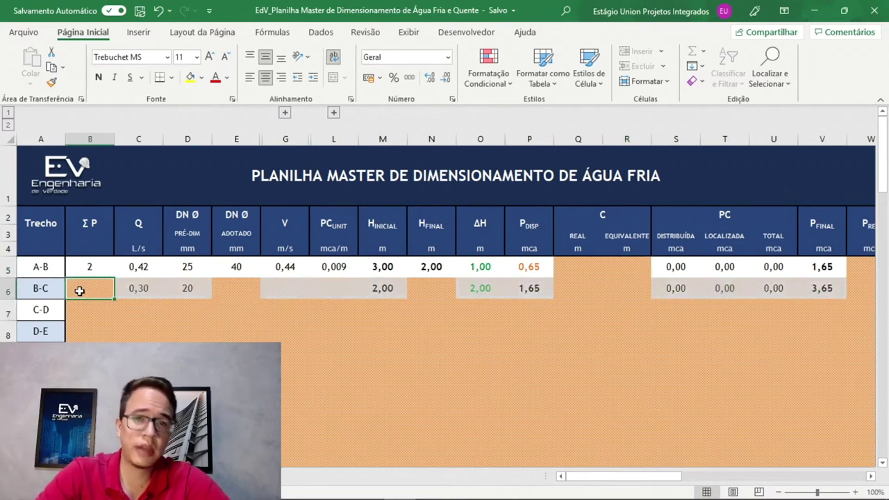
{"action": "key", "text": "Delete"}
Review the section A-B row through to its required pressure and select its real length cell
{"action": "key", "text": "Up"}
{"action": "key", "text": "Right"}
{"action": "key", "text": "Right"}
{"action": "key", "text": "Right"}
{"action": "key", "text": "Right"}
{"action": "key", "text": "Right"}
{"action": "key", "text": "Right"}
{"action": "key", "text": "Right"}
{"action": "key", "text": "Right"}
{"action": "key", "text": "Right"}
{"action": "key", "text": "Right"}
{"action": "key", "text": "Right"}
{"action": "key", "text": "Right"}
{"action": "key", "text": "Right"}
{"action": "key", "text": "Right"}
{"action": "key", "text": "Right"}
{"action": "key", "text": "Right"}
{"action": "key", "text": "Right"}
{"action": "key", "text": "Right"}
{"action": "key", "text": "Right"}
{"action": "key", "text": "Right"}
{"action": "key", "text": "Right"}
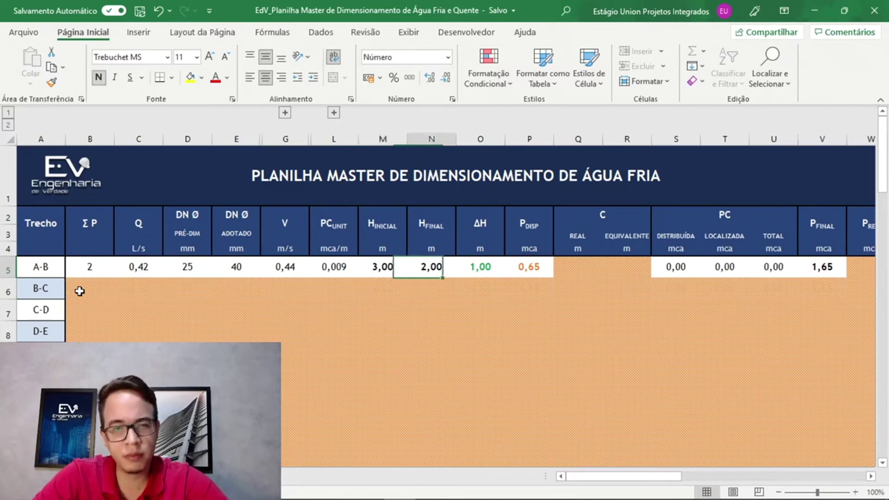
{"action": "key", "text": "Left"}
{"action": "key", "text": "Left"}
{"action": "key", "text": "Left"}
{"action": "key", "text": "Left"}
{"action": "key", "text": "Left"}
{"action": "key", "text": "Left"}
{"action": "key", "text": "Left"}
{"action": "key", "text": "Left"}
{"action": "key", "text": "Left"}
{"action": "key", "text": "Left"}
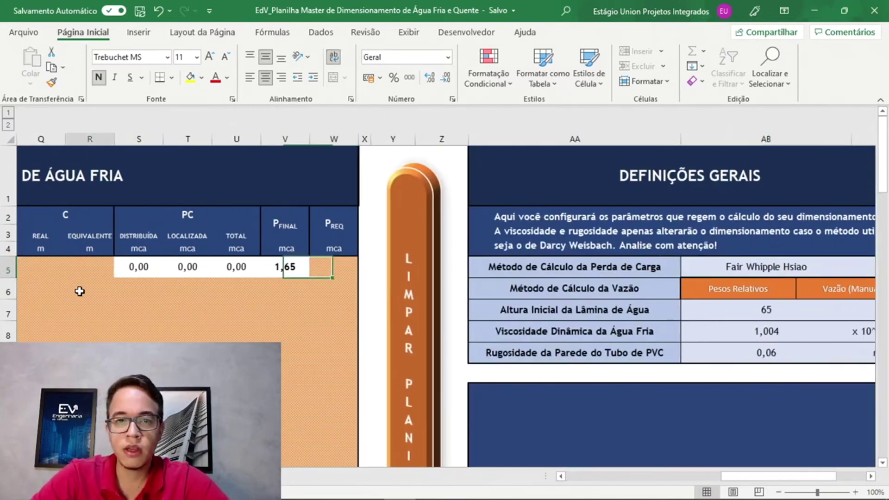
{"action": "key", "text": "Left"}
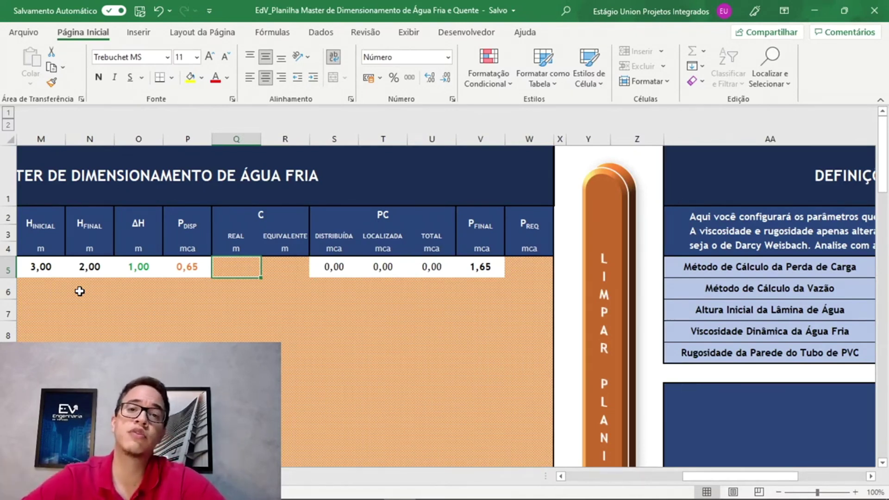
{"action": "key", "text": "Right"}
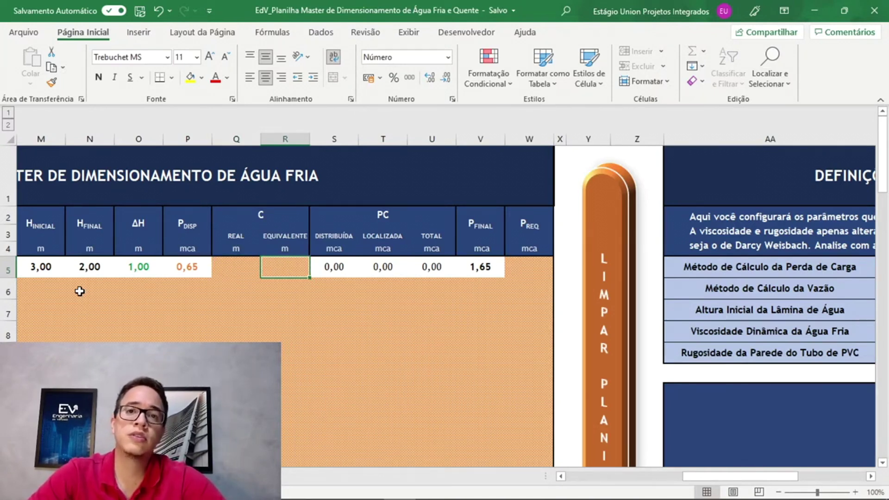
{"action": "key", "text": "Left"}
{"action": "key", "text": "Right"}
{"action": "key", "text": "Left"}
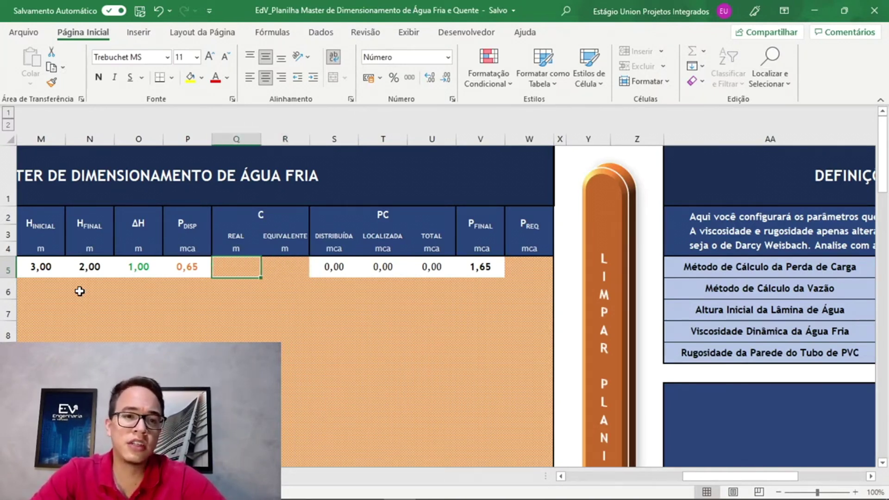
Enter a real length of 20 m and an equivalent length of 7,77 m for section A-B
{"action": "key", "text": "Right"}
{"action": "key", "text": "Left"}
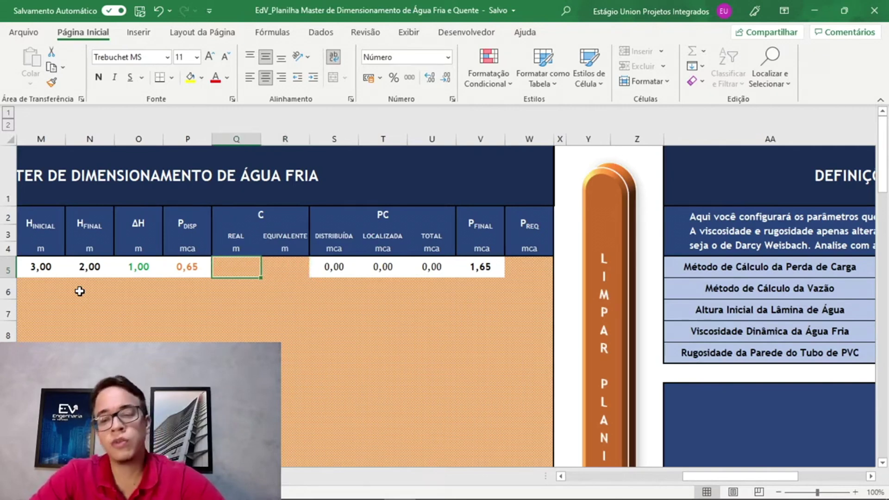
{"action": "type", "text": "20"}
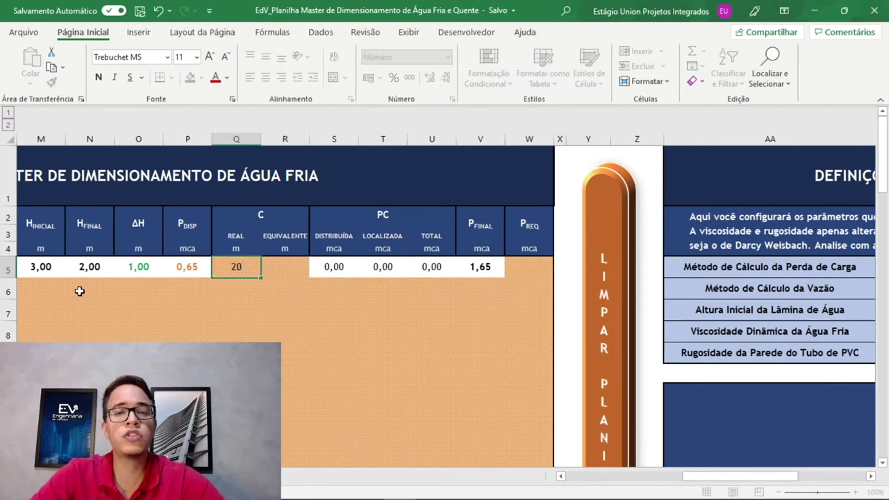
{"action": "key", "text": "Right"}
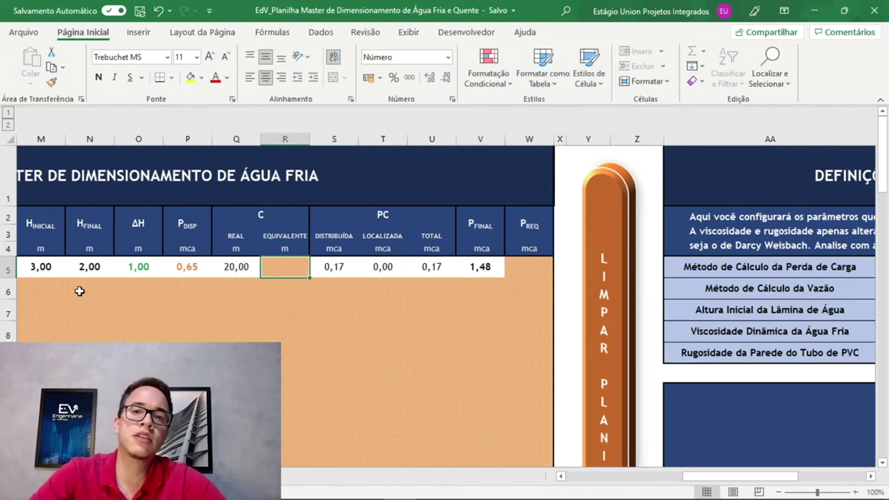
{"action": "type", "text": "7,77"}
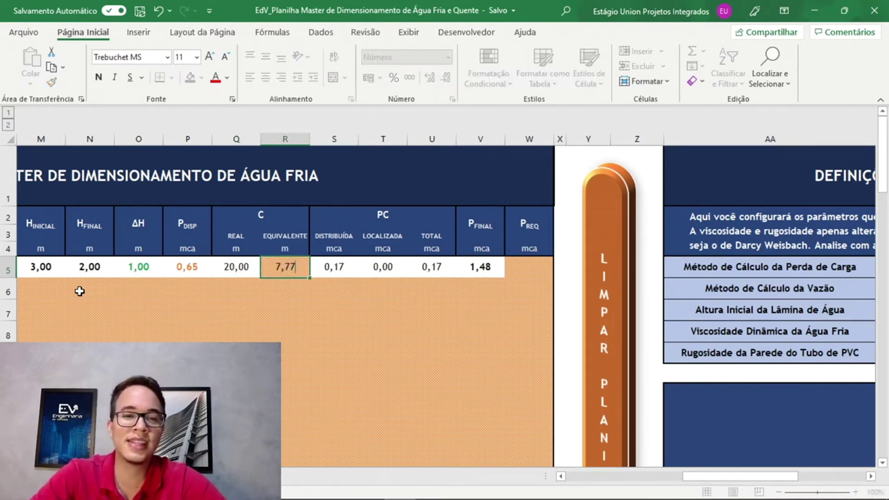
{"action": "key", "text": "Return"}
{"action": "key", "text": "Up"}
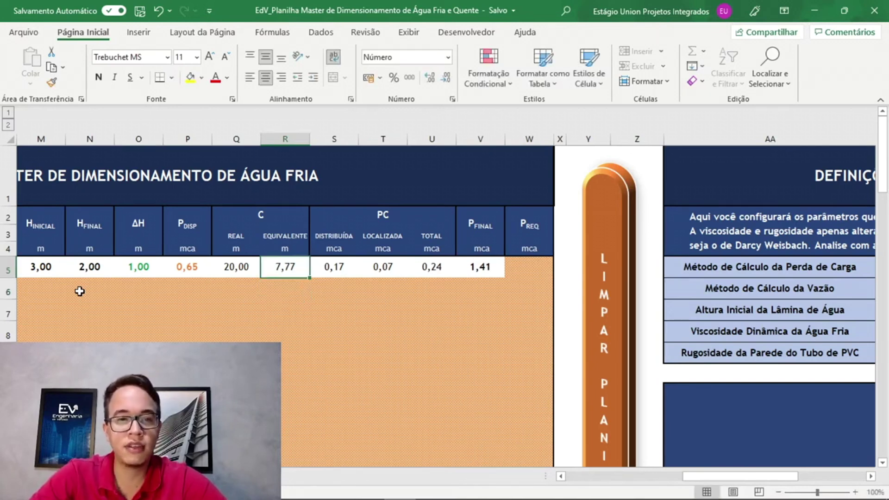
Review section A-B's lengths, head losses and final pressure across the row
{"action": "key", "text": "Left"}
{"action": "key", "text": "Right"}
{"action": "key", "text": "Right"}
{"action": "key", "text": "Right"}
{"action": "key", "text": "Right"}
{"action": "key", "text": "Right"}
{"action": "key", "text": "Right"}
{"action": "key", "text": "Left"}
{"action": "key", "text": "Left"}
{"action": "key", "text": "Left"}
{"action": "key", "text": "Left"}
{"action": "key", "text": "Left"}
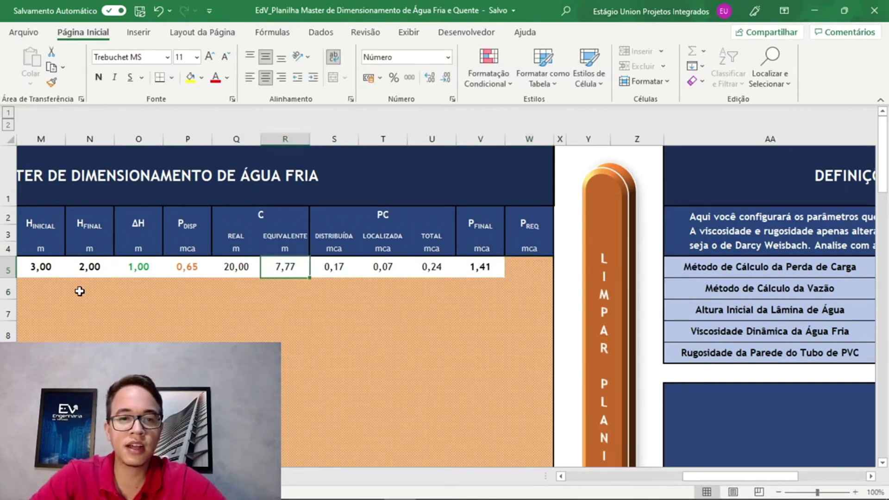
Enter "-" as the required pressure of section A-B
{"action": "key", "text": "Right"}
{"action": "key", "text": "Right"}
{"action": "key", "text": "Right"}
{"action": "key", "text": "Right"}
{"action": "key", "text": "Right"}
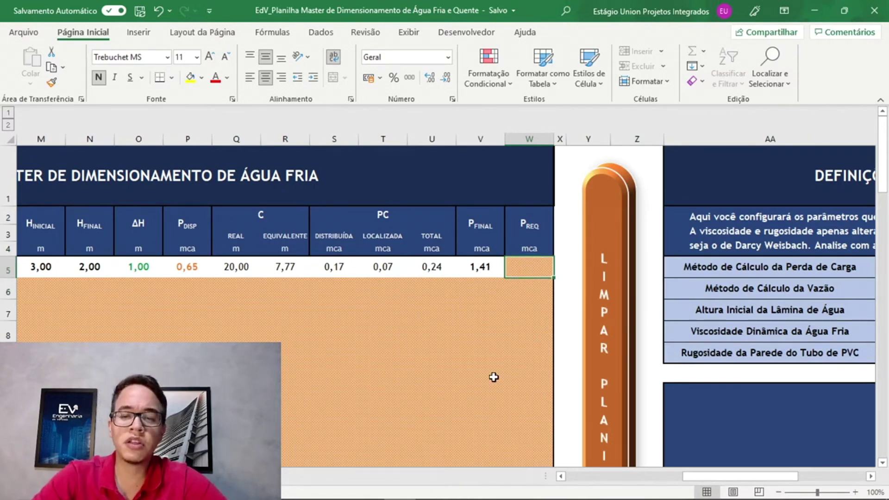
{"action": "type", "text": "-"}
{"action": "key", "text": "Return"}
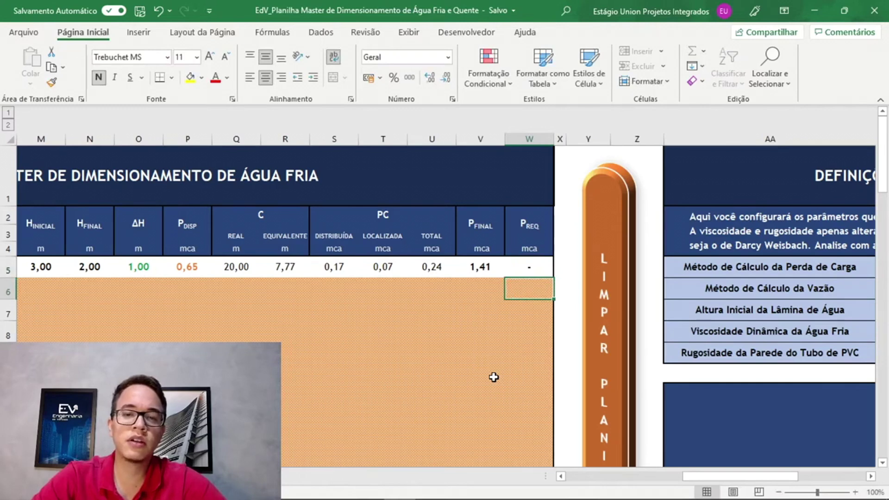
{"action": "key", "text": "Up"}
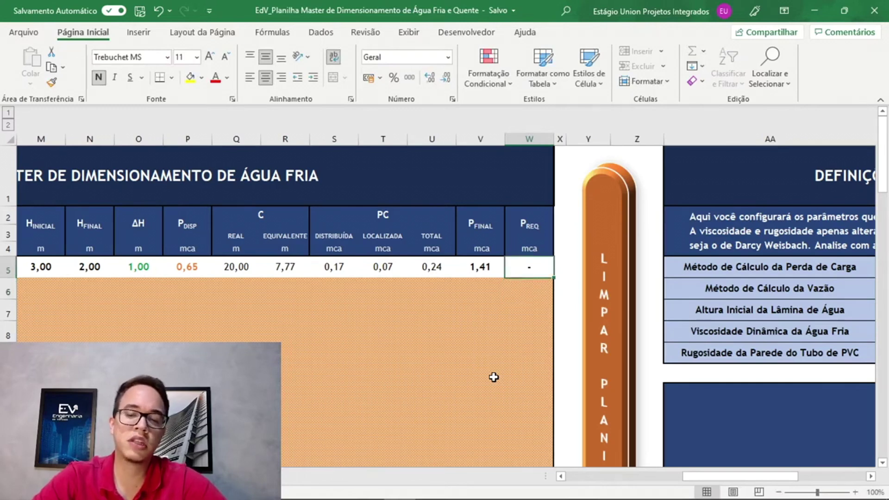
Try required pressures of 0, 1 and 2 mca for section A-B and restore the "-" entry
{"action": "type", "text": "0"}
{"action": "key", "text": "Return"}
{"action": "key", "text": "Up"}
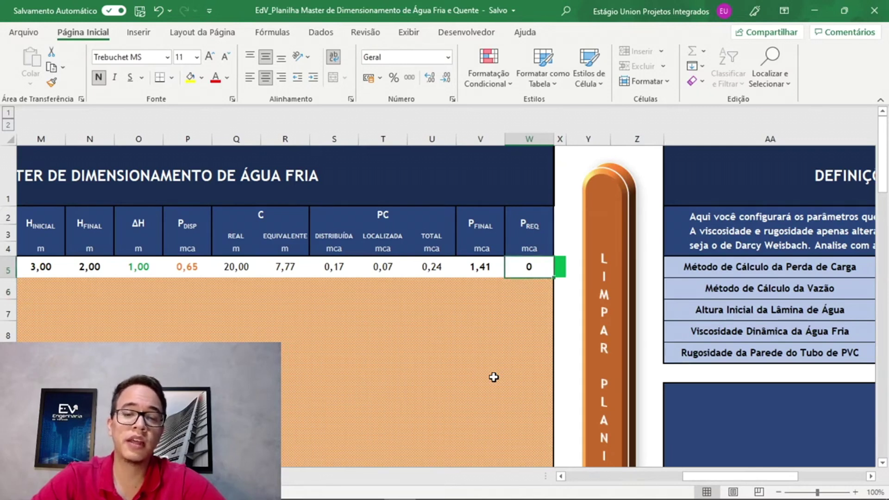
{"action": "type", "text": "1"}
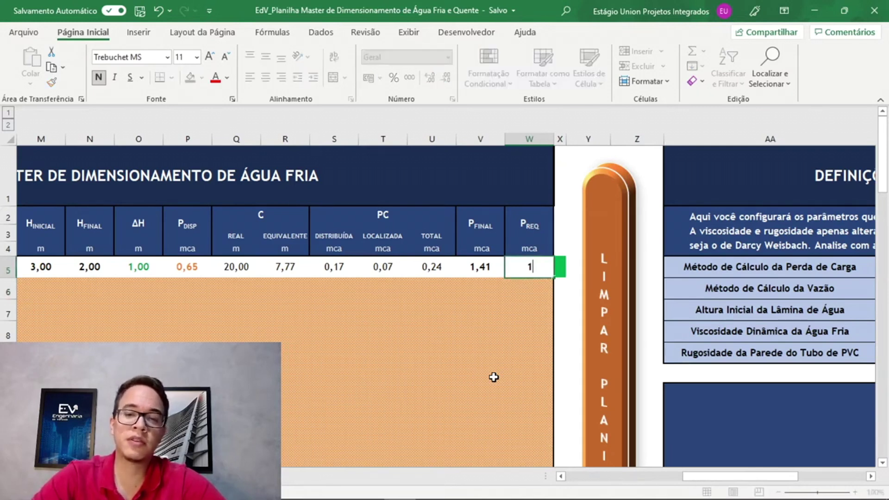
{"action": "key", "text": "Return"}
{"action": "key", "text": "Up"}
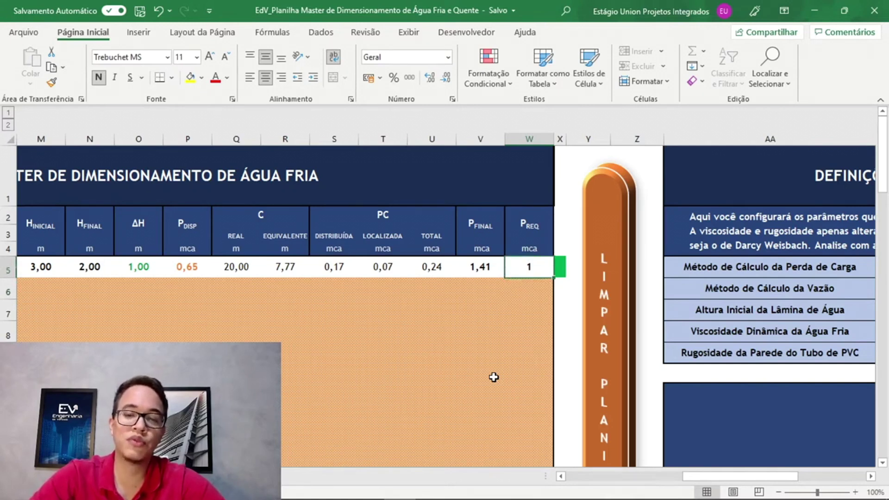
{"action": "type", "text": "2"}
{"action": "key", "text": "Return"}
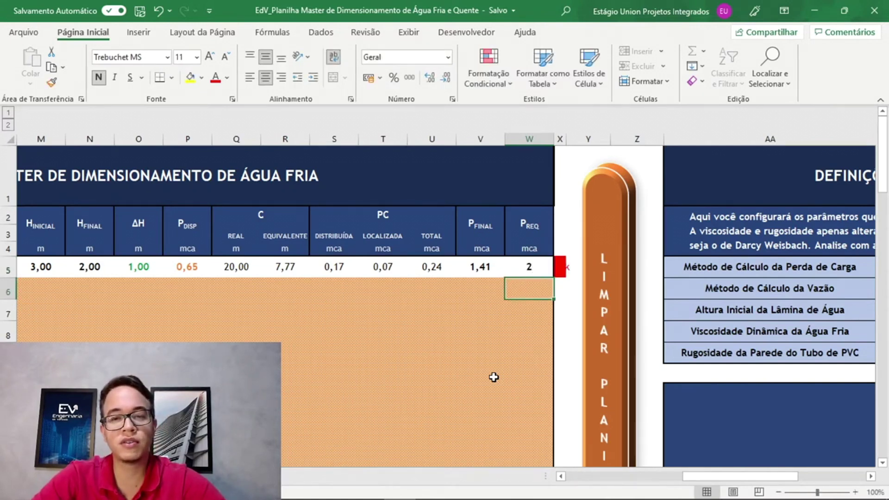
{"action": "key", "text": "Up"}
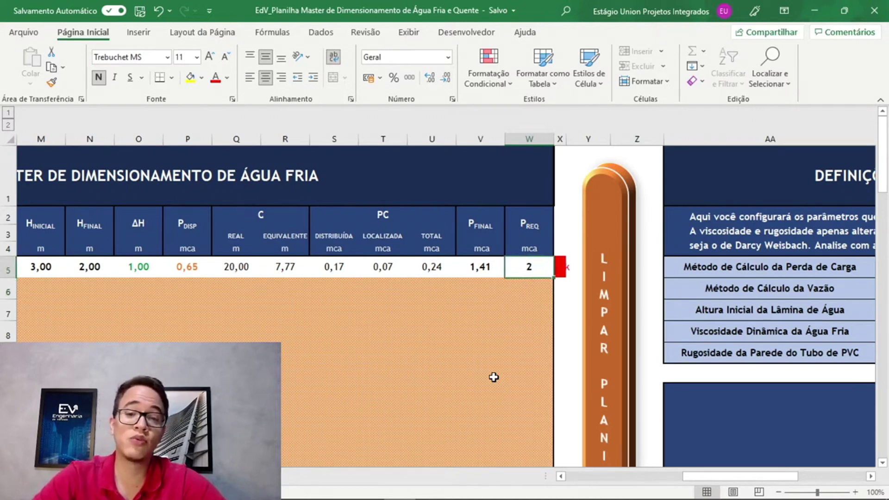
{"action": "type", "text": "-"}
{"action": "key", "text": "Return"}
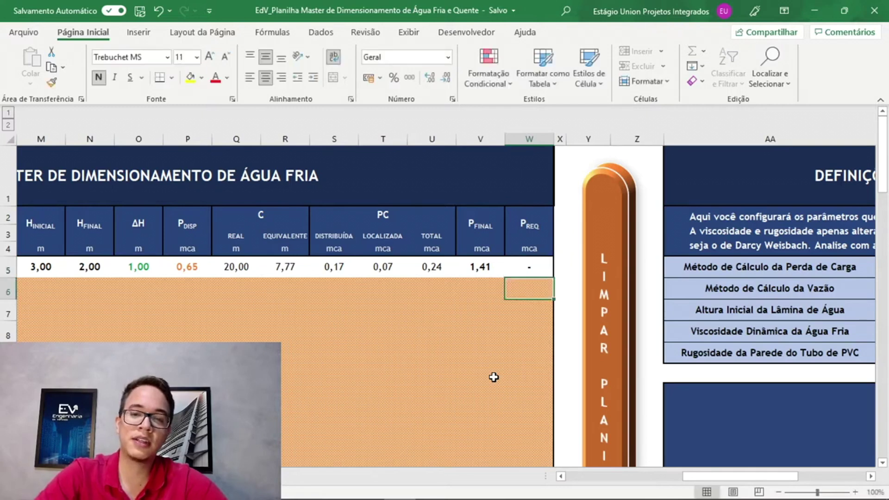
Recheck the section A-B cells from required pressure back to equivalent length
{"action": "key", "text": "Up"}
{"action": "key", "text": "Left"}
{"action": "key", "text": "Left"}
{"action": "key", "text": "Left"}
{"action": "key", "text": "Left"}
{"action": "key", "text": "Left"}
{"action": "key", "text": "Right"}
{"action": "key", "text": "Right"}
{"action": "key", "text": "Right"}
{"action": "key", "text": "Right"}
{"action": "key", "text": "Right"}
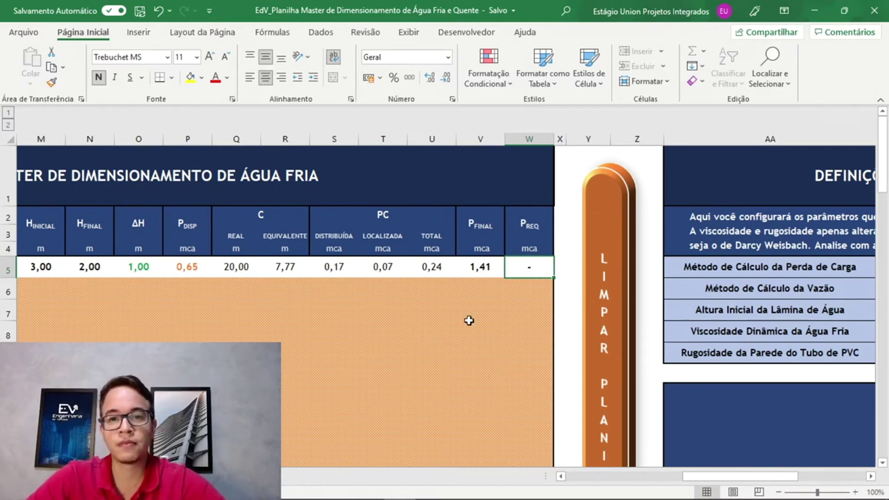
Look over the whole sizing sheet, including the section rows, general definitions, clearing control and external links
{"action": "scroll", "coordinate": [429, 319], "scroll_direction": "left", "scroll_amount": 1}
{"action": "scroll", "coordinate": [290, 328], "scroll_direction": "left", "scroll_amount": 1}
{"action": "scroll", "coordinate": [289, 328], "scroll_direction": "left", "scroll_amount": 3}
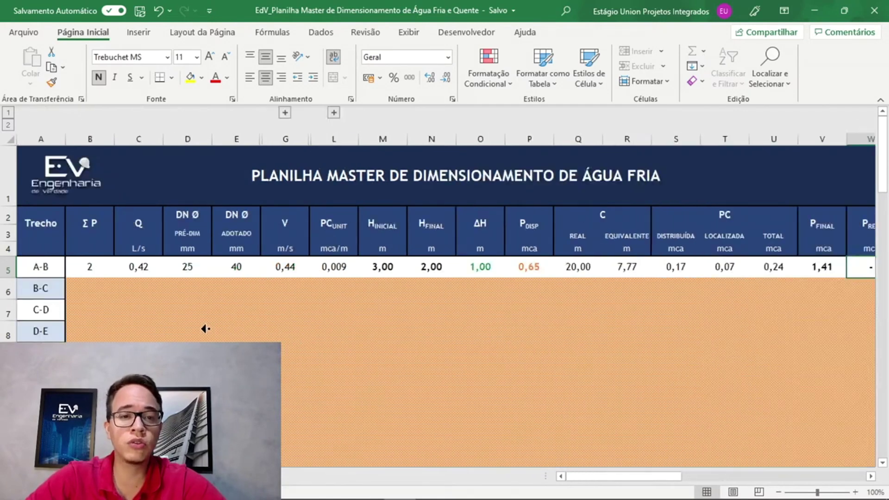
{"action": "scroll", "coordinate": [266, 319], "scroll_direction": "right", "scroll_amount": 5}
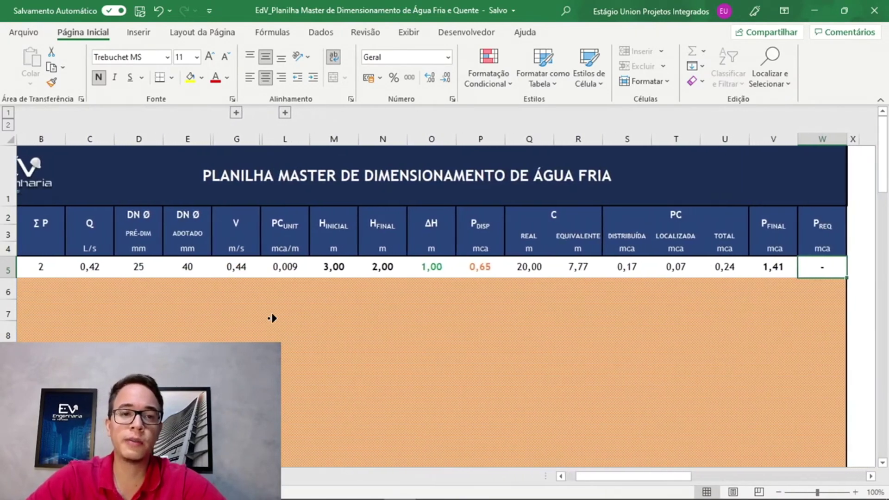
{"action": "scroll", "coordinate": [291, 317], "scroll_direction": "right", "scroll_amount": 6}
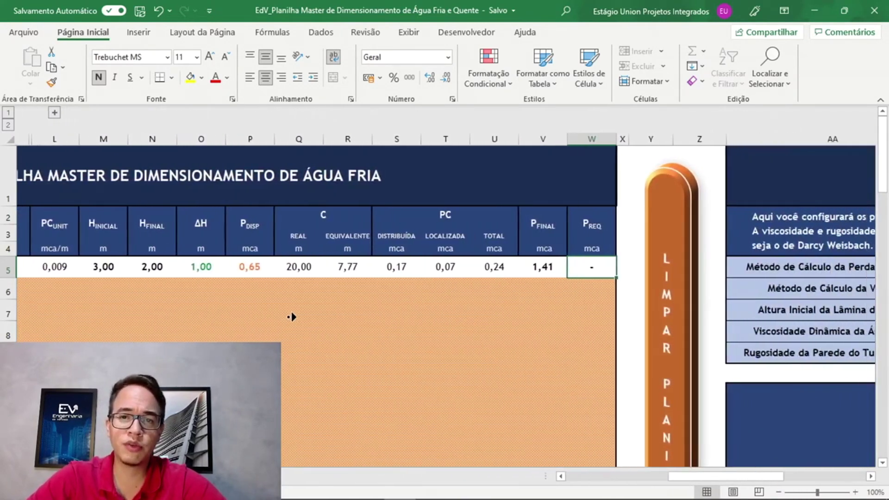
{"action": "scroll", "coordinate": [464, 338], "scroll_direction": "down", "scroll_amount": 1}
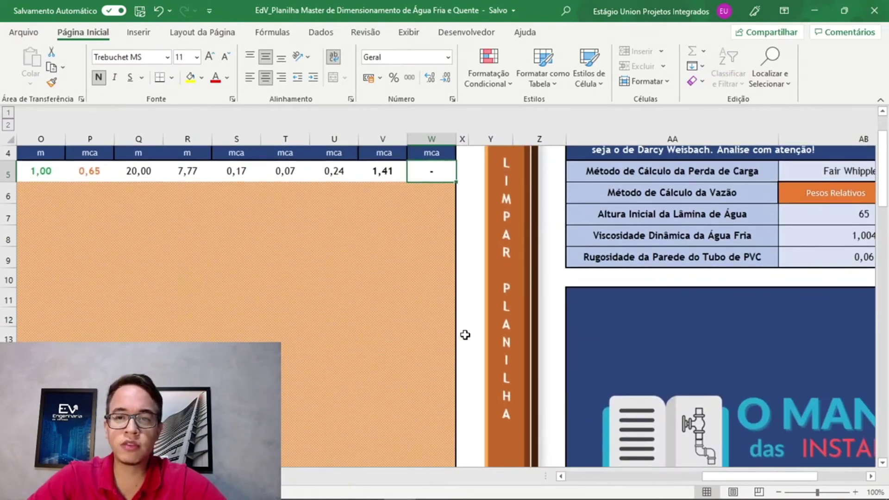
{"action": "scroll", "coordinate": [465, 335], "scroll_direction": "down", "scroll_amount": 2, "text": "ctrl"}
{"action": "scroll", "coordinate": [451, 325], "scroll_direction": "down", "scroll_amount": 3}
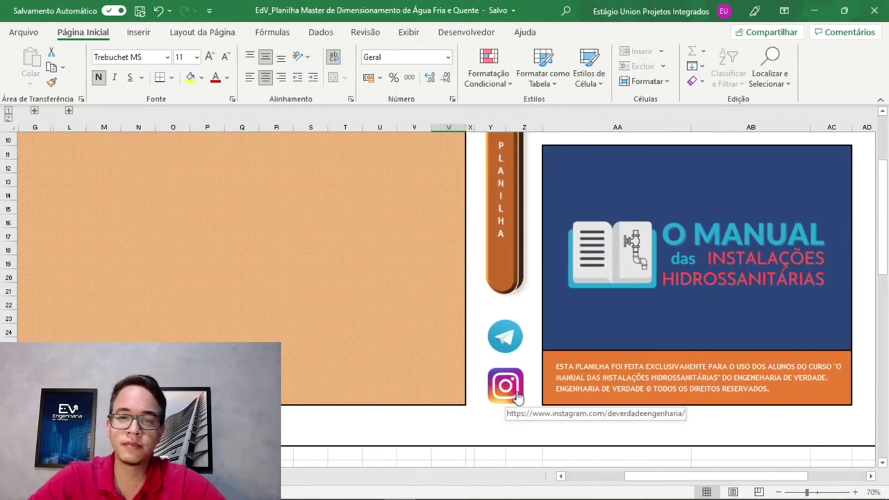
{"action": "scroll", "coordinate": [649, 368], "scroll_direction": "up", "scroll_amount": 2}
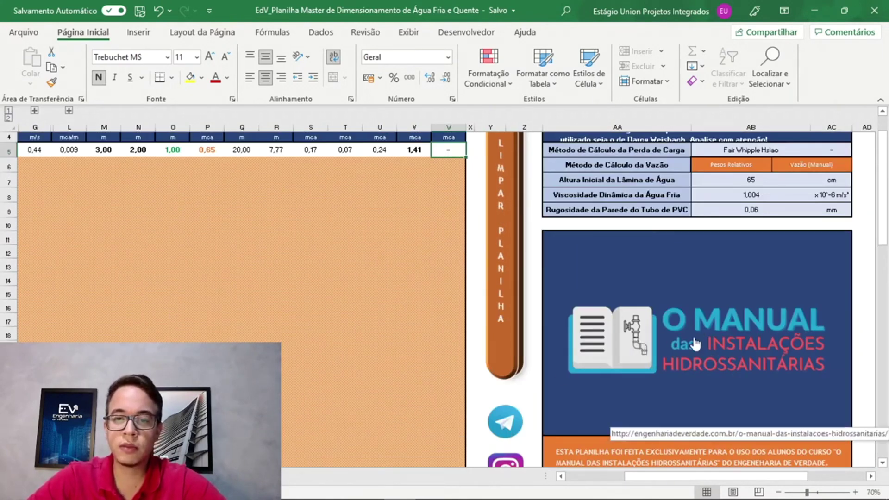
{"action": "scroll", "coordinate": [623, 337], "scroll_direction": "up", "scroll_amount": 1}
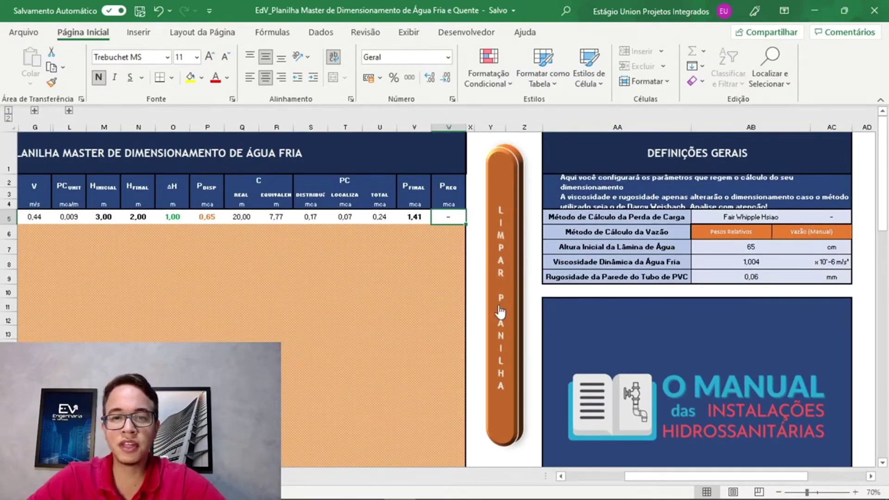
{"action": "scroll", "coordinate": [380, 285], "scroll_direction": "down", "scroll_amount": 1, "text": "ctrl"}
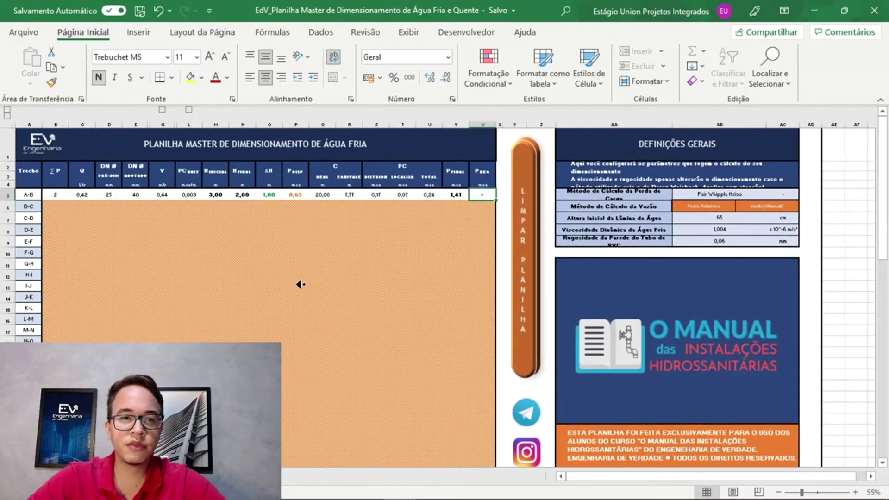
Clear all pipe sections from the sheet and restore the default general settings, accepting both confirmations
{"action": "left_click", "coordinate": [525, 249]}
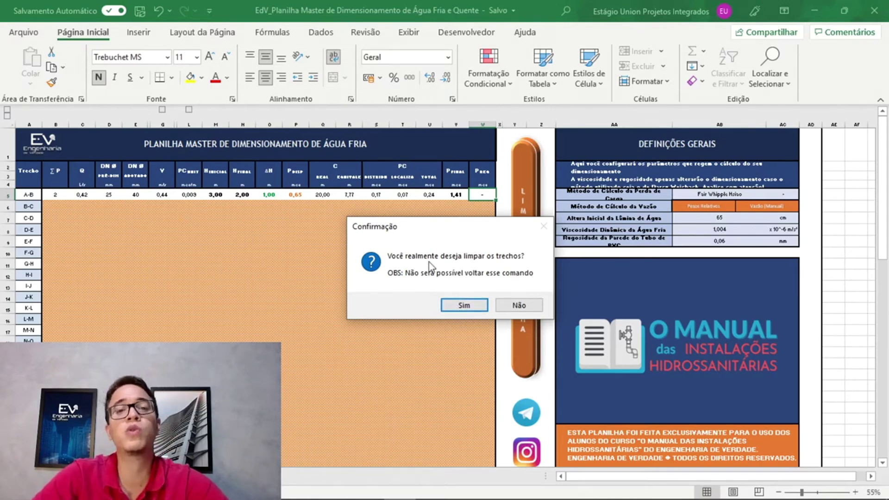
{"action": "left_click", "coordinate": [467, 306]}
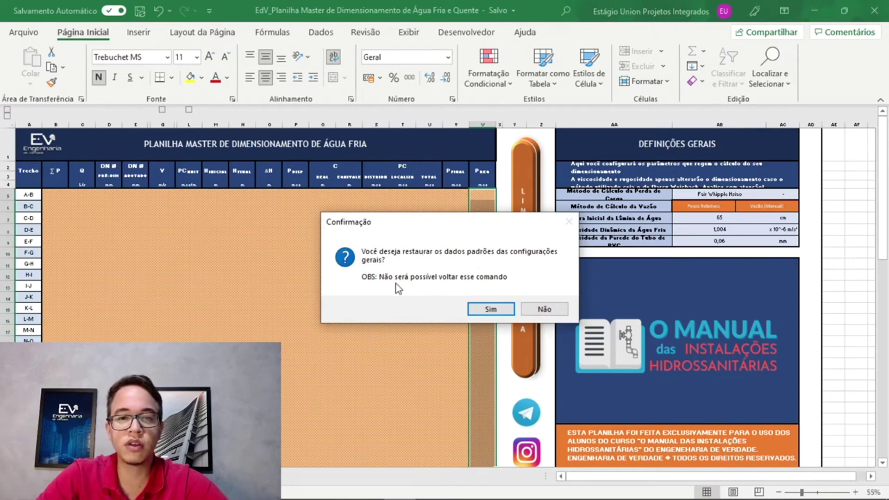
{"action": "left_click_drag", "start_coordinate": [489, 224], "coordinate": [447, 188]}
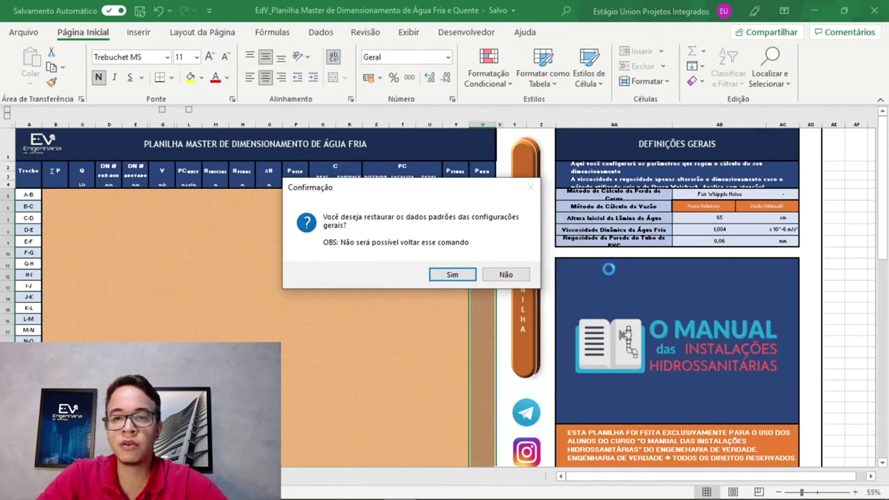
{"action": "left_click", "coordinate": [470, 274]}
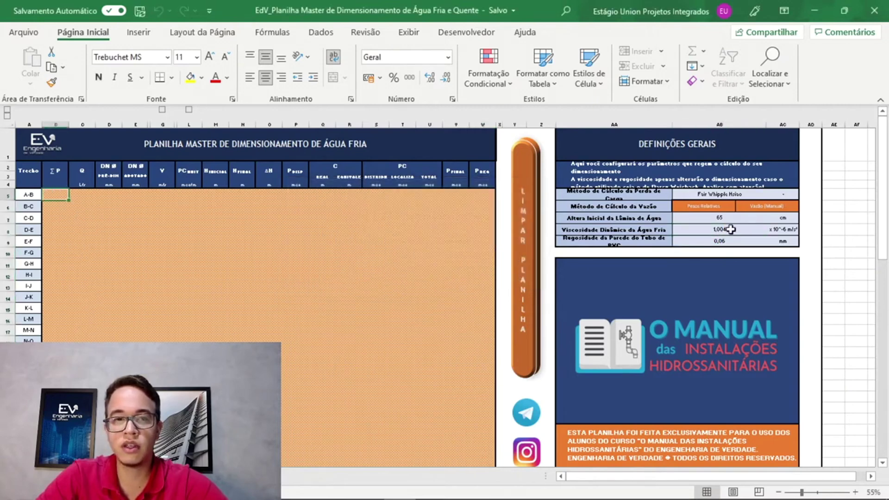
Enter a trial sum of weights of 20 for section A-B
{"action": "left_click", "coordinate": [91, 205]}
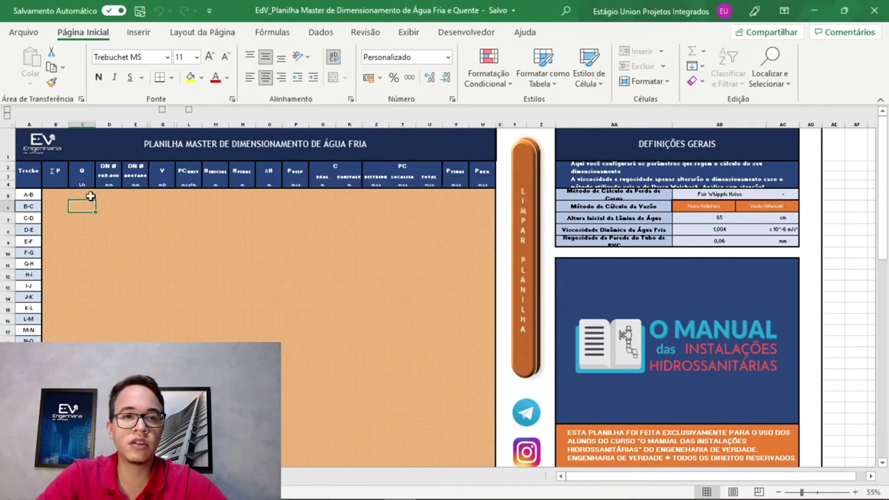
{"action": "left_click", "coordinate": [91, 197]}
{"action": "left_click", "coordinate": [61, 195]}
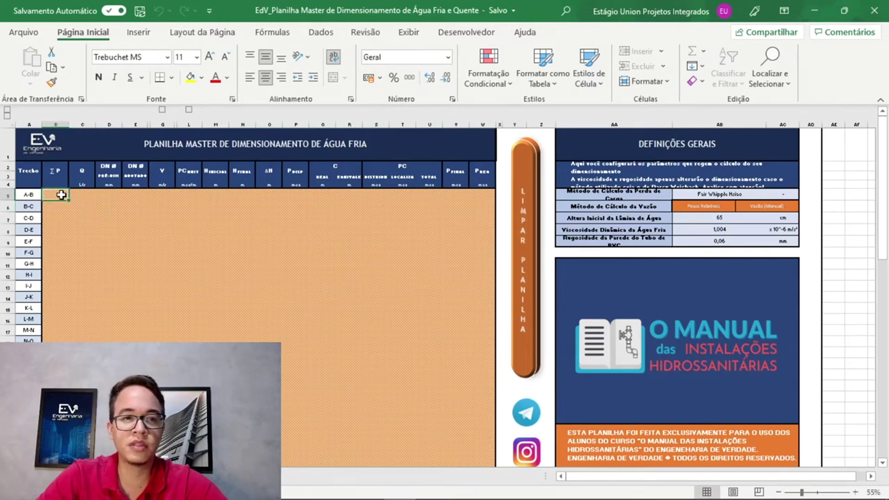
{"action": "type", "text": "20"}
{"action": "key", "text": "Return"}
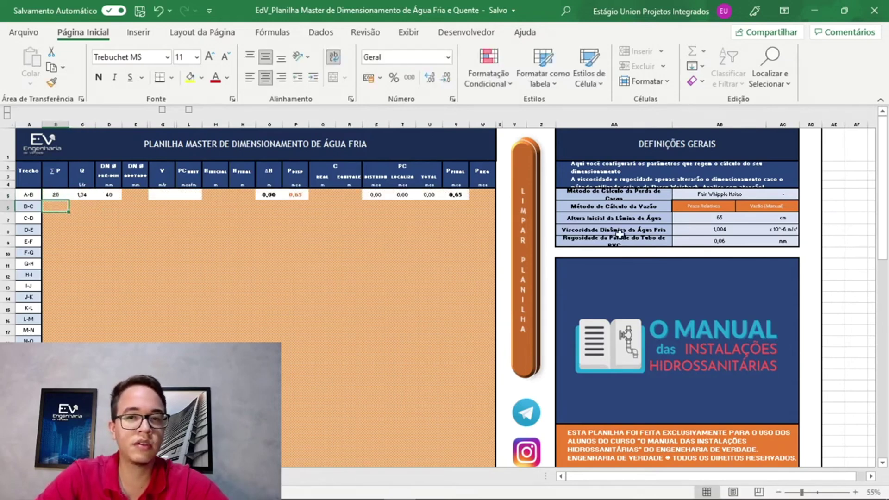
Switch the flow calculation method to Vazão (Manual), try a sum of weights of 255 for section A-B, and undo that entry
{"action": "left_click", "coordinate": [754, 209]}
{"action": "key", "text": "Return"}
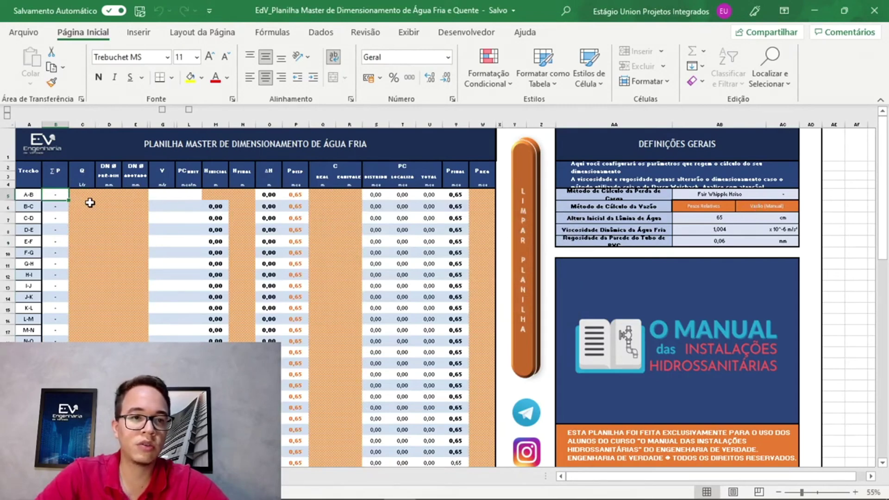
{"action": "type", "text": "255"}
{"action": "key", "text": "Return"}
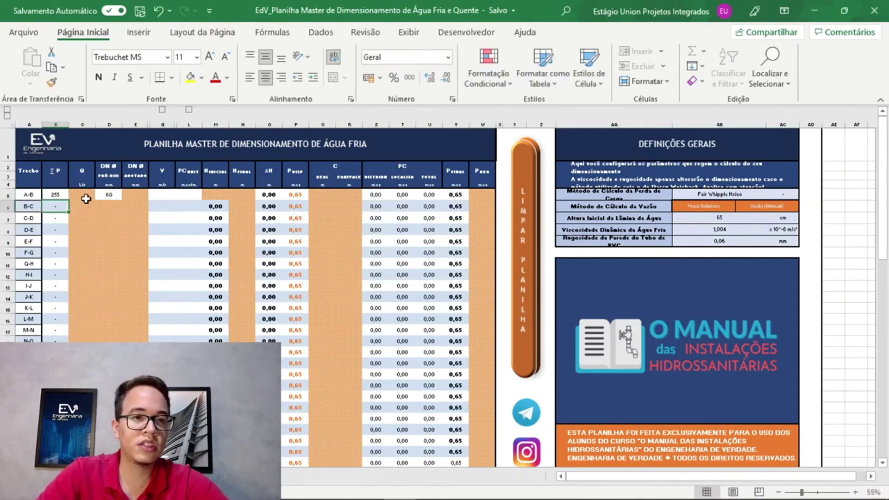
{"action": "key", "text": "ctrl+z"}
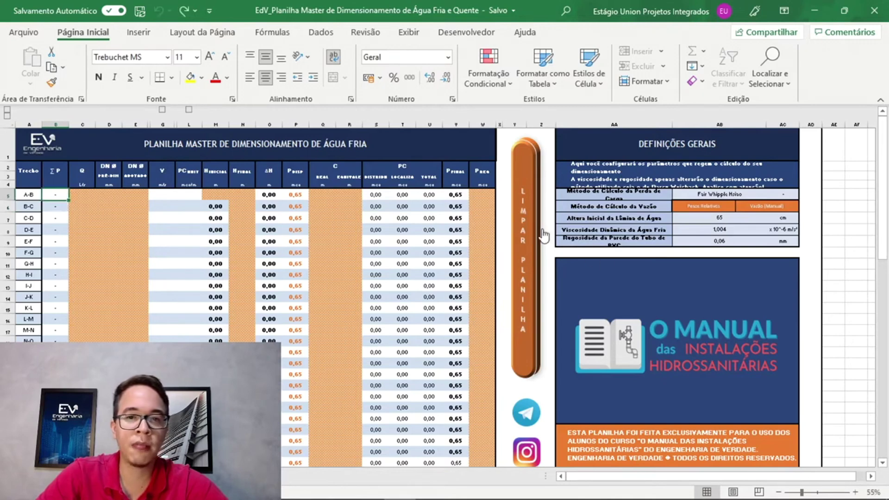
Clear the cold-water sizing sheet again and restore the default general settings, accepting both confirmations
{"action": "left_click", "coordinate": [525, 221]}
{"action": "key", "text": "Return"}
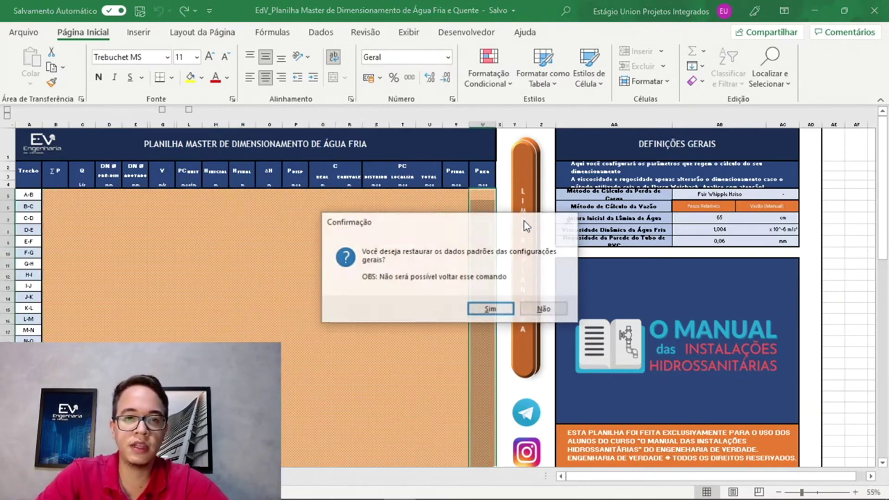
{"action": "key", "text": "Return"}
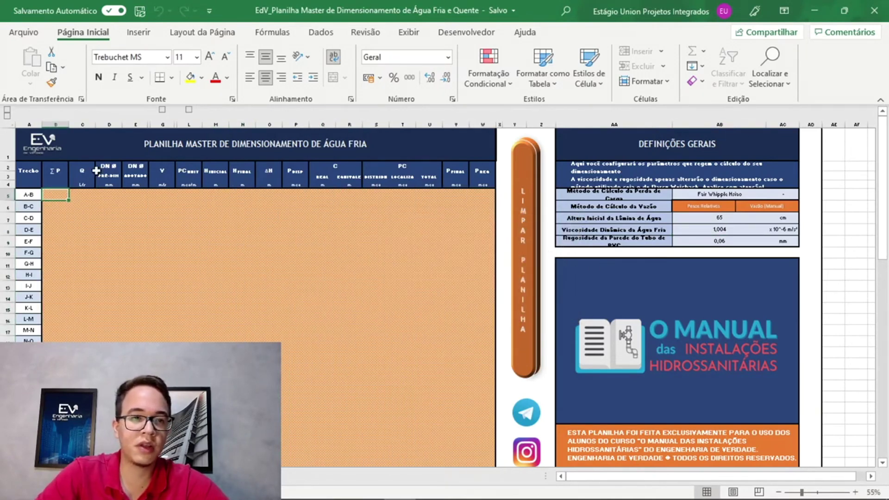
Try a sum of weights of 20 for section A-B, and delete that entry
{"action": "type", "text": "20"}
{"action": "key", "text": "Return"}
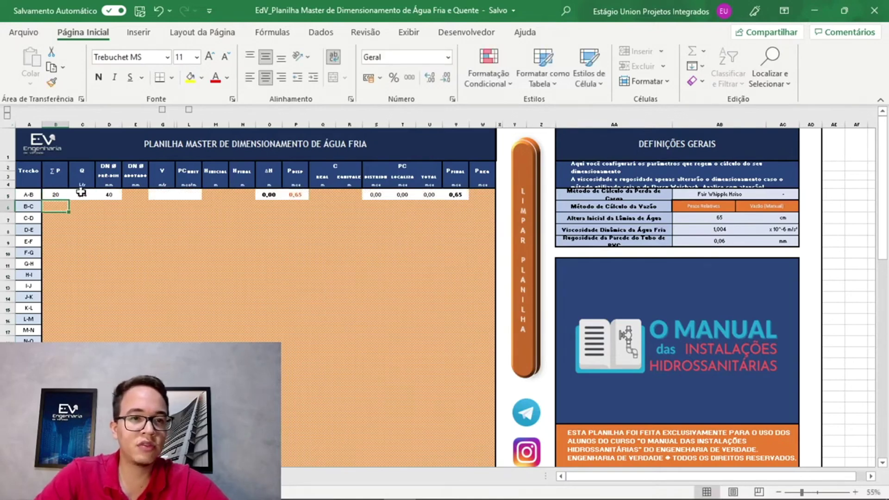
{"action": "left_click", "coordinate": [81, 194]}
{"action": "left_click", "coordinate": [49, 193]}
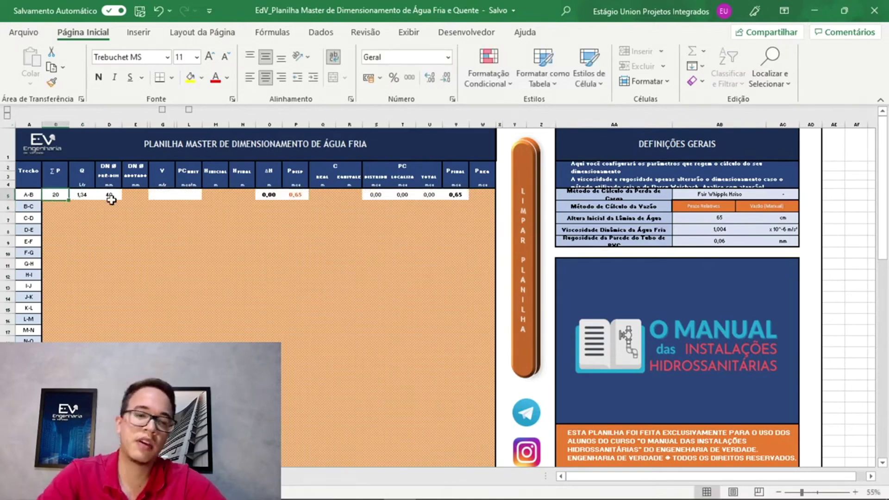
{"action": "key", "text": "Delete"}
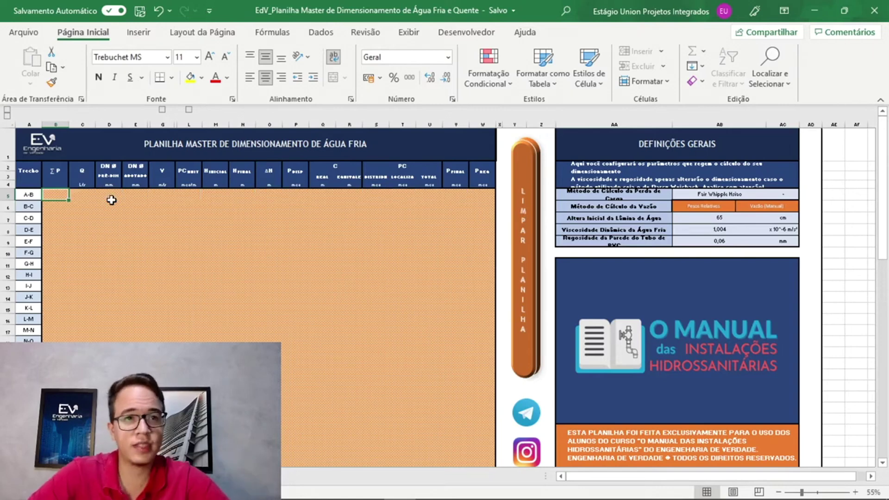
{"action": "left_click", "coordinate": [81, 199]}
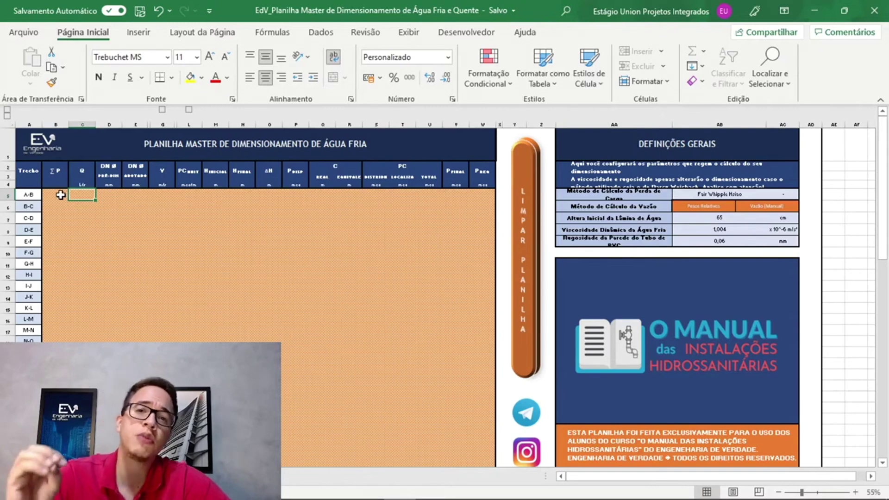
Switch to the Revit project's {3D} view and examine the piping from the elevated reservoirs to the bathroom fixtures
{"action": "key", "text": "alt+Tab"}
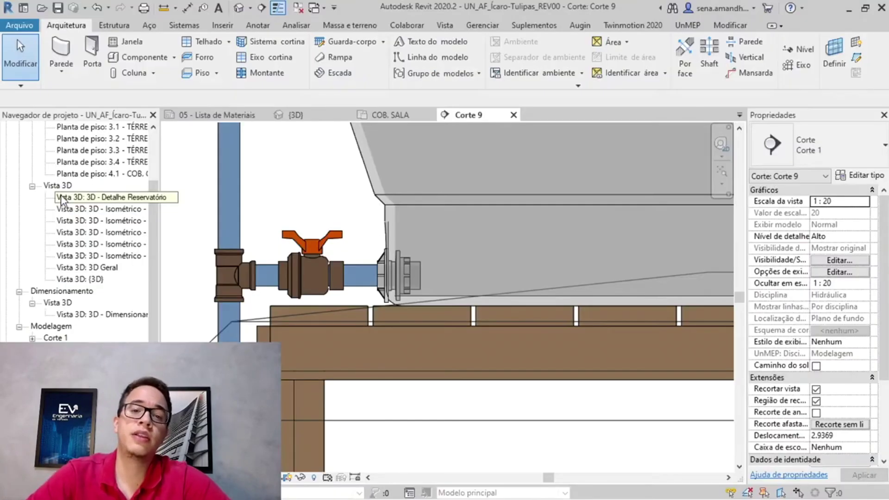
{"action": "scroll", "coordinate": [453, 215], "scroll_direction": "down", "scroll_amount": 3}
{"action": "left_click", "coordinate": [291, 115]}
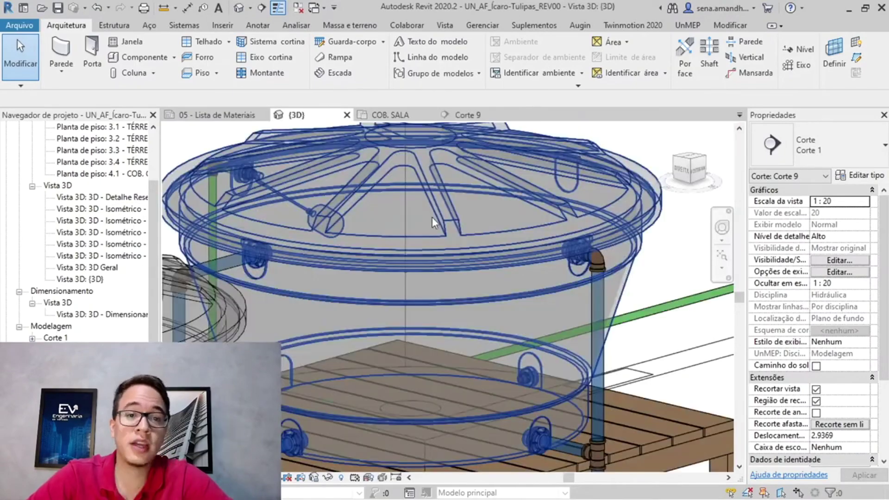
{"action": "scroll", "coordinate": [466, 268], "scroll_direction": "down", "scroll_amount": 5}
{"action": "middle_click_drag", "start_coordinate": [505, 317], "coordinate": [197, 183]}
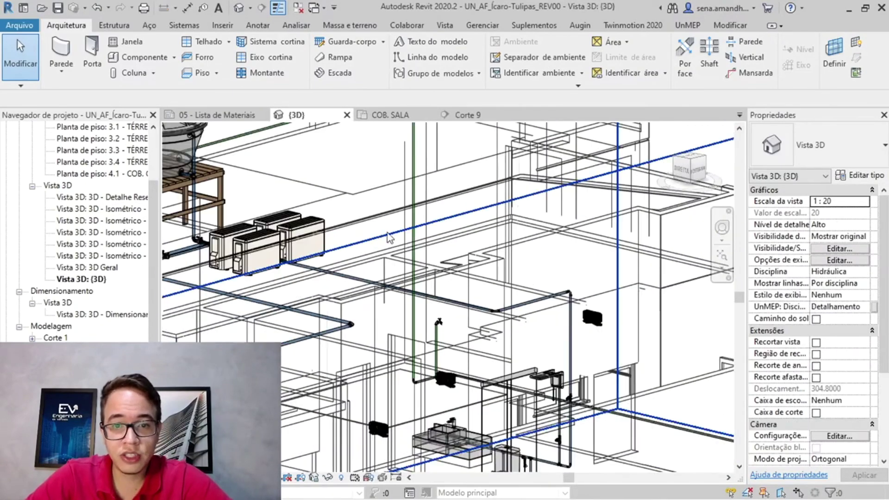
{"action": "middle_click_drag", "start_coordinate": [514, 430], "coordinate": [594, 421]}
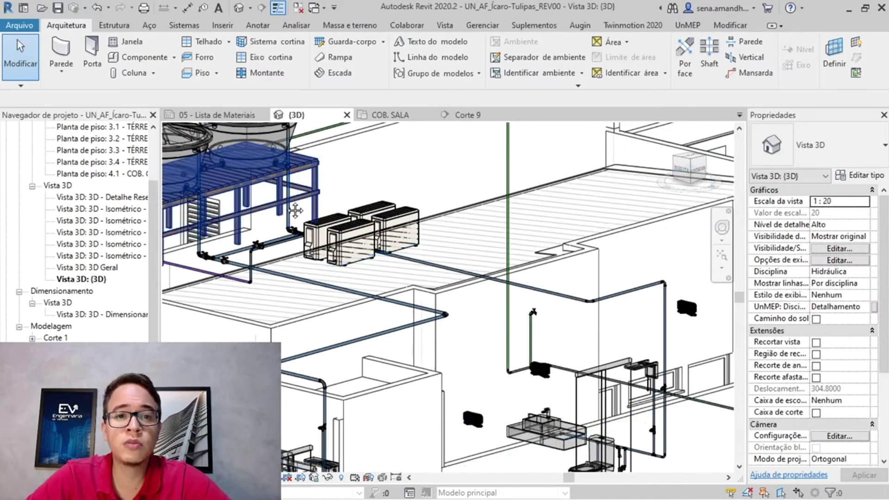
{"action": "middle_click_drag", "start_coordinate": [295, 211], "coordinate": [307, 257]}
{"action": "scroll", "coordinate": [298, 250], "scroll_direction": "down", "scroll_amount": 1}
{"action": "middle_click_drag", "start_coordinate": [602, 403], "coordinate": [551, 294]}
{"action": "scroll", "coordinate": [581, 294], "scroll_direction": "up", "scroll_amount": 3}
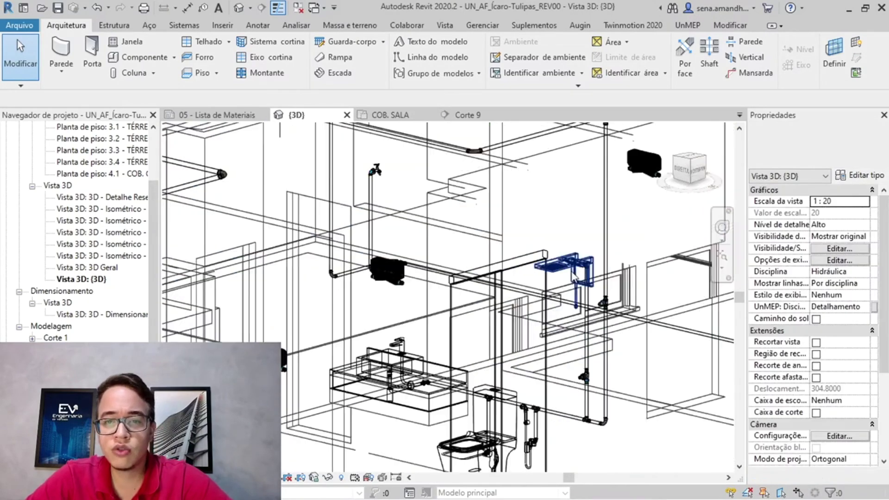
{"action": "scroll", "coordinate": [584, 278], "scroll_direction": "up", "scroll_amount": 2}
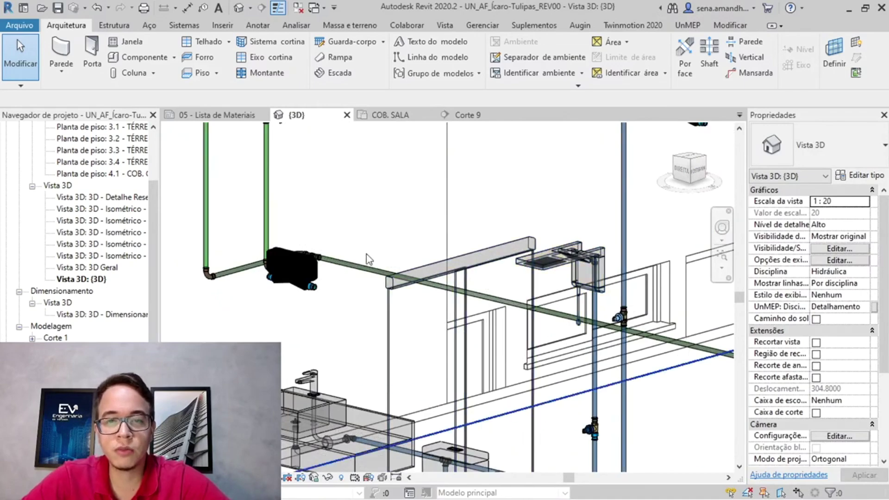
{"action": "scroll", "coordinate": [332, 201], "scroll_direction": "down", "scroll_amount": 5}
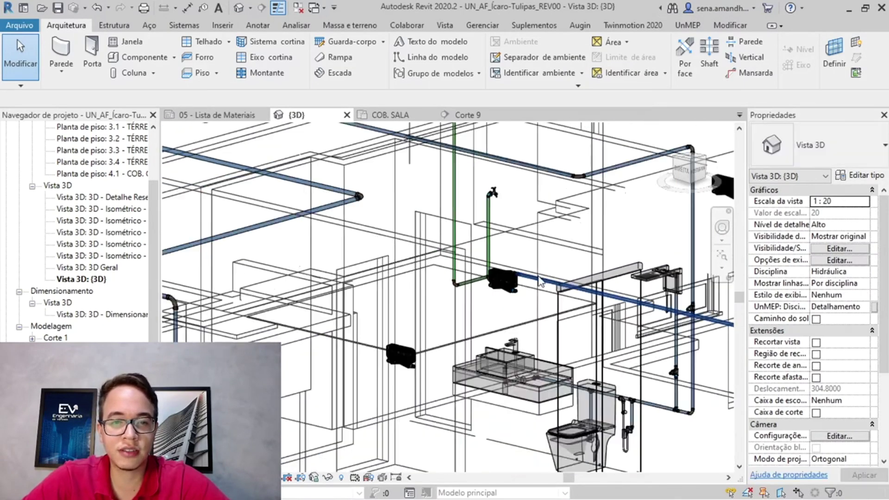
{"action": "middle_click_drag", "start_coordinate": [403, 222], "coordinate": [532, 381]}
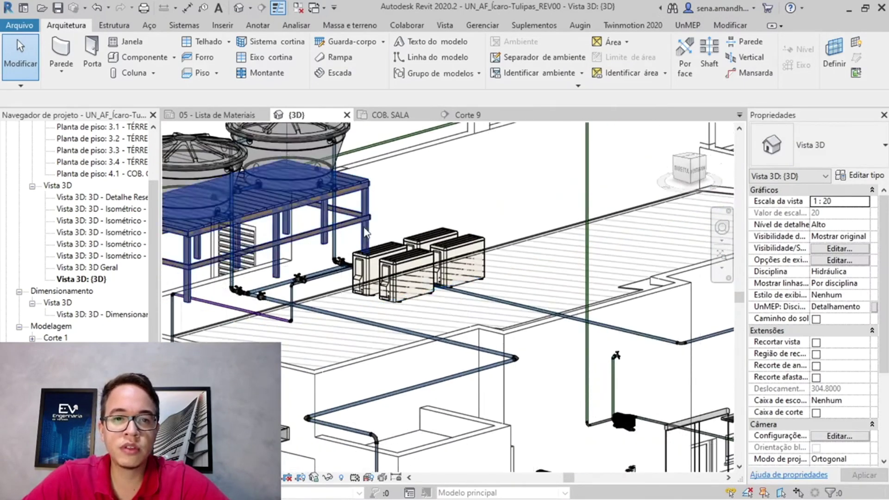
Temporarily hide the linked building models in the 3D view to isolate the reservoirs, platform and piping
{"action": "scroll", "coordinate": [399, 255], "scroll_direction": "up", "scroll_amount": 2}
{"action": "left_click", "coordinate": [398, 254]}
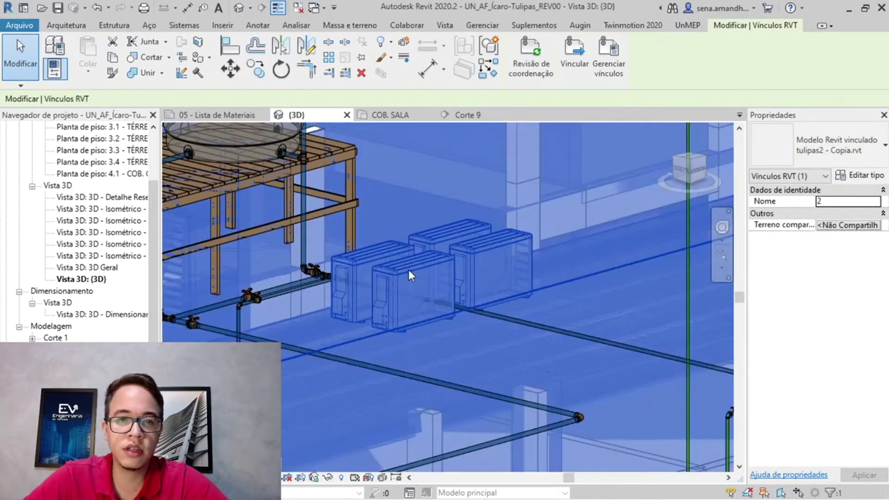
{"action": "key", "text": "h"}
{"action": "key", "text": "h"}
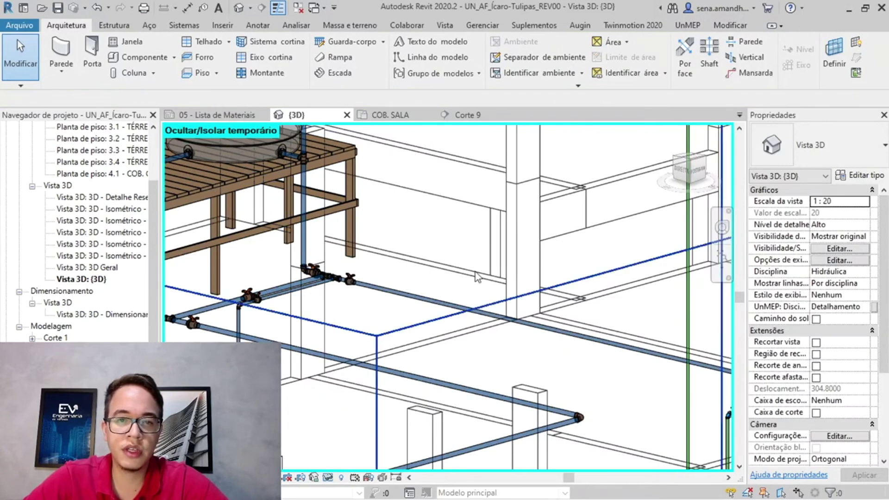
{"action": "left_click", "coordinate": [477, 275]}
{"action": "key", "text": "h"}
{"action": "key", "text": "h"}
{"action": "middle_click_drag", "start_coordinate": [529, 334], "coordinate": [551, 348]}
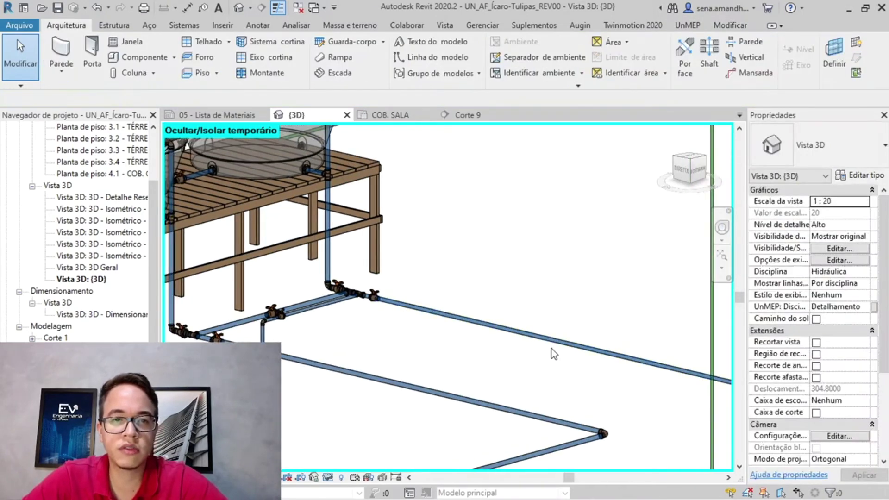
Place a text note reading A beside the reservoir outlet tee on the platform
{"action": "middle_click_drag", "start_coordinate": [484, 301], "coordinate": [566, 365]}
{"action": "left_click", "coordinate": [254, 26]}
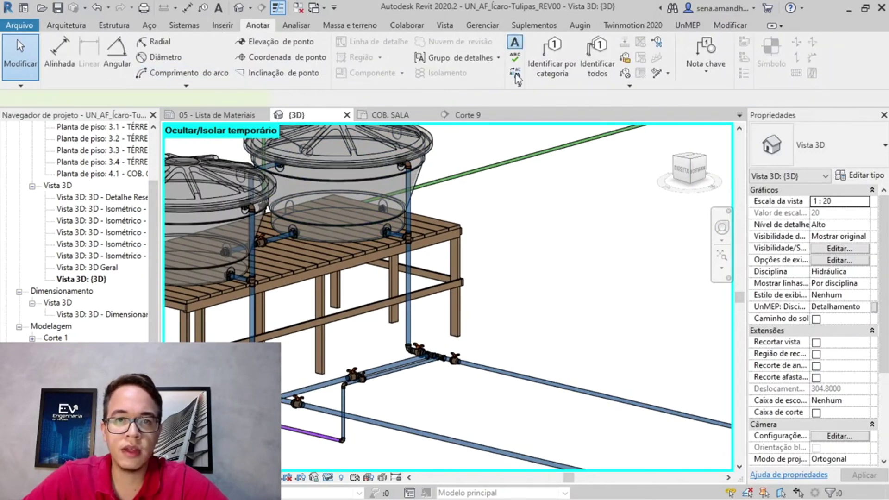
{"action": "left_click", "coordinate": [514, 43]}
{"action": "scroll", "coordinate": [431, 239], "scroll_direction": "up", "scroll_amount": 2}
{"action": "left_click", "coordinate": [399, 219]}
{"action": "key", "text": "Caps_Lock"}
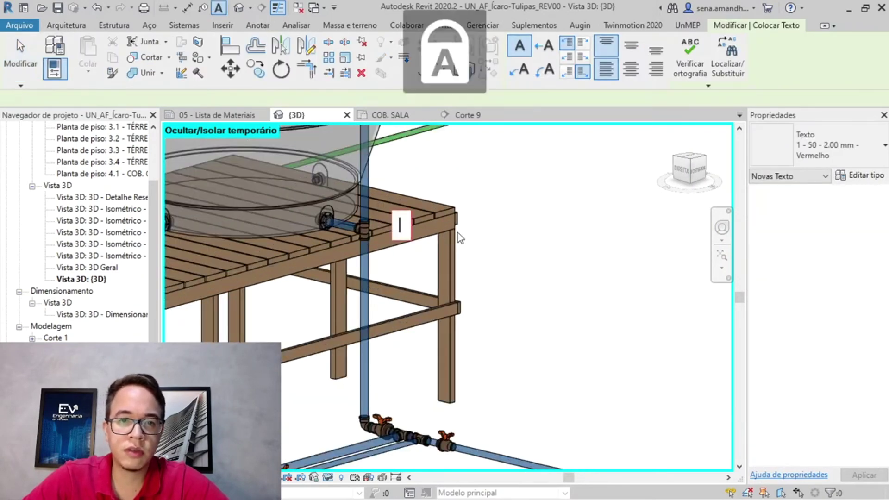
{"action": "type", "text": "A"}
{"action": "left_click", "coordinate": [512, 238]}
{"action": "key", "text": "Escape"}
Duplicate the A note's text type as Teste and give it a larger text size
{"action": "left_click", "coordinate": [403, 234]}
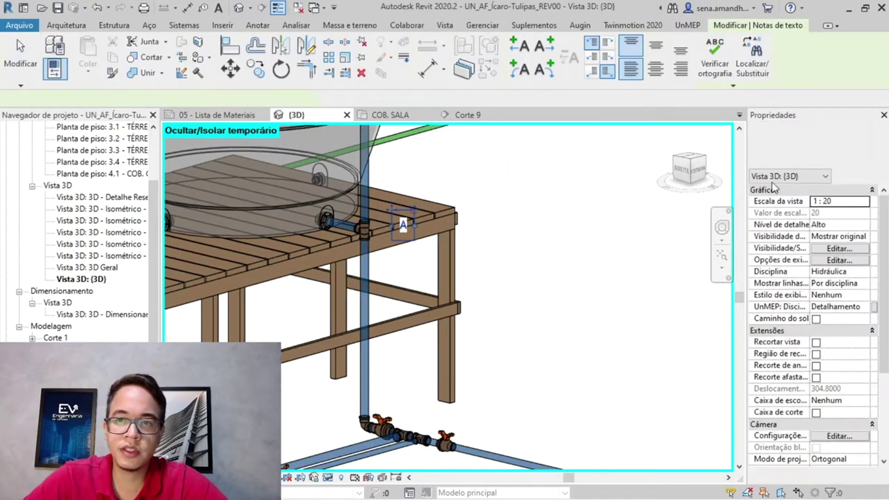
{"action": "left_click", "coordinate": [861, 176]}
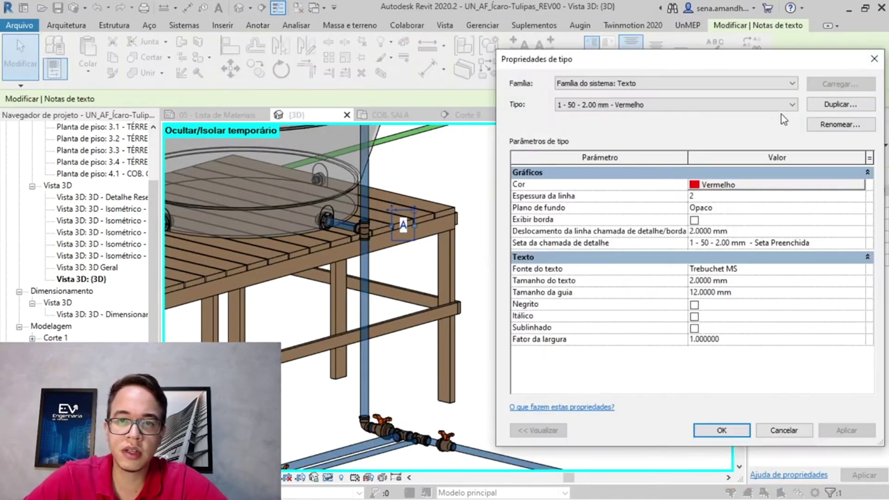
{"action": "left_click", "coordinate": [841, 105]}
{"action": "key", "text": "Caps_Lock"}
{"action": "key", "text": "BackSpace"}
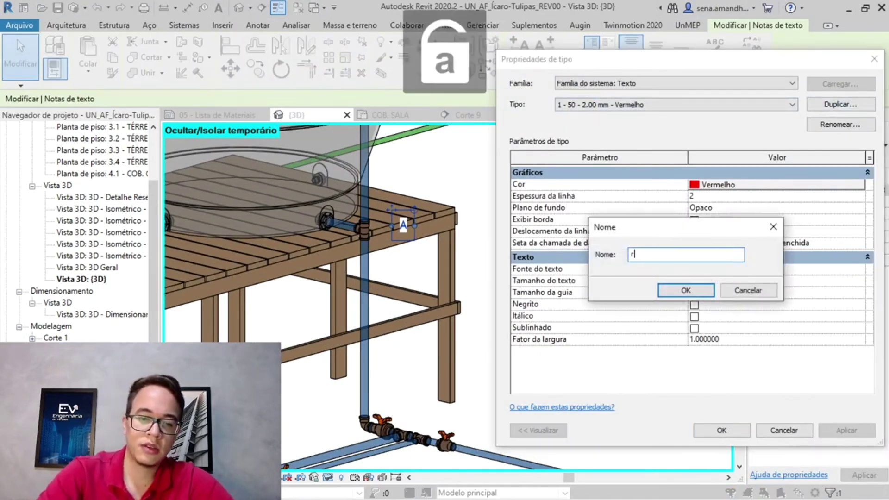
{"action": "key", "text": "Caps_Lock"}
{"action": "type", "text": "T"}
{"action": "key", "text": "Caps_Lock"}
{"action": "type", "text": "este"}
{"action": "key", "text": "Return"}
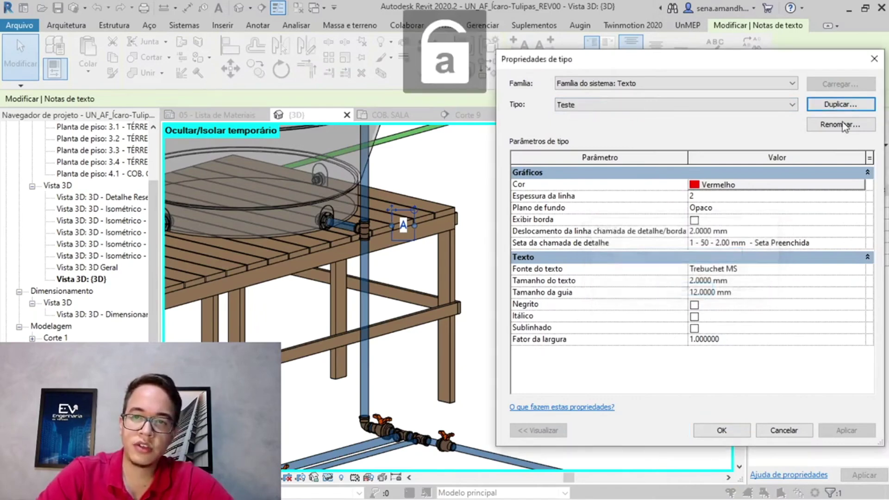
{"action": "left_click", "coordinate": [754, 280]}
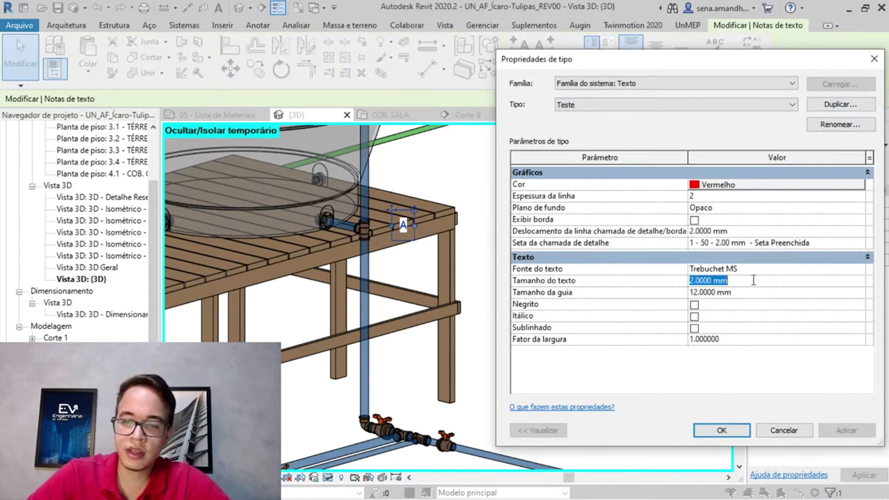
{"action": "key", "text": "Return"}
Move the enlarged A note close to the tee where the reservoir outlet meets the vertical pipe
{"action": "left_click", "coordinate": [494, 262]}
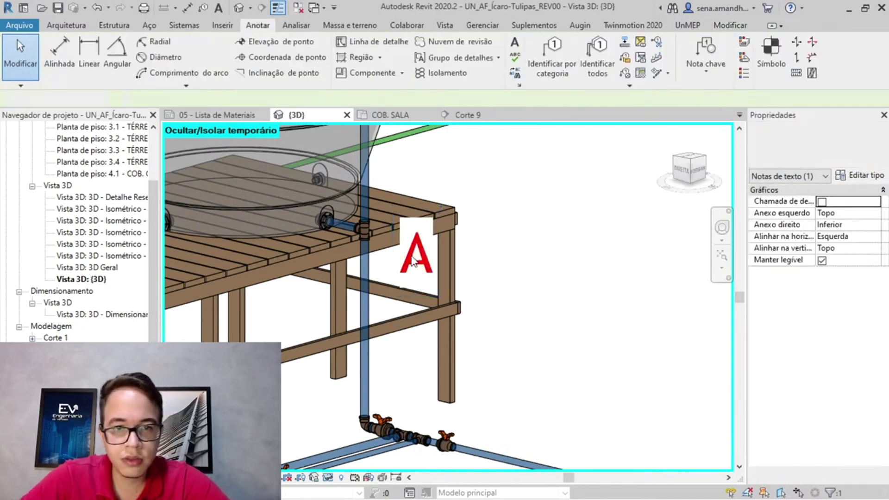
{"action": "left_click_drag", "start_coordinate": [417, 265], "coordinate": [404, 239]}
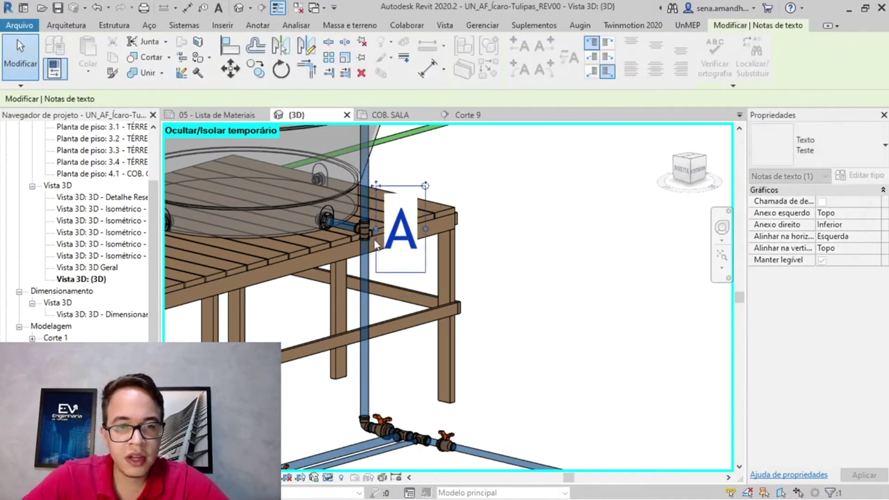
{"action": "middle_click_drag", "start_coordinate": [402, 265], "coordinate": [420, 397]}
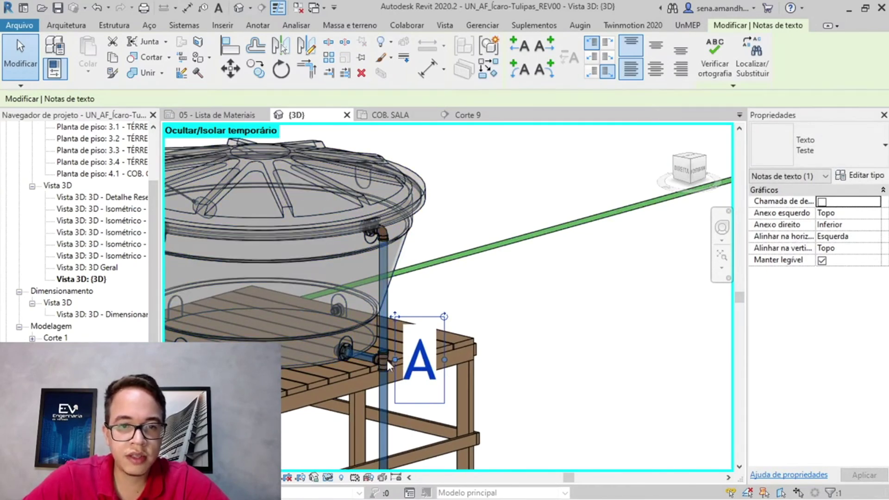
{"action": "middle_click_drag", "start_coordinate": [518, 355], "coordinate": [534, 213]}
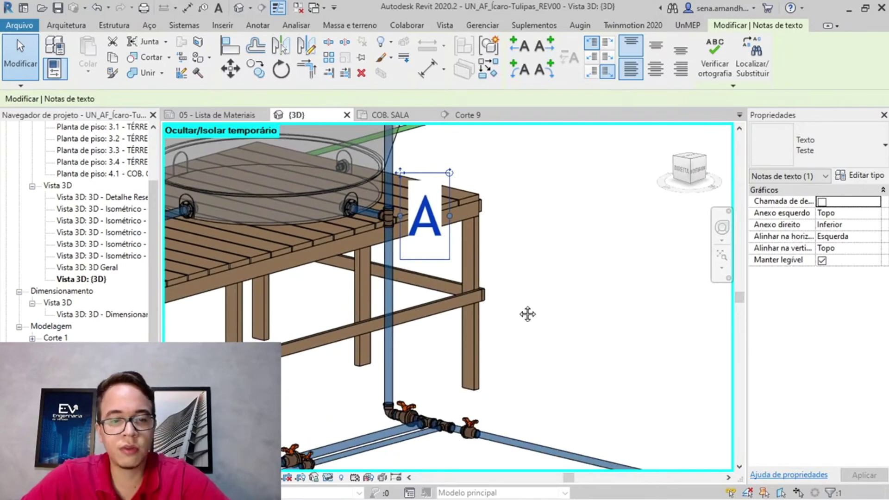
Copy the A note to the pipe junction at the foot of the vertical pipe and position it above the tees
{"action": "middle_click_drag", "start_coordinate": [528, 312], "coordinate": [528, 242]}
{"action": "scroll", "coordinate": [418, 363], "scroll_direction": "up", "scroll_amount": 5}
{"action": "scroll", "coordinate": [448, 306], "scroll_direction": "down", "scroll_amount": 3}
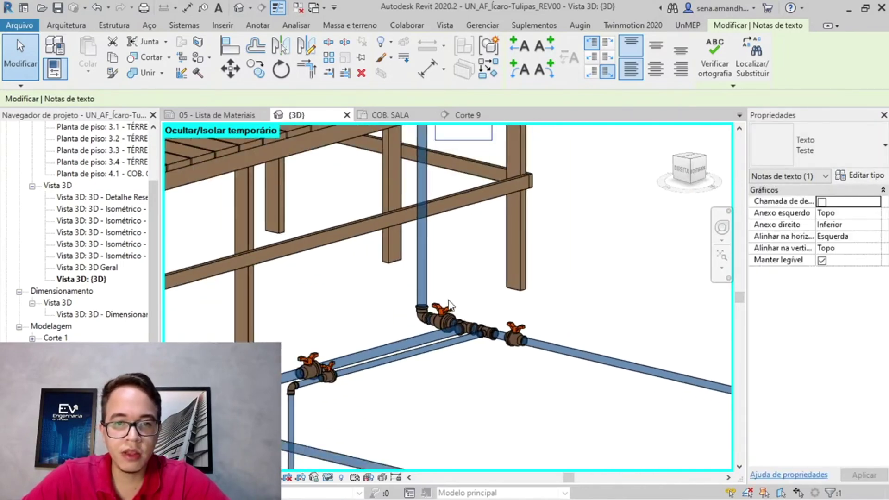
{"action": "key", "text": "Escape"}
{"action": "scroll", "coordinate": [477, 322], "scroll_direction": "up", "scroll_amount": 3}
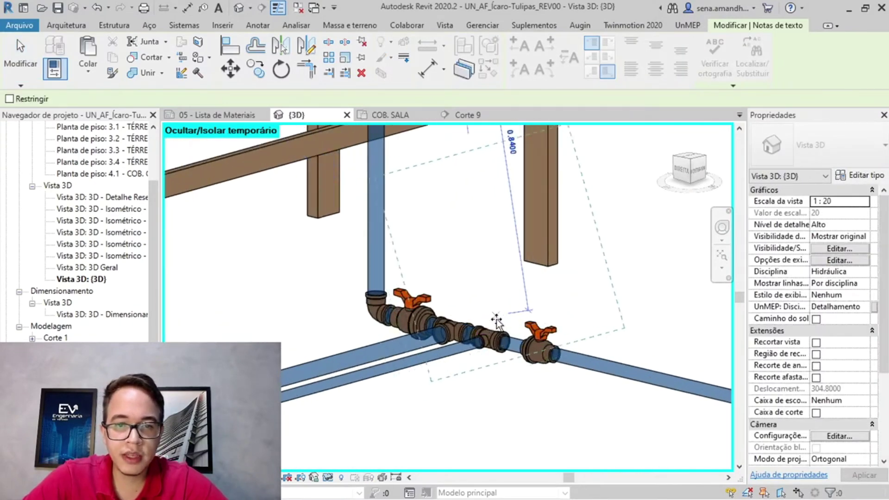
{"action": "left_click", "coordinate": [507, 273]}
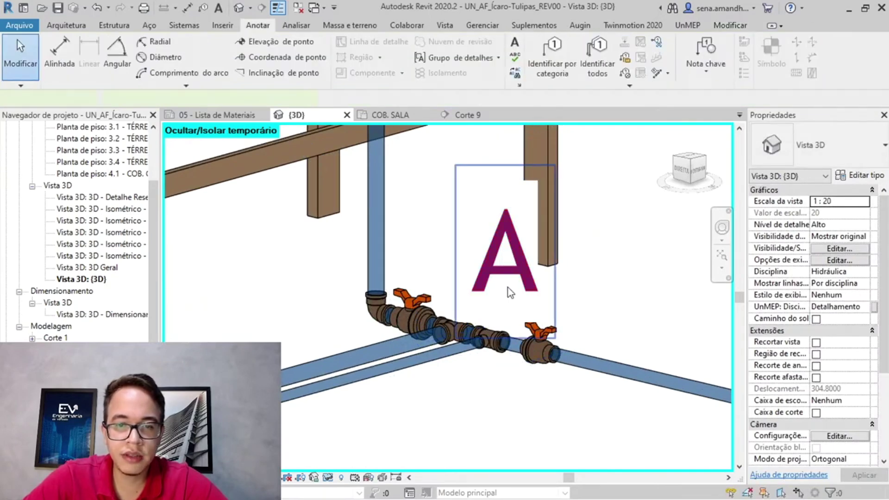
{"action": "left_click_drag", "start_coordinate": [505, 256], "coordinate": [472, 244]}
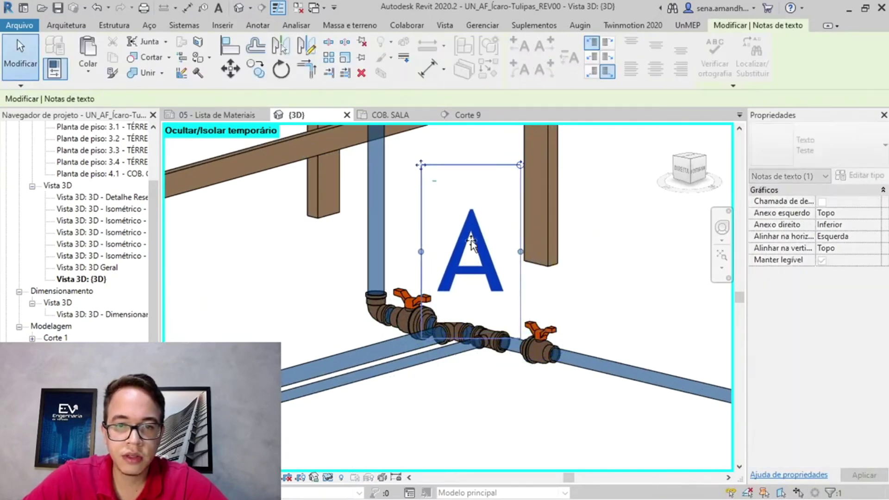
Change the text of the copied note above the pipe junction to b
{"action": "double_click", "coordinate": [472, 244]}
{"action": "type", "text": "b"}
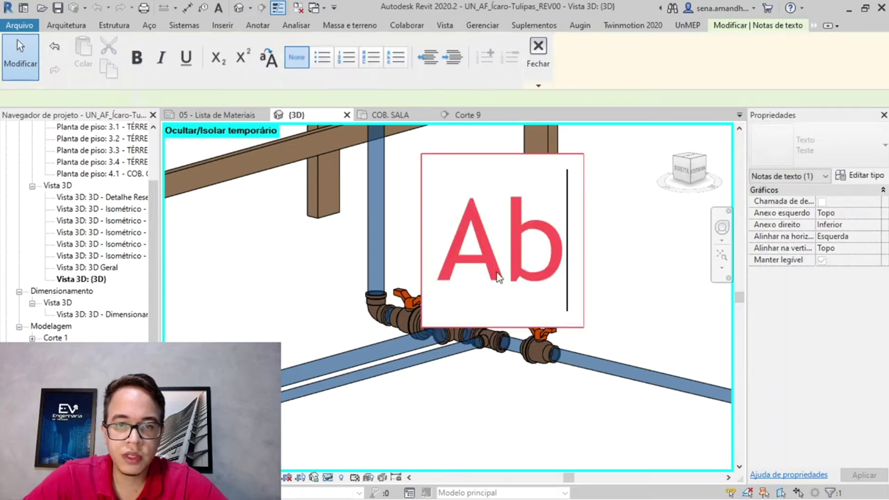
{"action": "double_click", "coordinate": [507, 278]}
{"action": "type", "text": "b"}
{"action": "left_click", "coordinate": [612, 283]}
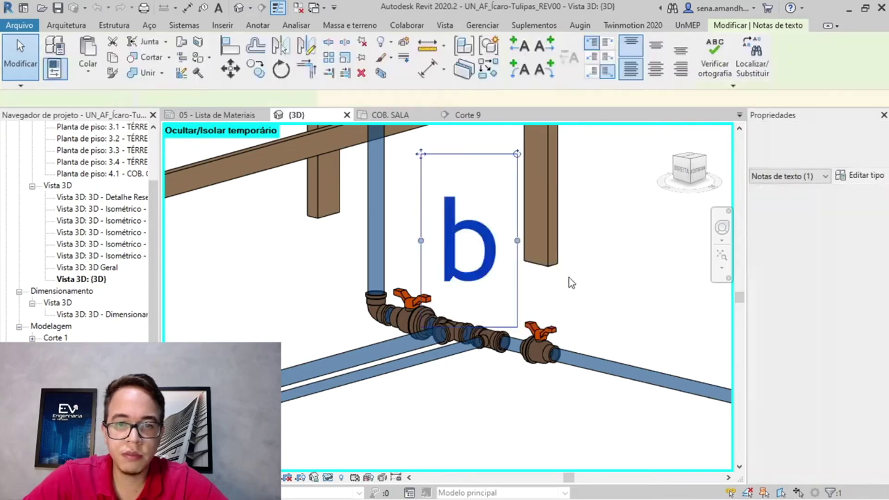
{"action": "left_click", "coordinate": [568, 278]}
{"action": "left_click", "coordinate": [492, 272]}
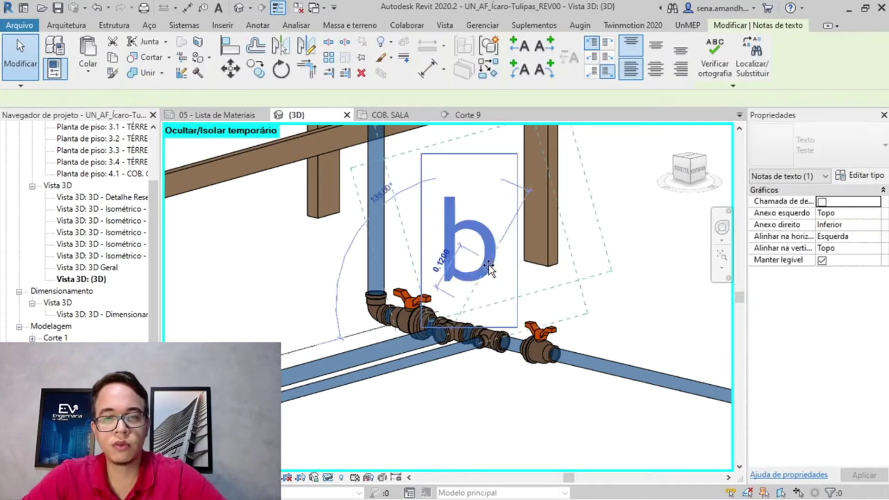
Copy the b note to the area above the adjacent valve and change the copy's text to C
{"action": "key", "text": "ctrl+c"}
{"action": "key", "text": "ctrl+v"}
{"action": "left_click", "coordinate": [612, 275]}
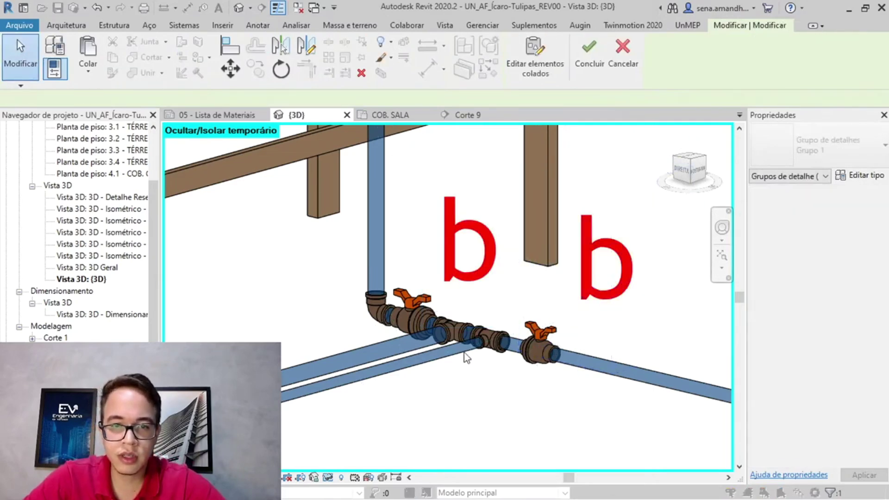
{"action": "key", "text": "Escape"}
{"action": "double_click", "coordinate": [602, 277]}
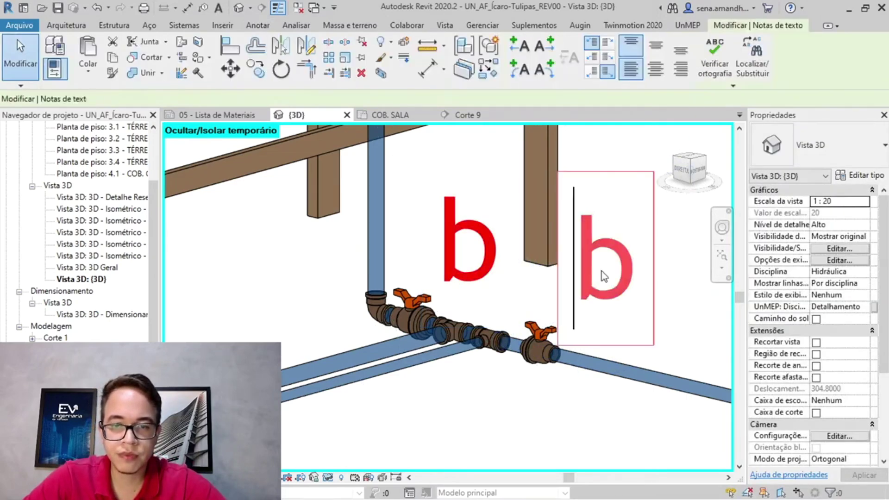
{"action": "key", "text": "Caps_Lock"}
{"action": "key", "text": "Delete"}
{"action": "type", "text": "C"}
{"action": "double_click", "coordinate": [489, 276]}
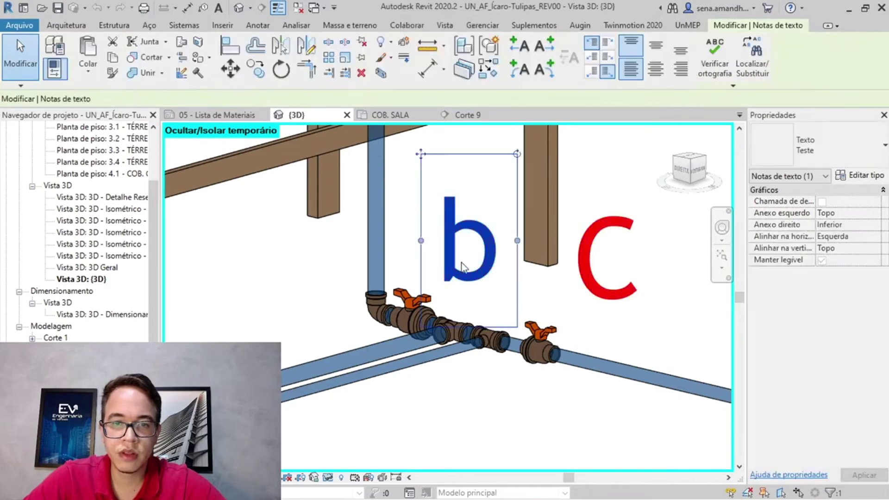
{"action": "key", "text": "Delete"}
{"action": "type", "text": "C"}
{"action": "left_click", "coordinate": [605, 190]}
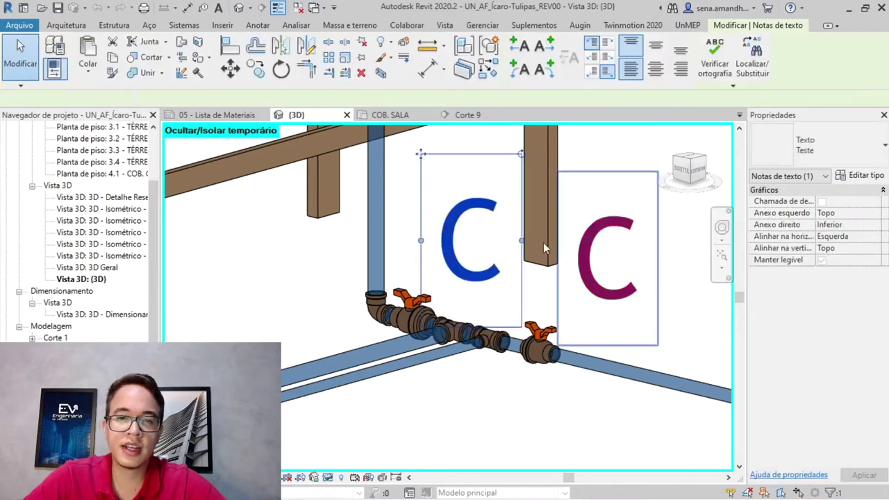
Change the text of the note above the first pipe junction to a capital B
{"action": "double_click", "coordinate": [466, 245]}
{"action": "key", "text": "Delete"}
{"action": "type", "text": "B"}
{"action": "left_click", "coordinate": [579, 173]}
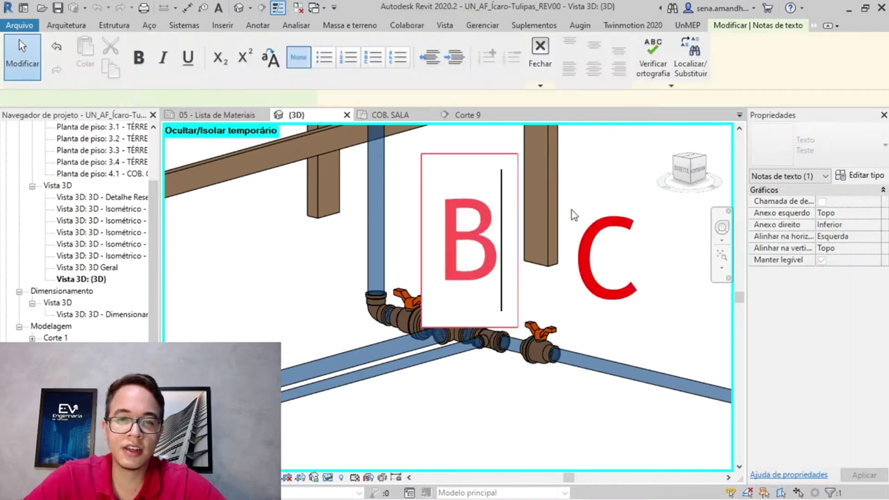
{"action": "key", "text": "Escape"}
Examine how the two reservoirs' vertical pipes connect through the horizontal pipes, and inspect the long supply pipe below the other reservoir
{"action": "scroll", "coordinate": [369, 295], "scroll_direction": "down", "scroll_amount": 3}
{"action": "scroll", "coordinate": [423, 287], "scroll_direction": "down", "scroll_amount": 3}
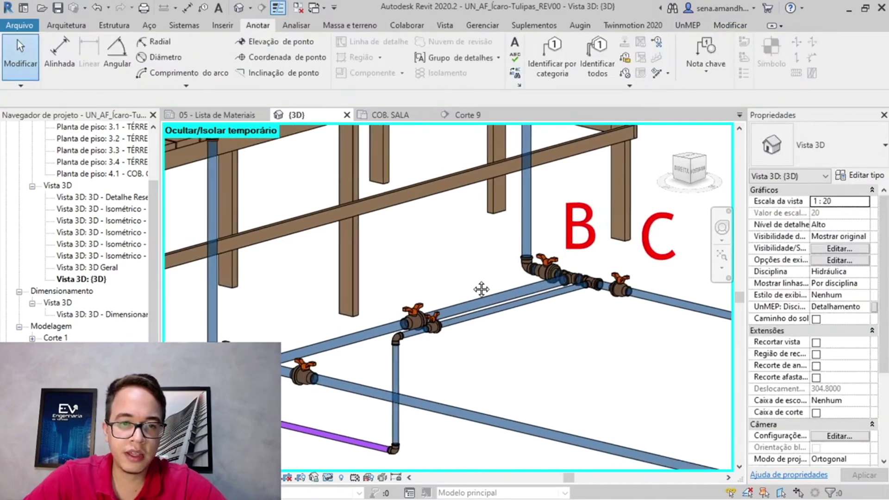
{"action": "scroll", "coordinate": [405, 284], "scroll_direction": "up", "scroll_amount": 5}
{"action": "middle_click_drag", "start_coordinate": [409, 382], "coordinate": [595, 275]}
{"action": "scroll", "coordinate": [535, 288], "scroll_direction": "down", "scroll_amount": 4}
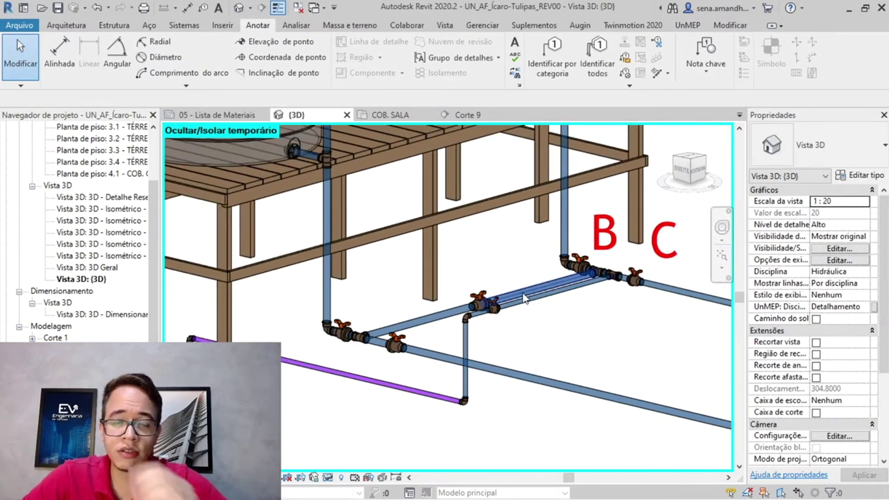
{"action": "middle_click_drag", "start_coordinate": [532, 294], "coordinate": [500, 330]}
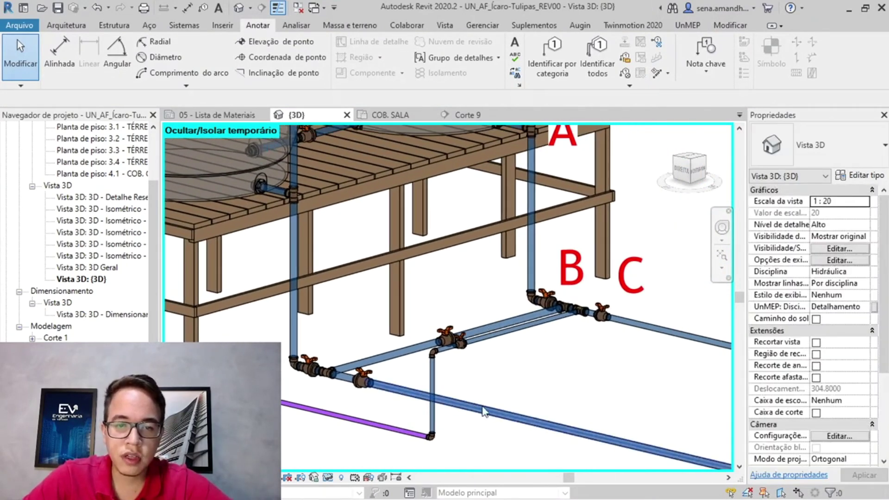
{"action": "left_click", "coordinate": [495, 418]}
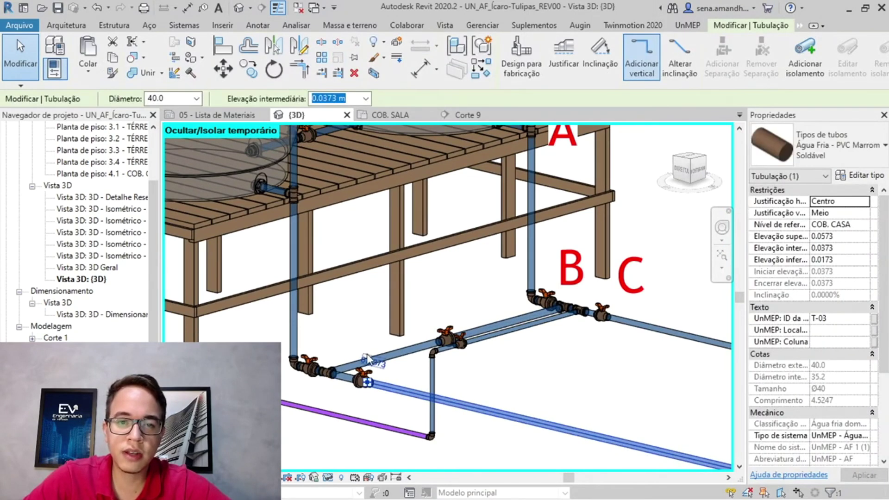
{"action": "middle_click_drag", "start_coordinate": [433, 242], "coordinate": [524, 308]}
{"action": "scroll", "coordinate": [523, 308], "scroll_direction": "up", "scroll_amount": 2}
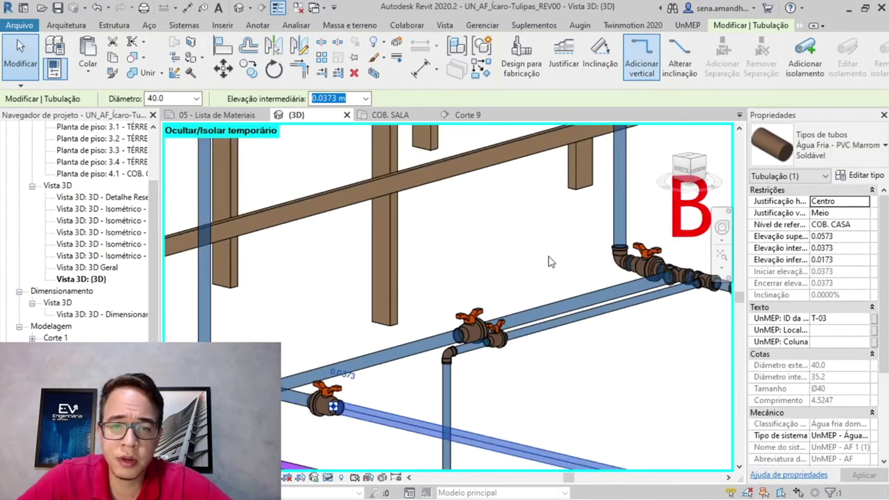
{"action": "scroll", "coordinate": [509, 261], "scroll_direction": "down", "scroll_amount": 3}
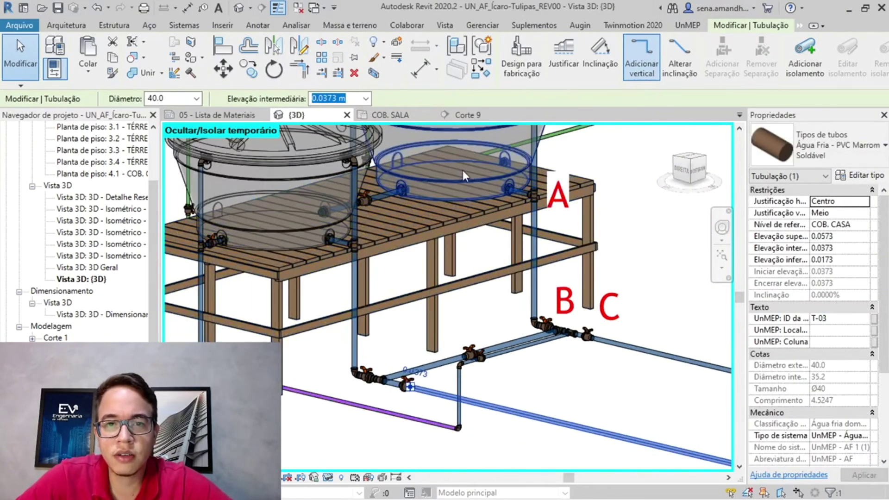
{"action": "scroll", "coordinate": [465, 176], "scroll_direction": "down", "scroll_amount": 2}
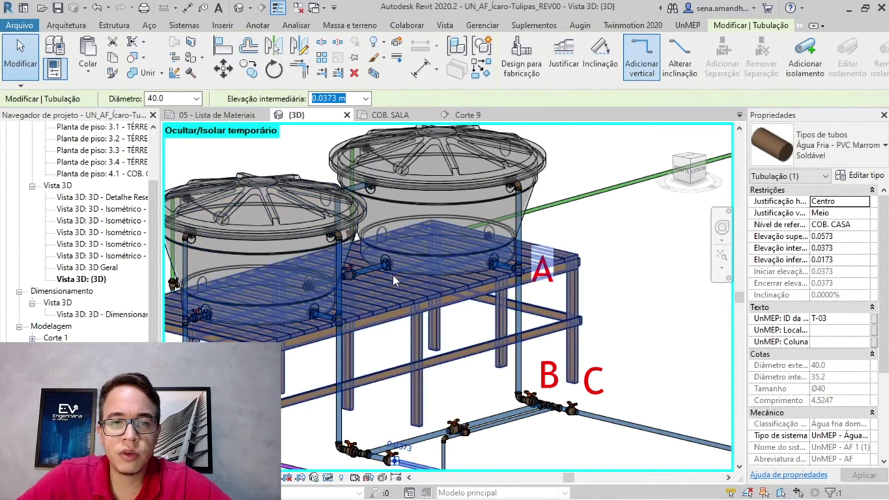
Examine the pipe junctions at B and C closely, comparing the two tees and the branches leaving them
{"action": "middle_click_drag", "start_coordinate": [638, 375], "coordinate": [687, 285]}
{"action": "scroll", "coordinate": [571, 323], "scroll_direction": "up", "scroll_amount": 3}
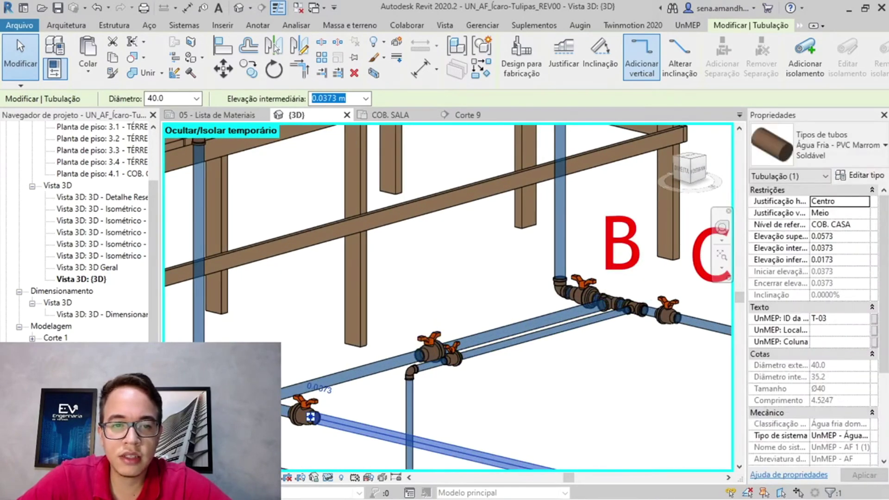
{"action": "scroll", "coordinate": [449, 349], "scroll_direction": "down", "scroll_amount": 3}
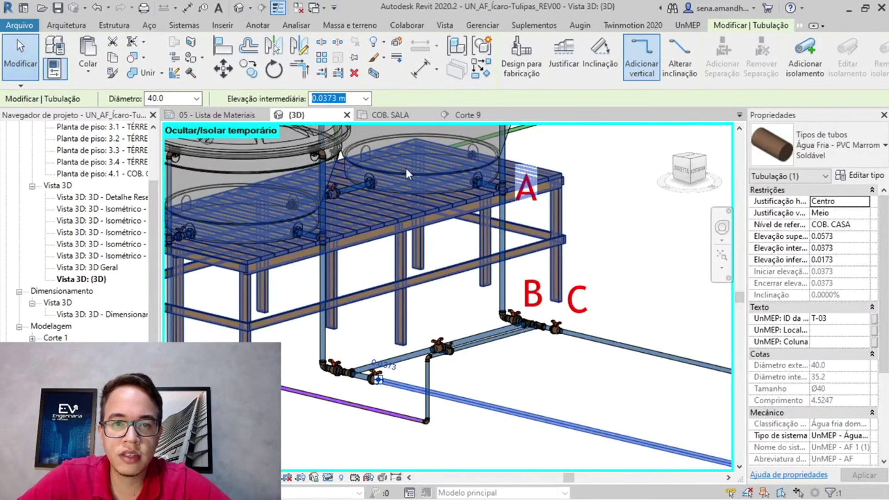
{"action": "scroll", "coordinate": [419, 183], "scroll_direction": "up", "scroll_amount": 1}
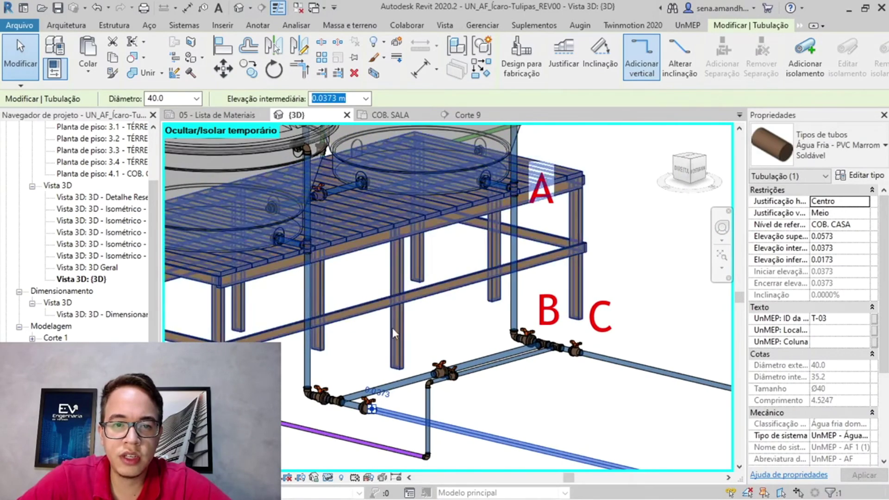
{"action": "scroll", "coordinate": [442, 370], "scroll_direction": "up", "scroll_amount": 1}
{"action": "scroll", "coordinate": [442, 371], "scroll_direction": "down", "scroll_amount": 2}
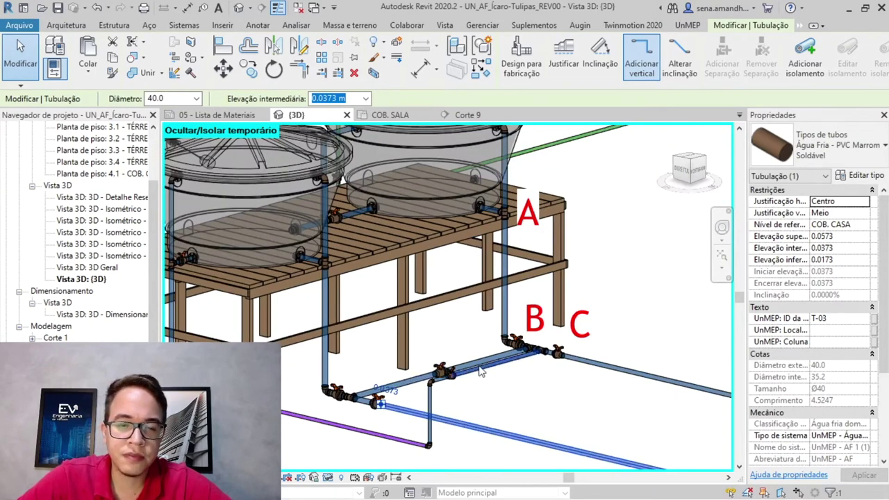
{"action": "scroll", "coordinate": [481, 370], "scroll_direction": "up", "scroll_amount": 2}
{"action": "scroll", "coordinate": [463, 408], "scroll_direction": "down", "scroll_amount": 1}
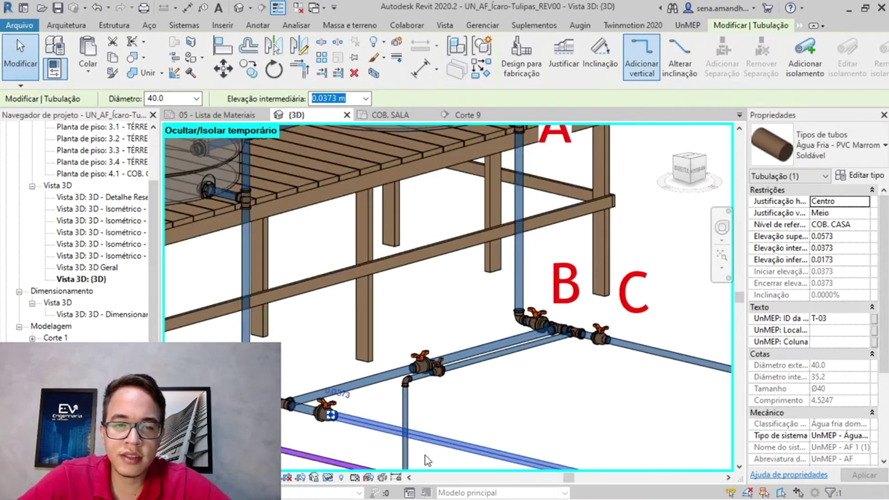
{"action": "scroll", "coordinate": [421, 318], "scroll_direction": "down", "scroll_amount": 3}
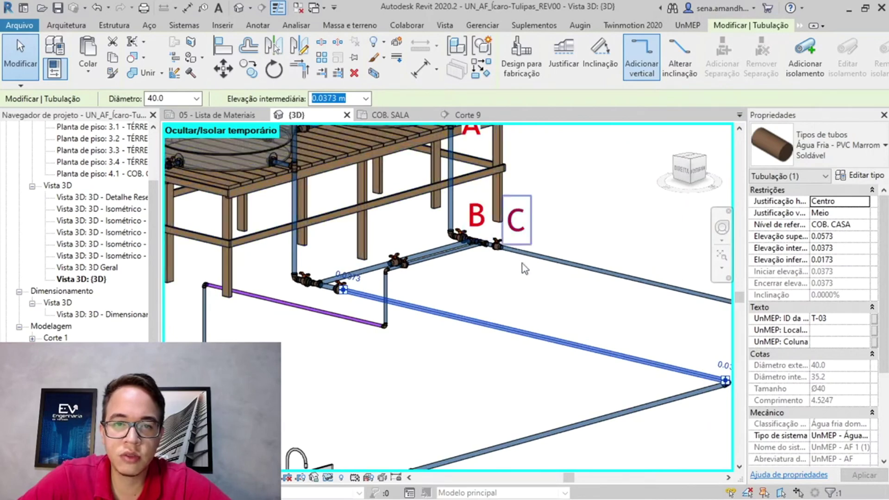
{"action": "scroll", "coordinate": [473, 242], "scroll_direction": "up", "scroll_amount": 5}
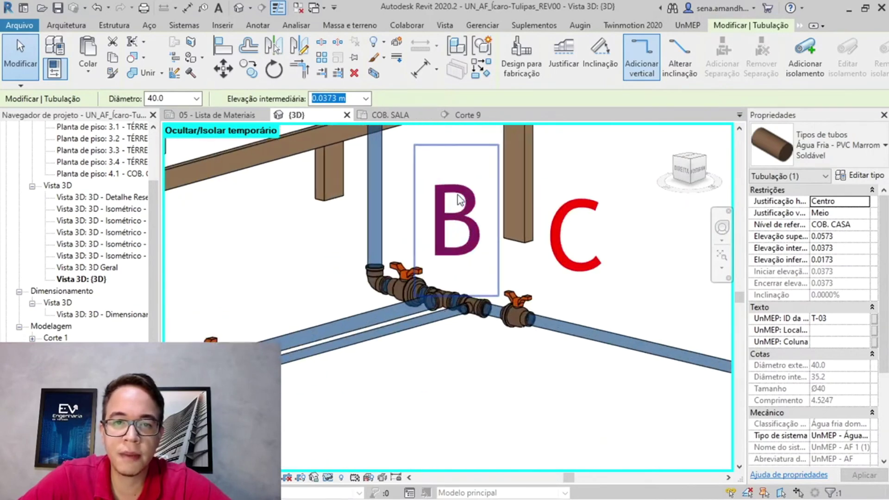
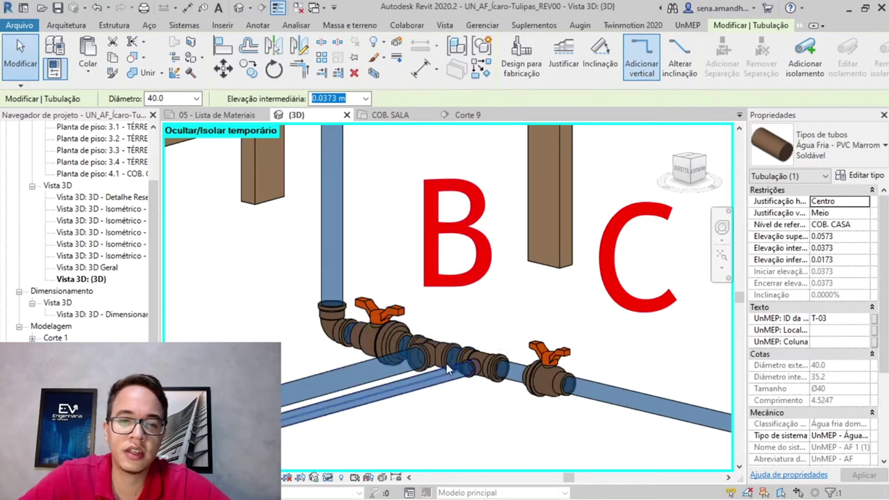
{"action": "scroll", "coordinate": [518, 384], "scroll_direction": "down", "scroll_amount": 2}
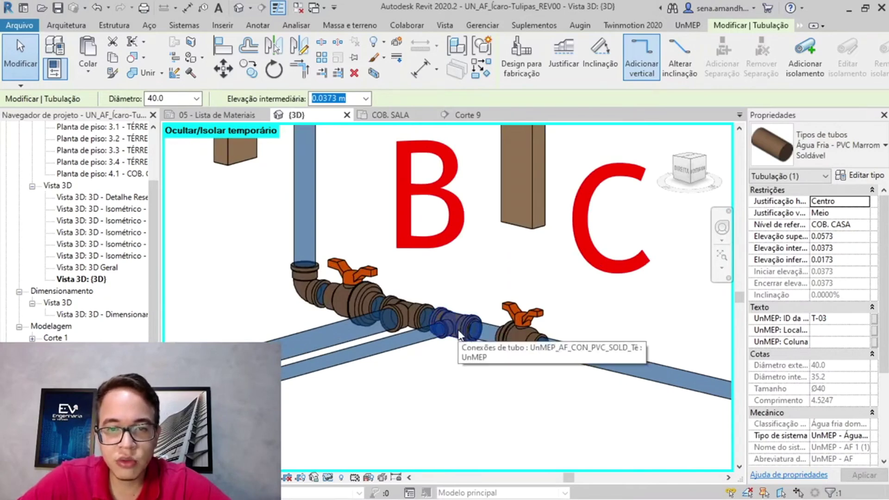
{"action": "scroll", "coordinate": [458, 329], "scroll_direction": "up", "scroll_amount": 3}
Select the pipes, fittings and valve of the run from the tee at A down to the tee at B
{"action": "scroll", "coordinate": [376, 273], "scroll_direction": "down", "scroll_amount": 5}
{"action": "middle_click_drag", "start_coordinate": [355, 241], "coordinate": [466, 439]}
{"action": "left_click", "coordinate": [445, 193]}
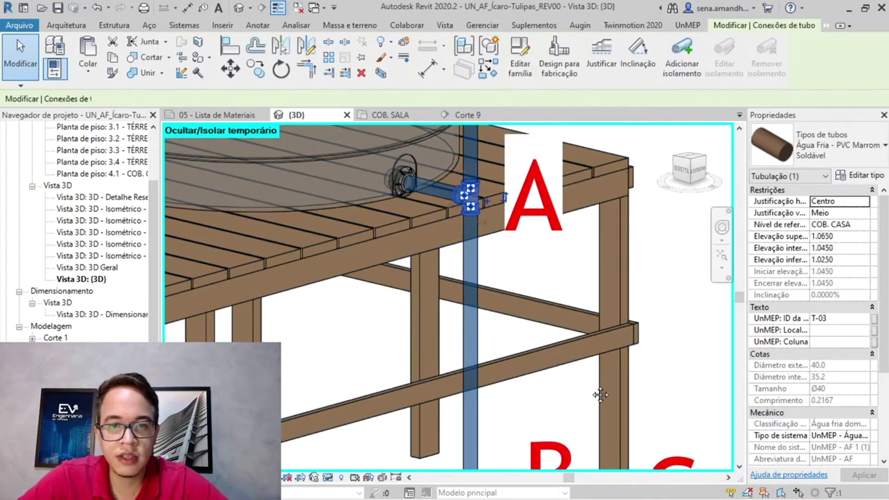
{"action": "middle_click_drag", "start_coordinate": [596, 392], "coordinate": [580, 125]}
{"action": "scroll", "coordinate": [500, 250], "scroll_direction": "up", "scroll_amount": 3}
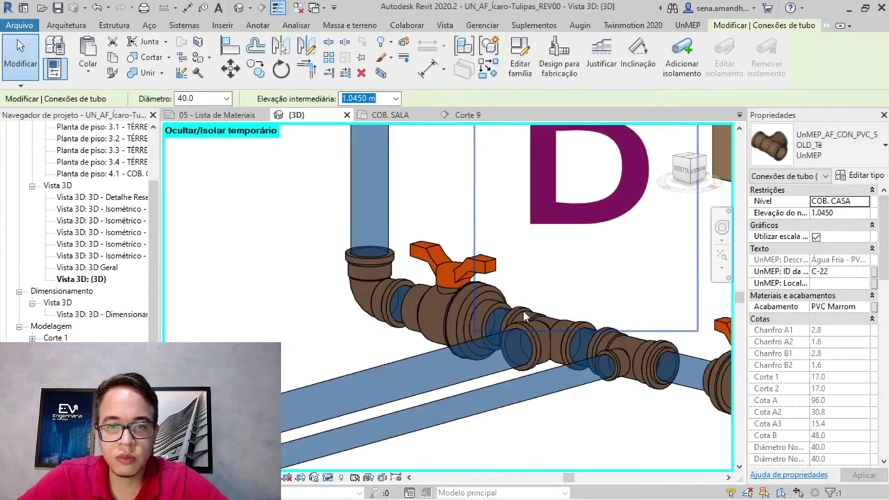
{"action": "key", "text": "Tab"}
{"action": "left_click", "coordinate": [533, 344]}
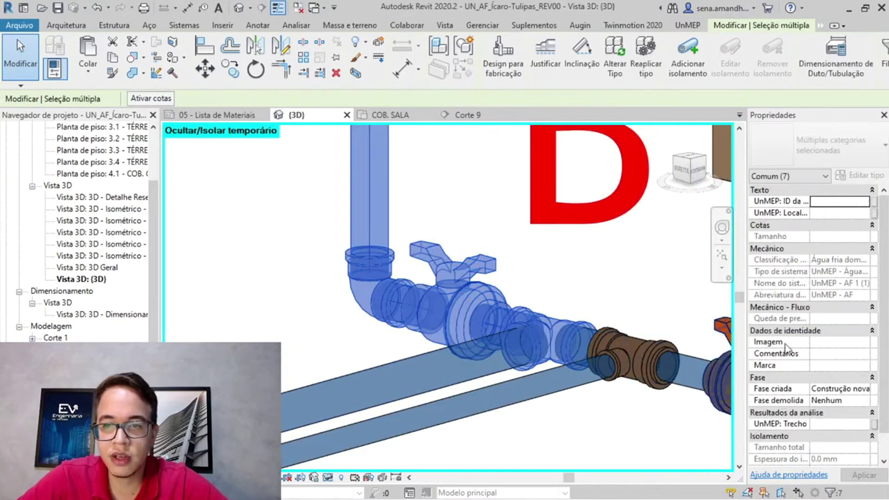
Set the selected run's UnMEP: Trecho parameter to MdIH - A-B and clear the selection
{"action": "scroll", "coordinate": [830, 417], "scroll_direction": "down", "scroll_amount": 1}
{"action": "key", "text": "Caps_Lock"}
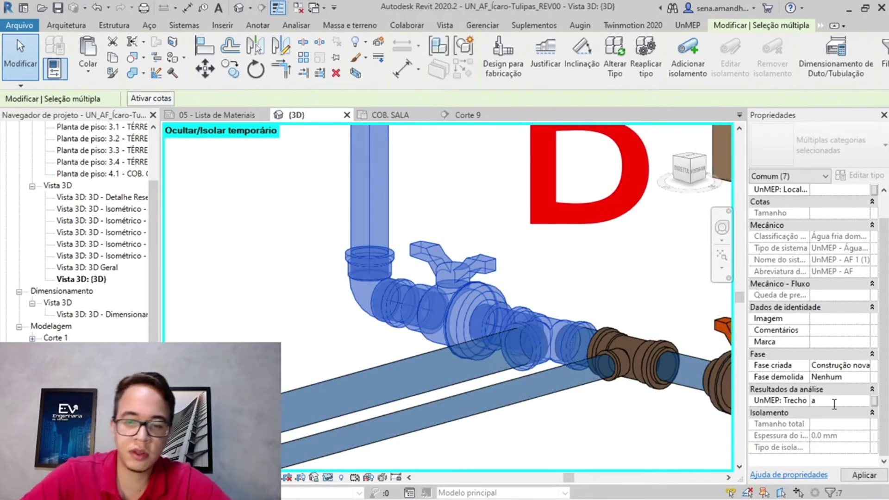
{"action": "key", "text": "Caps_Lock"}
{"action": "key", "text": "BackSpace"}
{"action": "type", "text": "A"}
{"action": "key", "text": "BackSpace"}
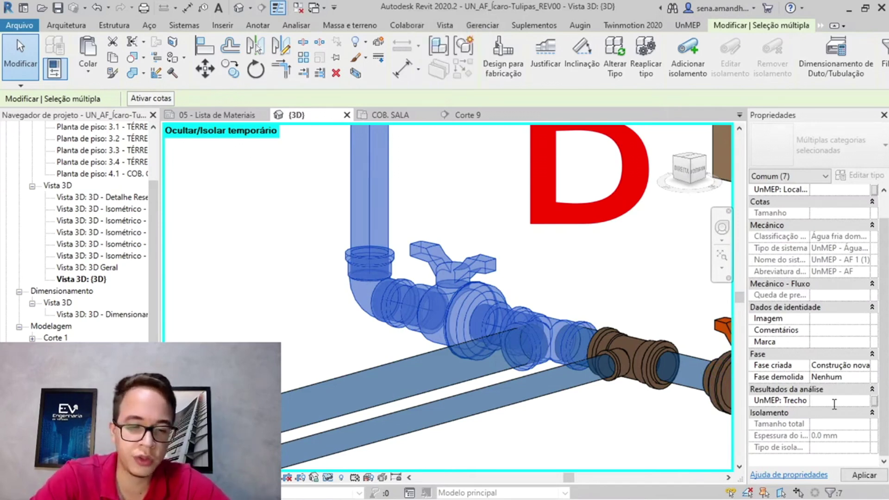
{"action": "key", "text": "Caps_Lock"}
{"action": "type", "text": "M"}
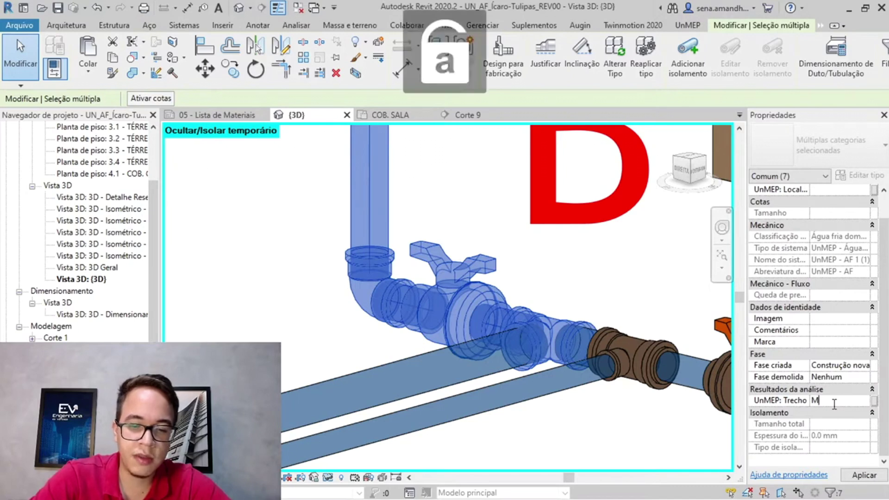
{"action": "type", "text": "dlH - A-B"}
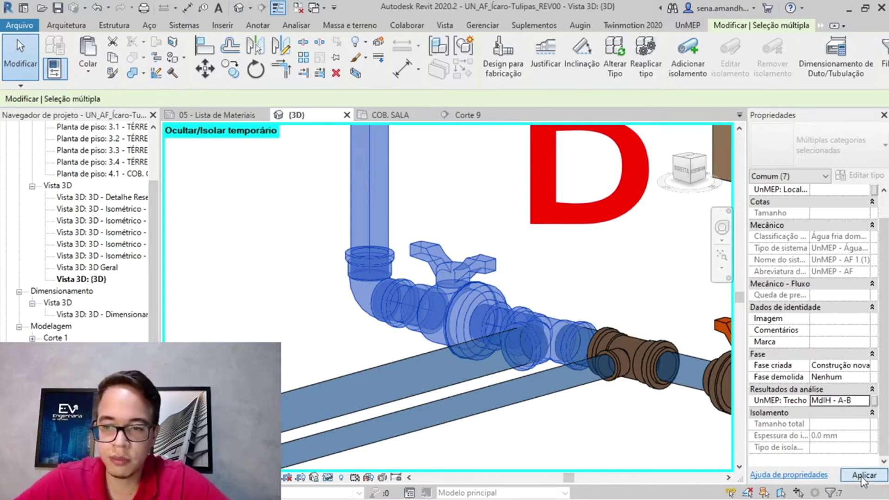
{"action": "left_click", "coordinate": [419, 277]}
Select the second tee with its short connecting pipe after junction B and set their UnMEP: Trecho to MdIH - B-C
{"action": "scroll", "coordinate": [419, 277], "scroll_direction": "down", "scroll_amount": 3}
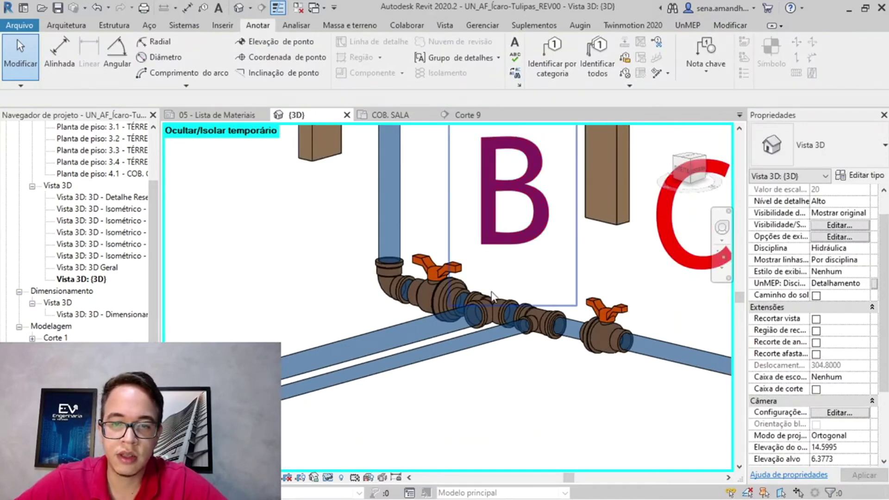
{"action": "scroll", "coordinate": [497, 330], "scroll_direction": "up", "scroll_amount": 3}
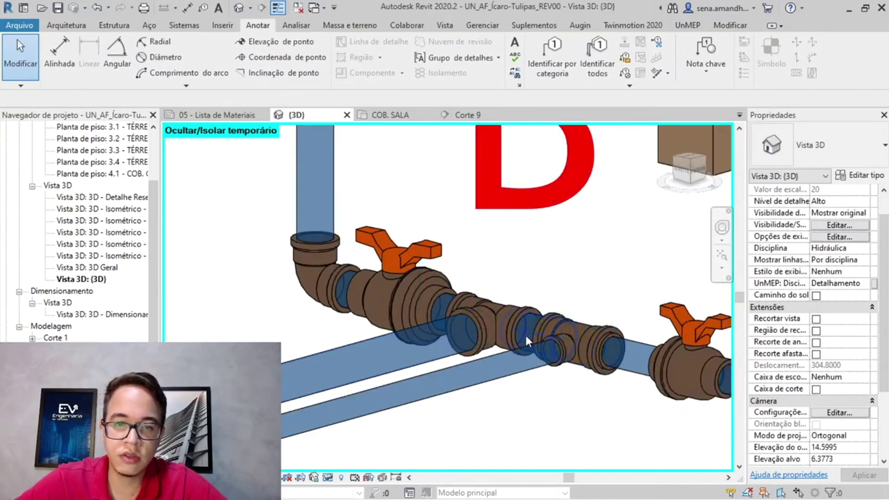
{"action": "left_click", "coordinate": [589, 370]}
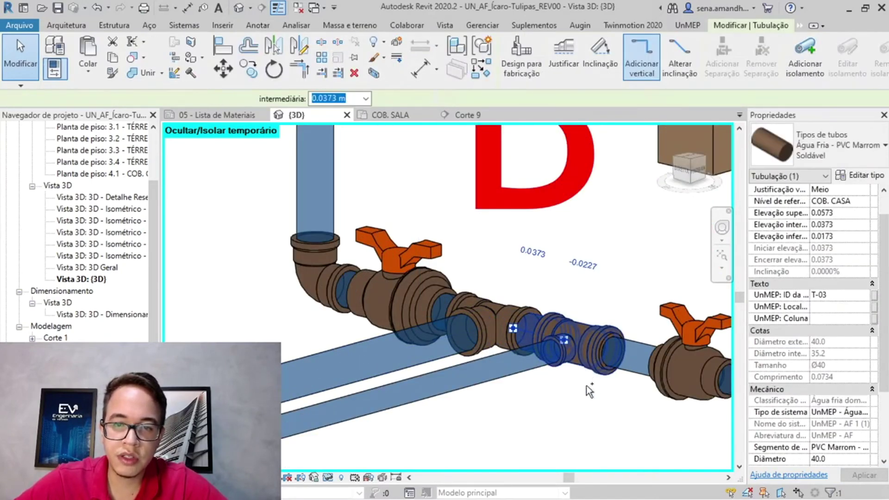
{"action": "left_click_drag", "start_coordinate": [572, 409], "coordinate": [655, 301], "text": "ctrl"}
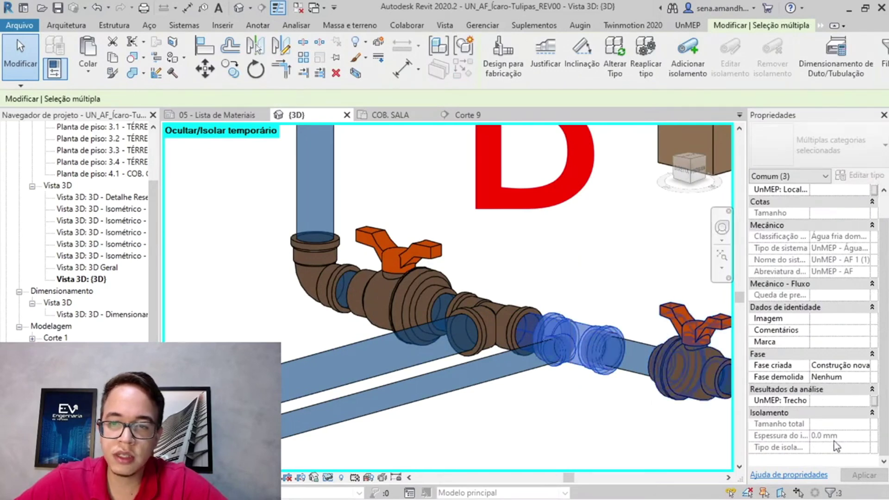
{"action": "left_click", "coordinate": [836, 401]}
{"action": "type", "text": "MdIH T"}
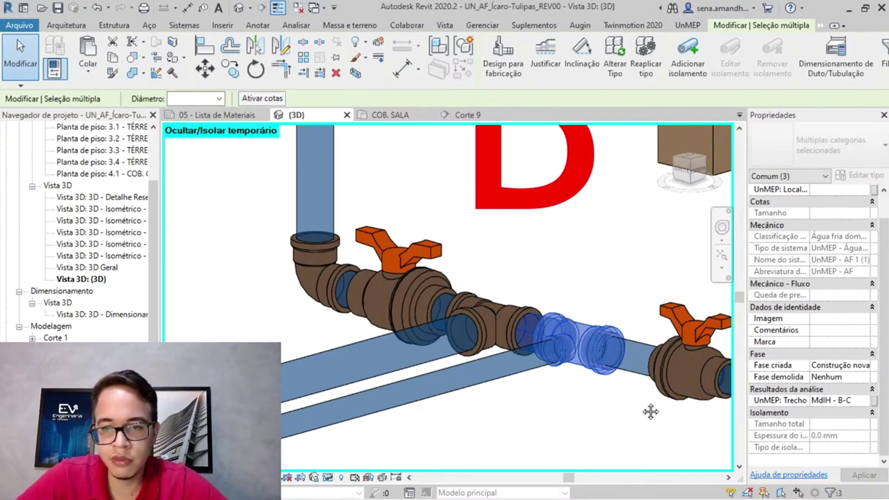
{"action": "middle_click_drag", "start_coordinate": [649, 411], "coordinate": [438, 355]}
{"action": "scroll", "coordinate": [519, 360], "scroll_direction": "down", "scroll_amount": 2}
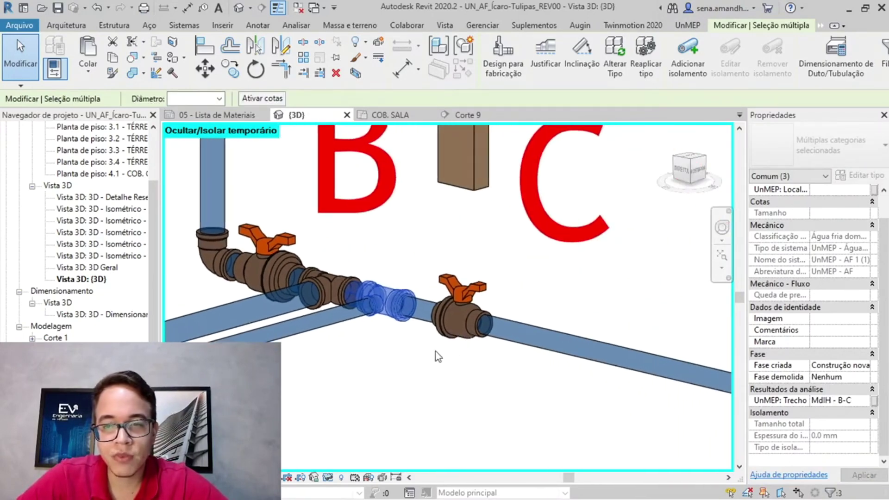
{"action": "key", "text": "Escape"}
{"action": "left_click", "coordinate": [420, 323]}
{"action": "scroll", "coordinate": [420, 322], "scroll_direction": "down", "scroll_amount": 5}
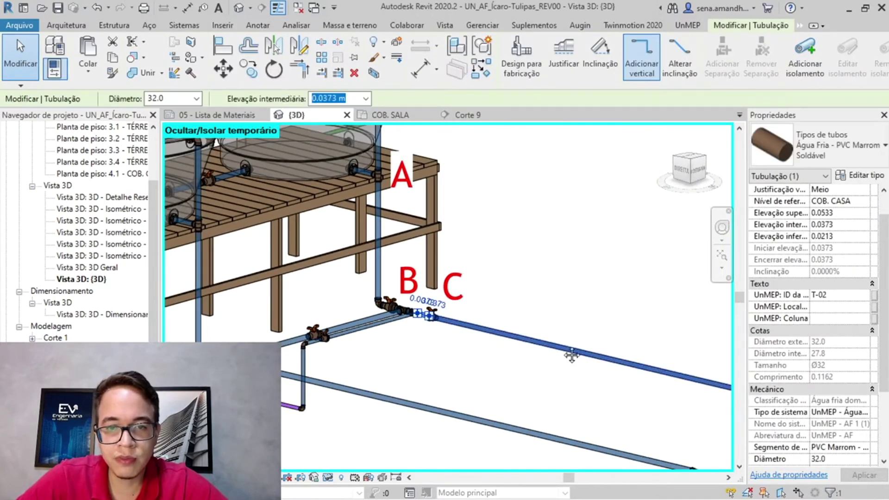
{"action": "middle_click_drag", "start_coordinate": [571, 357], "coordinate": [353, 258]}
{"action": "left_click", "coordinate": [596, 320]}
{"action": "middle_click_drag", "start_coordinate": [595, 319], "coordinate": [313, 296]}
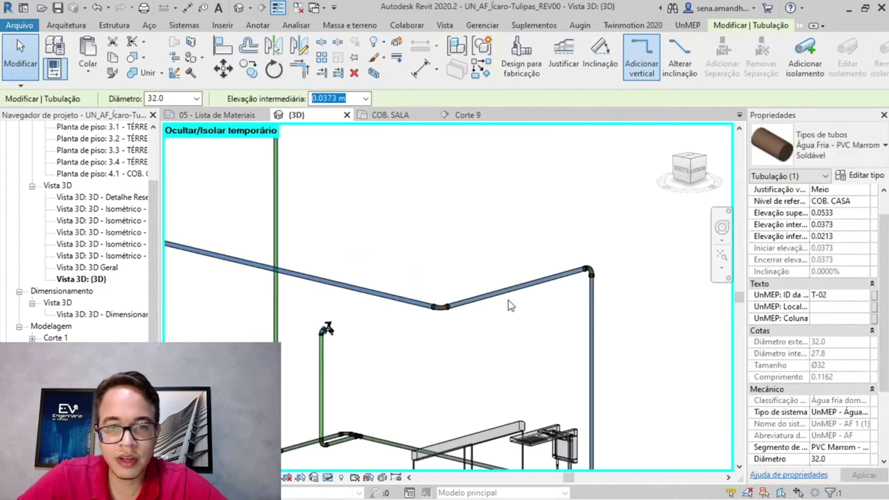
{"action": "scroll", "coordinate": [612, 280], "scroll_direction": "up", "scroll_amount": 3}
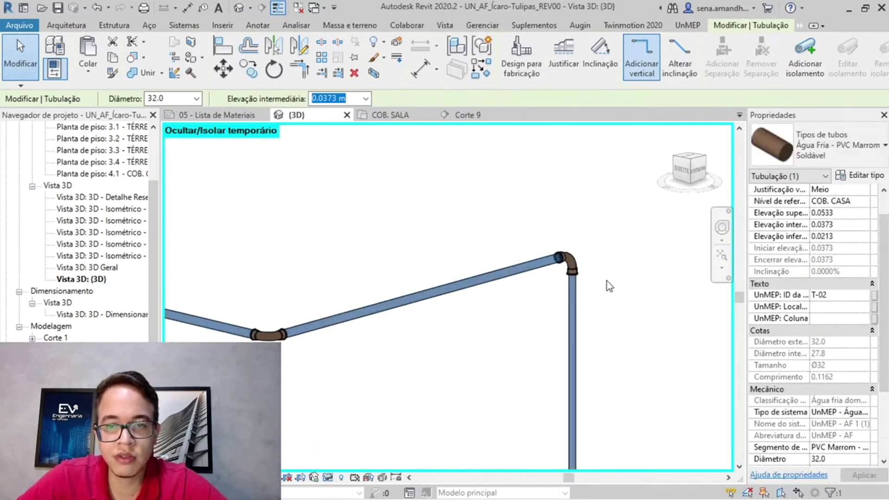
{"action": "key", "text": "Tab"}
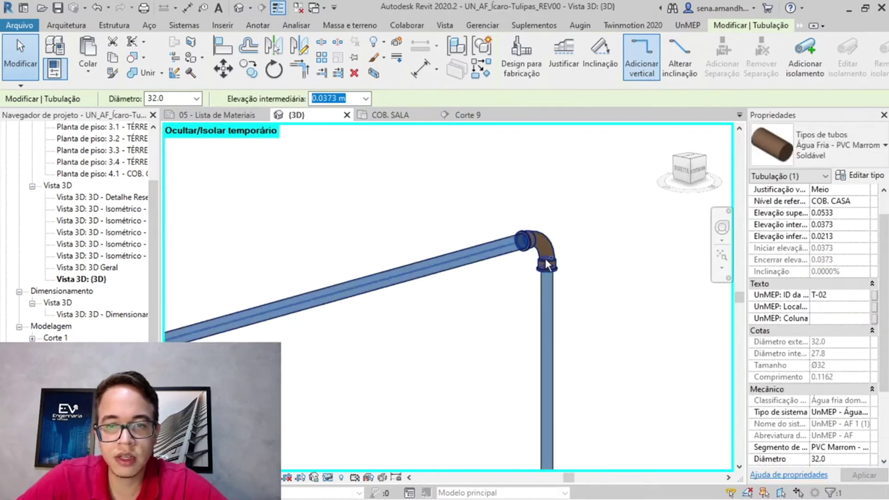
{"action": "left_click", "coordinate": [548, 265]}
{"action": "scroll", "coordinate": [535, 317], "scroll_direction": "down", "scroll_amount": 5}
{"action": "middle_click_drag", "start_coordinate": [366, 280], "coordinate": [627, 340]}
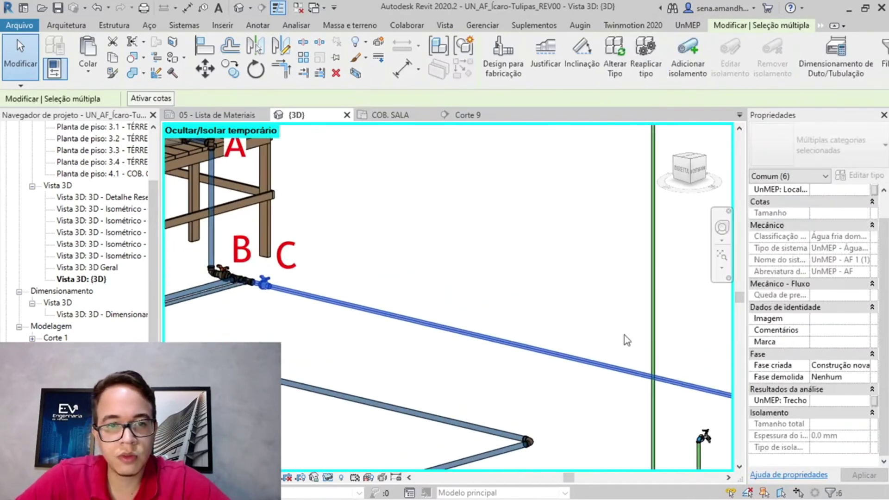
{"action": "middle_click_drag", "start_coordinate": [372, 284], "coordinate": [214, 298]}
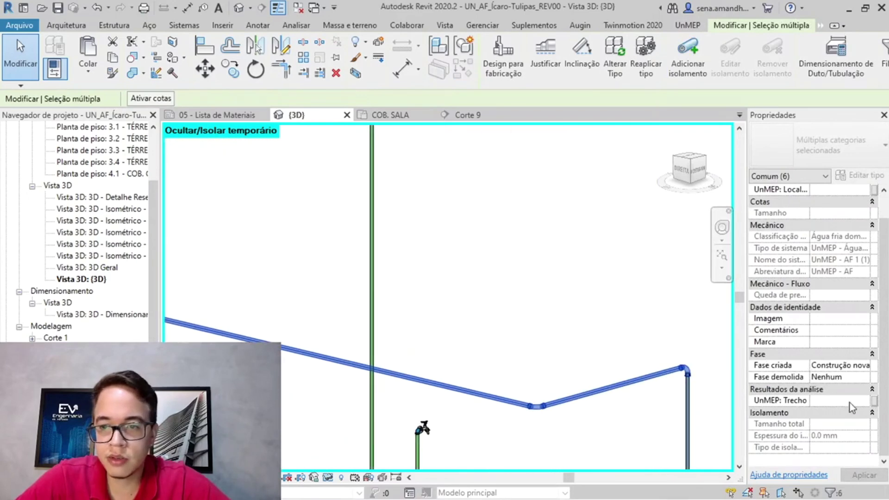
{"action": "middle_click_drag", "start_coordinate": [411, 315], "coordinate": [614, 343]}
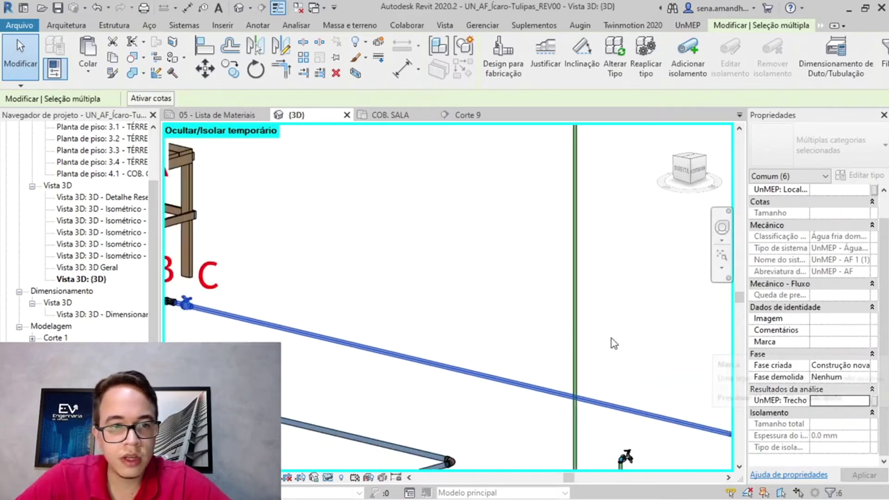
{"action": "left_click", "coordinate": [633, 362]}
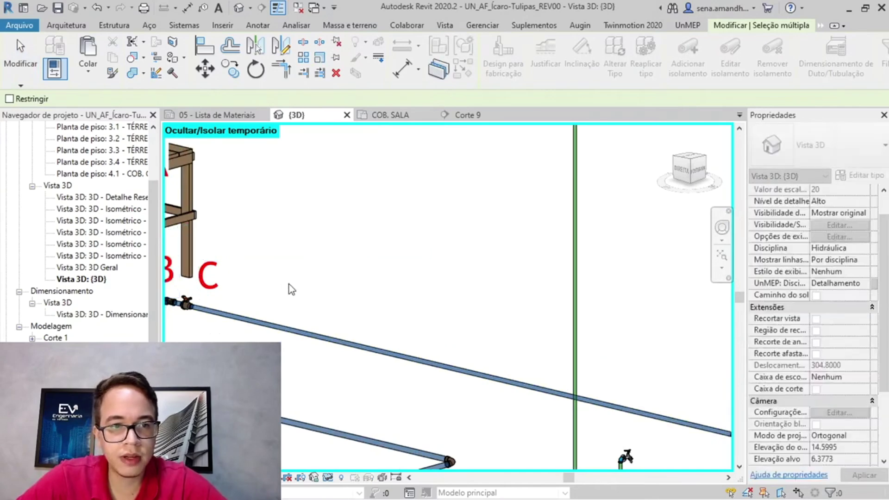
Move the text label C closer to label B, above the second tee, and clear the selection
{"action": "middle_click_drag", "start_coordinate": [388, 308], "coordinate": [644, 338]}
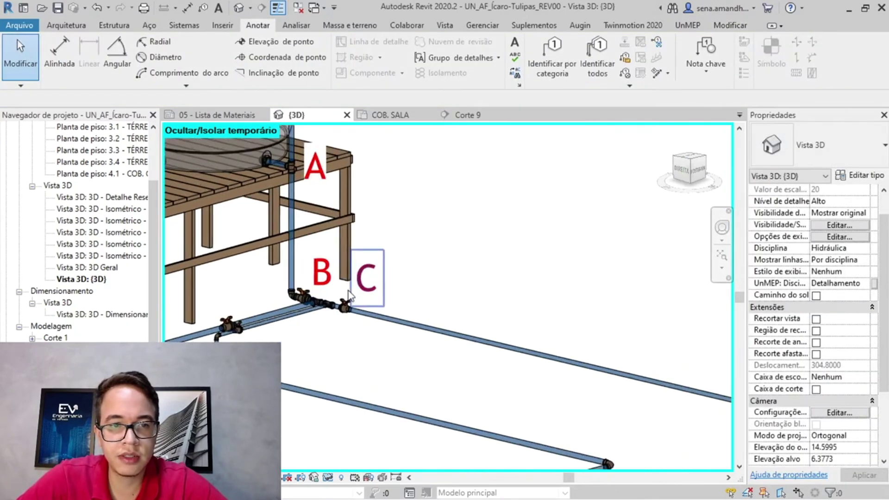
{"action": "scroll", "coordinate": [349, 296], "scroll_direction": "up", "scroll_amount": 5}
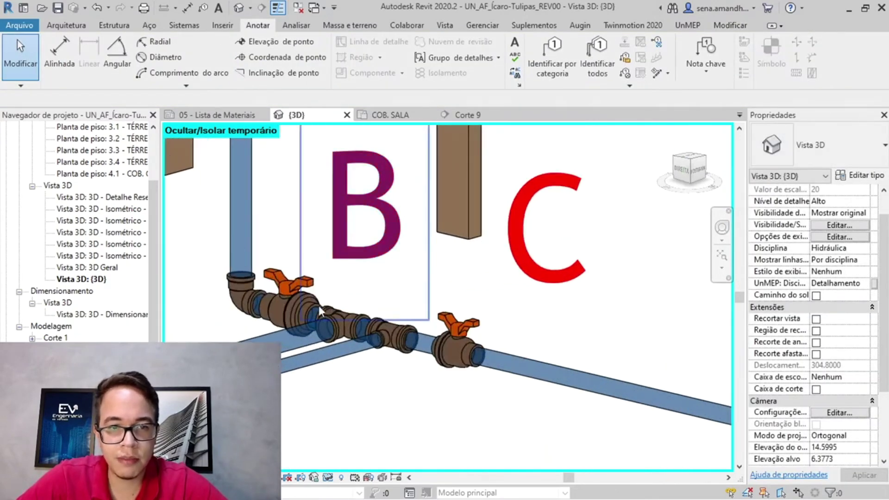
{"action": "left_click_drag", "start_coordinate": [518, 304], "coordinate": [438, 288]}
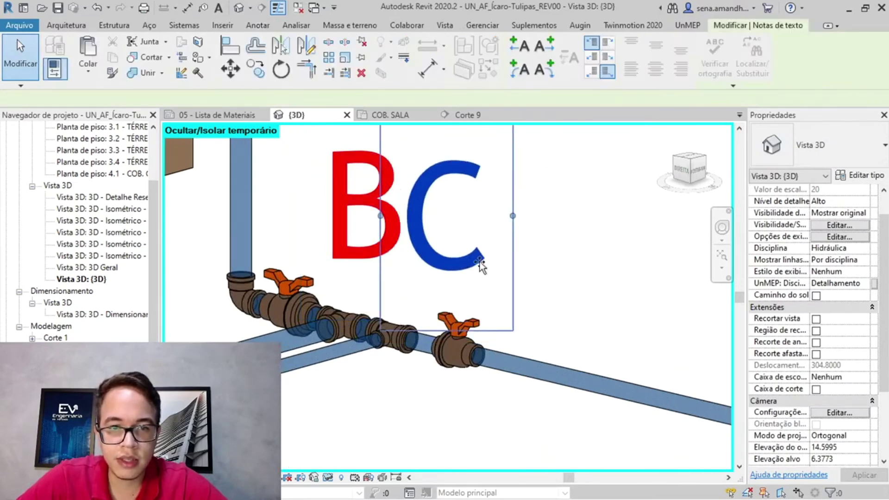
{"action": "key", "text": "Escape"}
Select the run with its valve from the tee at C to the elbow above the bathroom drop, set its UnMEP: Trecho to MdIH - C-D, and deselect it
{"action": "scroll", "coordinate": [466, 349], "scroll_direction": "down", "scroll_amount": 3}
{"action": "scroll", "coordinate": [459, 333], "scroll_direction": "up", "scroll_amount": 1}
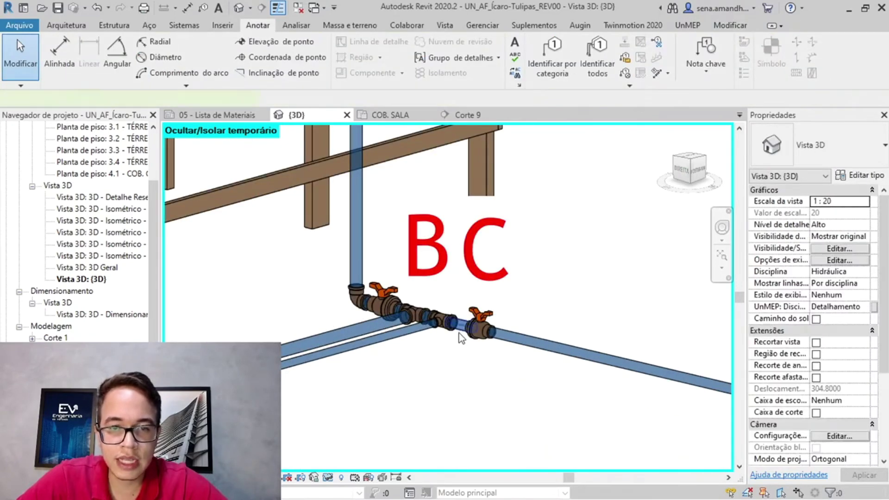
{"action": "left_click", "coordinate": [459, 332]}
{"action": "scroll", "coordinate": [459, 333], "scroll_direction": "down", "scroll_amount": 5}
{"action": "scroll", "coordinate": [476, 321], "scroll_direction": "up", "scroll_amount": 4}
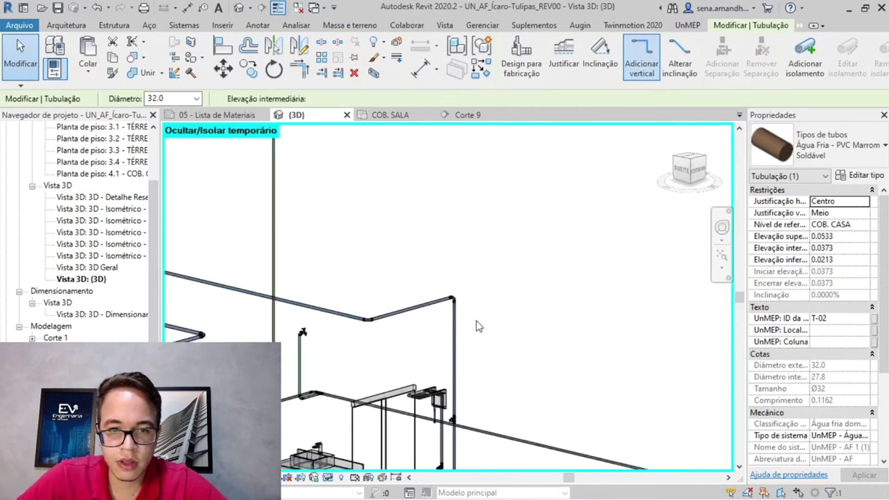
{"action": "scroll", "coordinate": [477, 322], "scroll_direction": "up", "scroll_amount": 3}
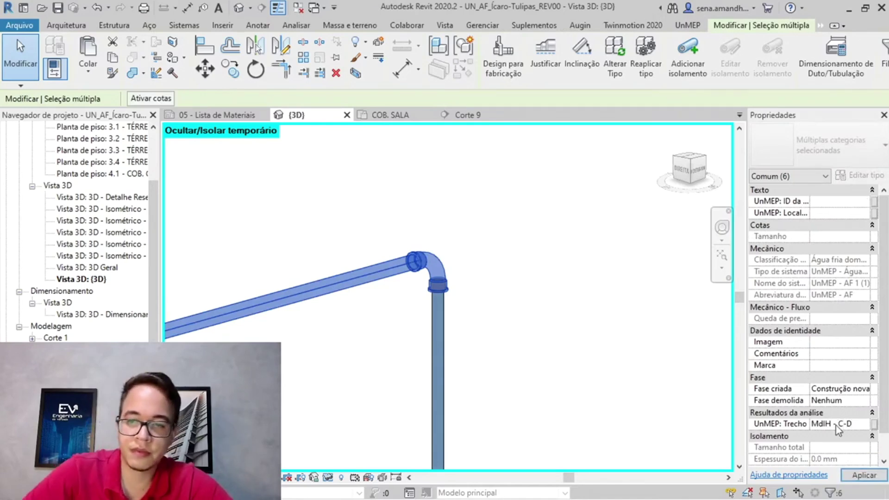
{"action": "scroll", "coordinate": [532, 290], "scroll_direction": "down", "scroll_amount": 4}
{"action": "left_click", "coordinate": [523, 285]}
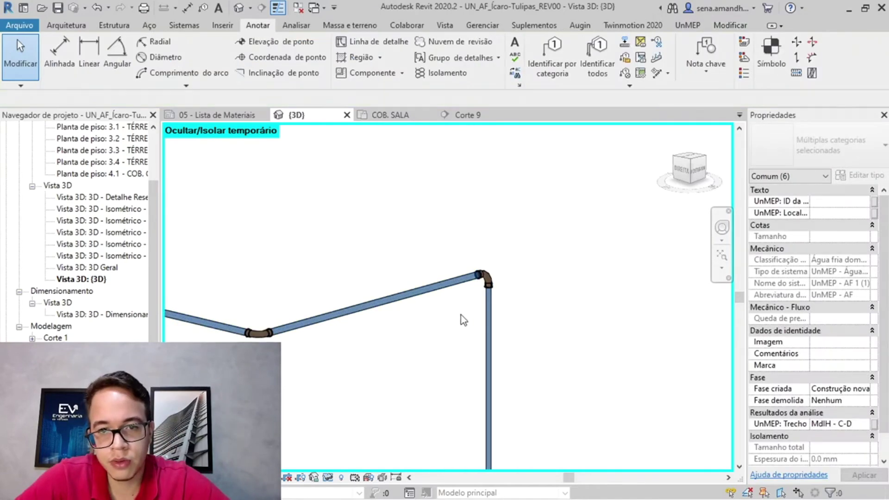
Select the reducing bushing under the elbow at the end of run C-D together with the vertical pipe below it
{"action": "left_click_drag", "start_coordinate": [454, 320], "coordinate": [532, 261]}
{"action": "left_click_drag", "start_coordinate": [465, 304], "coordinate": [502, 276]}
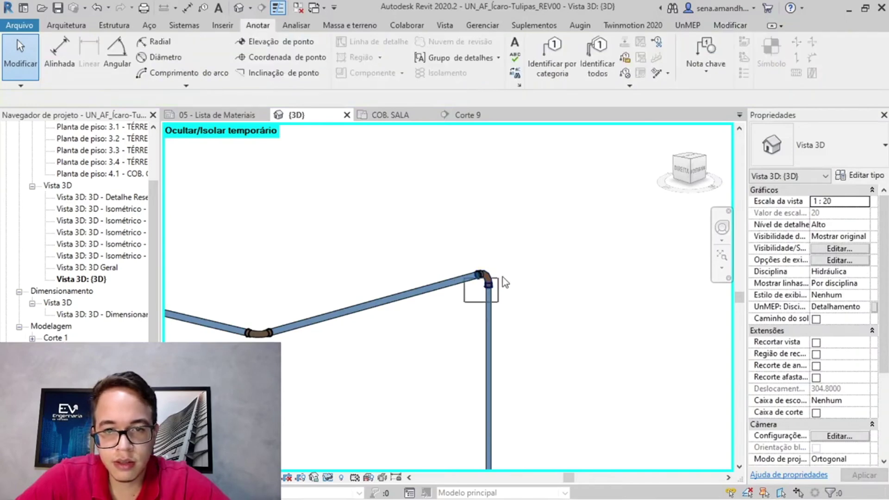
{"action": "left_click", "coordinate": [491, 325], "text": "ctrl"}
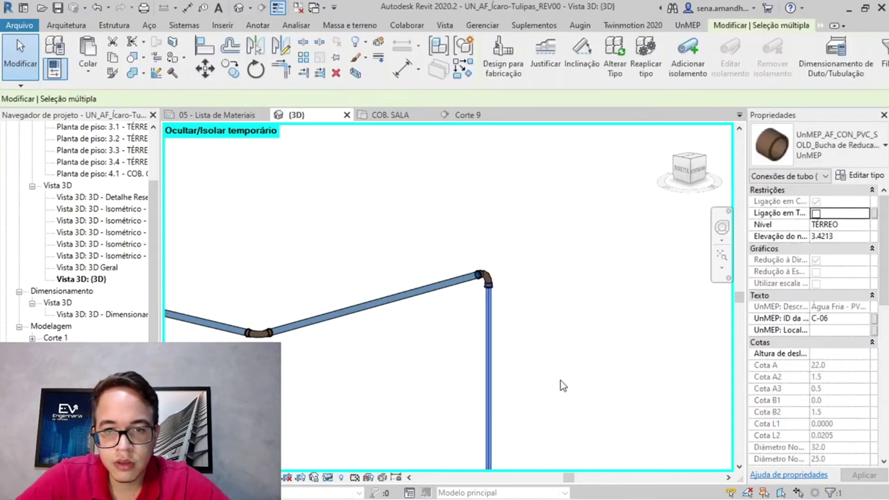
{"action": "middle_click_drag", "start_coordinate": [574, 365], "coordinate": [596, 143]}
{"action": "scroll", "coordinate": [574, 309], "scroll_direction": "up", "scroll_amount": 3}
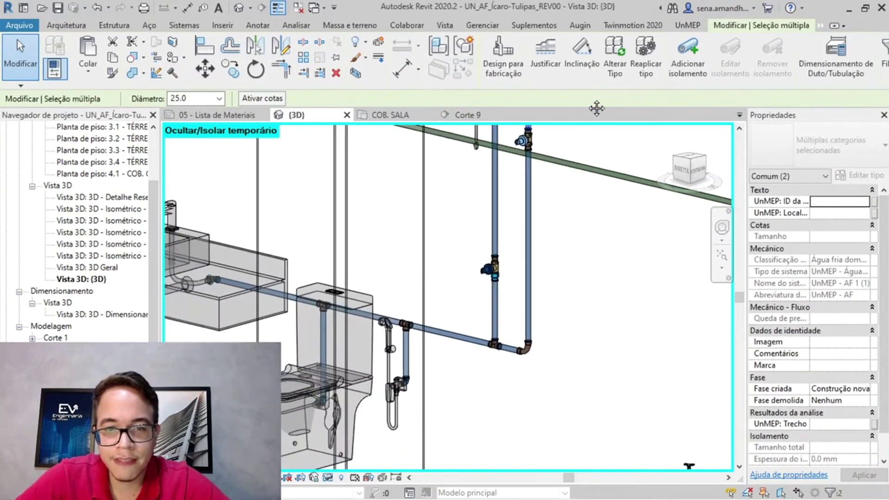
Add the tee at the shower branch, the short pipe, the bottom elbow and the lower vertical pipe to the selection
{"action": "scroll", "coordinate": [500, 372], "scroll_direction": "up", "scroll_amount": 2}
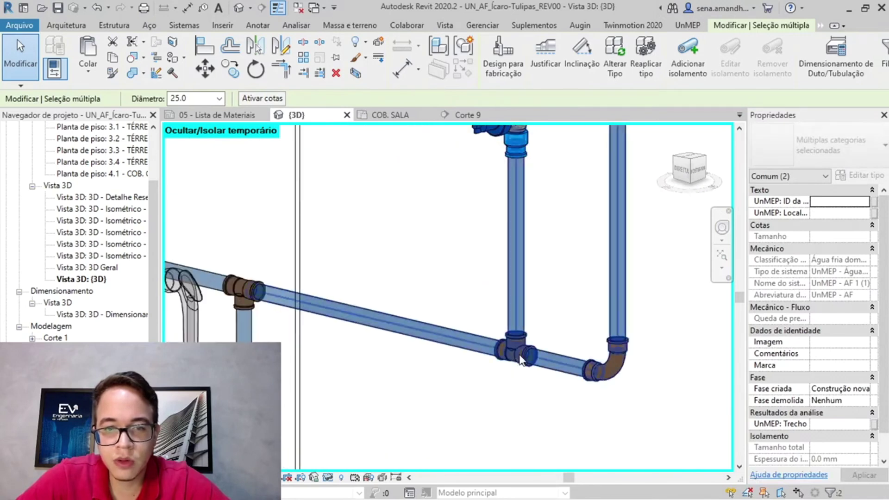
{"action": "left_click_drag", "start_coordinate": [509, 368], "coordinate": [572, 335]}
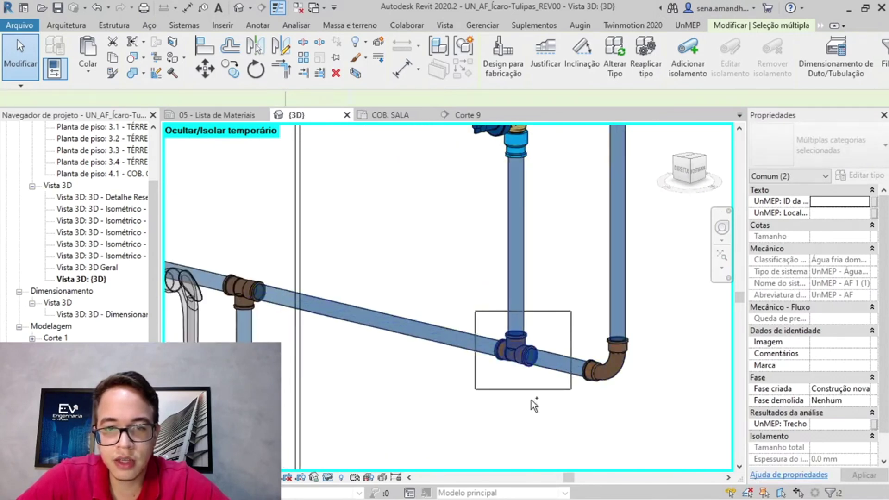
{"action": "left_click", "coordinate": [559, 366], "text": "ctrl"}
{"action": "left_click", "coordinate": [602, 366], "text": "ctrl"}
{"action": "left_click", "coordinate": [622, 283], "text": "ctrl"}
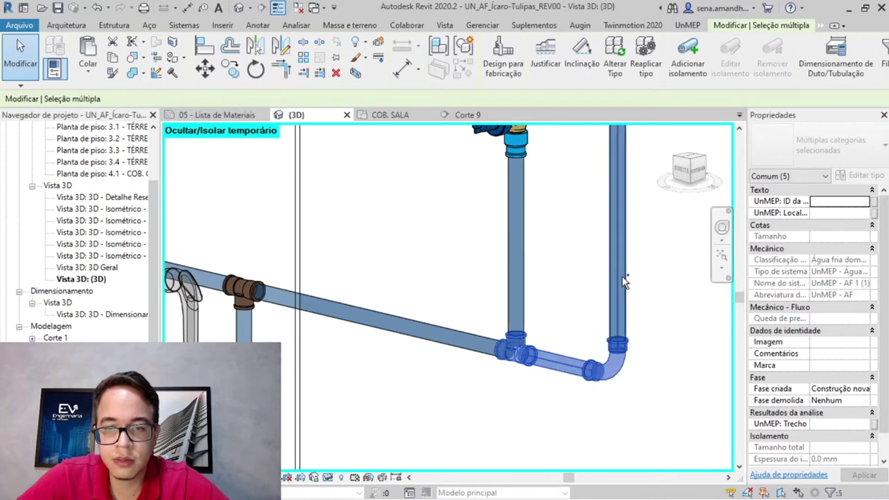
Add the valve on the drop to the selection, set the run's UnMEP: Trecho to MdIH - D-E, and clear the selection
{"action": "scroll", "coordinate": [623, 277], "scroll_direction": "down", "scroll_amount": 3}
{"action": "middle_click_drag", "start_coordinate": [631, 186], "coordinate": [571, 438]}
{"action": "left_click", "coordinate": [564, 269], "text": "ctrl"}
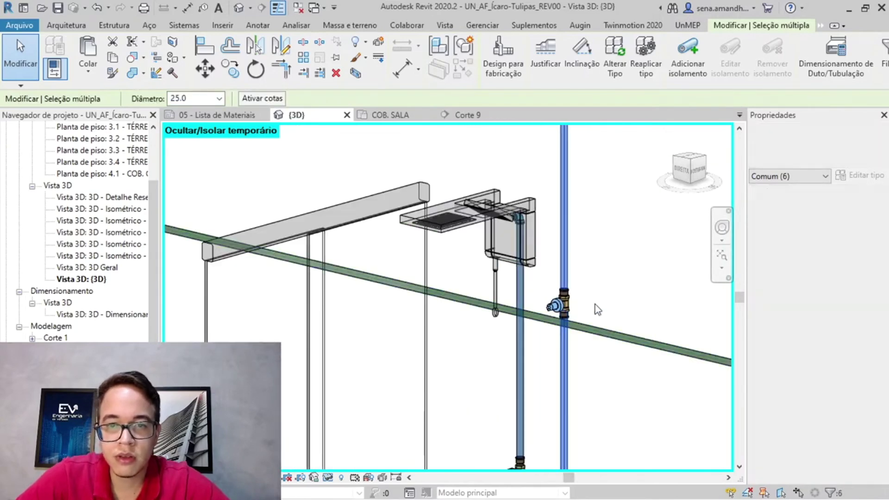
{"action": "middle_click_drag", "start_coordinate": [607, 234], "coordinate": [602, 283]}
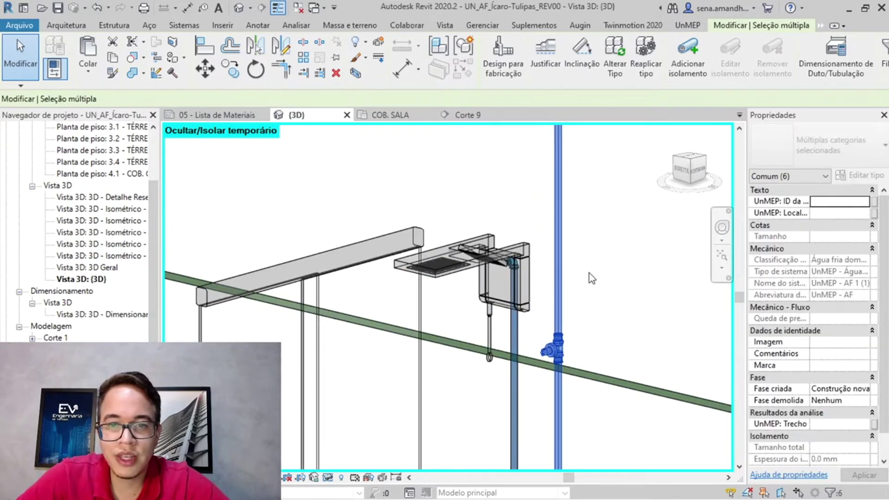
{"action": "scroll", "coordinate": [590, 273], "scroll_direction": "down", "scroll_amount": 3}
{"action": "middle_click_drag", "start_coordinate": [611, 203], "coordinate": [609, 245]}
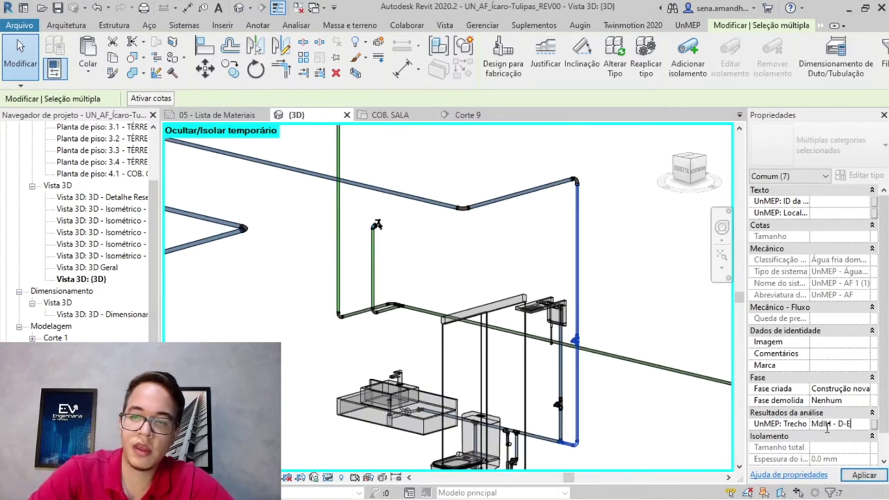
{"action": "key", "text": "Return"}
{"action": "scroll", "coordinate": [578, 446], "scroll_direction": "up", "scroll_amount": 4}
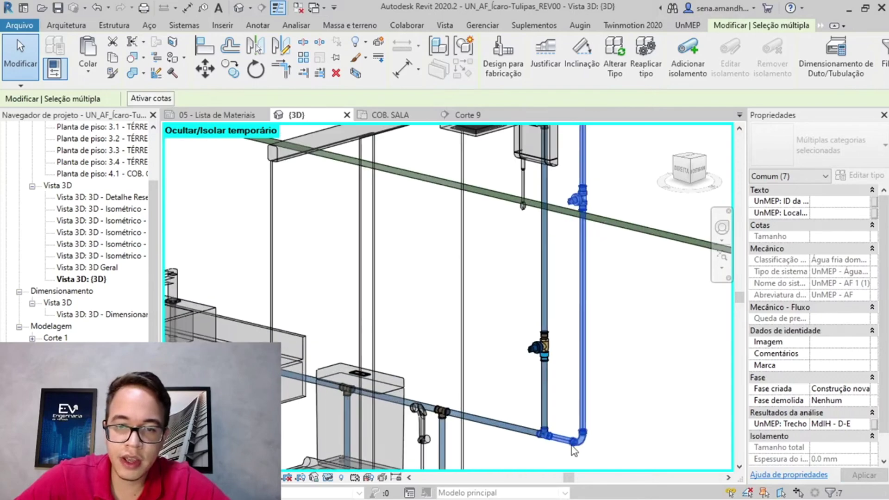
{"action": "key", "text": "Escape"}
Select the shower branch's pipes, valve and upper elbow, set their UnMEP: Trecho to E-F, and clear the selection
{"action": "left_click", "coordinate": [544, 394]}
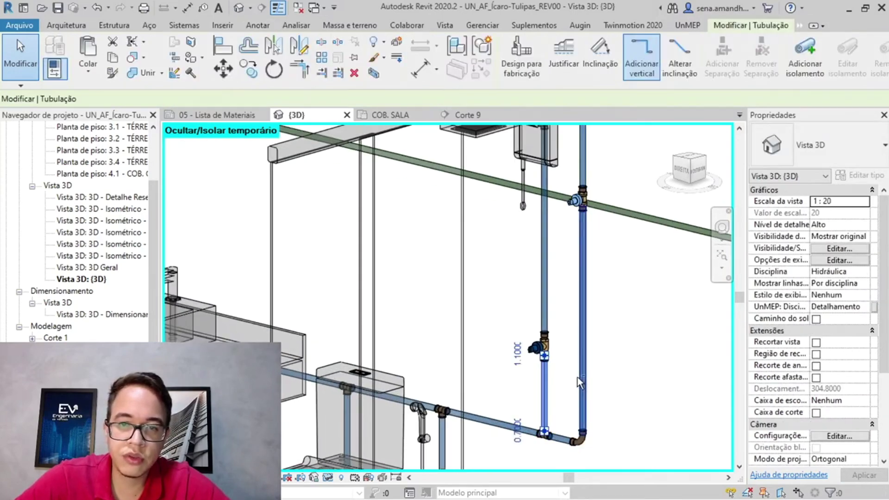
{"action": "scroll", "coordinate": [571, 271], "scroll_direction": "down", "scroll_amount": 5}
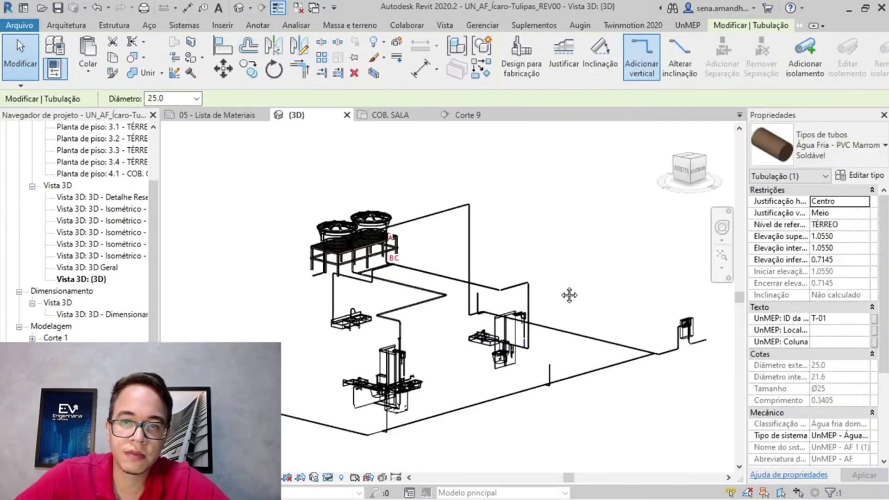
{"action": "scroll", "coordinate": [519, 316], "scroll_direction": "up", "scroll_amount": 2}
{"action": "scroll", "coordinate": [518, 316], "scroll_direction": "up", "scroll_amount": 5}
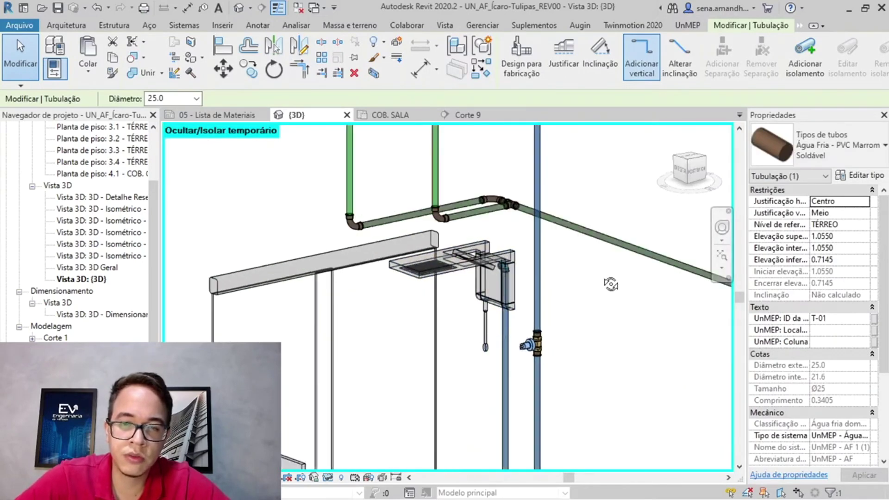
{"action": "middle_click_drag", "start_coordinate": [518, 317], "coordinate": [508, 249], "text": "shift"}
{"action": "scroll", "coordinate": [508, 252], "scroll_direction": "up", "scroll_amount": 3}
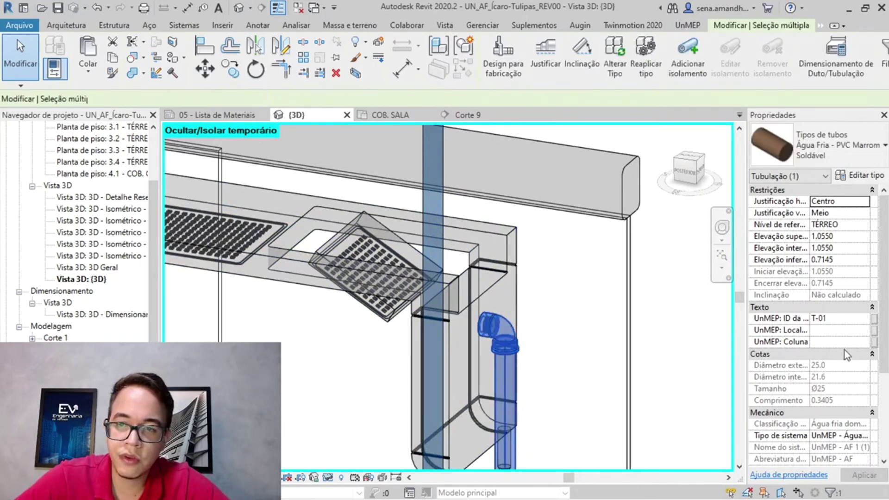
{"action": "left_click", "coordinate": [835, 425]}
{"action": "type", "text": "E-F"}
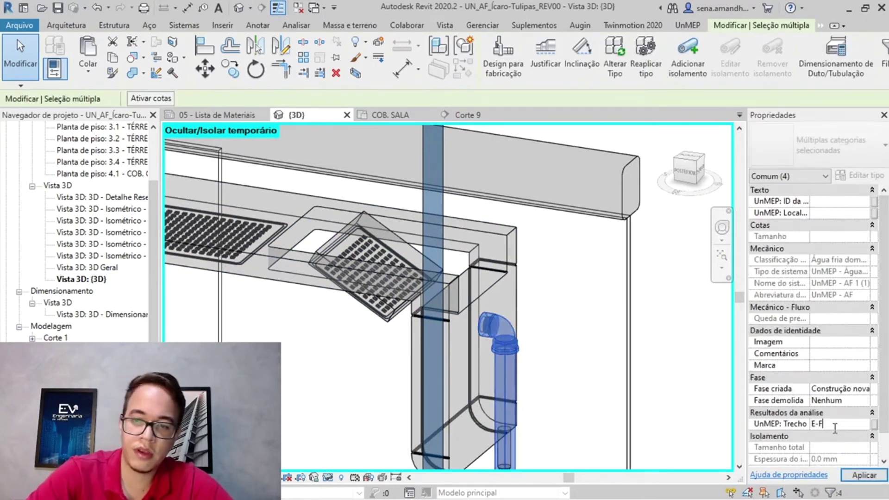
{"action": "scroll", "coordinate": [637, 365], "scroll_direction": "down", "scroll_amount": 5}
{"action": "left_click", "coordinate": [667, 287]}
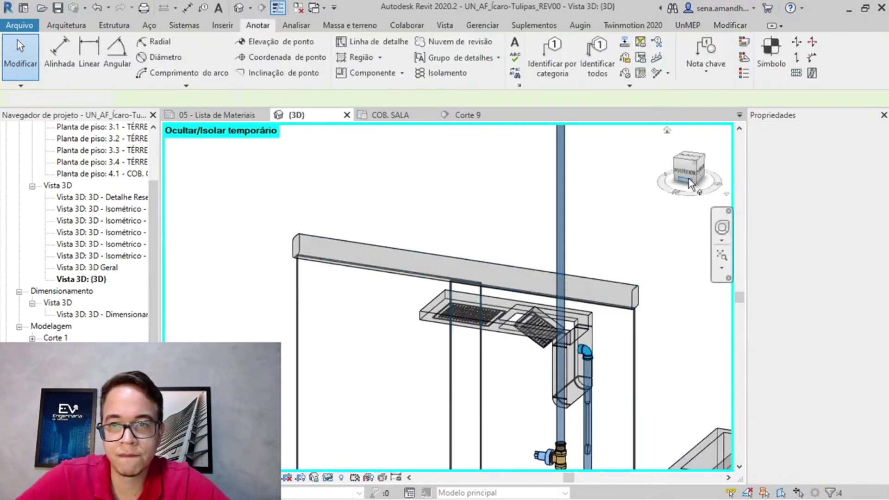
Move the B and C text labels clear of the valves and fittings at the foot of the tank's drop pipe
{"action": "left_click", "coordinate": [690, 182]}
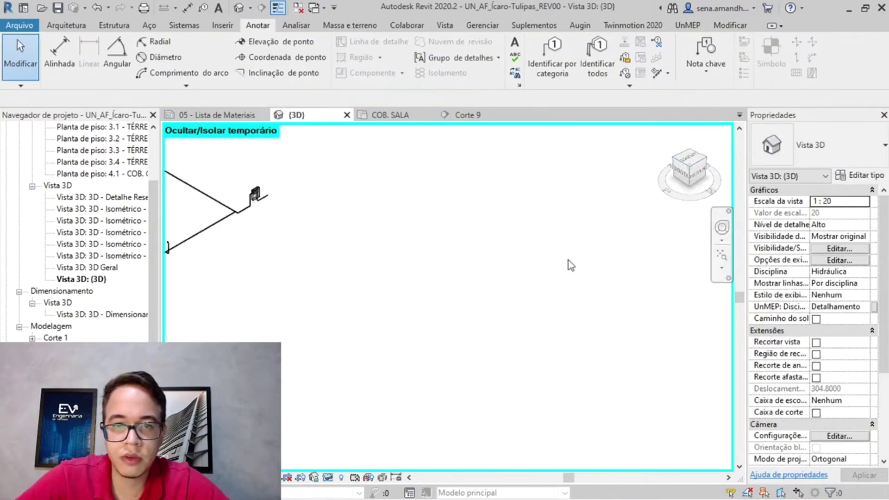
{"action": "scroll", "coordinate": [407, 282], "scroll_direction": "up", "scroll_amount": 6}
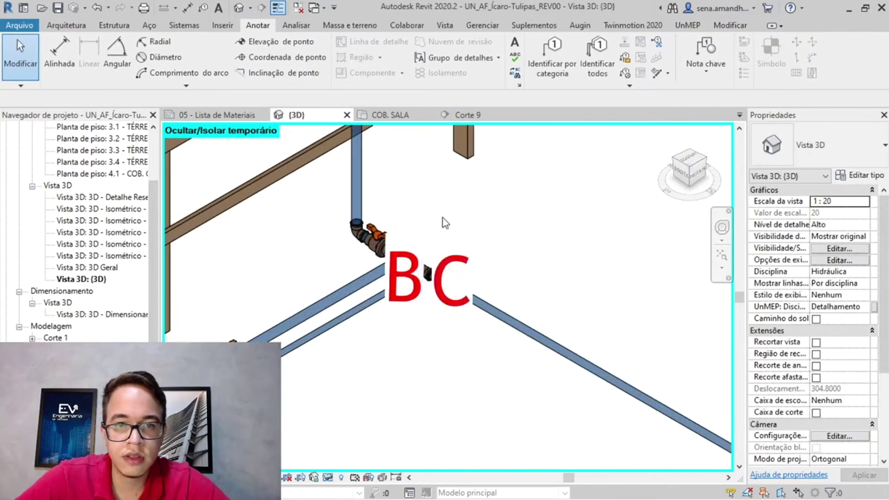
{"action": "middle_click_drag", "start_coordinate": [444, 222], "coordinate": [463, 391]}
{"action": "left_click", "coordinate": [429, 190]}
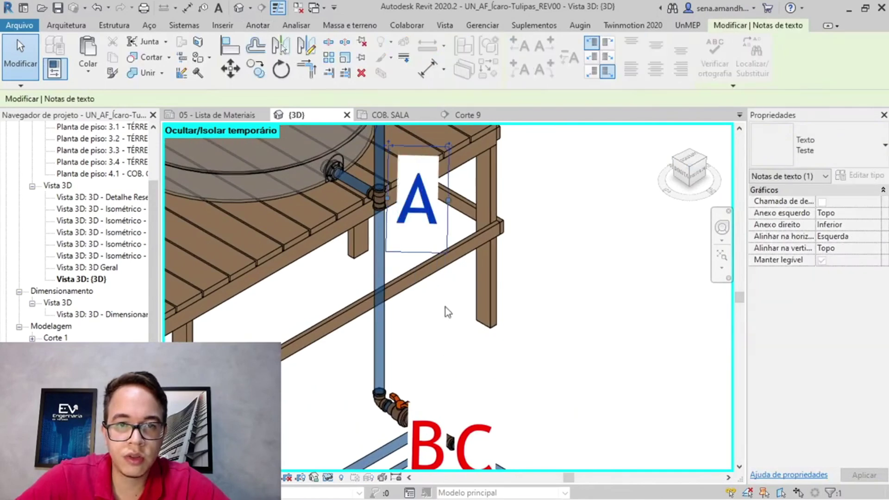
{"action": "left_click_drag", "start_coordinate": [431, 410], "coordinate": [452, 311]}
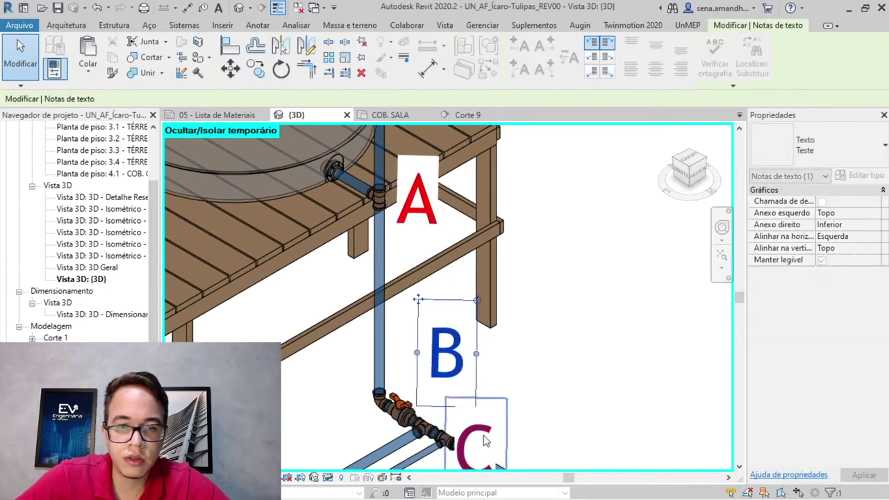
{"action": "left_click_drag", "start_coordinate": [485, 436], "coordinate": [524, 392]}
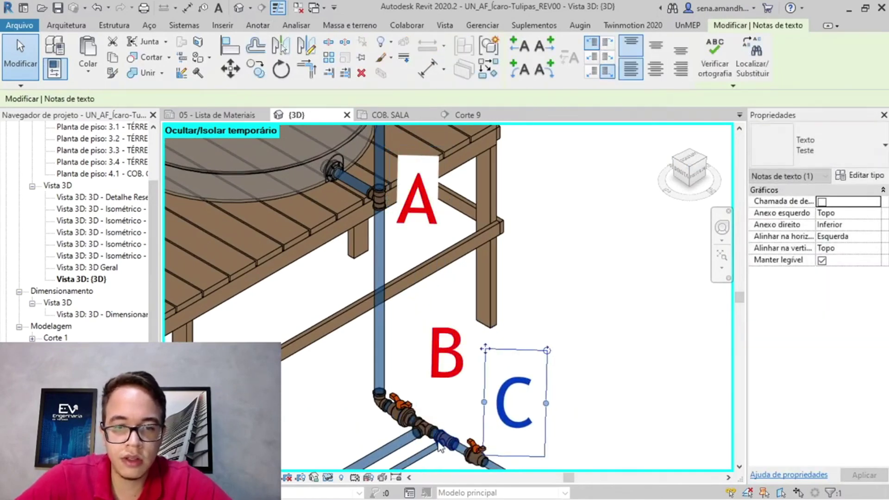
Copy the C label and paste it beside the elbow at the top of the bathroom's vertical drop
{"action": "key", "text": "ctrl+c"}
{"action": "key", "text": "ctrl+v"}
{"action": "scroll", "coordinate": [554, 356], "scroll_direction": "down", "scroll_amount": 5}
{"action": "middle_click_drag", "start_coordinate": [558, 359], "coordinate": [329, 233]}
{"action": "scroll", "coordinate": [517, 351], "scroll_direction": "up", "scroll_amount": 5}
{"action": "left_click", "coordinate": [618, 346]}
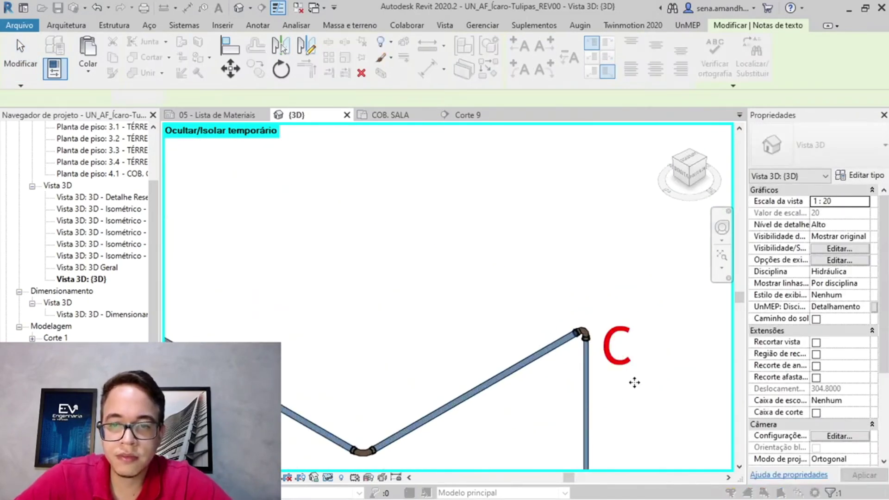
{"action": "left_click", "coordinate": [637, 413]}
Paste two more copies of the C label, one below the shower branch's tee and one above the electric shower
{"action": "scroll", "coordinate": [637, 413], "scroll_direction": "down", "scroll_amount": 5}
{"action": "scroll", "coordinate": [575, 439], "scroll_direction": "up", "scroll_amount": 5}
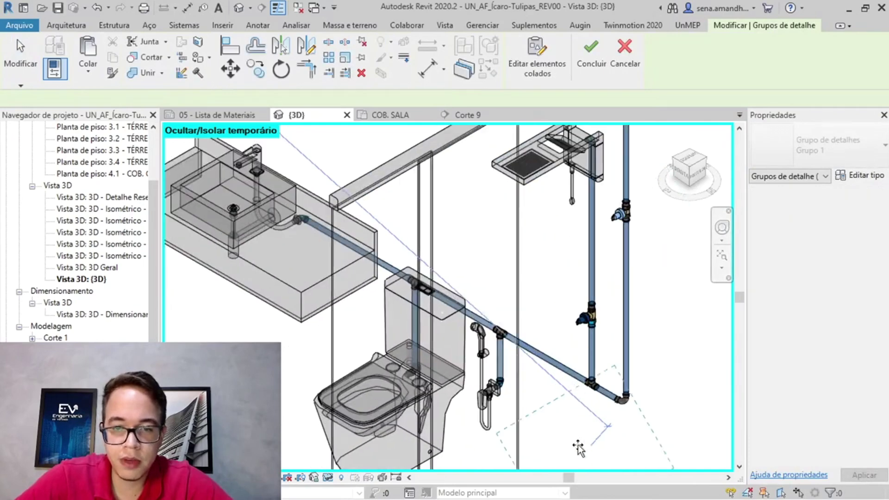
{"action": "key", "text": "ctrl+v"}
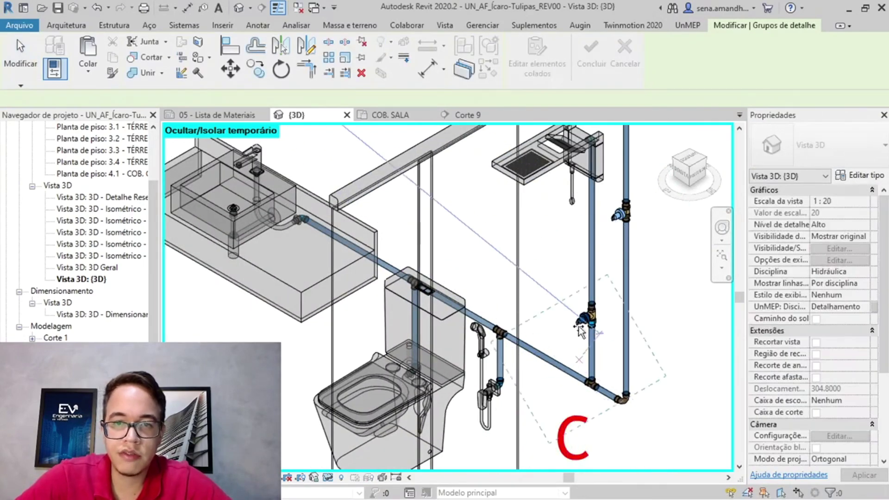
{"action": "middle_click_drag", "start_coordinate": [579, 316], "coordinate": [566, 435]}
{"action": "left_click", "coordinate": [552, 242]}
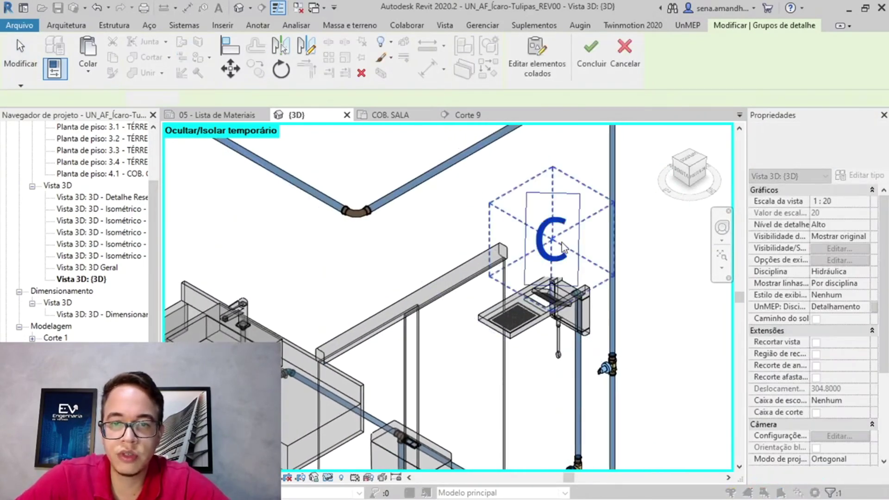
Change the label above the electric shower to F and the label beside the top elbow to D
{"action": "double_click", "coordinate": [564, 244]}
{"action": "type", "text": "F"}
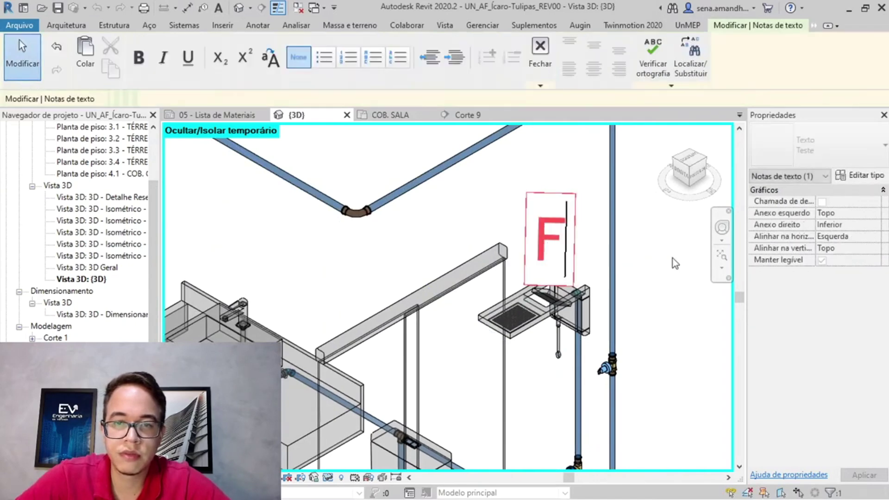
{"action": "middle_click_drag", "start_coordinate": [630, 193], "coordinate": [601, 431]}
{"action": "double_click", "coordinate": [601, 309]}
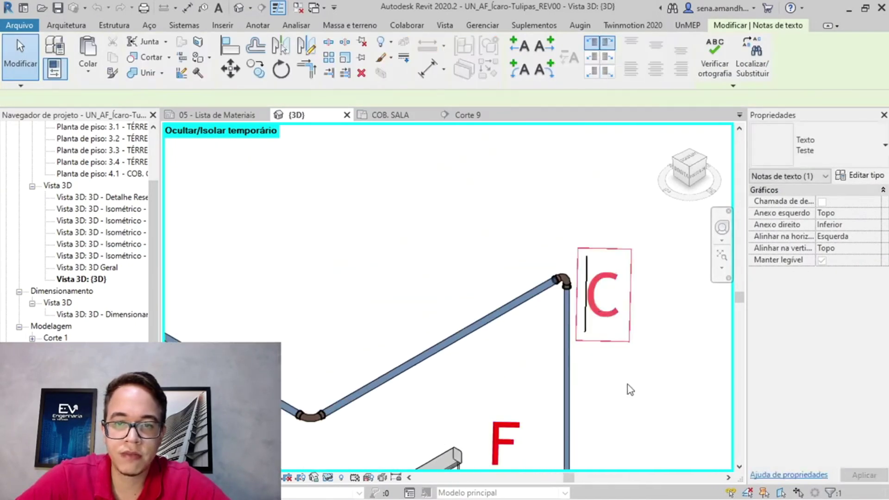
{"action": "type", "text": "D"}
{"action": "double_click", "coordinate": [602, 305]}
{"action": "type", "text": "D"}
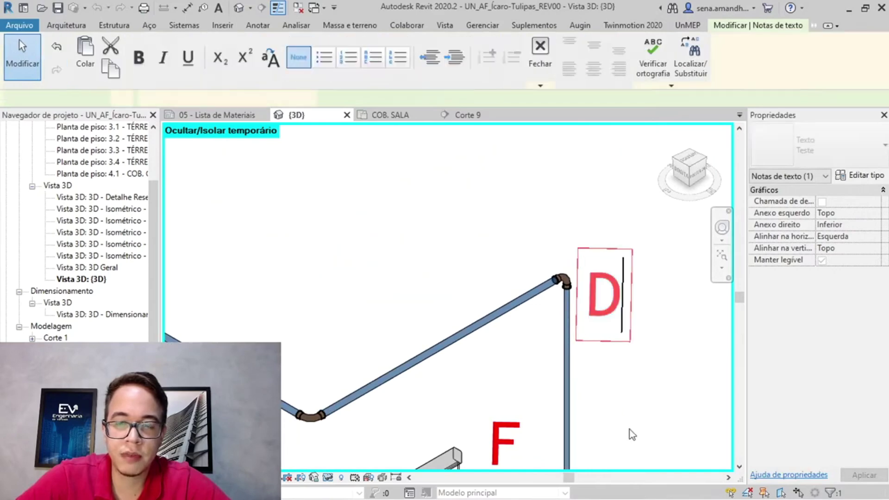
{"action": "left_click", "coordinate": [636, 429]}
{"action": "left_click", "coordinate": [637, 429]}
Change the label below the shower branch's tee to E
{"action": "middle_click_drag", "start_coordinate": [655, 377], "coordinate": [498, 435]}
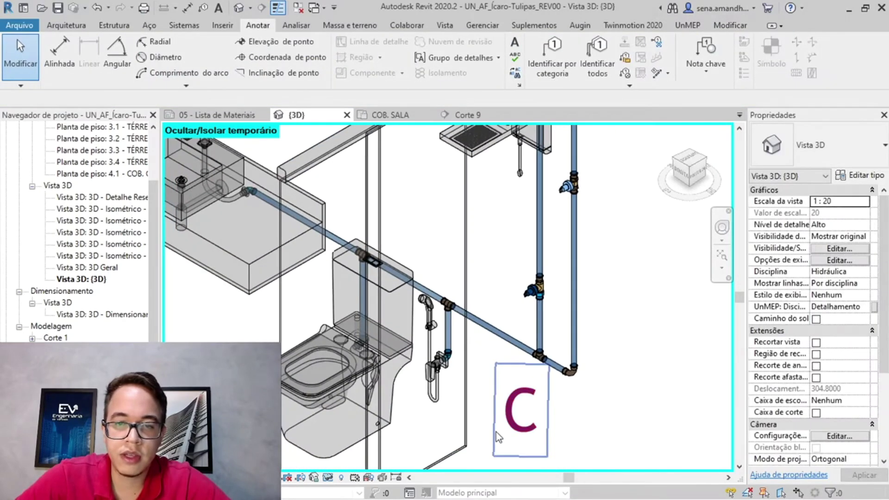
{"action": "double_click", "coordinate": [529, 409]}
{"action": "type", "text": "E"}
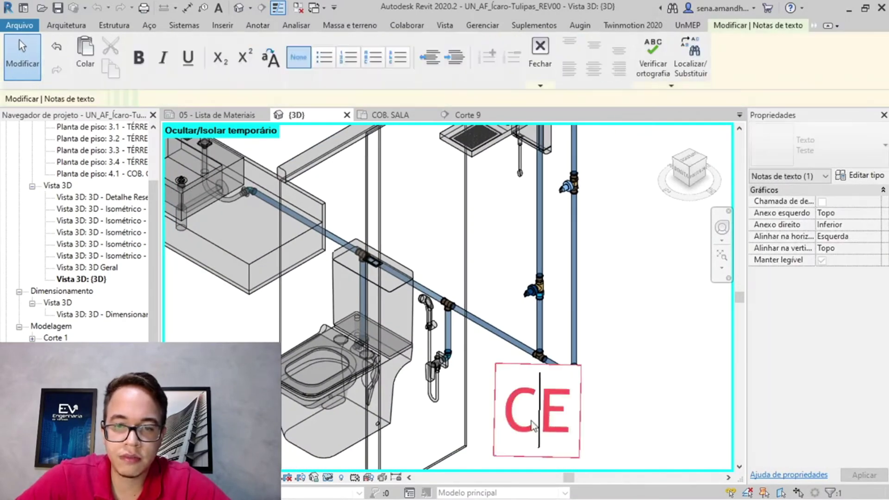
{"action": "double_click", "coordinate": [529, 410]}
{"action": "type", "text": "E"}
{"action": "left_click", "coordinate": [610, 404]}
{"action": "left_click", "coordinate": [632, 375]}
Examine labels A, B and C along the pipe from the water tank to the start of the long horizontal run
{"action": "scroll", "coordinate": [633, 374], "scroll_direction": "down", "scroll_amount": 2}
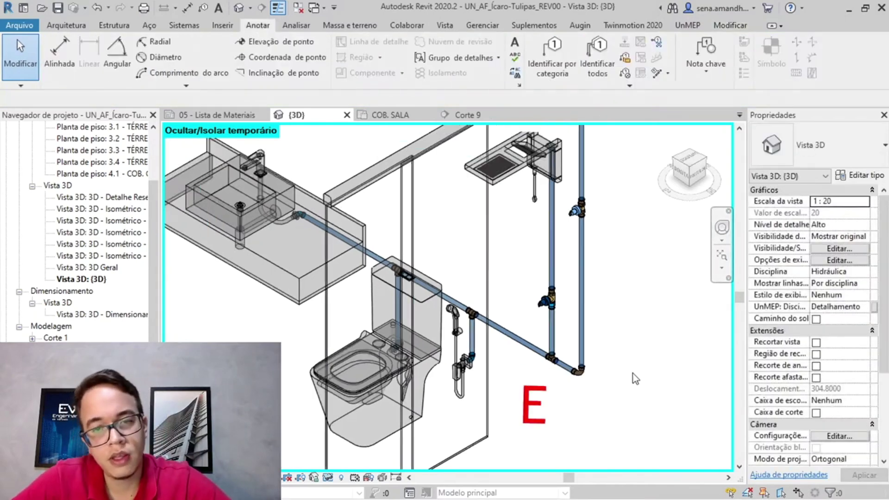
{"action": "middle_click_drag", "start_coordinate": [454, 279], "coordinate": [642, 432]}
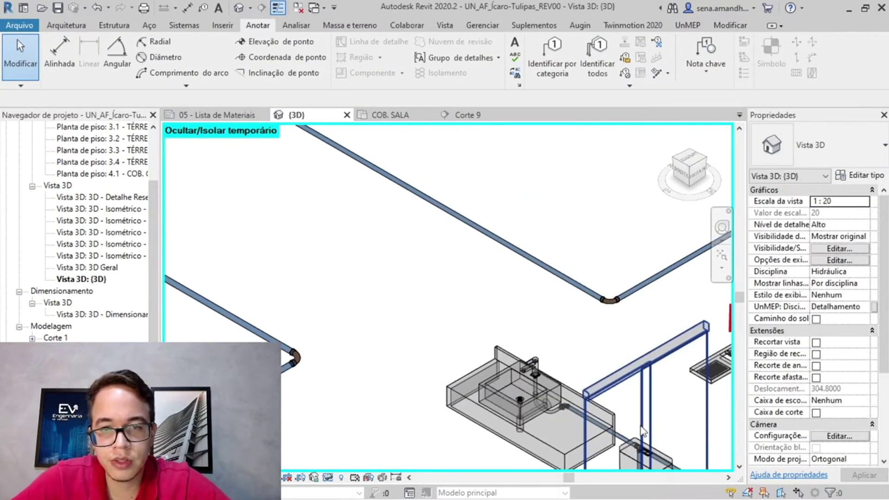
{"action": "scroll", "coordinate": [525, 313], "scroll_direction": "down", "scroll_amount": 3}
{"action": "scroll", "coordinate": [524, 312], "scroll_direction": "down", "scroll_amount": 2}
{"action": "middle_click_drag", "start_coordinate": [524, 312], "coordinate": [449, 373]}
{"action": "scroll", "coordinate": [371, 231], "scroll_direction": "up", "scroll_amount": 4}
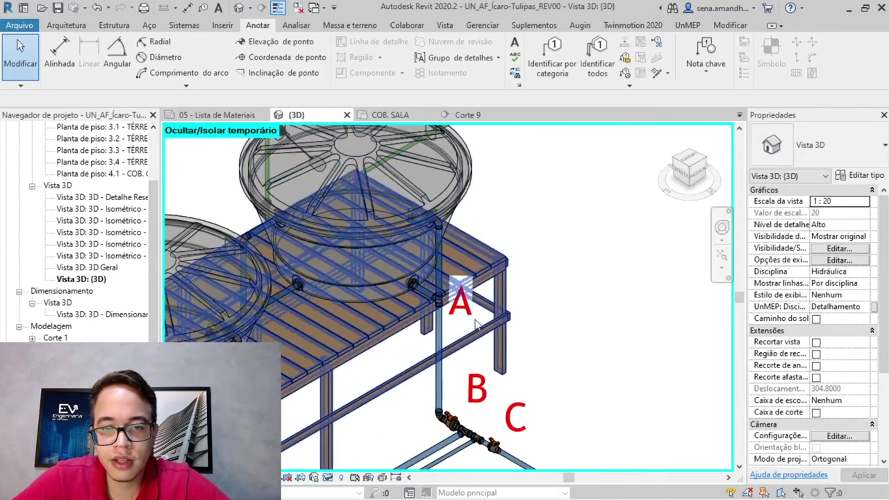
{"action": "scroll", "coordinate": [530, 354], "scroll_direction": "down", "scroll_amount": 1}
{"action": "scroll", "coordinate": [533, 337], "scroll_direction": "down", "scroll_amount": 1}
{"action": "scroll", "coordinate": [533, 337], "scroll_direction": "down", "scroll_amount": 1}
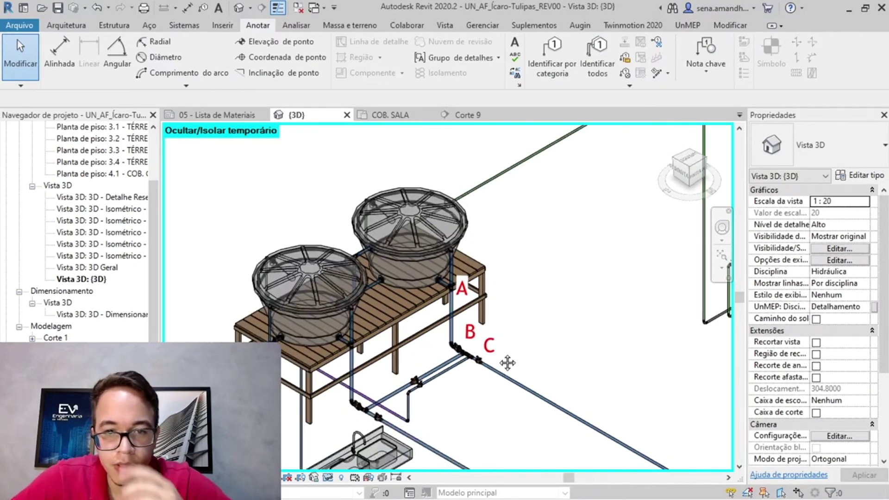
{"action": "middle_click_drag", "start_coordinate": [510, 362], "coordinate": [466, 302]}
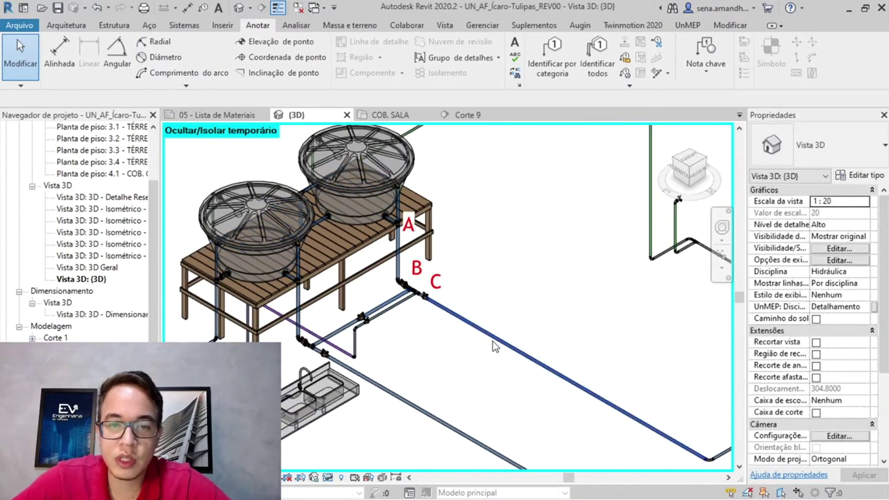
Follow run C-D to the bathroom and examine labels D, E and F around the shower branch
{"action": "middle_click_drag", "start_coordinate": [574, 362], "coordinate": [392, 248]}
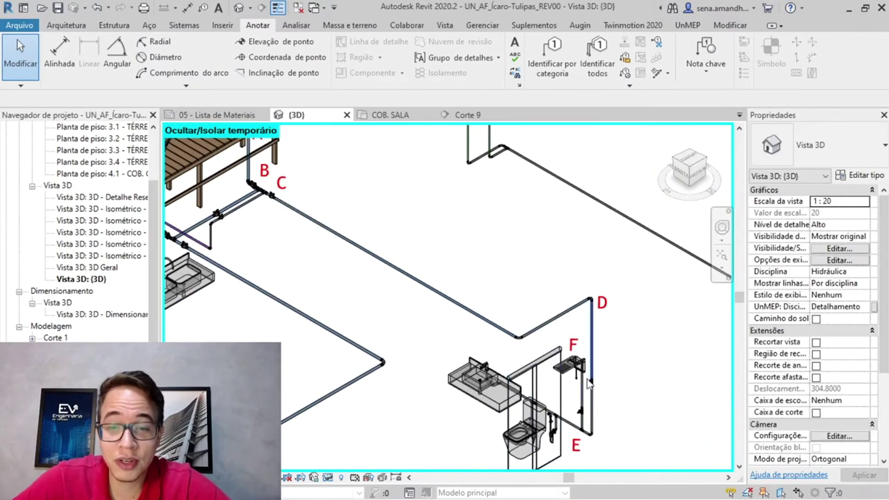
{"action": "scroll", "coordinate": [589, 384], "scroll_direction": "up", "scroll_amount": 4}
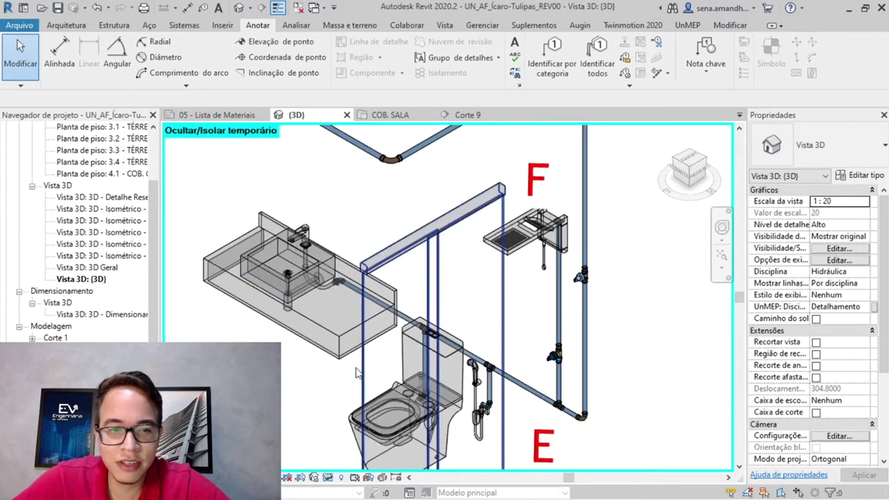
{"action": "scroll", "coordinate": [416, 363], "scroll_direction": "down", "scroll_amount": 2}
{"action": "left_click", "coordinate": [393, 321]}
{"action": "middle_click_drag", "start_coordinate": [370, 308], "coordinate": [401, 326]}
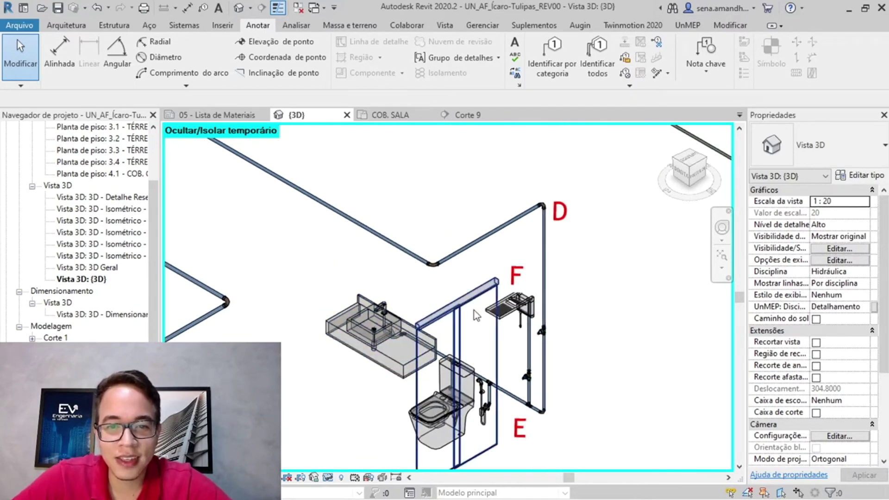
{"action": "scroll", "coordinate": [474, 311], "scroll_direction": "down", "scroll_amount": 3}
{"action": "middle_click_drag", "start_coordinate": [344, 267], "coordinate": [402, 301]}
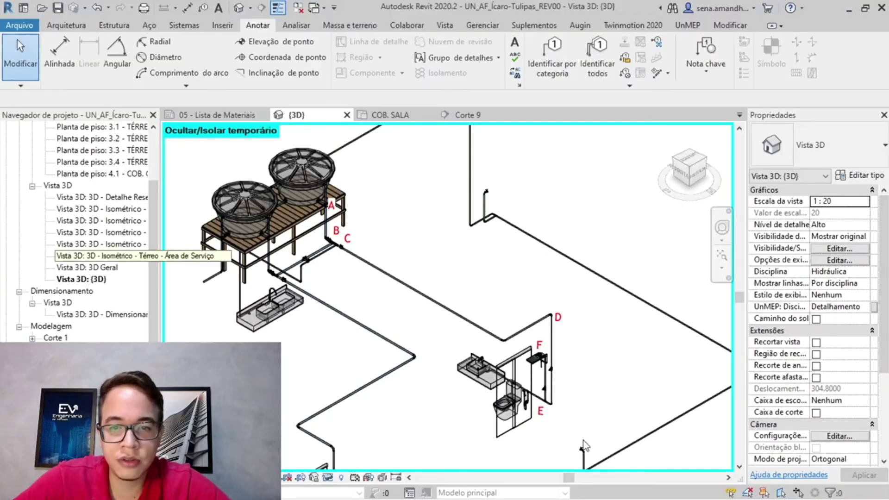
{"action": "scroll", "coordinate": [551, 419], "scroll_direction": "up", "scroll_amount": 3}
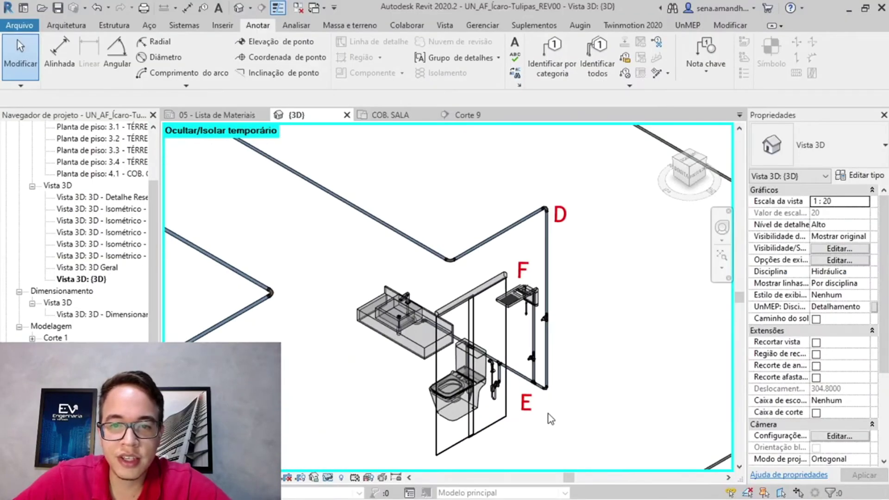
{"action": "scroll", "coordinate": [550, 417], "scroll_direction": "up", "scroll_amount": 2}
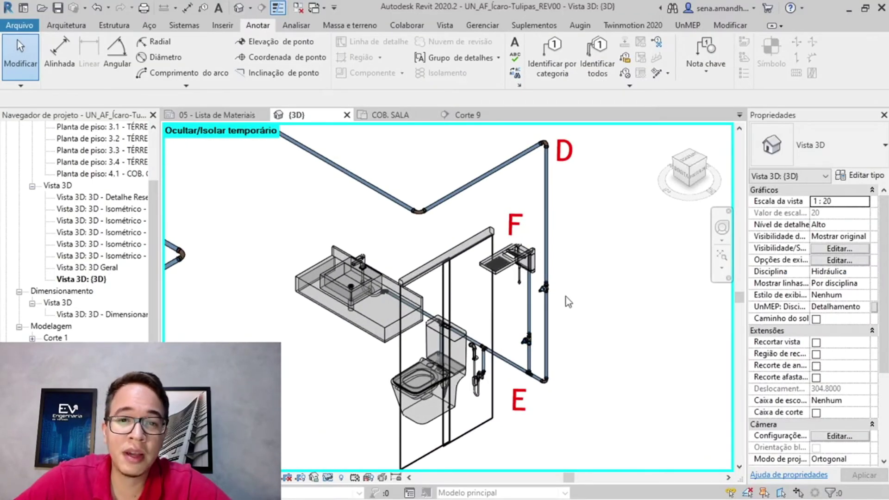
{"action": "scroll", "coordinate": [596, 276], "scroll_direction": "up", "scroll_amount": 2}
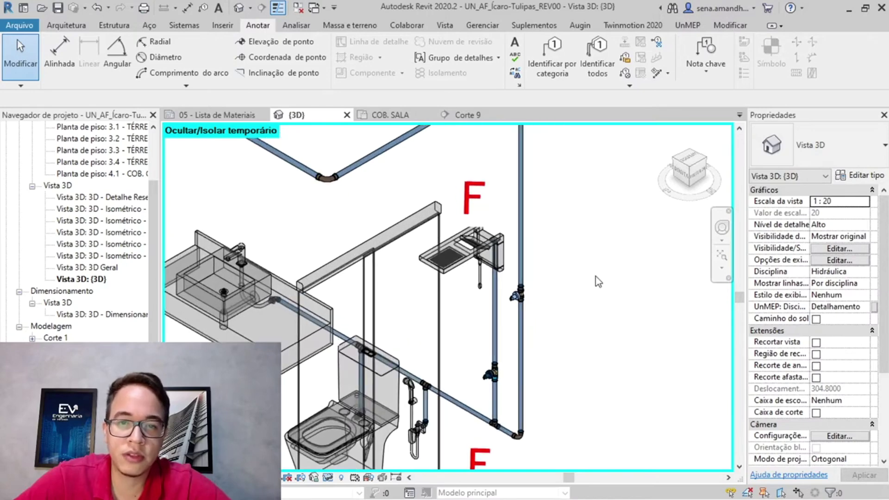
Select the electric shower fixture and check its relative weight in its properties
{"action": "left_click", "coordinate": [456, 261]}
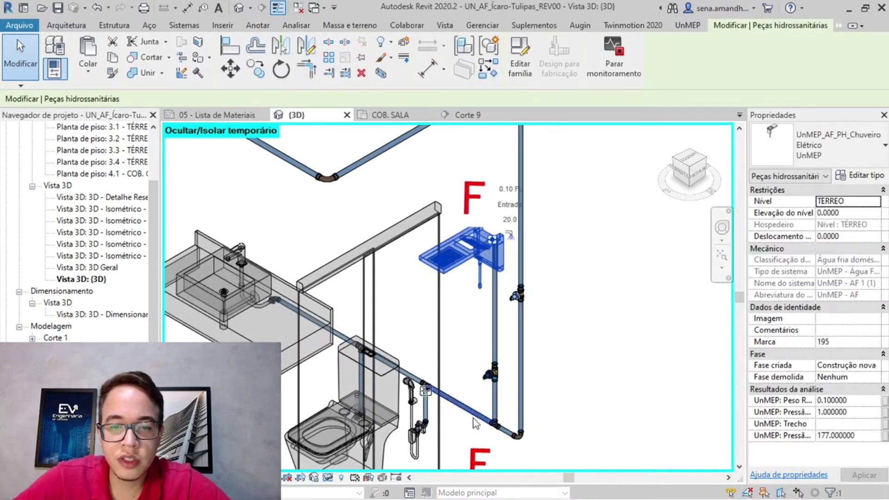
{"action": "middle_click_drag", "start_coordinate": [528, 366], "coordinate": [533, 344]}
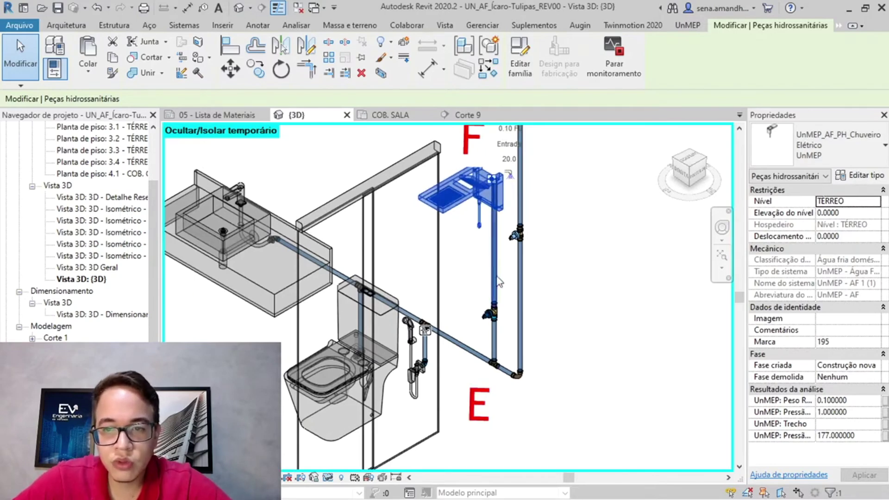
{"action": "scroll", "coordinate": [570, 250], "scroll_direction": "up", "scroll_amount": 5}
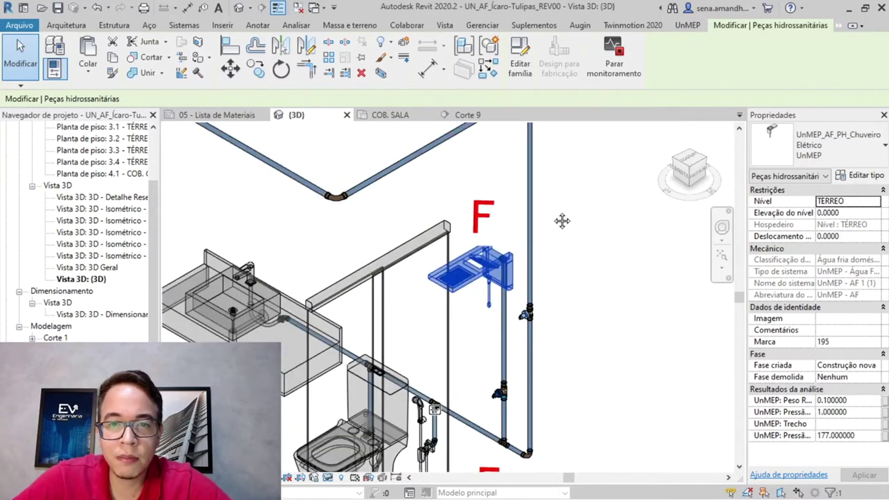
Switch to the Excel sizing spreadsheet and, for section E-F, enter 0,1 as the sum of weights and 25 as the adopted DN
{"action": "key", "text": "alt+Tab"}
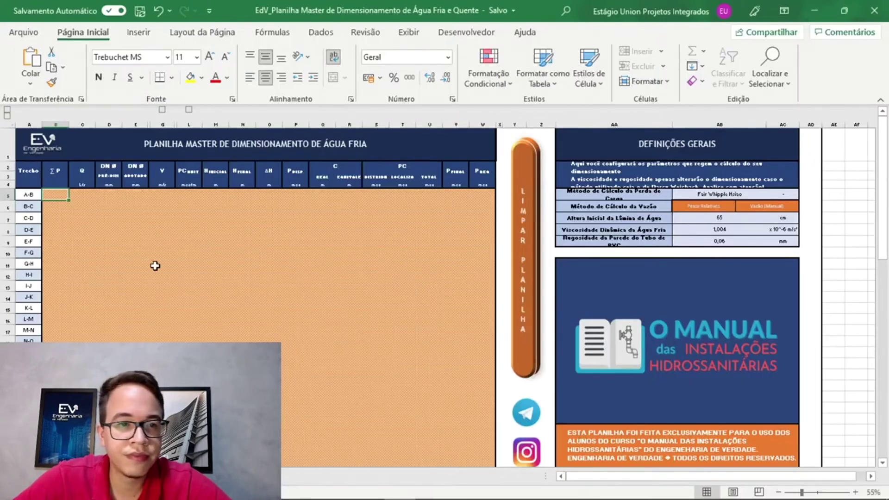
{"action": "type", "text": "0,1"}
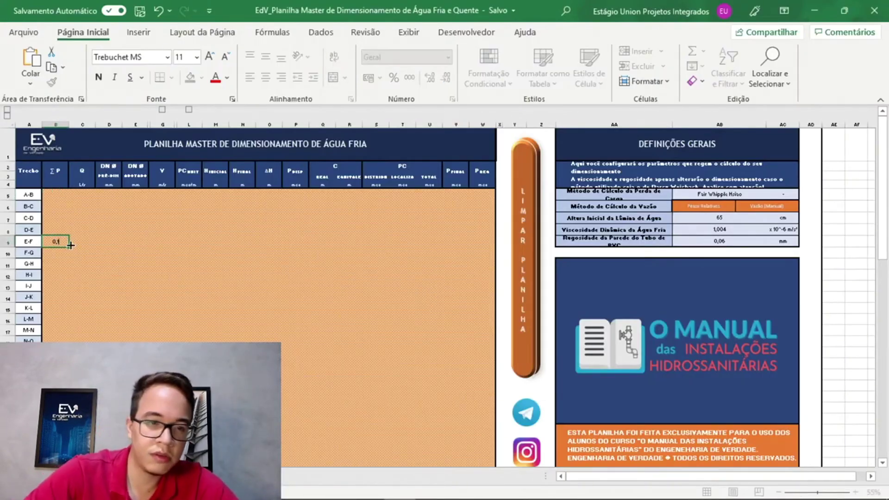
{"action": "key", "text": "Return"}
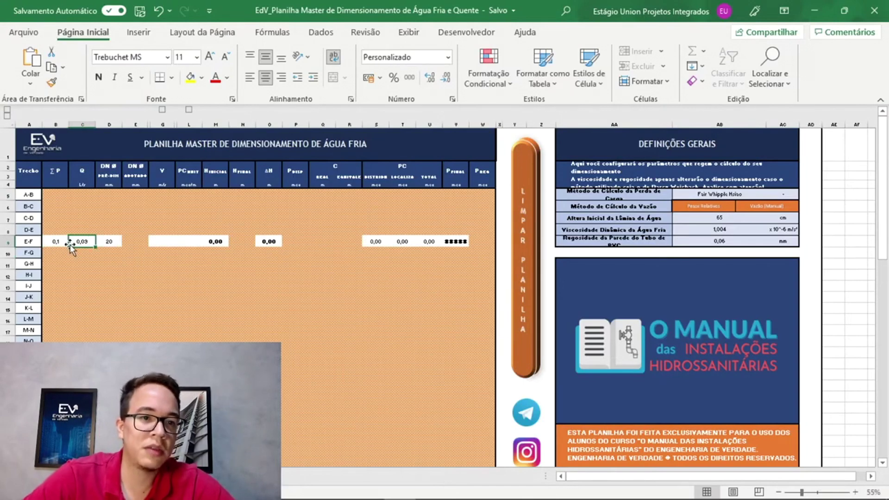
{"action": "type", "text": "25"}
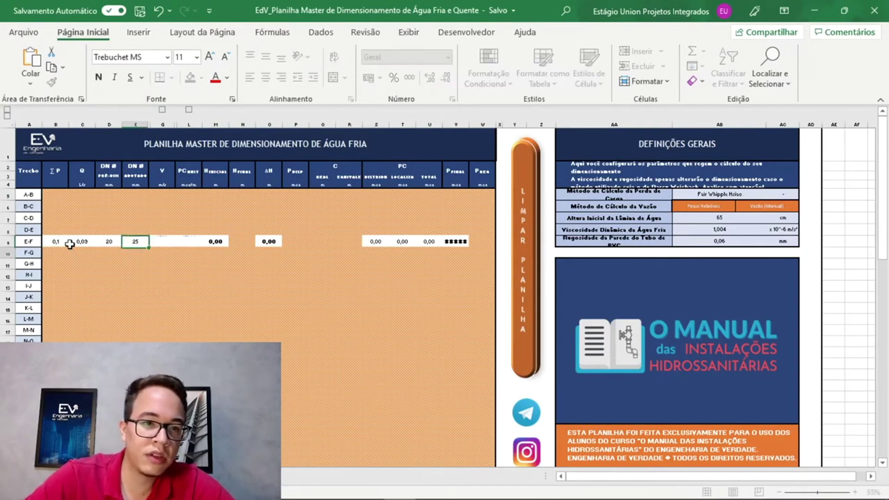
{"action": "key", "text": "Return"}
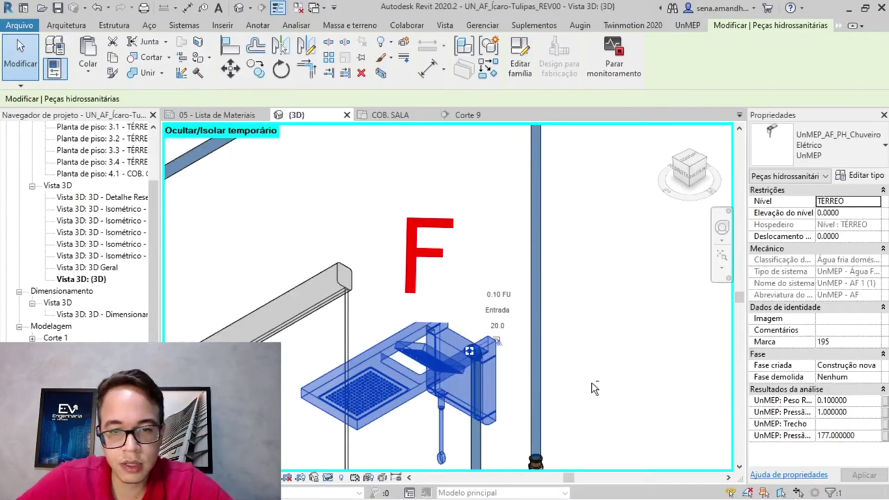
Check the elevation of the elbow feeding the shower in Revit and enter 2,1 as section E-F's final height in the Excel spreadsheet
{"action": "middle_click_drag", "start_coordinate": [595, 388], "coordinate": [501, 245], "text": "shift"}
{"action": "key", "text": "Escape"}
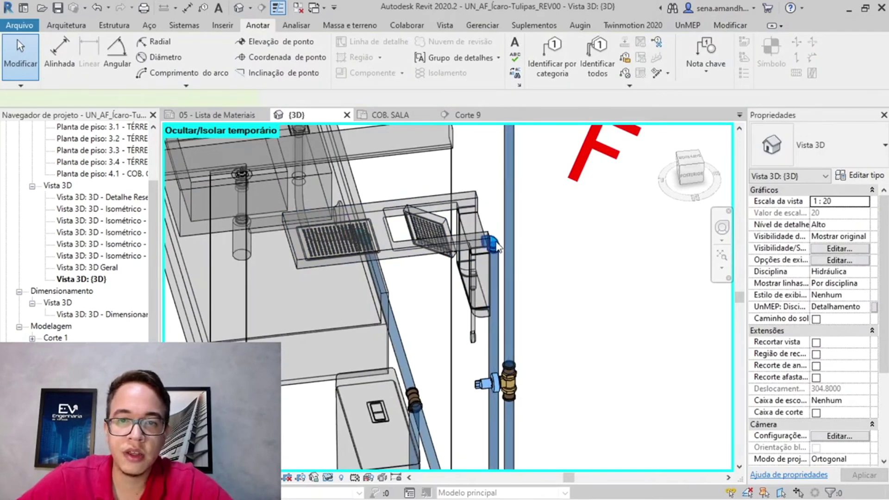
{"action": "left_click", "coordinate": [498, 248]}
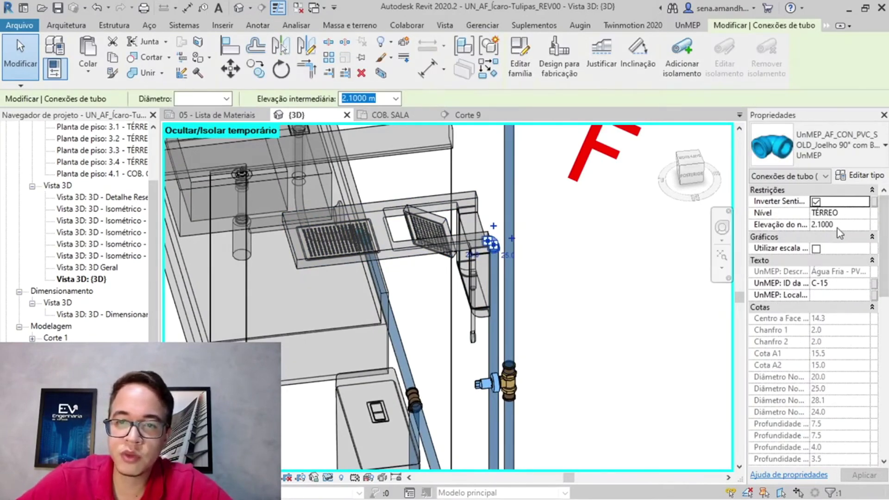
{"action": "key", "text": "alt+Tab"}
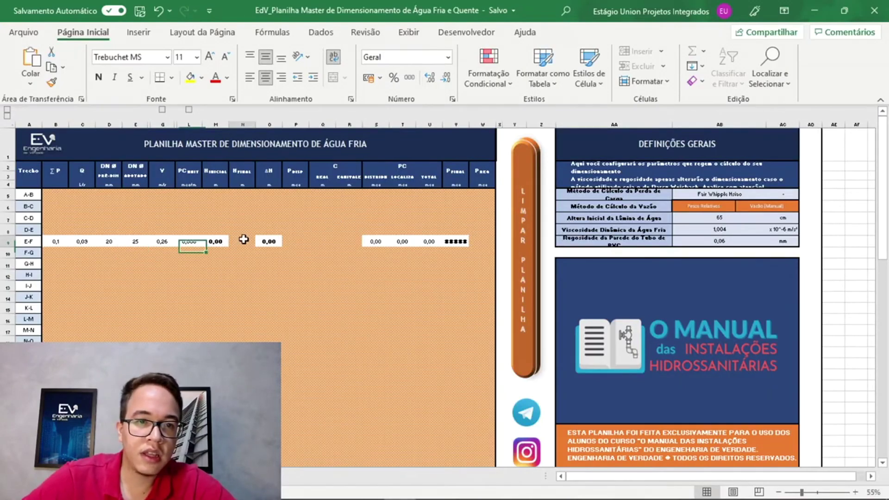
{"action": "left_click", "coordinate": [244, 239]}
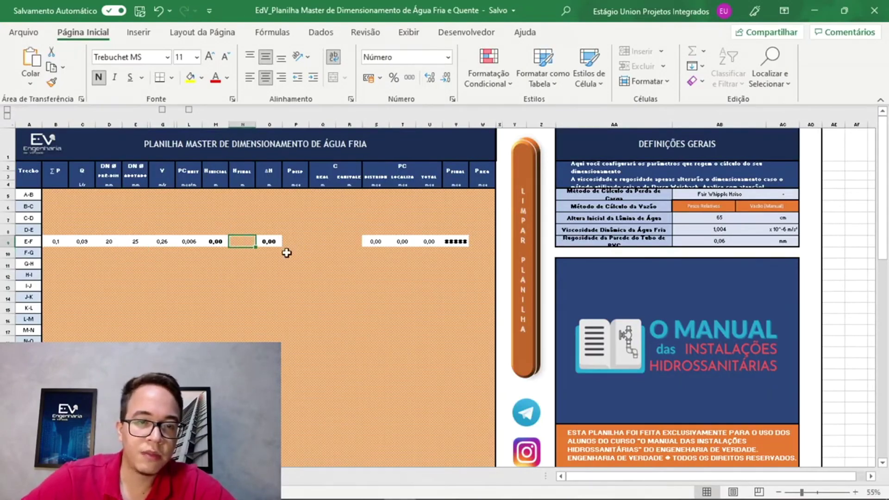
{"action": "type", "text": "2,1"}
{"action": "key", "text": "Return"}
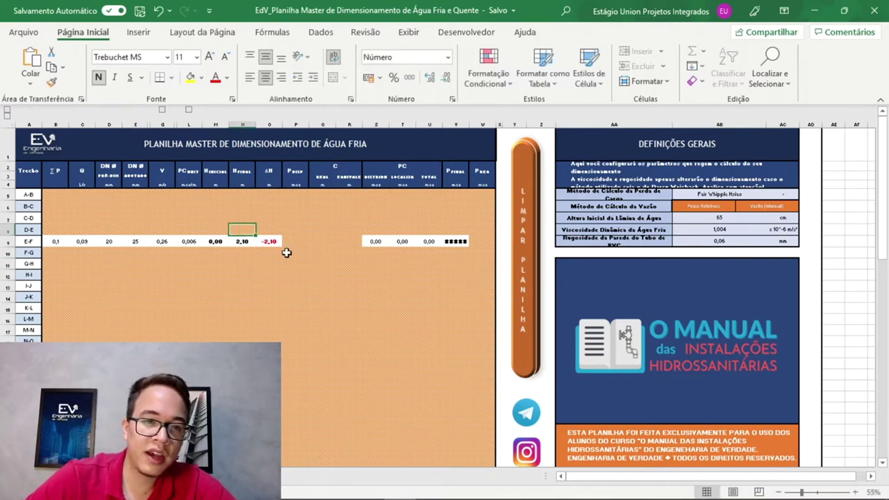
Check the length of the vertical pipe above the shower valve in Revit and enter 0,9436 as section E-F's real length in Excel
{"action": "key", "text": "alt+Tab"}
{"action": "scroll", "coordinate": [371, 315], "scroll_direction": "up", "scroll_amount": 5}
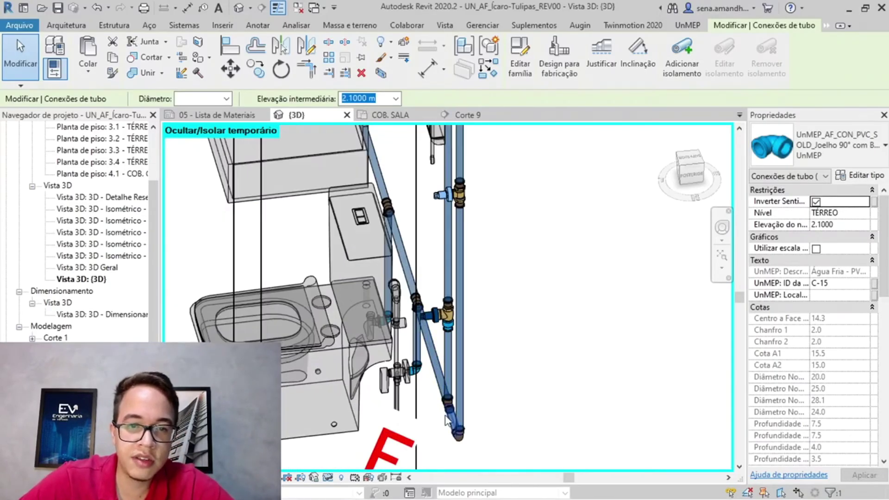
{"action": "middle_click_drag", "start_coordinate": [470, 288], "coordinate": [483, 413]}
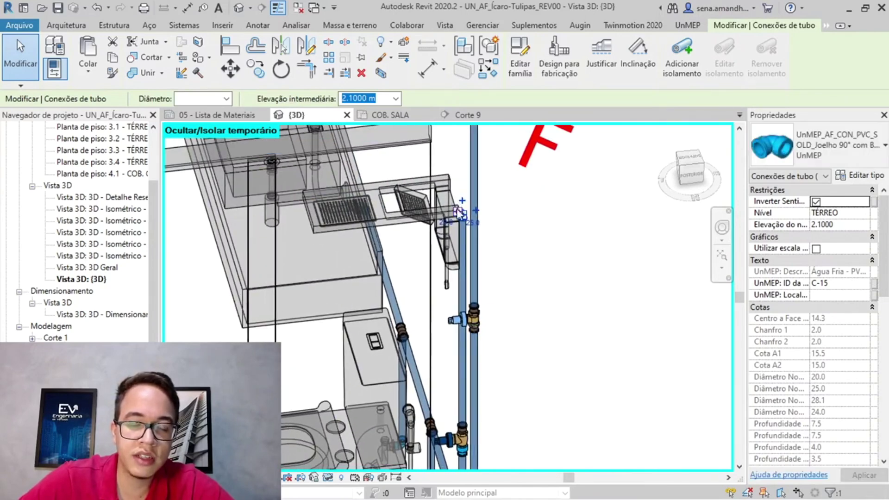
{"action": "left_click", "coordinate": [513, 305]}
{"action": "key", "text": "alt+Tab"}
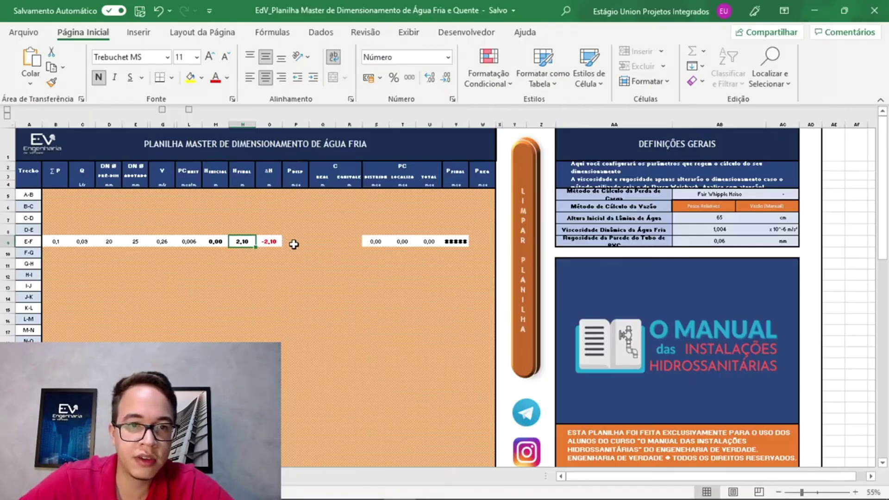
{"action": "left_click", "coordinate": [323, 241]}
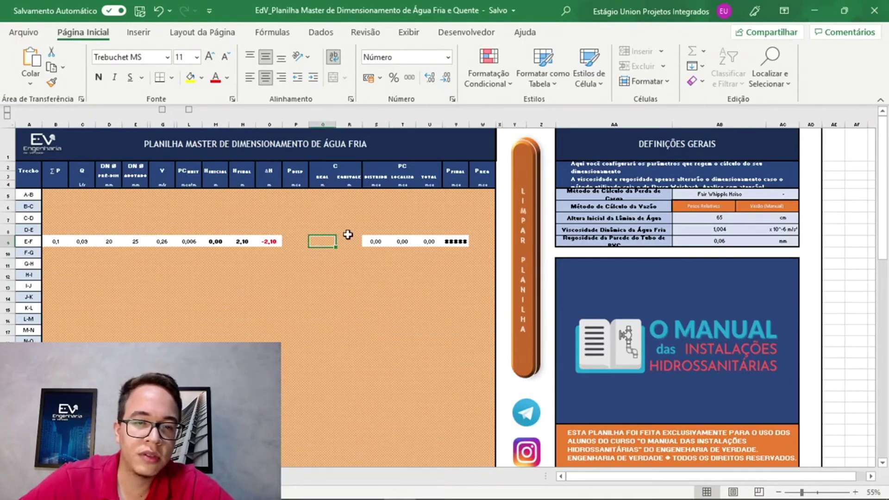
{"action": "key", "text": "alt+Tab"}
{"action": "middle_click_drag", "start_coordinate": [497, 293], "coordinate": [523, 296], "text": "shift"}
{"action": "left_click", "coordinate": [465, 346]}
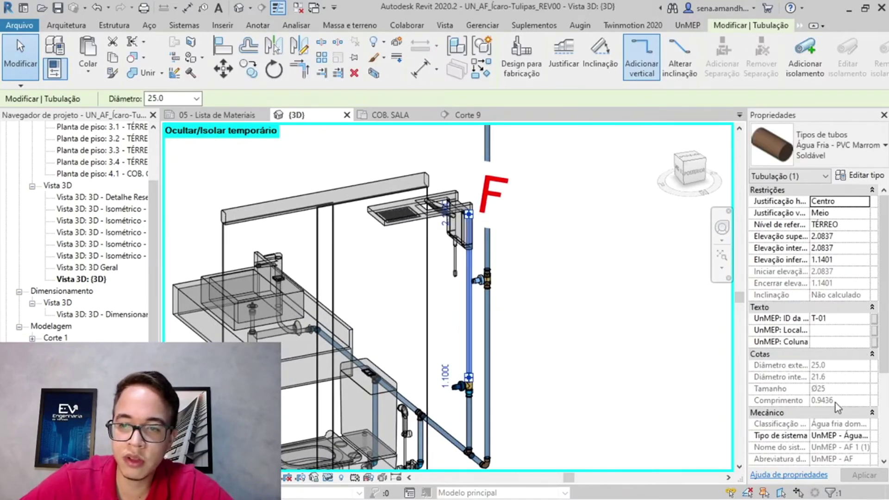
{"action": "key", "text": "alt+Tab"}
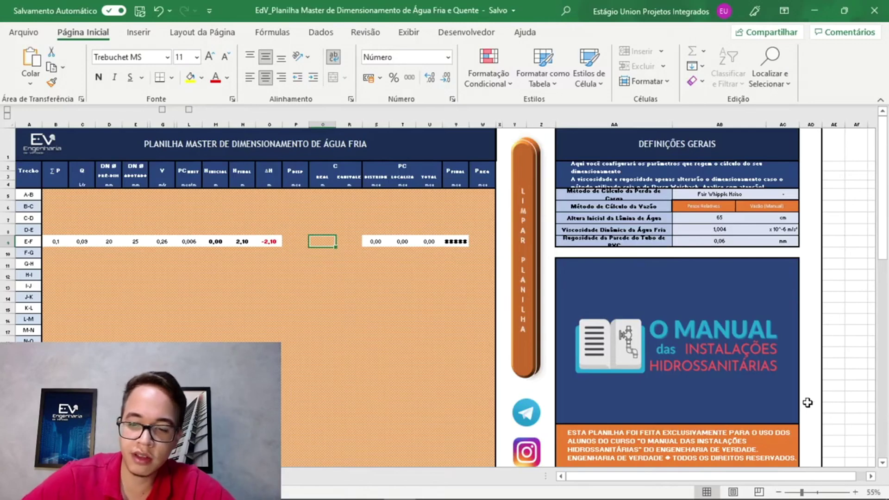
{"action": "type", "text": ",034"}
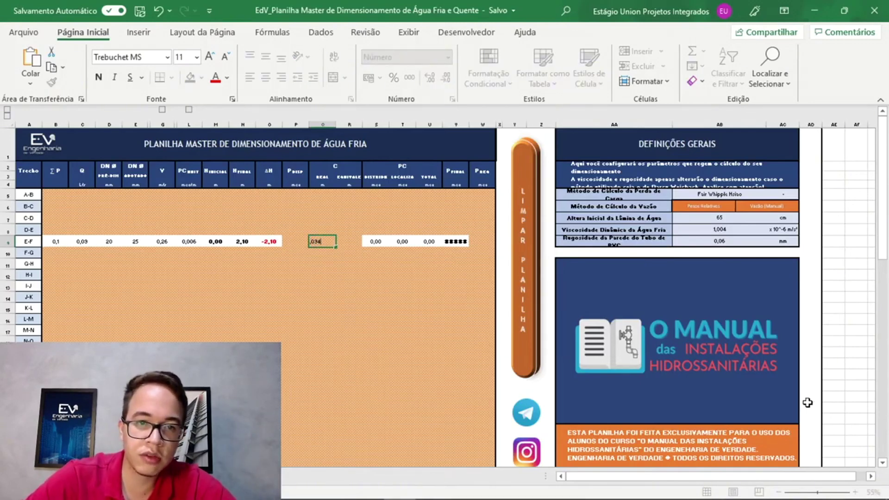
{"action": "key", "text": "alt+Tab"}
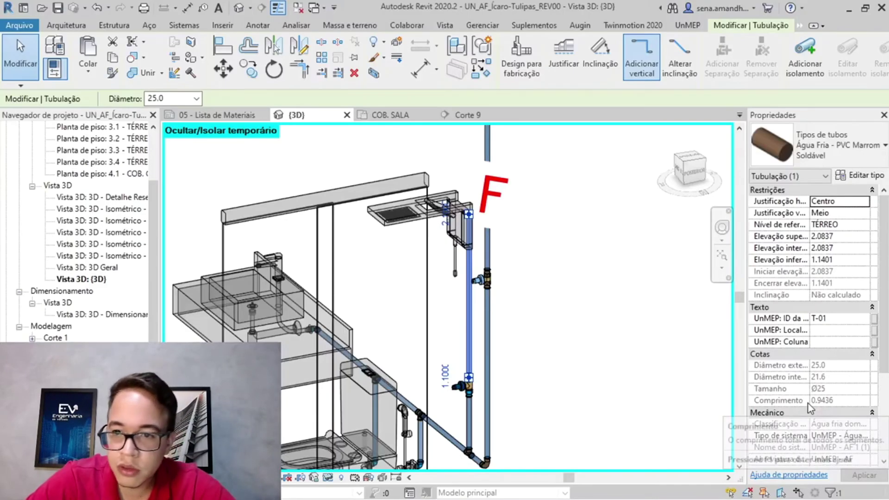
{"action": "key", "text": "alt+Tab"}
{"action": "key", "text": "Return"}
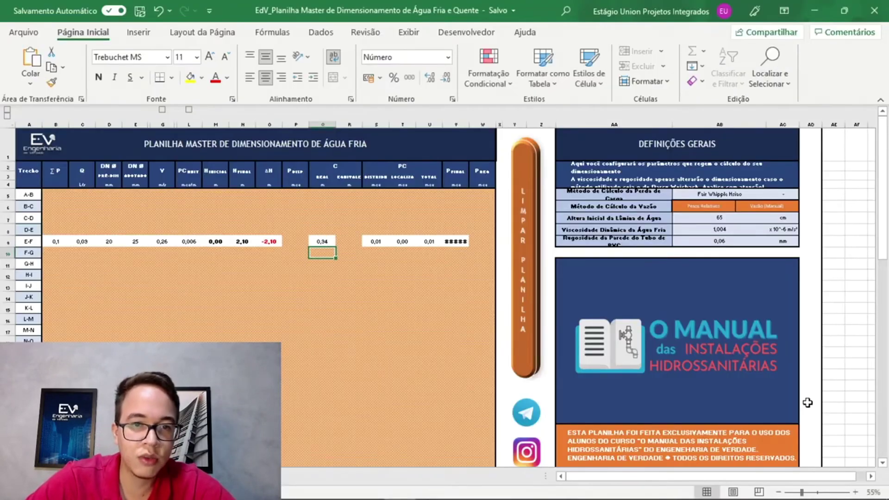
Check the length of the pipe below the shower valve in Revit and extend E-F's real length in Excel to =0,9436+0,340
{"action": "left_click", "coordinate": [348, 242]}
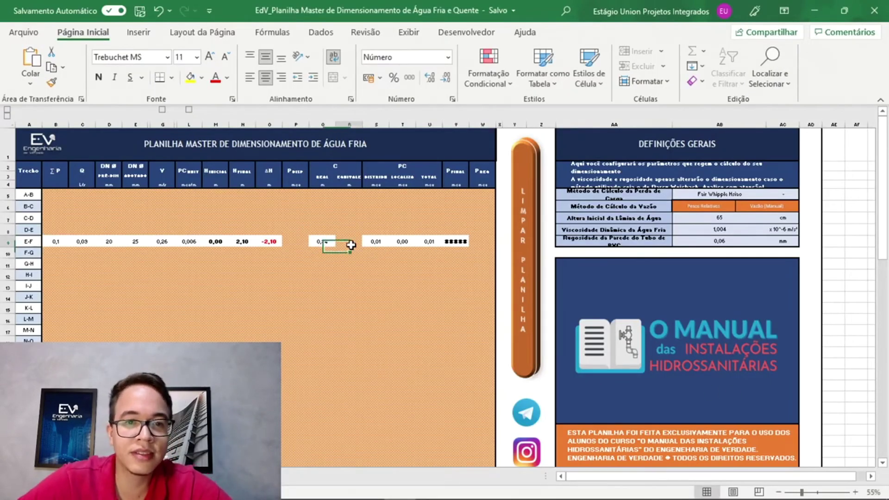
{"action": "key", "text": "alt+Tab"}
{"action": "left_click", "coordinate": [469, 415]}
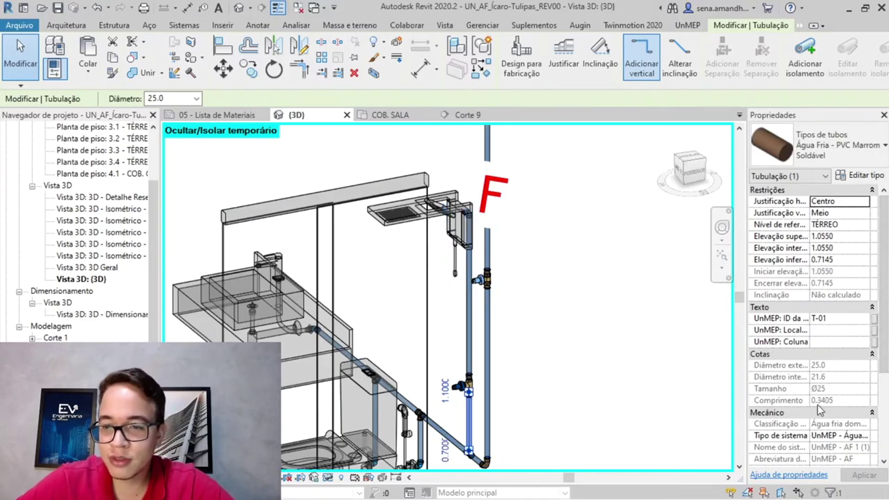
{"action": "key", "text": "alt+Tab"}
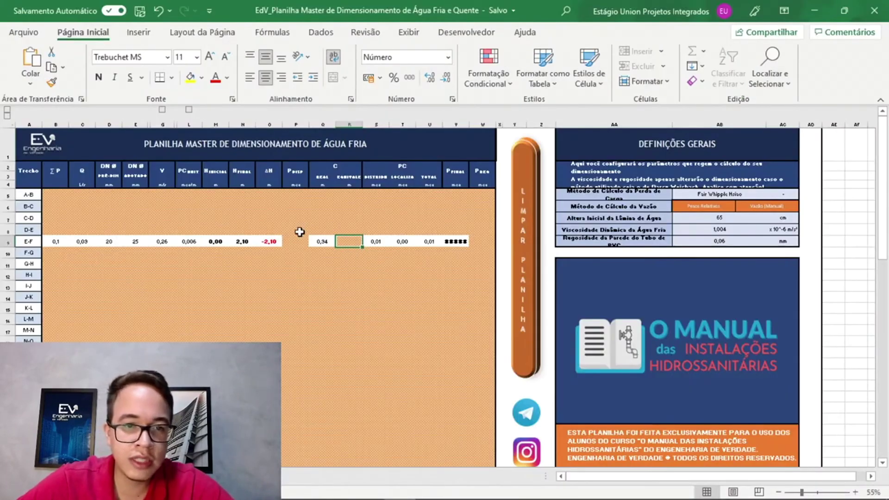
{"action": "left_click", "coordinate": [317, 238]}
{"action": "double_click", "coordinate": [318, 245]}
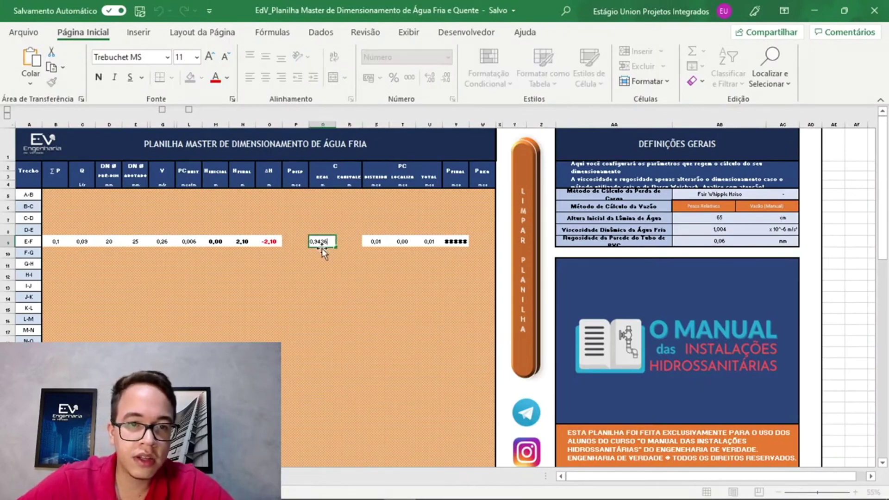
{"action": "type", "text": "="}
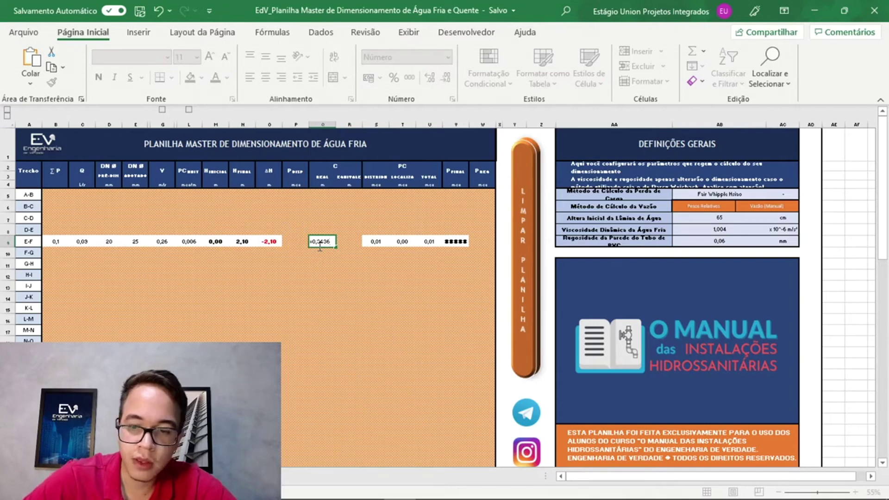
{"action": "type", "text": "+,340"}
{"action": "key", "text": "Return"}
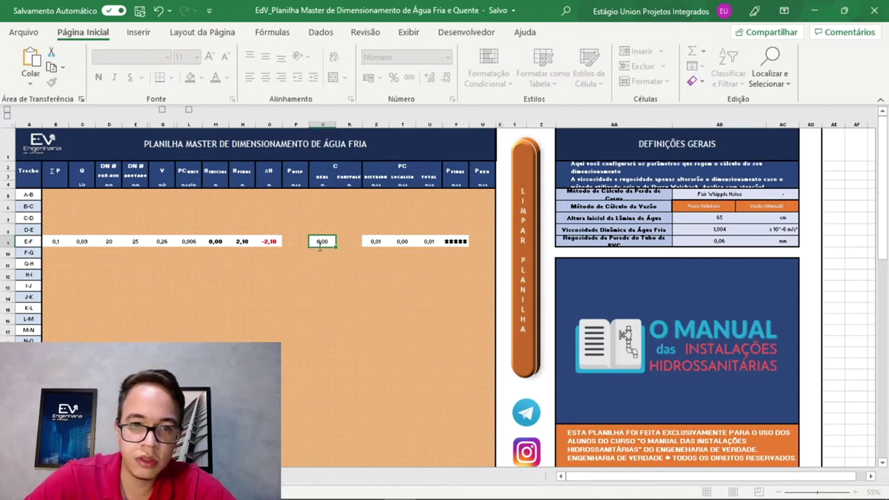
{"action": "left_click", "coordinate": [325, 242]}
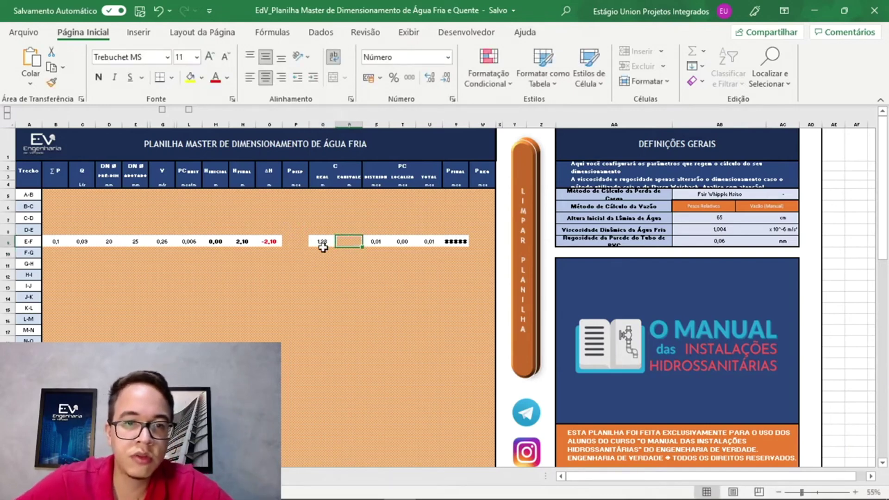
Look up the shower elbow's equivalent length in Revit and start section E-F's equivalent length formula in Excel with =1,37
{"action": "left_click", "coordinate": [349, 242]}
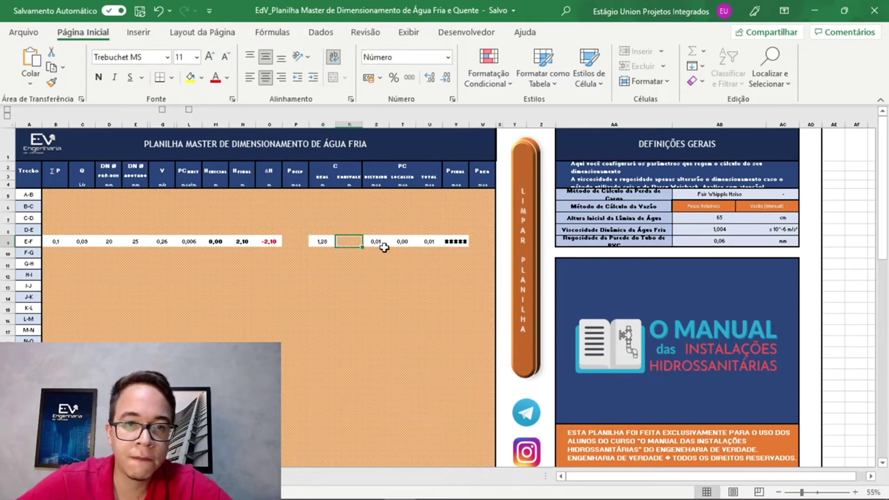
{"action": "scroll", "coordinate": [384, 248], "scroll_direction": "up", "scroll_amount": 3, "text": "ctrl"}
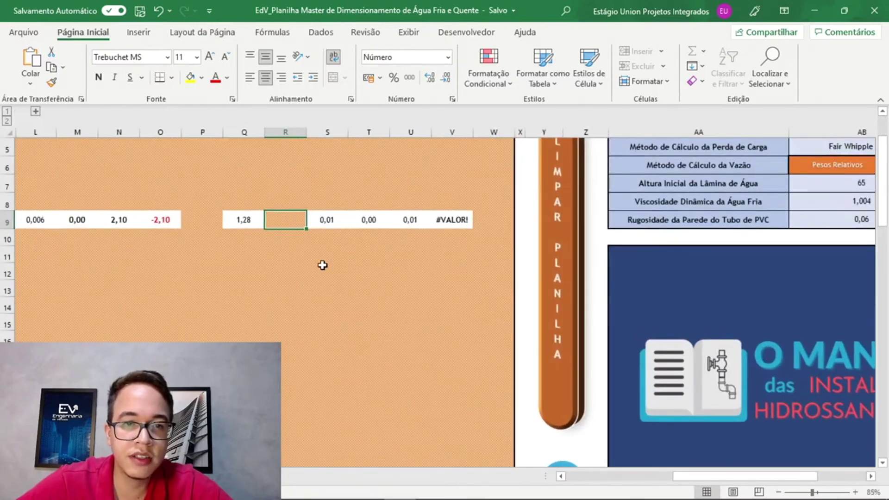
{"action": "scroll", "coordinate": [323, 265], "scroll_direction": "up", "scroll_amount": 1}
{"action": "scroll", "coordinate": [352, 274], "scroll_direction": "left", "scroll_amount": 2}
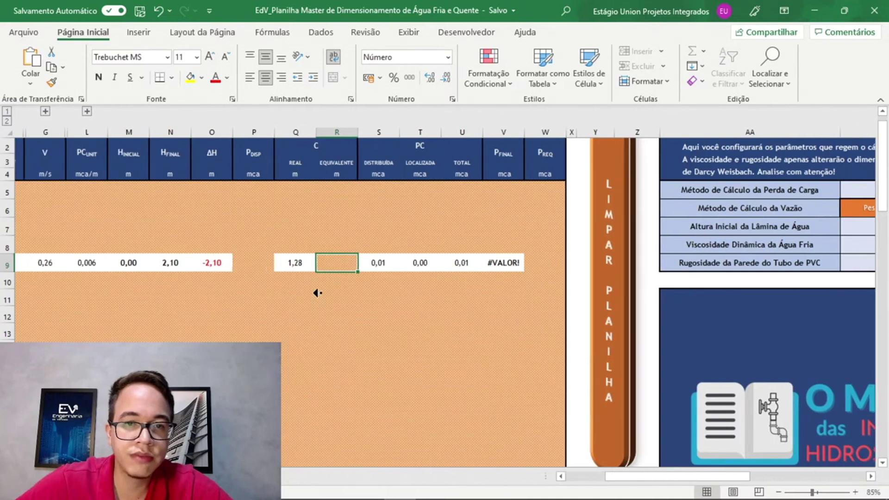
{"action": "key", "text": "alt+Tab"}
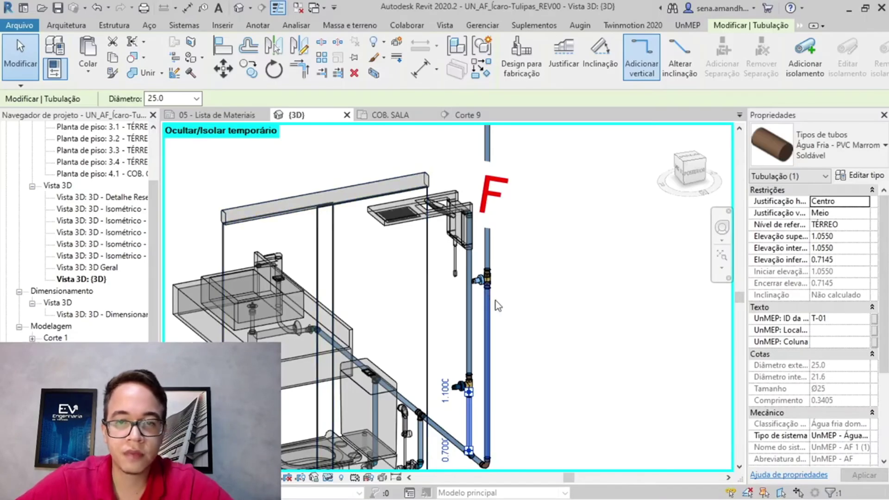
{"action": "middle_click_drag", "start_coordinate": [547, 391], "coordinate": [560, 331]}
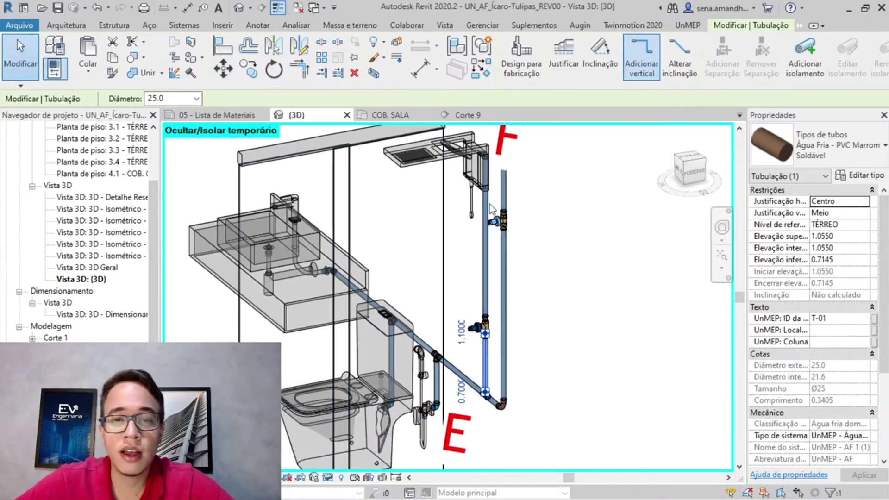
{"action": "mouse_move", "coordinate": [492, 209]}
{"action": "middle_mouse_down", "text": "shift"}
{"action": "mouse_move", "coordinate": [479, 182]}
{"action": "mouse_move", "coordinate": [476, 248]}
{"action": "mouse_move", "coordinate": [482, 200]}
{"action": "middle_mouse_up", "text": "shift"}
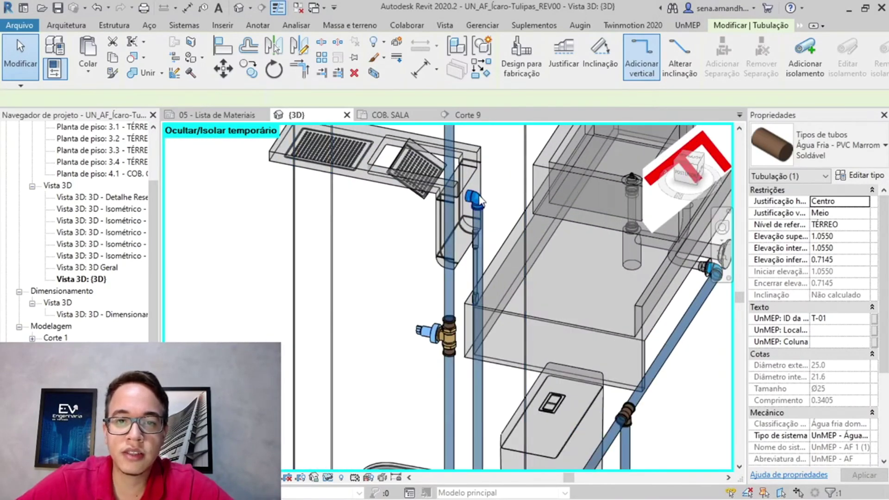
{"action": "left_click", "coordinate": [481, 200]}
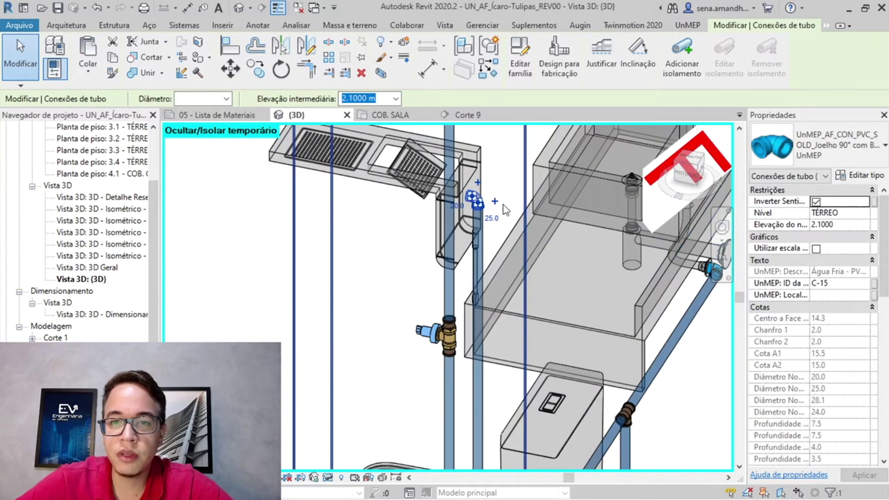
{"action": "scroll", "coordinate": [800, 278], "scroll_direction": "down", "scroll_amount": 5}
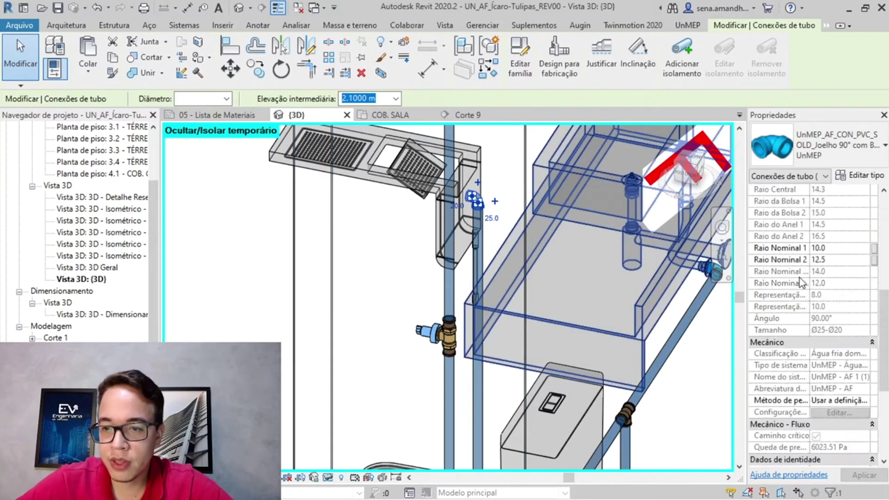
{"action": "scroll", "coordinate": [800, 278], "scroll_direction": "down", "scroll_amount": 6}
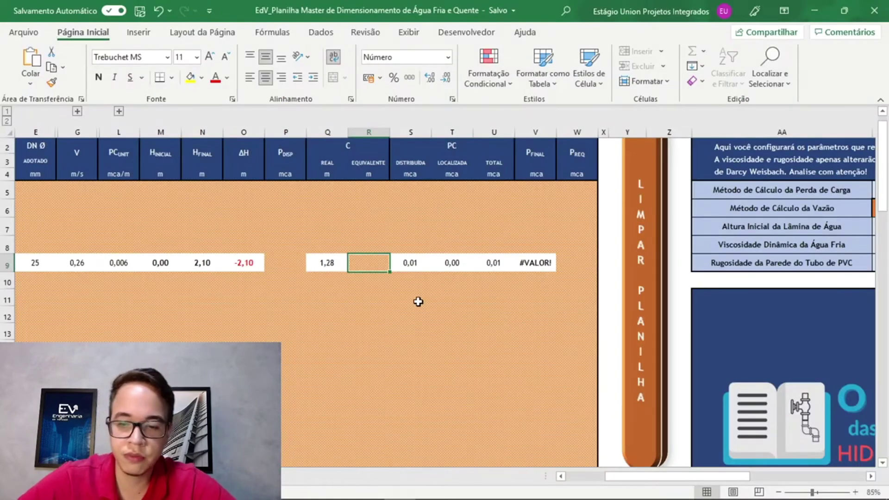
{"action": "type", "text": "=1,37"}
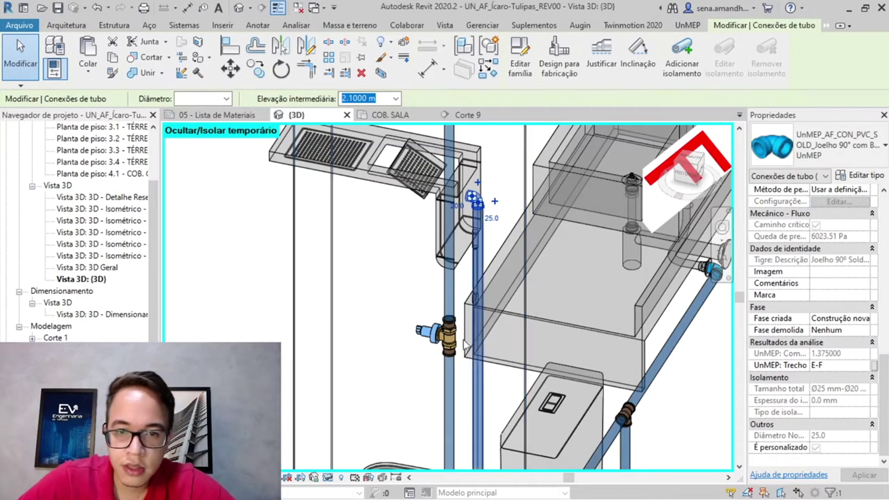
Look up the equivalent length in the type properties of the 25 mm pressure valve below the shower in Revit
{"action": "scroll", "coordinate": [478, 221], "scroll_direction": "down", "scroll_amount": 2}
{"action": "middle_click_drag", "start_coordinate": [479, 221], "coordinate": [479, 200]}
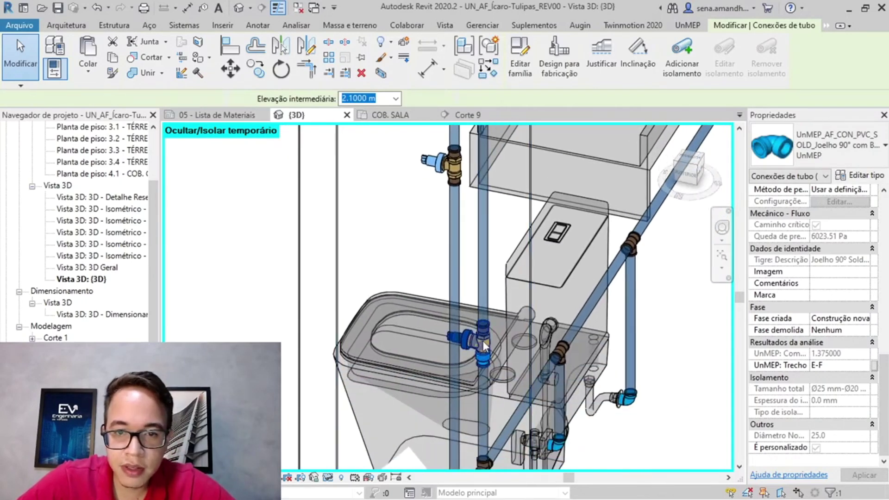
{"action": "left_click", "coordinate": [477, 345]}
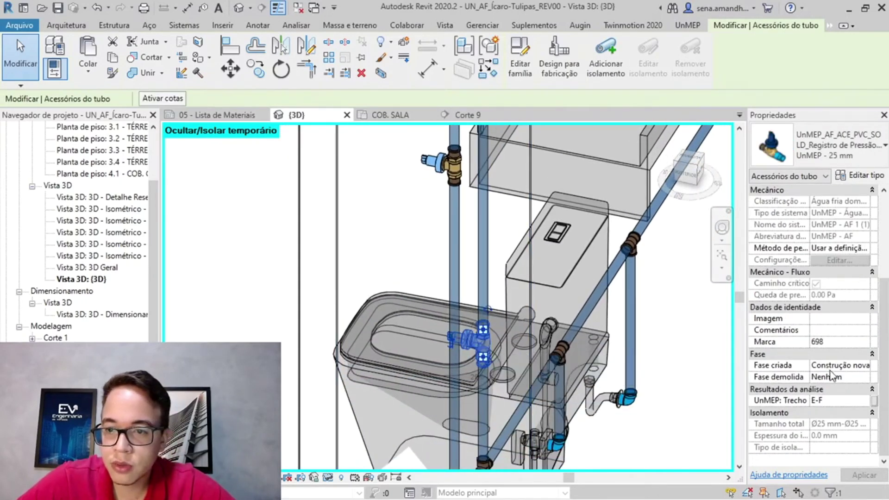
{"action": "scroll", "coordinate": [861, 362], "scroll_direction": "up", "scroll_amount": 5}
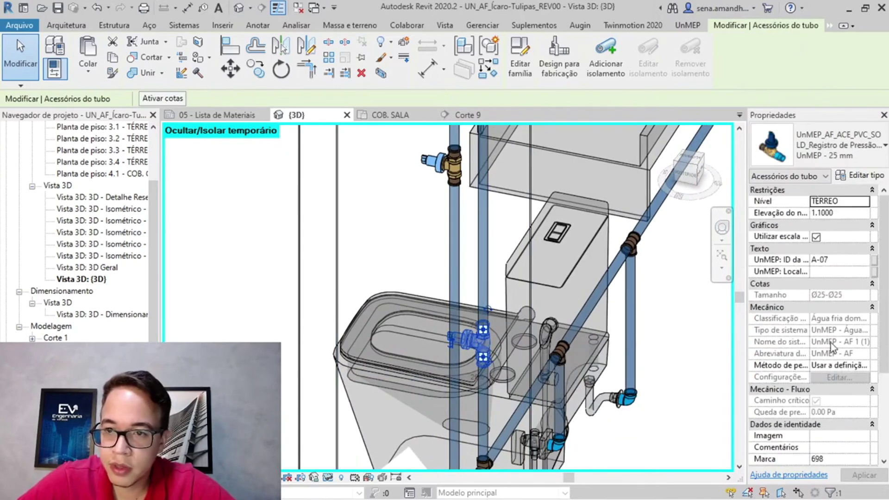
{"action": "scroll", "coordinate": [834, 347], "scroll_direction": "down", "scroll_amount": 5}
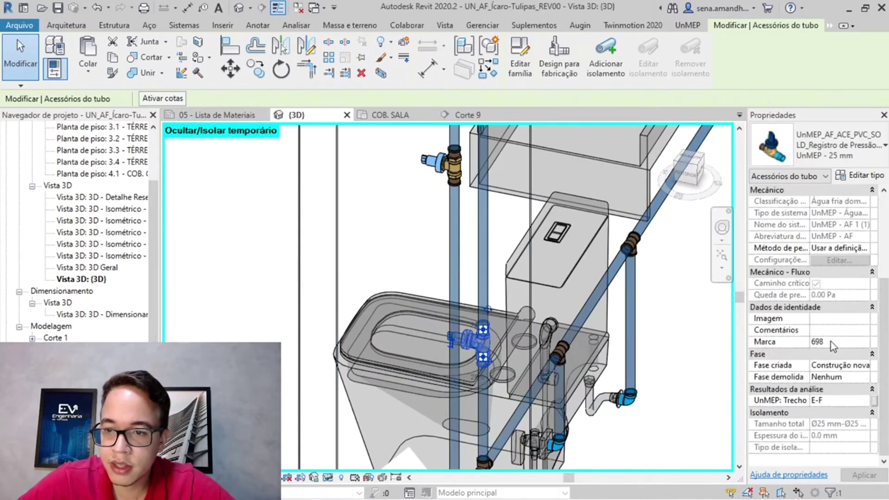
{"action": "left_click", "coordinate": [861, 175]}
{"action": "scroll", "coordinate": [627, 294], "scroll_direction": "down", "scroll_amount": 5}
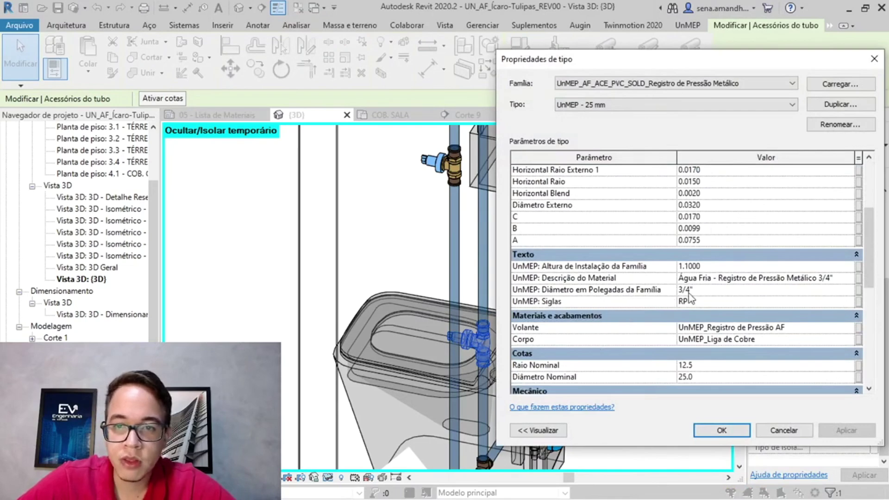
{"action": "scroll", "coordinate": [695, 306], "scroll_direction": "down", "scroll_amount": 3}
{"action": "scroll", "coordinate": [679, 290], "scroll_direction": "down", "scroll_amount": 5}
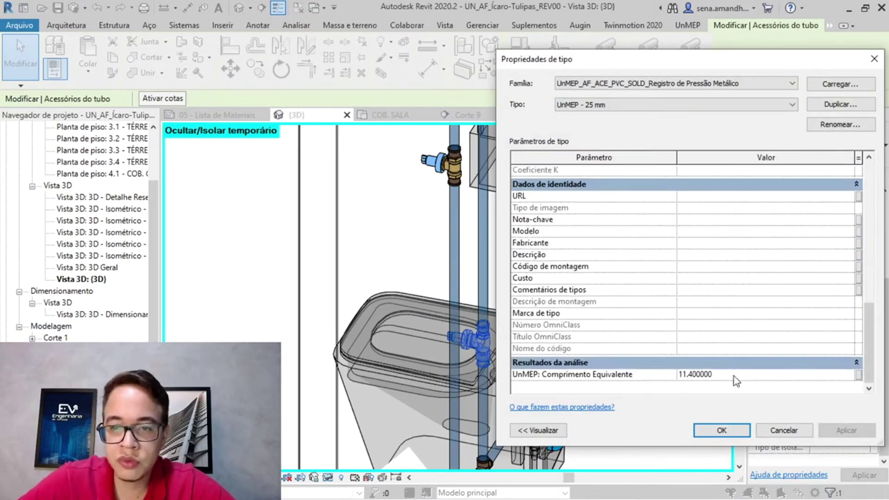
{"action": "left_click", "coordinate": [734, 376]}
{"action": "key", "text": "Escape"}
Switch to Excel, complete section E-F's equivalent length as =1,375+11,4 and set its required pressure to 1 mca
{"action": "key", "text": "alt+Tab"}
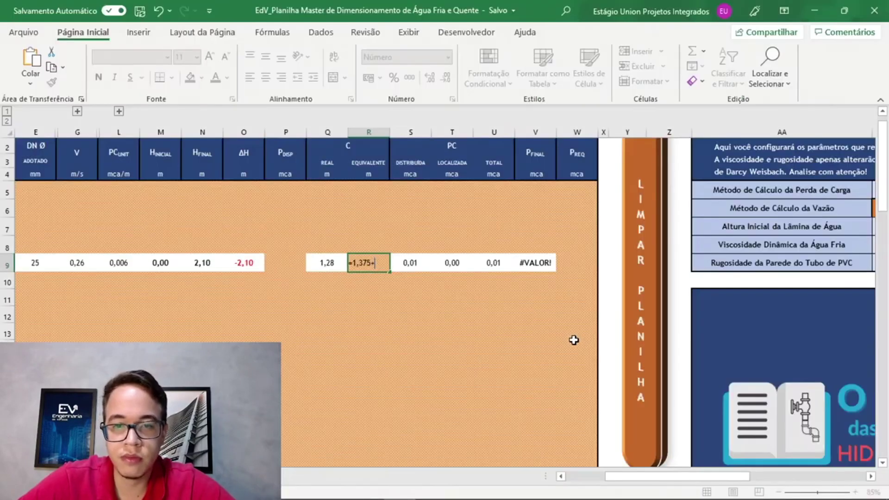
{"action": "type", "text": "11,4"}
{"action": "key", "text": "Return"}
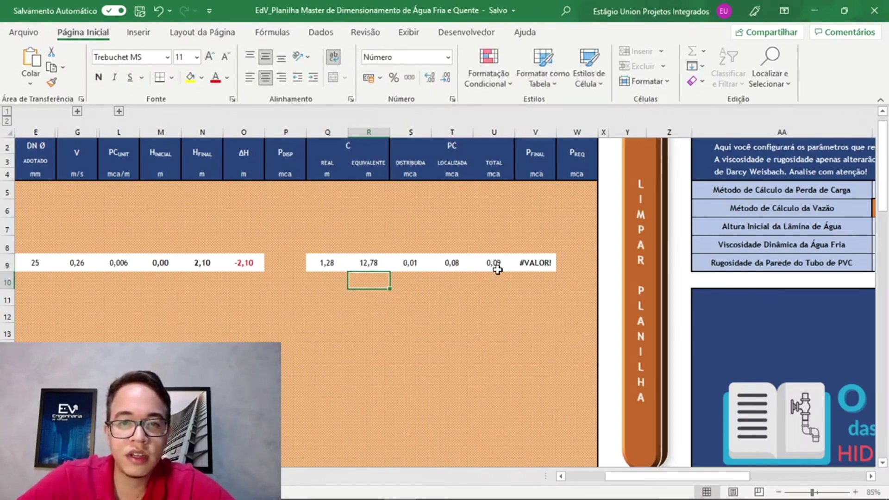
{"action": "scroll", "coordinate": [420, 284], "scroll_direction": "left", "scroll_amount": 4}
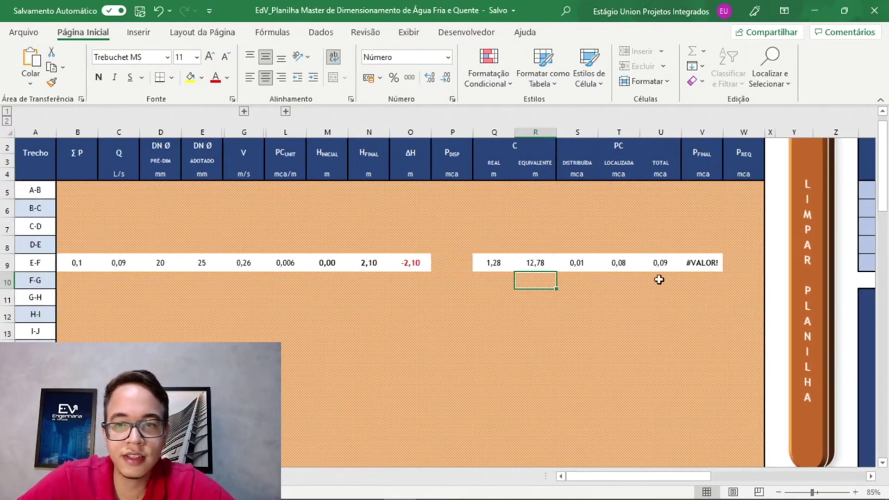
{"action": "left_click", "coordinate": [729, 264]}
{"action": "type", "text": "1"}
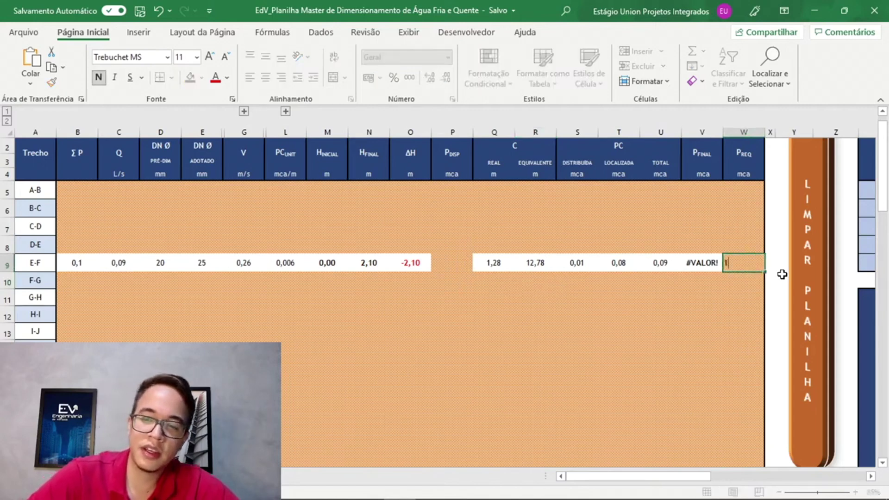
{"action": "key", "text": "Return"}
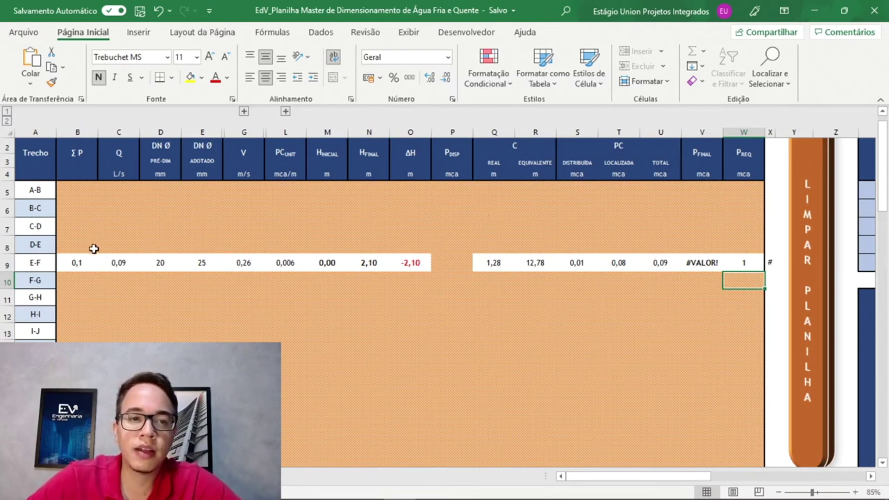
Select section D-E's weight-sum cell in Excel, and inspect the short 25 mm pipe leading to the shower branch tee in Revit
{"action": "left_click", "coordinate": [81, 247]}
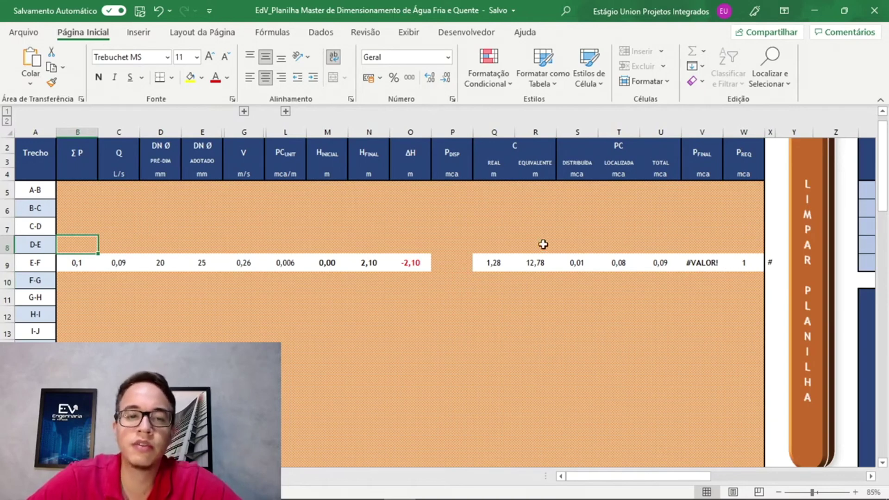
{"action": "key", "text": "alt+Tab"}
{"action": "middle_click_drag", "start_coordinate": [607, 353], "coordinate": [647, 233]}
{"action": "middle_click_drag", "start_coordinate": [647, 296], "coordinate": [575, 312], "text": "shift"}
{"action": "middle_click_drag", "start_coordinate": [673, 288], "coordinate": [452, 296]}
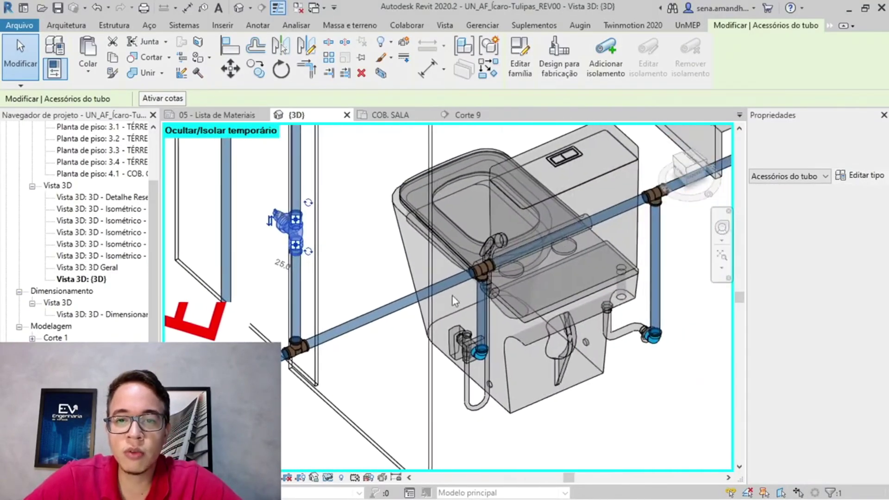
{"action": "scroll", "coordinate": [479, 288], "scroll_direction": "down", "scroll_amount": 2}
{"action": "middle_click_drag", "start_coordinate": [636, 306], "coordinate": [544, 327]}
{"action": "left_click", "coordinate": [542, 354]}
{"action": "scroll", "coordinate": [308, 331], "scroll_direction": "up", "scroll_amount": 2}
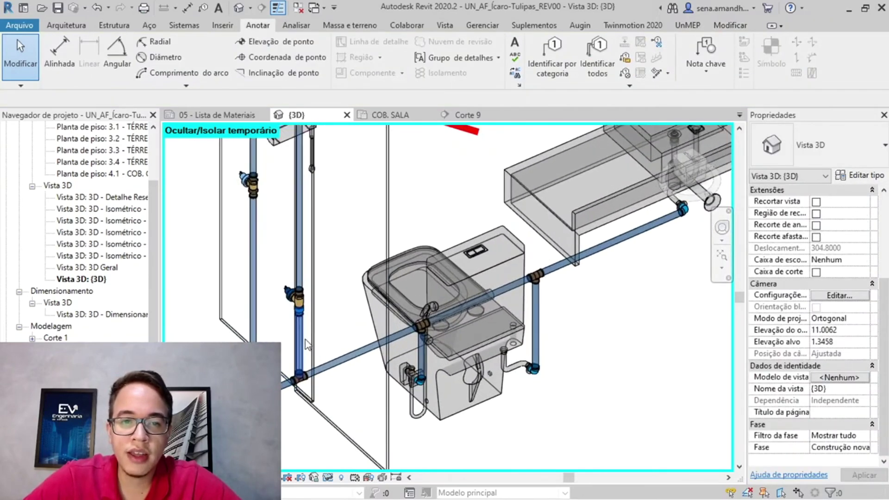
{"action": "left_click", "coordinate": [282, 386]}
{"action": "scroll", "coordinate": [282, 386], "scroll_direction": "down", "scroll_amount": 4}
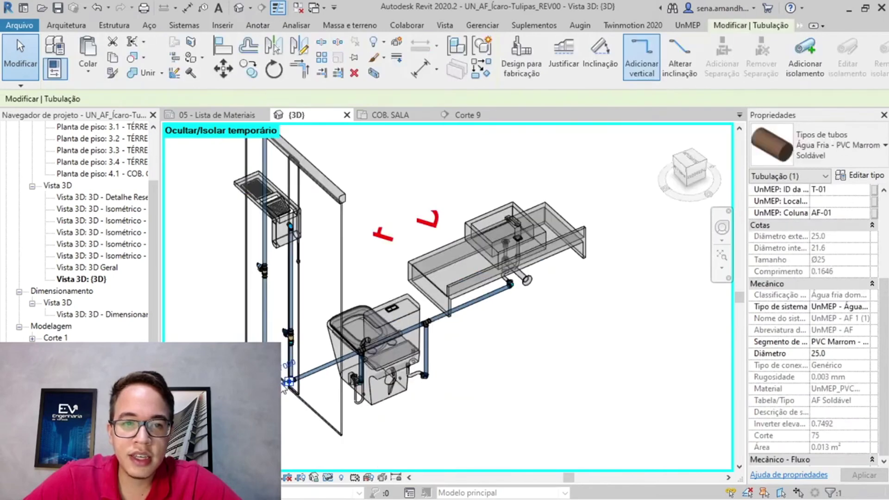
Trace the supply column from its upper elbow down to section D-E and examine the toilet and lavatory fixtures fed by it
{"action": "scroll", "coordinate": [265, 213], "scroll_direction": "up", "scroll_amount": 4}
{"action": "scroll", "coordinate": [259, 243], "scroll_direction": "up", "scroll_amount": 2}
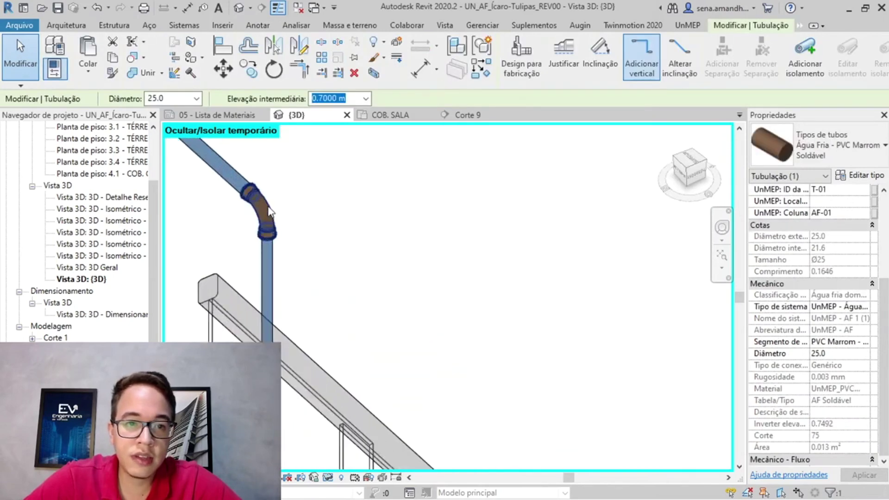
{"action": "scroll", "coordinate": [268, 216], "scroll_direction": "down", "scroll_amount": 2}
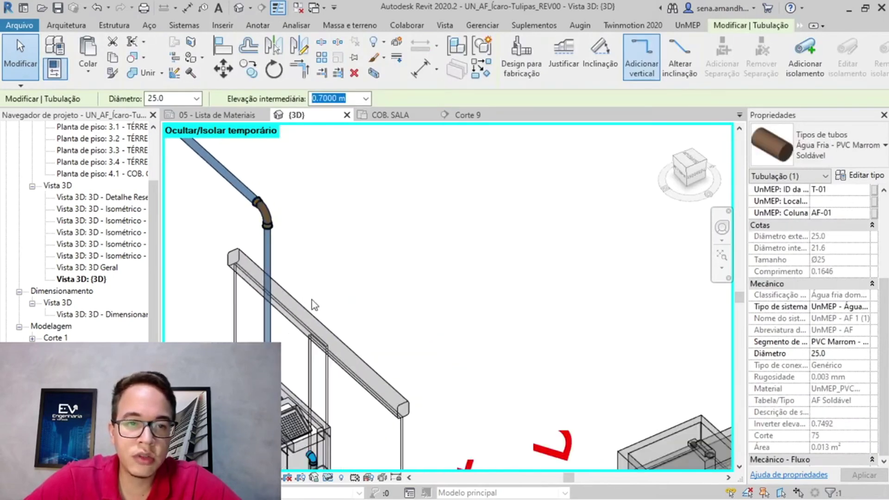
{"action": "middle_click_drag", "start_coordinate": [313, 302], "coordinate": [380, 113]}
{"action": "middle_click_drag", "start_coordinate": [341, 338], "coordinate": [355, 156]}
{"action": "key", "text": "Escape"}
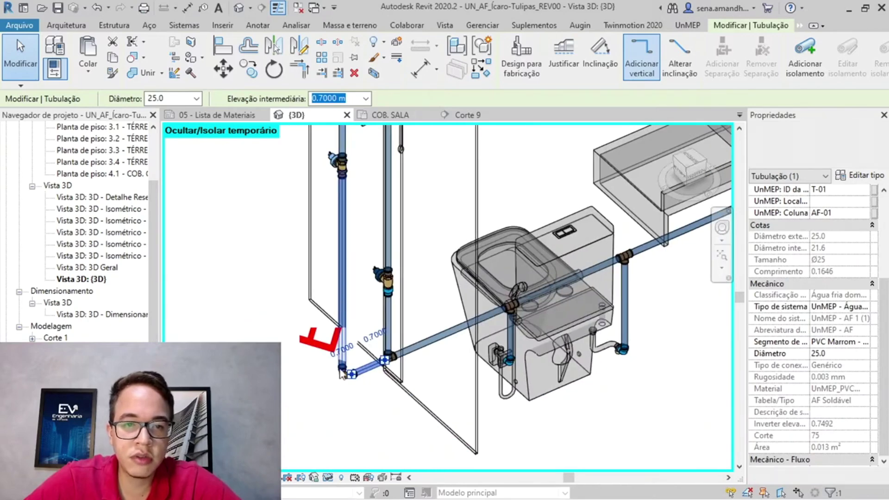
{"action": "middle_click_drag", "start_coordinate": [548, 362], "coordinate": [378, 430]}
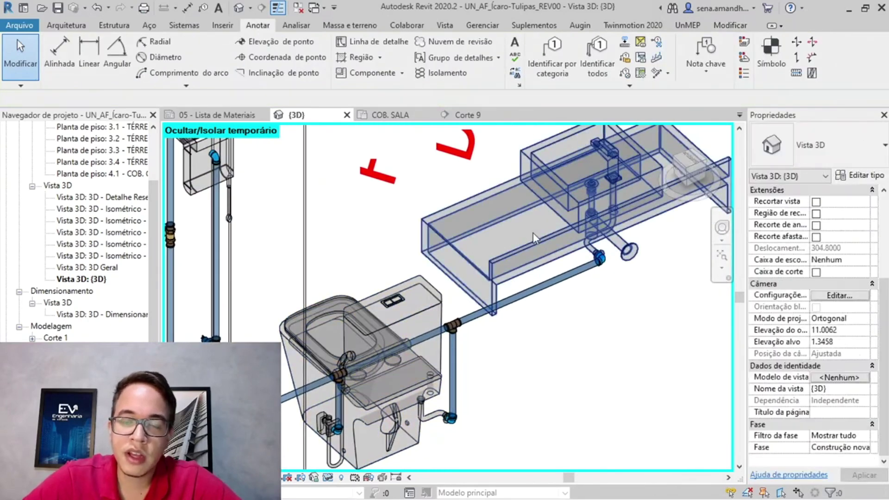
{"action": "left_click", "coordinate": [571, 181]}
{"action": "left_click", "coordinate": [469, 402]}
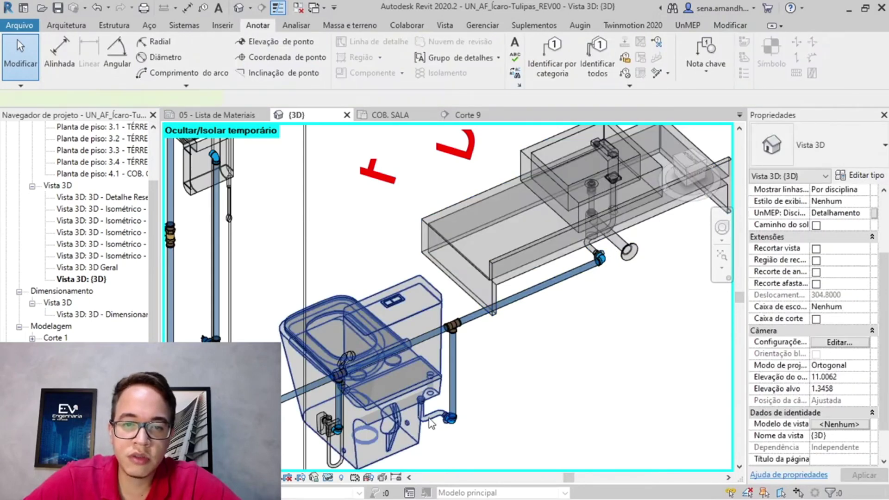
Select the toilet and the hygienic shower in the 3D view to check their supply weights
{"action": "left_click", "coordinate": [417, 311]}
{"action": "middle_click_drag", "start_coordinate": [397, 295], "coordinate": [487, 218]}
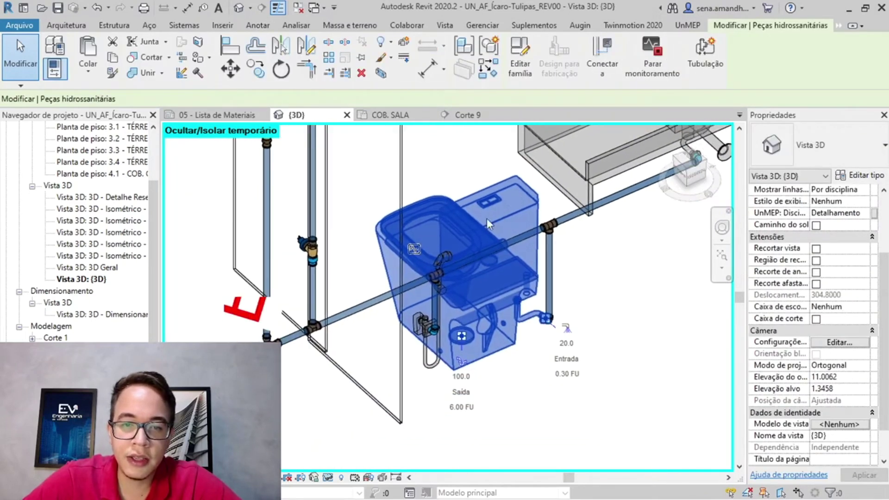
{"action": "left_click", "coordinate": [419, 373]}
{"action": "left_click", "coordinate": [424, 364]}
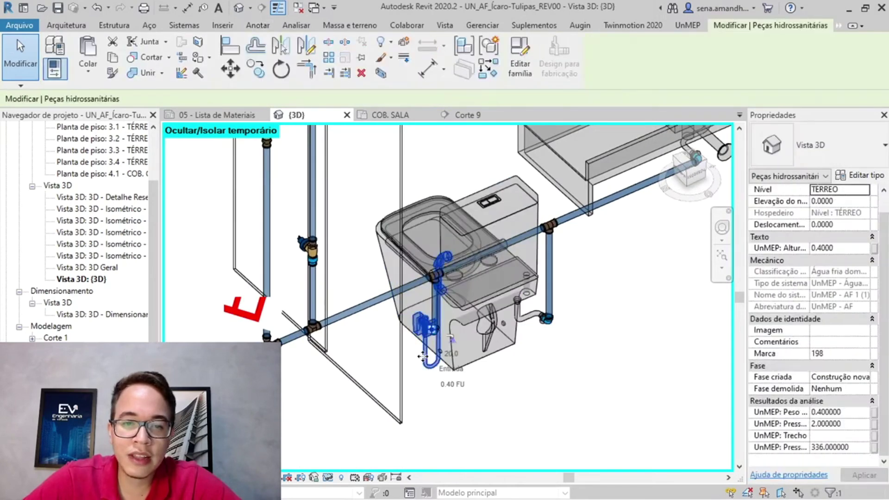
{"action": "middle_click_drag", "start_coordinate": [525, 342], "coordinate": [452, 415]}
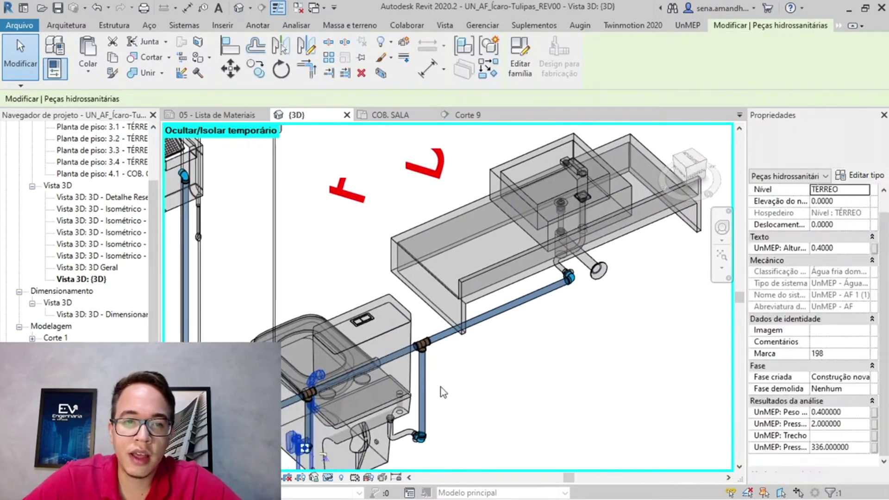
Switch to the Excel sizing sheet and begin the ΣP formula for segment D-E with =0,1+
{"action": "key", "text": "alt+Tab"}
{"action": "type", "text": "="}
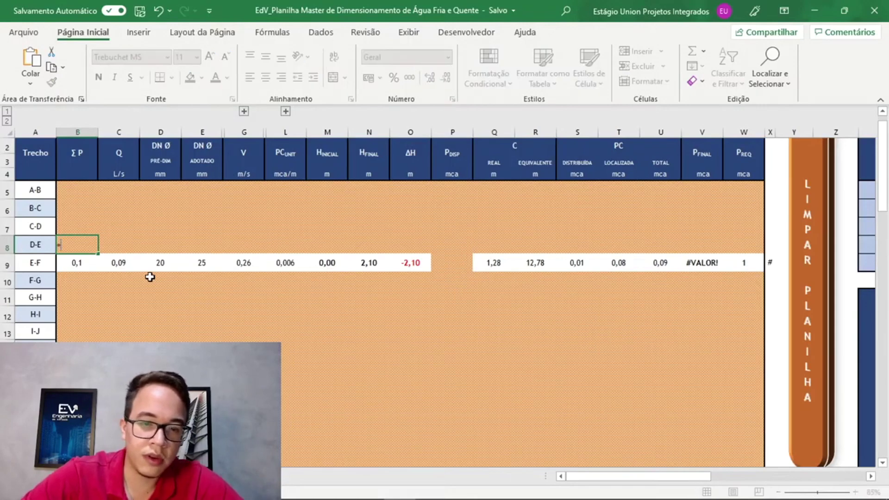
{"action": "type", "text": "0,1+"}
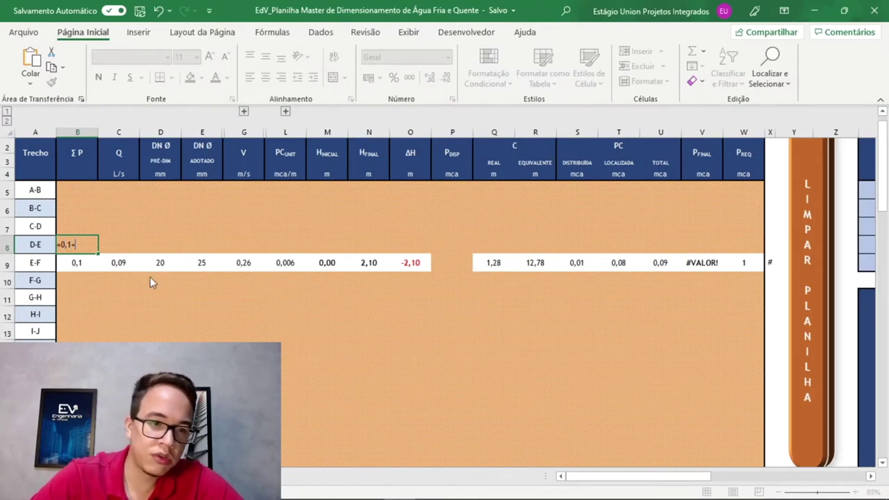
Check the hygienic shower's weight in Revit and append 0,4+ to the D-E ΣP formula in Excel
{"action": "key", "text": "alt+Tab"}
{"action": "middle_click_drag", "start_coordinate": [412, 298], "coordinate": [416, 294]}
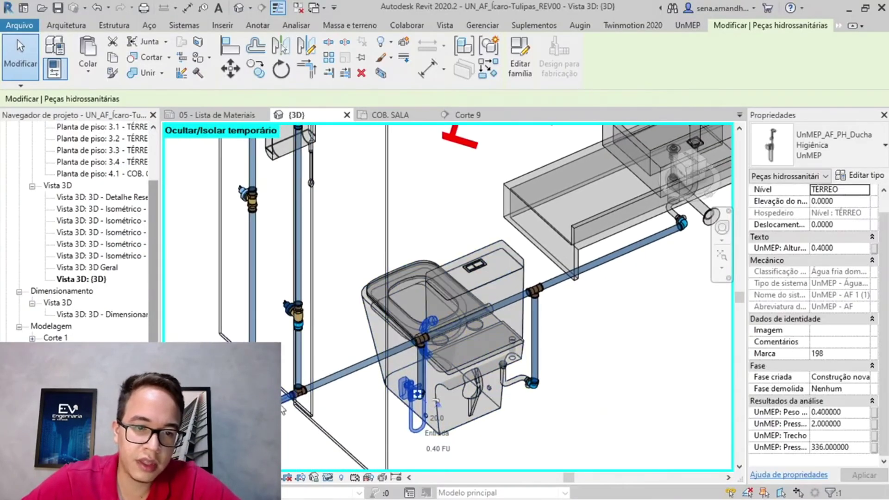
{"action": "scroll", "coordinate": [390, 392], "scroll_direction": "up", "scroll_amount": 2}
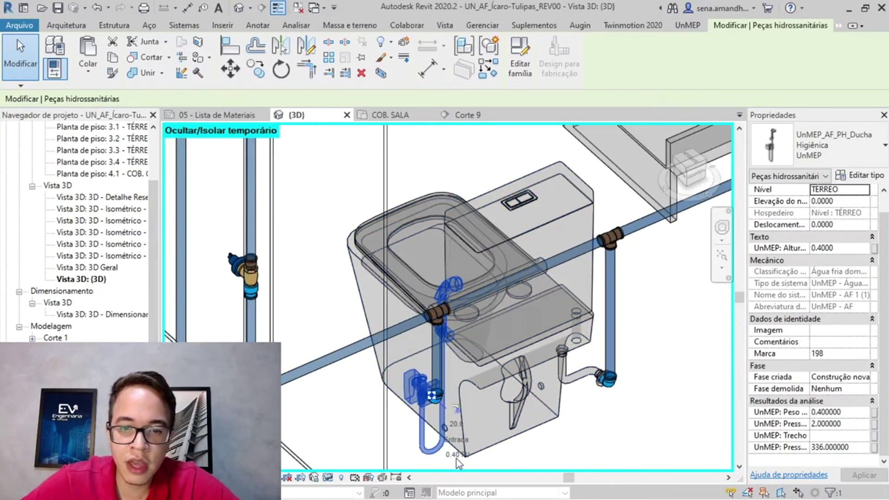
{"action": "key", "text": "alt+Tab"}
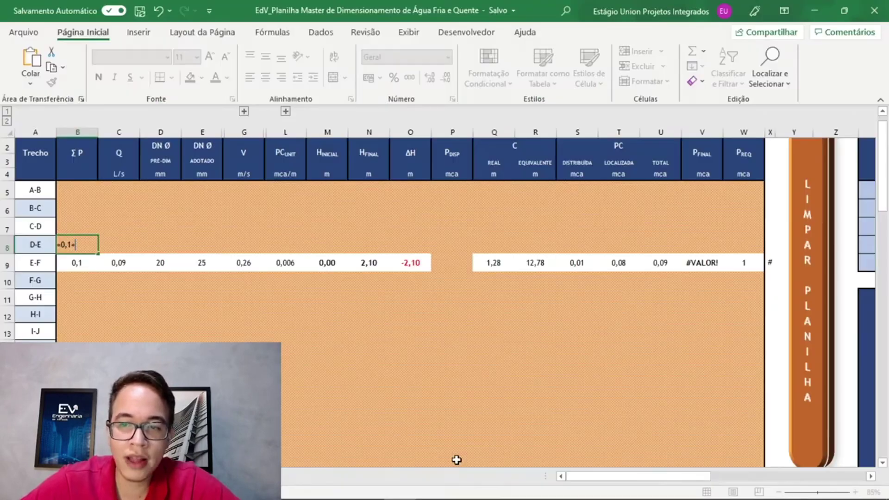
{"action": "type", "text": "0,4+"}
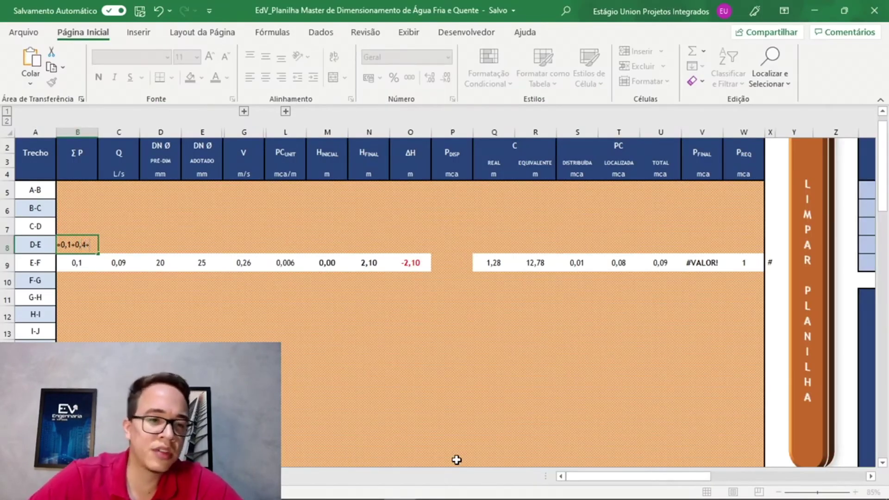
Select the toilet in Revit, check its relative weight in the properties, and return to the open ΣP formula in Excel
{"action": "key", "text": "alt+Tab"}
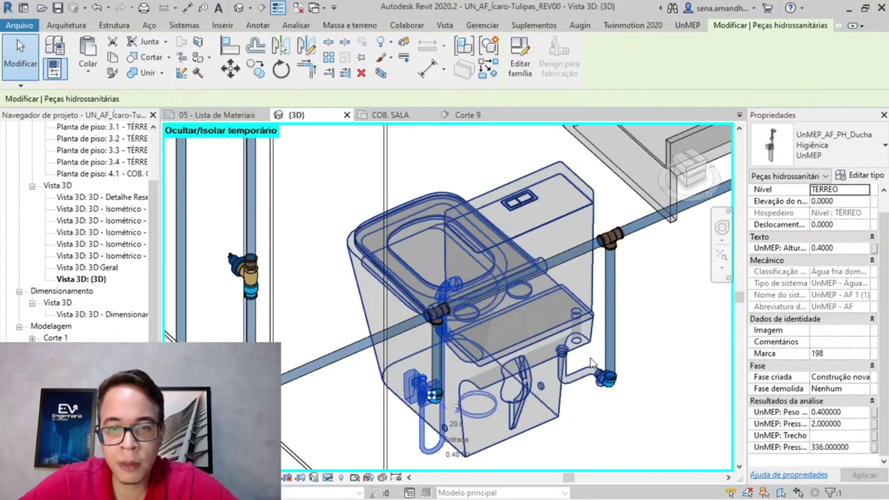
{"action": "middle_click_drag", "start_coordinate": [661, 364], "coordinate": [554, 340]}
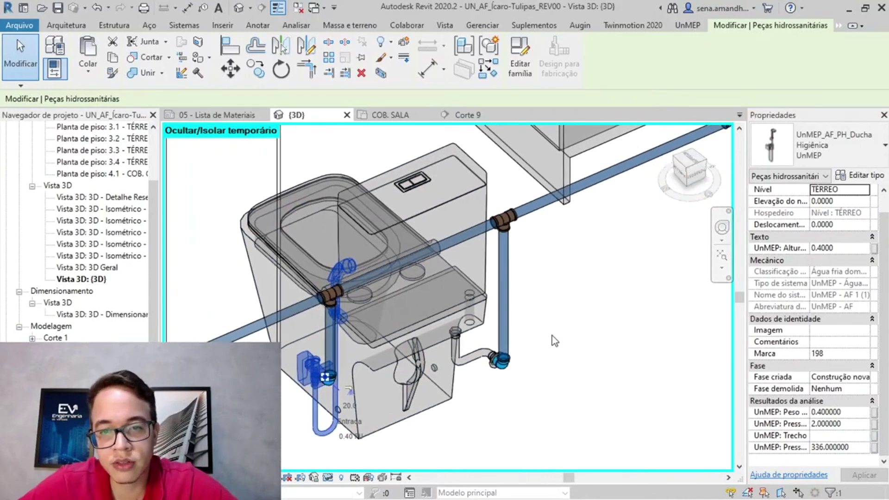
{"action": "left_click", "coordinate": [449, 299]}
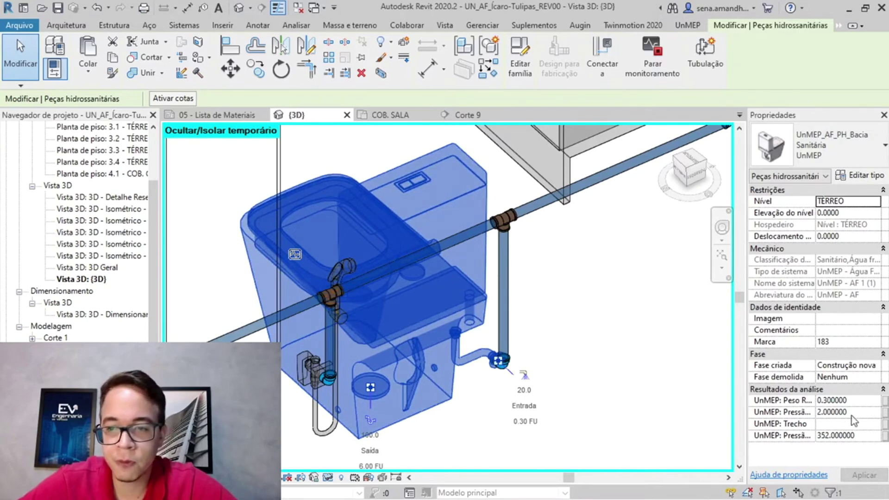
{"action": "double_click", "coordinate": [856, 403]}
{"action": "key", "text": "alt+Tab"}
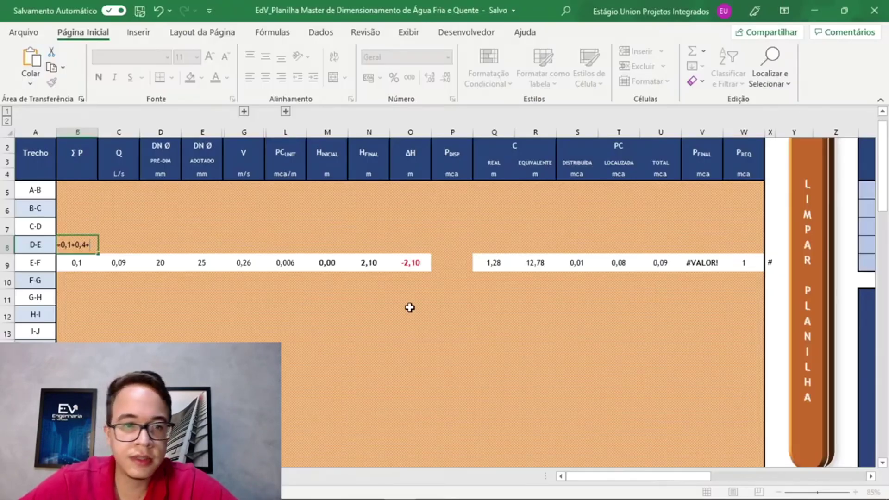
Check the washbasin's inlet weight in Revit and complete the D-E ΣP formula in Excel as =0,1+0,4+0,3+0,3
{"action": "key", "text": "alt+Tab"}
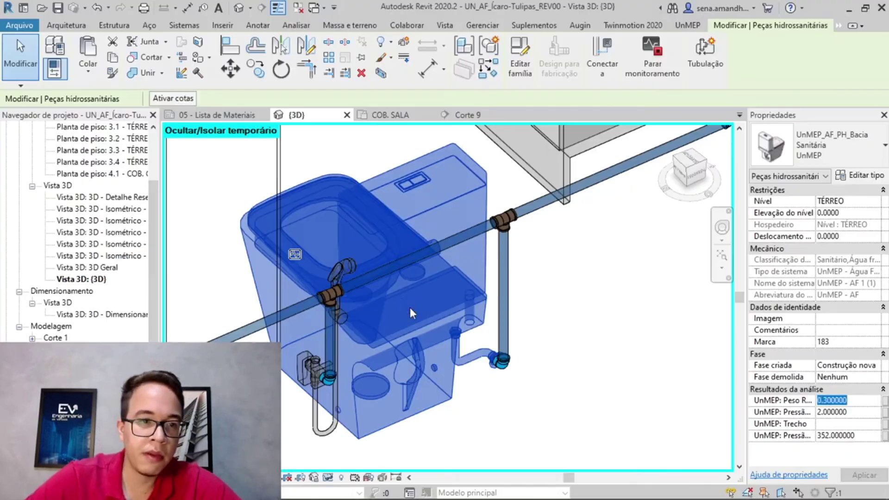
{"action": "scroll", "coordinate": [576, 204], "scroll_direction": "up", "scroll_amount": 3}
{"action": "middle_click_drag", "start_coordinate": [284, 389], "coordinate": [187, 428]}
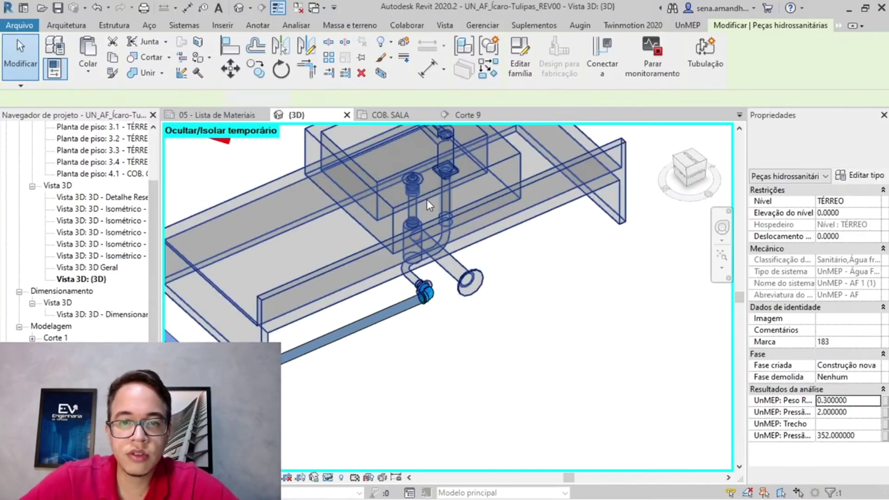
{"action": "left_click", "coordinate": [427, 199]}
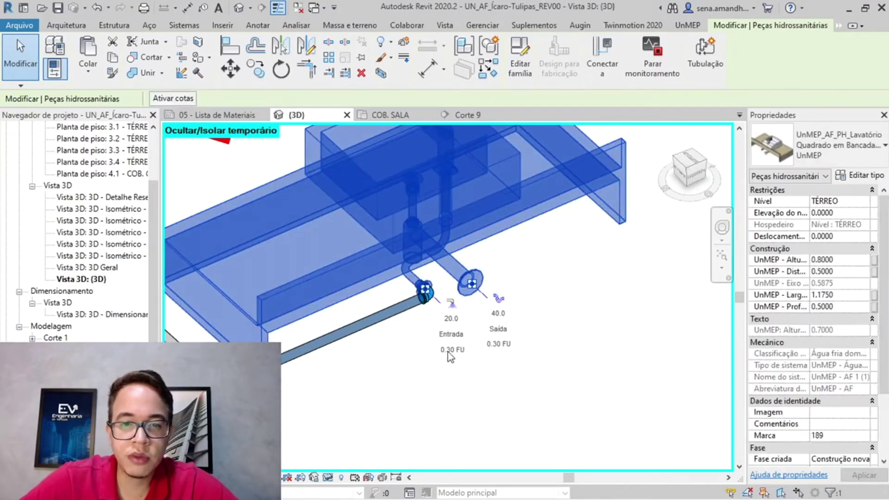
{"action": "key", "text": "alt+Tab"}
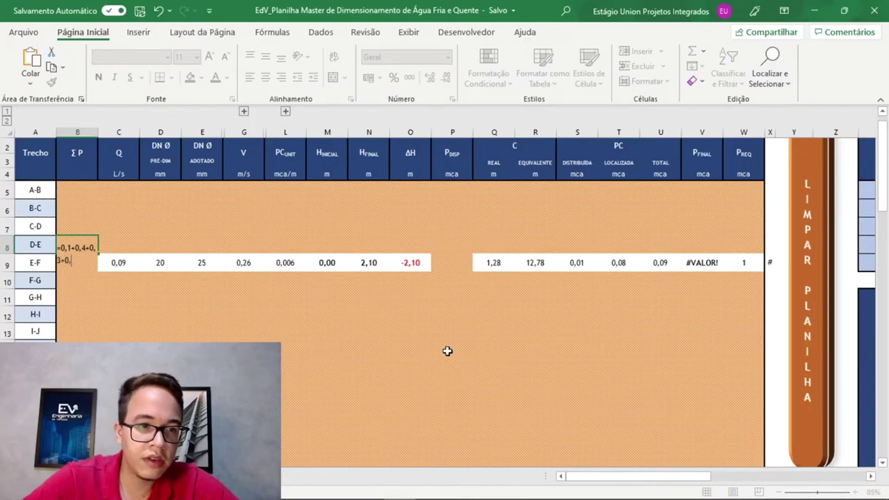
{"action": "key", "text": "Return"}
{"action": "left_click", "coordinate": [85, 242]}
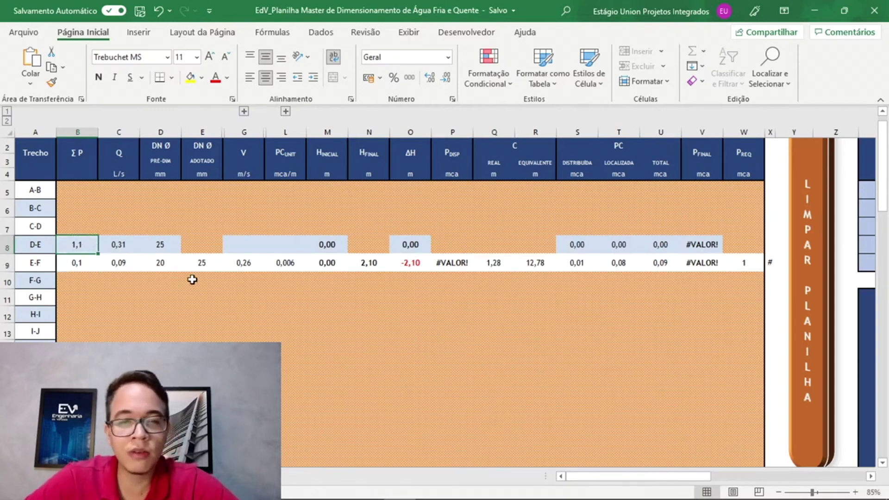
Set the adopted nominal diameter of segment D-E to 25 mm
{"action": "key", "text": "Right"}
{"action": "key", "text": "Right"}
{"action": "key", "text": "Right"}
{"action": "key", "text": "Left"}
{"action": "key", "text": "Left"}
{"action": "key", "text": "Right"}
{"action": "key", "text": "Right"}
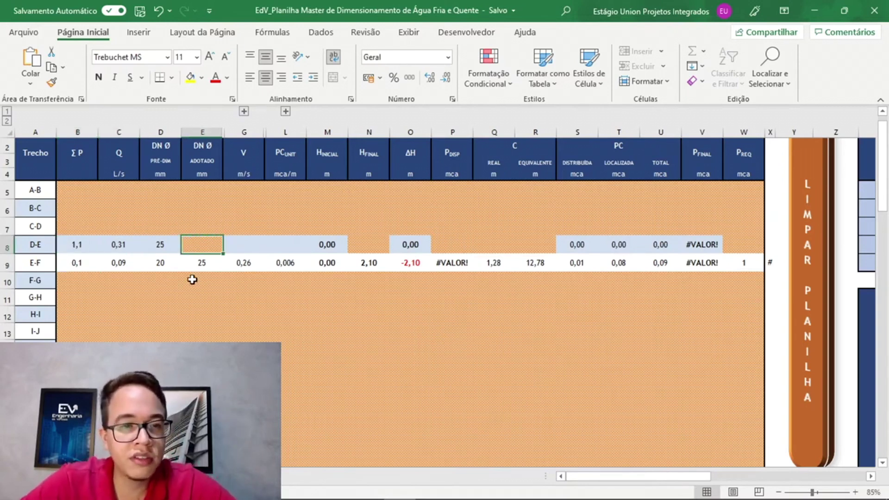
{"action": "type", "text": "25"}
{"action": "key", "text": "Return"}
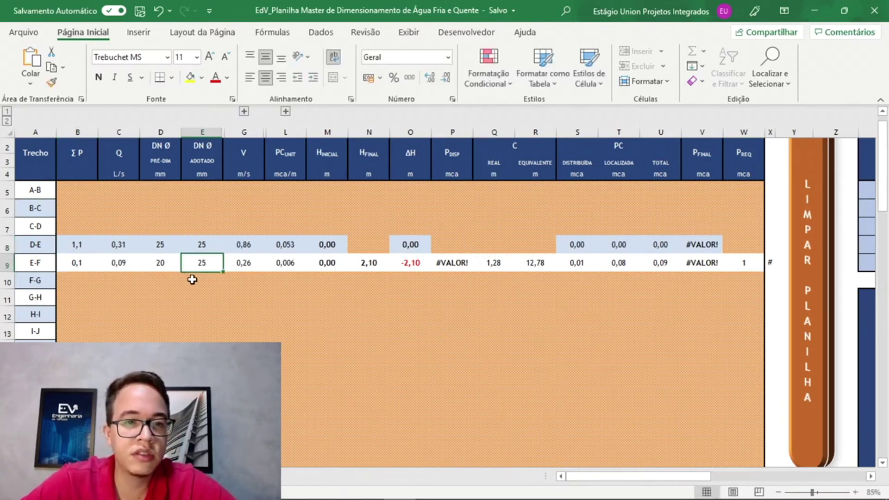
Examine the D-E row from the adopted diameter through velocity, unit pressure loss and initial height to the final-height cell
{"action": "key", "text": "Up"}
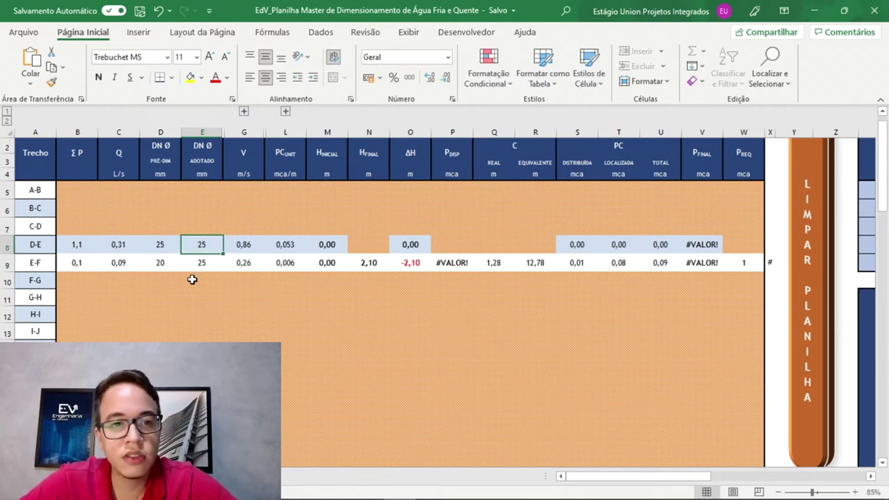
{"action": "key", "text": "Right"}
{"action": "key", "text": "Right"}
{"action": "key", "text": "Right"}
{"action": "key", "text": "Right"}
{"action": "key", "text": "Right"}
{"action": "key", "text": "Right"}
{"action": "key", "text": "Right"}
{"action": "key", "text": "Right"}
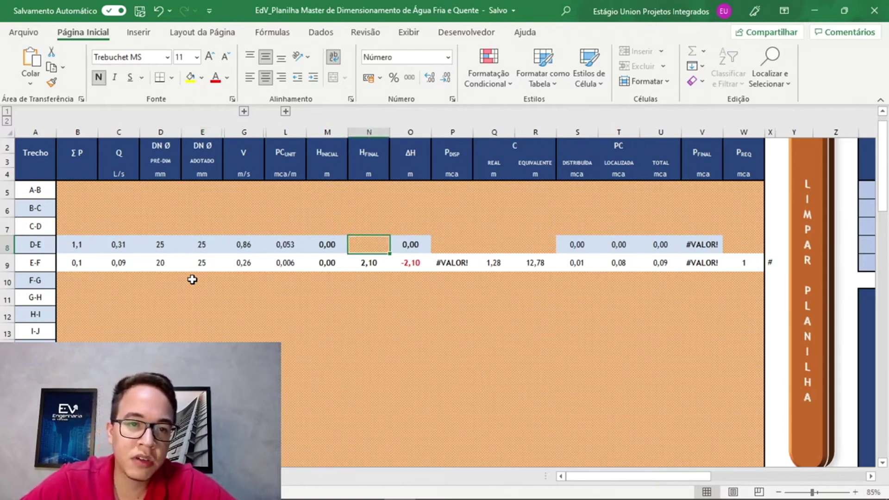
{"action": "key", "text": "Left"}
{"action": "key", "text": "Left"}
{"action": "key", "text": "Left"}
{"action": "key", "text": "Left"}
{"action": "key", "text": "Right"}
{"action": "key", "text": "Right"}
{"action": "key", "text": "Right"}
{"action": "key", "text": "Right"}
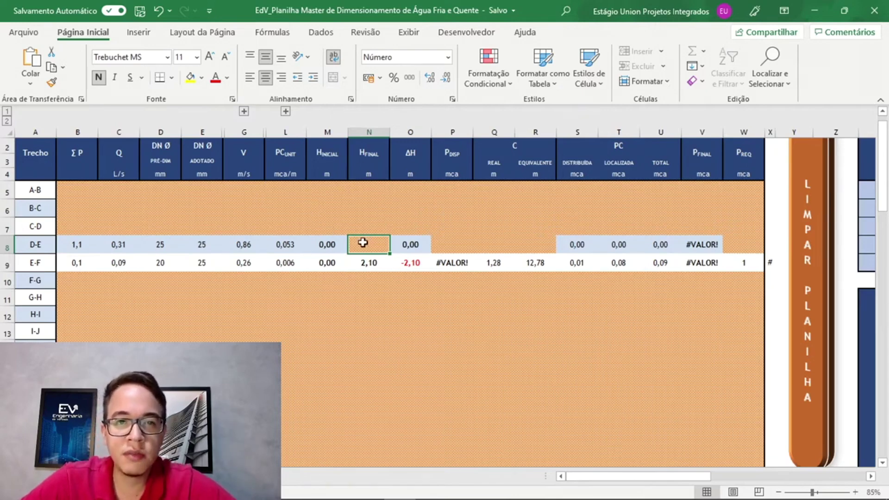
Switch to Revit and examine segment D-E in the 3D view, locating node D and the tee at node E
{"action": "key", "text": "alt+Tab"}
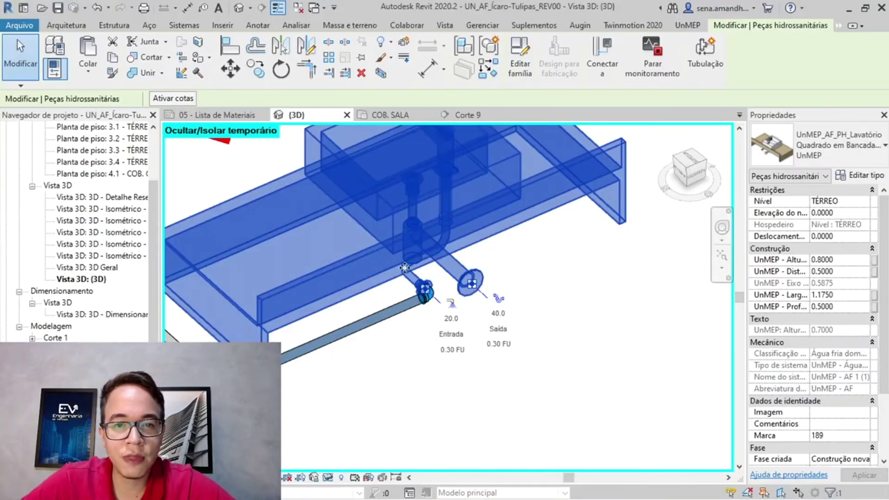
{"action": "scroll", "coordinate": [407, 270], "scroll_direction": "down", "scroll_amount": 2}
{"action": "middle_click_drag", "start_coordinate": [435, 341], "coordinate": [679, 231]}
{"action": "left_click", "coordinate": [678, 231]}
{"action": "scroll", "coordinate": [401, 324], "scroll_direction": "down", "scroll_amount": 5}
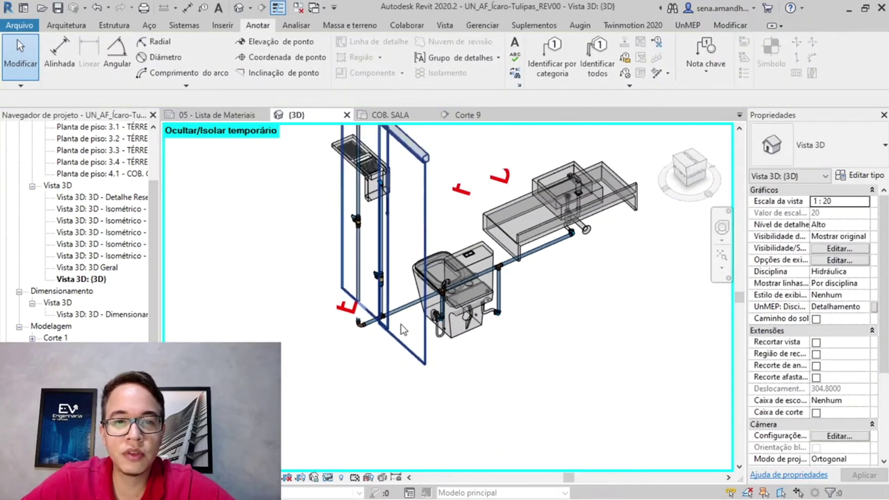
{"action": "left_click", "coordinate": [677, 164]}
{"action": "scroll", "coordinate": [623, 411], "scroll_direction": "up", "scroll_amount": 3}
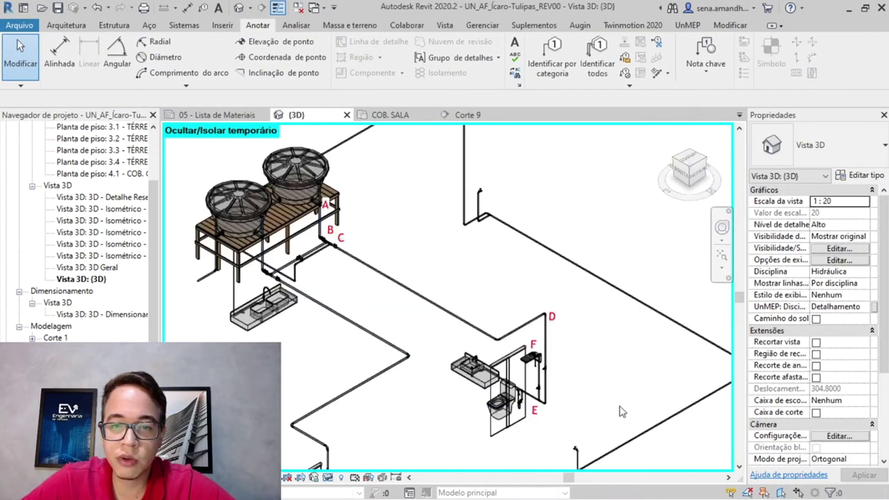
{"action": "scroll", "coordinate": [623, 411], "scroll_direction": "up", "scroll_amount": 5}
{"action": "scroll", "coordinate": [377, 436], "scroll_direction": "up", "scroll_amount": 3}
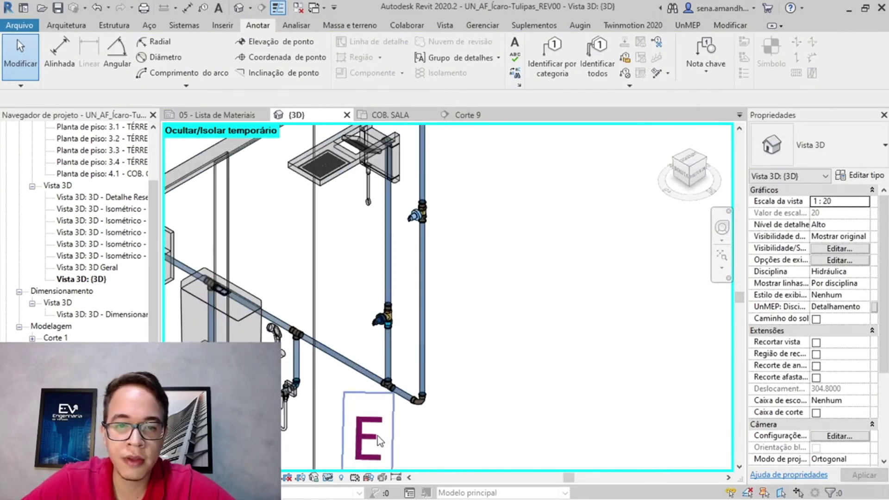
{"action": "scroll", "coordinate": [377, 435], "scroll_direction": "down", "scroll_amount": 4}
{"action": "scroll", "coordinate": [377, 262], "scroll_direction": "up", "scroll_amount": 4}
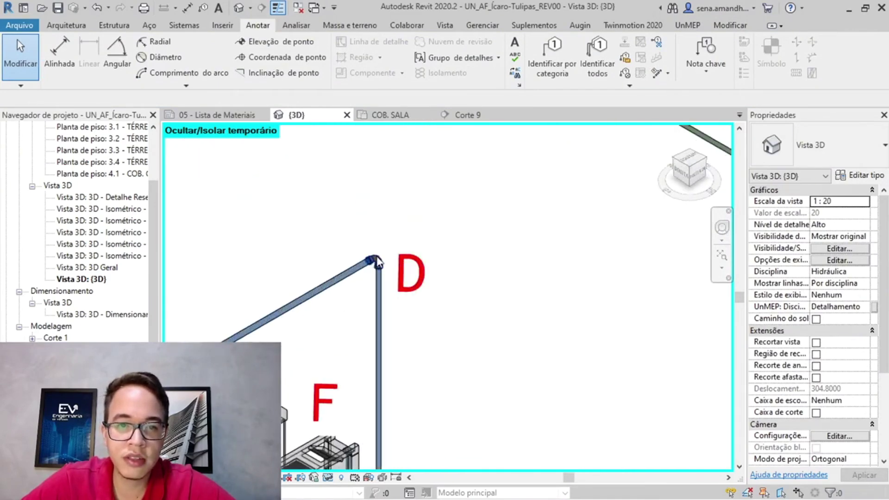
{"action": "middle_click_drag", "start_coordinate": [504, 362], "coordinate": [613, 84]}
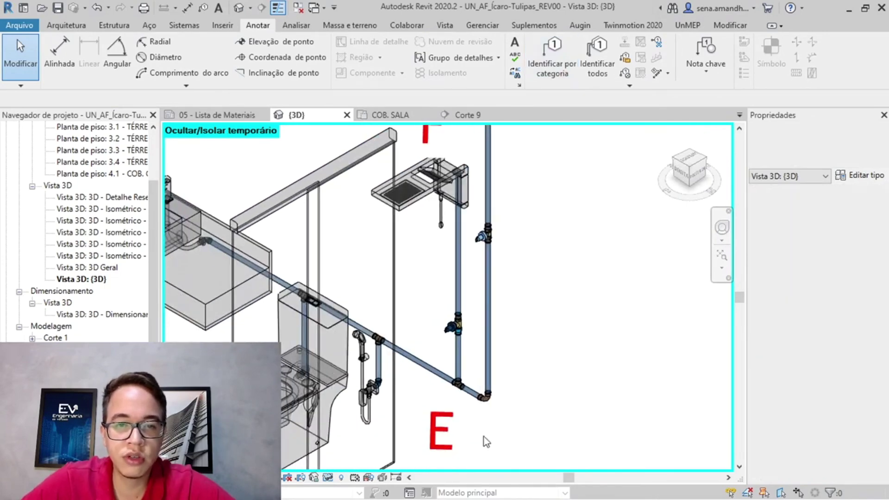
{"action": "scroll", "coordinate": [484, 438], "scroll_direction": "up", "scroll_amount": 2}
{"action": "scroll", "coordinate": [437, 361], "scroll_direction": "up", "scroll_amount": 2}
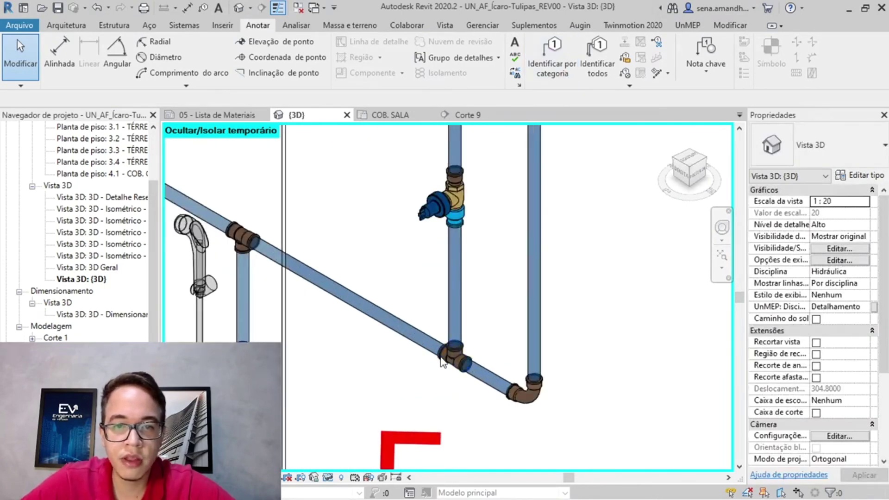
Read the elevation of the tee at node E in Revit and enter 0,7 as the D-E final height in Excel
{"action": "left_click", "coordinate": [452, 364]}
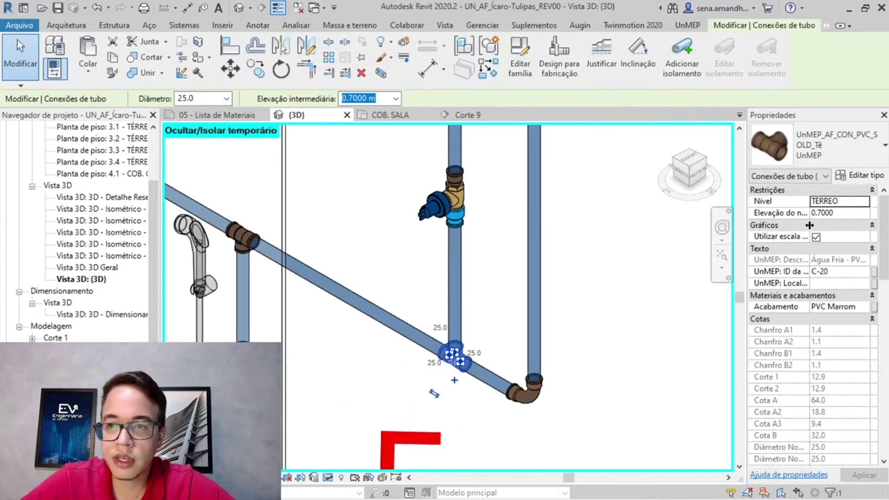
{"action": "left_click", "coordinate": [846, 212]}
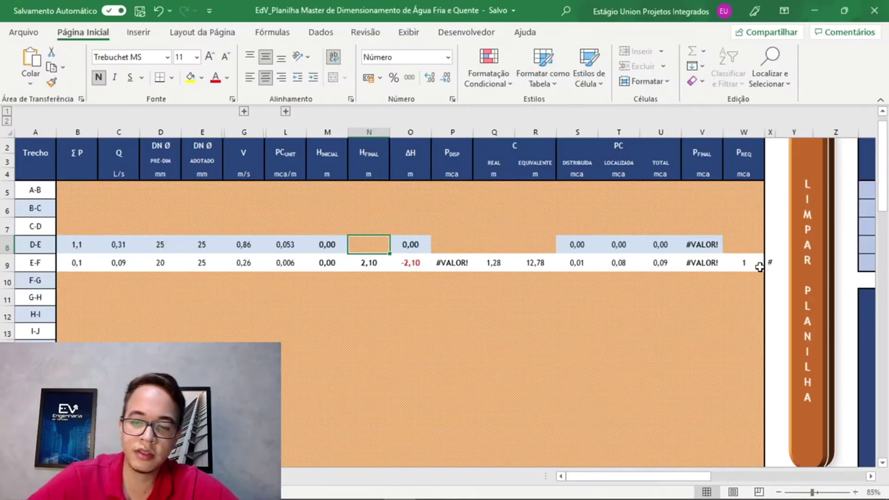
{"action": "type", "text": "0,7"}
{"action": "key", "text": "Return"}
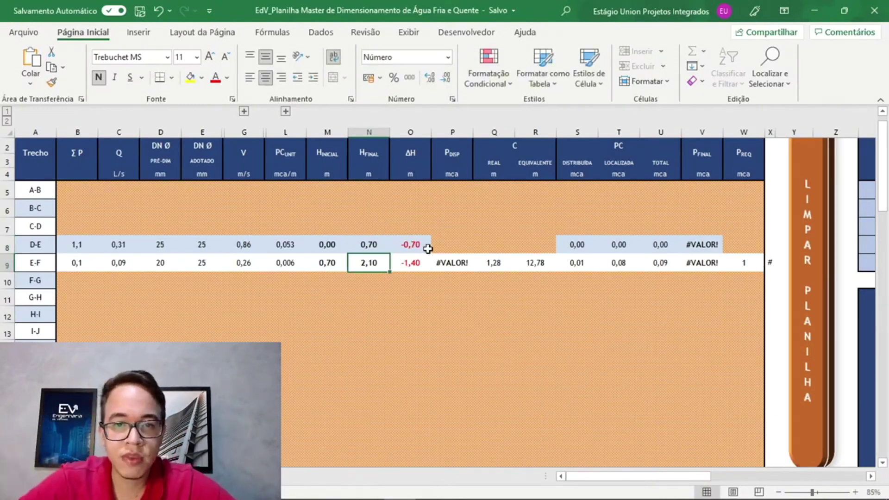
Undo the final-height entry for segment D-E
{"action": "left_click", "coordinate": [371, 244]}
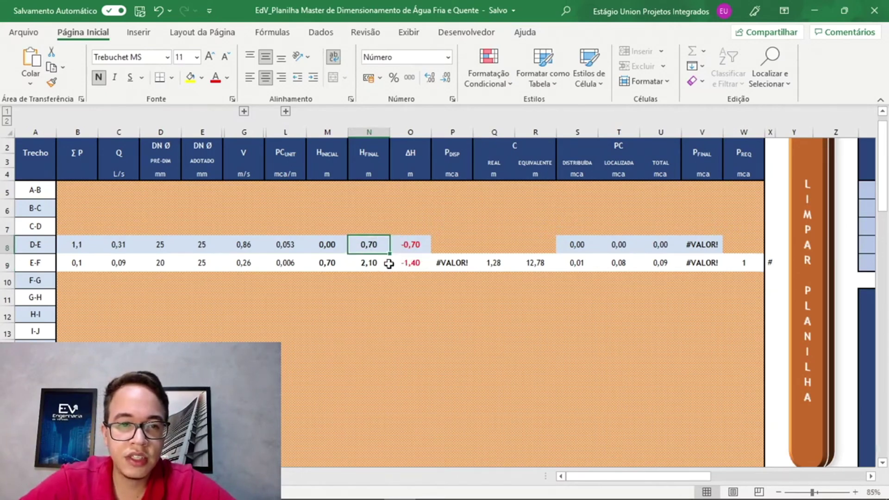
{"action": "key", "text": "ctrl+z"}
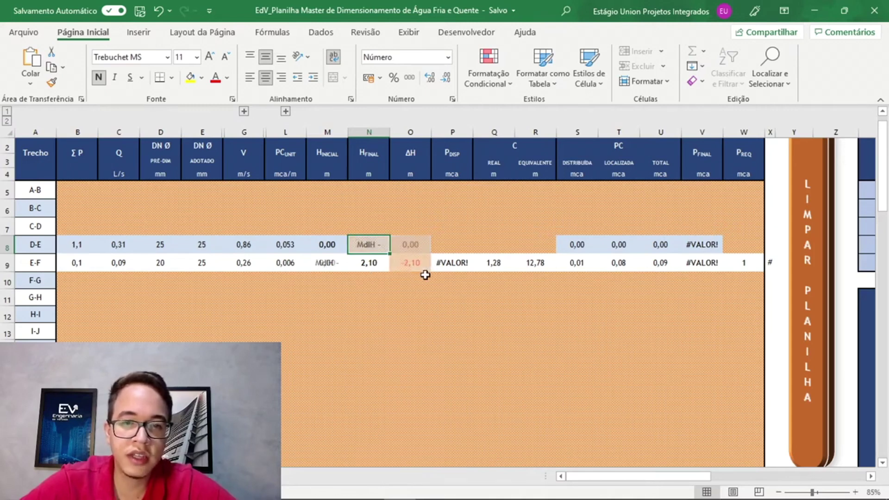
Enter 0,7 as the final height of segment D-E
{"action": "type", "text": "0,7"}
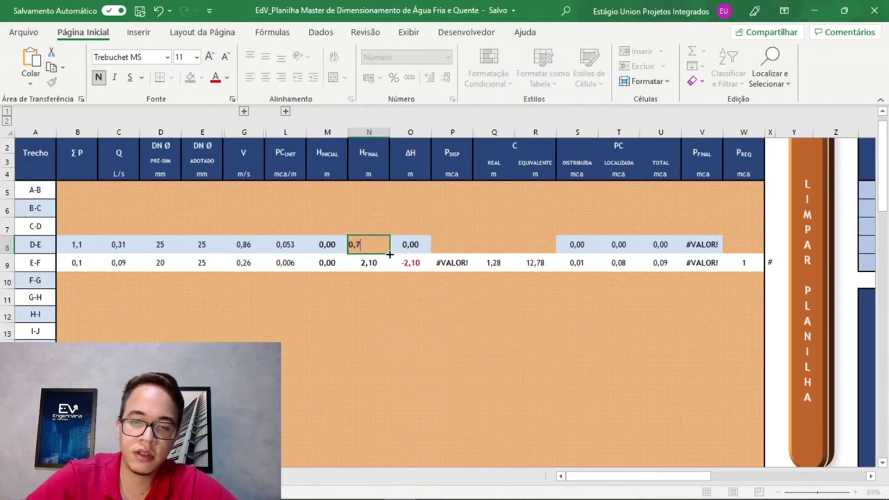
{"action": "key", "text": "Return"}
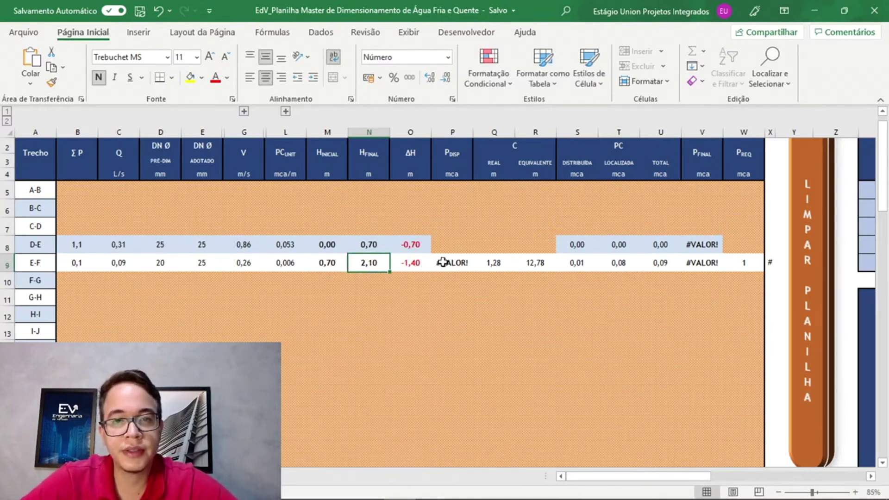
{"action": "key", "text": "Up"}
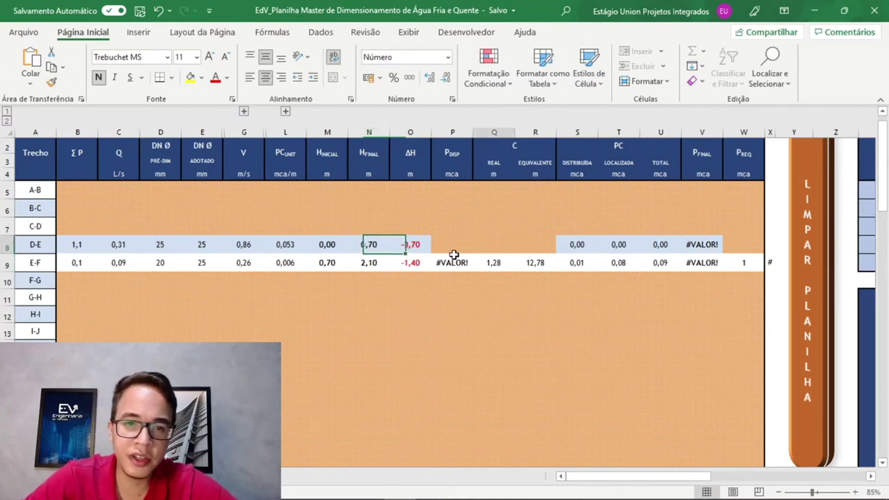
Read the length of the short horizontal pipe beside tee E in Revit and start the D-E real-length formula in Excel with =,01646+
{"action": "key", "text": "Right"}
{"action": "key", "text": "Right"}
{"action": "key", "text": "Right"}
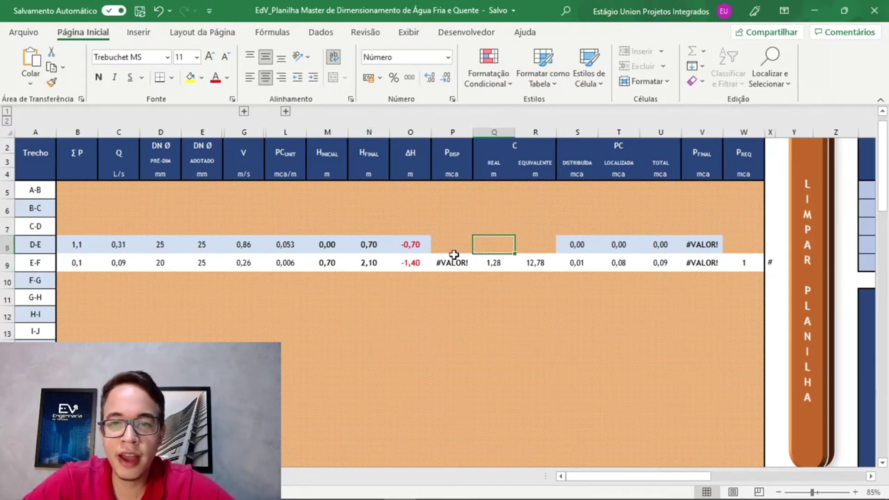
{"action": "key", "text": "alt+Tab"}
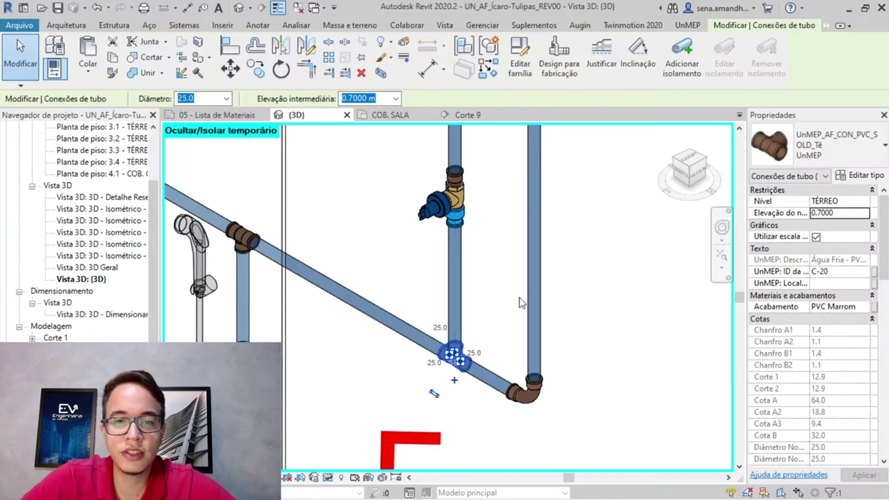
{"action": "left_click", "coordinate": [492, 376]}
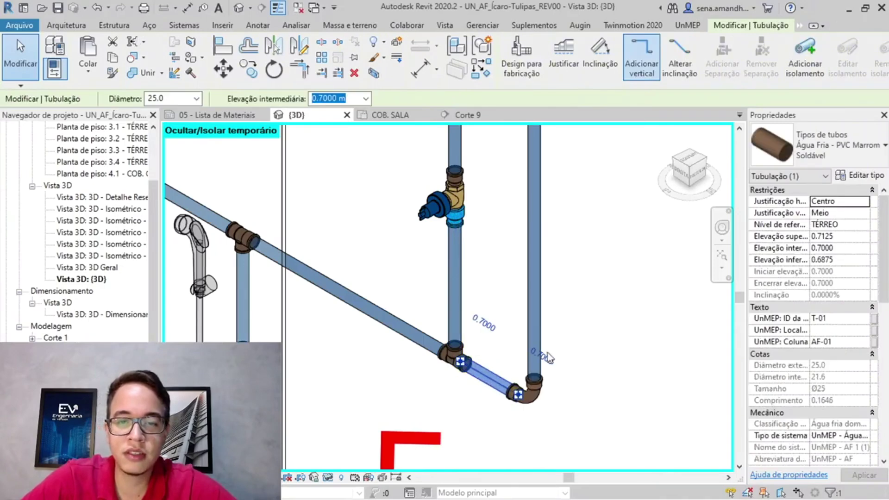
{"action": "scroll", "coordinate": [849, 332], "scroll_direction": "down", "scroll_amount": 10}
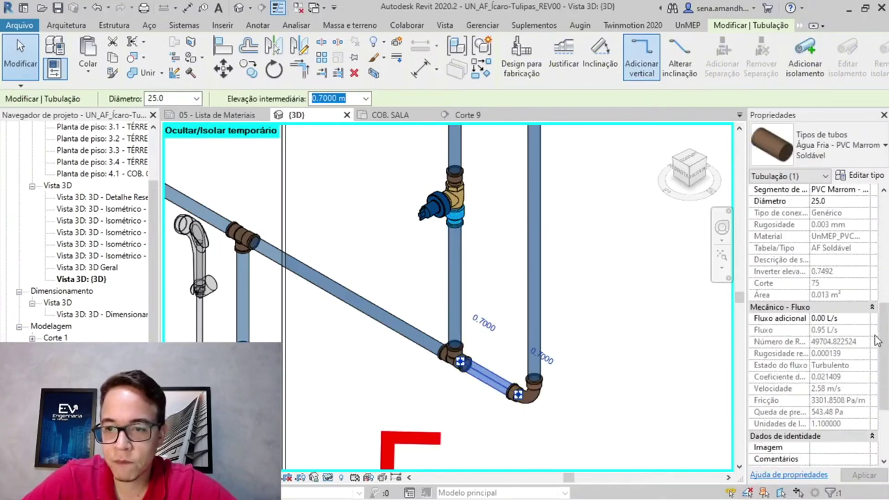
{"action": "scroll", "coordinate": [856, 346], "scroll_direction": "up", "scroll_amount": 5}
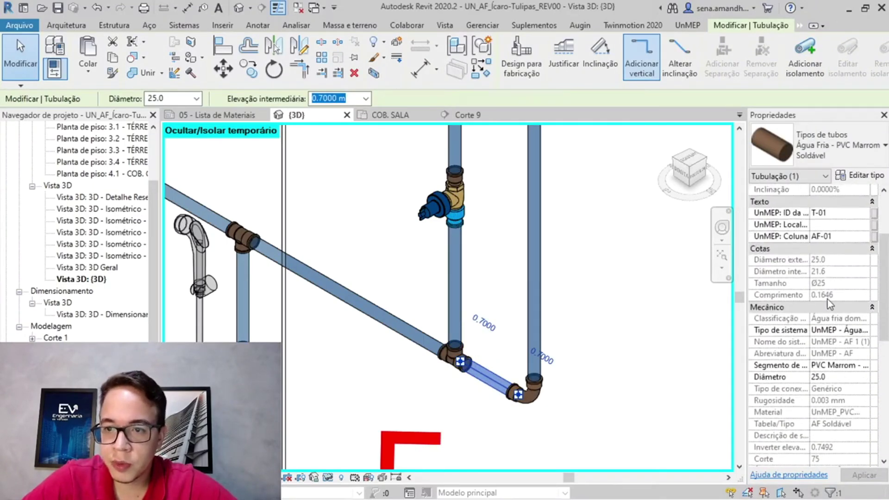
{"action": "key", "text": "alt+Tab"}
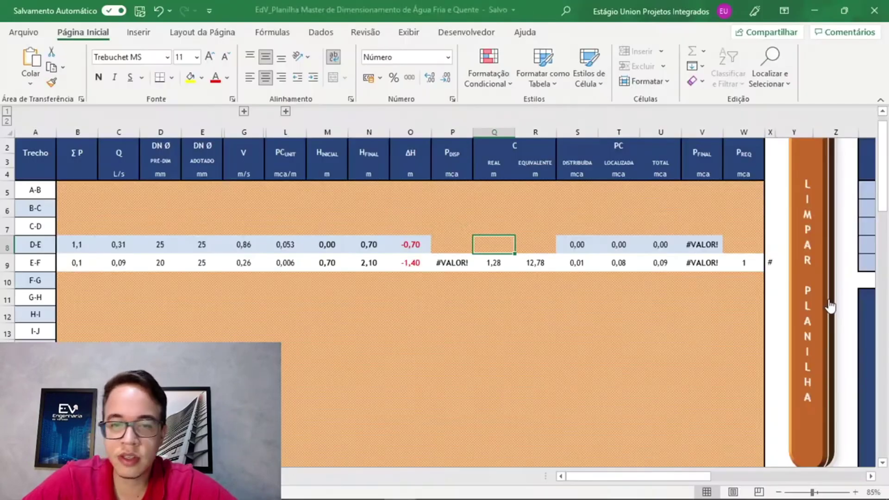
{"action": "type", "text": "=,016"}
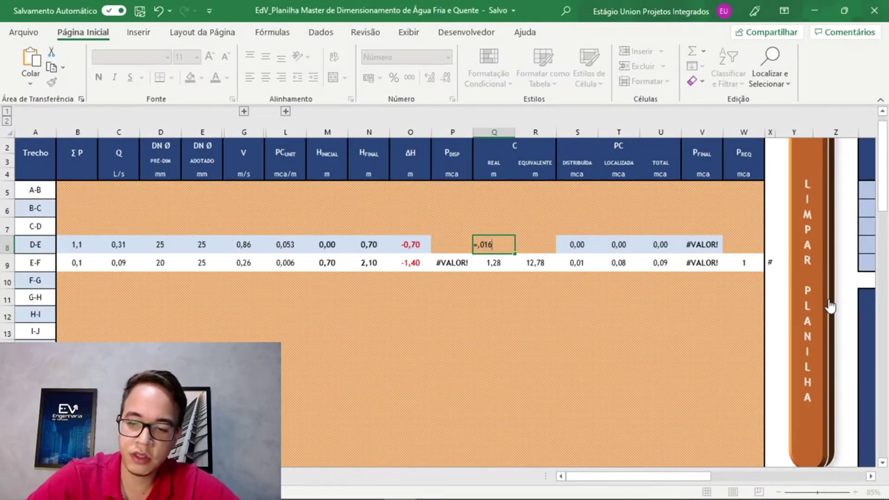
{"action": "type", "text": "46+"}
Read the length of the vertical pipe below the valve in Revit and add 1,0216 to the D-E real-length formula in Excel
{"action": "key", "text": "alt+Tab"}
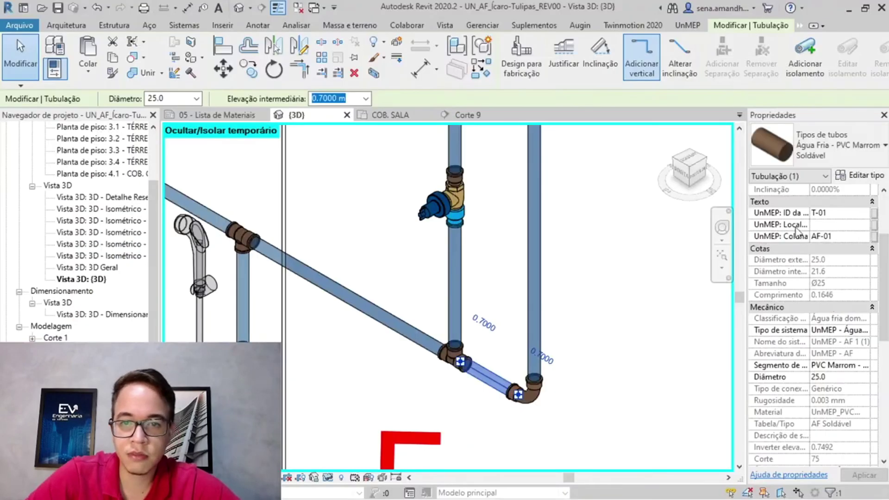
{"action": "key", "text": "Return"}
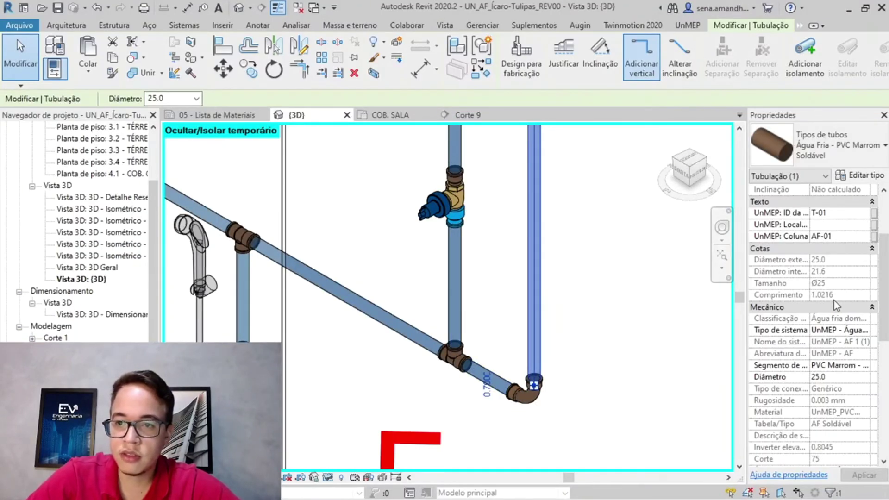
{"action": "key", "text": "alt+Tab"}
{"action": "type", "text": "1,0"}
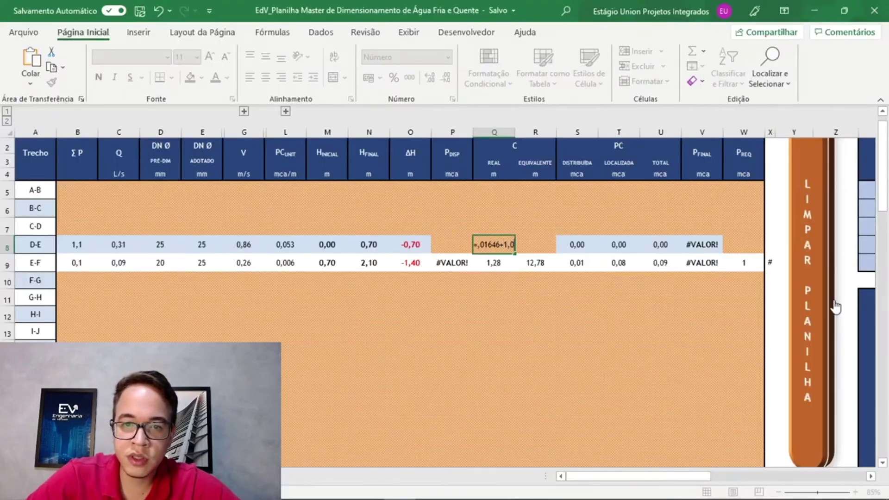
{"action": "type", "text": "216+"}
Read the length of the vertical pipe between the valve and node D in Revit, and complete Excel's D-E real-length formula with 1,5859
{"action": "key", "text": "alt+Tab"}
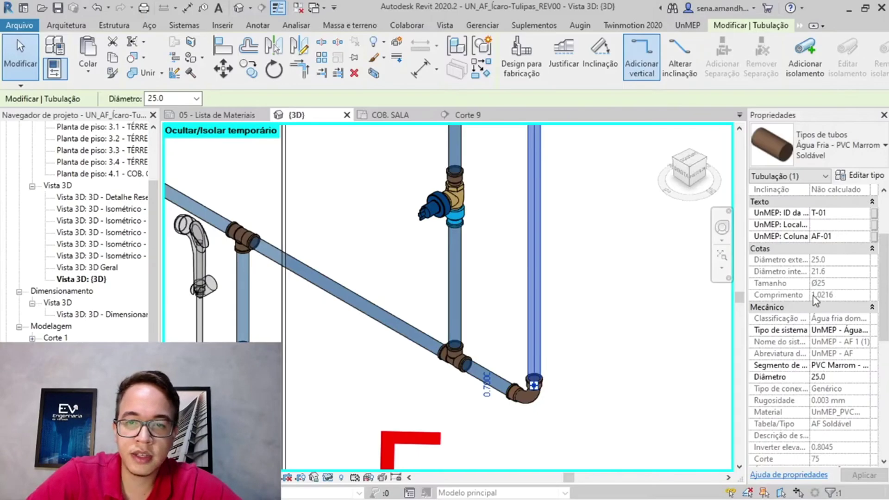
{"action": "scroll", "coordinate": [591, 269], "scroll_direction": "up", "scroll_amount": 6}
{"action": "scroll", "coordinate": [575, 265], "scroll_direction": "down", "scroll_amount": 3}
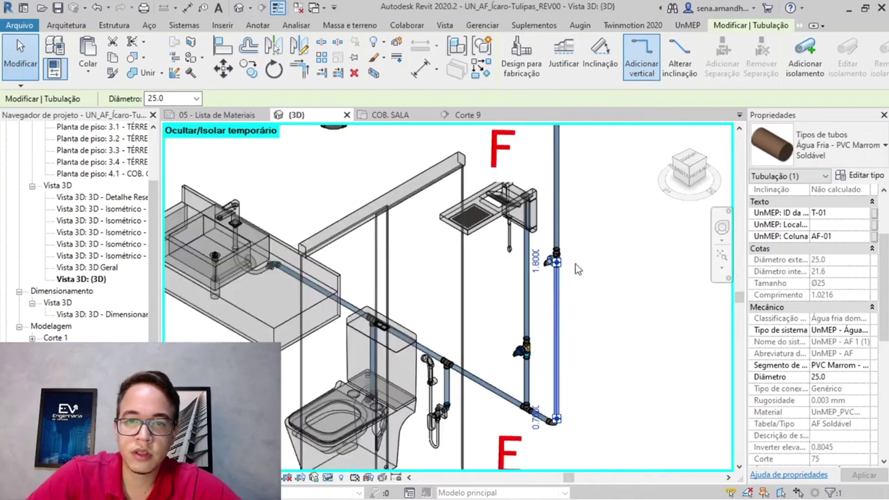
{"action": "middle_click_drag", "start_coordinate": [601, 227], "coordinate": [597, 339]}
{"action": "left_click", "coordinate": [542, 211]}
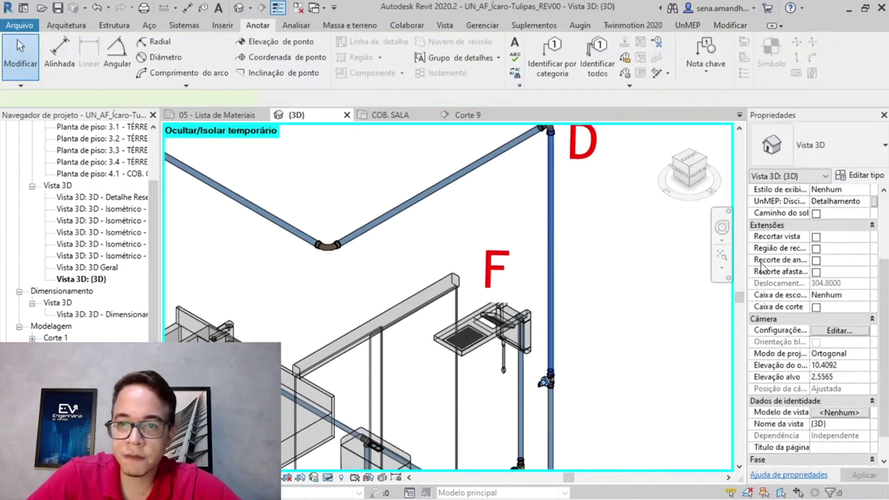
{"action": "scroll", "coordinate": [819, 302], "scroll_direction": "down", "scroll_amount": 8}
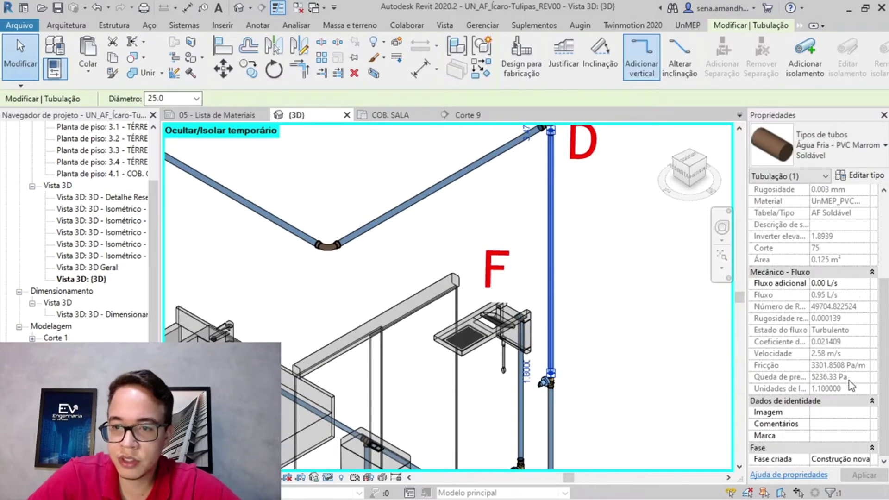
{"action": "scroll", "coordinate": [850, 381], "scroll_direction": "up", "scroll_amount": 6}
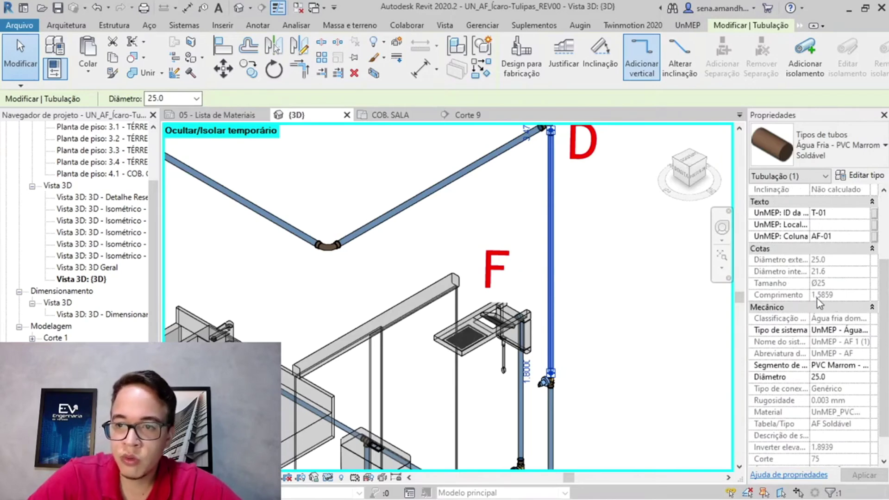
{"action": "key", "text": "alt+Tab"}
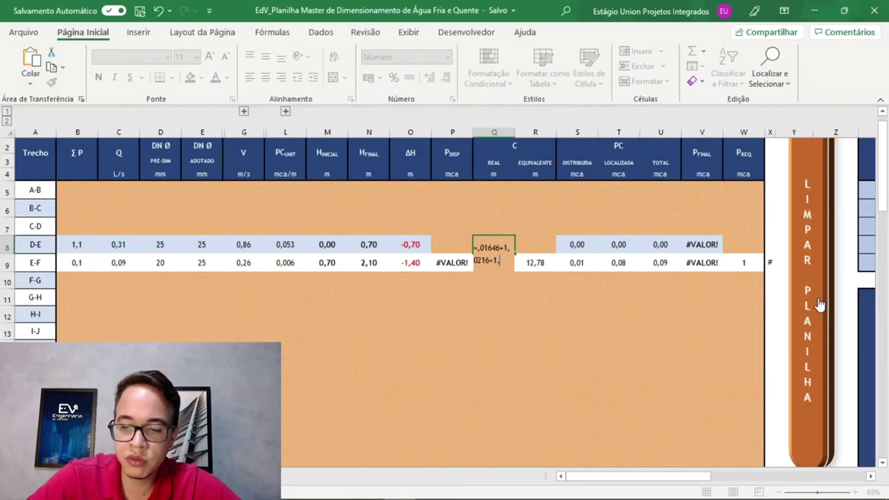
{"action": "key", "text": "Return"}
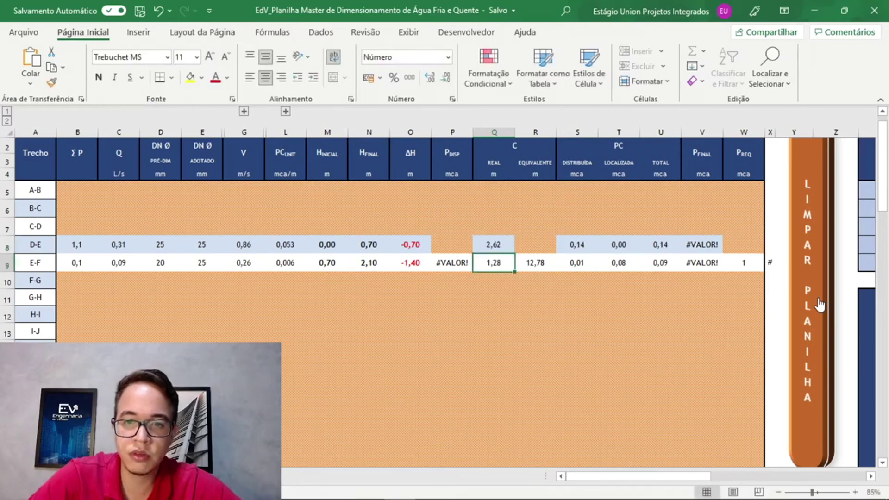
Check the real length of segment D-E and select its empty equivalent-length cell
{"action": "key", "text": "alt+Tab"}
{"action": "key", "text": "alt+Tab"}
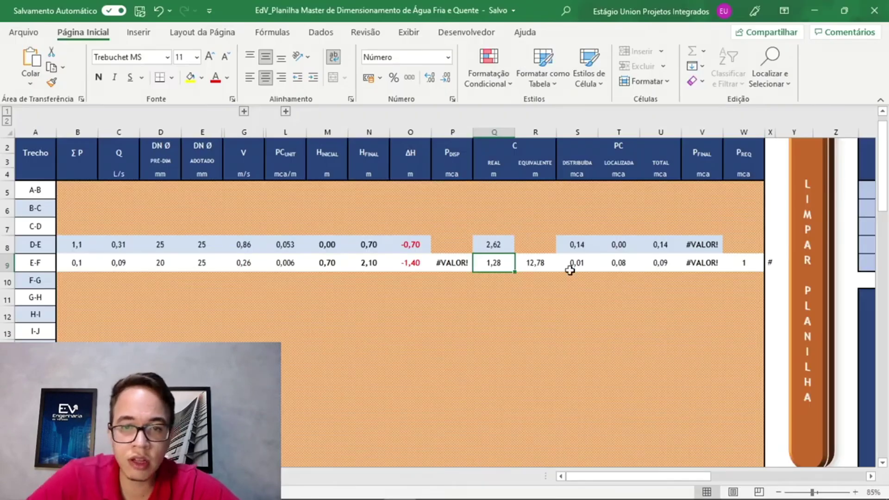
{"action": "left_click", "coordinate": [478, 244]}
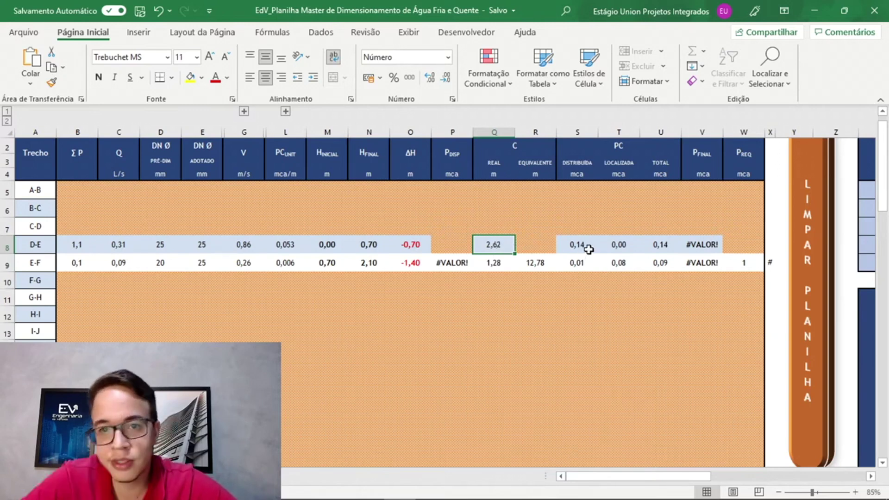
{"action": "left_click", "coordinate": [544, 243]}
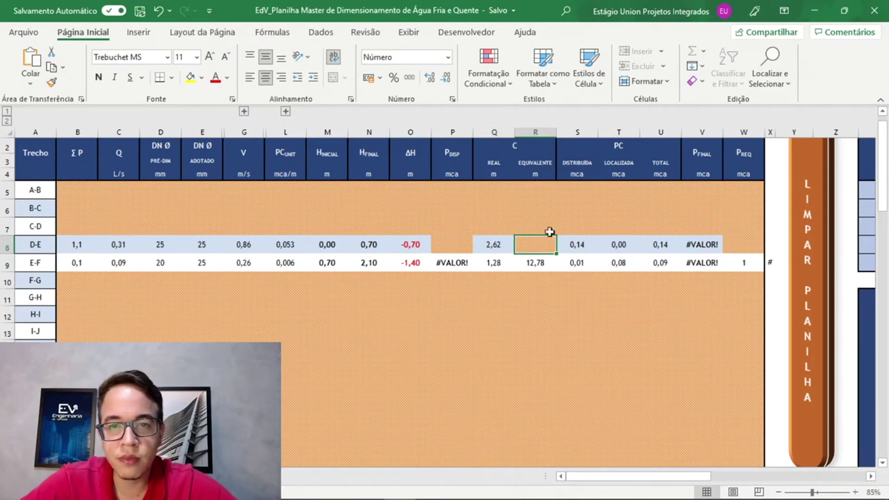
{"action": "scroll", "coordinate": [522, 199], "scroll_direction": "up", "scroll_amount": 2}
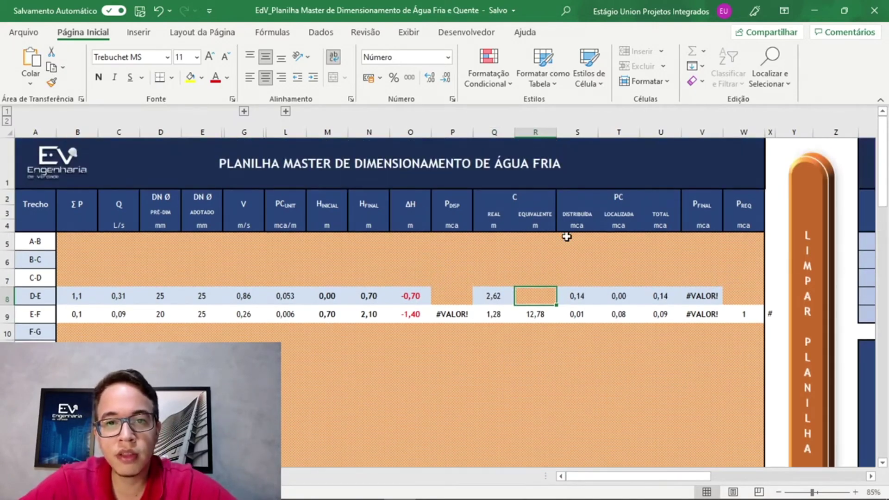
{"action": "scroll", "coordinate": [549, 197], "scroll_direction": "down", "scroll_amount": 2}
Switch to Revit and remove the elbow at node D from the 3D view to expose the reducing bushing
{"action": "key", "text": "alt+Tab"}
{"action": "middle_click_drag", "start_coordinate": [630, 373], "coordinate": [602, 352]}
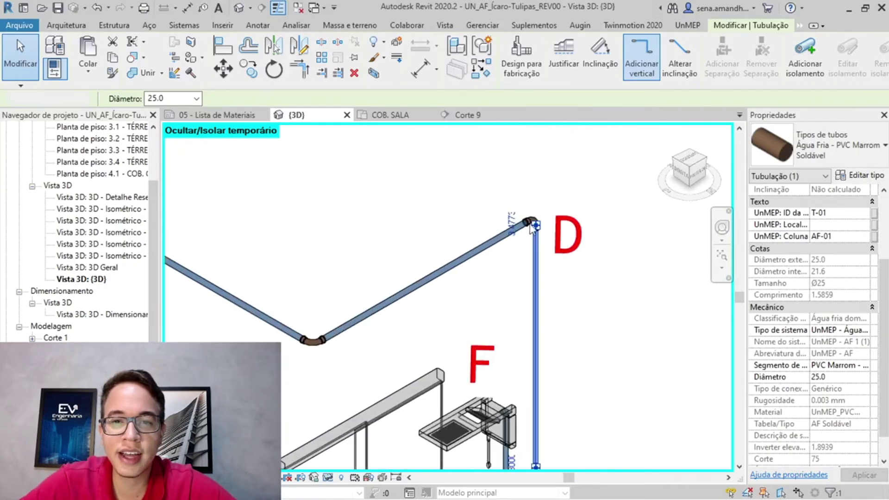
{"action": "key", "text": "Escape"}
{"action": "scroll", "coordinate": [538, 222], "scroll_direction": "up", "scroll_amount": 5}
{"action": "left_click_drag", "start_coordinate": [473, 329], "coordinate": [599, 187]}
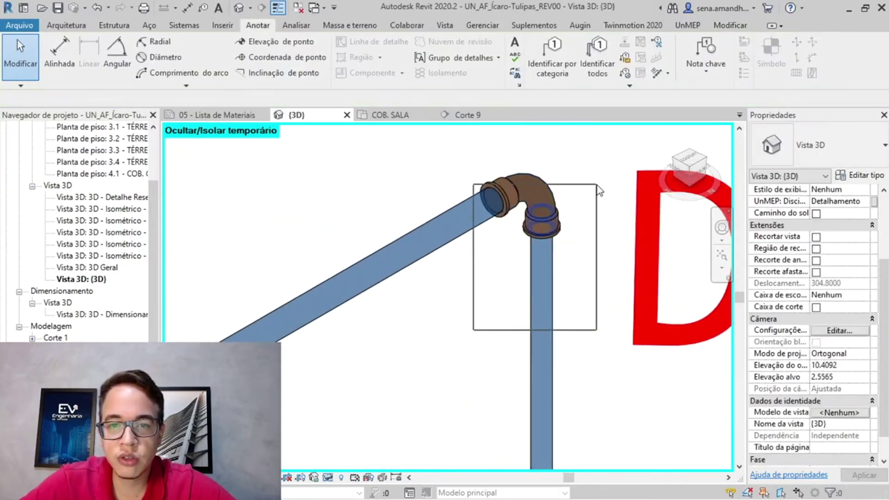
{"action": "left_click", "coordinate": [538, 181]}
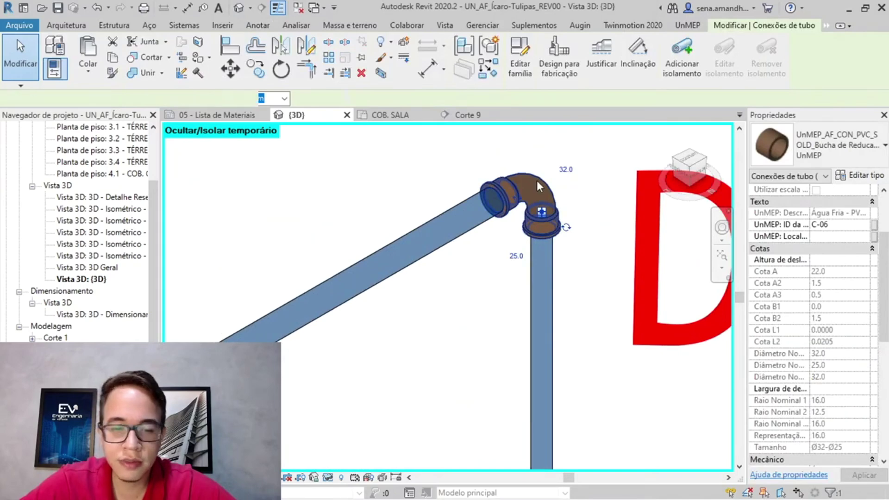
{"action": "key", "text": "Delete"}
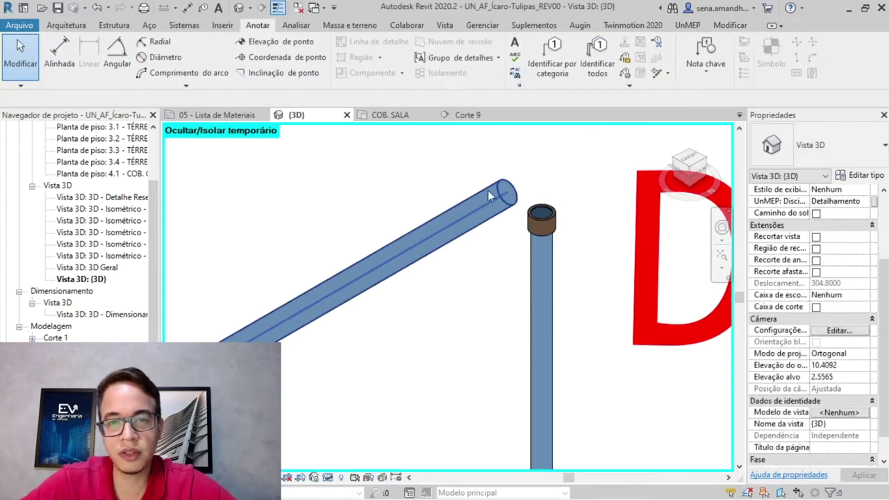
Read the equivalent length of the reducing bushing at node D and enter =0,192 as the D-E equivalent length in Excel
{"action": "left_click", "coordinate": [554, 229]}
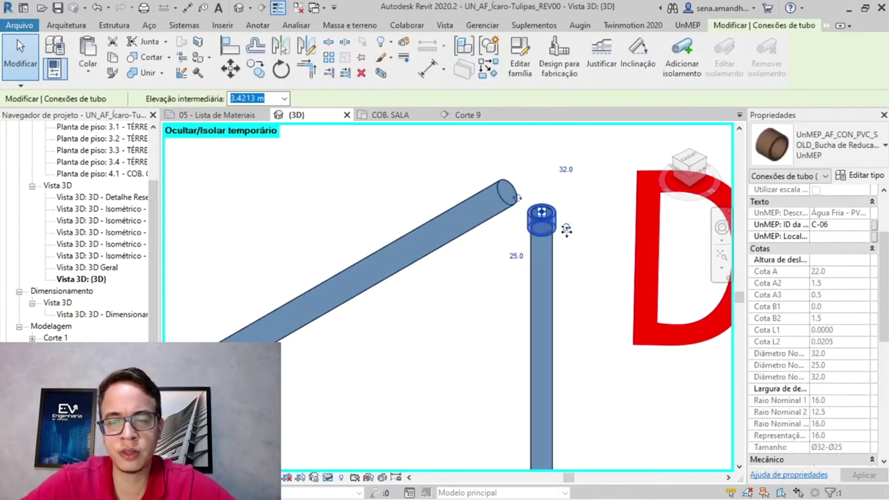
{"action": "scroll", "coordinate": [795, 307], "scroll_direction": "down", "scroll_amount": 8}
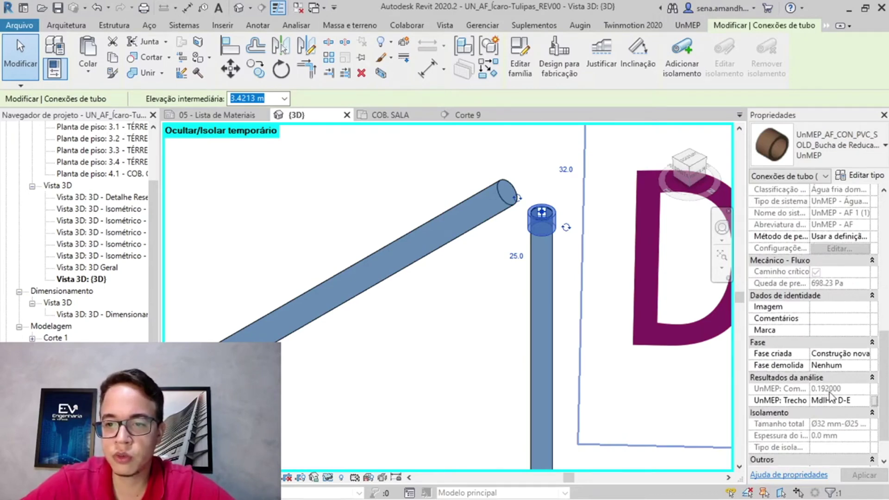
{"action": "key", "text": "alt+Tab"}
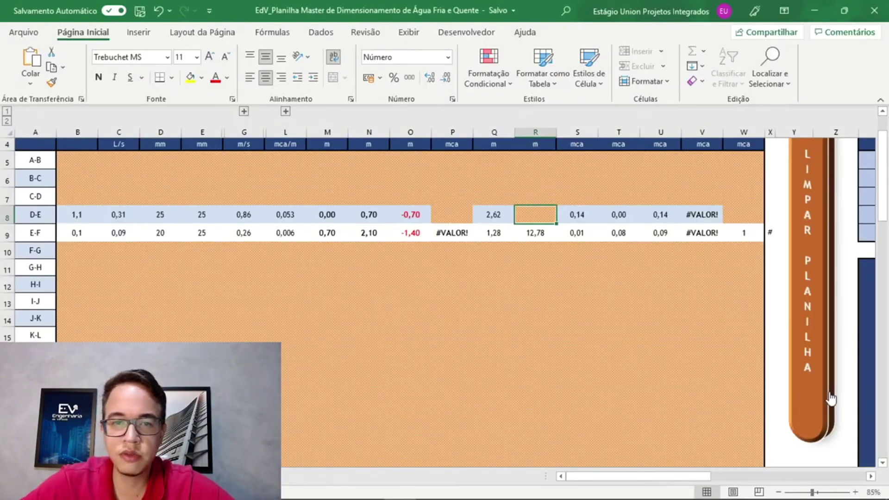
{"action": "type", "text": "=0,1"}
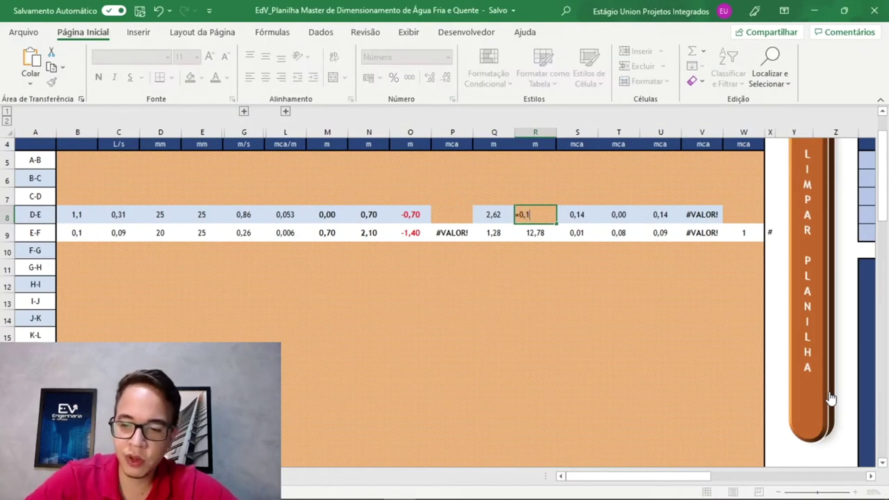
{"action": "type", "text": "92"}
{"action": "key", "text": "ctrl+Return"}
Switch back to Revit, reset the 3D view's temporary hide/isolate mode and bring the D-E valve into view
{"action": "key", "text": "alt+Tab"}
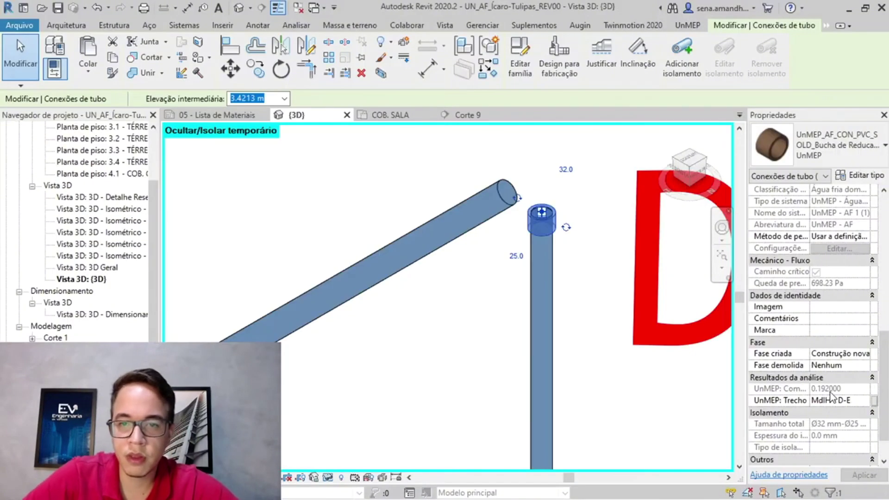
{"action": "scroll", "coordinate": [695, 362], "scroll_direction": "down", "scroll_amount": 5}
{"action": "key", "text": "Escape"}
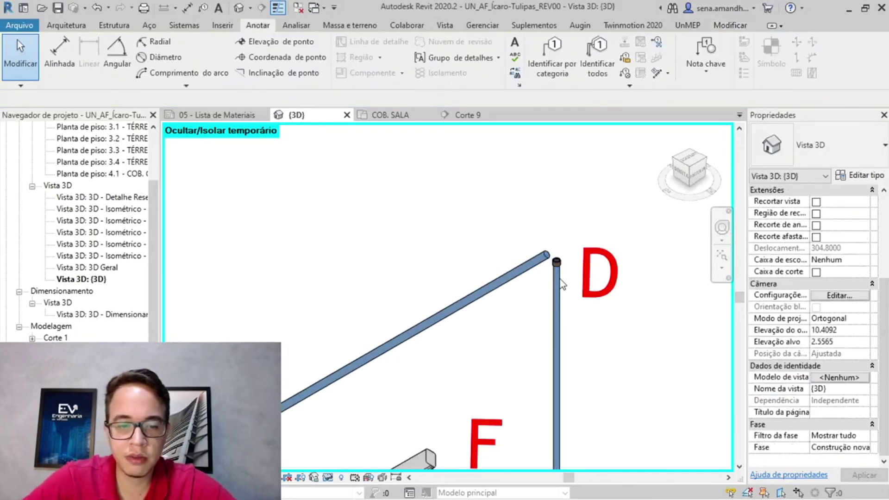
{"action": "key", "text": "h"}
{"action": "key", "text": "r"}
{"action": "middle_click_drag", "start_coordinate": [639, 382], "coordinate": [668, 121]}
{"action": "scroll", "coordinate": [574, 332], "scroll_direction": "up", "scroll_amount": 3}
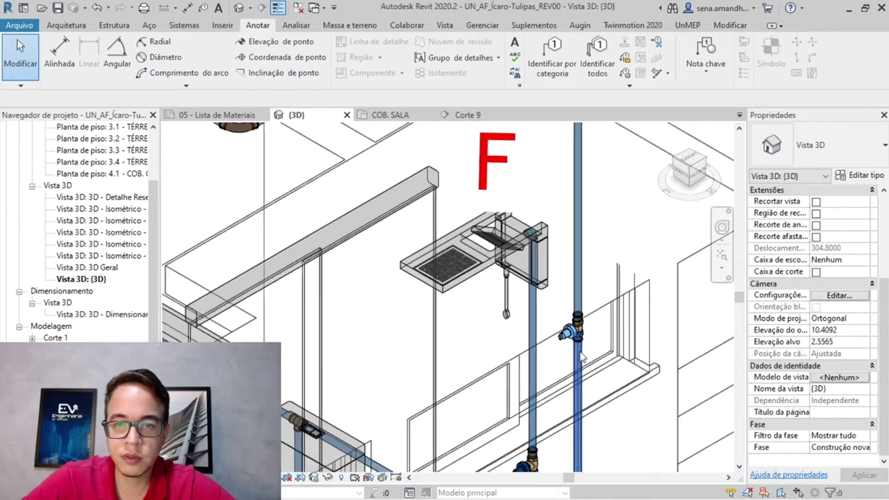
Check the equivalent length in the type properties of the 25 mm gate valve marked as segment D-E
{"action": "left_click", "coordinate": [575, 332]}
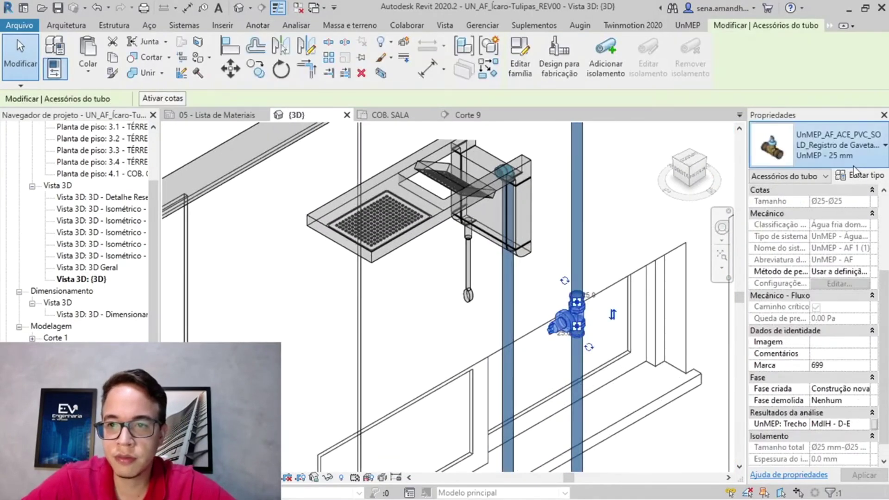
{"action": "left_click", "coordinate": [858, 175]}
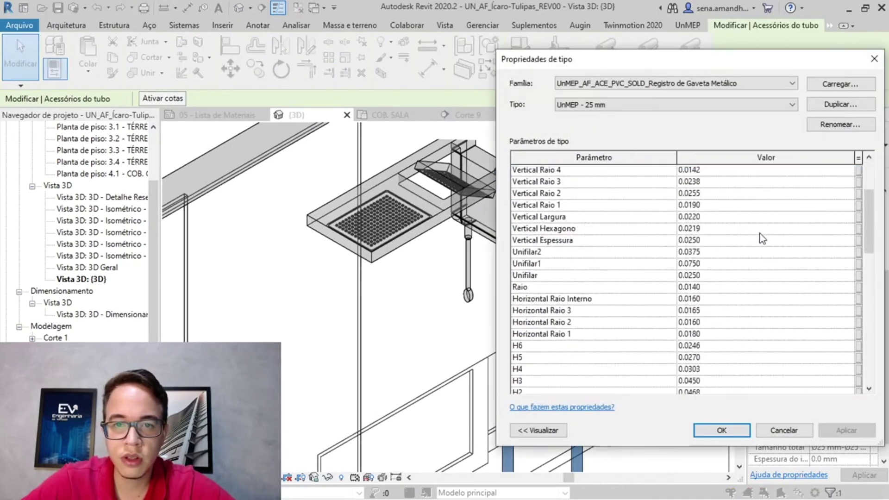
{"action": "scroll", "coordinate": [762, 237], "scroll_direction": "down", "scroll_amount": 5}
{"action": "scroll", "coordinate": [761, 233], "scroll_direction": "down", "scroll_amount": 5}
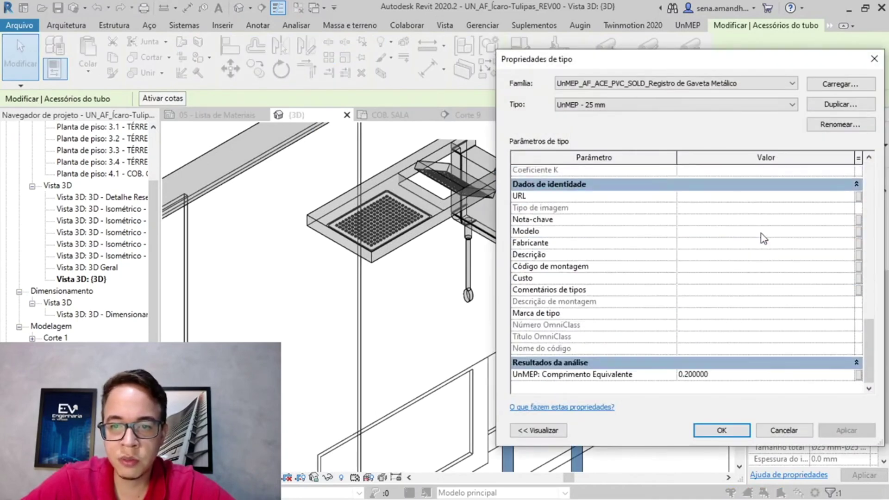
{"action": "left_click", "coordinate": [711, 376]}
{"action": "key", "text": "Escape"}
{"action": "key", "text": "Escape"}
Switch to Excel and extend the D-E equivalent-length formula with the gate valve's value, making it =0,192+,2+
{"action": "key", "text": "alt+Tab"}
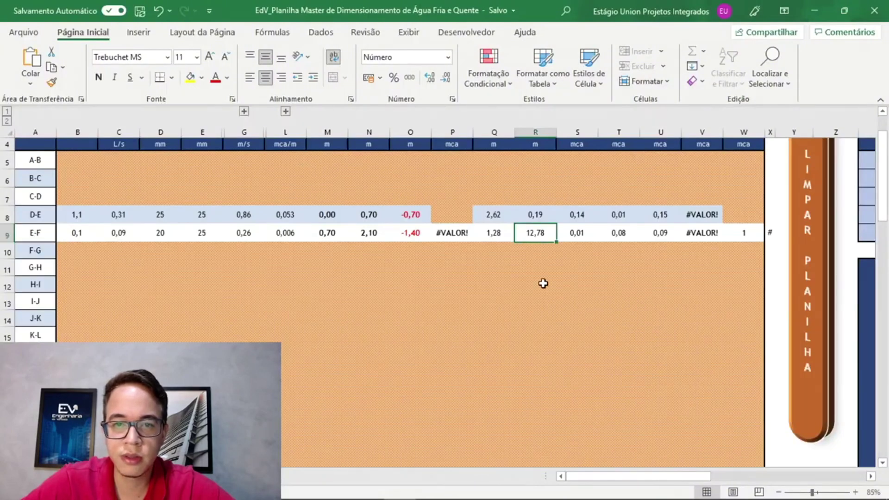
{"action": "left_click", "coordinate": [543, 214]}
{"action": "key", "text": "F2"}
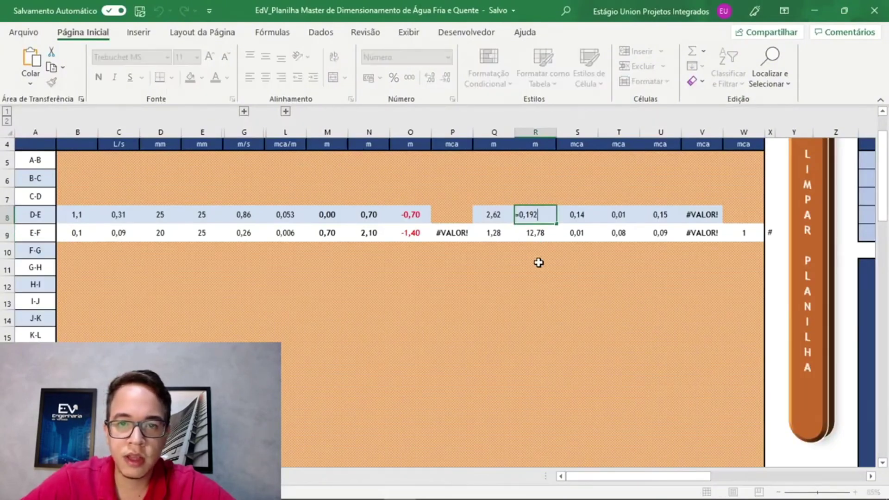
{"action": "type", "text": "+,2+"}
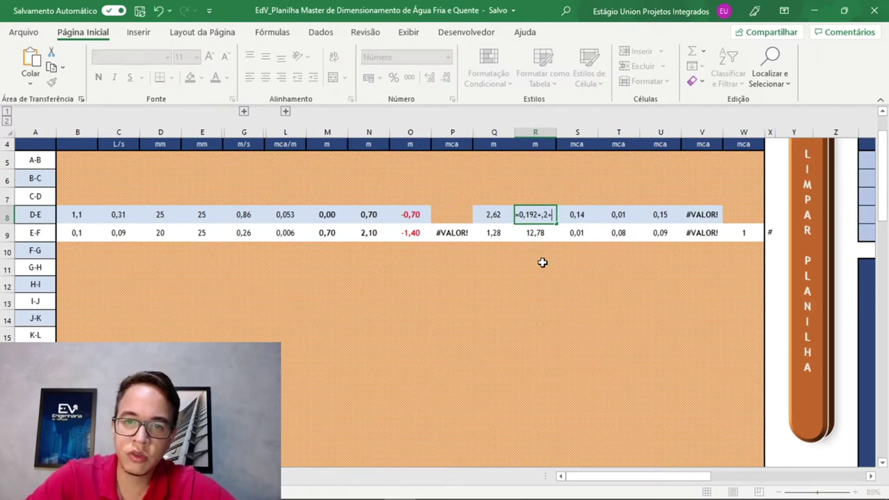
Read the equivalent length of the 25 mm elbow near node E in Revit and append 0,5 to the D-E formula in Excel
{"action": "key", "text": "alt+Tab"}
{"action": "scroll", "coordinate": [544, 263], "scroll_direction": "down", "scroll_amount": 2}
{"action": "middle_click_drag", "start_coordinate": [606, 332], "coordinate": [611, 135]}
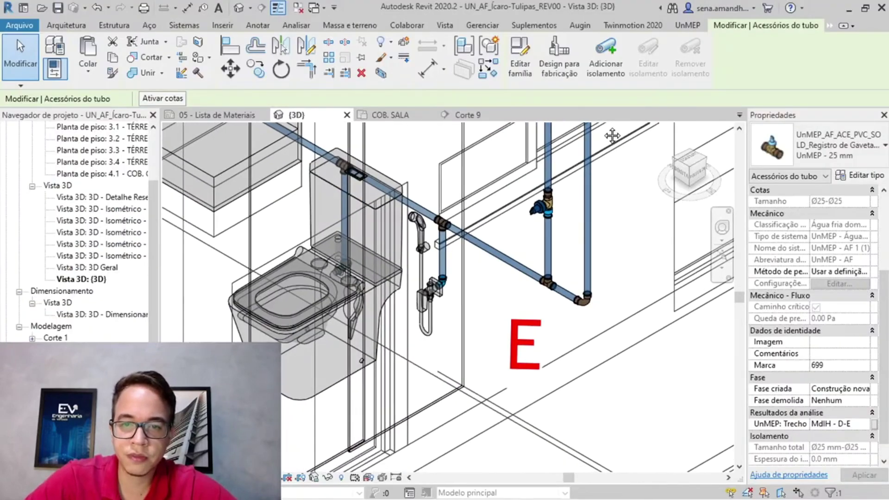
{"action": "scroll", "coordinate": [585, 293], "scroll_direction": "up", "scroll_amount": 2}
{"action": "left_click", "coordinate": [586, 311]}
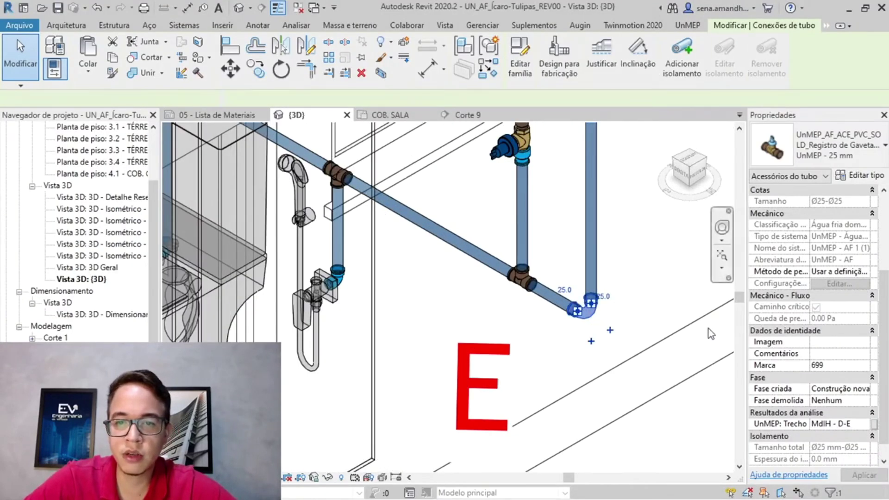
{"action": "scroll", "coordinate": [834, 354], "scroll_direction": "down", "scroll_amount": 4}
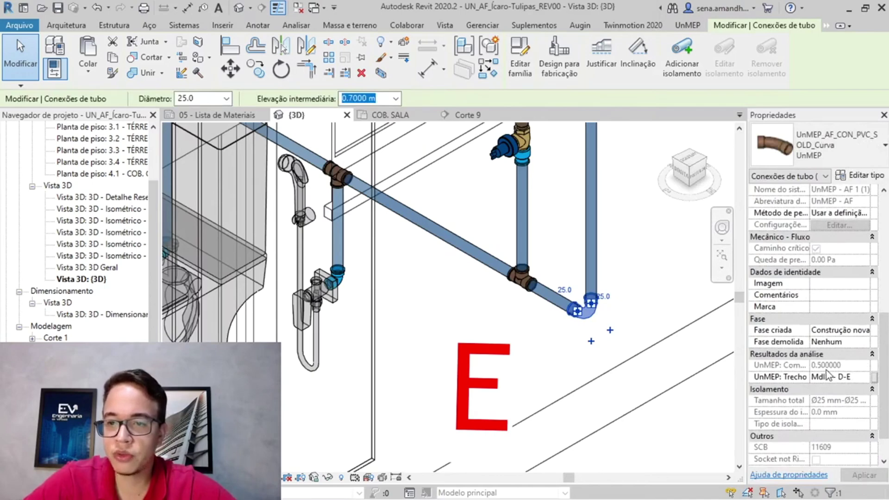
{"action": "key", "text": "alt+Tab"}
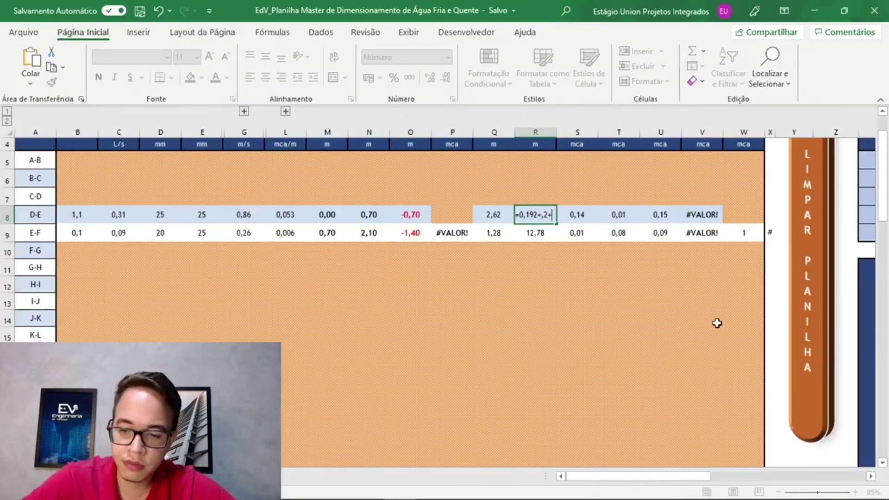
{"action": "type", "text": "0,5"}
Switch to Revit and examine the tee near node E, covering its flow path and equivalent-length parameters
{"action": "key", "text": "alt+Tab"}
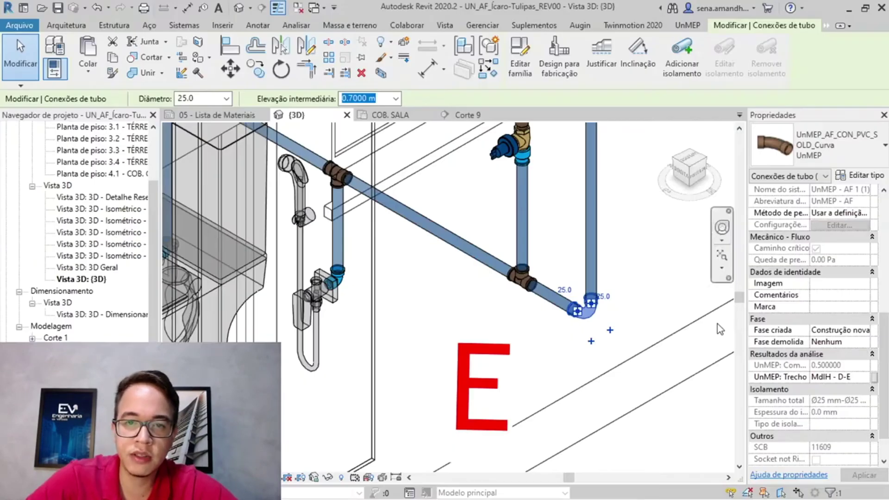
{"action": "left_click", "coordinate": [532, 283]}
{"action": "scroll", "coordinate": [533, 283], "scroll_direction": "up", "scroll_amount": 5}
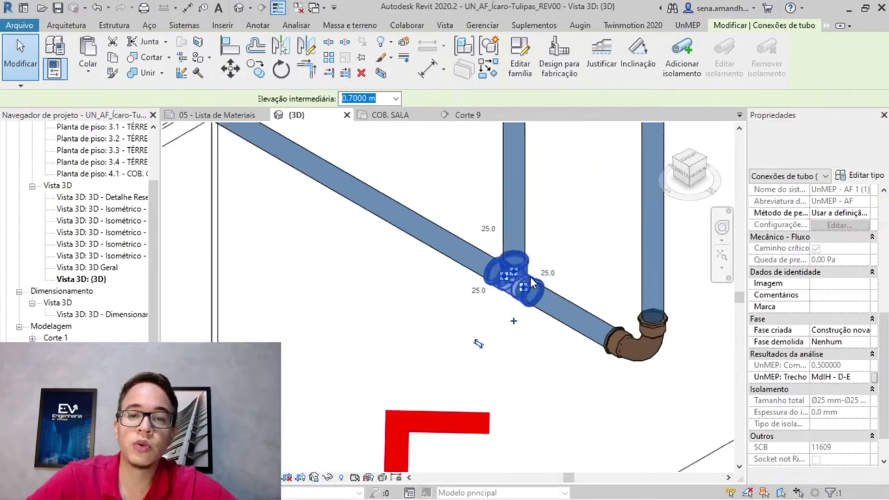
{"action": "scroll", "coordinate": [536, 276], "scroll_direction": "down", "scroll_amount": 3}
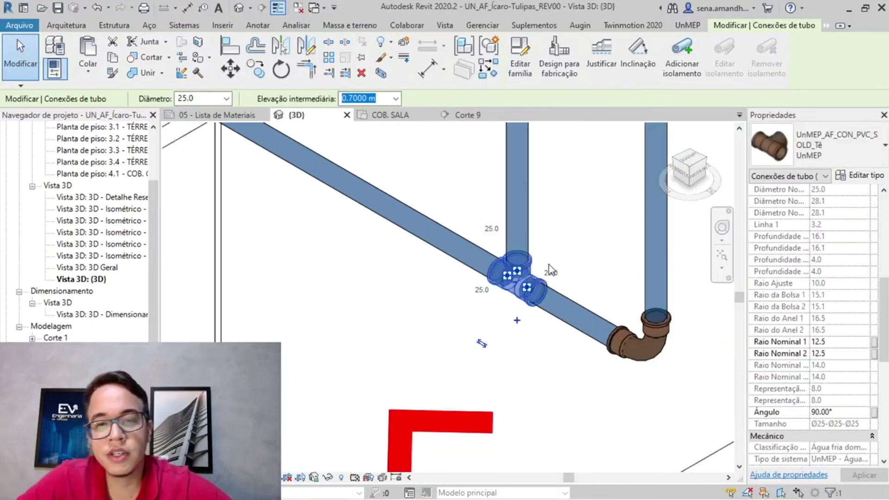
{"action": "scroll", "coordinate": [533, 281], "scroll_direction": "up", "scroll_amount": 3}
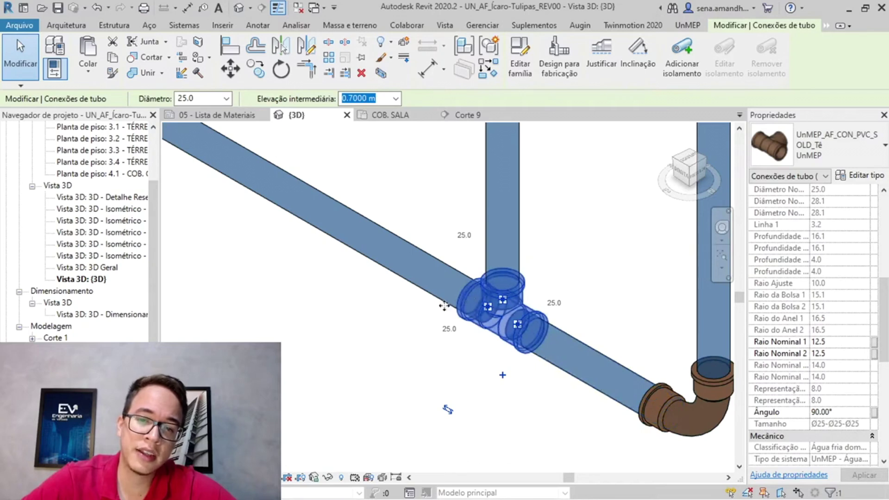
{"action": "scroll", "coordinate": [437, 327], "scroll_direction": "up", "scroll_amount": 3}
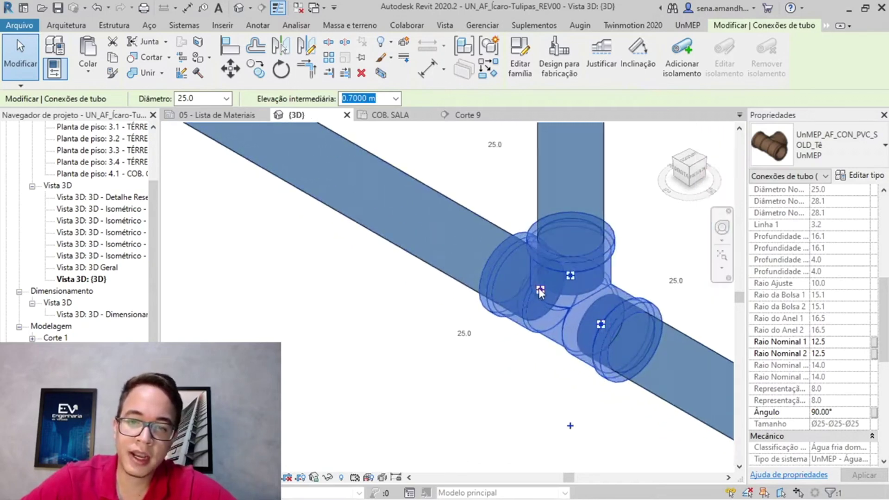
{"action": "scroll", "coordinate": [538, 294], "scroll_direction": "down", "scroll_amount": 5}
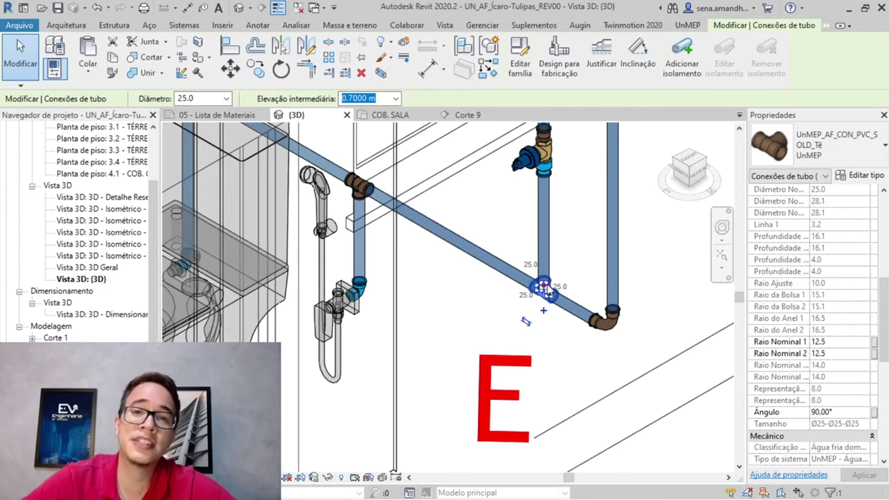
{"action": "scroll", "coordinate": [546, 285], "scroll_direction": "up", "scroll_amount": 2}
{"action": "scroll", "coordinate": [546, 284], "scroll_direction": "up", "scroll_amount": 1}
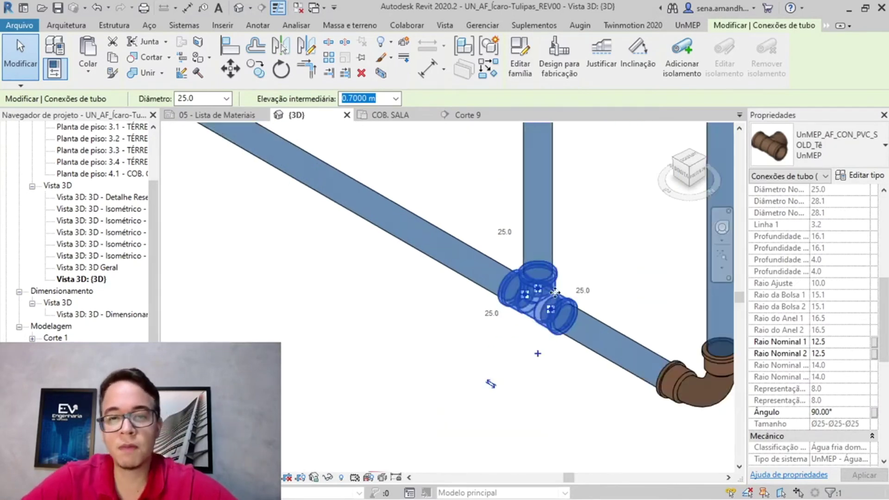
{"action": "scroll", "coordinate": [513, 215], "scroll_direction": "down", "scroll_amount": 5}
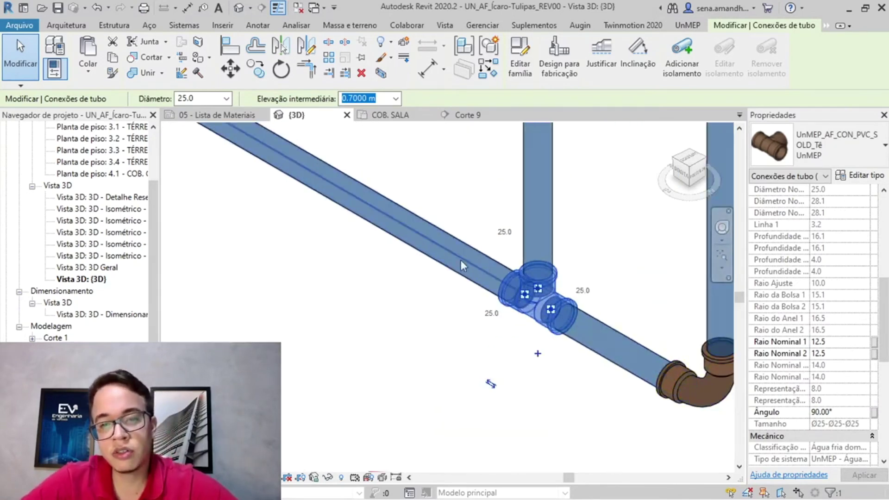
{"action": "middle_click_drag", "start_coordinate": [542, 220], "coordinate": [548, 368]}
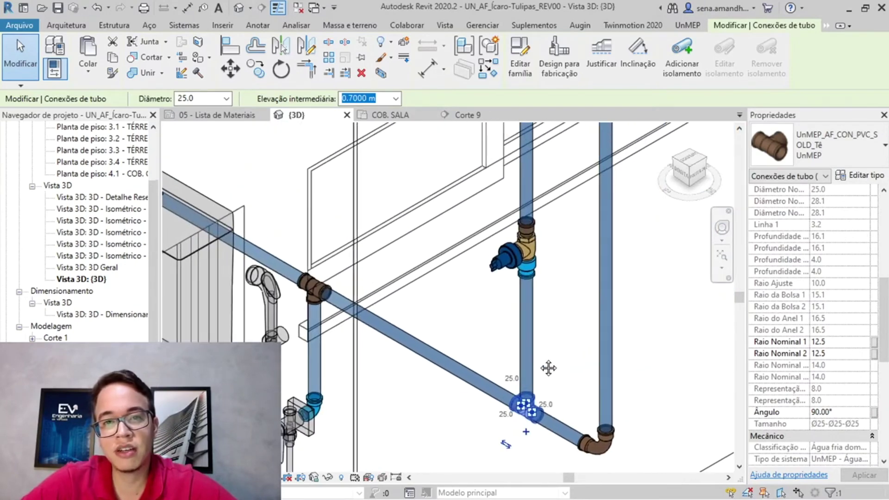
{"action": "scroll", "coordinate": [537, 273], "scroll_direction": "down", "scroll_amount": 3}
{"action": "scroll", "coordinate": [552, 400], "scroll_direction": "up", "scroll_amount": 4}
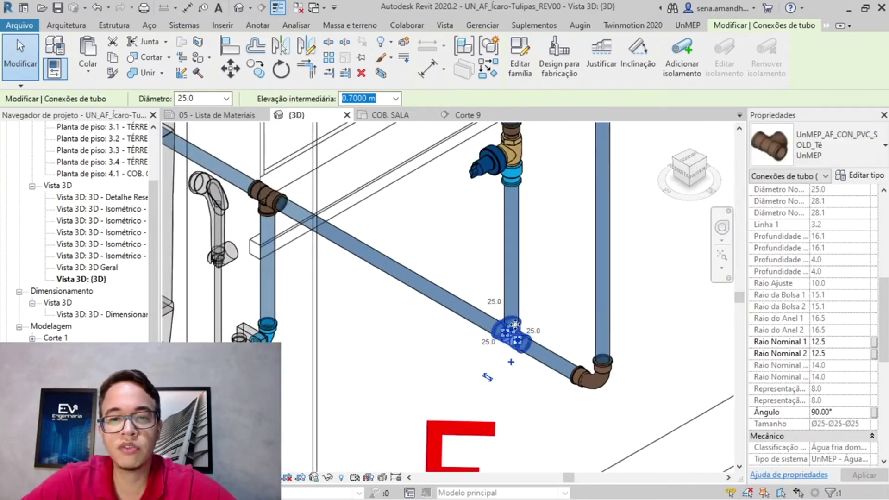
{"action": "scroll", "coordinate": [521, 317], "scroll_direction": "up", "scroll_amount": 1}
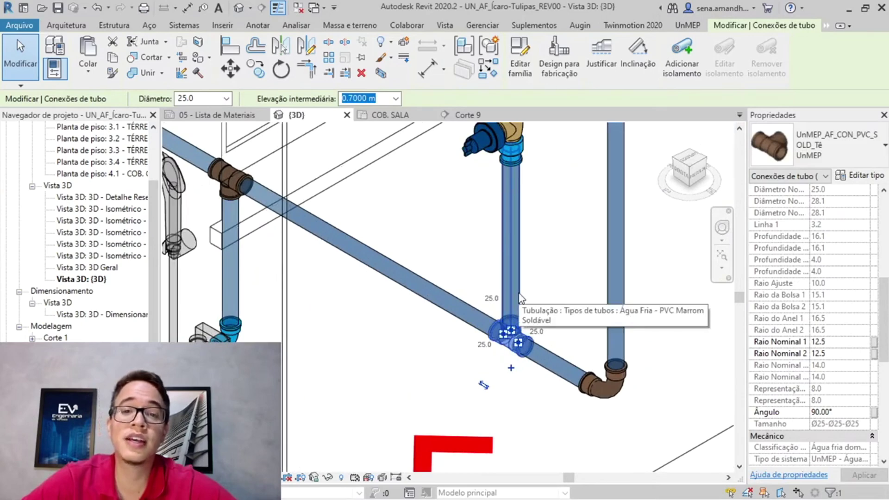
{"action": "scroll", "coordinate": [504, 373], "scroll_direction": "up", "scroll_amount": 4}
{"action": "scroll", "coordinate": [839, 342], "scroll_direction": "down", "scroll_amount": 3}
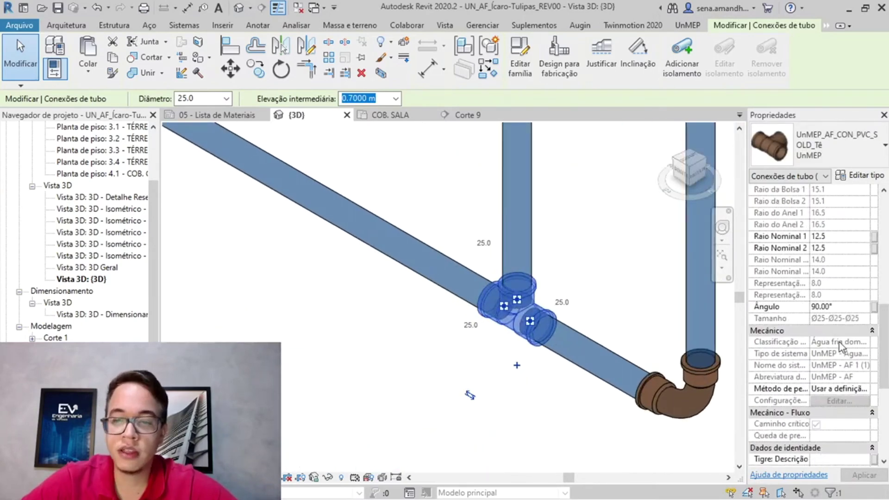
{"action": "scroll", "coordinate": [840, 347], "scroll_direction": "down", "scroll_amount": 5}
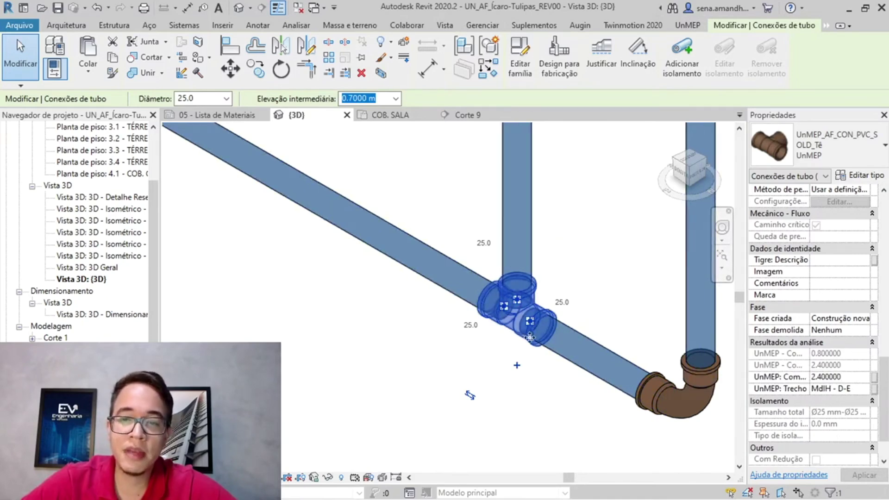
Recheck the tee's equivalent length in Revit and complete the D-E formula in Excel as =0,192+,2+0,5+2,4
{"action": "key", "text": "alt+Tab"}
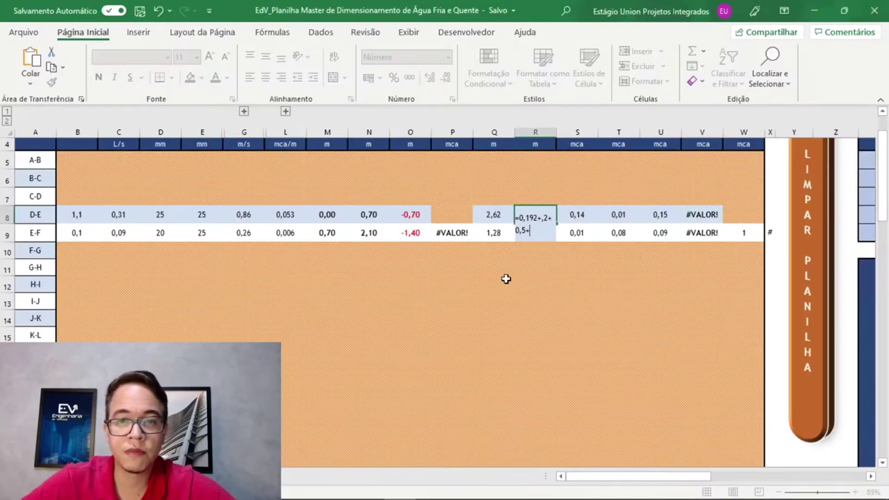
{"action": "key", "text": "alt+Tab"}
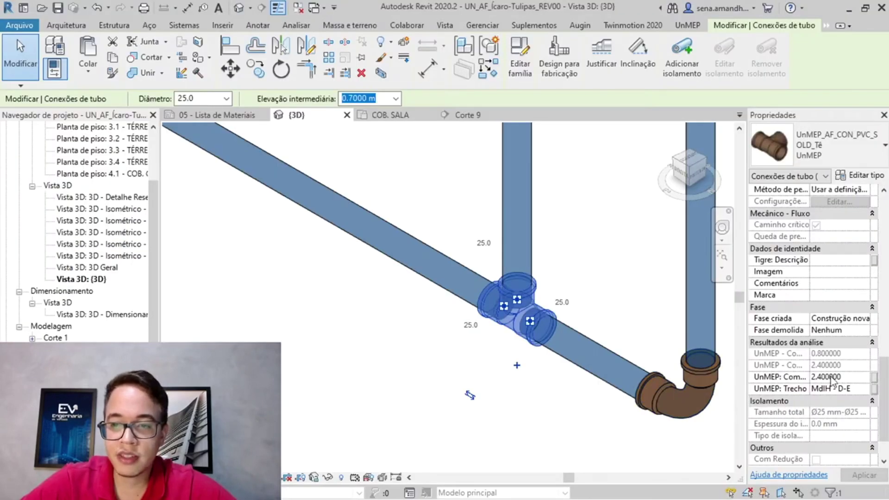
{"action": "key", "text": "alt+Tab"}
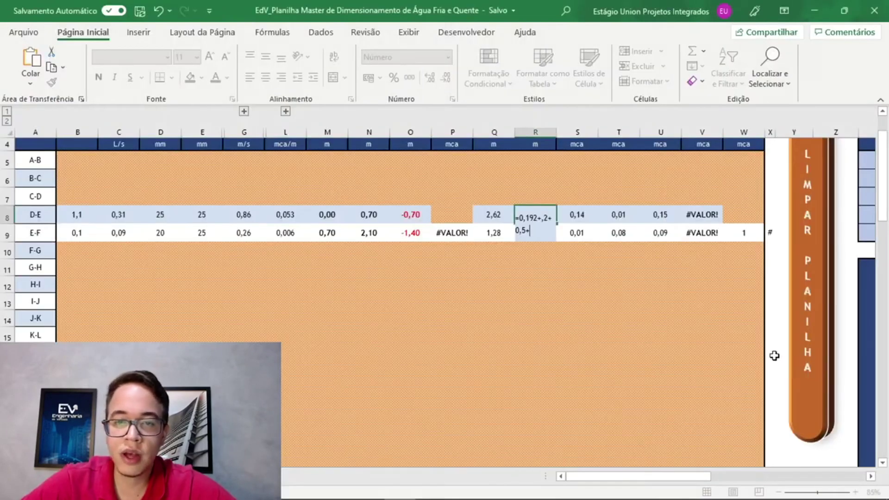
{"action": "type", "text": "2,4"}
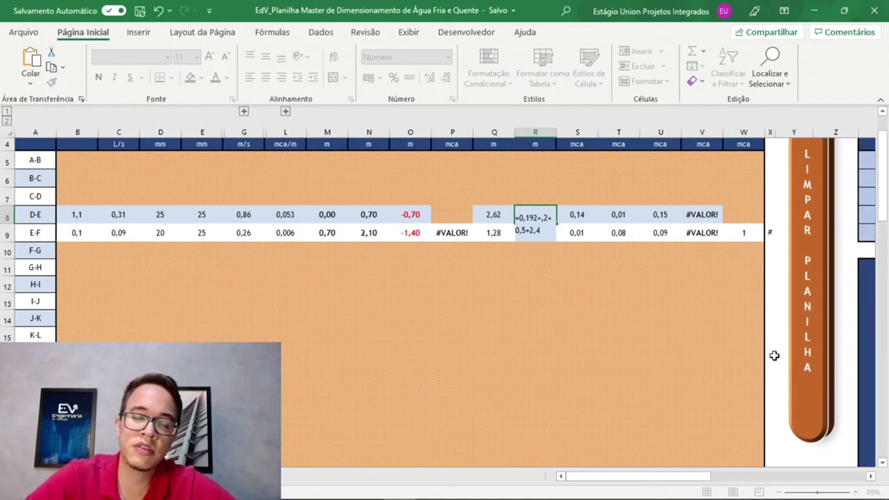
{"action": "key", "text": "Return"}
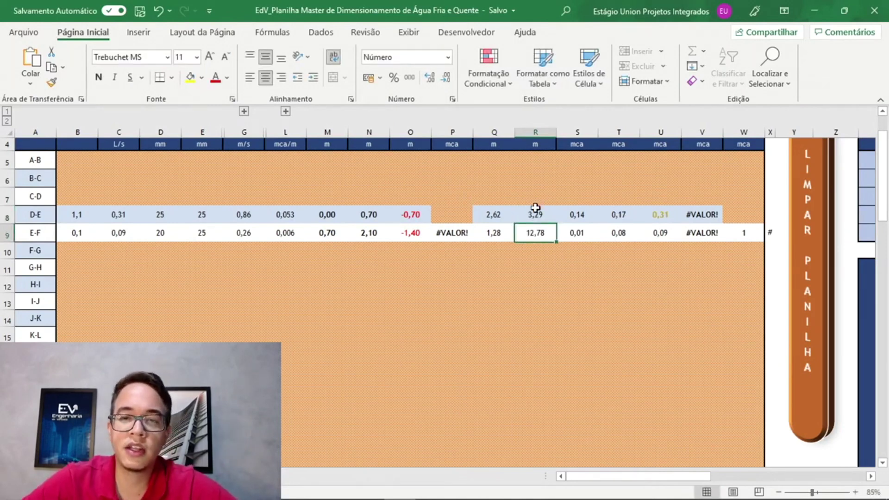
{"action": "left_click", "coordinate": [541, 218]}
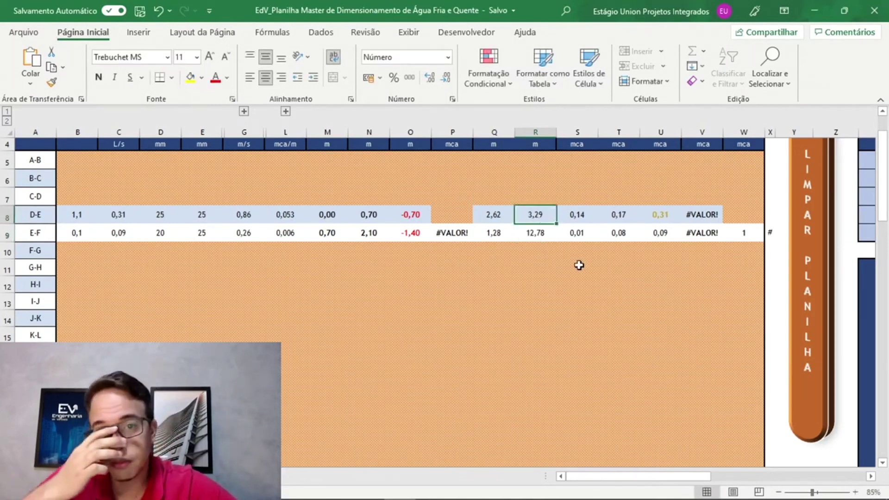
{"action": "key", "text": "alt+Tab"}
{"action": "key", "text": "alt+Tab"}
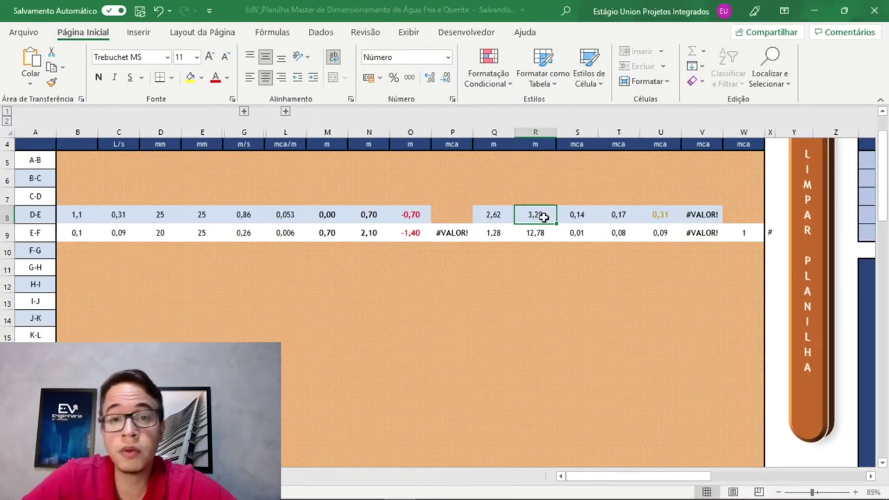
{"action": "scroll", "coordinate": [532, 259], "scroll_direction": "up", "scroll_amount": 1}
{"action": "scroll", "coordinate": [532, 267], "scroll_direction": "down", "scroll_amount": 1}
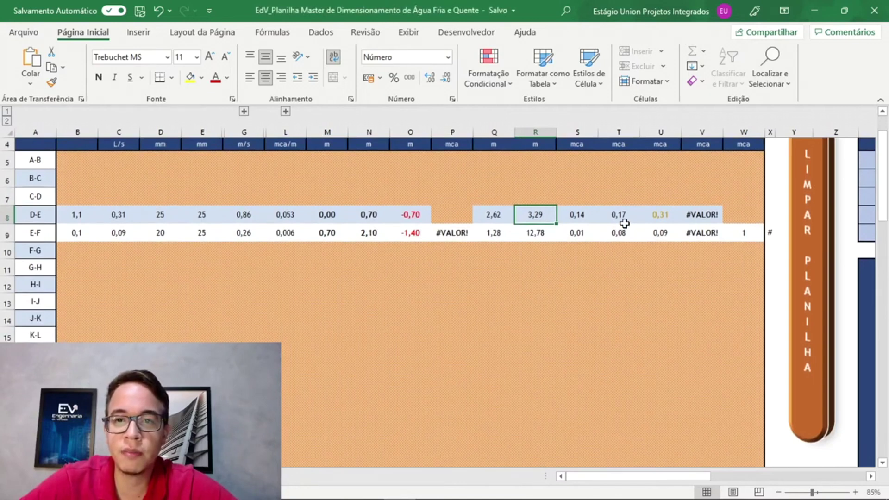
Fill the required-pressure cell of segment D-E with a dash
{"action": "scroll", "coordinate": [626, 236], "scroll_direction": "up", "scroll_amount": 1}
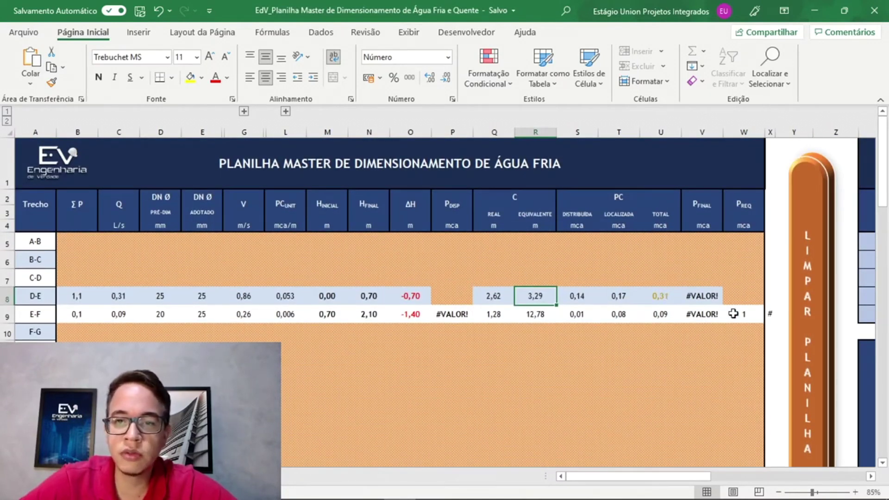
{"action": "left_click", "coordinate": [742, 300]}
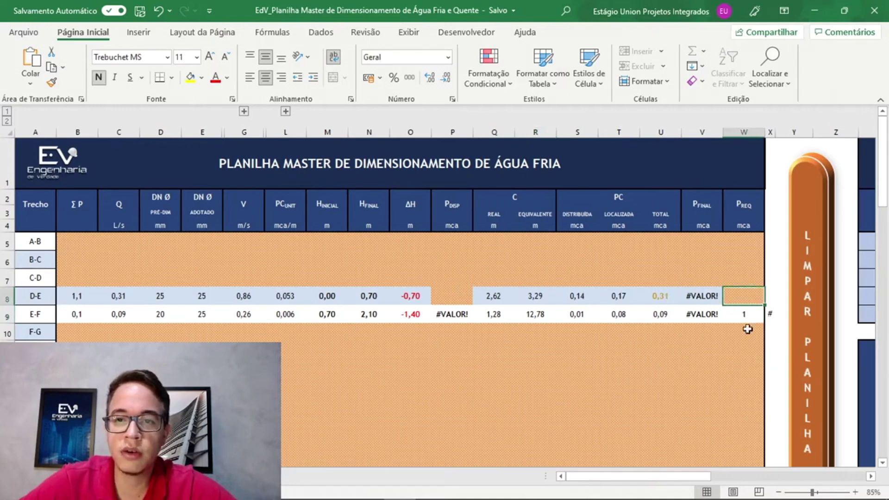
{"action": "type", "text": ",5"}
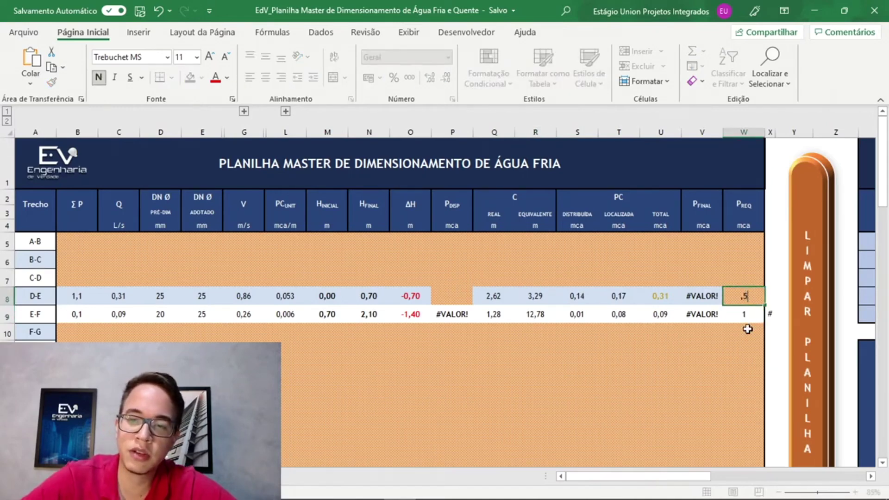
{"action": "key", "text": "Return"}
{"action": "key", "text": "Up"}
{"action": "type", "text": "-"}
{"action": "key", "text": "Return"}
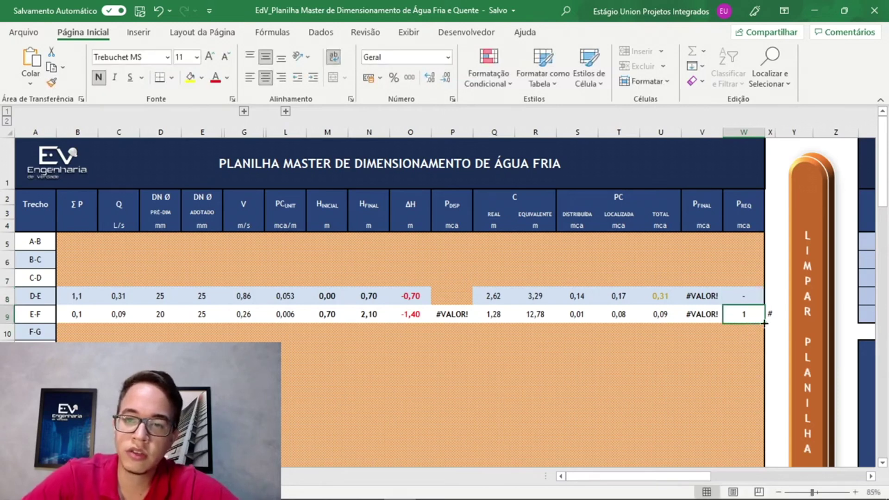
Trace the pipe run near node D in Revit and set the ΣP of segment C-D to 1,1 in the Excel sheet
{"action": "left_click", "coordinate": [735, 292]}
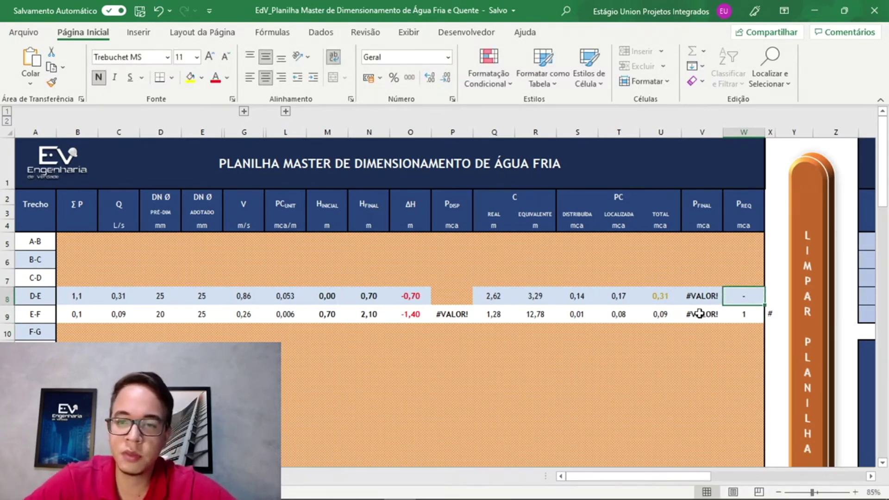
{"action": "left_click", "coordinate": [81, 275]}
{"action": "key", "text": "alt+Tab"}
{"action": "scroll", "coordinate": [395, 255], "scroll_direction": "down", "scroll_amount": 2}
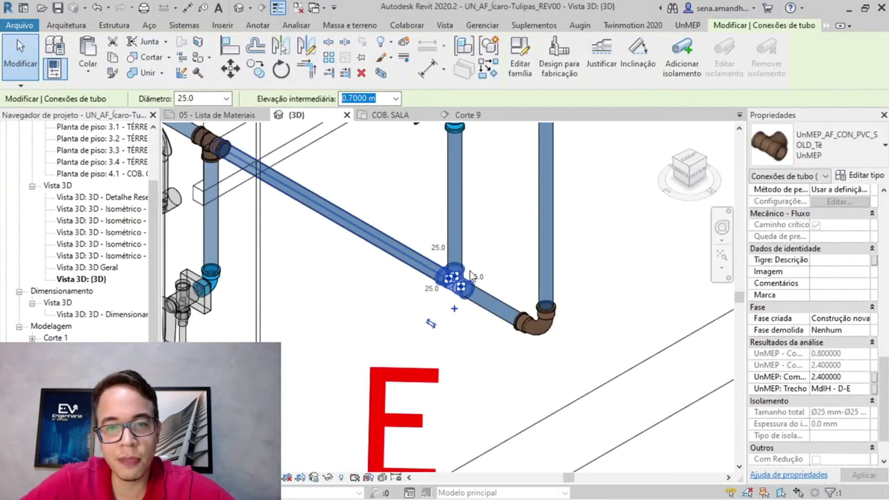
{"action": "scroll", "coordinate": [553, 337], "scroll_direction": "down", "scroll_amount": 5}
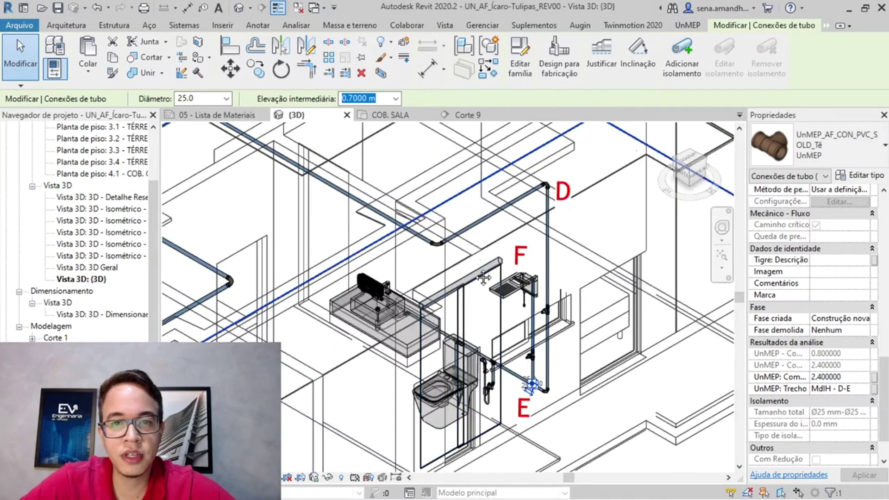
{"action": "middle_click_drag", "start_coordinate": [457, 246], "coordinate": [627, 350]}
{"action": "scroll", "coordinate": [626, 349], "scroll_direction": "down", "scroll_amount": 1}
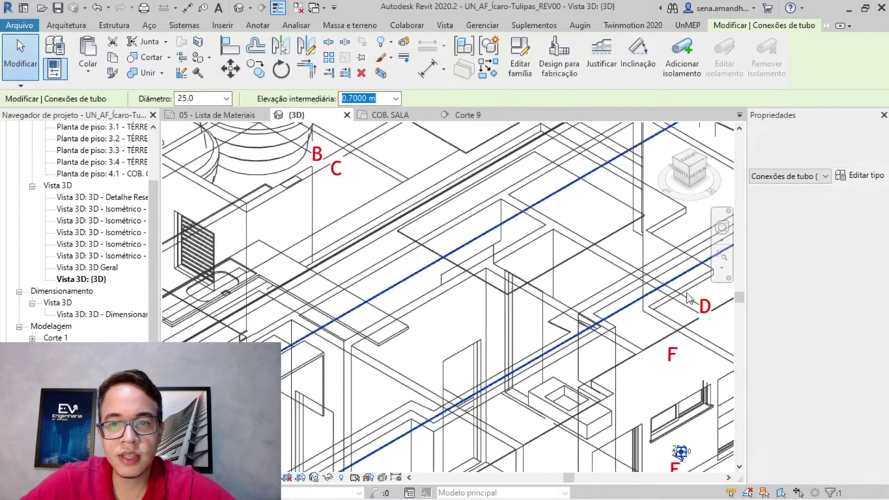
{"action": "key", "text": "alt+Tab"}
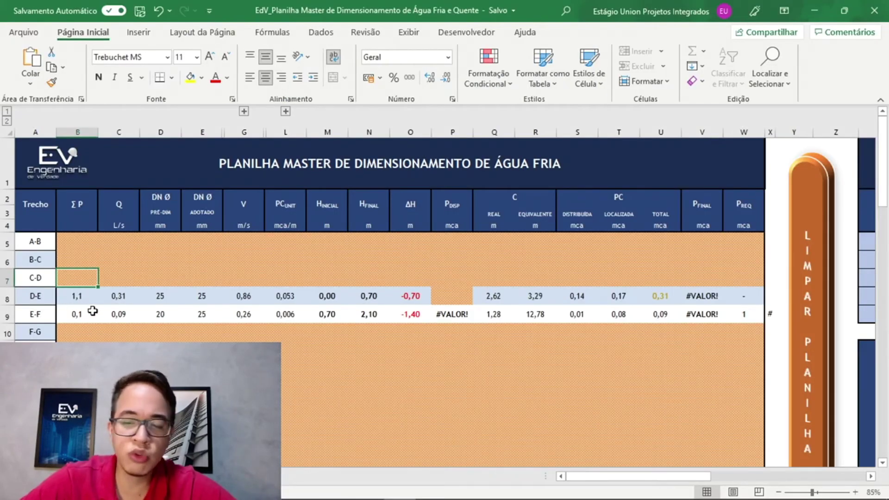
{"action": "type", "text": "1,1"}
{"action": "key", "text": "Return"}
Inspect the elbow at node D in Revit, then set the adopted diameter of segment C-D to 32 mm in Excel
{"action": "key", "text": "alt+Tab"}
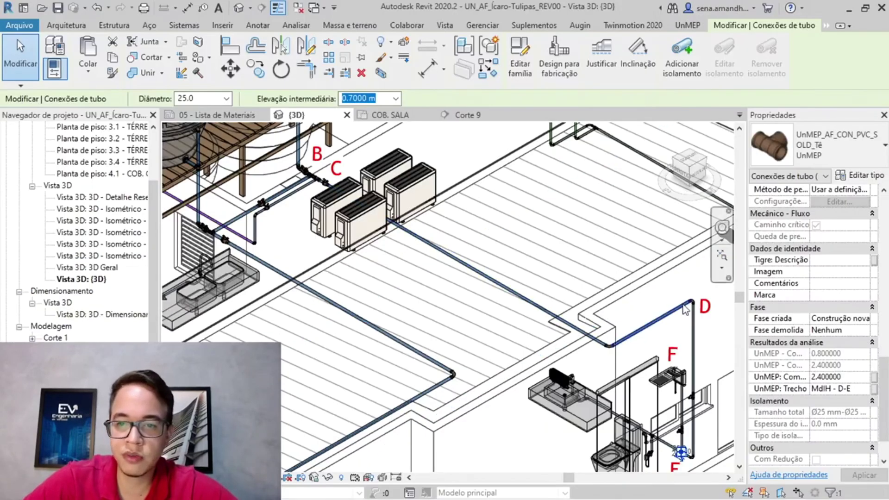
{"action": "scroll", "coordinate": [686, 310], "scroll_direction": "up", "scroll_amount": 2}
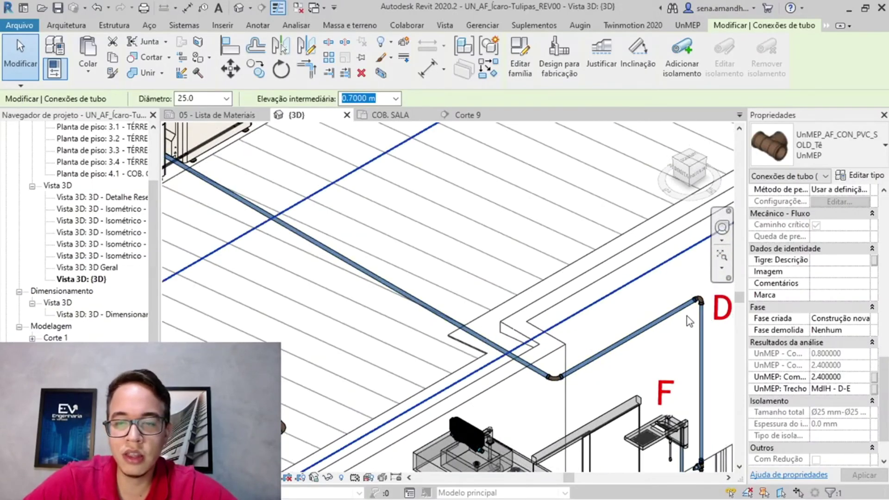
{"action": "scroll", "coordinate": [690, 321], "scroll_direction": "up", "scroll_amount": 2}
{"action": "middle_click_drag", "start_coordinate": [690, 321], "coordinate": [528, 324]}
{"action": "scroll", "coordinate": [525, 309], "scroll_direction": "up", "scroll_amount": 2}
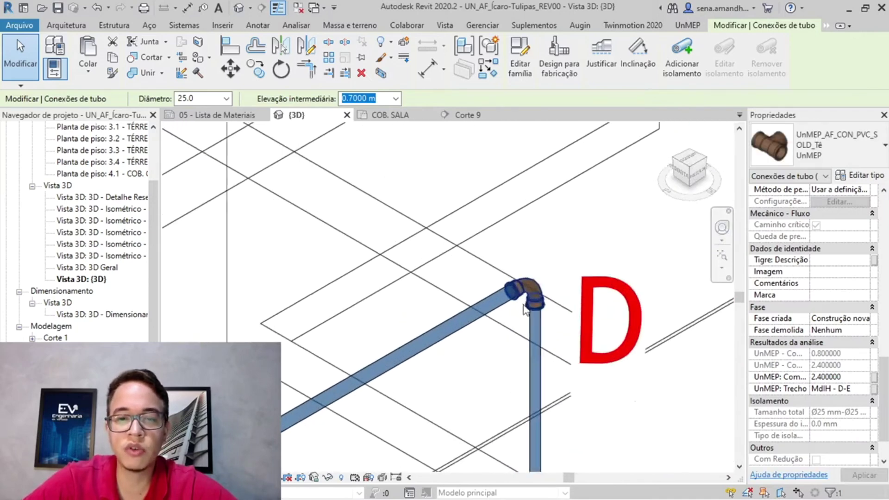
{"action": "key", "text": "alt+Tab"}
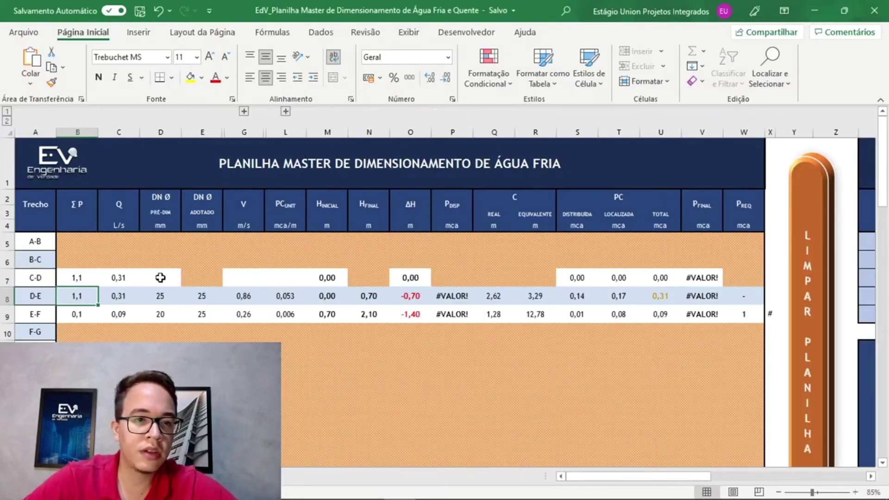
{"action": "key", "text": "Up"}
{"action": "key", "text": "Right"}
{"action": "key", "text": "Right"}
{"action": "key", "text": "Right"}
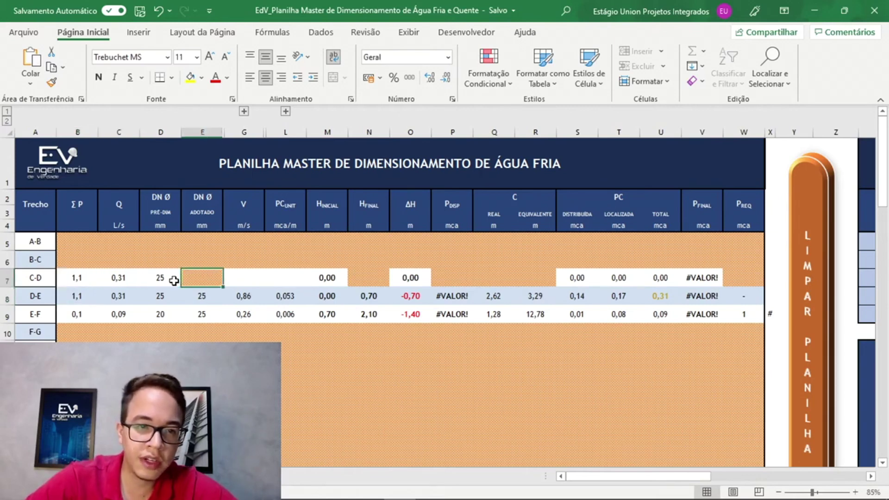
{"action": "type", "text": "32"}
{"action": "key", "text": "Return"}
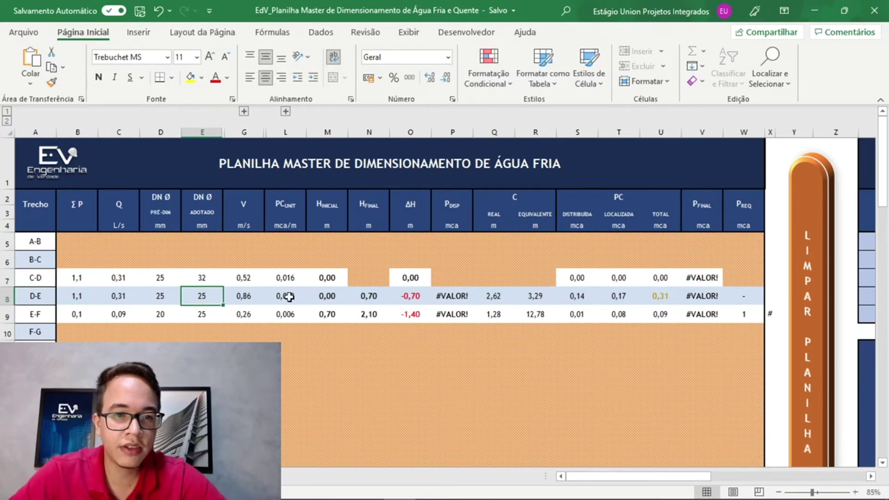
Divide 0,053 by 0,016 in the Windows calculator to compare the unit head losses of D-E and C-D, and close it
{"action": "key", "text": "super"}
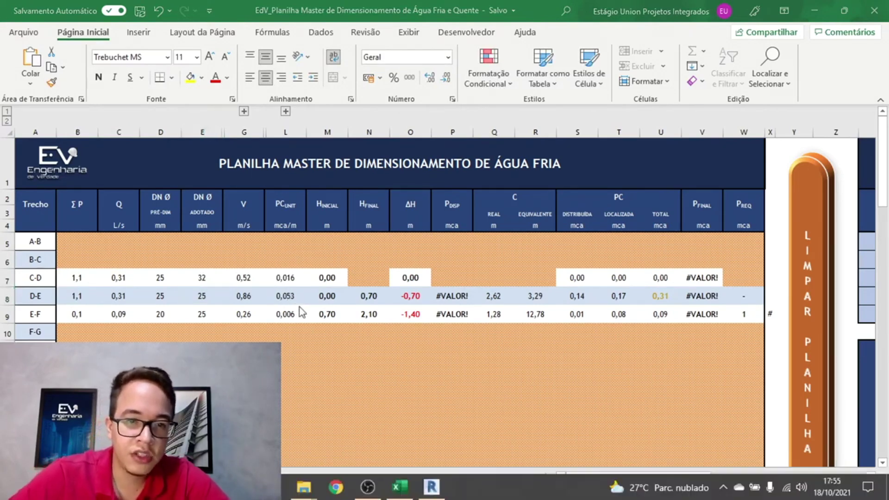
{"action": "type", "text": "calc"}
{"action": "key", "text": "Return"}
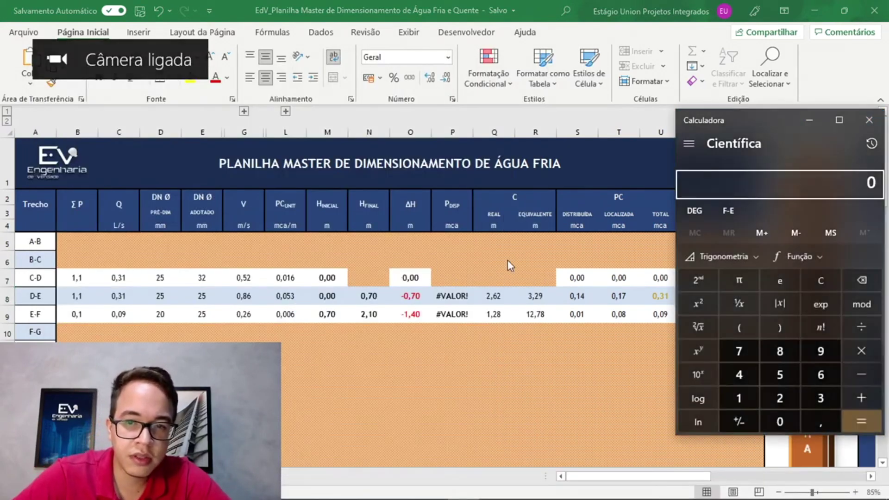
{"action": "type", "text": "0,053"}
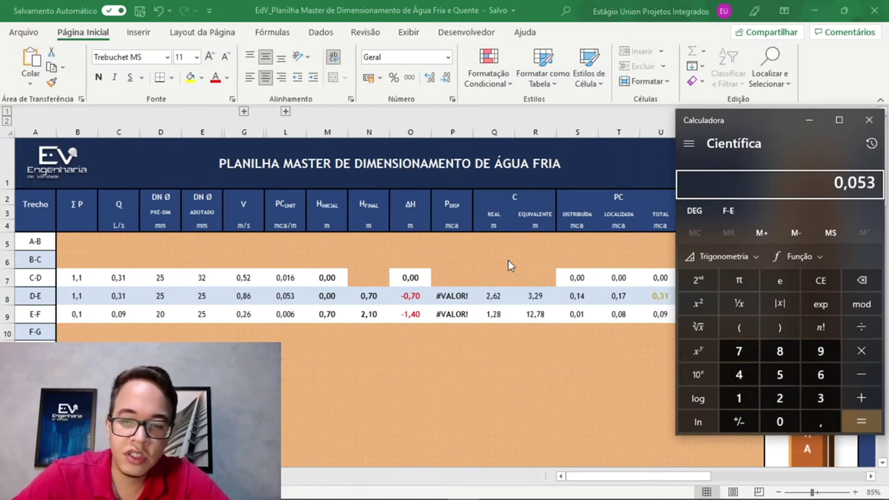
{"action": "type", "text": "+0,0"}
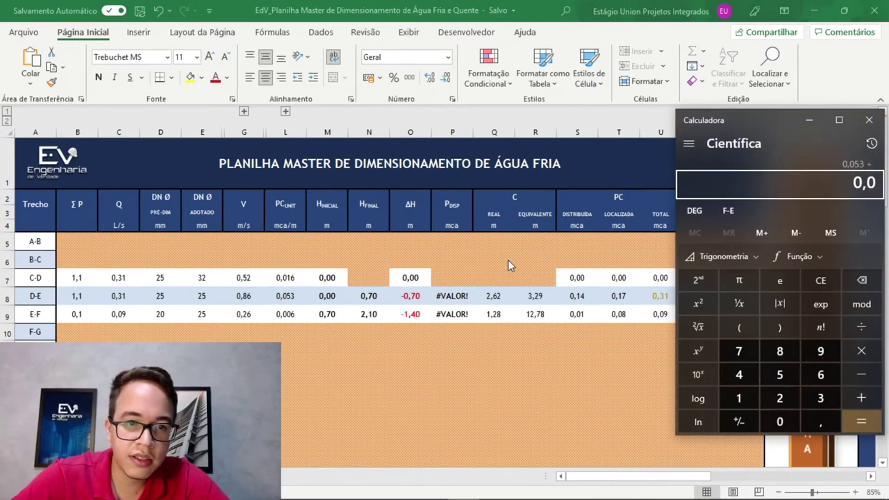
{"action": "type", "text": "16"}
{"action": "key", "text": "Return"}
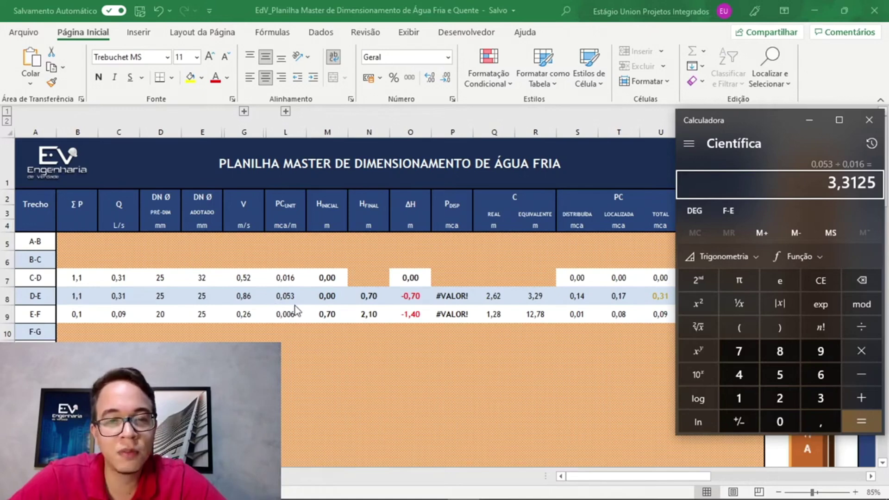
{"action": "left_click", "coordinate": [869, 120]}
Compare the adopted diameters of segments C-D and D-E and look along the D-E row
{"action": "left_click", "coordinate": [186, 276]}
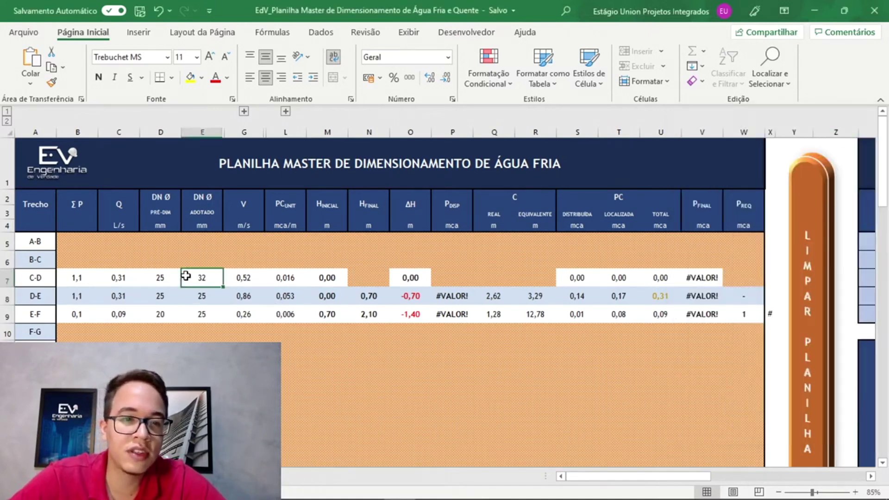
{"action": "left_click", "coordinate": [206, 293]}
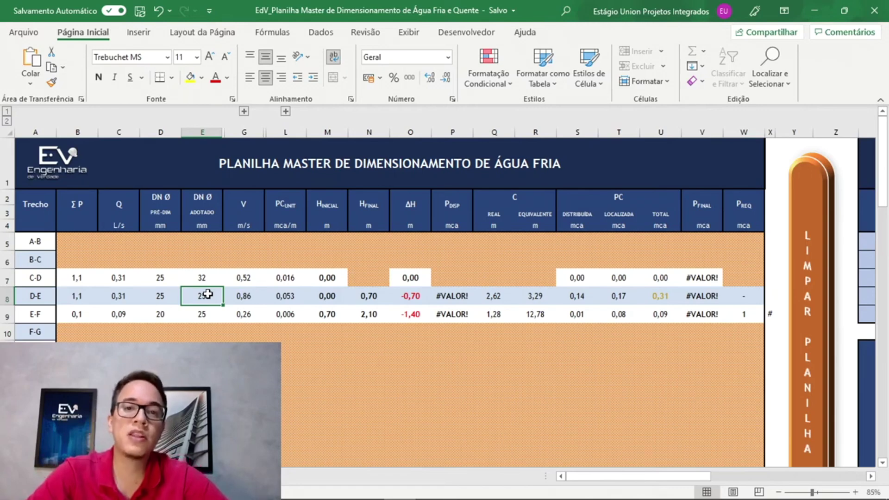
{"action": "key", "text": "Right"}
{"action": "key", "text": "Right"}
{"action": "key", "text": "Right"}
{"action": "key", "text": "Right"}
{"action": "key", "text": "Right"}
{"action": "key", "text": "Right"}
{"action": "key", "text": "Right"}
{"action": "key", "text": "Right"}
{"action": "key", "text": "Right"}
{"action": "key", "text": "Right"}
{"action": "key", "text": "Right"}
{"action": "key", "text": "Right"}
{"action": "key", "text": "Right"}
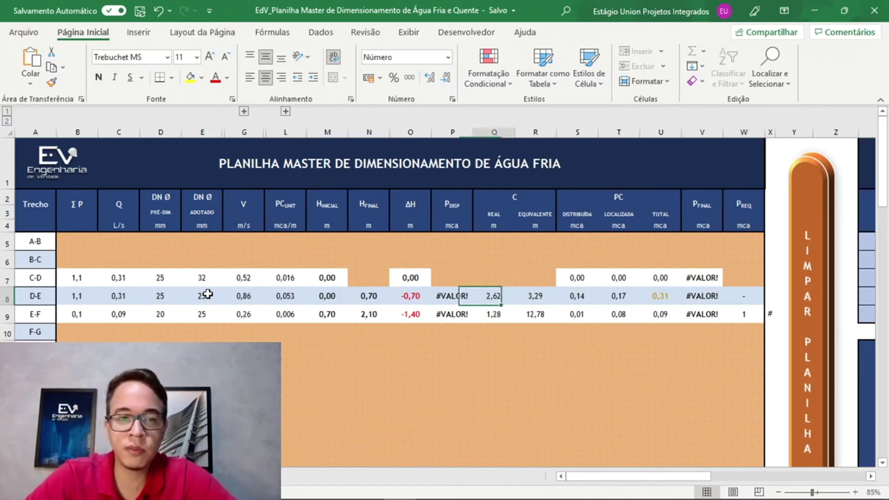
{"action": "key", "text": "Left"}
{"action": "key", "text": "Left"}
{"action": "key", "text": "Left"}
{"action": "key", "text": "Left"}
{"action": "key", "text": "Left"}
{"action": "key", "text": "Left"}
{"action": "key", "text": "Left"}
{"action": "key", "text": "Left"}
{"action": "key", "text": "Left"}
{"action": "key", "text": "Left"}
{"action": "key", "text": "Left"}
{"action": "key", "text": "Left"}
{"action": "key", "text": "Left"}
{"action": "key", "text": "Left"}
{"action": "key", "text": "Left"}
{"action": "key", "text": "Left"}
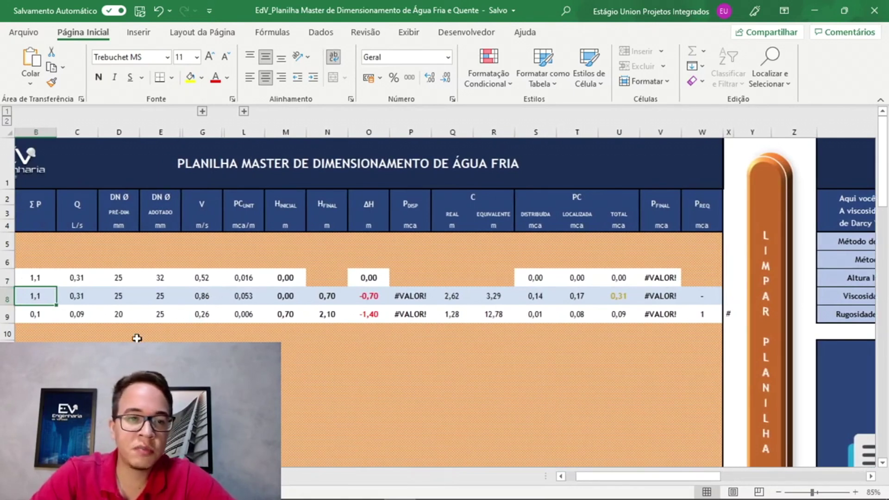
Try an adopted diameter of 32 mm for segment D-E twice, undoing the change each time
{"action": "left_click", "coordinate": [173, 300]}
{"action": "type", "text": "32"}
{"action": "key", "text": "Return"}
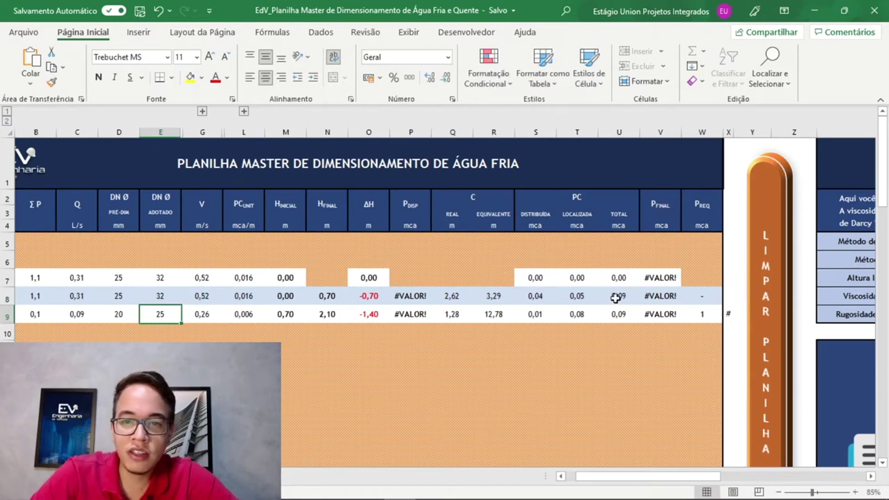
{"action": "key", "text": "ctrl+z"}
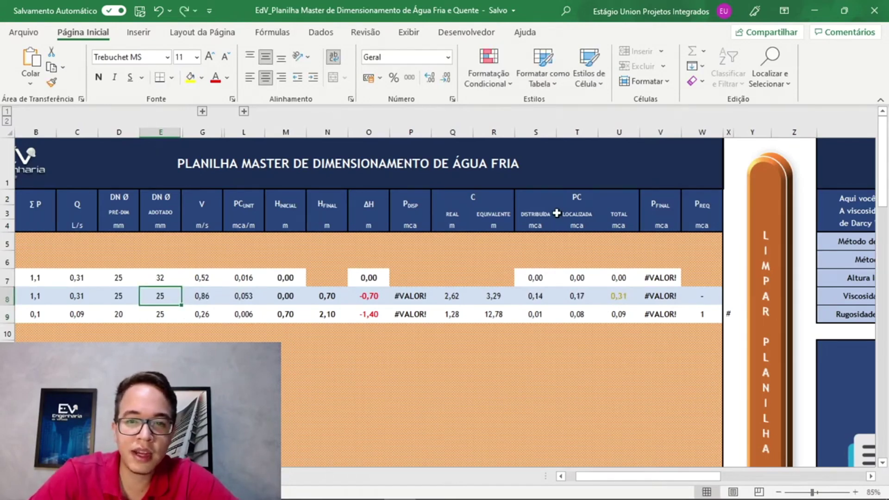
{"action": "type", "text": "32"}
{"action": "key", "text": "Return"}
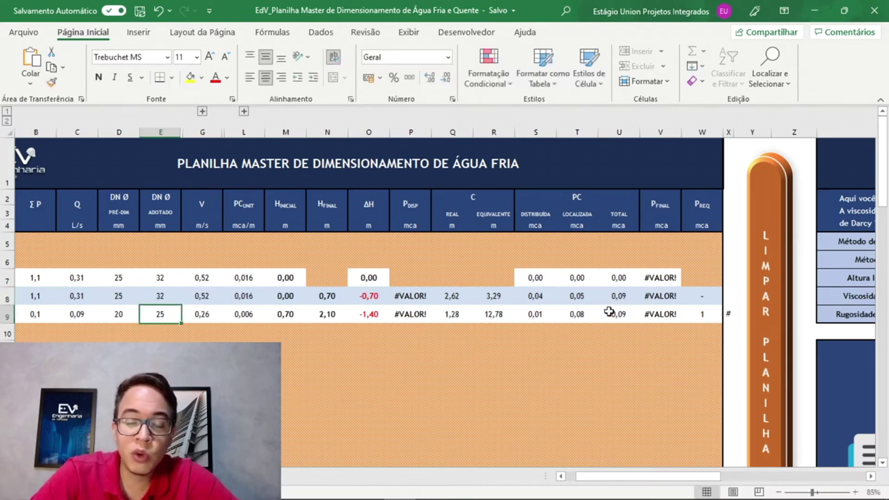
{"action": "key", "text": "ctrl+z"}
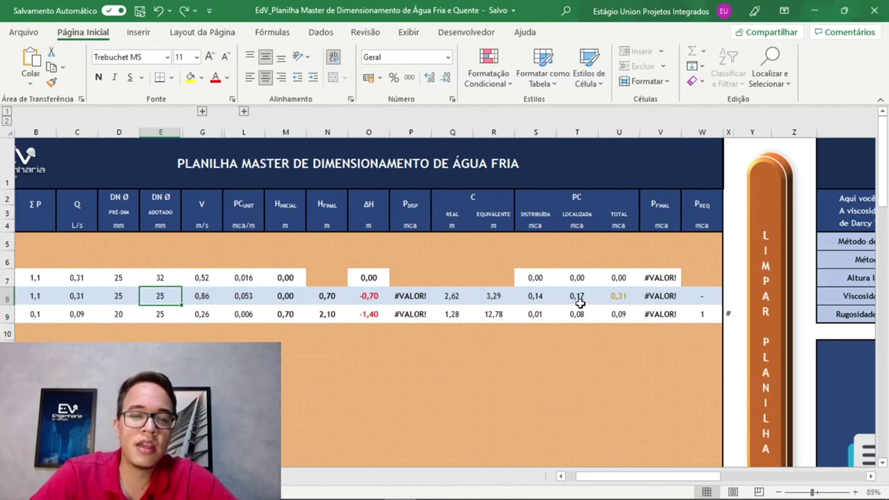
{"action": "left_click", "coordinate": [494, 297]}
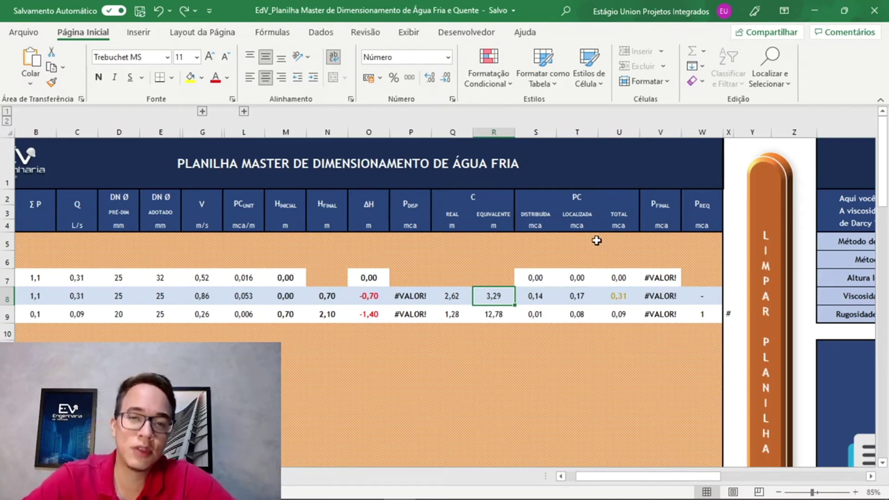
{"action": "key", "text": "Left"}
{"action": "key", "text": "Left"}
{"action": "key", "text": "Left"}
{"action": "key", "text": "Left"}
{"action": "key", "text": "Left"}
{"action": "key", "text": "Left"}
{"action": "key", "text": "Left"}
{"action": "key", "text": "Left"}
{"action": "key", "text": "Left"}
{"action": "key", "text": "Left"}
{"action": "key", "text": "Left"}
{"action": "key", "text": "Up"}
{"action": "key", "text": "Right"}
{"action": "key", "text": "Right"}
{"action": "key", "text": "Right"}
{"action": "key", "text": "Right"}
{"action": "key", "text": "Right"}
{"action": "key", "text": "Right"}
{"action": "key", "text": "Right"}
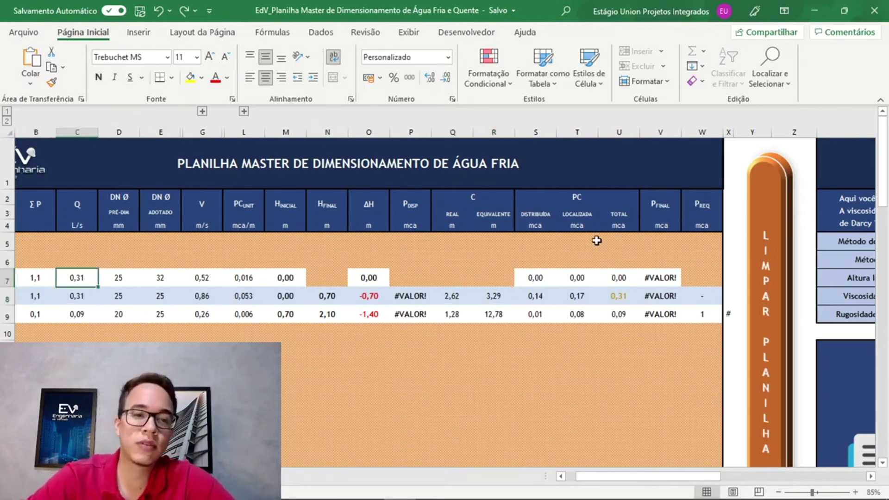
{"action": "key", "text": "Right"}
{"action": "key", "text": "Left"}
{"action": "key", "text": "Left"}
{"action": "key", "text": "Left"}
{"action": "key", "text": "Left"}
{"action": "key", "text": "Left"}
{"action": "key", "text": "Left"}
{"action": "key", "text": "Left"}
{"action": "key", "text": "Left"}
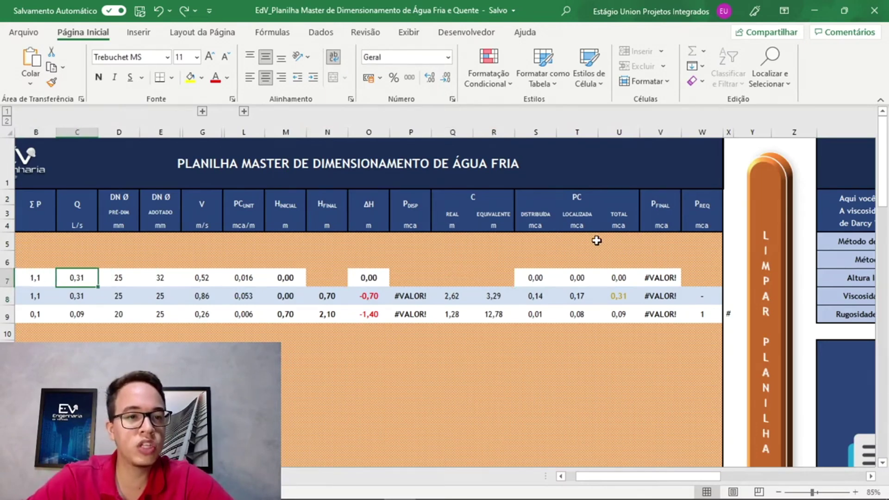
{"action": "key", "text": "Left"}
{"action": "key", "text": "Right"}
{"action": "key", "text": "Right"}
{"action": "key", "text": "Right"}
{"action": "key", "text": "Right"}
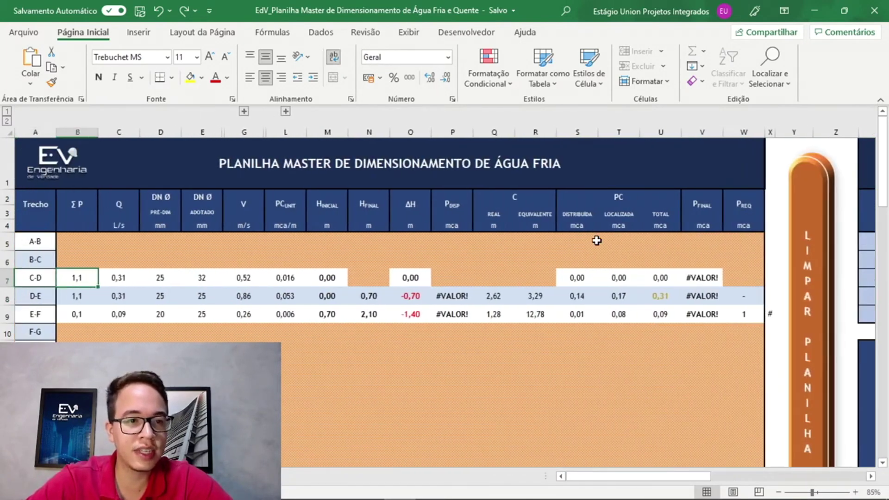
{"action": "key", "text": "Left"}
{"action": "key", "text": "Left"}
{"action": "key", "text": "Left"}
{"action": "key", "text": "Right"}
{"action": "key", "text": "Right"}
{"action": "key", "text": "Right"}
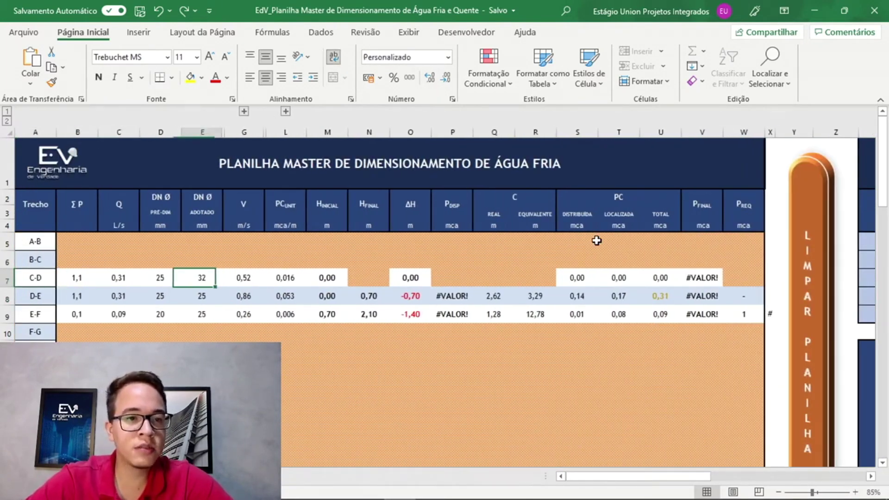
{"action": "key", "text": "Right"}
{"action": "key", "text": "Right"}
{"action": "key", "text": "Right"}
{"action": "key", "text": "Right"}
{"action": "key", "text": "Left"}
{"action": "key", "text": "Left"}
{"action": "key", "text": "Left"}
{"action": "key", "text": "Left"}
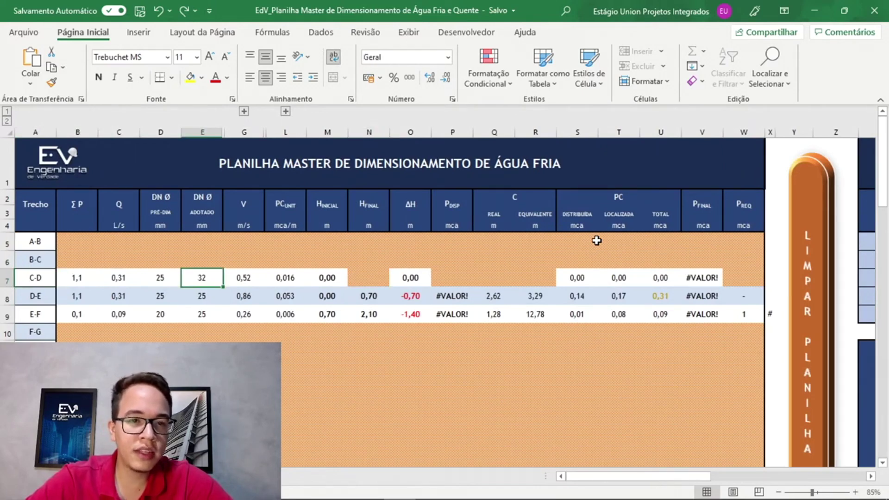
Move to the final elevation cell of segment C-D in Excel, then switch to Revit and select the elbow at node D
{"action": "key", "text": "Right"}
{"action": "key", "text": "Right"}
{"action": "key", "text": "Right"}
{"action": "key", "text": "Right"}
{"action": "key", "text": "alt+Tab"}
{"action": "scroll", "coordinate": [415, 287], "scroll_direction": "down", "scroll_amount": 3}
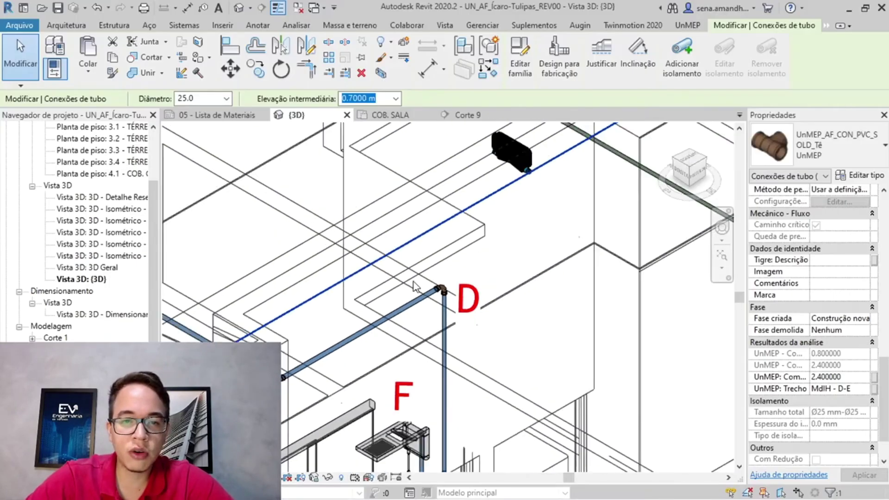
{"action": "scroll", "coordinate": [413, 284], "scroll_direction": "down", "scroll_amount": 2}
{"action": "middle_click_drag", "start_coordinate": [377, 268], "coordinate": [746, 389]}
{"action": "middle_click_drag", "start_coordinate": [441, 327], "coordinate": [258, 283]}
{"action": "scroll", "coordinate": [634, 363], "scroll_direction": "up", "scroll_amount": 3}
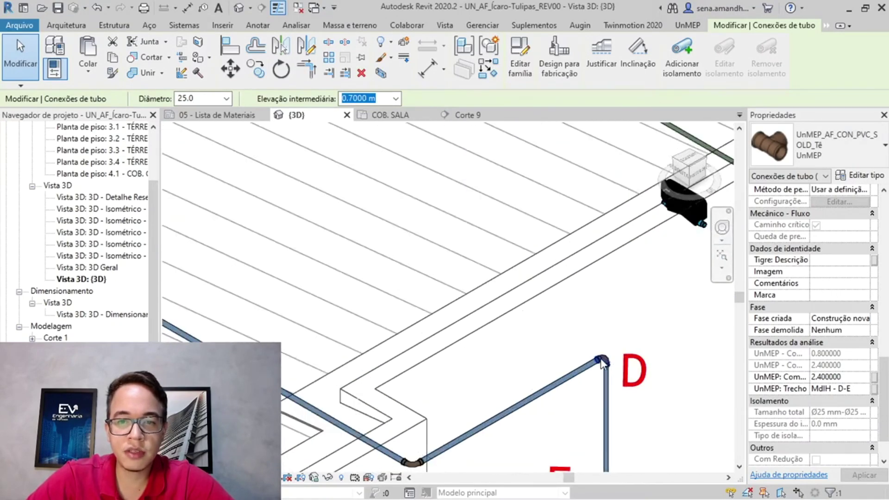
{"action": "left_click", "coordinate": [602, 362]}
Follow the C-D pipe run in the 3D view from node D up to node C and back to the elbow
{"action": "middle_click_drag", "start_coordinate": [398, 294], "coordinate": [676, 304]}
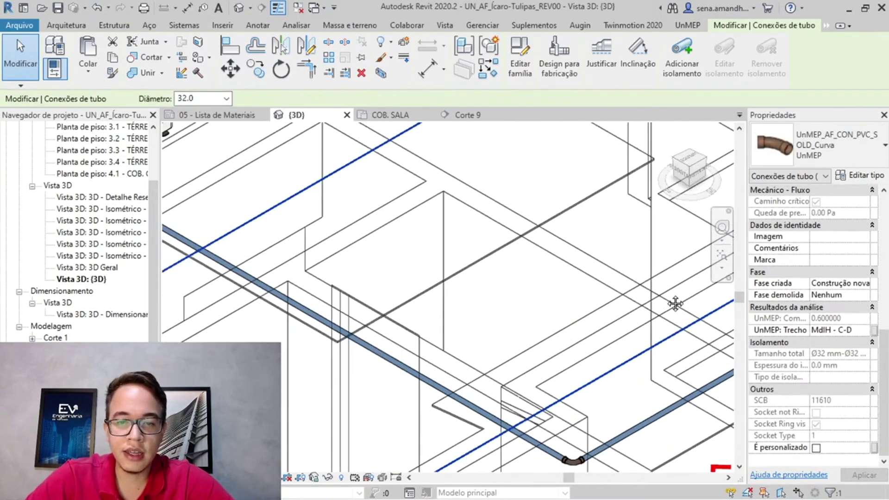
{"action": "scroll", "coordinate": [676, 304], "scroll_direction": "down", "scroll_amount": 4}
{"action": "scroll", "coordinate": [389, 264], "scroll_direction": "down", "scroll_amount": 1}
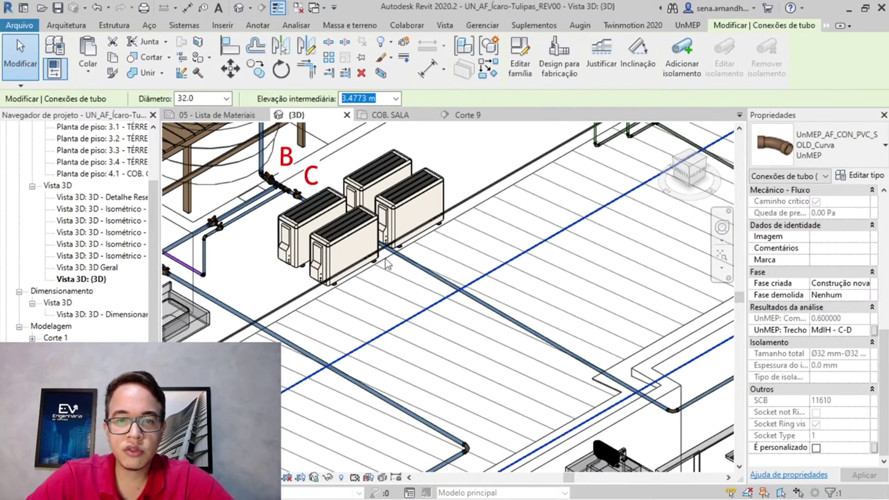
{"action": "middle_click_drag", "start_coordinate": [388, 264], "coordinate": [284, 302]}
{"action": "scroll", "coordinate": [445, 277], "scroll_direction": "up", "scroll_amount": 1}
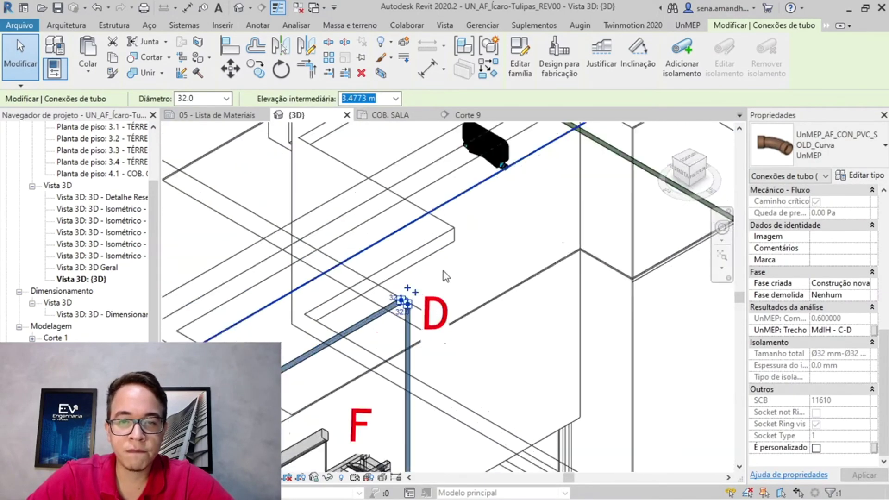
{"action": "scroll", "coordinate": [446, 276], "scroll_direction": "up", "scroll_amount": 3}
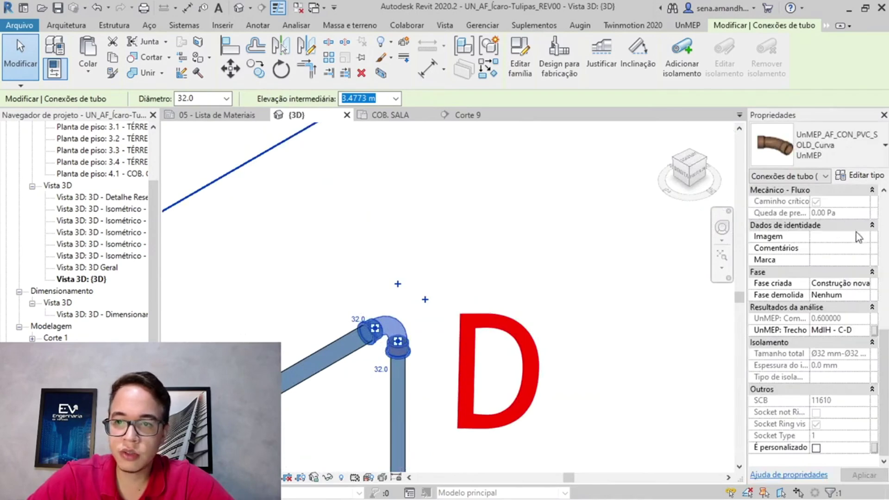
Look up the elevation of the elbow at node D in its properties and enter =3,4773 as the final height of C-D in Excel
{"action": "scroll", "coordinate": [853, 221], "scroll_direction": "up", "scroll_amount": 10}
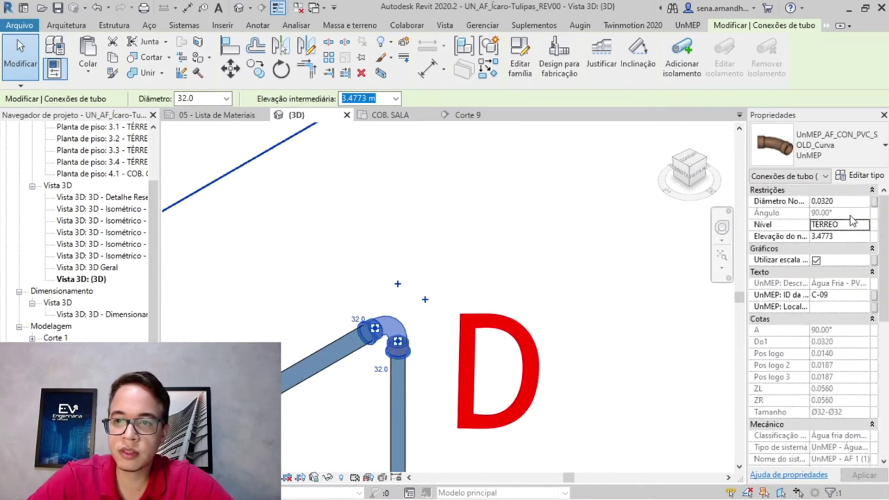
{"action": "left_click", "coordinate": [842, 237]}
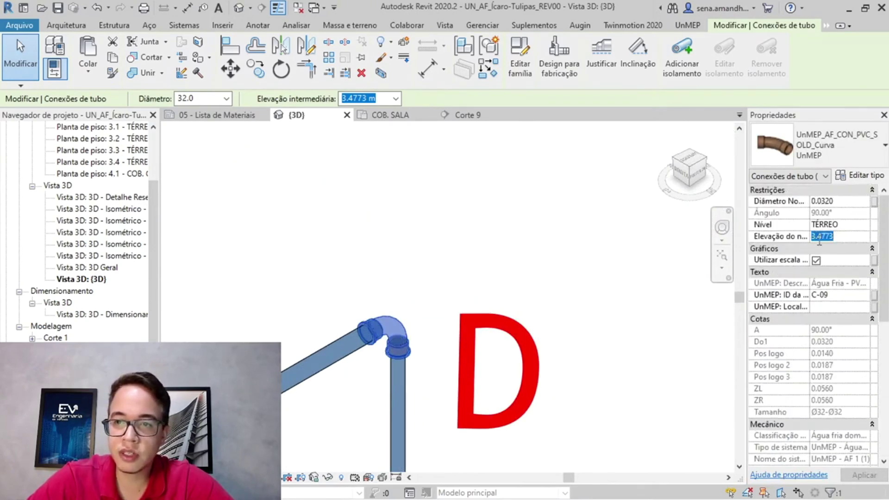
{"action": "key", "text": "alt+Tab"}
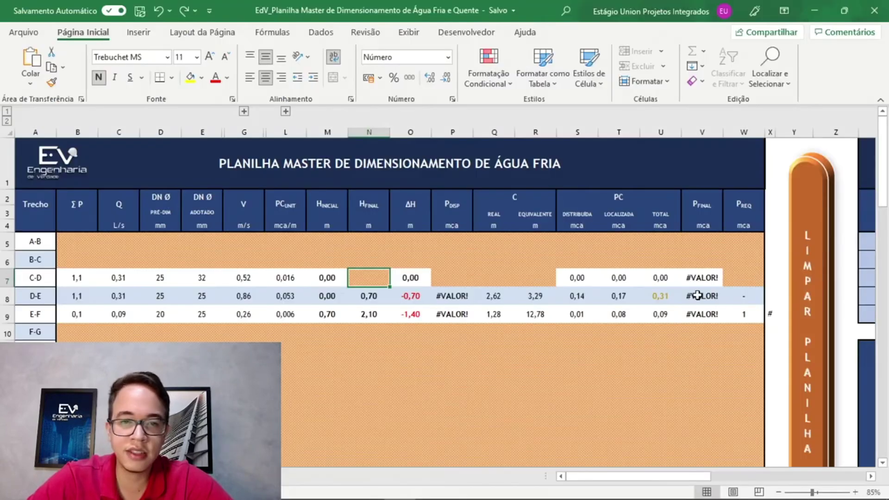
{"action": "type", "text": "=3,4"}
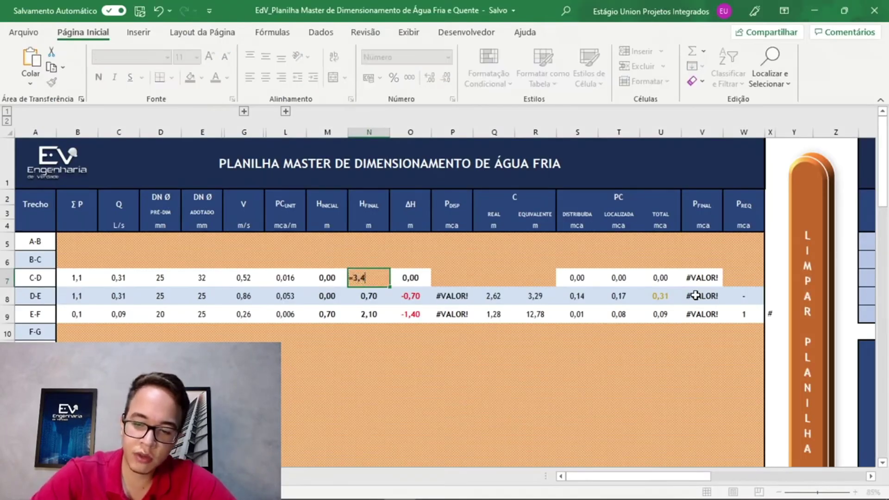
{"action": "type", "text": "773"}
{"action": "key", "text": "Return"}
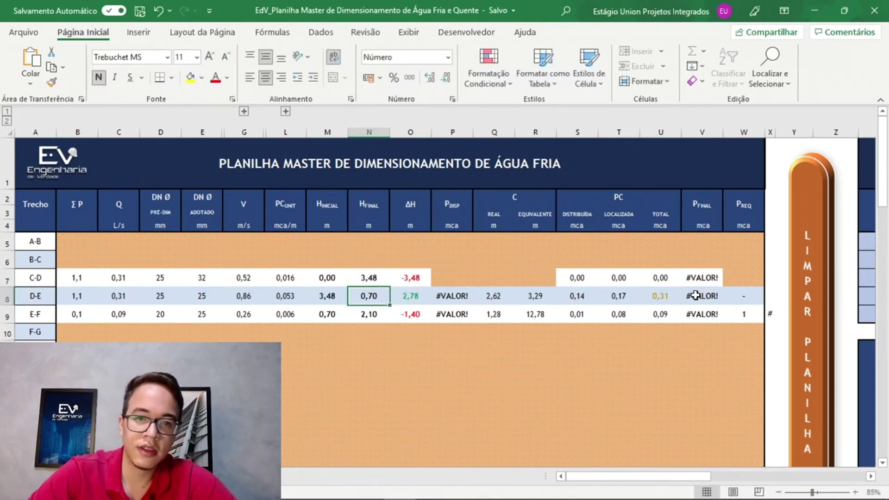
Start the real length formula of segment C-D with =1,5678, the length of the Revit pipe that meets the elbow at node D
{"action": "left_click", "coordinate": [376, 274]}
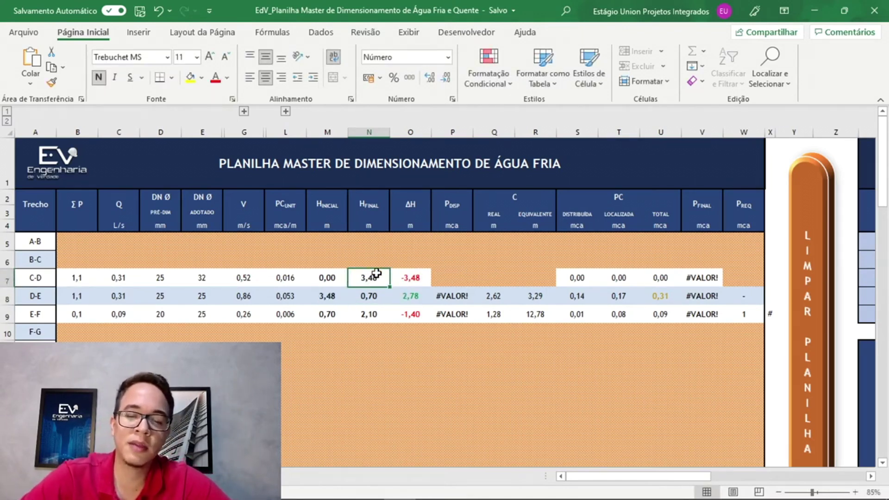
{"action": "key", "text": "Right"}
{"action": "key", "text": "Right"}
{"action": "key", "text": "Right"}
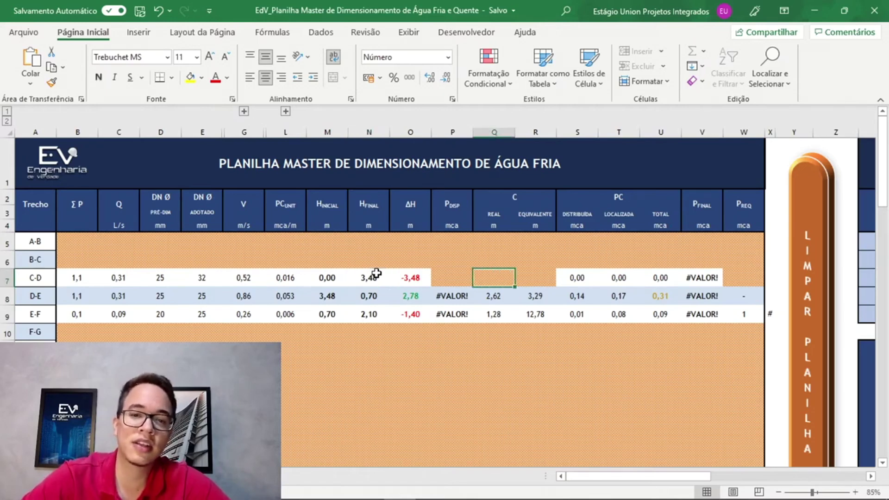
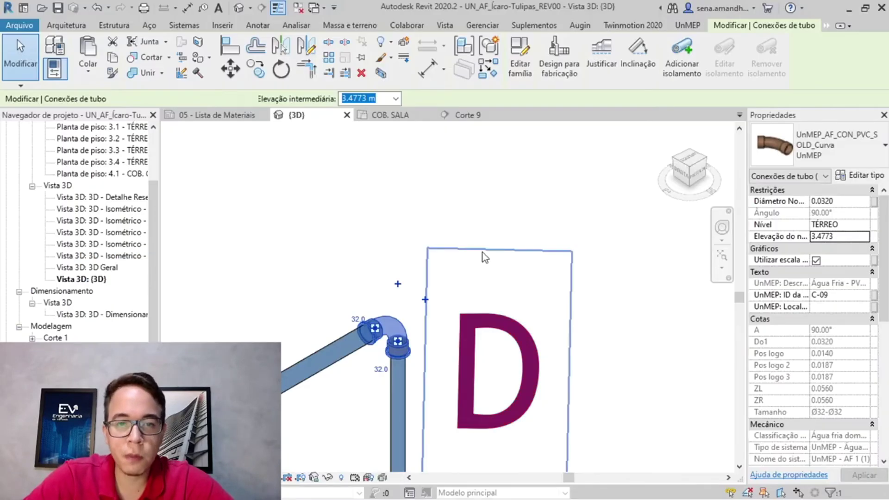
{"action": "scroll", "coordinate": [454, 283], "scroll_direction": "down", "scroll_amount": 5}
{"action": "key", "text": "Escape"}
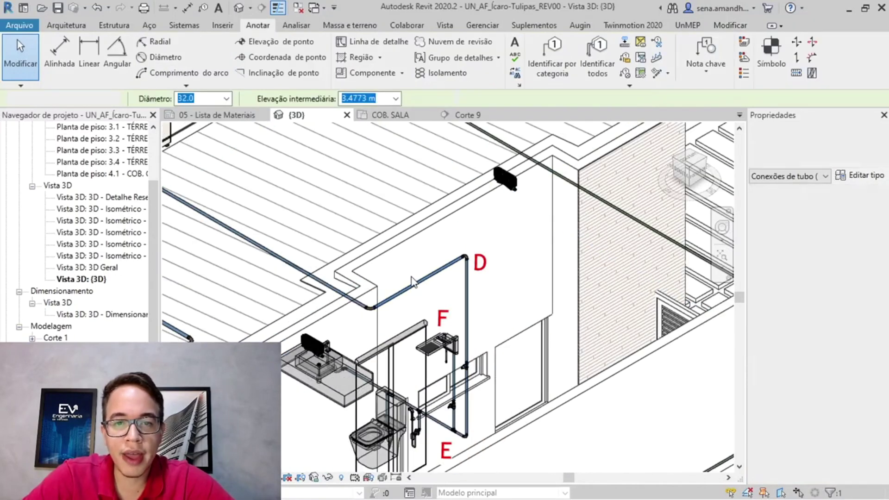
{"action": "left_click", "coordinate": [531, 312]}
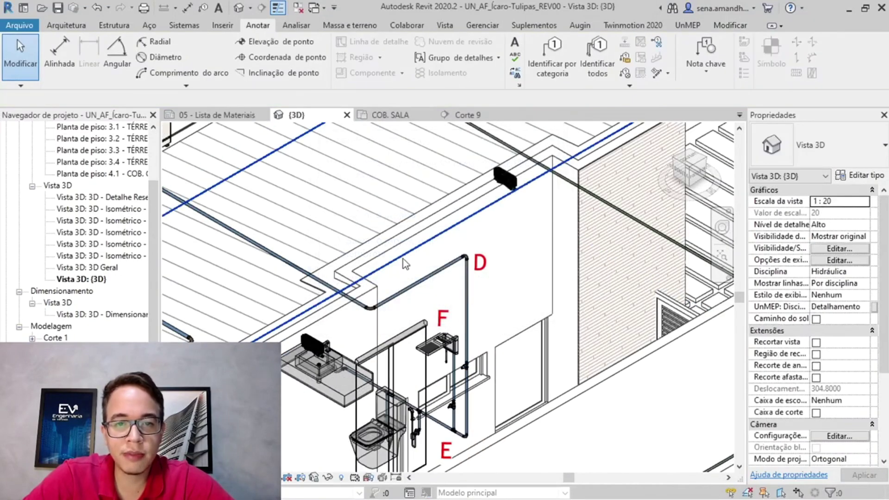
{"action": "left_click", "coordinate": [410, 287]}
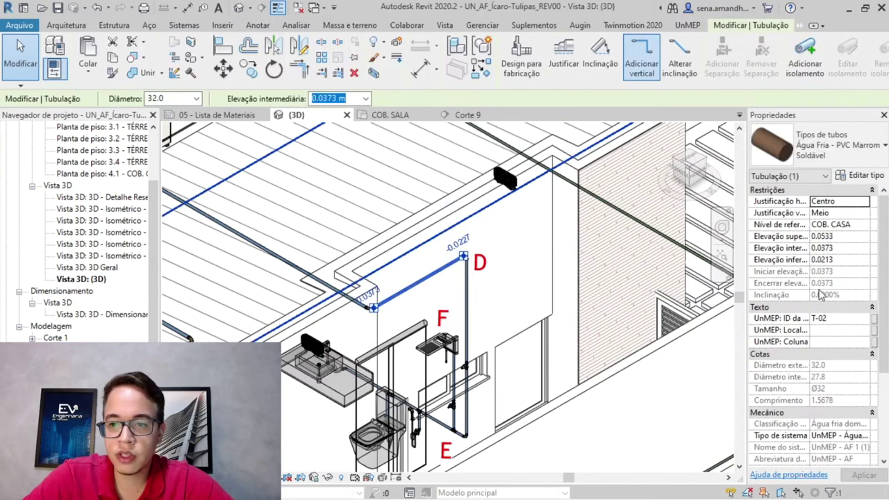
{"action": "key", "text": "alt+Tab"}
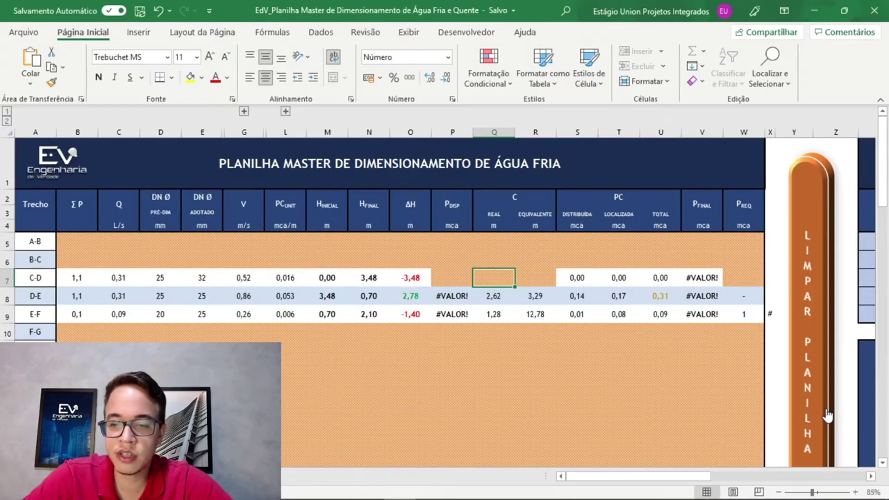
{"action": "type", "text": "=1,5678"}
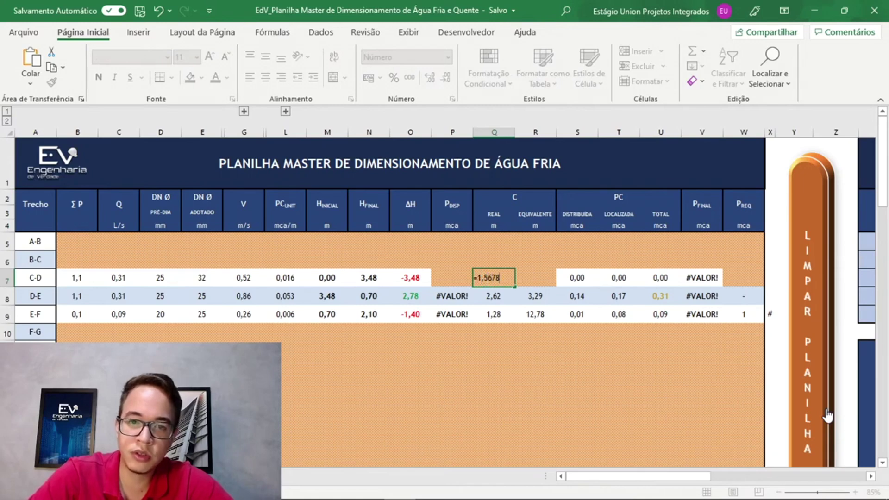
Select the long roof pipe of segment C-D in Revit and add its length, 5,6095, to the real length formula in Excel
{"action": "key", "text": "alt+Tab"}
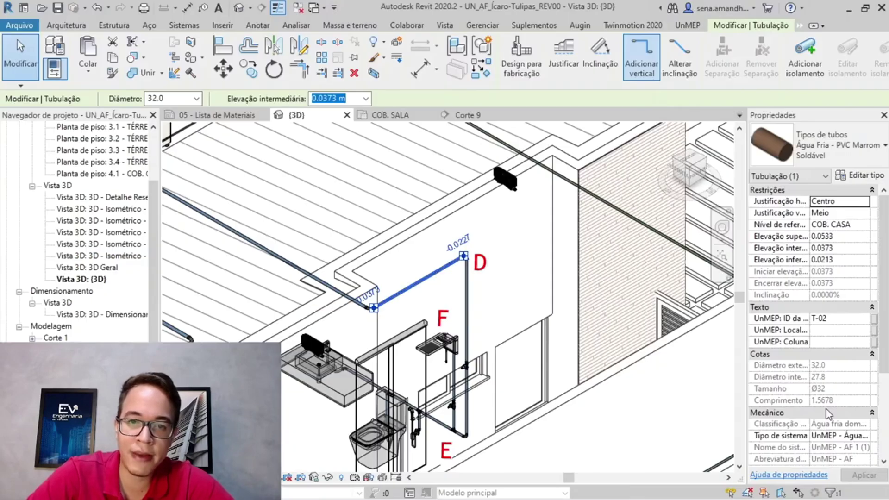
{"action": "left_click", "coordinate": [281, 260]}
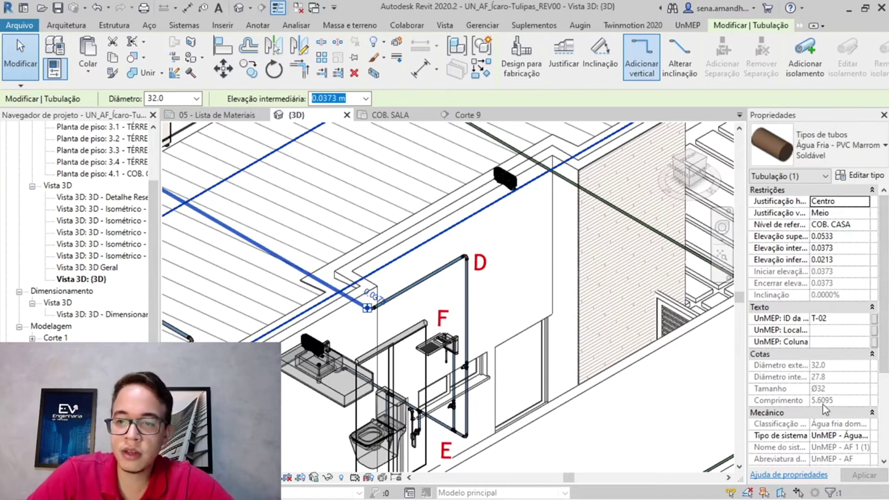
{"action": "key", "text": "alt+Tab"}
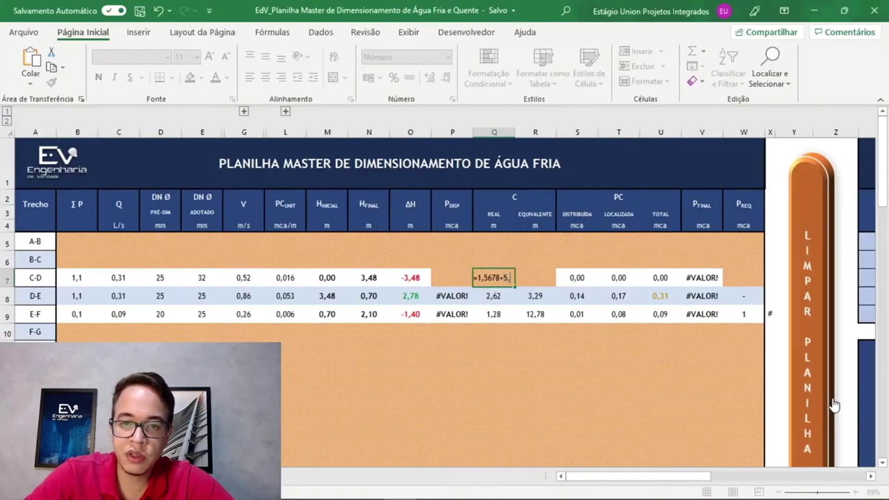
{"action": "type", "text": "5,6095"}
Select the short pipe before the valve at node C in Revit and complete the C-D real length formula with its 0,1162 length
{"action": "key", "text": "alt+Tab"}
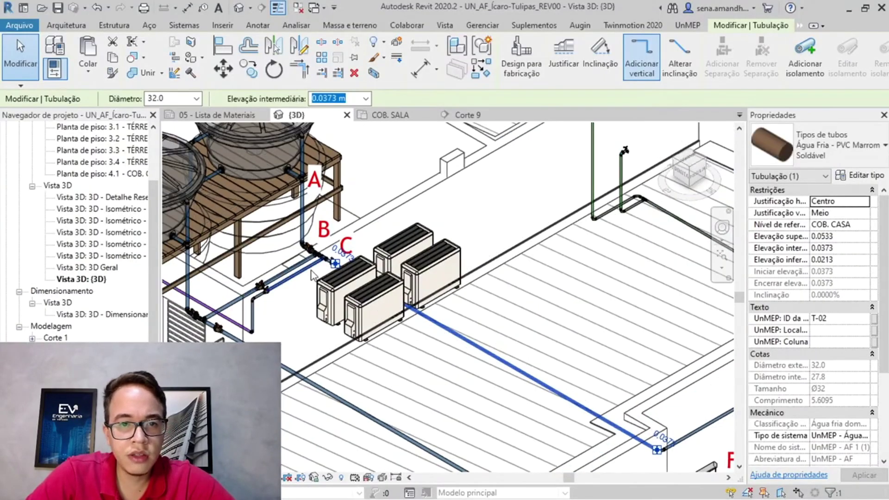
{"action": "scroll", "coordinate": [337, 249], "scroll_direction": "up", "scroll_amount": 8}
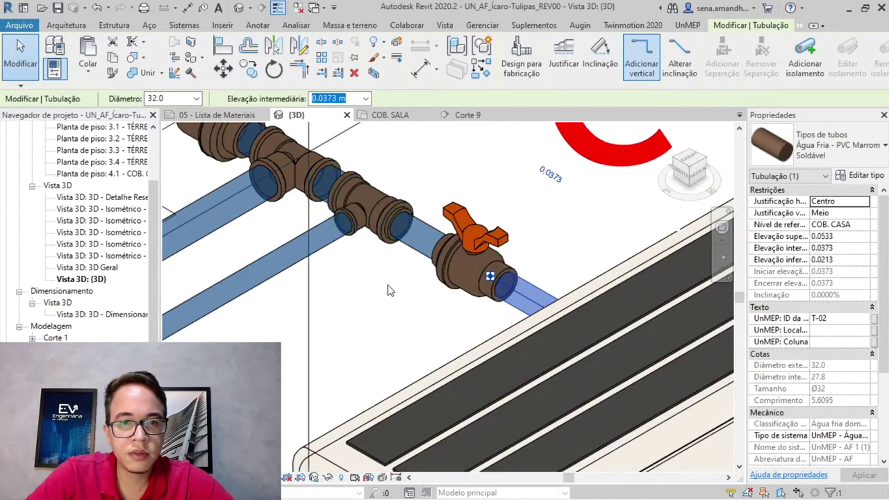
{"action": "left_click", "coordinate": [415, 235]}
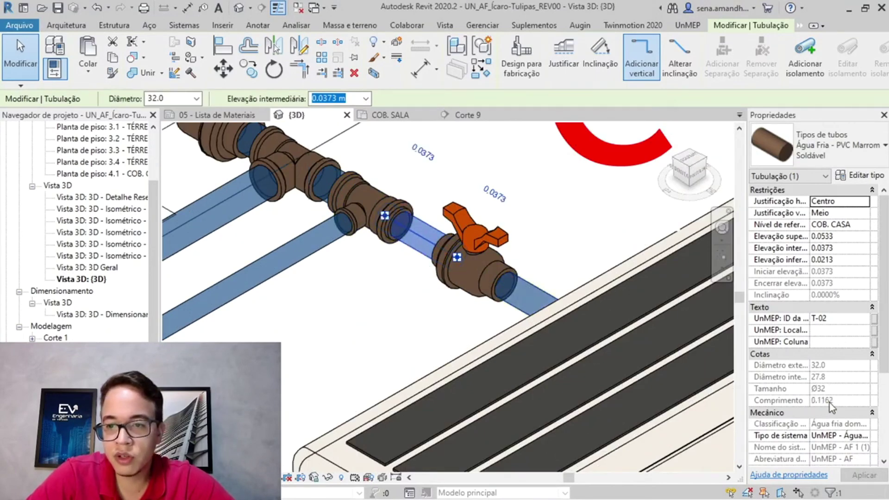
{"action": "key", "text": "alt+Tab"}
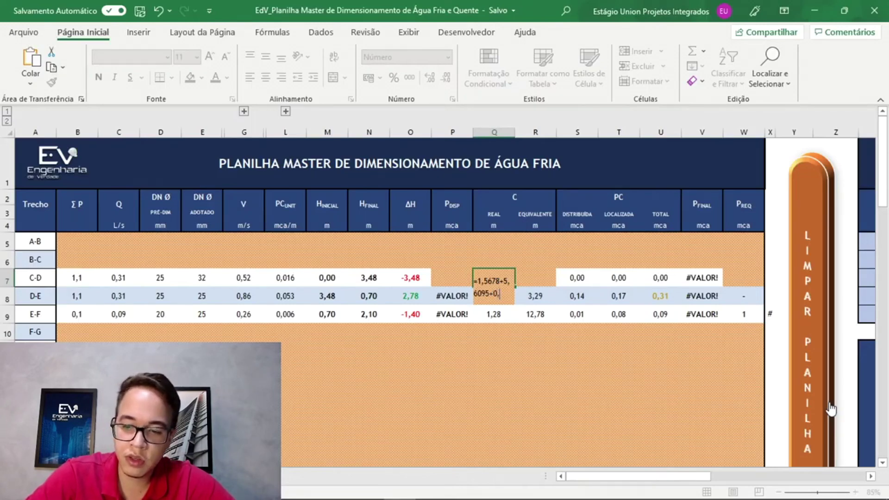
{"action": "key", "text": "Return"}
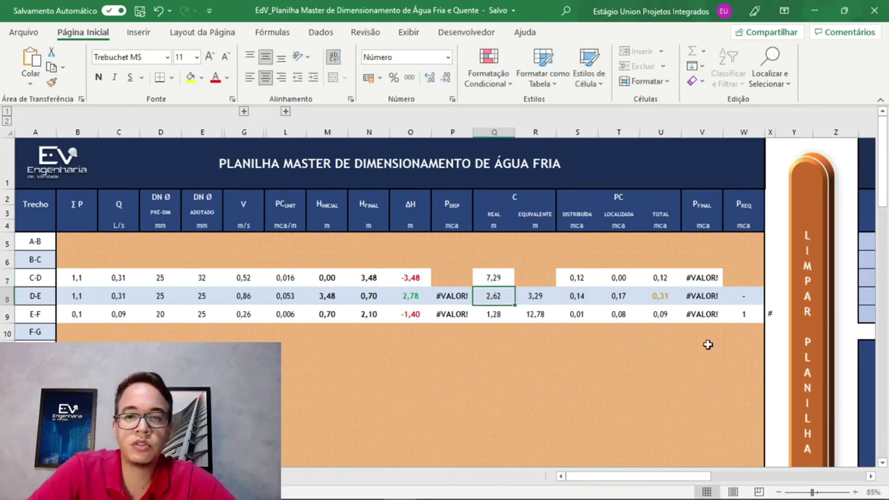
Look up the equivalent length of the reducing bushing before node C's valve in Revit and start the C-D equivalent length formula with =0,24 in Excel
{"action": "left_click", "coordinate": [490, 274]}
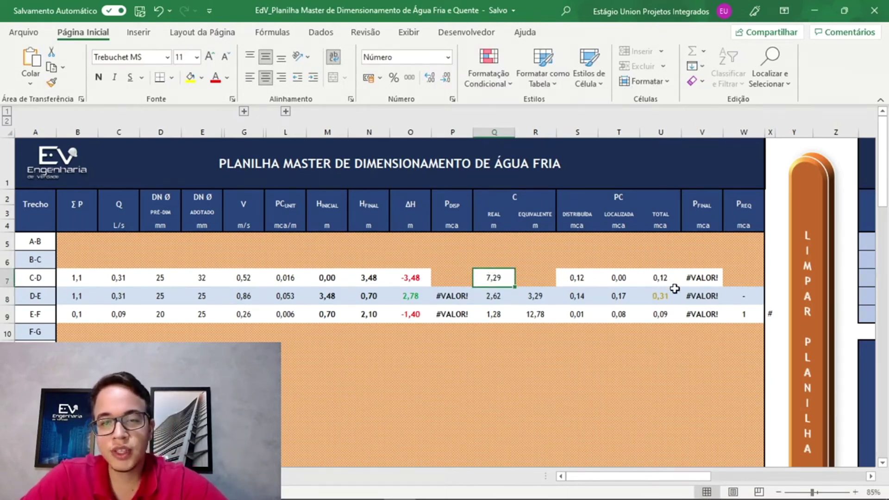
{"action": "left_click", "coordinate": [531, 278]}
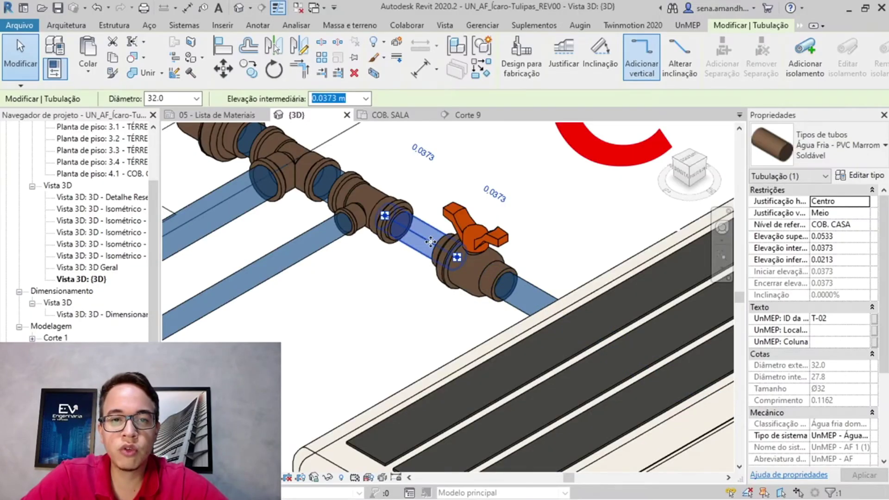
{"action": "scroll", "coordinate": [422, 239], "scroll_direction": "up", "scroll_amount": 2}
{"action": "scroll", "coordinate": [423, 239], "scroll_direction": "down", "scroll_amount": 2}
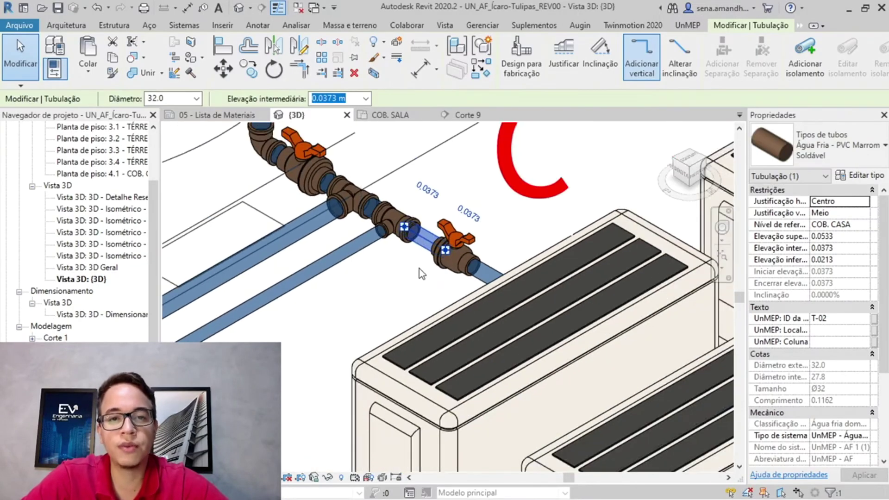
{"action": "left_click", "coordinate": [428, 292]}
{"action": "scroll", "coordinate": [410, 239], "scroll_direction": "up", "scroll_amount": 2}
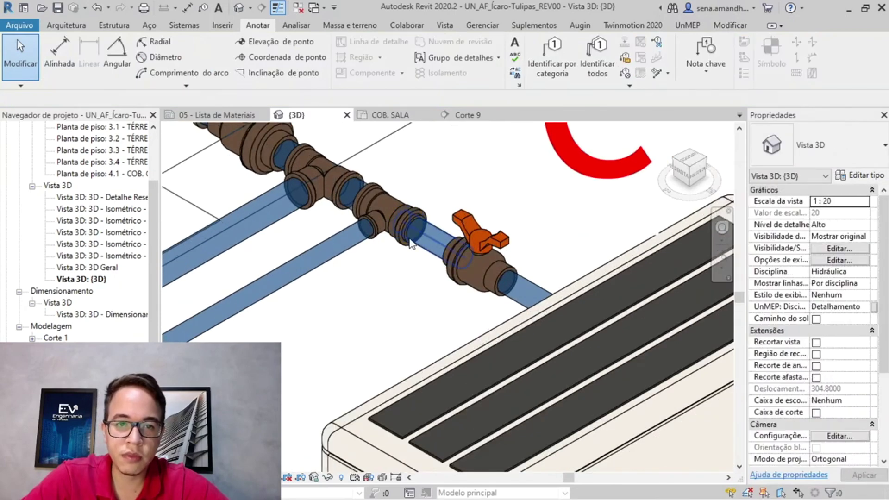
{"action": "left_click", "coordinate": [408, 246]}
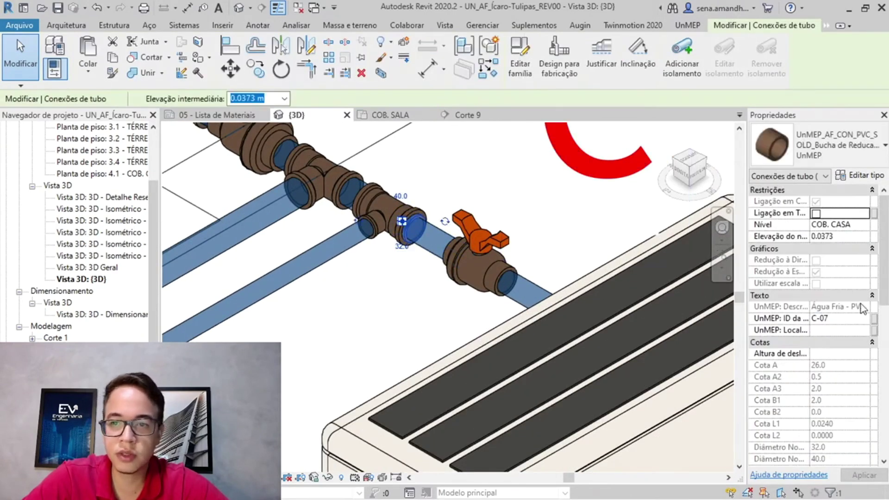
{"action": "scroll", "coordinate": [822, 340], "scroll_direction": "down", "scroll_amount": 10}
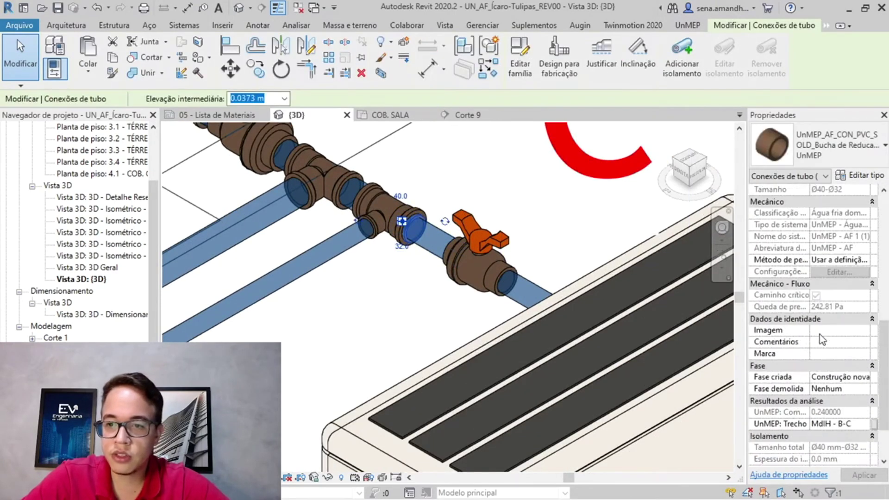
{"action": "scroll", "coordinate": [829, 362], "scroll_direction": "down", "scroll_amount": 1}
{"action": "key", "text": "alt+Tab"}
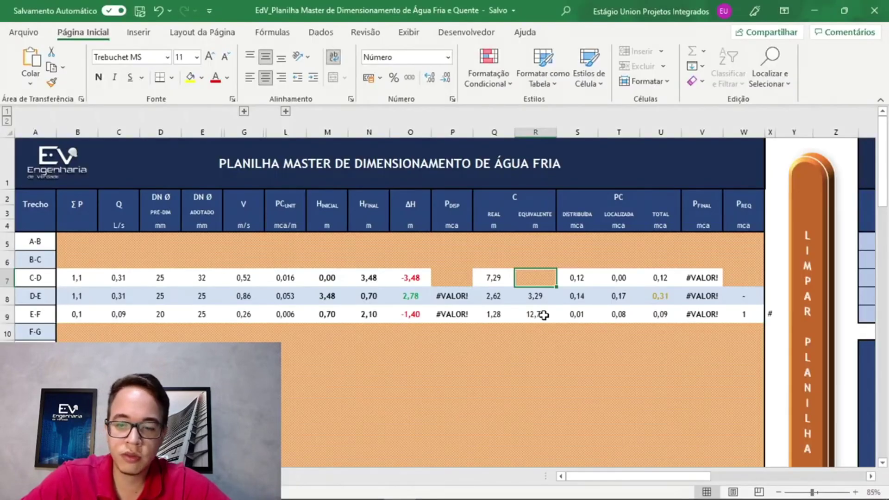
{"action": "type", "text": "=0,24"}
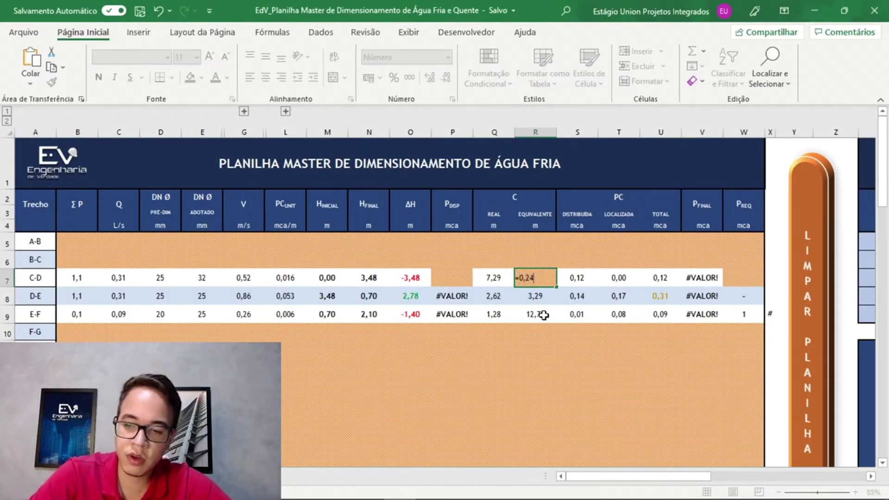
Look up the equivalent length of the 32 mm ball valve at node C in Revit and add 0,3 to the C-D formula
{"action": "key", "text": "alt+Tab"}
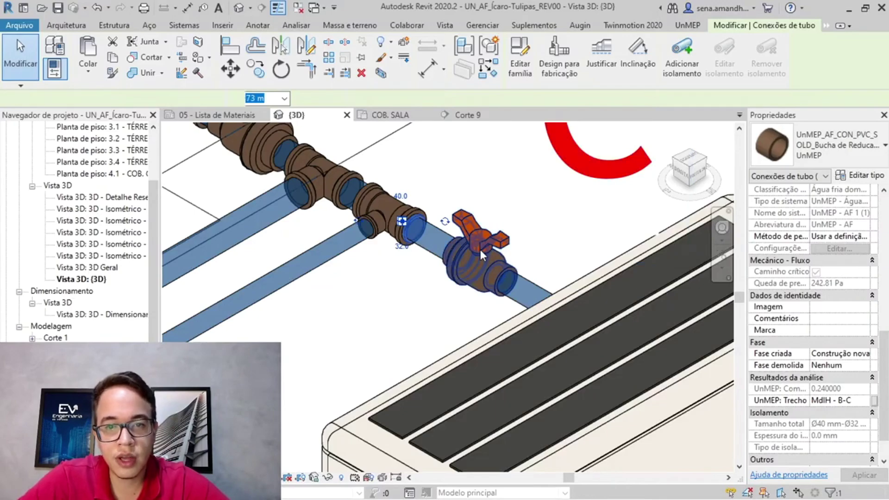
{"action": "left_click", "coordinate": [480, 250]}
{"action": "left_click", "coordinate": [860, 175]}
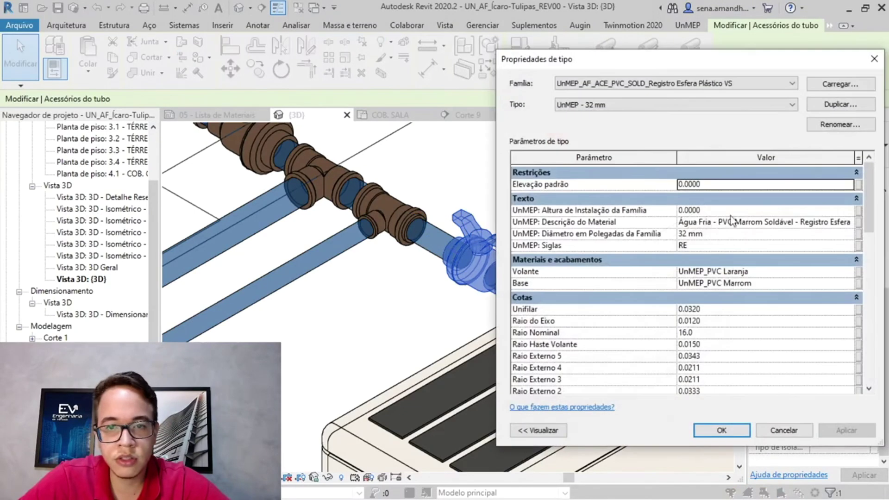
{"action": "scroll", "coordinate": [744, 255], "scroll_direction": "down", "scroll_amount": 10}
{"action": "key", "text": "Escape"}
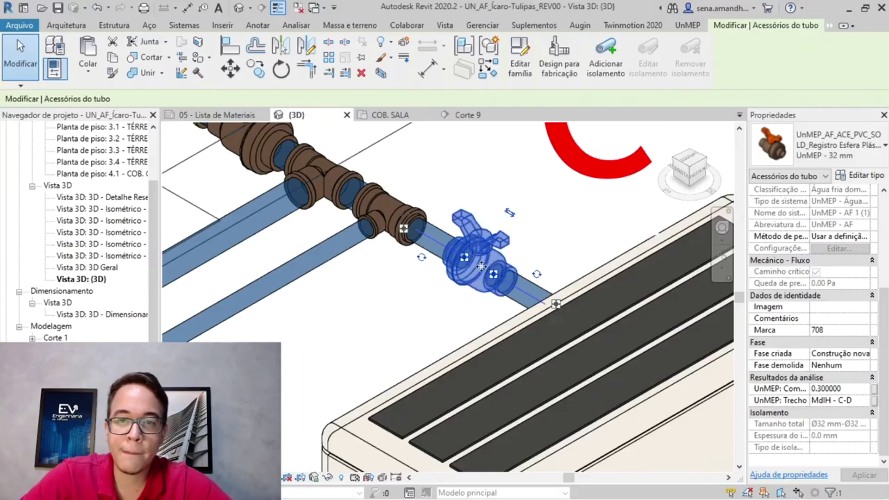
Look up the equivalent length of the curve at node D in Revit and complete the C-D equivalent length formula in Excel with 0,6+0,6
{"action": "scroll", "coordinate": [428, 266], "scroll_direction": "down", "scroll_amount": 5}
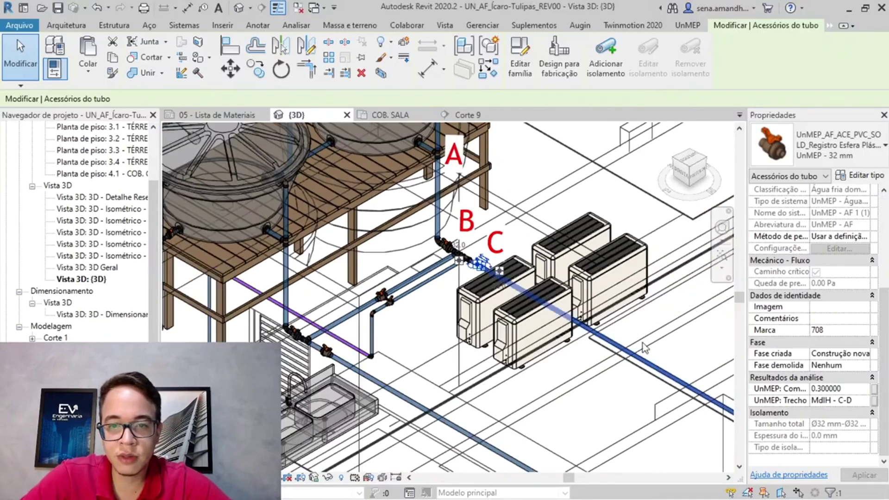
{"action": "scroll", "coordinate": [428, 266], "scroll_direction": "down", "scroll_amount": 2}
{"action": "middle_click_drag", "start_coordinate": [464, 262], "coordinate": [394, 259]}
{"action": "scroll", "coordinate": [385, 269], "scroll_direction": "up", "scroll_amount": 5}
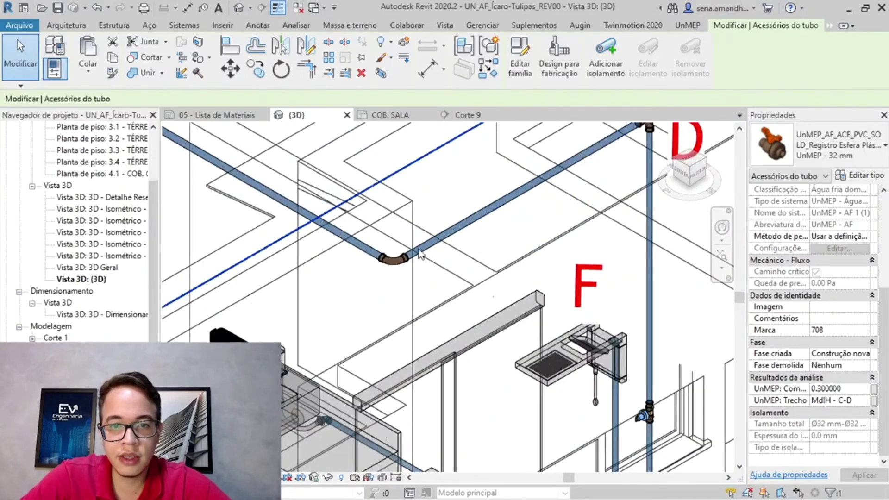
{"action": "key", "text": "Escape"}
{"action": "middle_click_drag", "start_coordinate": [500, 218], "coordinate": [348, 360]}
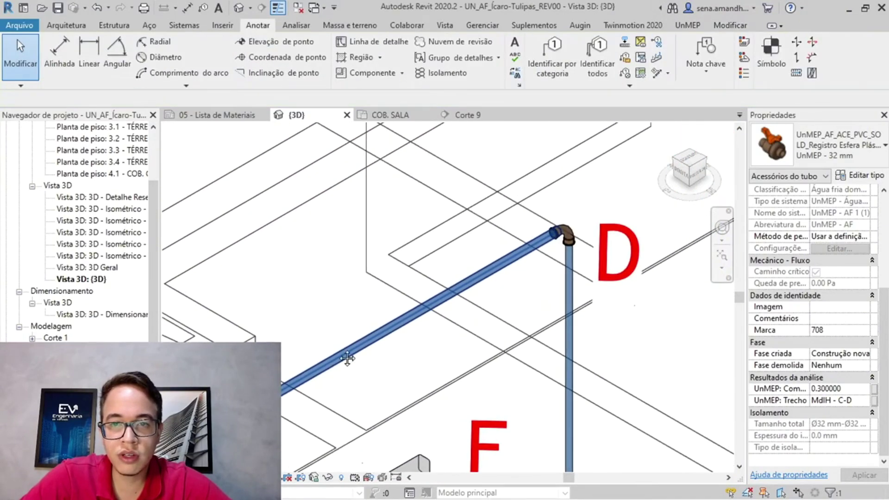
{"action": "left_click", "coordinate": [564, 231]}
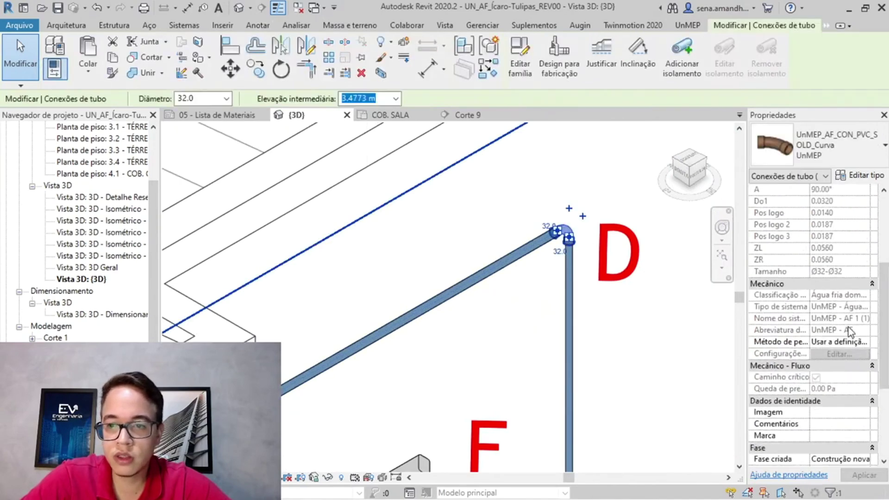
{"action": "key", "text": "alt+Tab"}
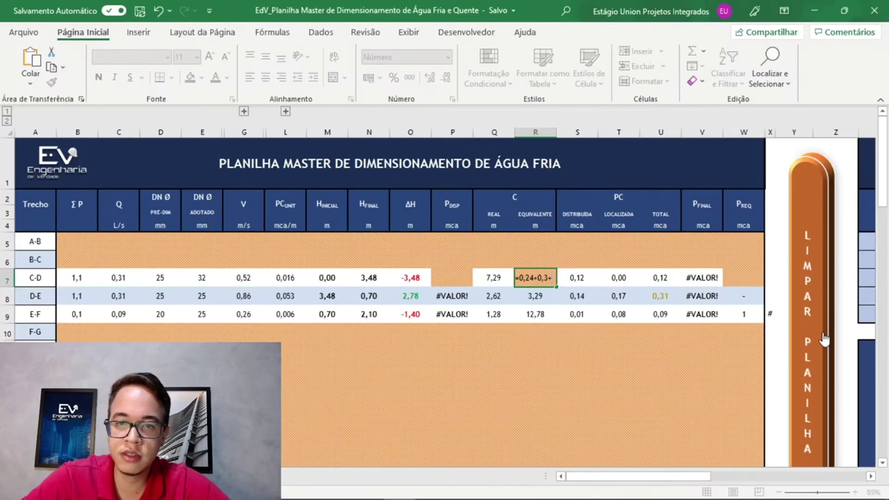
{"action": "type", "text": "0,6+0,6"}
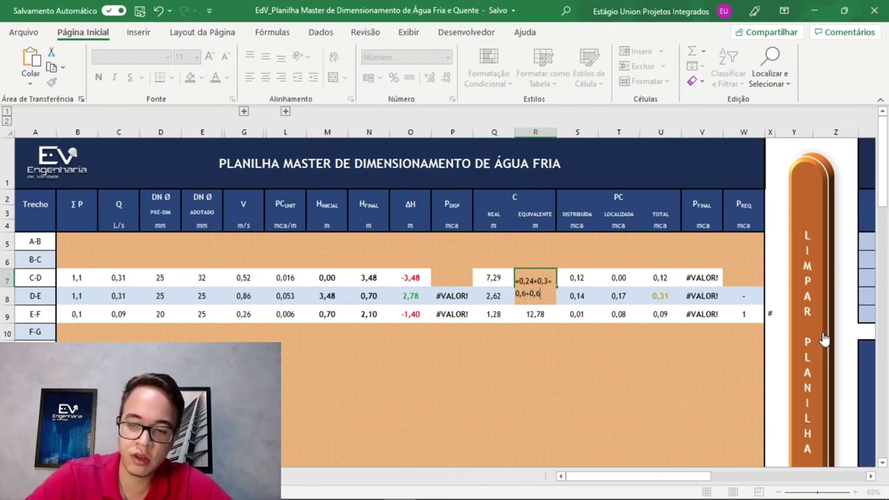
{"action": "key", "text": "Return"}
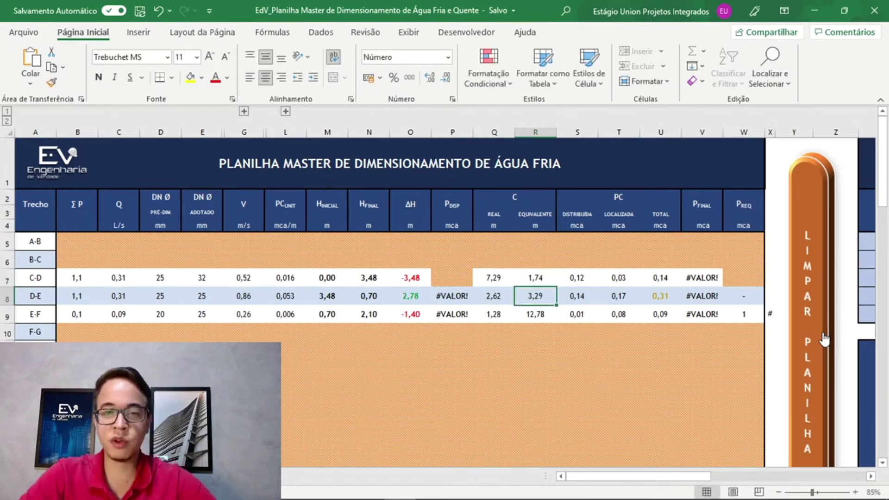
Enter a dash as the required pressure of segment C-D
{"action": "key", "text": "Up"}
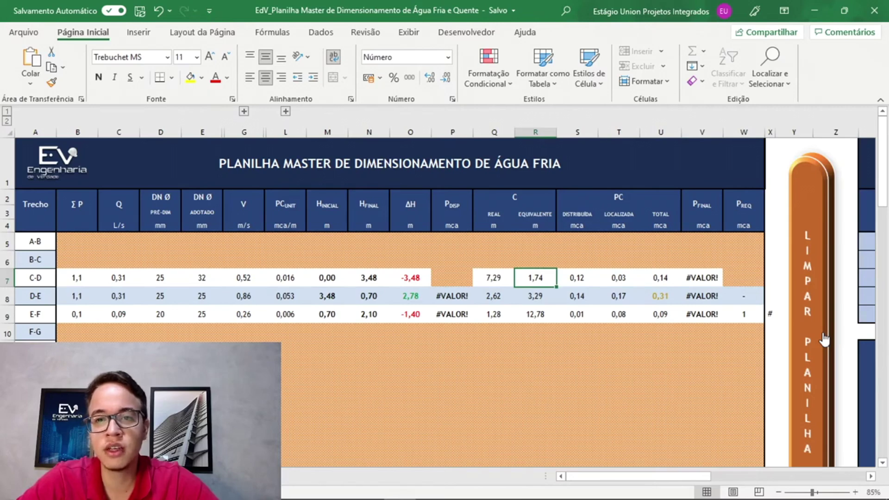
{"action": "key", "text": "Right"}
{"action": "key", "text": "Left"}
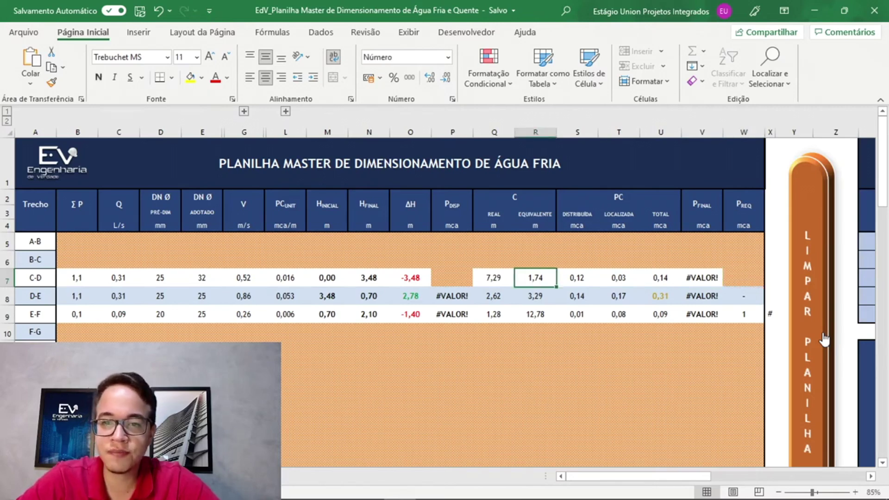
{"action": "key", "text": "Right"}
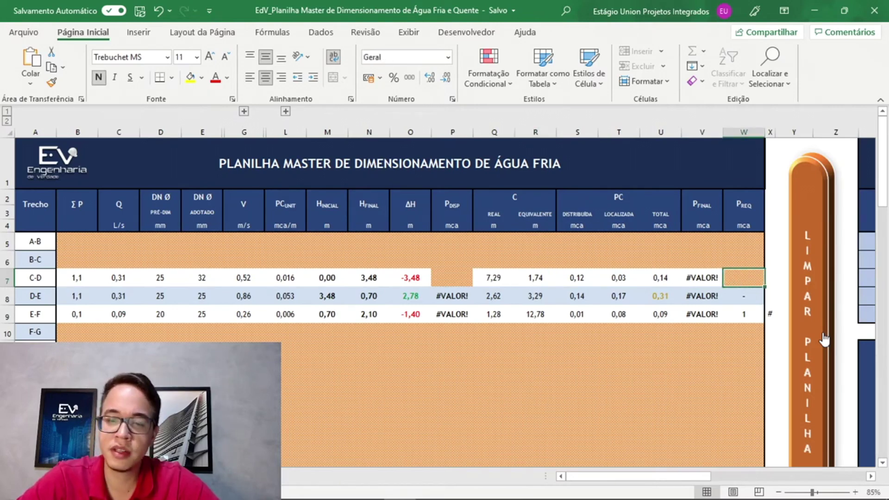
{"action": "type", "text": "-"}
{"action": "key", "text": "Return"}
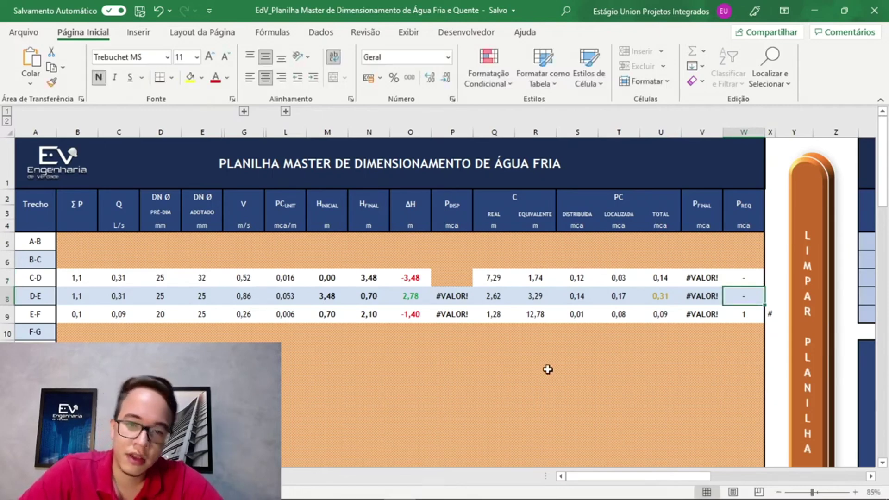
Switch to Revit and temporarily hide the condenser units and the building outlines around nodes B and C in the 3D view
{"action": "left_click", "coordinate": [79, 265]}
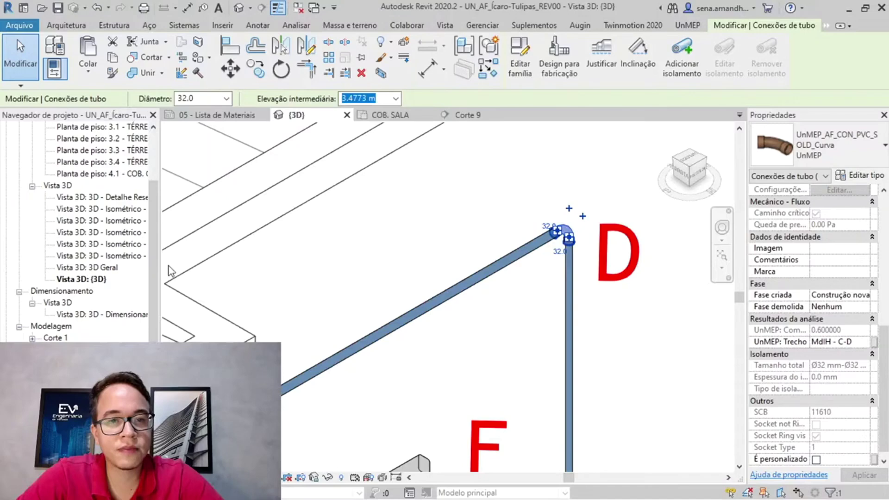
{"action": "scroll", "coordinate": [398, 246], "scroll_direction": "down", "scroll_amount": 4}
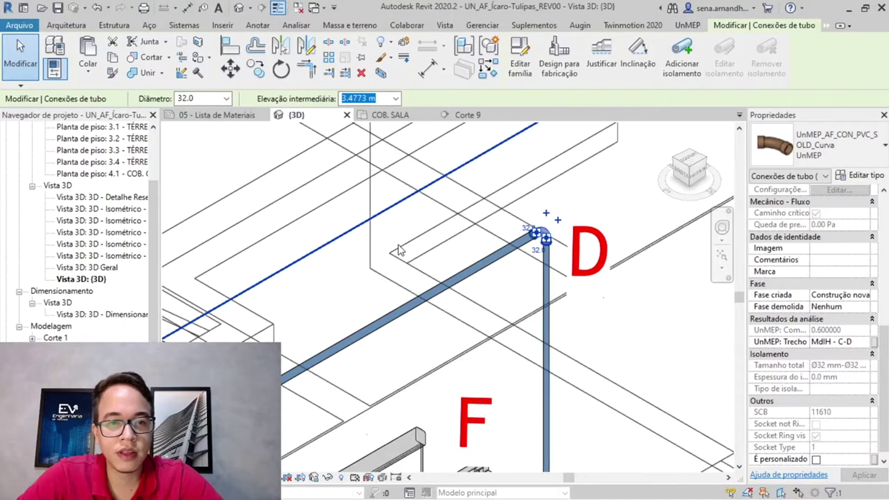
{"action": "scroll", "coordinate": [715, 311], "scroll_direction": "up", "scroll_amount": 2}
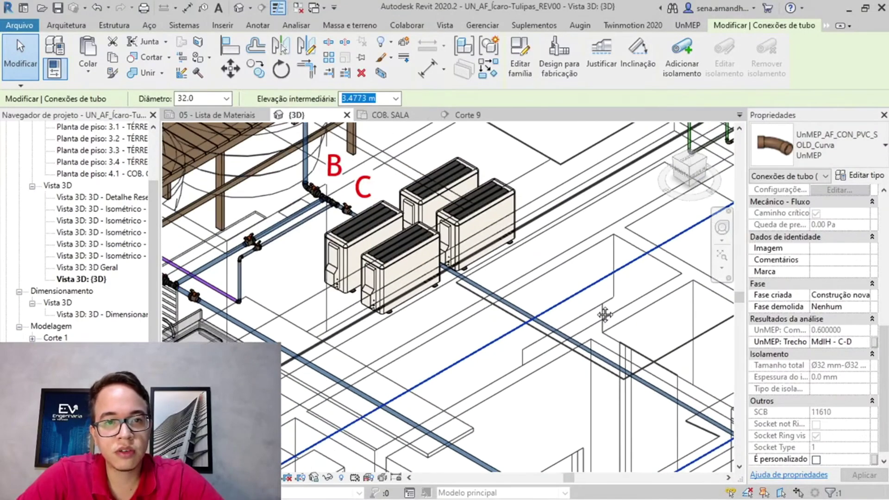
{"action": "middle_click_drag", "start_coordinate": [476, 215], "coordinate": [485, 223]}
{"action": "left_click", "coordinate": [485, 223]}
{"action": "key", "text": "h"}
{"action": "key", "text": "h"}
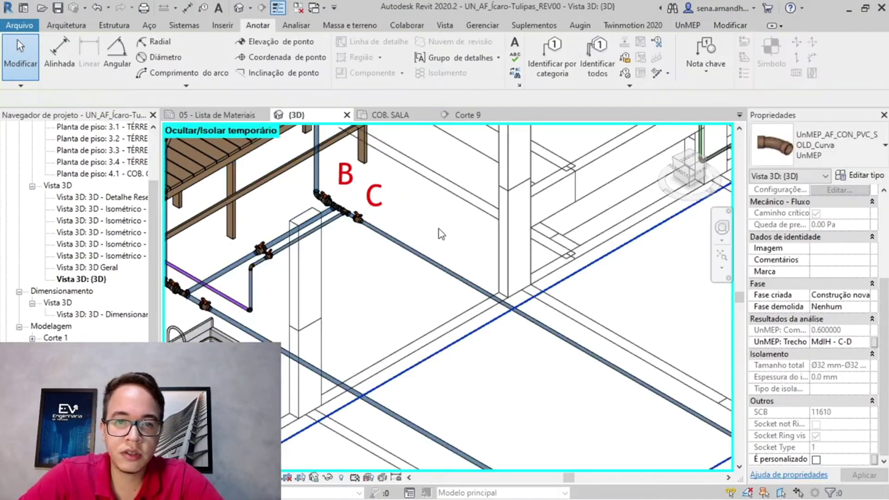
{"action": "left_click", "coordinate": [499, 230]}
{"action": "key", "text": "h"}
{"action": "key", "text": "h"}
{"action": "scroll", "coordinate": [324, 192], "scroll_direction": "up", "scroll_amount": 6}
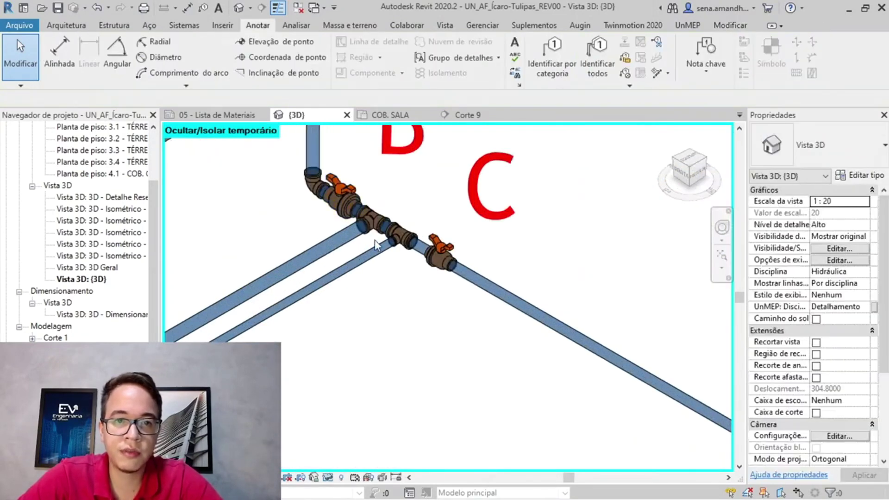
Examine the 40 mm pipe piece between the two tees and the adjoining reducing tee of segment B-C by selecting them
{"action": "middle_click_drag", "start_coordinate": [348, 253], "coordinate": [507, 290]}
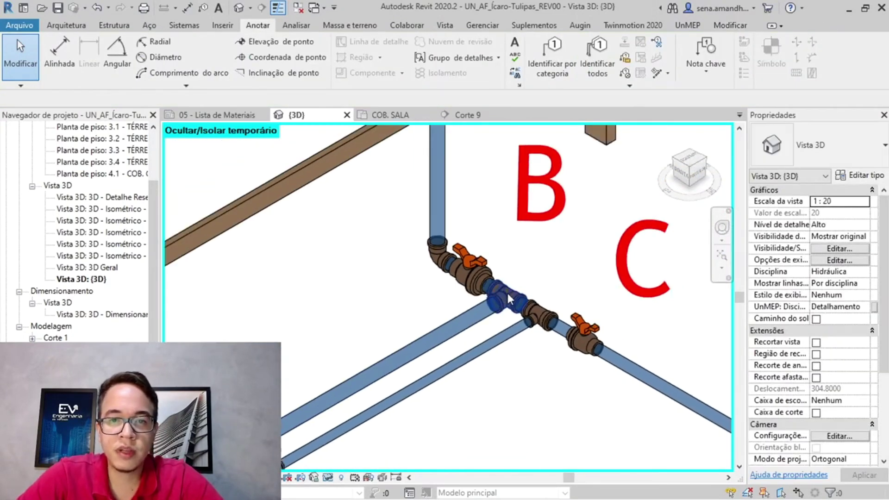
{"action": "scroll", "coordinate": [507, 293], "scroll_direction": "up", "scroll_amount": 4}
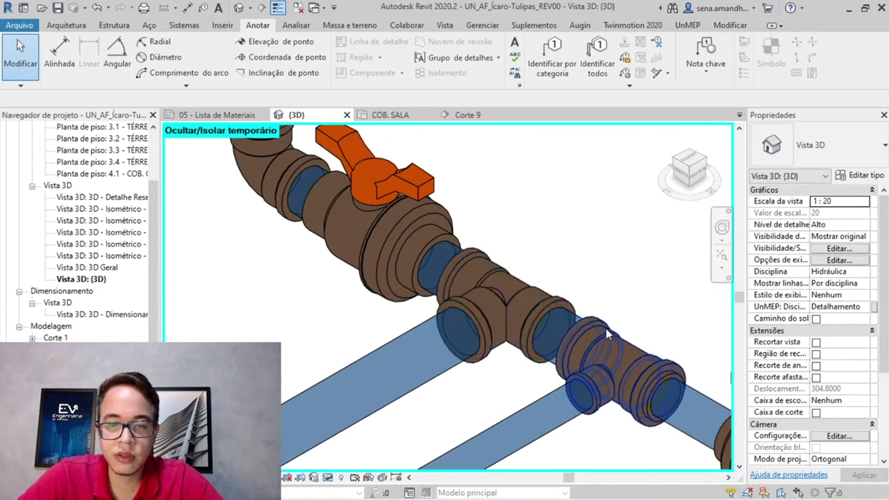
{"action": "left_click", "coordinate": [567, 315]}
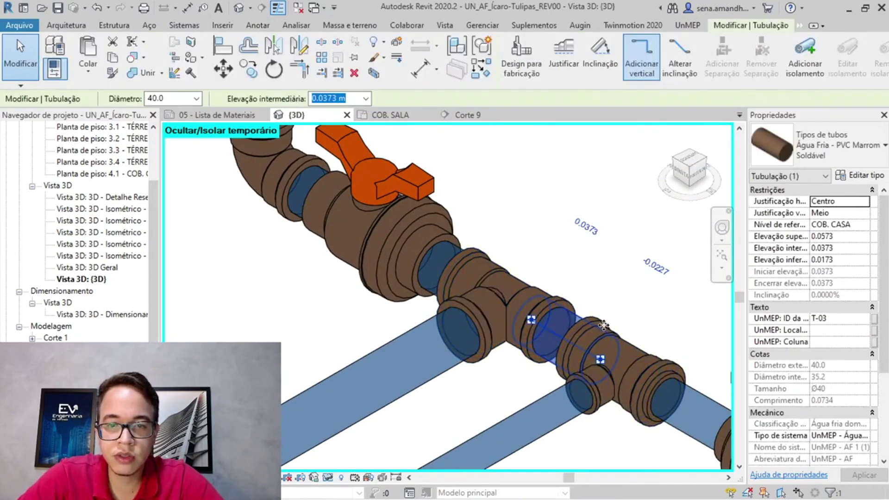
{"action": "left_click", "coordinate": [614, 347], "text": "ctrl"}
{"action": "scroll", "coordinate": [606, 254], "scroll_direction": "down", "scroll_amount": 3}
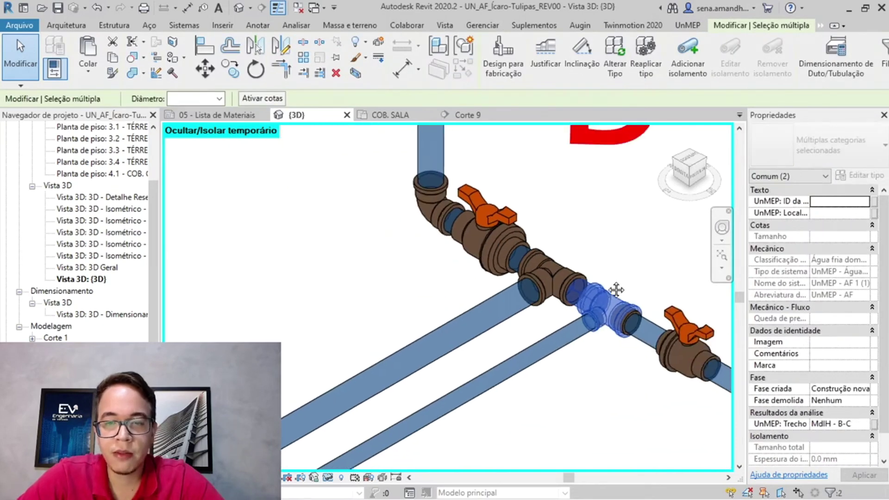
{"action": "middle_click_drag", "start_coordinate": [615, 289], "coordinate": [453, 255]}
{"action": "scroll", "coordinate": [486, 303], "scroll_direction": "up", "scroll_amount": 3}
{"action": "key", "text": "Escape"}
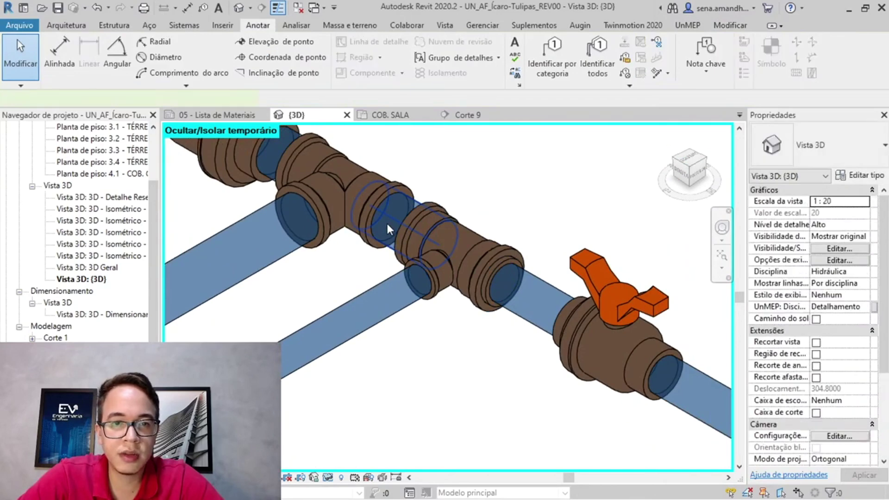
{"action": "left_click", "coordinate": [387, 224]}
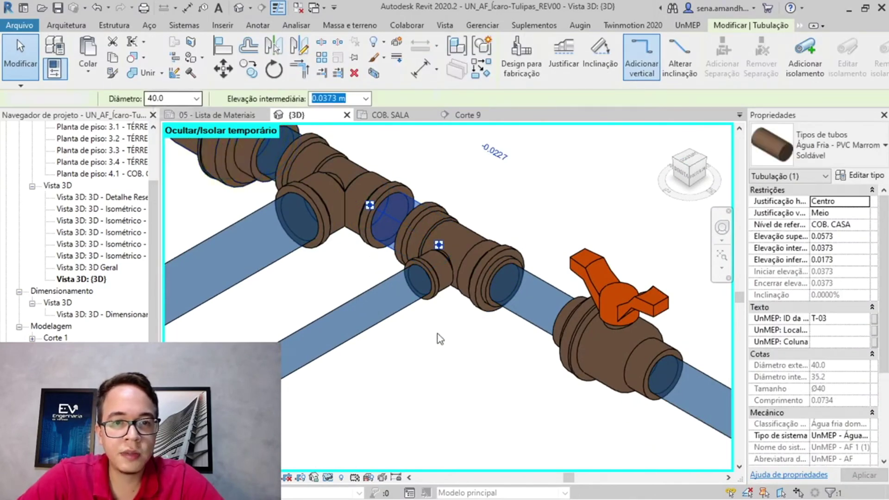
{"action": "key", "text": "Escape"}
Select the thin branch pipe leaving the tee before node C's valve to examine its properties
{"action": "scroll", "coordinate": [373, 311], "scroll_direction": "down", "scroll_amount": 5}
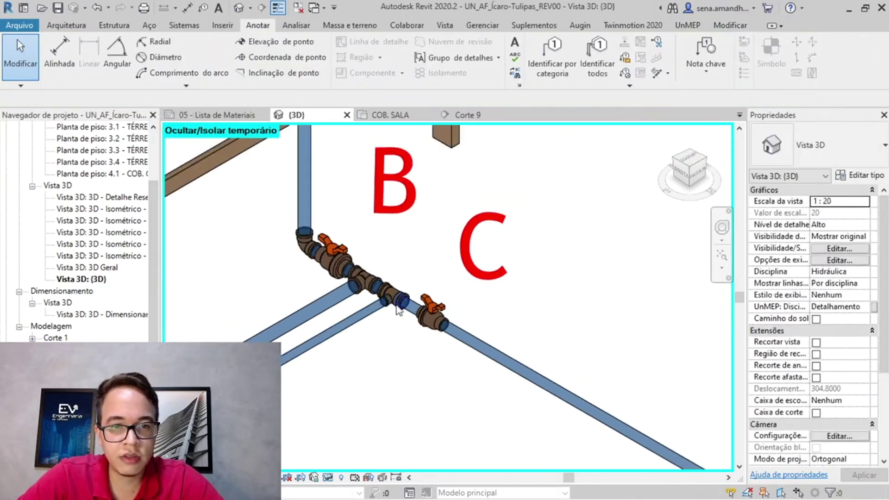
{"action": "scroll", "coordinate": [347, 338], "scroll_direction": "up", "scroll_amount": 3}
{"action": "left_click", "coordinate": [313, 336]}
{"action": "scroll", "coordinate": [313, 361], "scroll_direction": "down", "scroll_amount": 3}
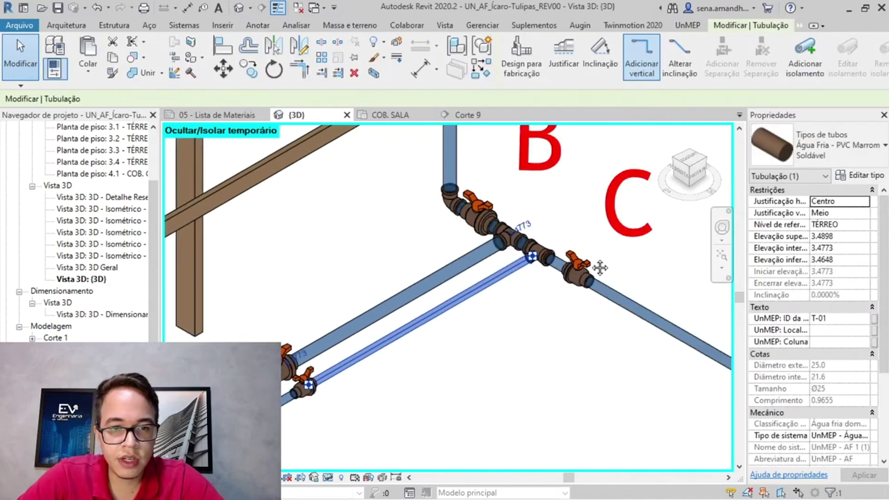
Follow the thin branch pipe down to the kitchen sink and select the sink to examine its fixture units
{"action": "scroll", "coordinate": [483, 382], "scroll_direction": "up", "scroll_amount": 4}
{"action": "middle_click_drag", "start_coordinate": [482, 382], "coordinate": [577, 356]}
{"action": "middle_click_drag", "start_coordinate": [377, 365], "coordinate": [748, 388]}
{"action": "scroll", "coordinate": [518, 283], "scroll_direction": "down", "scroll_amount": 3}
{"action": "scroll", "coordinate": [626, 284], "scroll_direction": "up", "scroll_amount": 4}
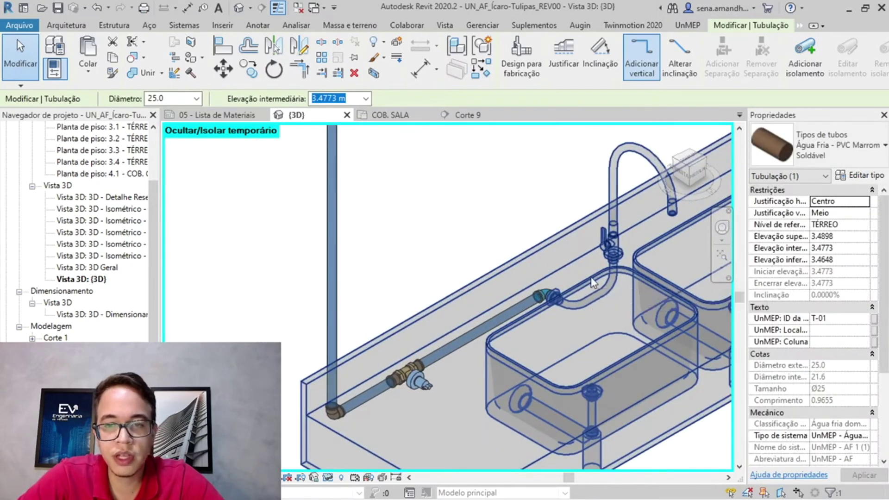
{"action": "scroll", "coordinate": [593, 282], "scroll_direction": "down", "scroll_amount": 3}
{"action": "scroll", "coordinate": [463, 329], "scroll_direction": "up", "scroll_amount": 2}
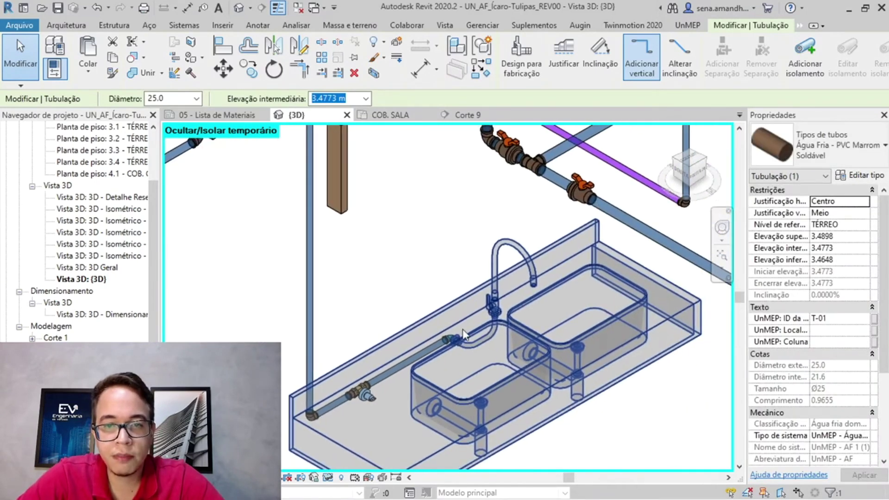
{"action": "left_click", "coordinate": [505, 342]}
{"action": "scroll", "coordinate": [428, 316], "scroll_direction": "up", "scroll_amount": 2}
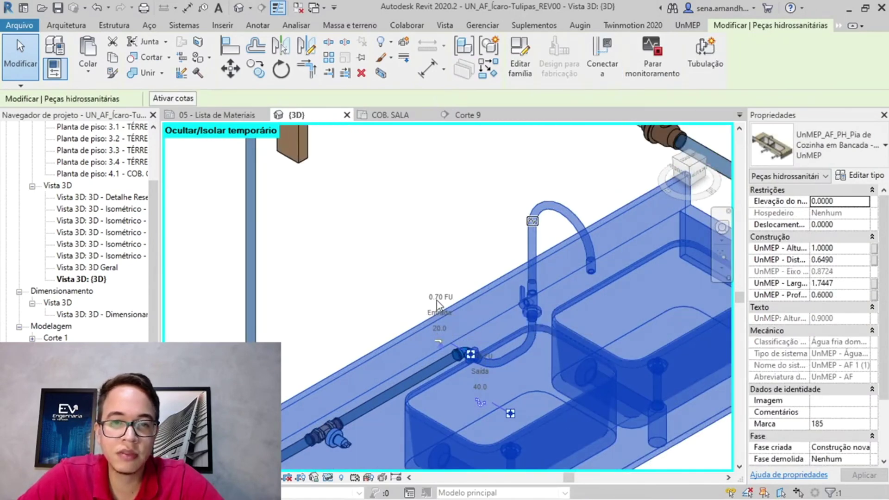
{"action": "scroll", "coordinate": [440, 302], "scroll_direction": "down", "scroll_amount": 2}
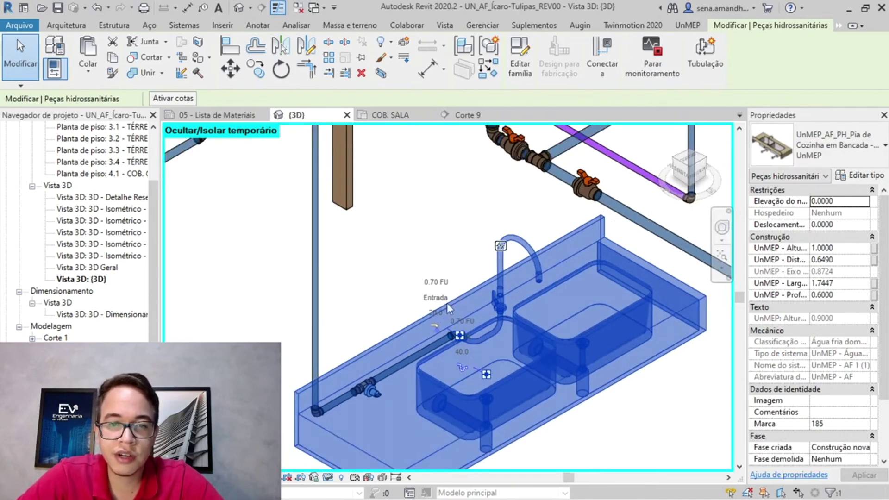
Switch to Excel and set segment B-C's weight sum to segment C-D's sum plus 0,7 with the formula =B7+0,7
{"action": "key", "text": "alt+Tab"}
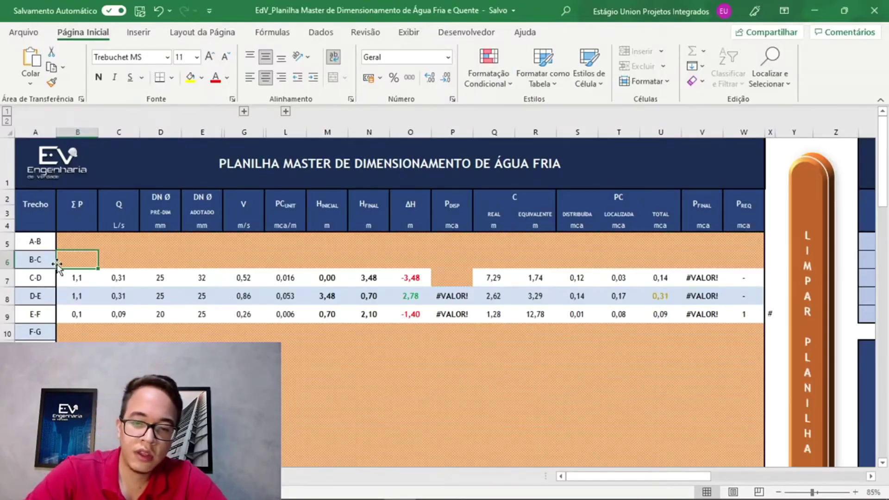
{"action": "type", "text": "="}
{"action": "left_click", "coordinate": [77, 278]}
{"action": "type", "text": "+"}
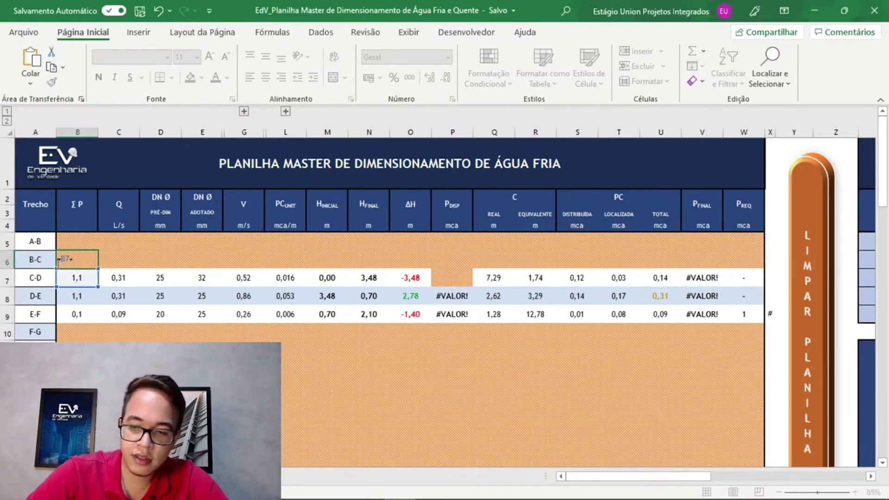
{"action": "type", "text": "0,"}
{"action": "key", "text": "BackSpace"}
{"action": "key", "text": "Return"}
{"action": "left_click", "coordinate": [88, 254]}
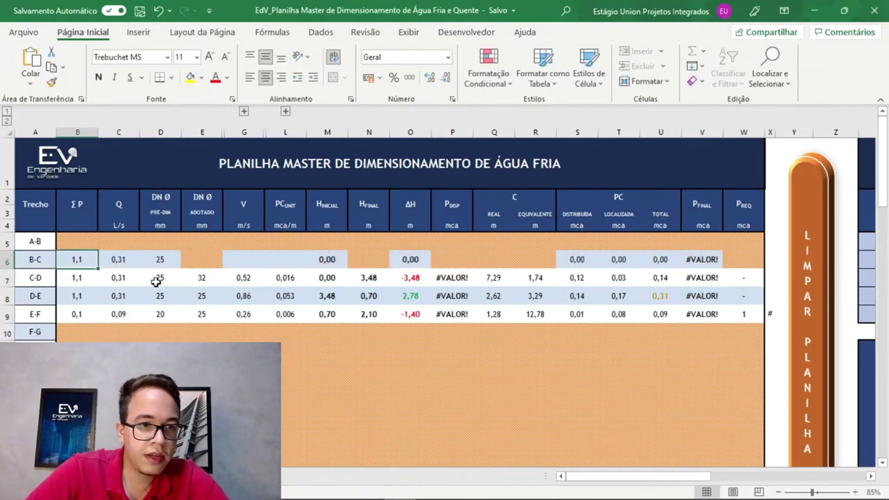
{"action": "key", "text": "F2"}
{"action": "type", "text": "7+0,7"}
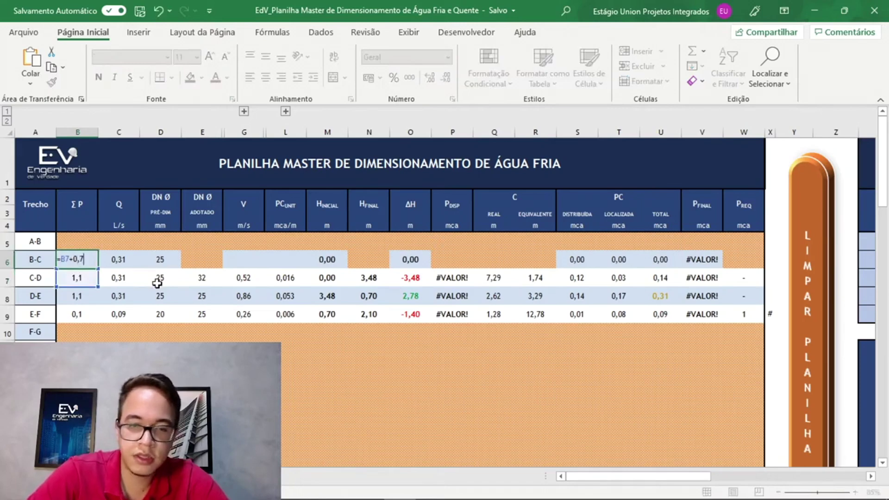
{"action": "key", "text": "Return"}
Set the adopted nominal diameter of segment B-C to 40 mm
{"action": "left_click", "coordinate": [121, 264]}
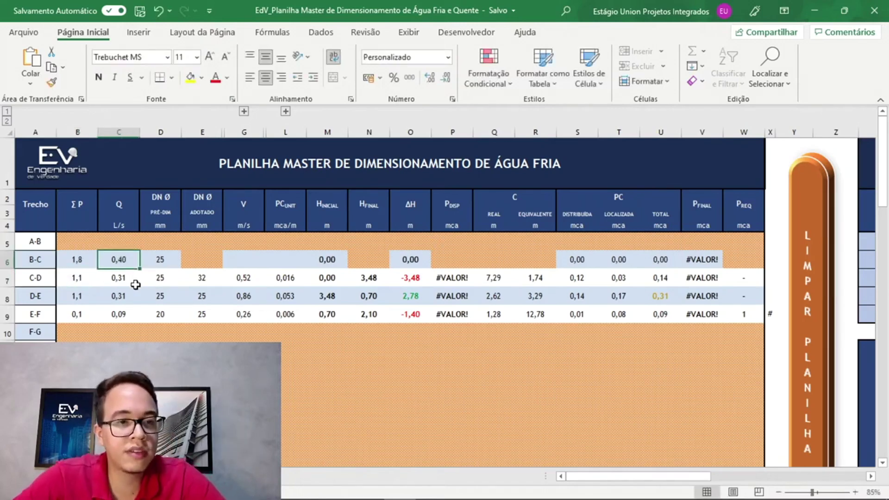
{"action": "left_click", "coordinate": [195, 254]}
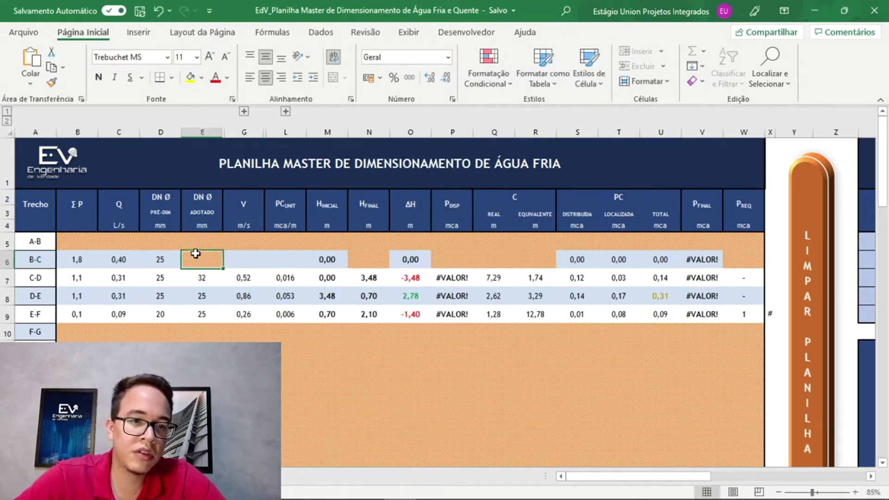
{"action": "type", "text": "40"}
{"action": "key", "text": "Return"}
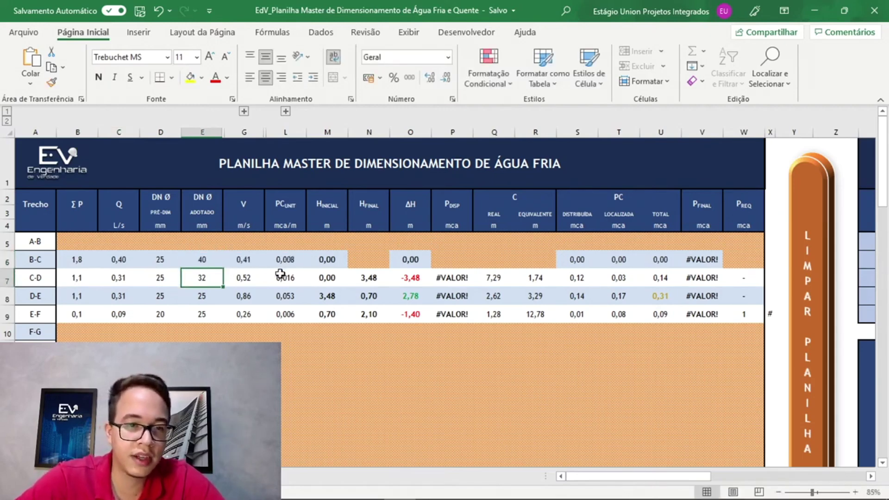
Link segment B-C's final height to the final height of segment C-D
{"action": "left_click", "coordinate": [378, 261]}
{"action": "key", "text": "alt+Tab"}
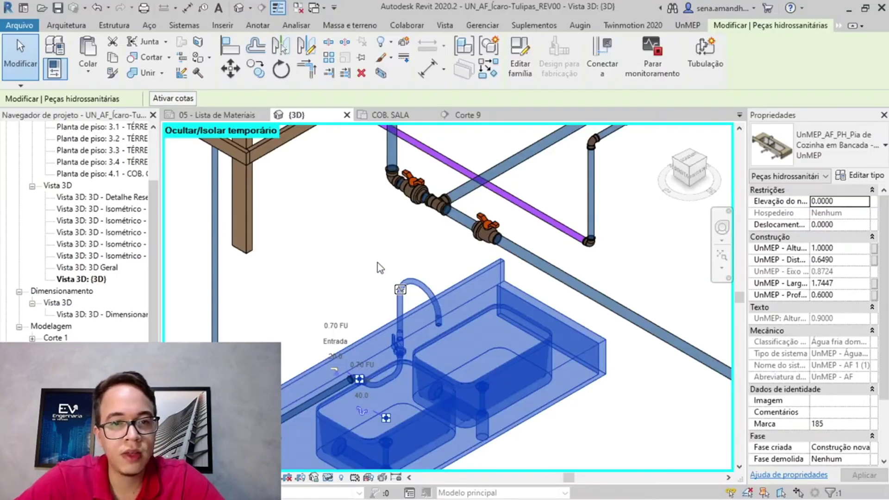
{"action": "key", "text": "alt+Tab"}
{"action": "type", "text": "="}
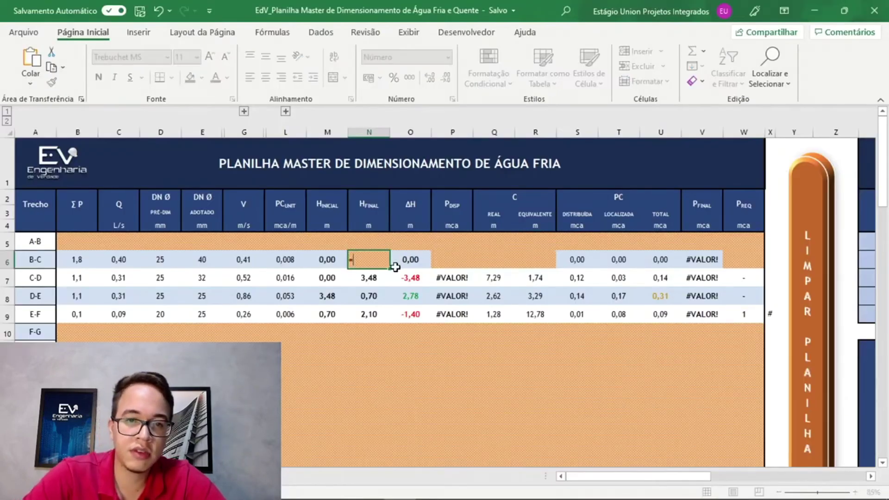
{"action": "key", "text": "Down"}
{"action": "key", "text": "Return"}
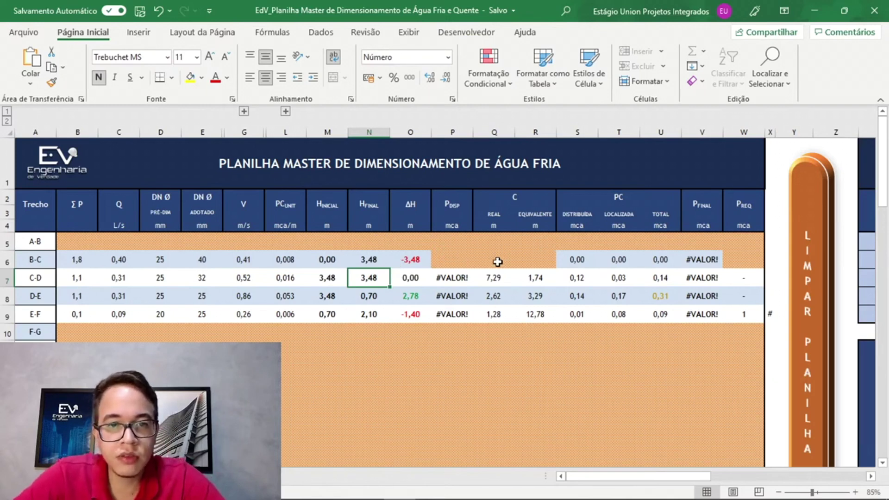
Look up the length of the short 40 mm pipe between the tees in Revit and enter 0,0734 as B-C's real length in Excel
{"action": "left_click", "coordinate": [487, 262]}
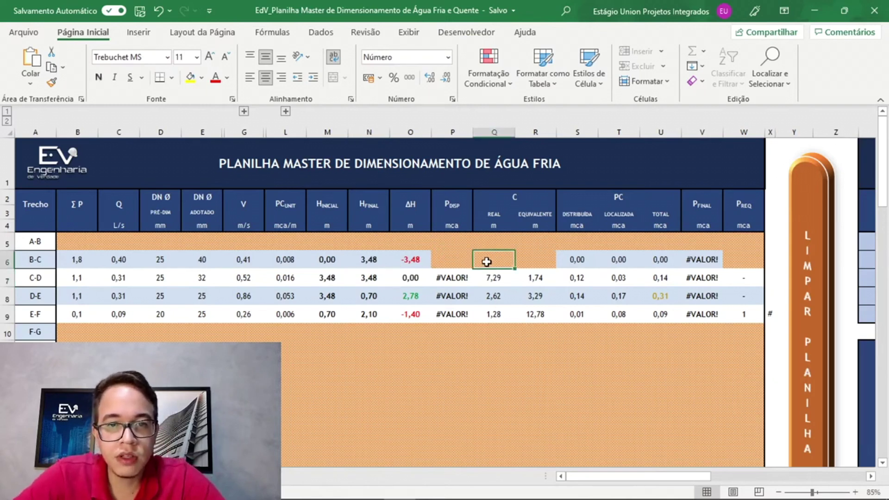
{"action": "left_click", "coordinate": [540, 262]}
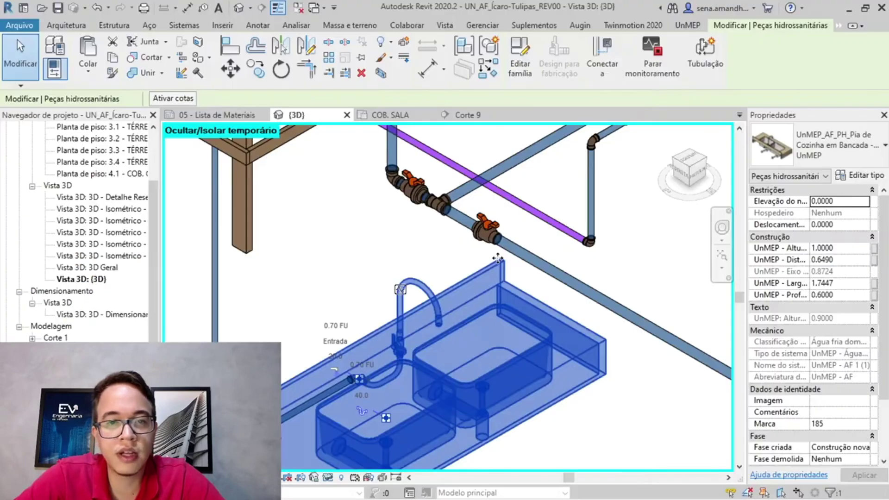
{"action": "scroll", "coordinate": [433, 214], "scroll_direction": "up", "scroll_amount": 6}
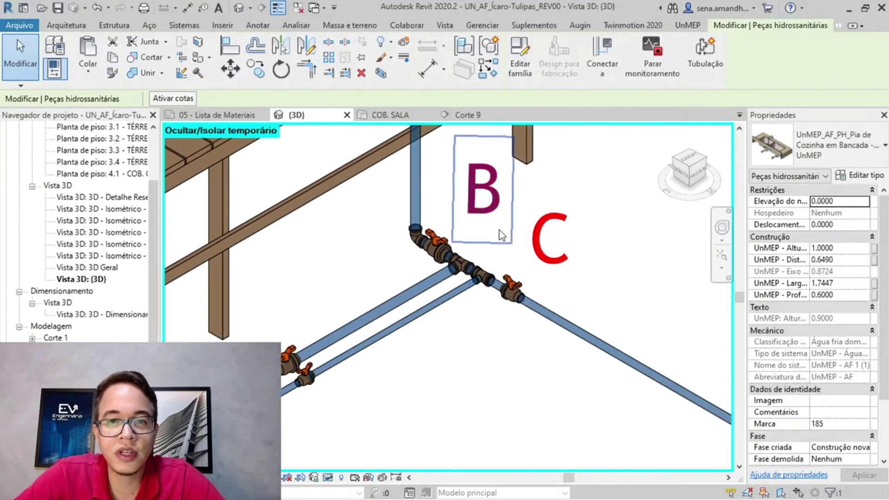
{"action": "scroll", "coordinate": [452, 313], "scroll_direction": "up", "scroll_amount": 6}
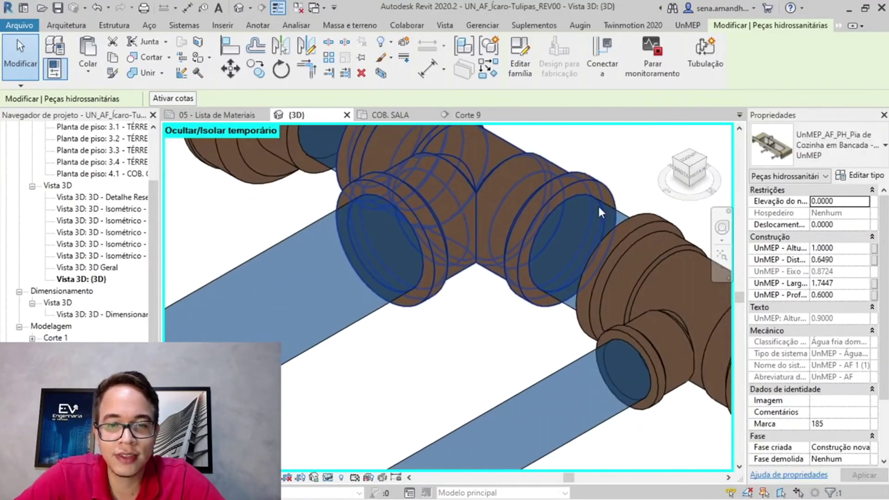
{"action": "left_click", "coordinate": [604, 211]}
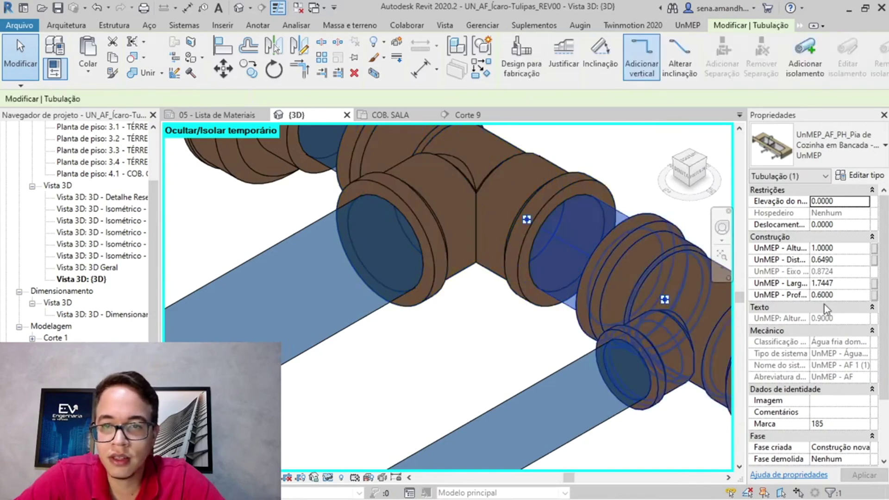
{"action": "scroll", "coordinate": [830, 338], "scroll_direction": "down", "scroll_amount": 1}
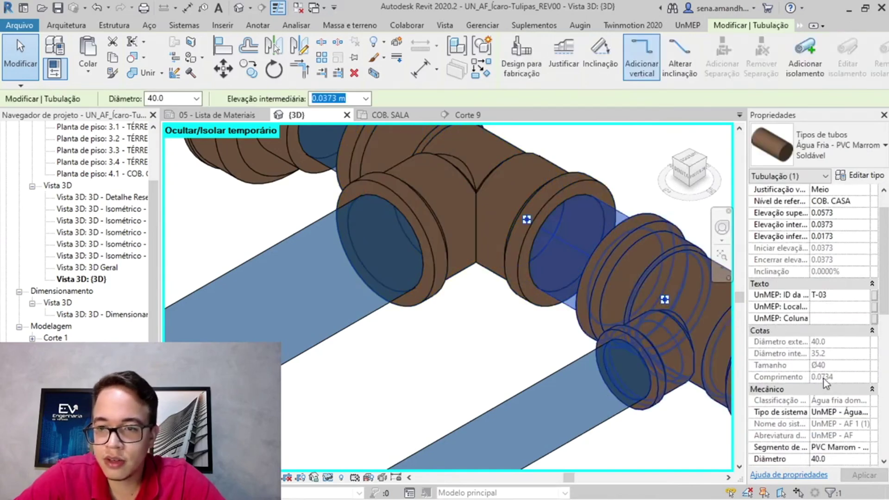
{"action": "key", "text": "alt+Tab"}
{"action": "type", "text": "0"}
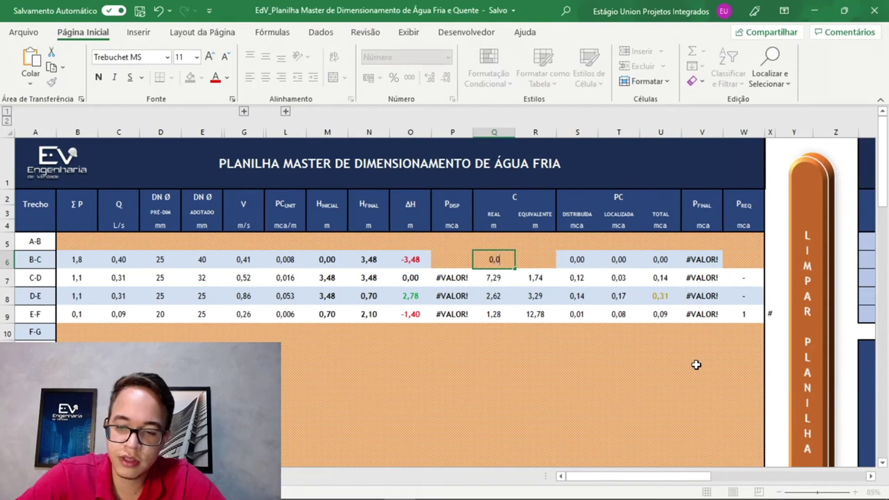
{"action": "type", "text": ",0734"}
{"action": "left_click", "coordinate": [538, 264]}
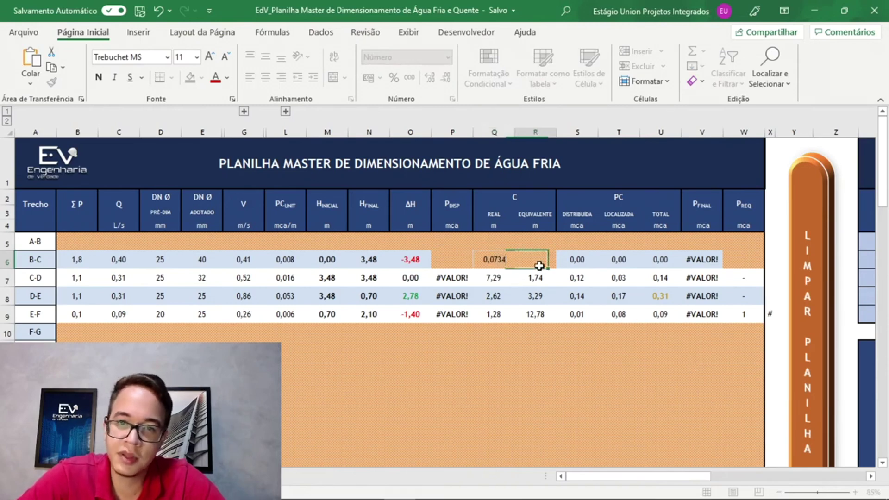
Check the reducing tee's equivalent length in Revit and enter 1,5 as segment B-C's equivalent length in Excel
{"action": "key", "text": "alt+Tab"}
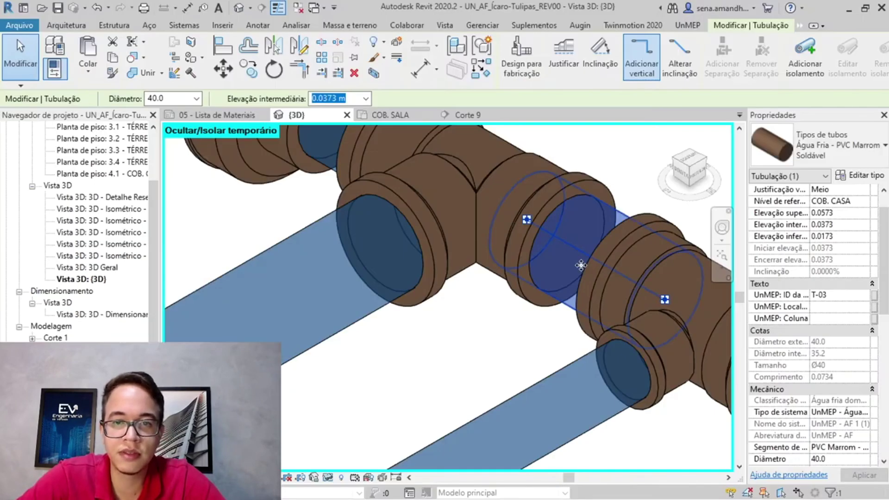
{"action": "scroll", "coordinate": [506, 302], "scroll_direction": "down", "scroll_amount": 2}
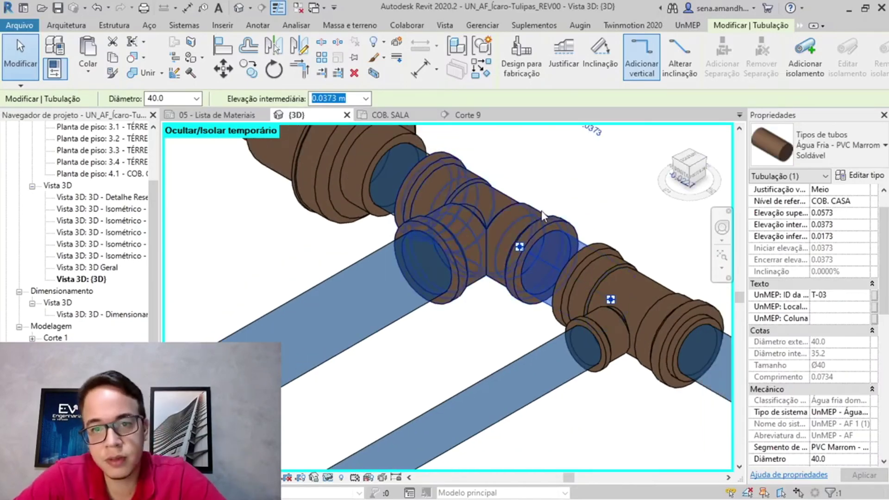
{"action": "key", "text": "alt+Tab"}
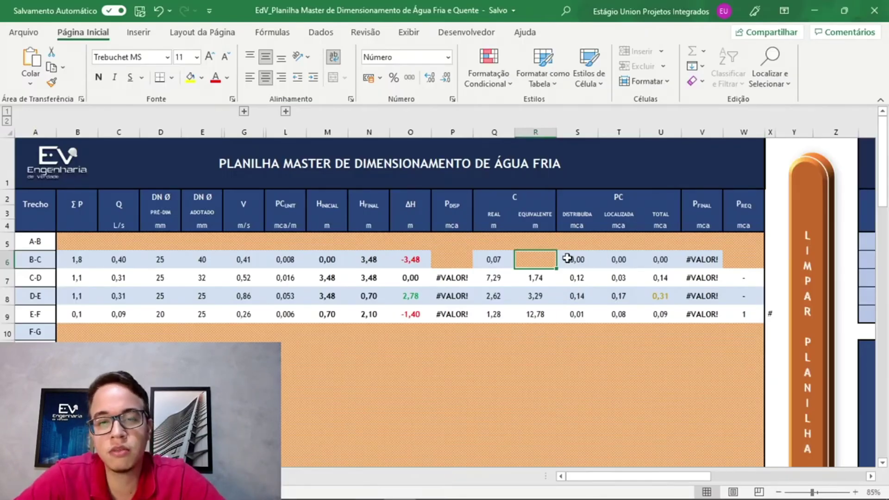
{"action": "key", "text": "alt+Tab"}
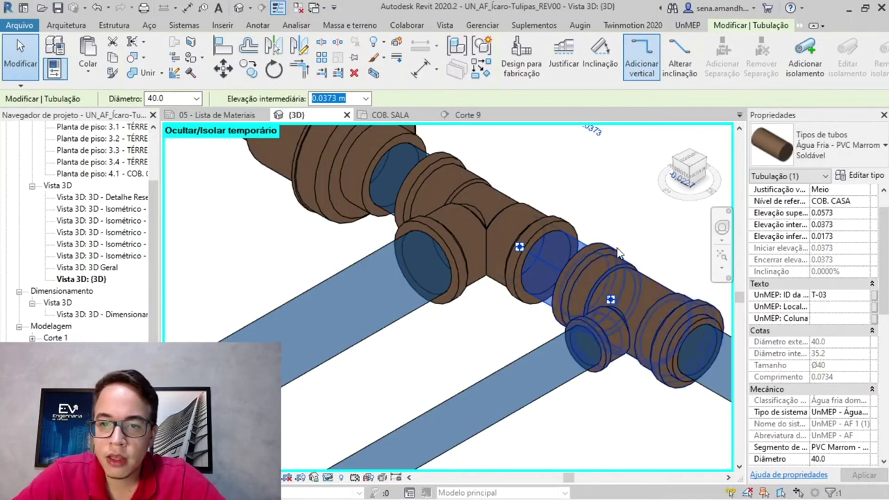
{"action": "scroll", "coordinate": [620, 254], "scroll_direction": "down", "scroll_amount": 3}
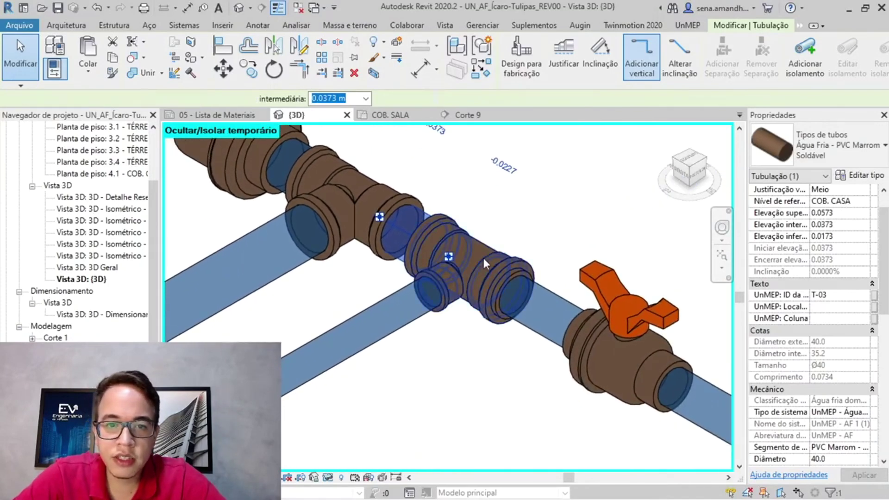
{"action": "left_click", "coordinate": [484, 258]}
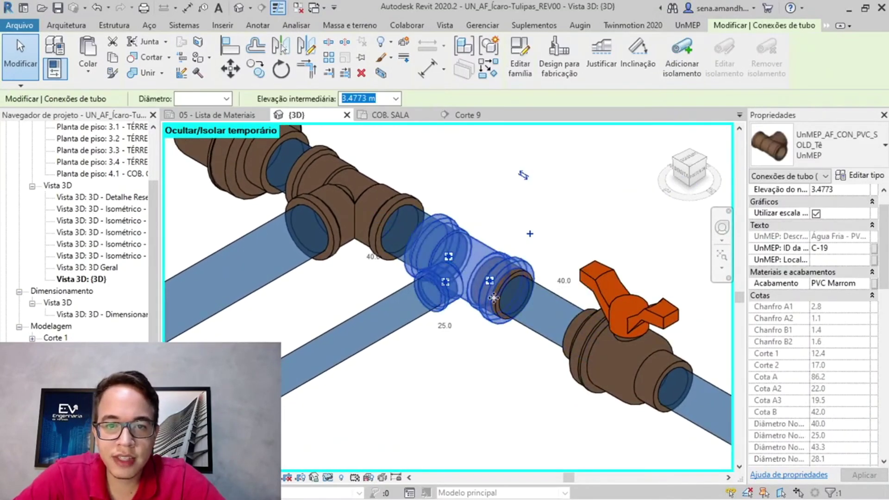
{"action": "scroll", "coordinate": [862, 371], "scroll_direction": "down", "scroll_amount": 10}
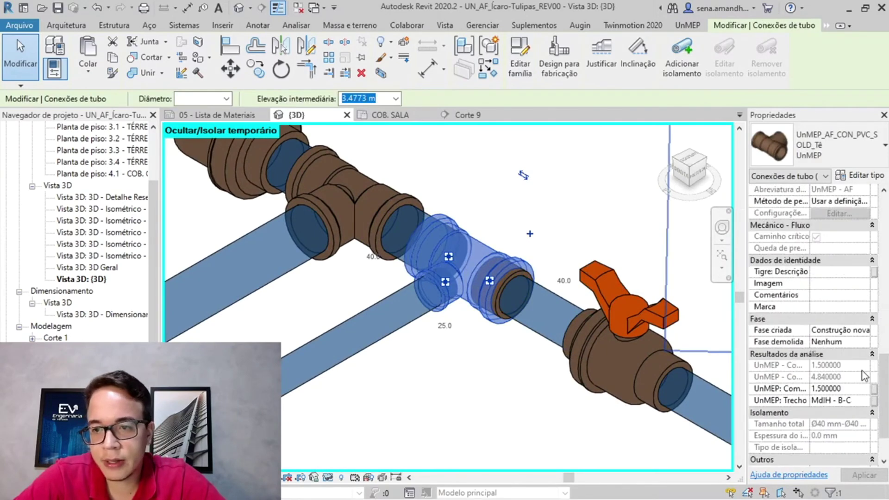
{"action": "scroll", "coordinate": [863, 371], "scroll_direction": "down", "scroll_amount": 2}
{"action": "key", "text": "alt+Tab"}
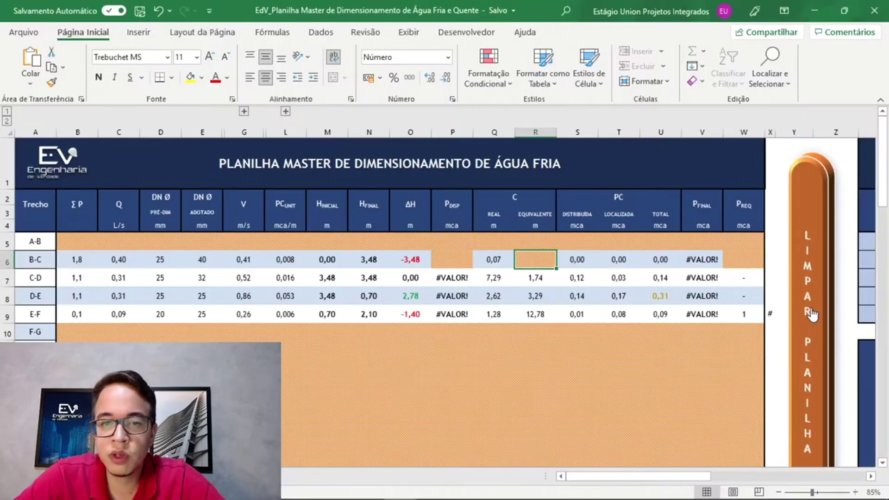
{"action": "type", "text": "1,5"}
{"action": "key", "text": "Return"}
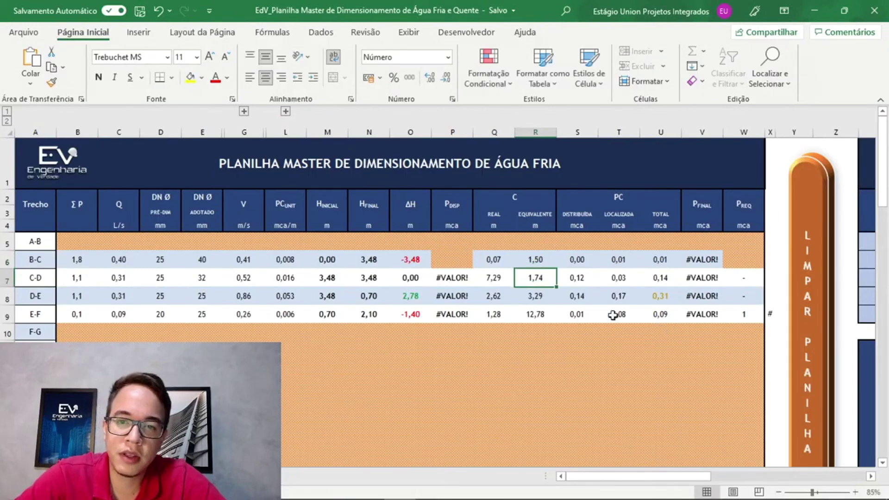
Enter a dash as the required pressure of segment B-C
{"action": "key", "text": "alt+Tab"}
{"action": "key", "text": "alt+Tab"}
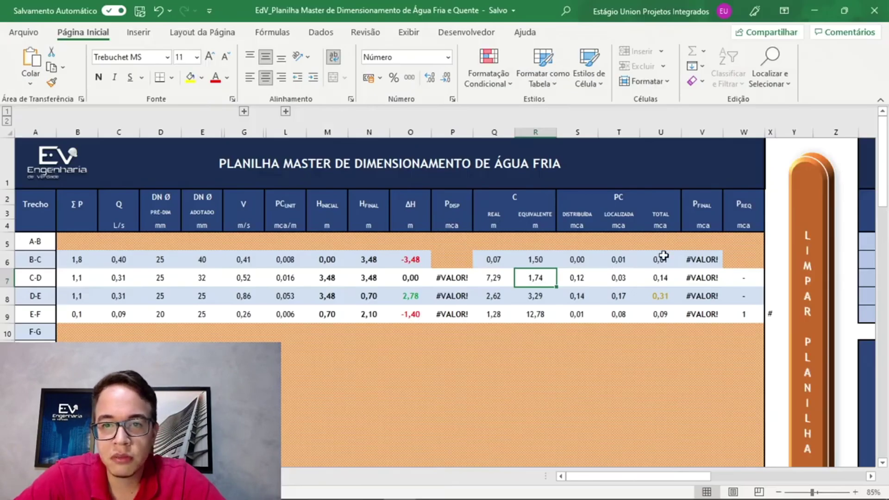
{"action": "left_click", "coordinate": [742, 264]}
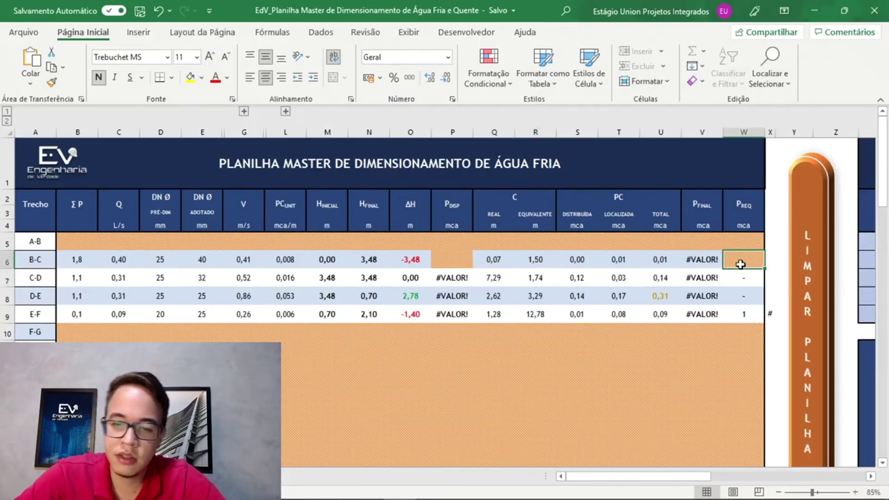
{"action": "double_click", "coordinate": [741, 264]}
{"action": "key", "text": "Return"}
{"action": "scroll", "coordinate": [491, 332], "scroll_direction": "down", "scroll_amount": 3}
{"action": "scroll", "coordinate": [412, 304], "scroll_direction": "up", "scroll_amount": 2}
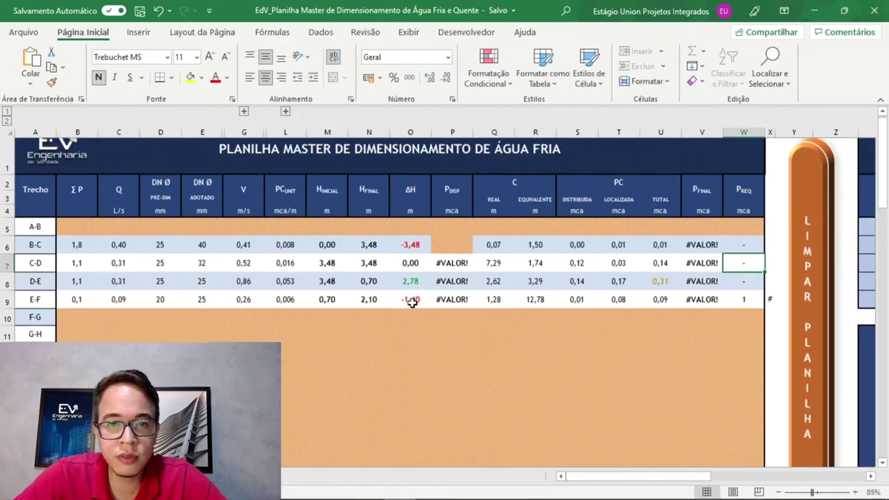
{"action": "scroll", "coordinate": [412, 303], "scroll_direction": "up", "scroll_amount": 1}
Switch to Revit and trace the piping in the 3D view between the tee at point B and the tank outlet at point A
{"action": "key", "text": "alt+Tab"}
{"action": "scroll", "coordinate": [350, 242], "scroll_direction": "down", "scroll_amount": 2}
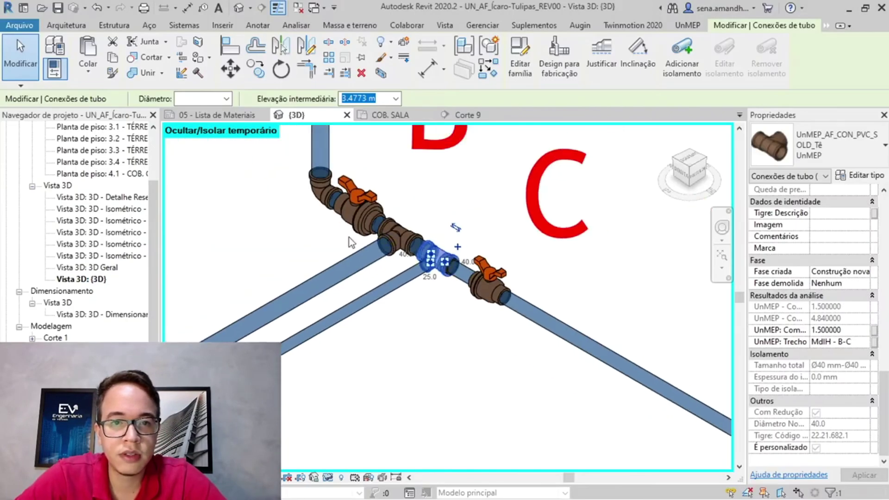
{"action": "middle_click_drag", "start_coordinate": [351, 242], "coordinate": [462, 274]}
{"action": "scroll", "coordinate": [452, 268], "scroll_direction": "up", "scroll_amount": 3}
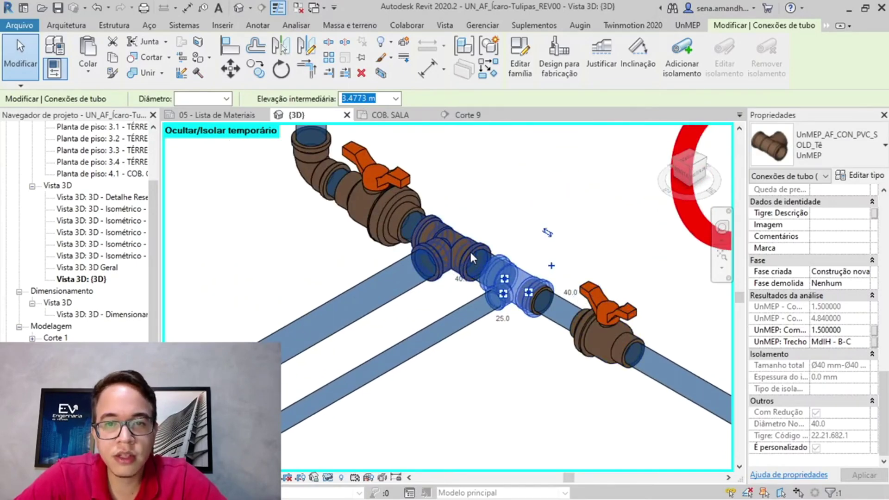
{"action": "scroll", "coordinate": [485, 271], "scroll_direction": "down", "scroll_amount": 3}
{"action": "scroll", "coordinate": [470, 243], "scroll_direction": "down", "scroll_amount": 5}
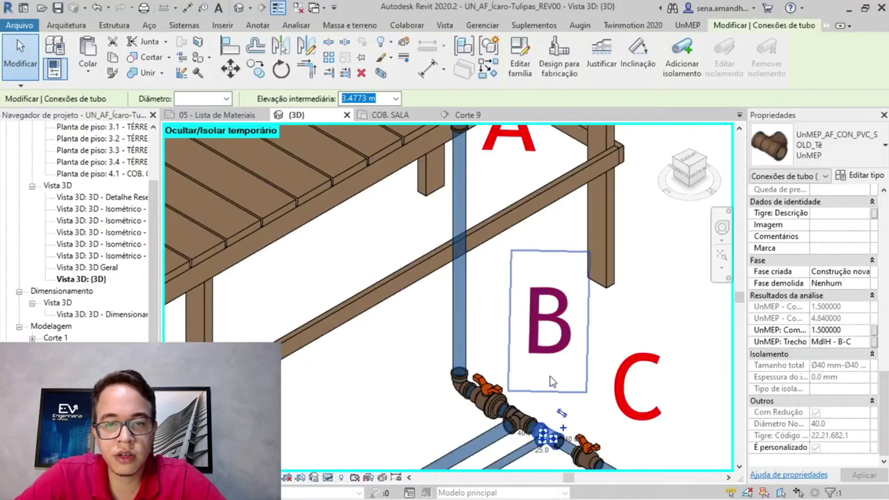
{"action": "scroll", "coordinate": [515, 417], "scroll_direction": "up", "scroll_amount": 2}
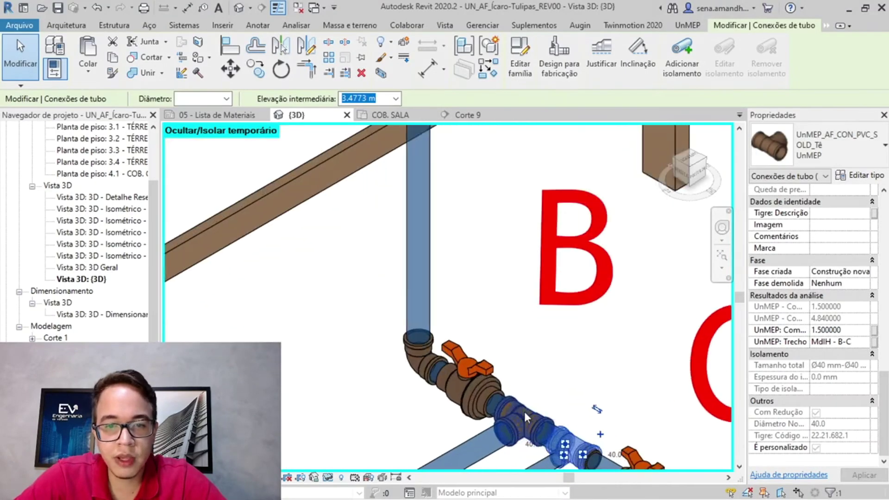
{"action": "scroll", "coordinate": [476, 262], "scroll_direction": "down", "scroll_amount": 4}
{"action": "scroll", "coordinate": [493, 299], "scroll_direction": "up", "scroll_amount": 3}
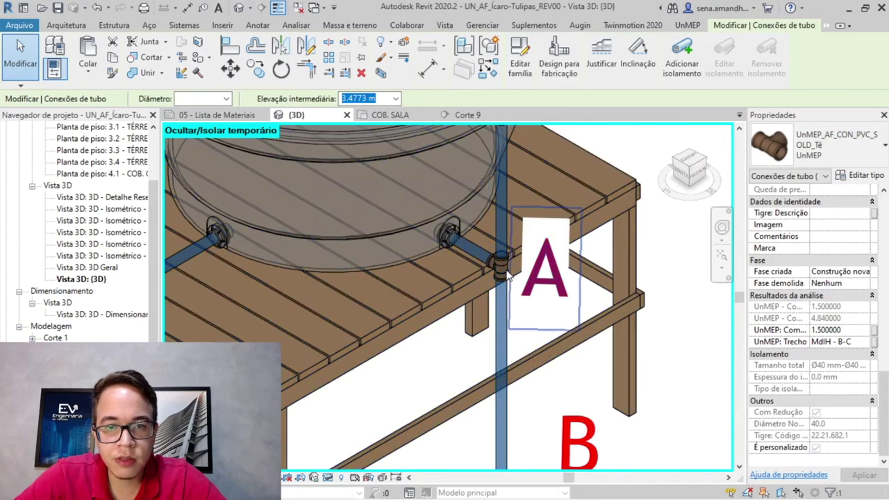
Select the connected pipes and fittings of segment A-B between the two tees in the 3D view, excluding the tee at point A
{"action": "key", "text": "Escape"}
{"action": "left_click", "coordinate": [496, 272]}
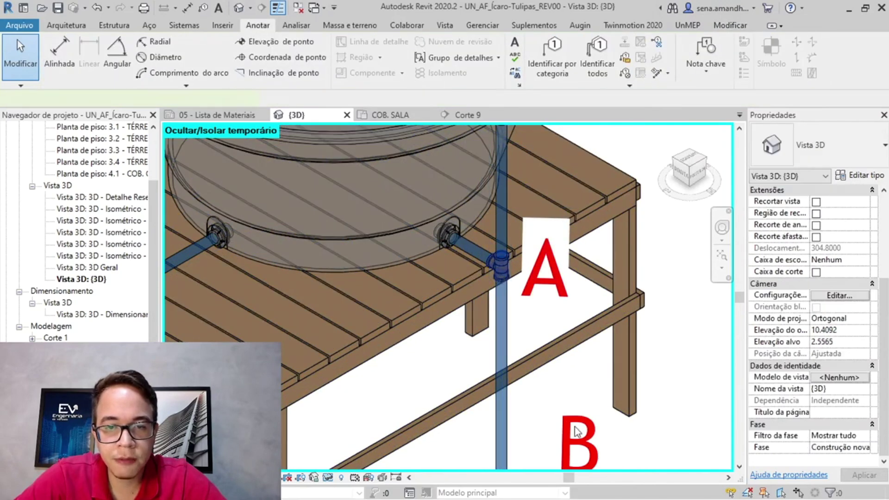
{"action": "middle_click_drag", "start_coordinate": [574, 427], "coordinate": [596, 215]}
{"action": "scroll", "coordinate": [574, 305], "scroll_direction": "up", "scroll_amount": 2}
{"action": "scroll", "coordinate": [574, 305], "scroll_direction": "up", "scroll_amount": 2}
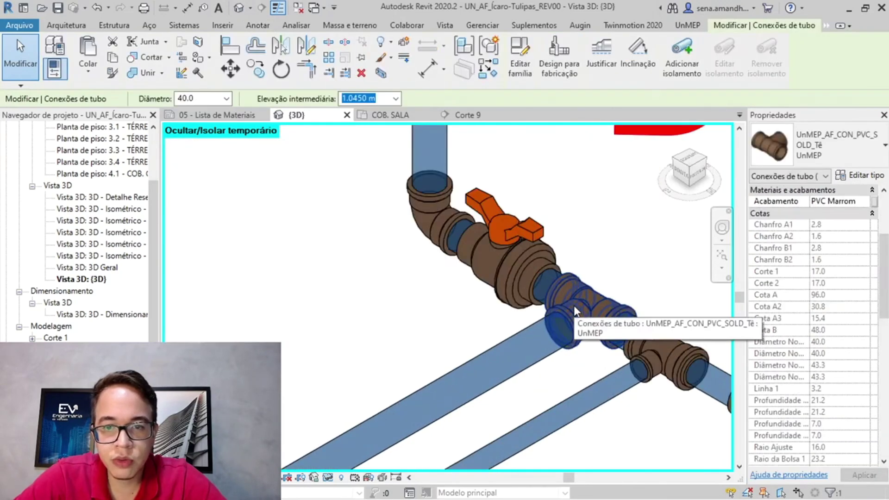
{"action": "key", "text": "Tab"}
{"action": "left_click", "coordinate": [574, 305]}
{"action": "scroll", "coordinate": [574, 304], "scroll_direction": "down", "scroll_amount": 3}
{"action": "scroll", "coordinate": [567, 240], "scroll_direction": "down", "scroll_amount": 1}
{"action": "middle_click_drag", "start_coordinate": [573, 231], "coordinate": [546, 463]}
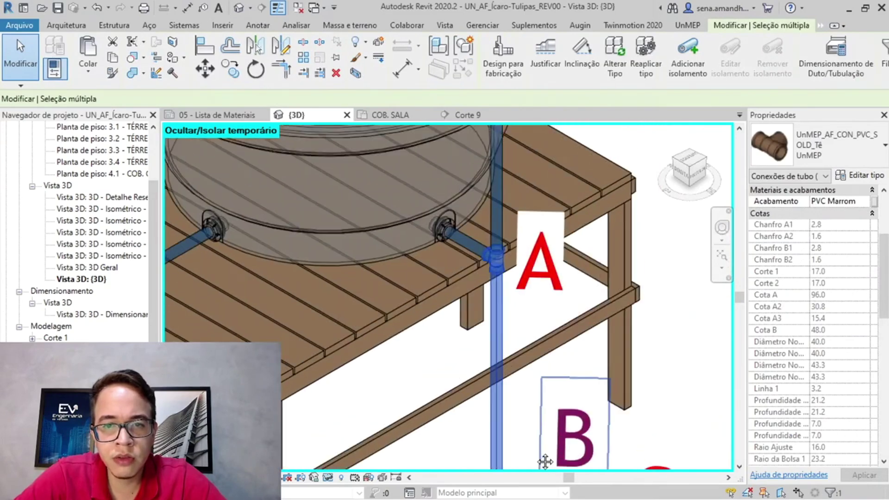
{"action": "left_click", "coordinate": [498, 264], "text": "shift"}
{"action": "scroll", "coordinate": [482, 235], "scroll_direction": "up", "scroll_amount": 2}
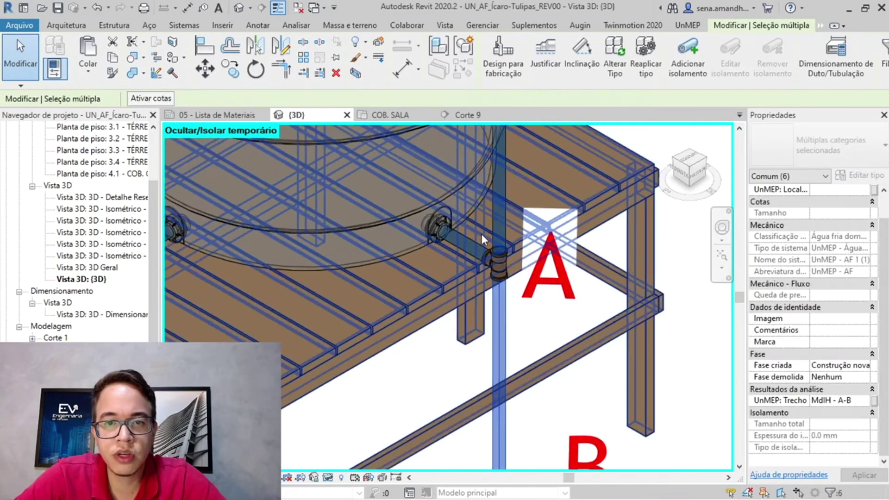
{"action": "scroll", "coordinate": [493, 271], "scroll_direction": "down", "scroll_amount": 2}
{"action": "middle_click_drag", "start_coordinate": [498, 262], "coordinate": [509, 375]}
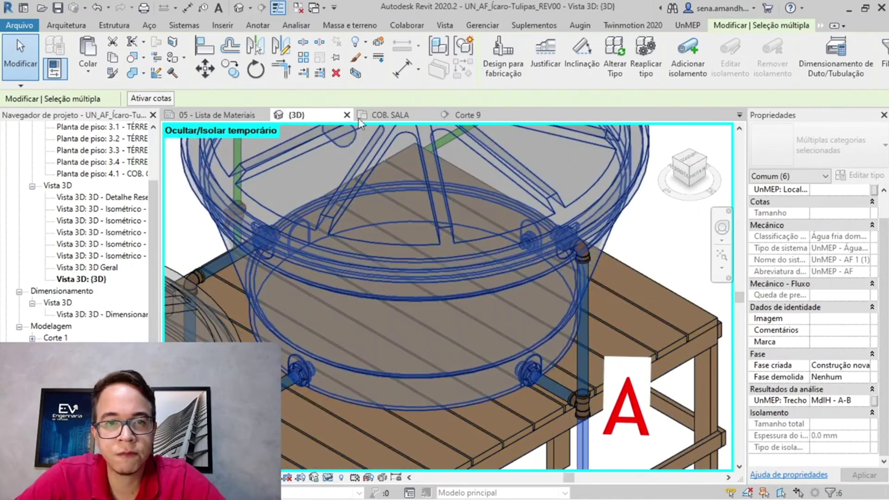
Open section Corte 2 from its section line between the tanks in the COB. SALA plan and examine the tank's outlet pipe and tee
{"action": "left_click", "coordinate": [391, 115]}
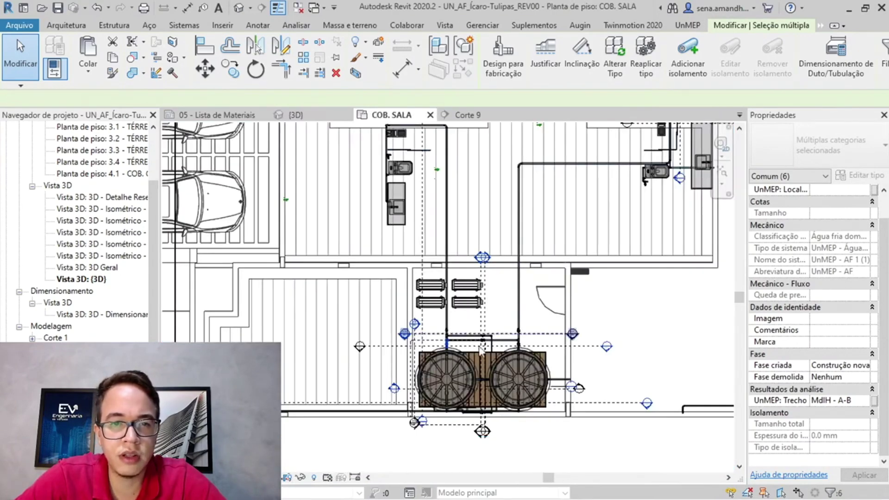
{"action": "scroll", "coordinate": [487, 425], "scroll_direction": "up", "scroll_amount": 3}
{"action": "left_click", "coordinate": [487, 426]}
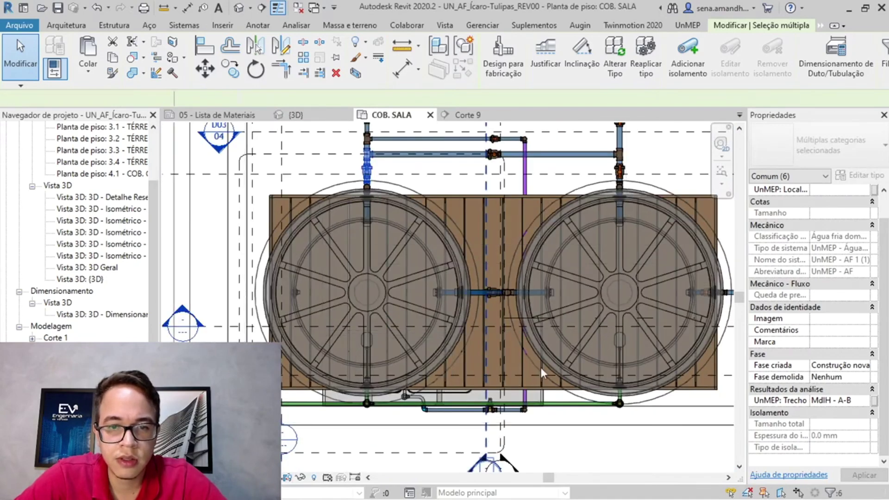
{"action": "right_click", "coordinate": [487, 426]}
{"action": "left_click", "coordinate": [549, 167]}
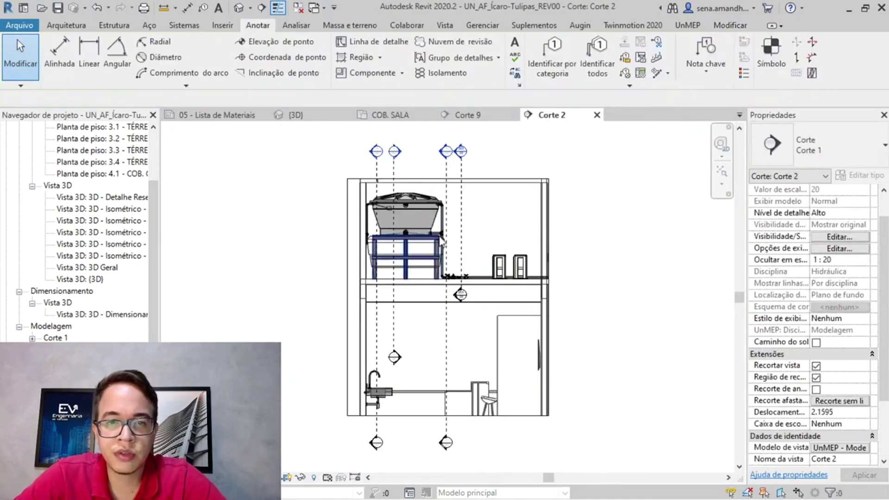
{"action": "scroll", "coordinate": [423, 179], "scroll_direction": "up", "scroll_amount": 3}
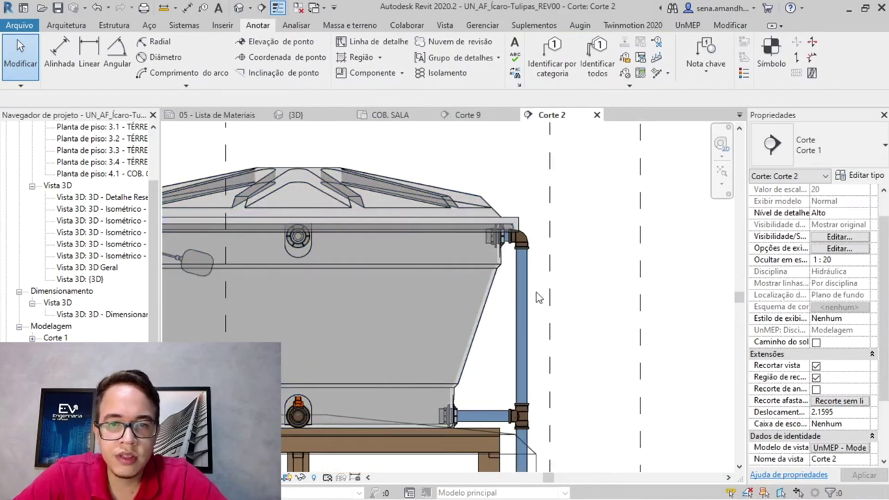
{"action": "middle_click_drag", "start_coordinate": [487, 238], "coordinate": [551, 222]}
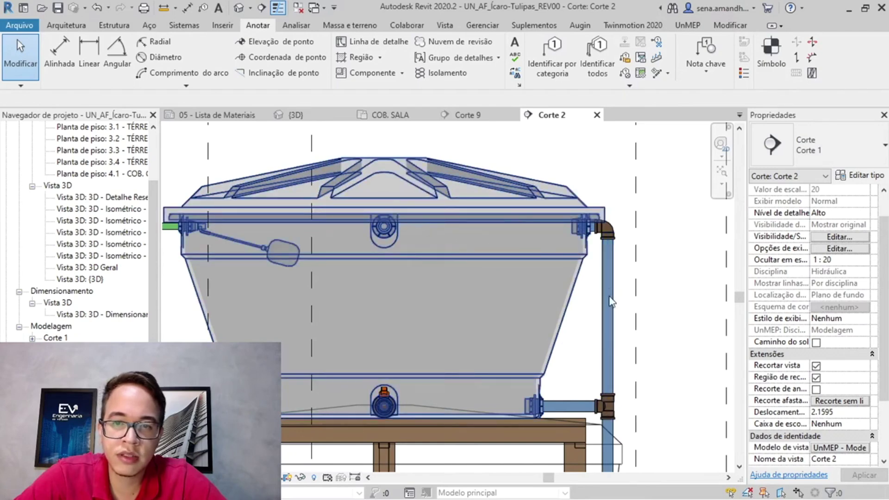
{"action": "middle_click_drag", "start_coordinate": [606, 320], "coordinate": [583, 230]}
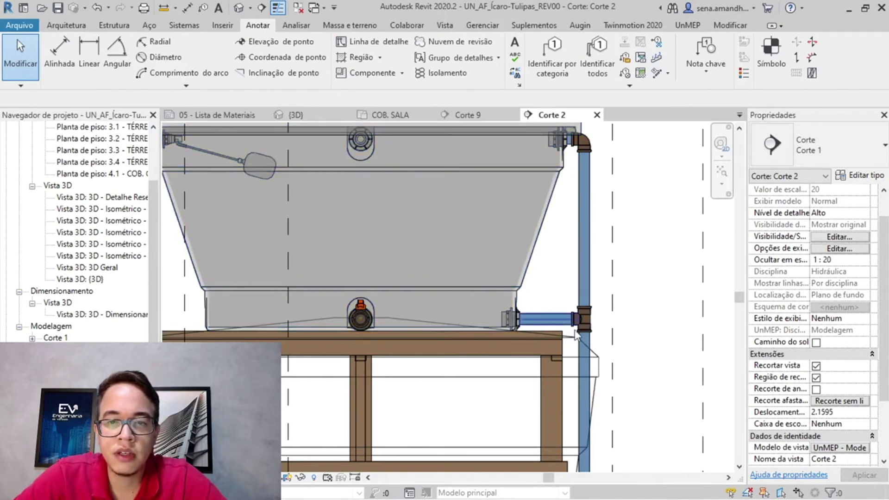
{"action": "scroll", "coordinate": [589, 316], "scroll_direction": "up", "scroll_amount": 3}
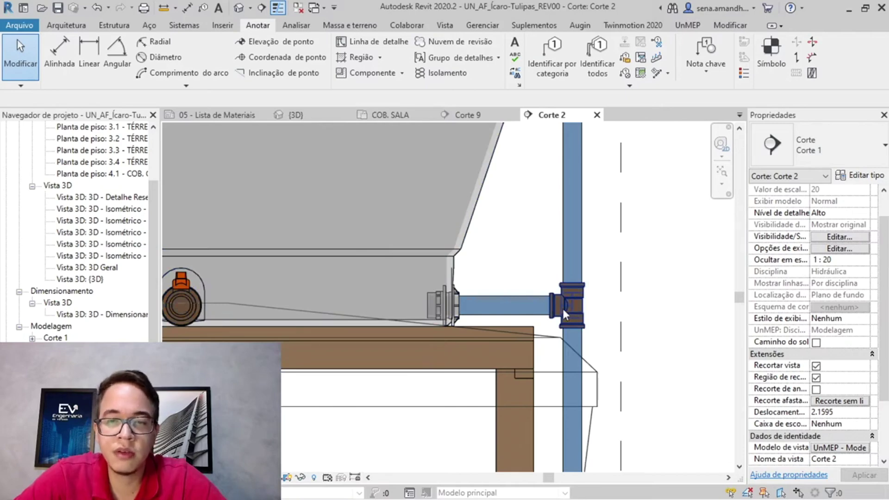
{"action": "scroll", "coordinate": [572, 310], "scroll_direction": "down", "scroll_amount": 3}
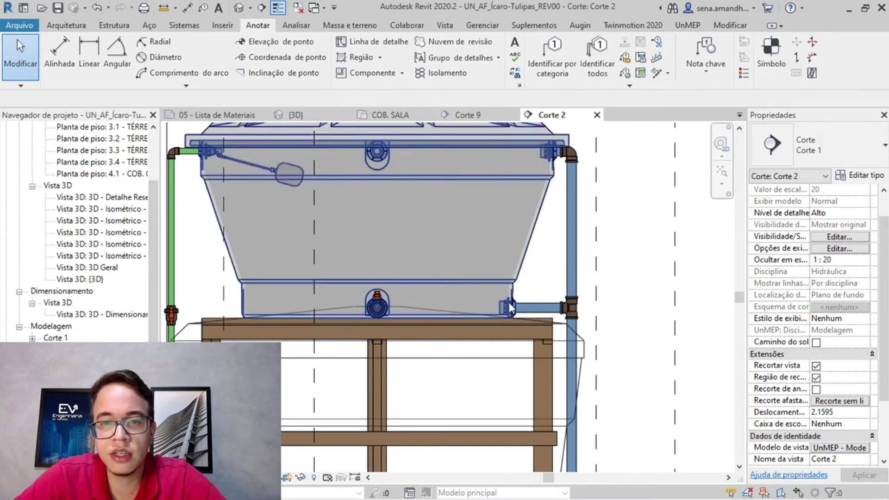
Draw a horizontal detail line about 1.44 m long at the tank's outlet level and extend it past the vertical pipe
{"action": "key", "text": "d"}
{"action": "key", "text": "l"}
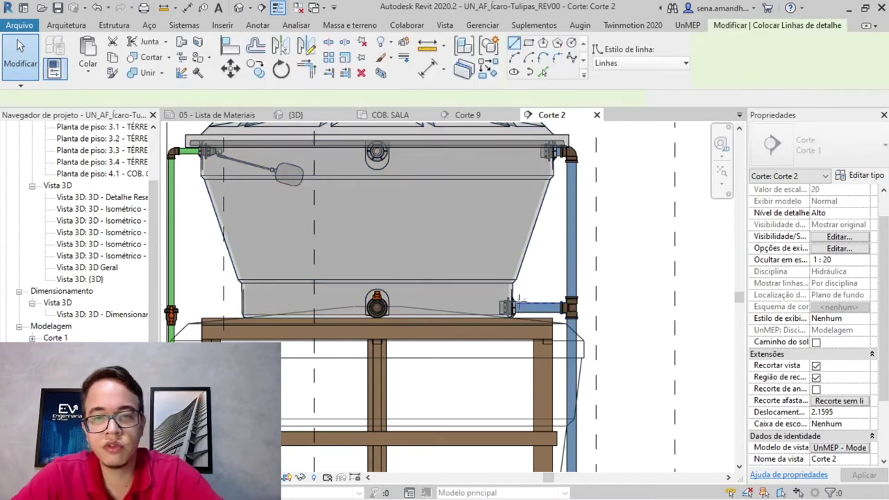
{"action": "left_click", "coordinate": [517, 307]}
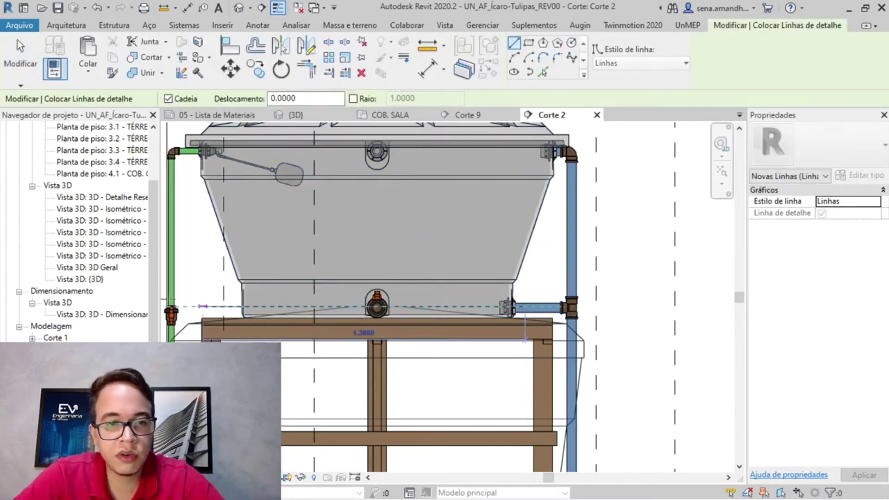
{"action": "left_click", "coordinate": [188, 307]}
{"action": "key", "text": "Escape"}
{"action": "key", "text": "Escape"}
{"action": "left_click", "coordinate": [521, 306]}
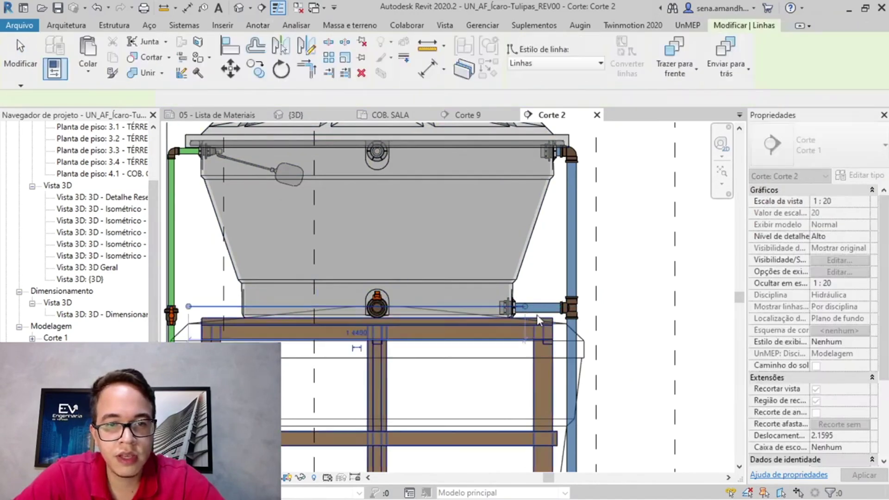
{"action": "key", "text": "Escape"}
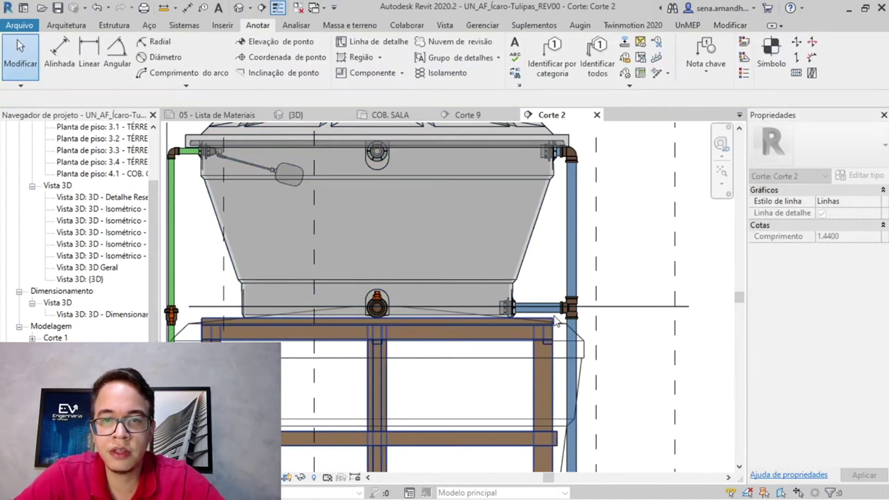
Delete the horizontal detail line running through the outlet pipe and tee
{"action": "scroll", "coordinate": [616, 298], "scroll_direction": "up", "scroll_amount": 5}
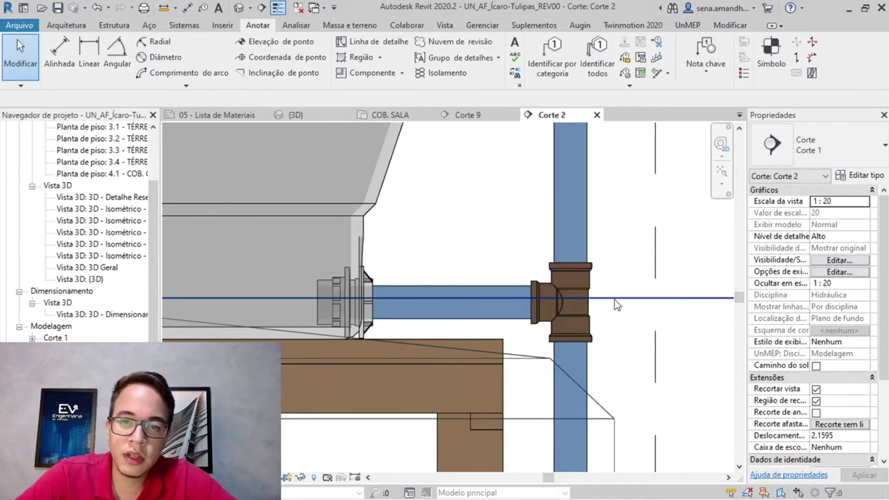
{"action": "scroll", "coordinate": [609, 287], "scroll_direction": "down", "scroll_amount": 2}
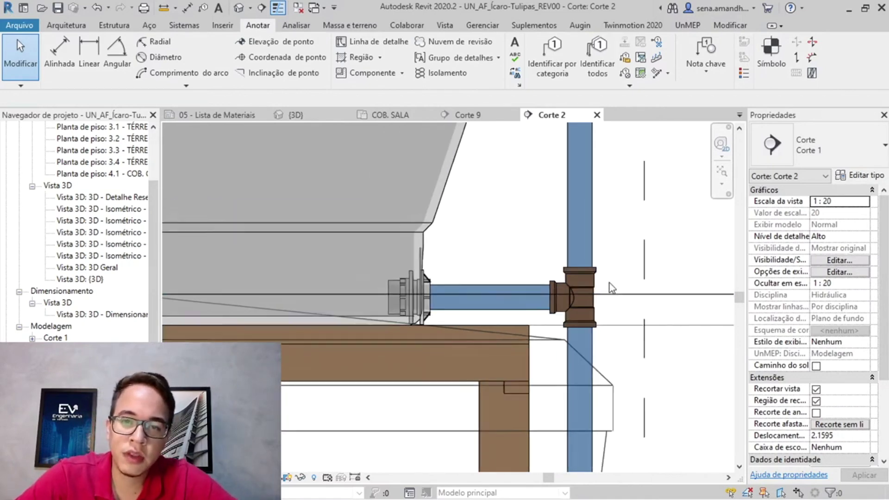
{"action": "middle_click_drag", "start_coordinate": [607, 315], "coordinate": [537, 261]}
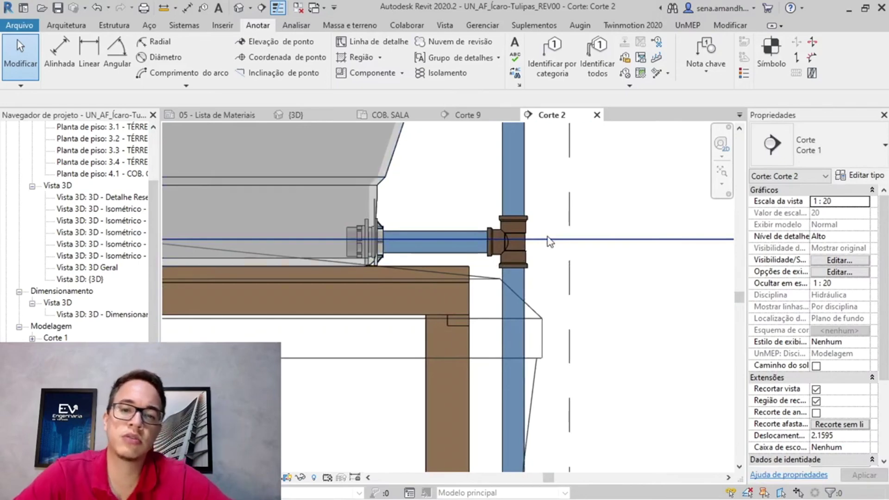
{"action": "left_click", "coordinate": [549, 239]}
{"action": "key", "text": "Delete"}
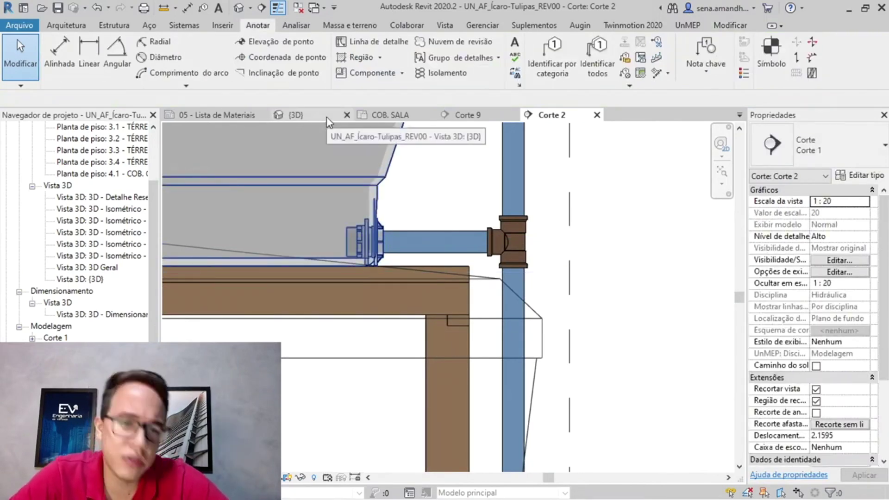
Draw a temporary horizontal detail line above the outlet, across the vertical pipe and the tank's lower ridge, and delete it
{"action": "scroll", "coordinate": [432, 238], "scroll_direction": "down", "scroll_amount": 3}
{"action": "scroll", "coordinate": [463, 254], "scroll_direction": "up", "scroll_amount": 2}
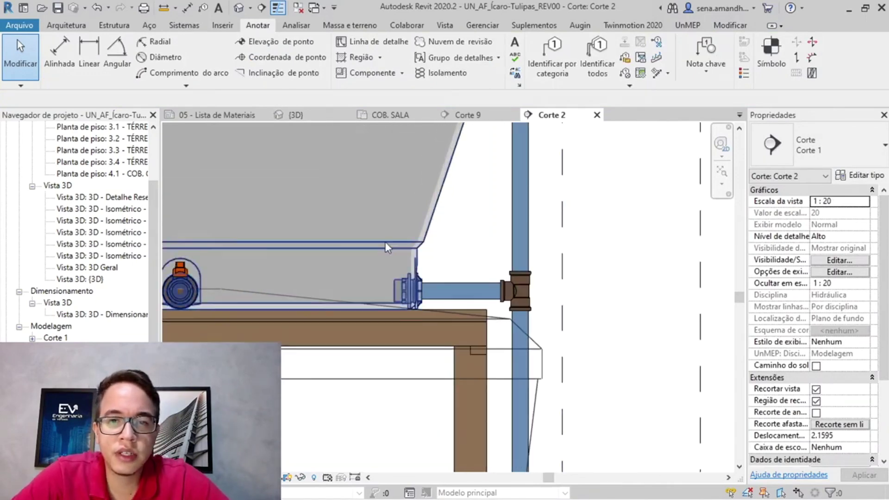
{"action": "key", "text": "d"}
{"action": "key", "text": "l"}
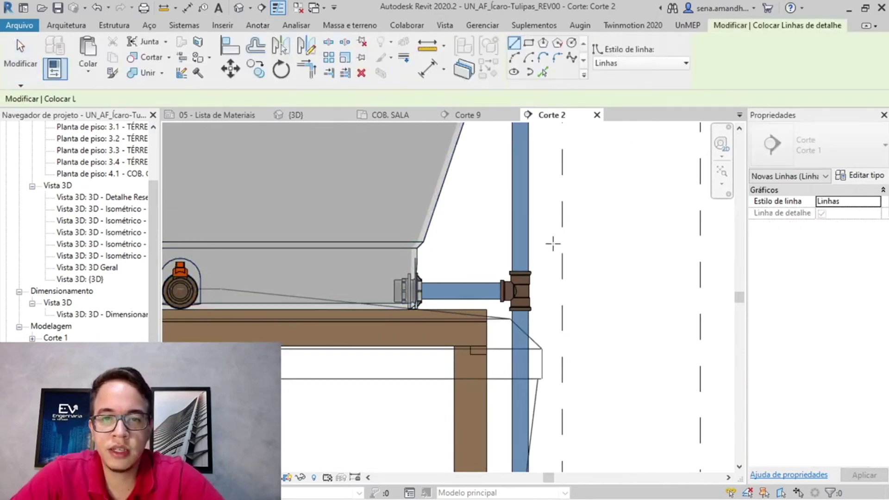
{"action": "left_click", "coordinate": [553, 244]}
{"action": "left_click", "coordinate": [223, 243]}
{"action": "key", "text": "Escape"}
{"action": "key", "text": "Escape"}
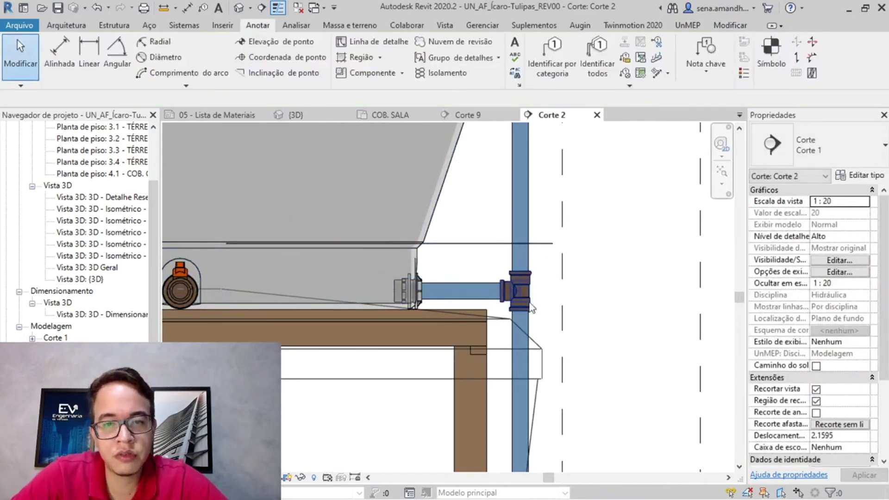
{"action": "left_click", "coordinate": [482, 244]}
{"action": "key", "text": "Delete"}
Return to the {3D} view and review the vertical pipe and fittings of segment A-B down to the tee at B
{"action": "left_click", "coordinate": [322, 120]}
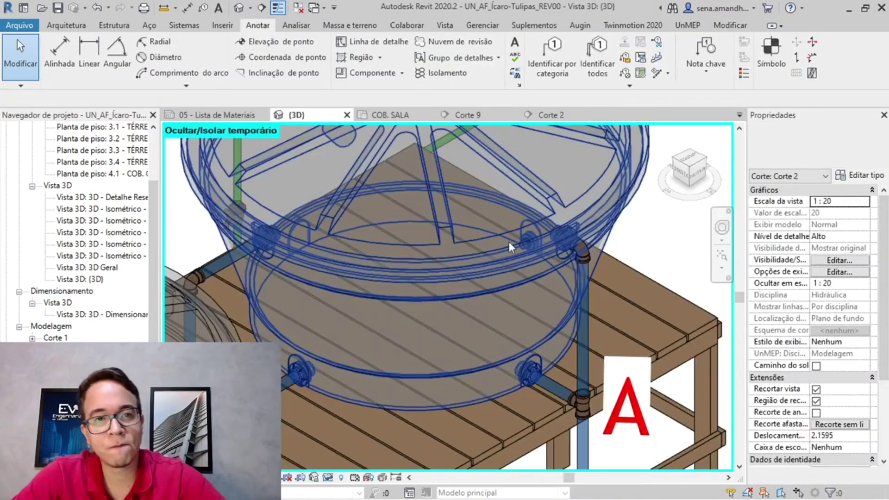
{"action": "scroll", "coordinate": [556, 262], "scroll_direction": "up", "scroll_amount": 5}
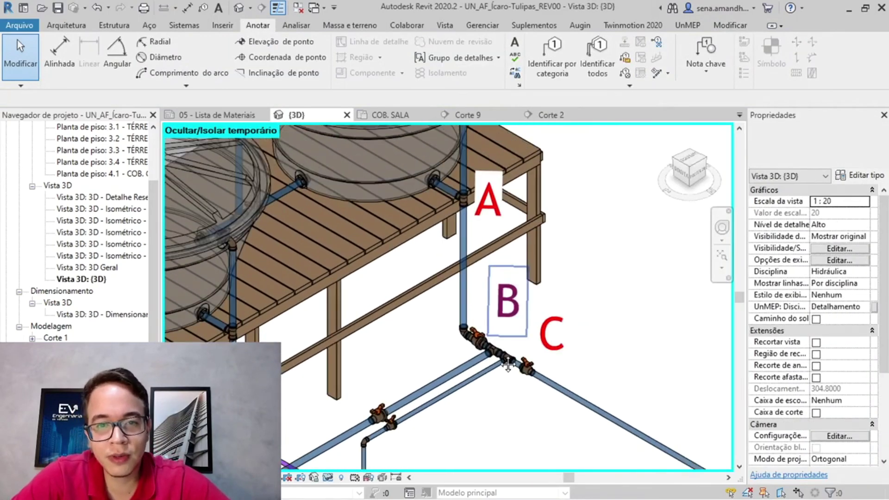
{"action": "scroll", "coordinate": [477, 280], "scroll_direction": "up", "scroll_amount": 1}
{"action": "middle_click_drag", "start_coordinate": [537, 359], "coordinate": [539, 166]}
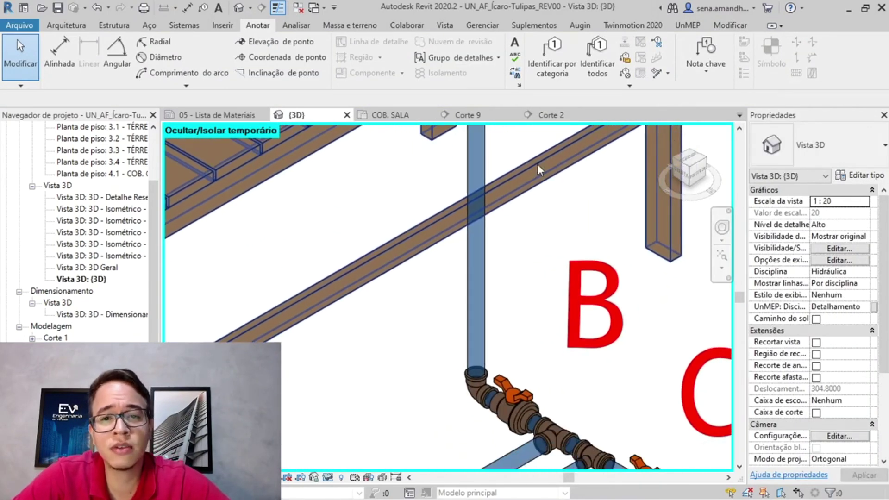
{"action": "middle_click_drag", "start_coordinate": [540, 288], "coordinate": [530, 195]}
{"action": "scroll", "coordinate": [524, 190], "scroll_direction": "down", "scroll_amount": 1}
Switch to the Excel sizing sheet and start segment A-B's ΣP formula with =1,8+
{"action": "key", "text": "alt+Tab"}
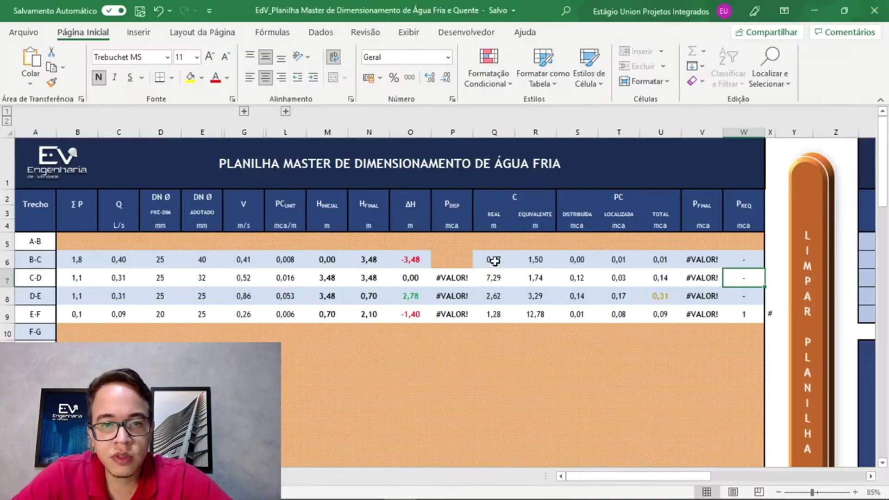
{"action": "left_click", "coordinate": [76, 243]}
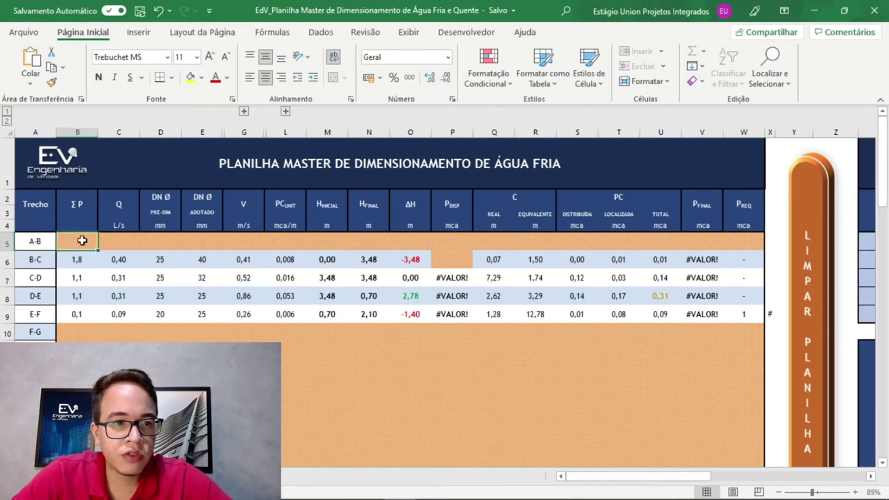
{"action": "key", "text": "alt+Tab"}
{"action": "key", "text": "alt+Tab"}
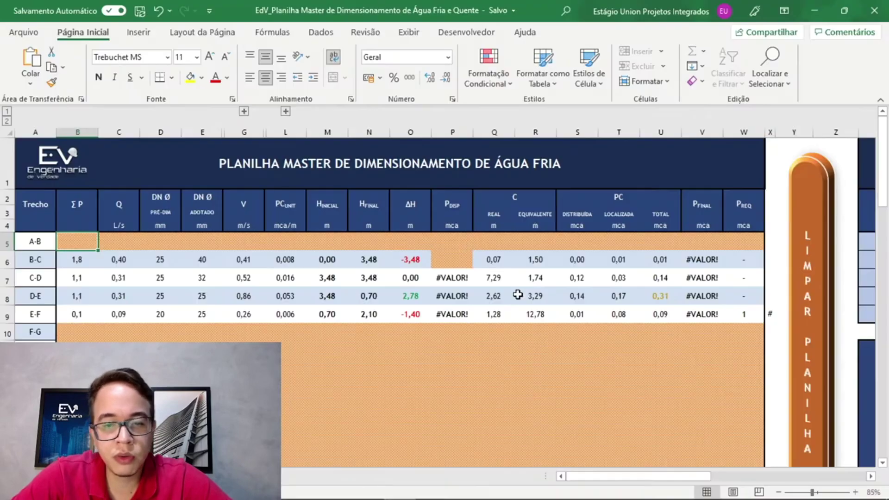
{"action": "type", "text": "=1,8+"}
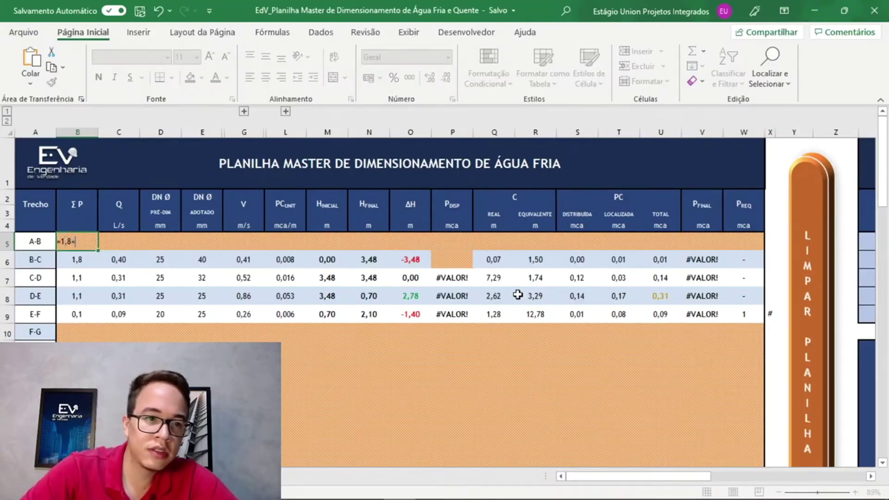
Switch to Revit and follow the pipe run from B and C down the vertical pipes to the laundry branch and its fixtures
{"action": "key", "text": "alt+Tab"}
{"action": "scroll", "coordinate": [480, 304], "scroll_direction": "down", "scroll_amount": 2}
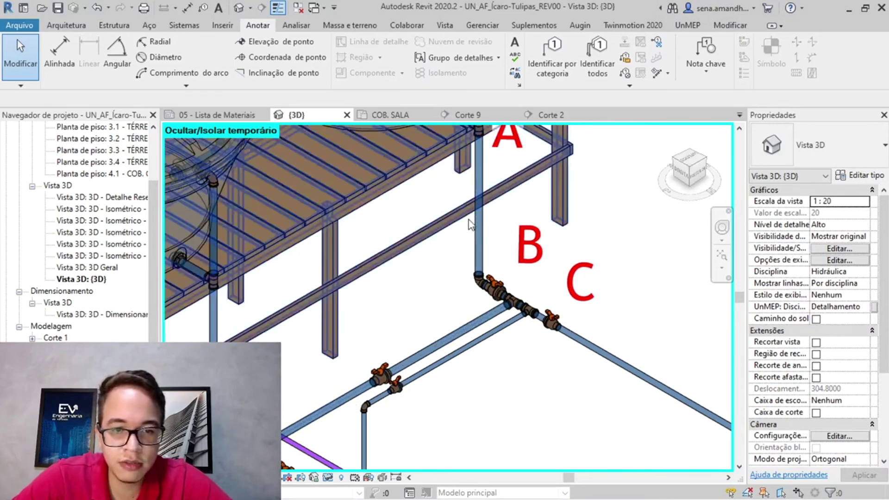
{"action": "middle_click_drag", "start_coordinate": [411, 468], "coordinate": [635, 210]}
{"action": "middle_click_drag", "start_coordinate": [448, 358], "coordinate": [432, 147]}
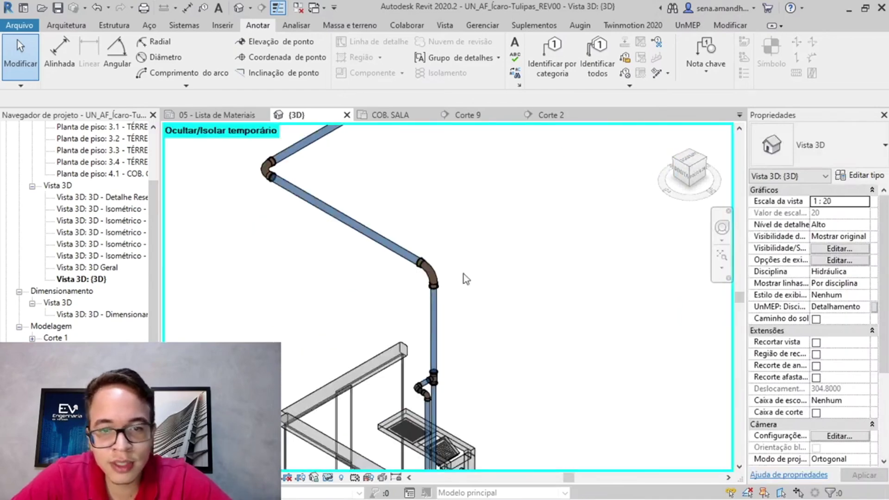
{"action": "middle_click_drag", "start_coordinate": [493, 363], "coordinate": [518, 239]}
{"action": "scroll", "coordinate": [448, 227], "scroll_direction": "up", "scroll_amount": 2}
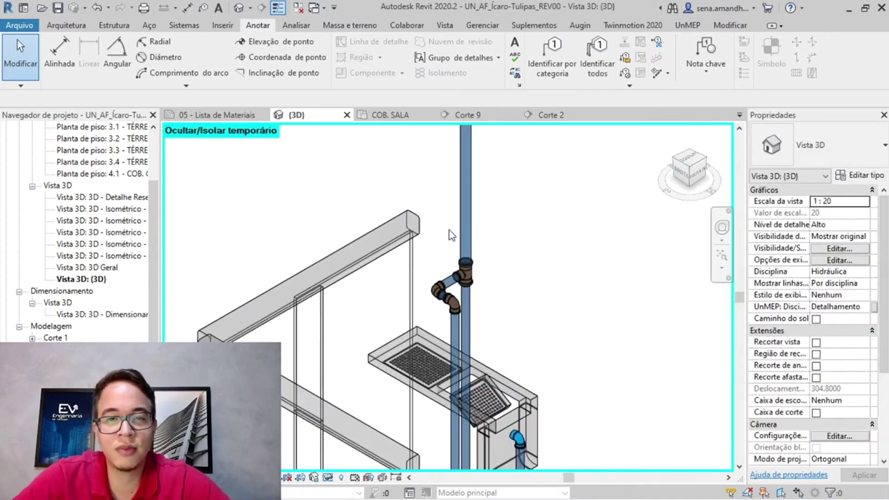
{"action": "middle_click_drag", "start_coordinate": [516, 329], "coordinate": [487, 266]}
{"action": "scroll", "coordinate": [451, 181], "scroll_direction": "up", "scroll_amount": 1}
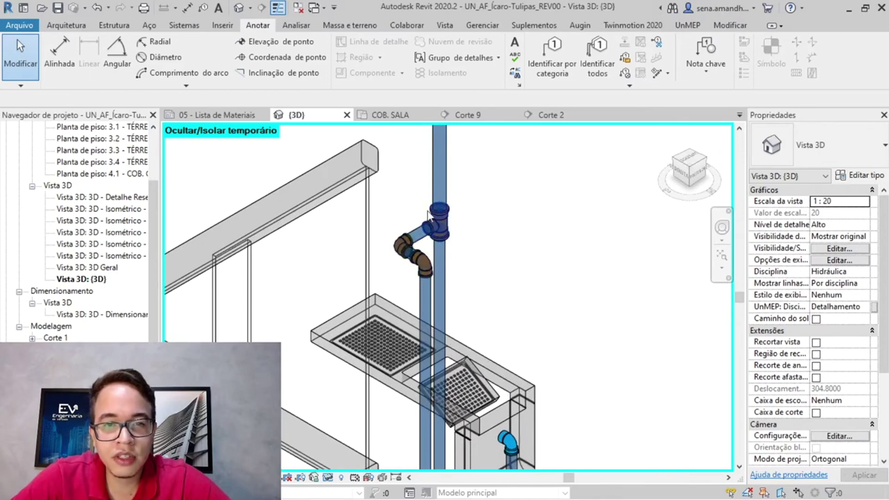
{"action": "middle_click_drag", "start_coordinate": [422, 300], "coordinate": [434, 199]}
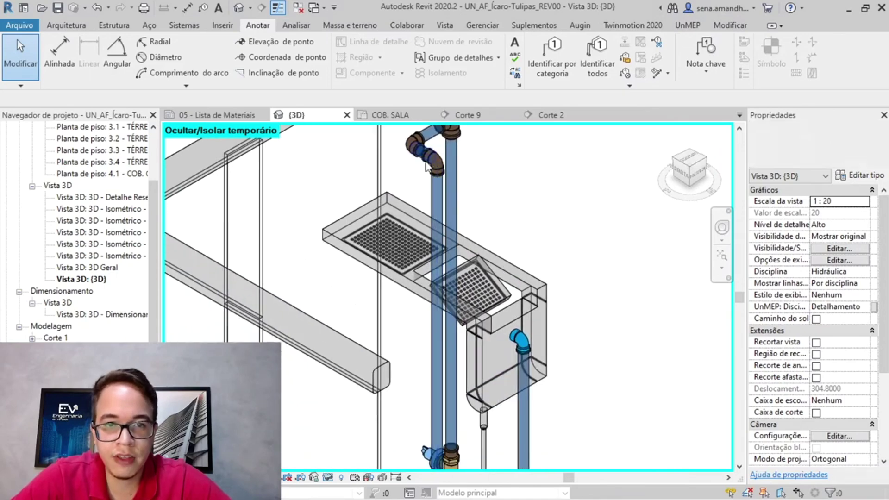
{"action": "middle_click_drag", "start_coordinate": [433, 324], "coordinate": [435, 189]}
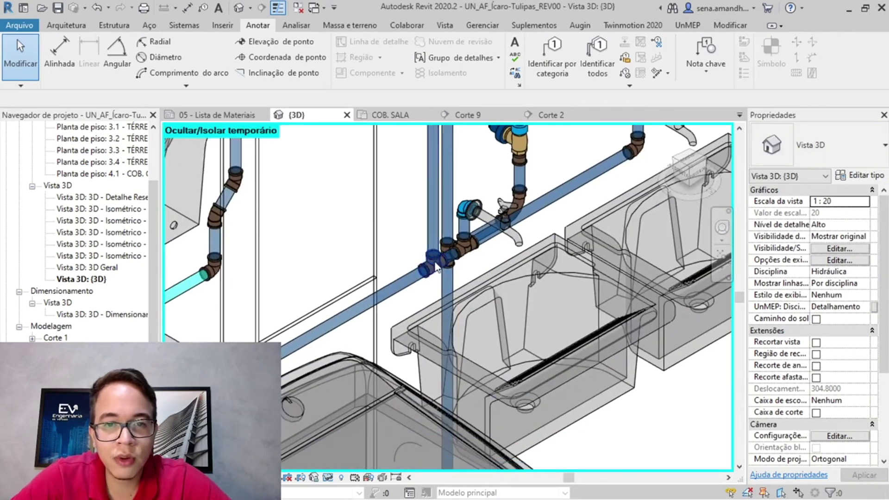
{"action": "middle_click_drag", "start_coordinate": [570, 201], "coordinate": [512, 287]}
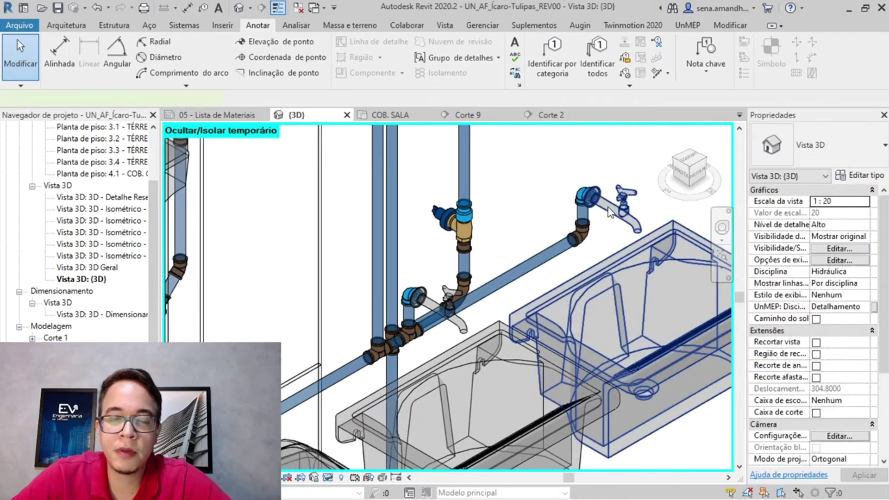
Check the inlet weights of the two laundry tanks and the washing machine, and add 0,7+0,7+1 to segment A-B's ΣP formula
{"action": "left_click", "coordinate": [610, 213]}
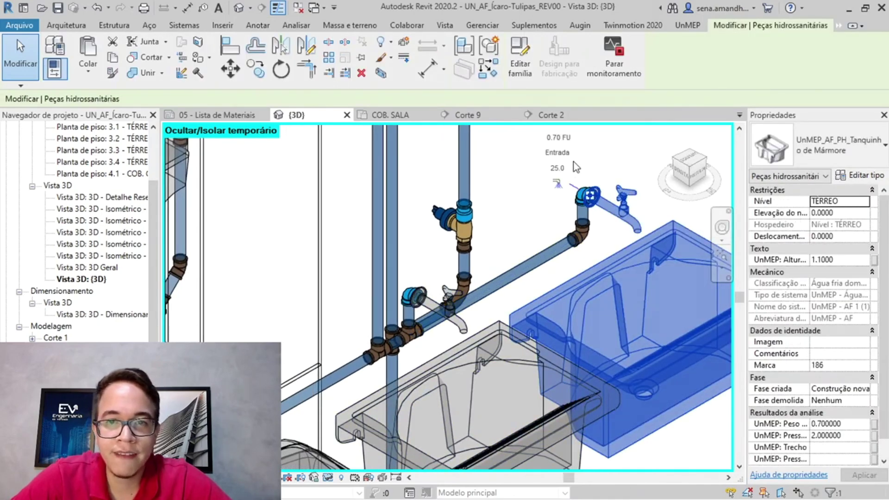
{"action": "middle_click_drag", "start_coordinate": [575, 166], "coordinate": [566, 206]}
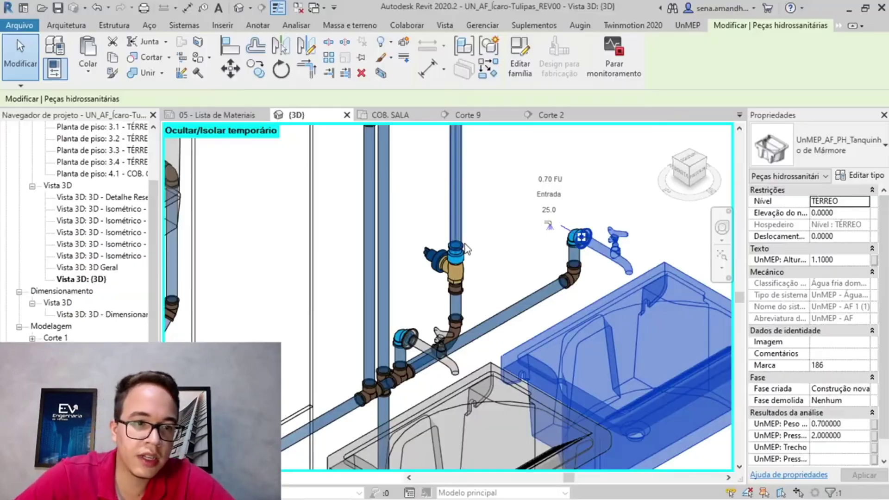
{"action": "middle_click_drag", "start_coordinate": [465, 244], "coordinate": [480, 291]}
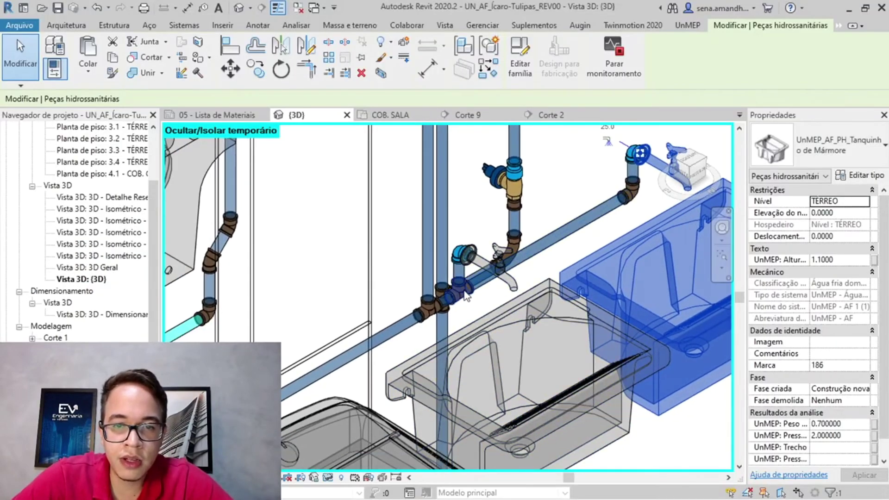
{"action": "left_click", "coordinate": [505, 349]}
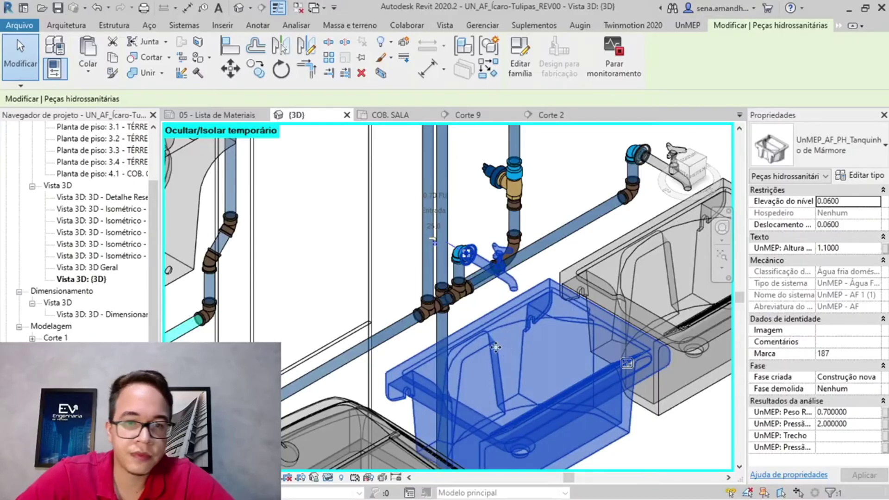
{"action": "middle_click_drag", "start_coordinate": [218, 408], "coordinate": [287, 362]}
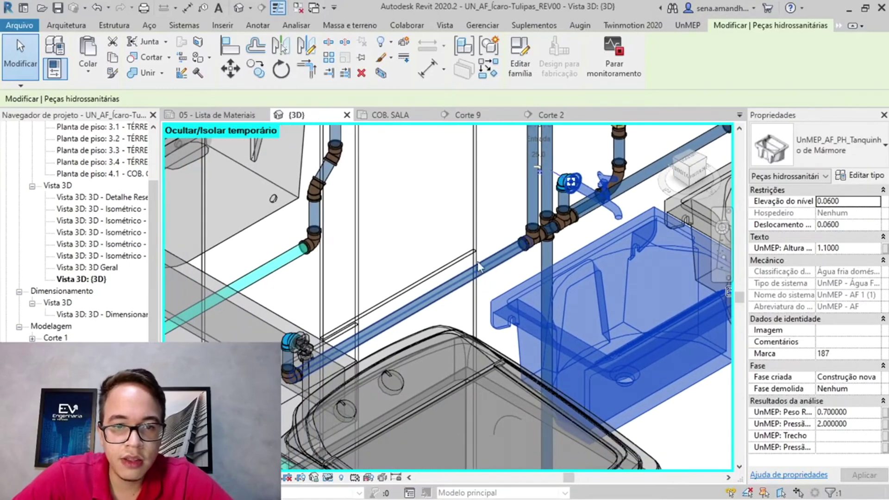
{"action": "left_click", "coordinate": [319, 405]}
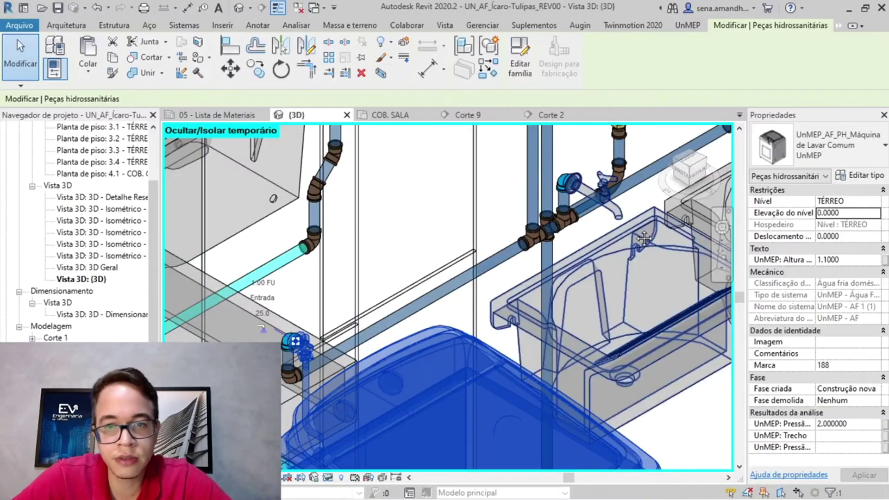
{"action": "scroll", "coordinate": [420, 288], "scroll_direction": "up", "scroll_amount": 3}
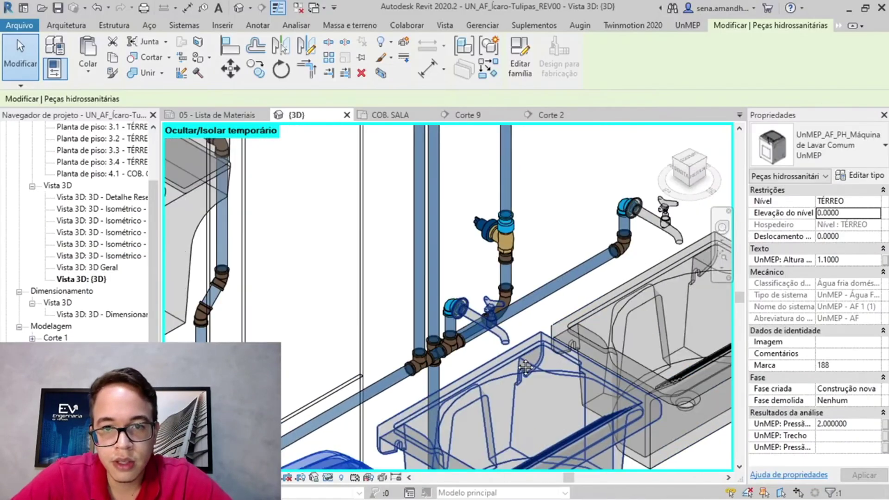
Examine how the vertical pipes by the electric shower connect to the laundry branch, from the upper tee down to the laundry tanks
{"action": "left_click", "coordinate": [413, 209]}
{"action": "middle_click_drag", "start_coordinate": [454, 262], "coordinate": [444, 460]}
{"action": "middle_click_drag", "start_coordinate": [388, 282], "coordinate": [398, 468]}
{"action": "middle_click_drag", "start_coordinate": [428, 321], "coordinate": [427, 387]}
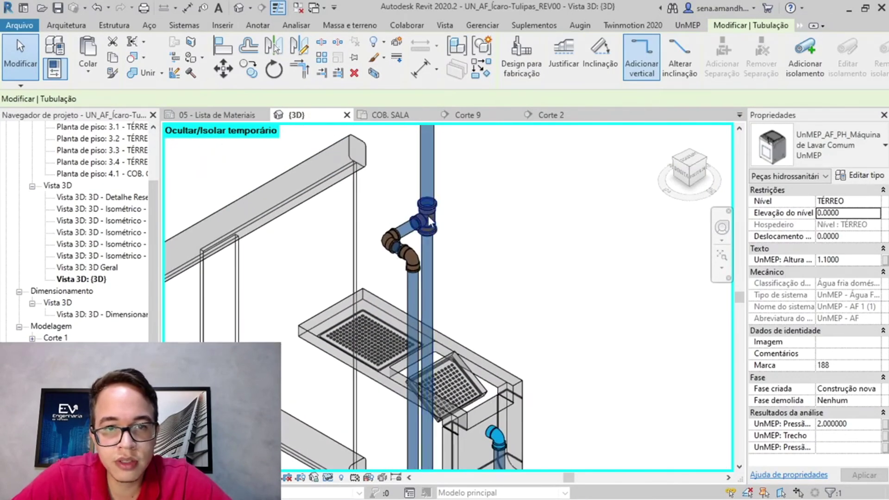
{"action": "scroll", "coordinate": [426, 208], "scroll_direction": "up", "scroll_amount": 2}
{"action": "middle_click_drag", "start_coordinate": [487, 320], "coordinate": [488, 127]}
{"action": "middle_click_drag", "start_coordinate": [508, 456], "coordinate": [500, 128]}
{"action": "middle_click_drag", "start_coordinate": [513, 189], "coordinate": [511, 129]}
{"action": "mouse_move", "coordinate": [515, 308]}
{"action": "middle_mouse_down"}
{"action": "mouse_move", "coordinate": [501, 231]}
{"action": "mouse_move", "coordinate": [525, 84]}
{"action": "middle_mouse_up"}
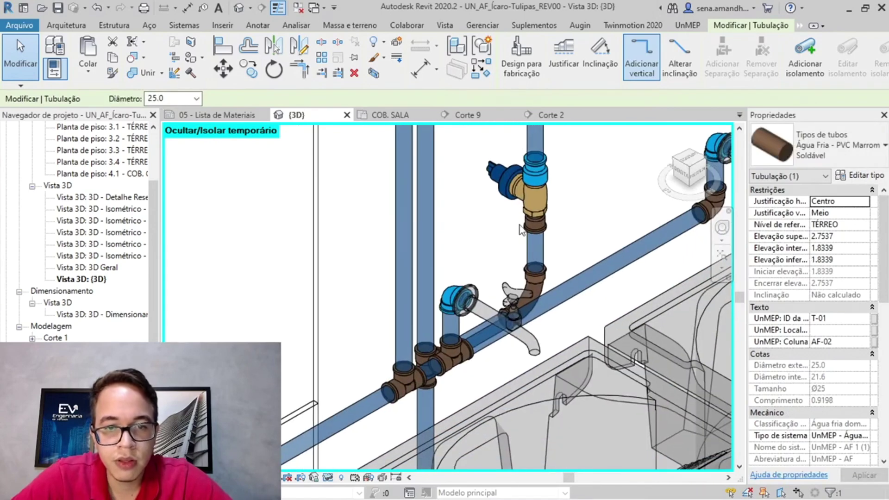
{"action": "scroll", "coordinate": [480, 306], "scroll_direction": "down", "scroll_amount": 3}
{"action": "middle_click_drag", "start_coordinate": [481, 308], "coordinate": [580, 337], "text": "shift"}
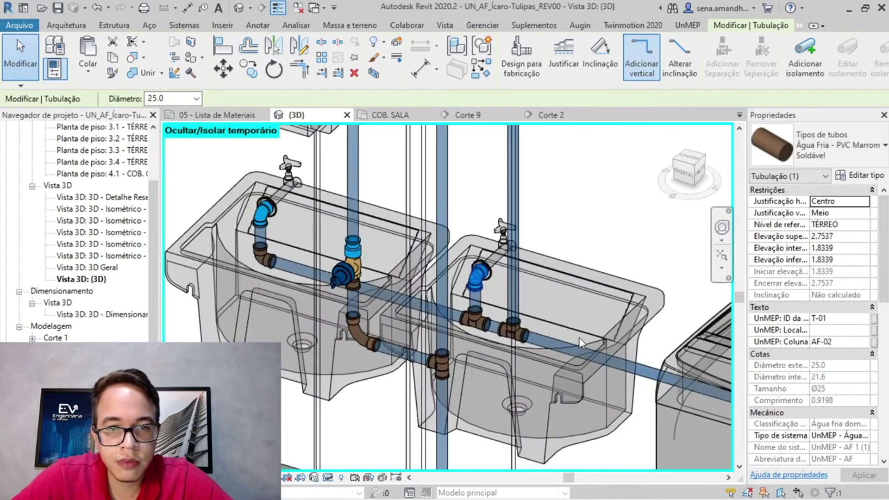
{"action": "key", "text": "Escape"}
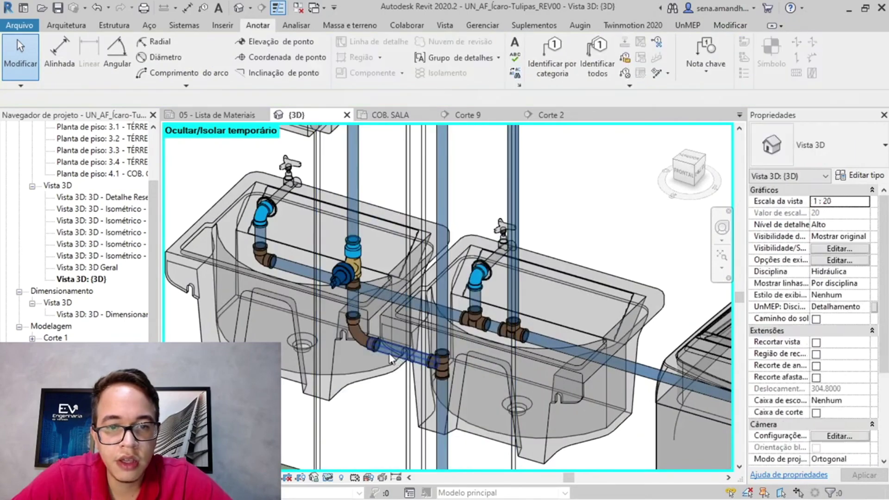
Trace the short horizontal pipe up to the electric shower, check the shower's inlet weight and add 0,1 to segment A-B's ΣP formula
{"action": "left_click", "coordinate": [390, 357]}
{"action": "scroll", "coordinate": [694, 343], "scroll_direction": "down", "scroll_amount": 1}
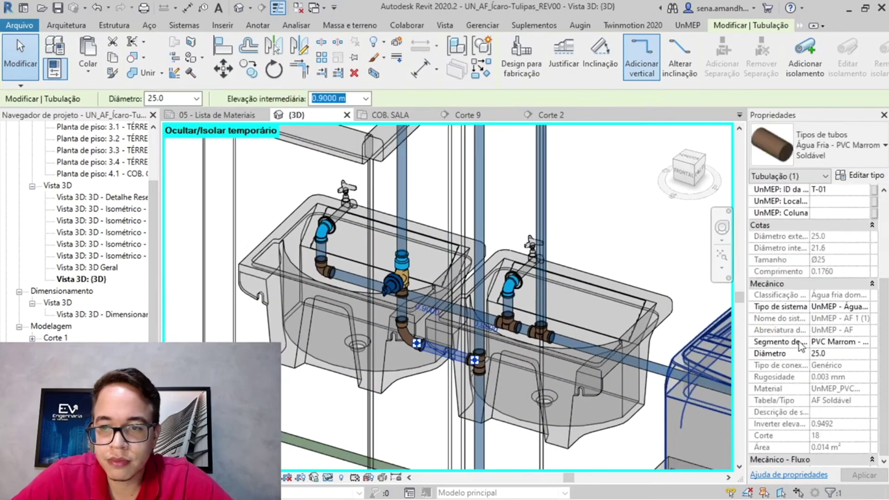
{"action": "scroll", "coordinate": [841, 396], "scroll_direction": "down", "scroll_amount": 3}
{"action": "middle_click_drag", "start_coordinate": [394, 227], "coordinate": [420, 437]}
{"action": "left_click", "coordinate": [375, 224]}
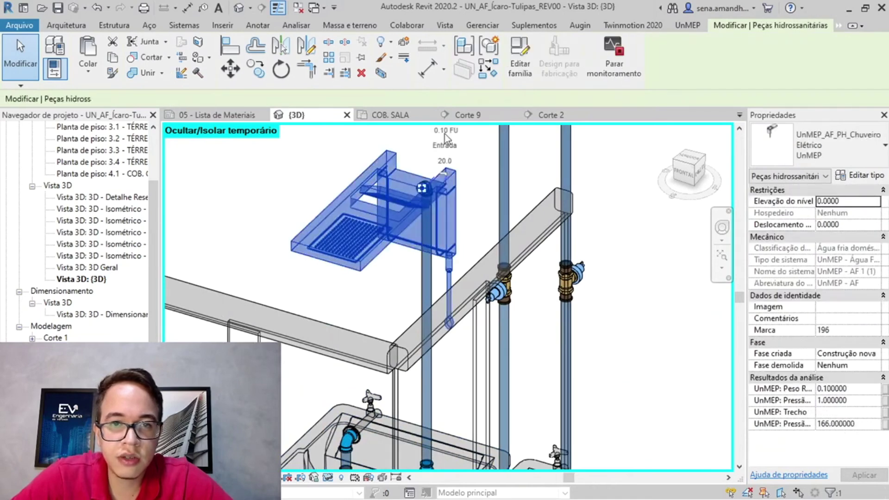
{"action": "key", "text": "alt+Tab"}
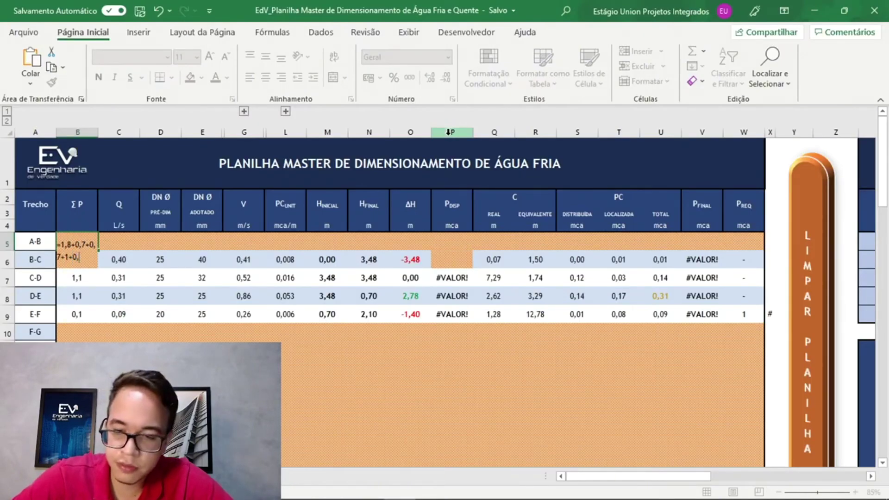
Return to Revit, examine the vertical pipe below the laundry tanks and the layout of the whole network, and deselect the shower
{"action": "key", "text": "alt+Tab"}
{"action": "middle_click_drag", "start_coordinate": [533, 463], "coordinate": [530, 395]}
{"action": "middle_click_drag", "start_coordinate": [378, 291], "coordinate": [399, 248]}
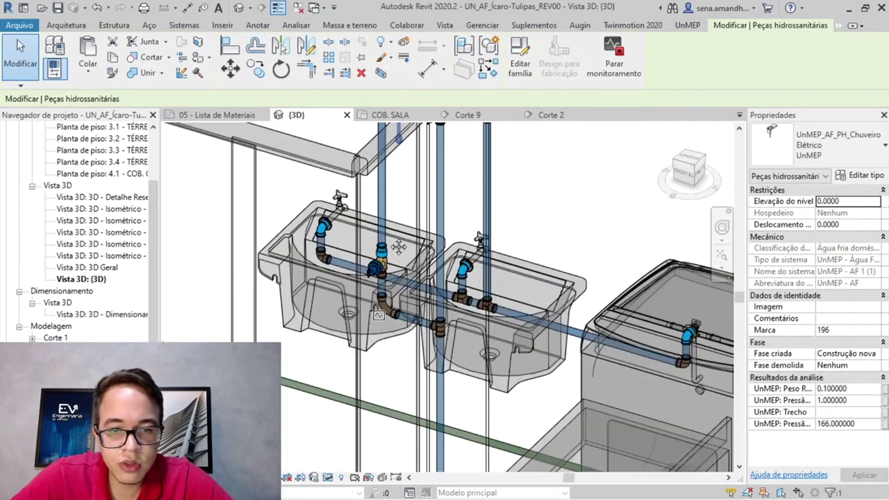
{"action": "middle_click_drag", "start_coordinate": [482, 397], "coordinate": [480, 284]}
{"action": "middle_click_drag", "start_coordinate": [471, 417], "coordinate": [530, 359]}
{"action": "scroll", "coordinate": [681, 305], "scroll_direction": "down", "scroll_amount": 9}
{"action": "left_click", "coordinate": [688, 302]}
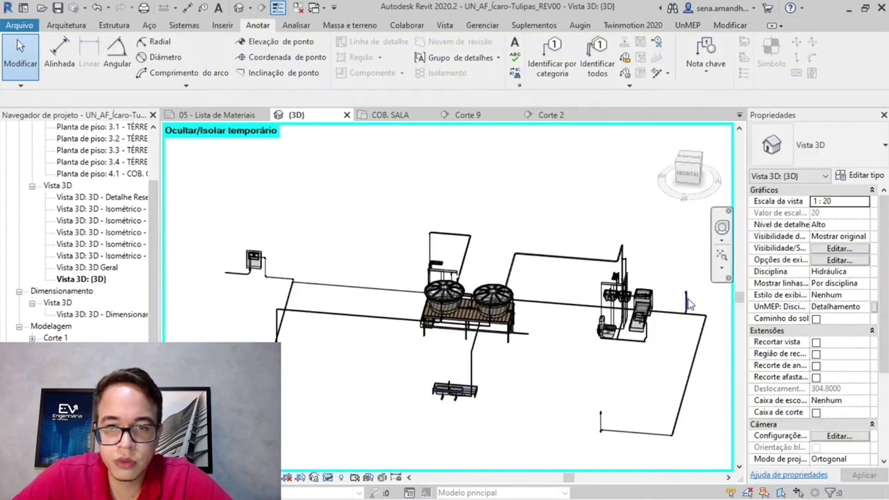
Locate the bathroom washbasin counter, check its cold-water inlet weight and add 0,3 to segment A-B's ΣP formula
{"action": "scroll", "coordinate": [681, 303], "scroll_direction": "up", "scroll_amount": 5}
{"action": "scroll", "coordinate": [544, 411], "scroll_direction": "up", "scroll_amount": 4}
{"action": "middle_click_drag", "start_coordinate": [567, 306], "coordinate": [525, 461]}
{"action": "middle_click_drag", "start_coordinate": [510, 370], "coordinate": [579, 208]}
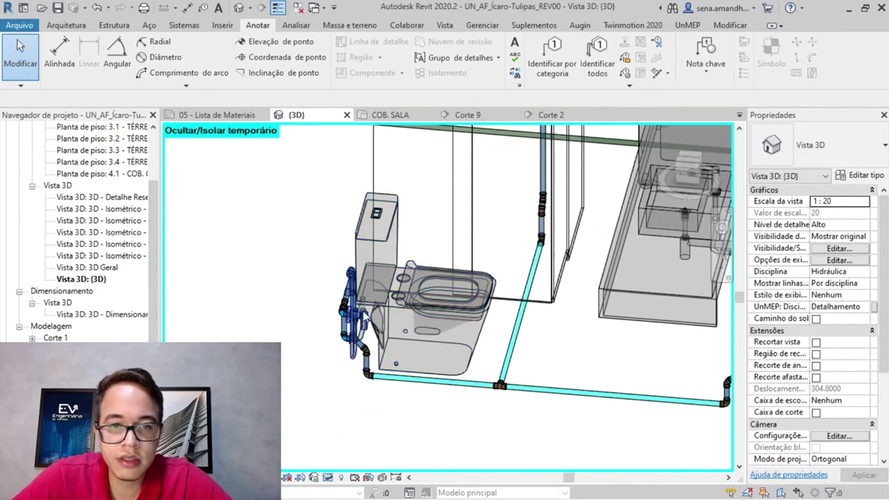
{"action": "middle_click_drag", "start_coordinate": [691, 199], "coordinate": [574, 257]}
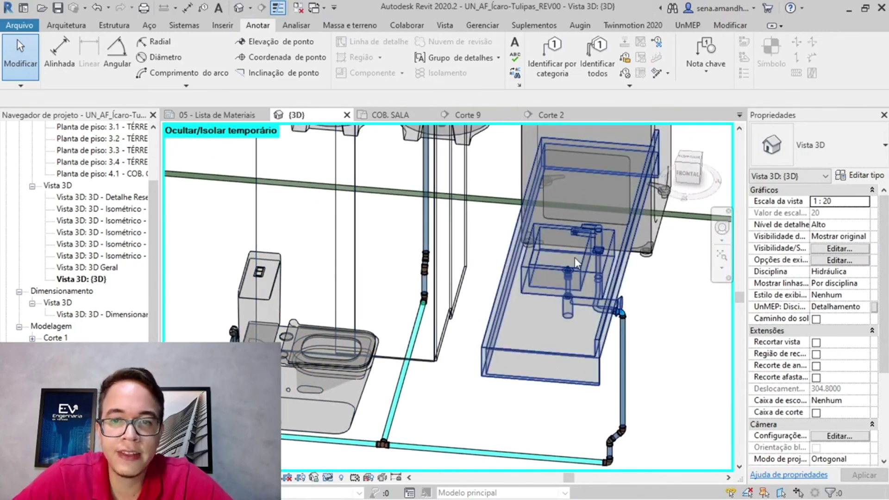
{"action": "left_click", "coordinate": [577, 324]}
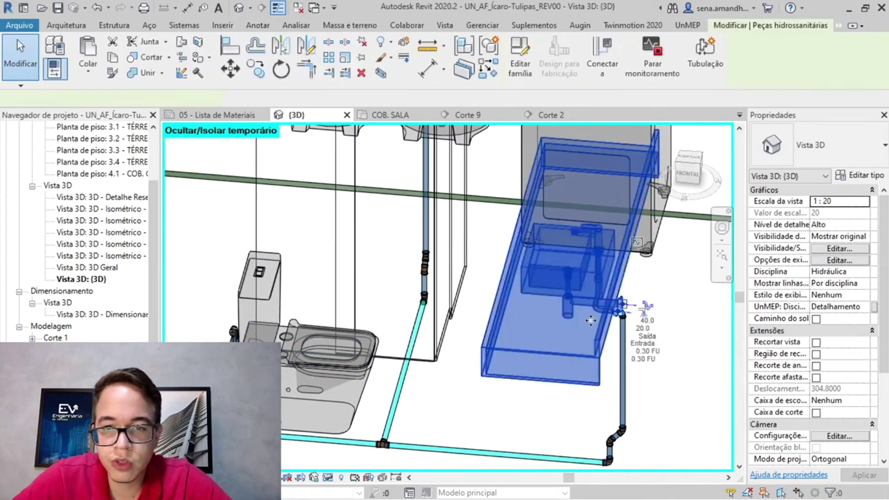
{"action": "key", "text": "alt+Tab"}
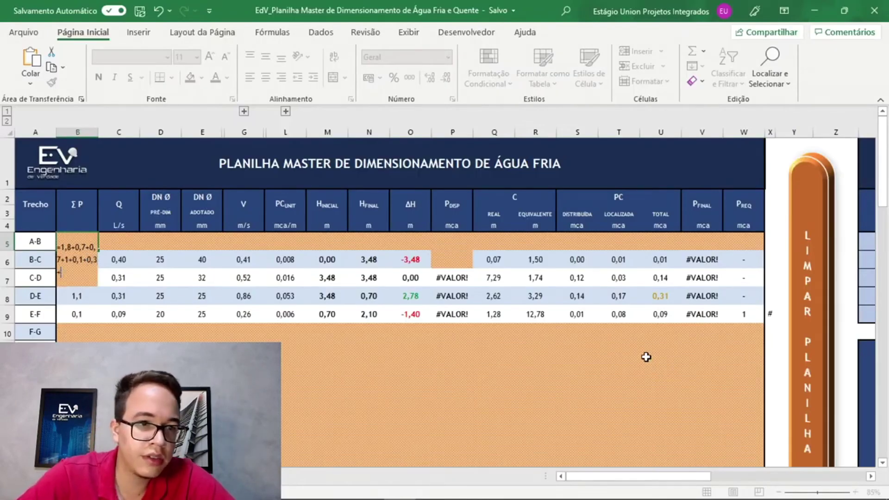
Select the toilet in Revit, check its inlet weight and add it to segment A-B's ΣP formula in Excel
{"action": "key", "text": "alt+Tab"}
{"action": "middle_click_drag", "start_coordinate": [389, 324], "coordinate": [408, 315], "text": "shift"}
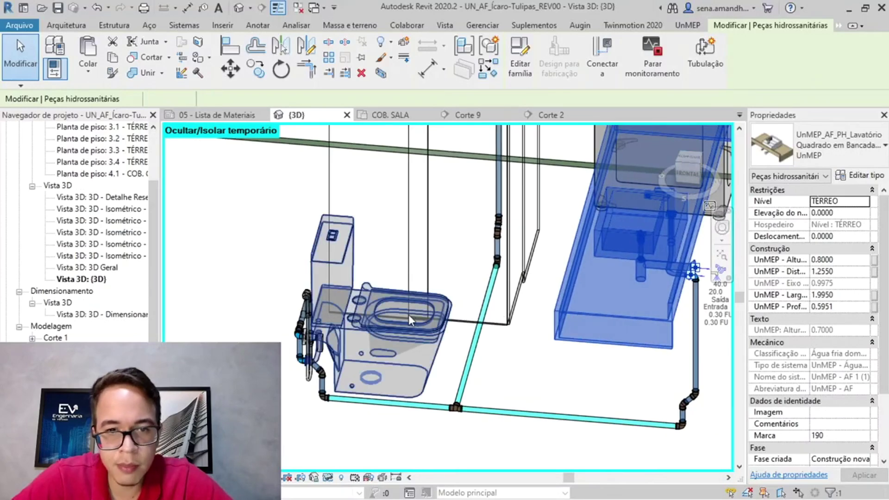
{"action": "left_click", "coordinate": [409, 315]}
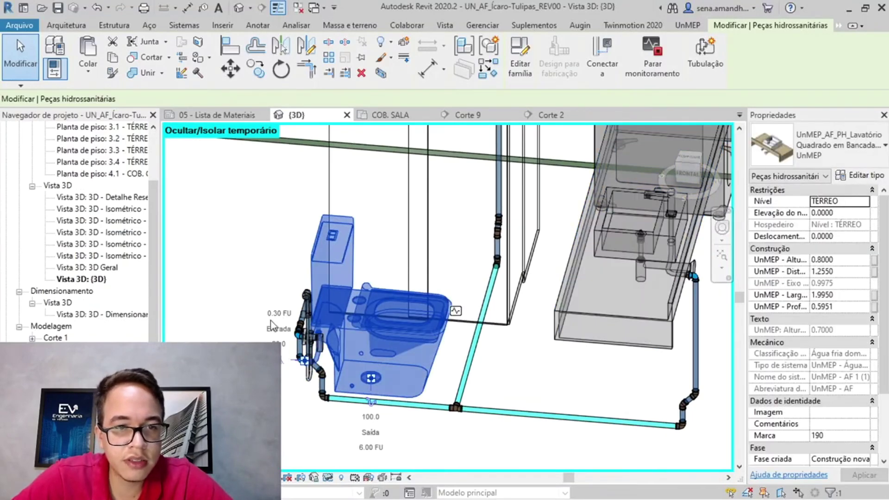
{"action": "key", "text": "alt+Tab"}
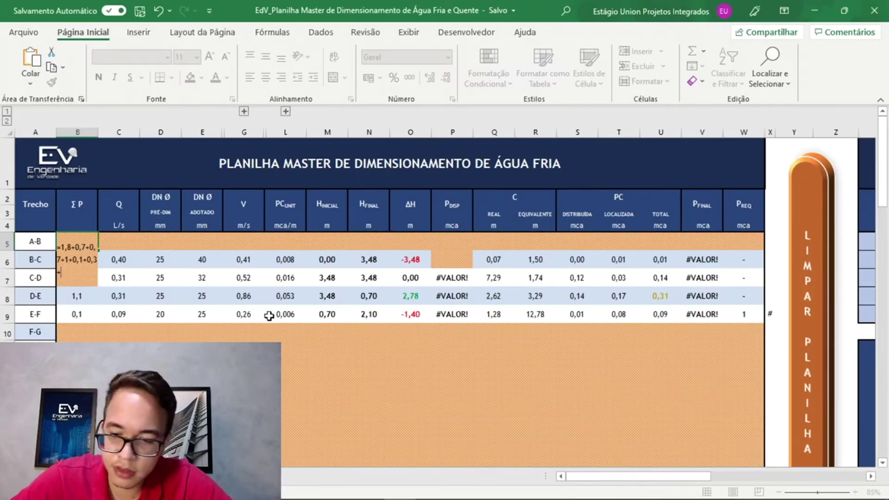
{"action": "key", "text": "alt+Tab"}
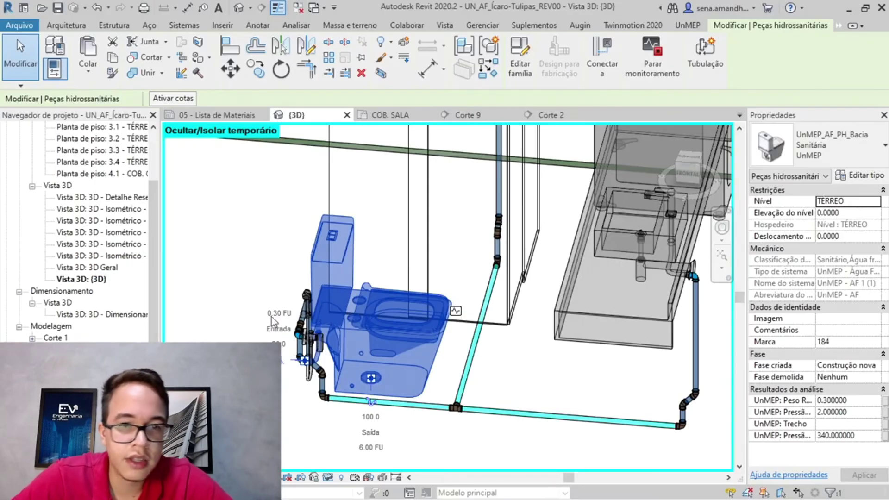
Check the hygienic shower's inlet weight, add 0,4 to segment A-B's ΣP formula in Excel, review the network in Revit and commit the formula
{"action": "left_click", "coordinate": [305, 370]}
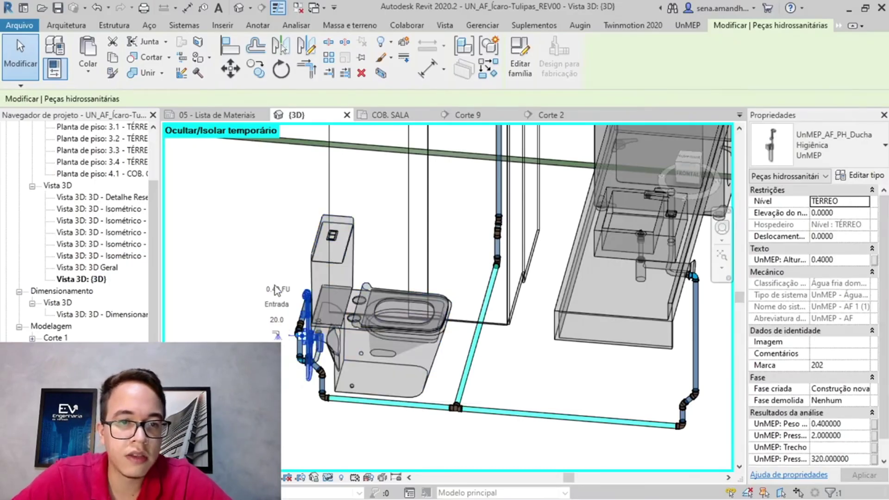
{"action": "key", "text": "alt+Tab"}
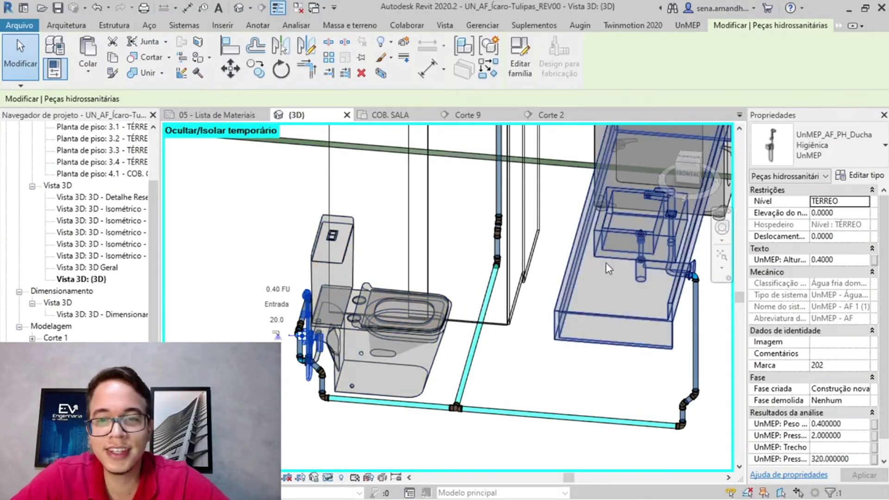
{"action": "middle_click_drag", "start_coordinate": [561, 334], "coordinate": [527, 367]}
{"action": "middle_click_drag", "start_coordinate": [547, 291], "coordinate": [489, 467]}
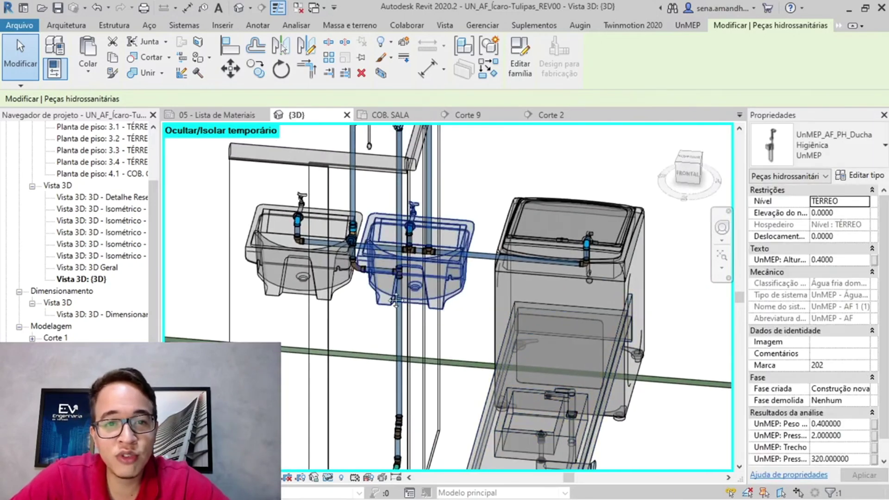
{"action": "middle_click_drag", "start_coordinate": [385, 240], "coordinate": [406, 434]}
{"action": "scroll", "coordinate": [406, 434], "scroll_direction": "down", "scroll_amount": 3}
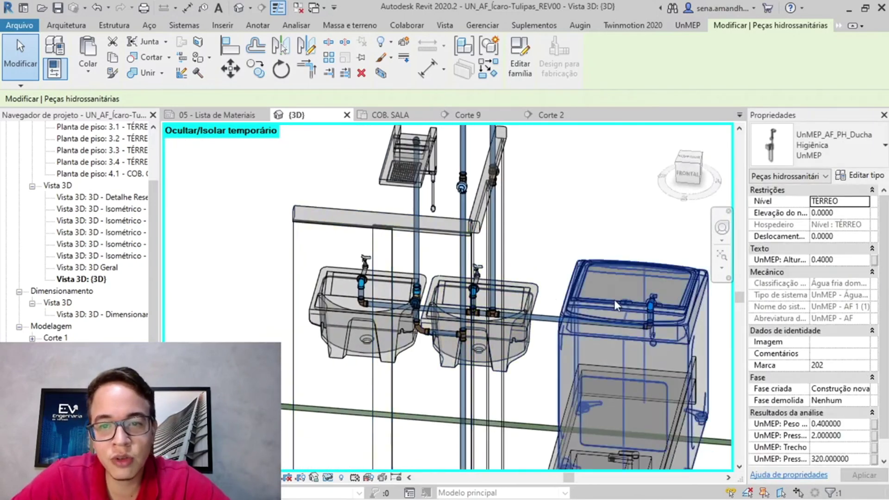
{"action": "scroll", "coordinate": [620, 301], "scroll_direction": "down", "scroll_amount": 2}
{"action": "scroll", "coordinate": [620, 301], "scroll_direction": "down", "scroll_amount": 3}
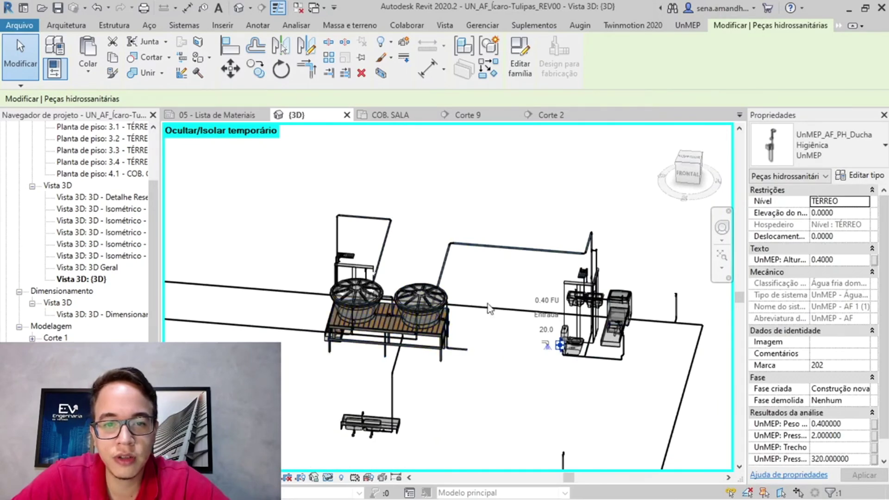
{"action": "middle_click_drag", "start_coordinate": [620, 327], "coordinate": [478, 348], "text": "shift"}
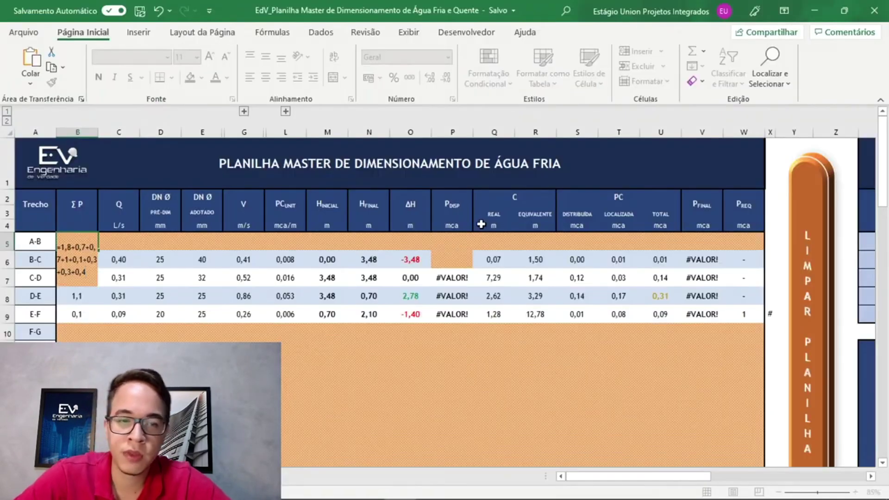
{"action": "key", "text": "Return"}
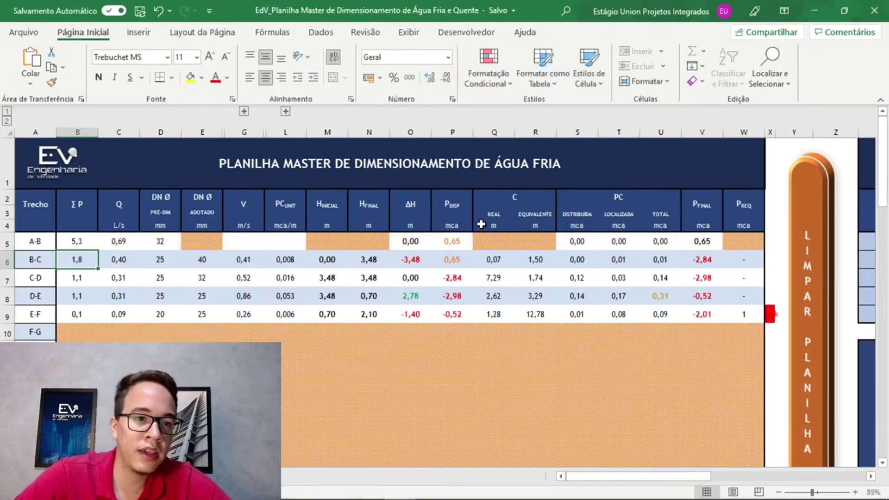
Try an adopted nominal diameter of 32 mm for segment A-B
{"action": "left_click", "coordinate": [94, 240]}
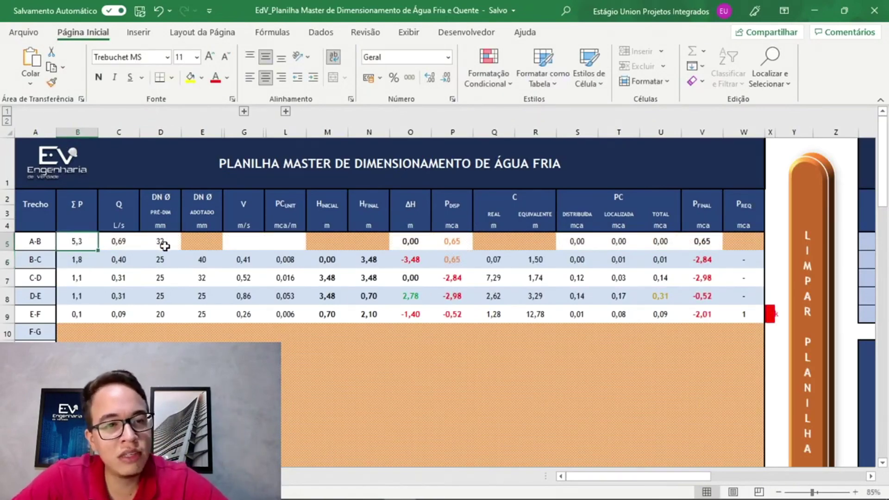
{"action": "left_click", "coordinate": [213, 249]}
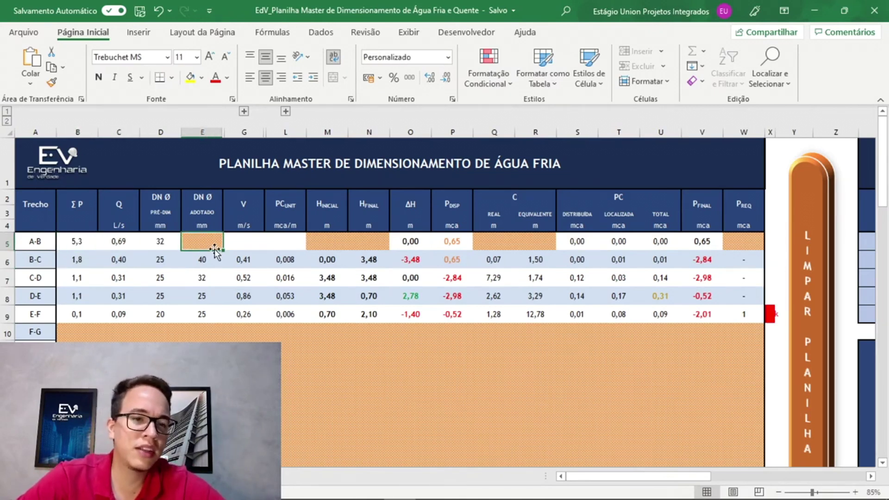
{"action": "type", "text": "32"}
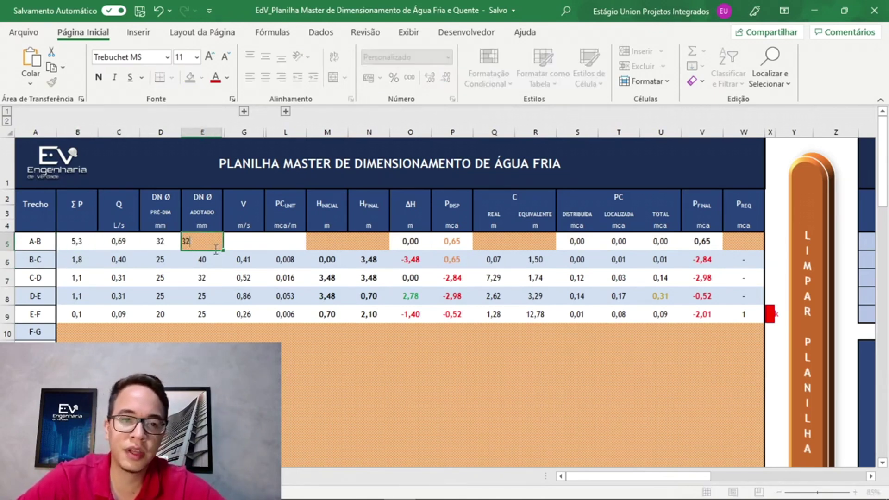
{"action": "key", "text": "Return"}
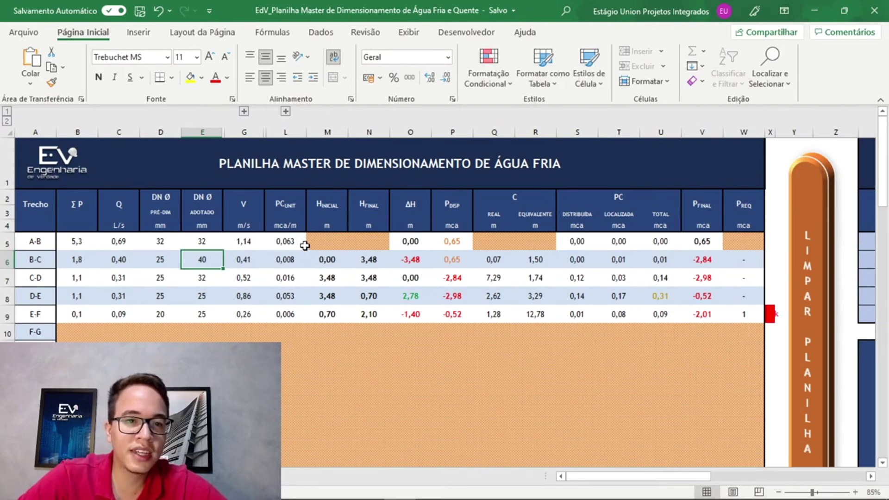
Try a real length of 10 m for segment A-B to test its head loss, and undo the entry
{"action": "left_click", "coordinate": [487, 238]}
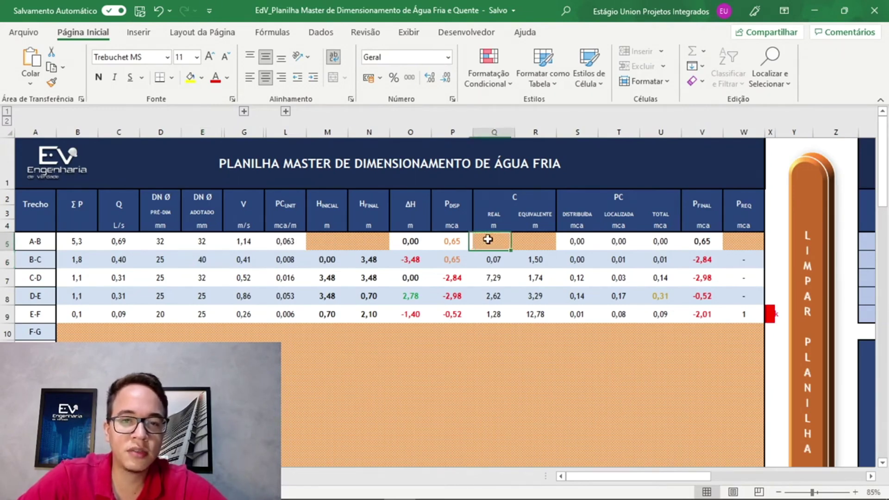
{"action": "type", "text": "10"}
{"action": "key", "text": "Return"}
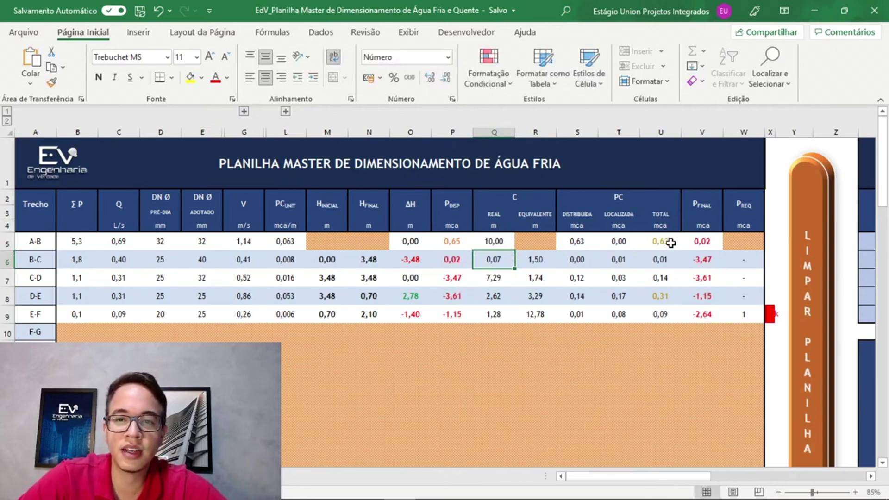
{"action": "key", "text": "ctrl+z"}
Set segment A-B's adopted nominal diameter to 40 mm
{"action": "left_click", "coordinate": [205, 241]}
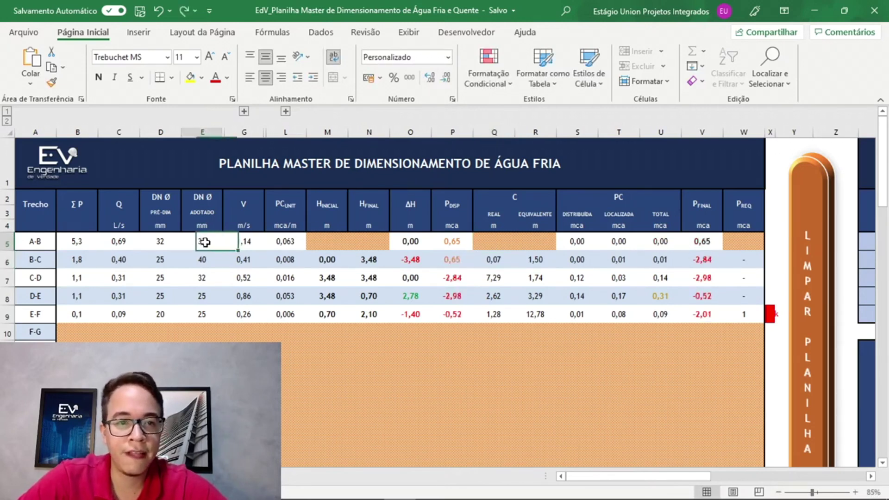
{"action": "type", "text": "40"}
{"action": "key", "text": "Return"}
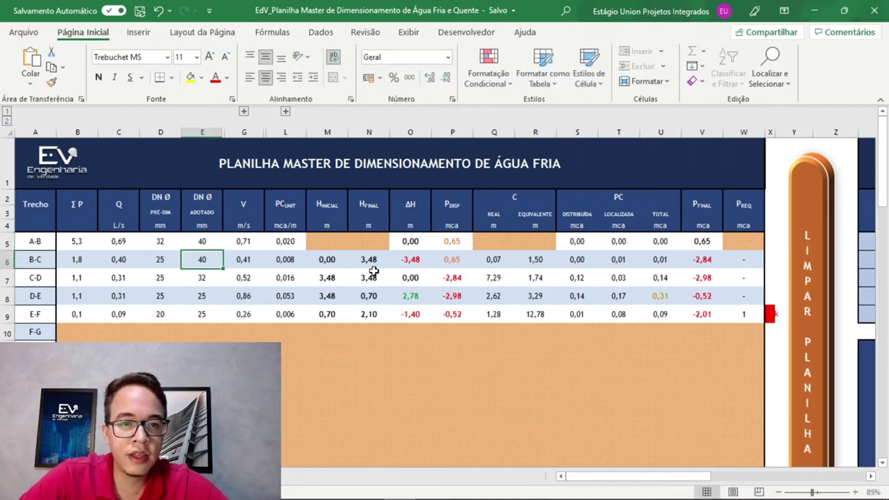
Switch to Revit, select the vertical pipe coming down to point B to check its diameter, and return to Excel
{"action": "key", "text": "alt+Tab"}
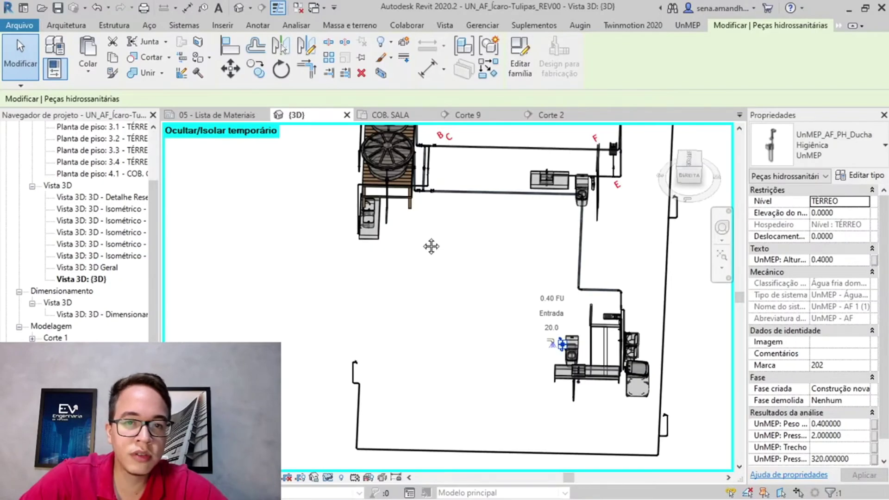
{"action": "scroll", "coordinate": [397, 371], "scroll_direction": "up", "scroll_amount": 5}
{"action": "scroll", "coordinate": [524, 231], "scroll_direction": "up", "scroll_amount": 5}
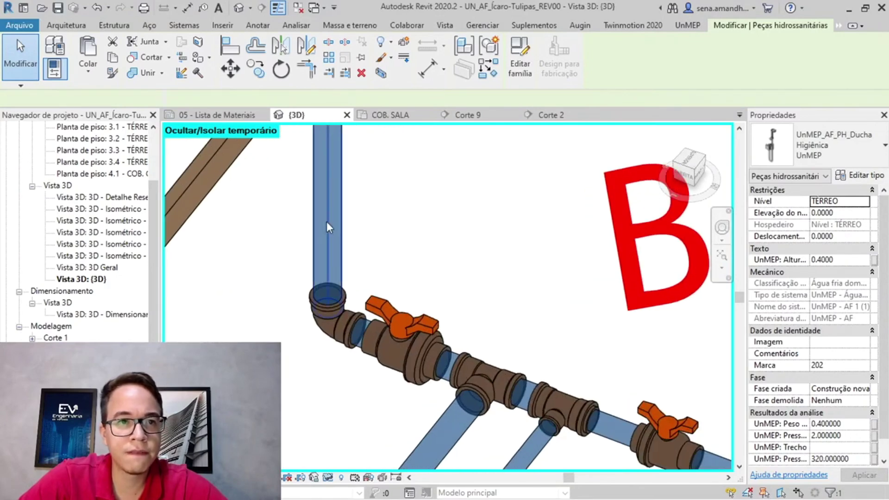
{"action": "left_click", "coordinate": [327, 227]}
{"action": "key", "text": "alt+Tab"}
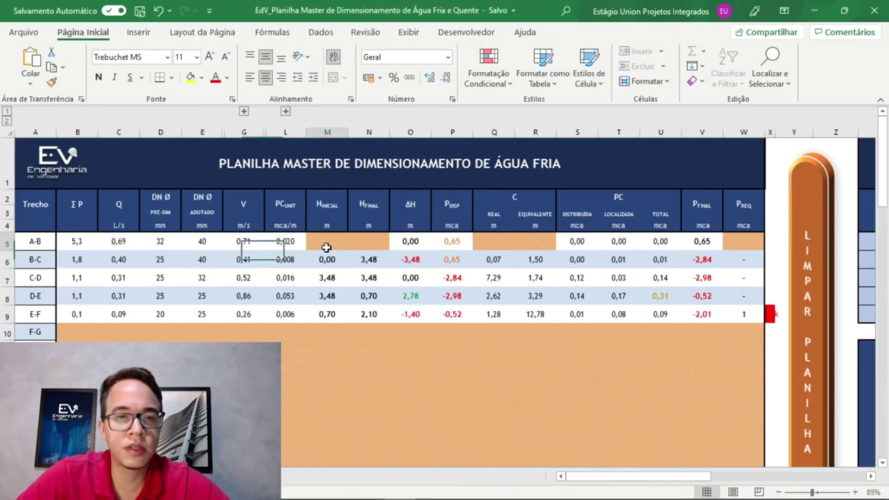
For segment A-B's initial height, select the tee at point A in Revit and set its reference level to TÉRREO
{"action": "left_click", "coordinate": [326, 248]}
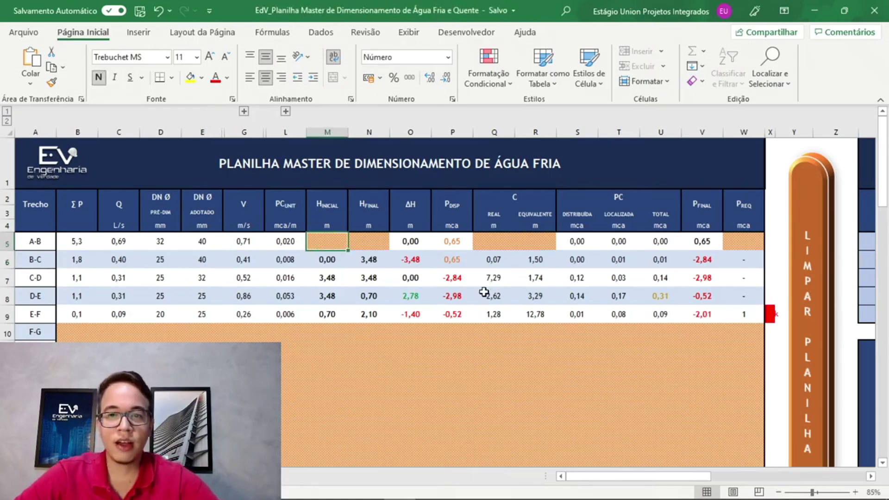
{"action": "key", "text": "alt+Tab"}
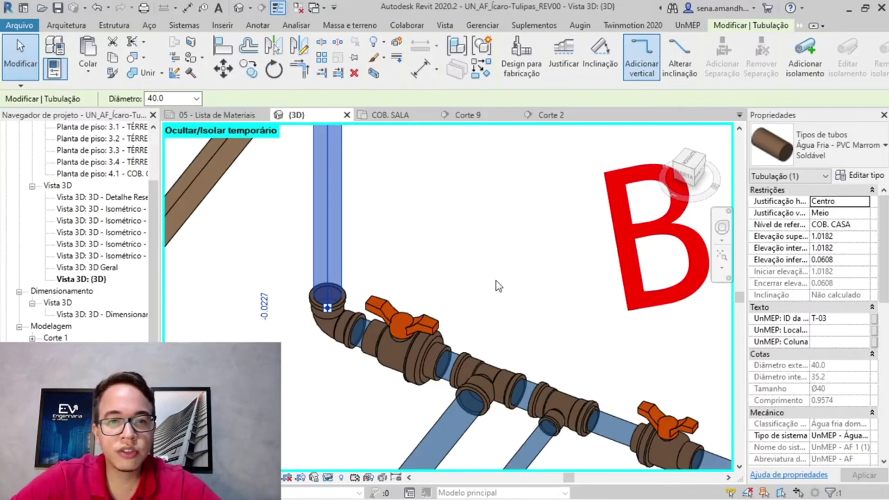
{"action": "scroll", "coordinate": [495, 279], "scroll_direction": "down", "scroll_amount": 2}
{"action": "middle_click_drag", "start_coordinate": [475, 238], "coordinate": [466, 486]}
{"action": "key", "text": "Escape"}
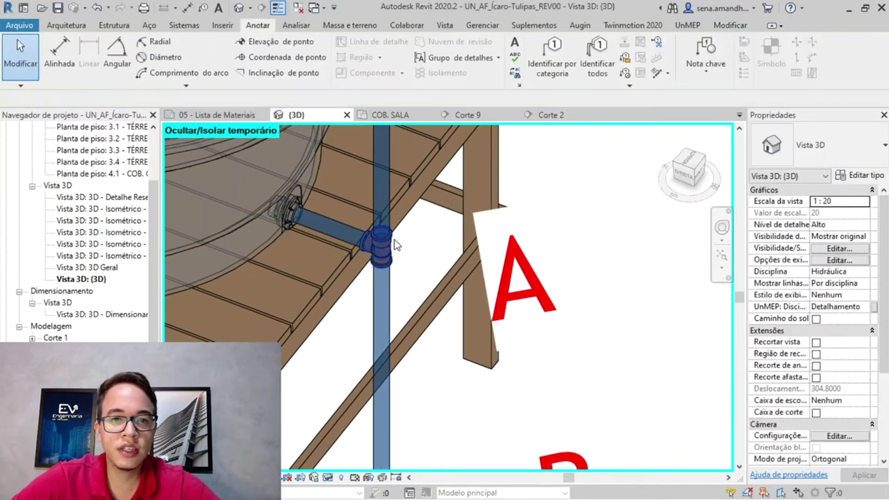
{"action": "left_click", "coordinate": [389, 244]}
{"action": "left_click", "coordinate": [865, 201]}
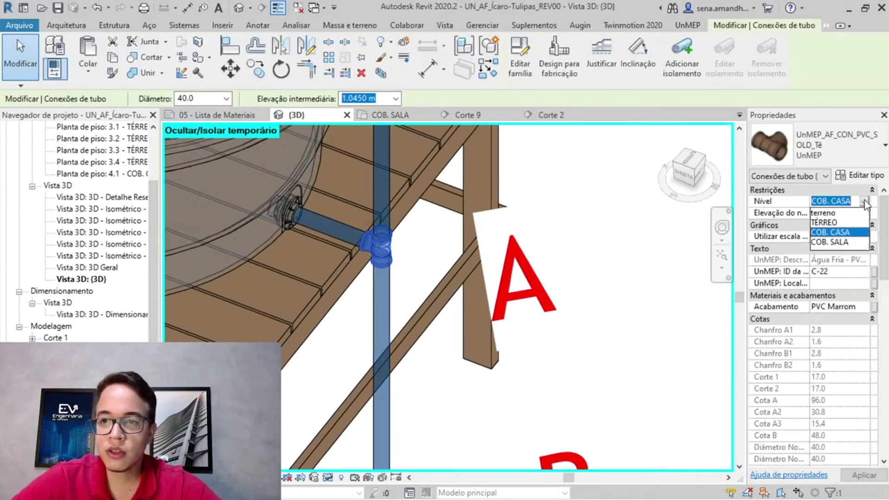
{"action": "left_click", "coordinate": [827, 222]}
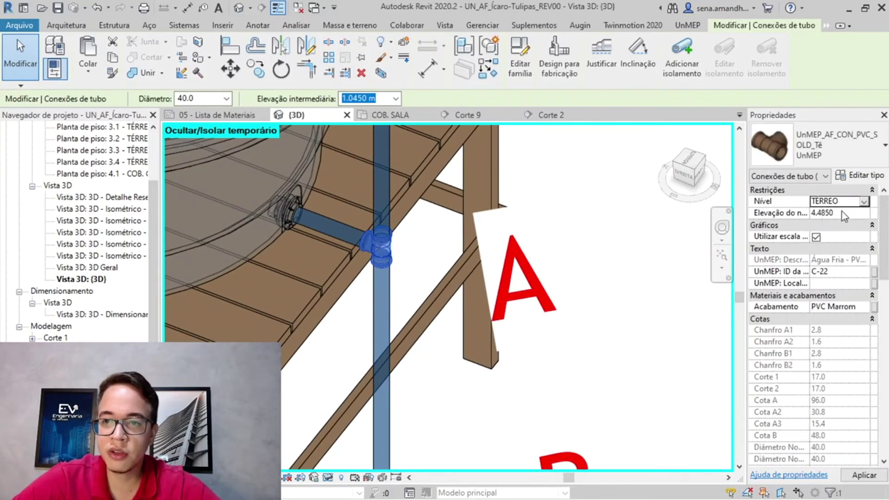
Enter 4,49 m as segment A-B's initial height in the Excel sheet
{"action": "key", "text": "alt+Tab"}
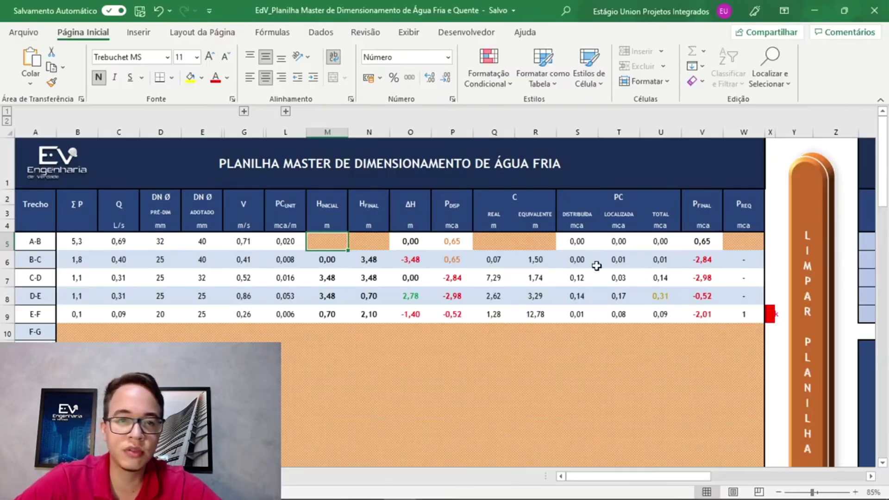
{"action": "type", "text": "4,49"}
{"action": "key", "text": "Tab"}
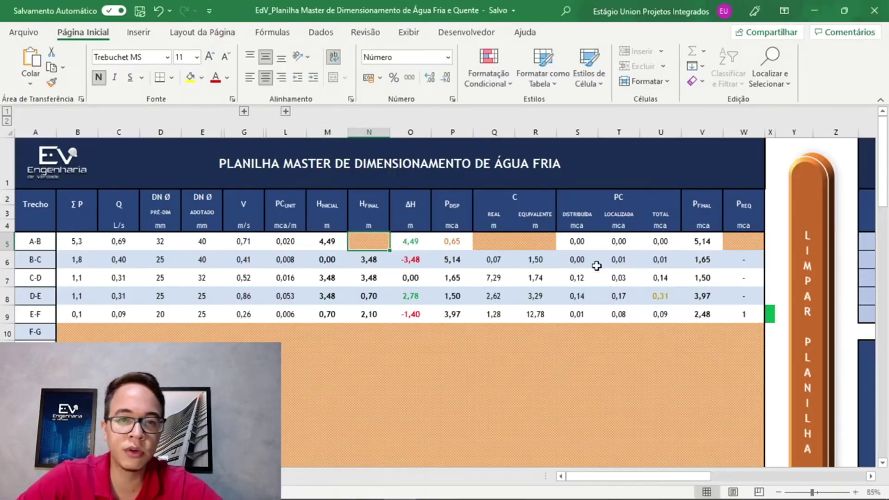
Look at point B in Revit and make segment A-B's final height in Excel reference segment B-C's final height cell
{"action": "key", "text": "alt"}
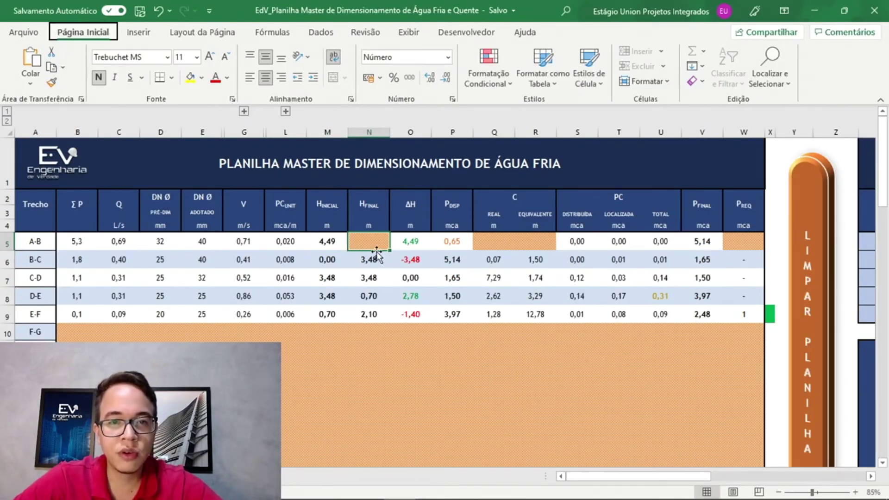
{"action": "key", "text": "alt+Tab"}
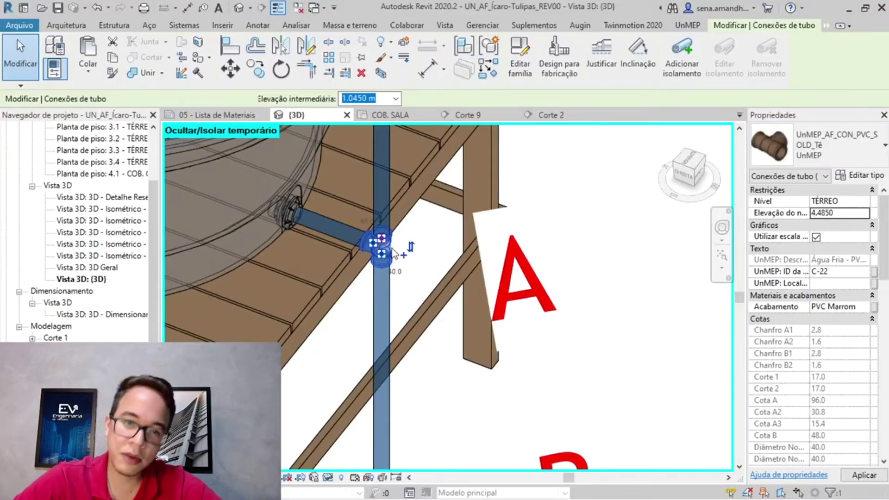
{"action": "scroll", "coordinate": [431, 302], "scroll_direction": "down", "scroll_amount": 2}
{"action": "middle_click_drag", "start_coordinate": [519, 370], "coordinate": [479, 278]}
{"action": "scroll", "coordinate": [480, 277], "scroll_direction": "up", "scroll_amount": 2}
{"action": "key", "text": "alt+Tab"}
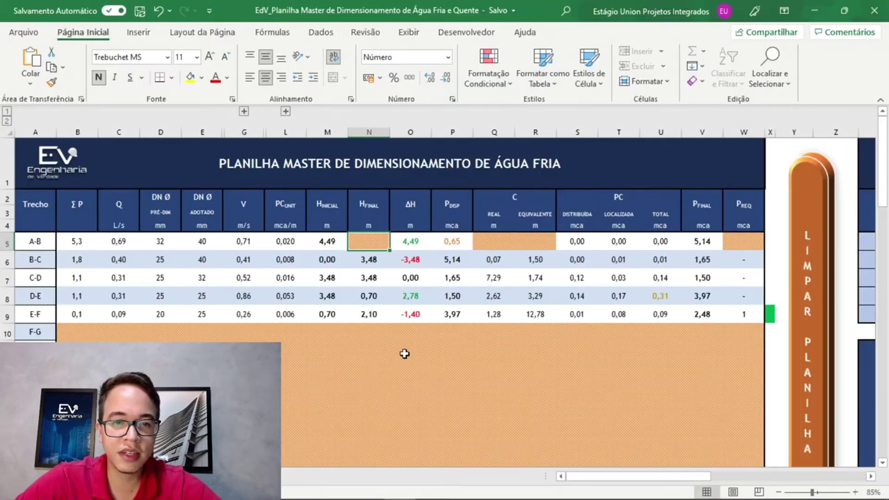
{"action": "type", "text": "="}
{"action": "left_click", "coordinate": [378, 262]}
{"action": "key", "text": "Return"}
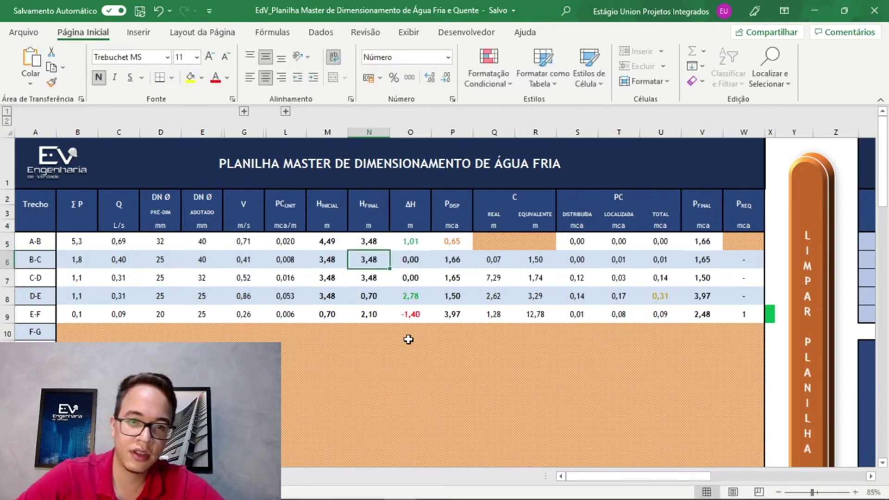
Return to Revit, examine the A-B segment from the tee at point A down to point B, and deselect the tee
{"action": "left_click", "coordinate": [370, 243]}
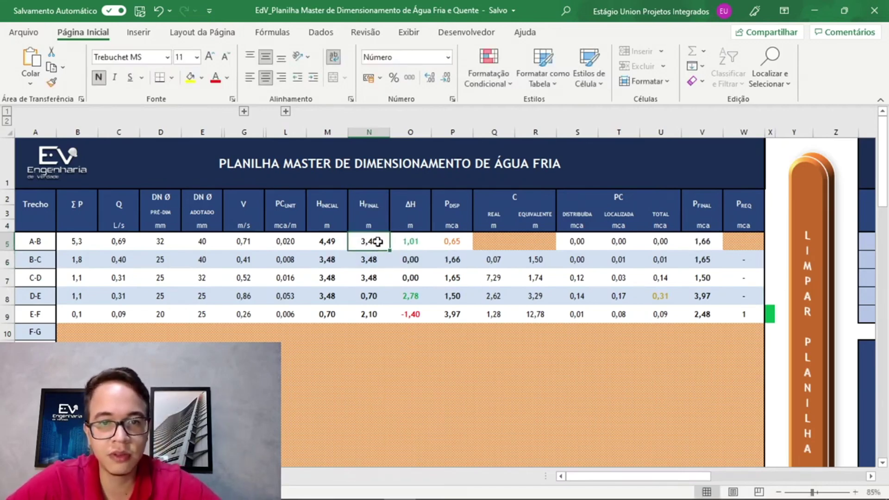
{"action": "key", "text": "alt+Tab"}
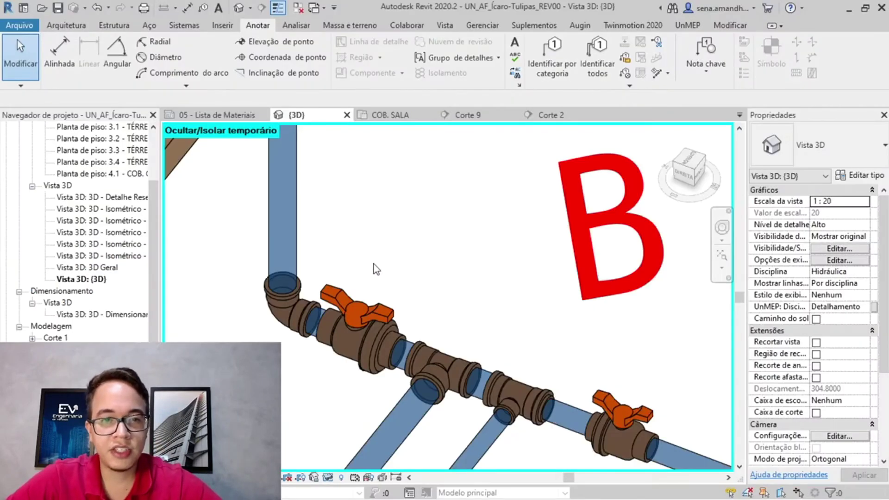
{"action": "scroll", "coordinate": [376, 268], "scroll_direction": "down", "scroll_amount": 5}
{"action": "middle_click_drag", "start_coordinate": [441, 339], "coordinate": [446, 349]}
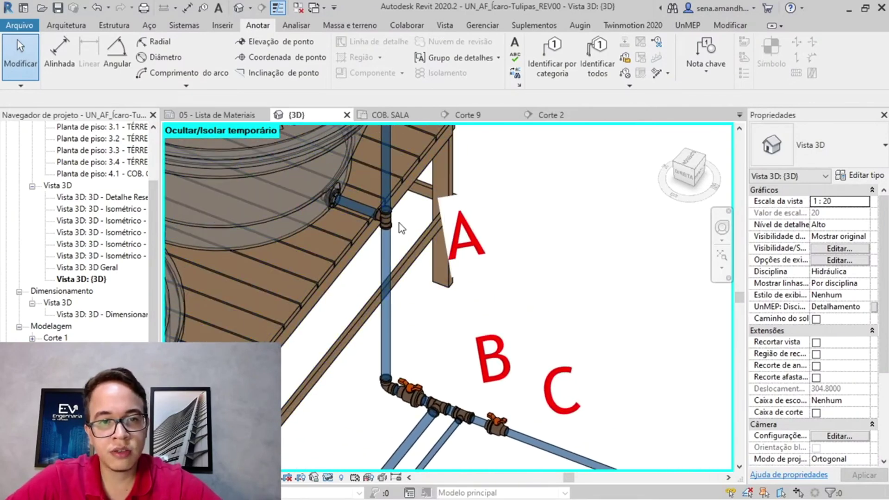
{"action": "left_click", "coordinate": [391, 223]}
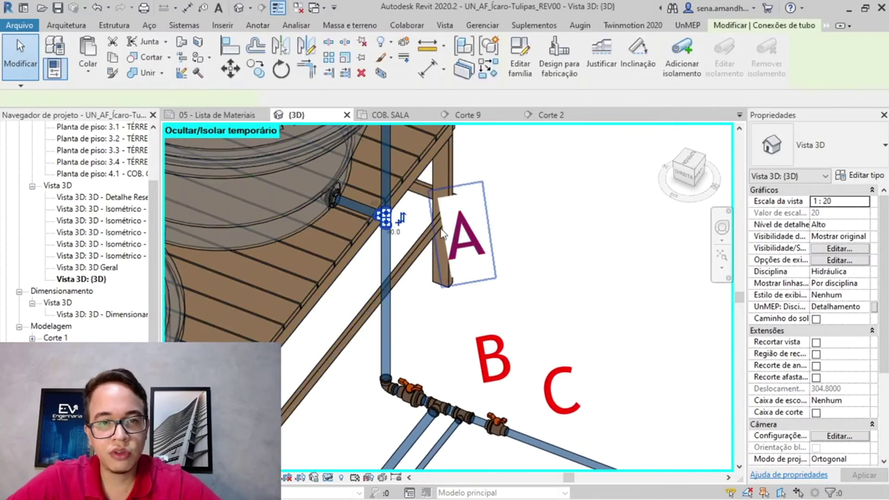
{"action": "key", "text": "Escape"}
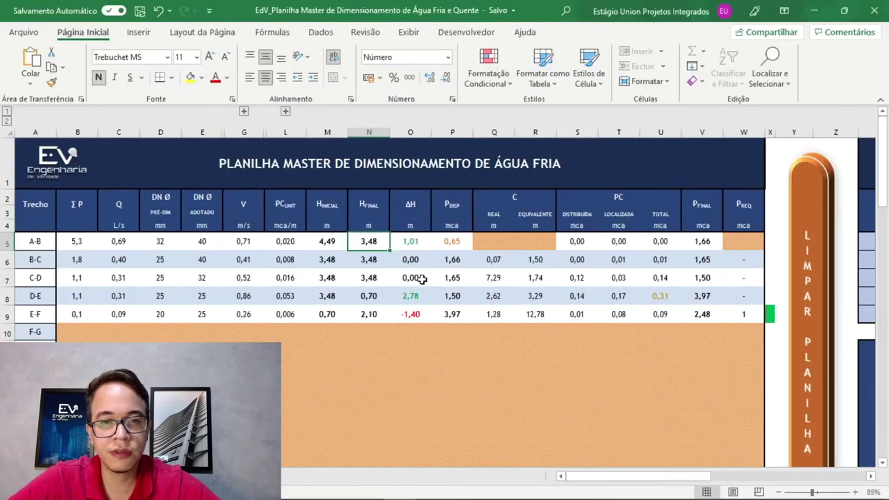
Examine the final height cells of segments B-C and C-D in the Excel sheet
{"action": "left_click", "coordinate": [379, 264]}
{"action": "double_click", "coordinate": [379, 265]}
{"action": "double_click", "coordinate": [383, 279]}
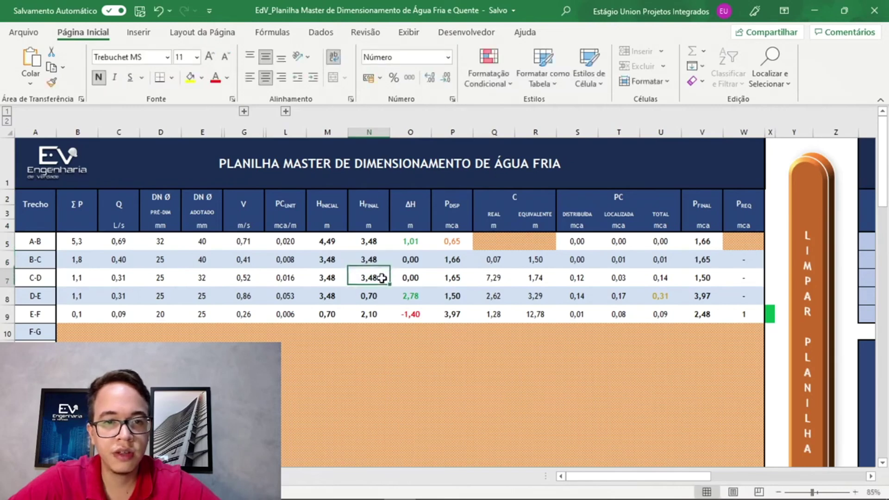
Examine segment A-B's final height cell and its real and equivalent length cells in the Excel sheet
{"action": "key", "text": "Escape"}
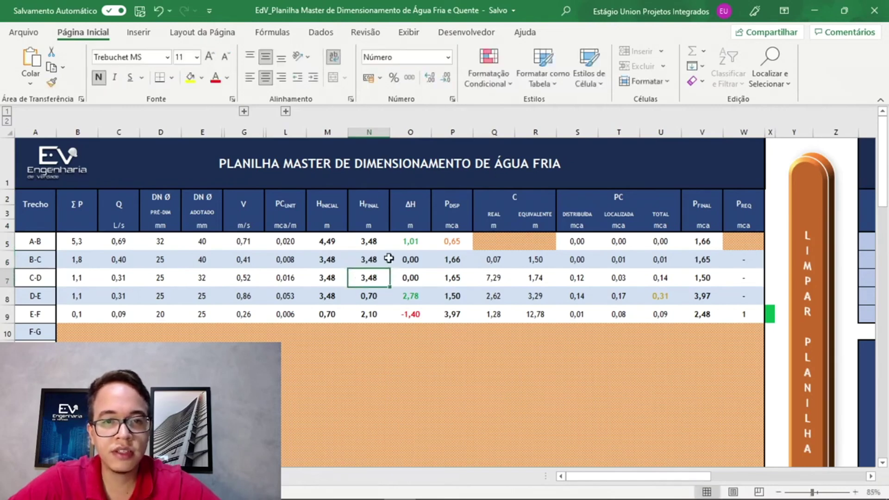
{"action": "left_click", "coordinate": [384, 246]}
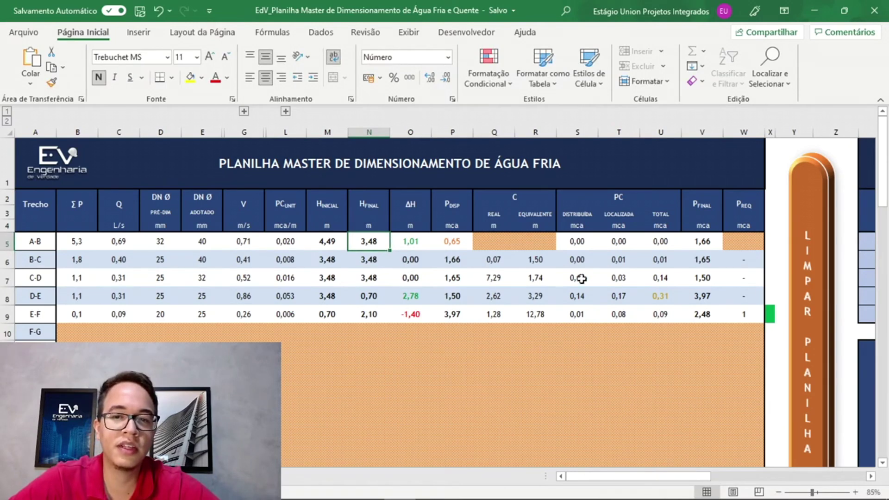
{"action": "left_click", "coordinate": [477, 247]}
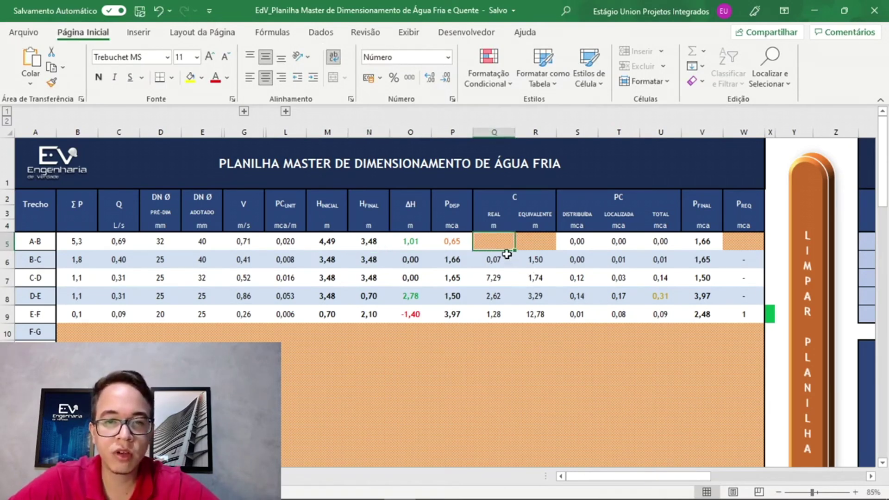
{"action": "left_click", "coordinate": [547, 248]}
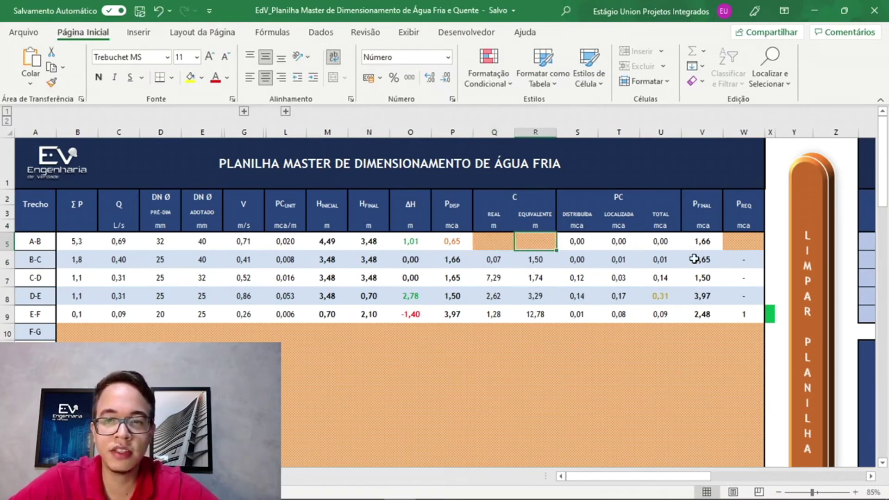
{"action": "left_click", "coordinate": [498, 244]}
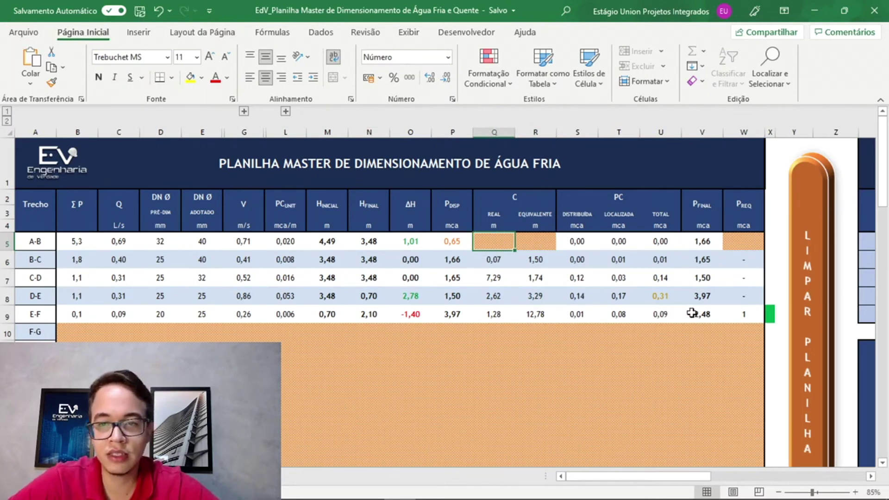
{"action": "left_click_drag", "start_coordinate": [495, 251], "coordinate": [533, 242]}
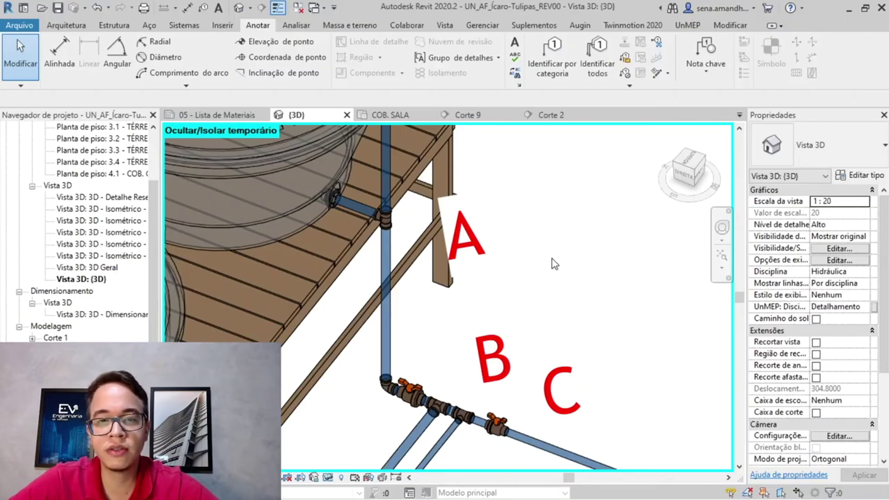
Switch to Revit and select the vertical pipe between points A and B to read its length
{"action": "scroll", "coordinate": [516, 324], "scroll_direction": "up", "scroll_amount": 2}
{"action": "scroll", "coordinate": [515, 324], "scroll_direction": "down", "scroll_amount": 5}
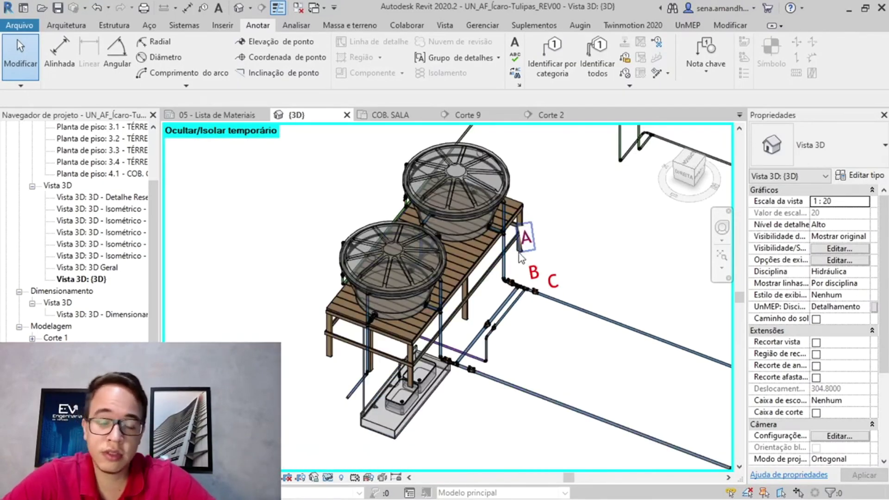
{"action": "scroll", "coordinate": [522, 248], "scroll_direction": "up", "scroll_amount": 5}
{"action": "scroll", "coordinate": [512, 301], "scroll_direction": "up", "scroll_amount": 4}
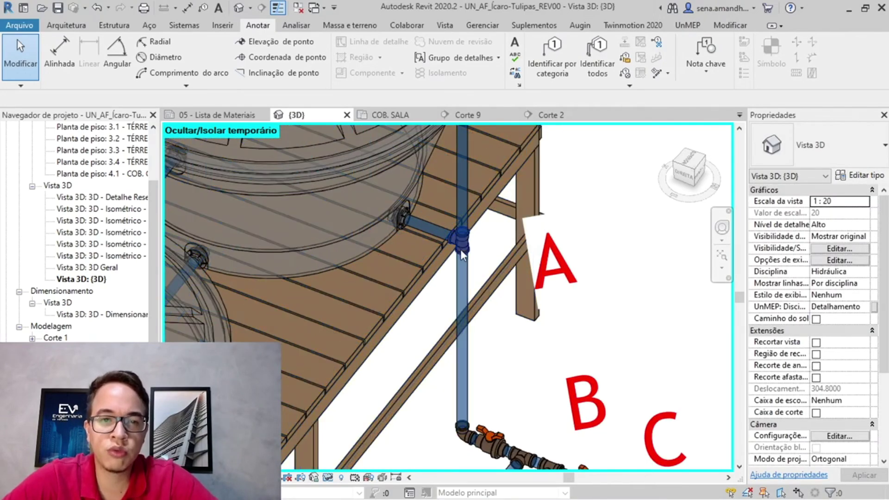
{"action": "scroll", "coordinate": [496, 258], "scroll_direction": "up", "scroll_amount": 4}
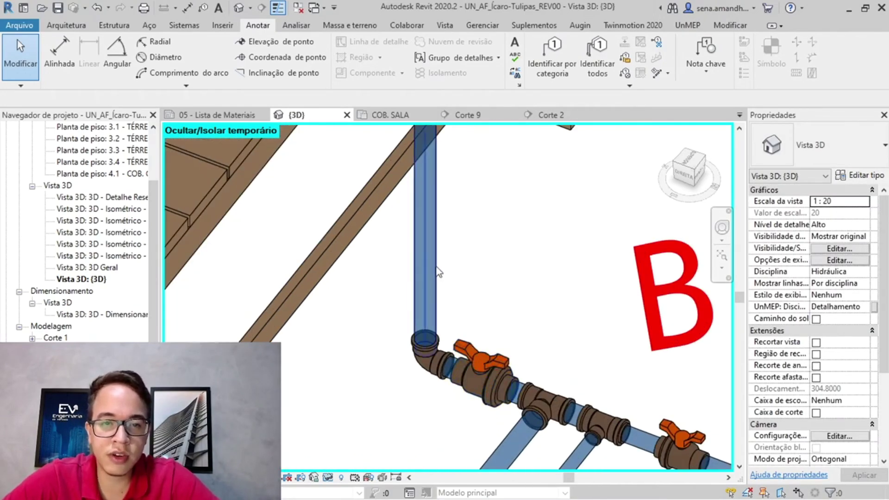
{"action": "left_click", "coordinate": [436, 271]}
{"action": "scroll", "coordinate": [438, 273], "scroll_direction": "down", "scroll_amount": 5}
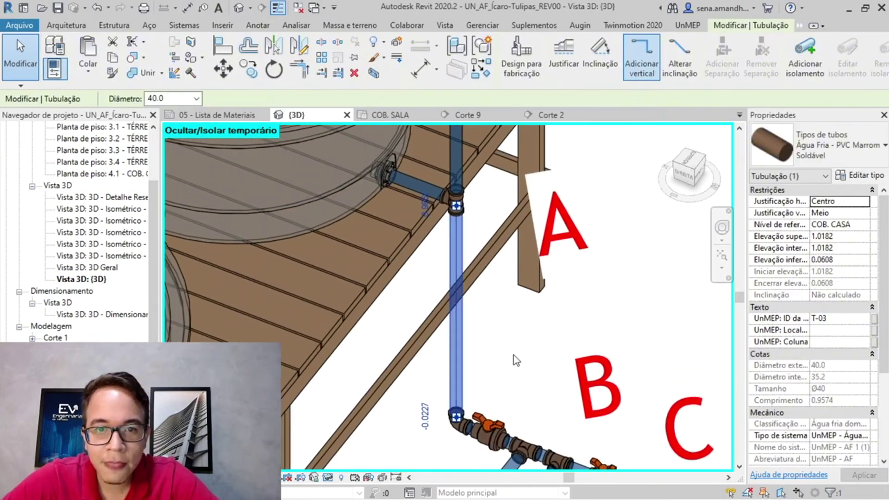
{"action": "middle_click_drag", "start_coordinate": [531, 367], "coordinate": [485, 335]}
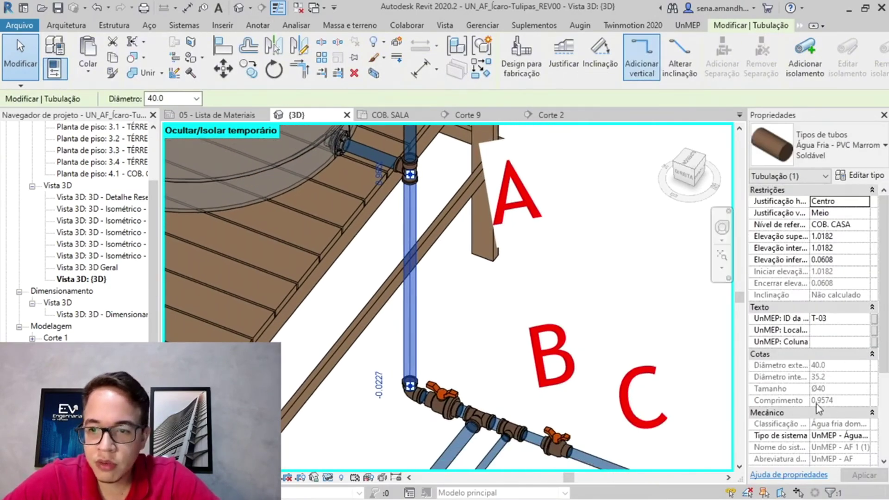
Return to Excel and begin segment A-B's real length as a sum formula with =,9574+ for the vertical pipe
{"action": "key", "text": "alt+Tab"}
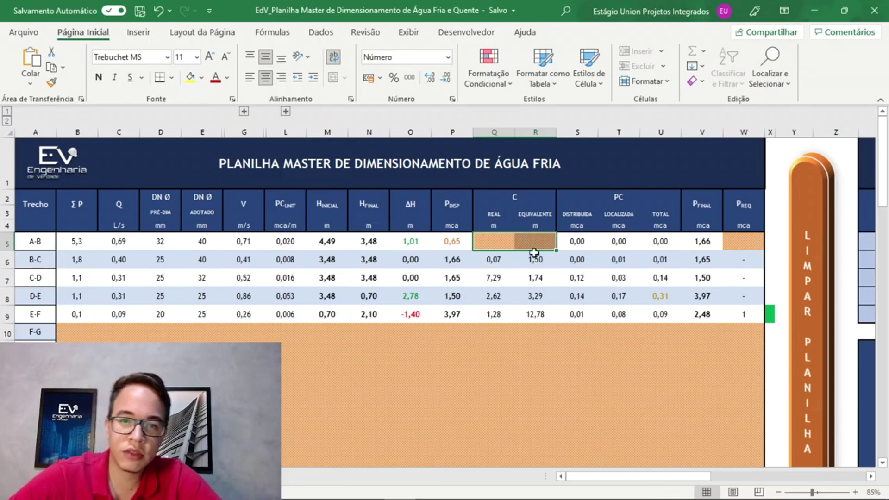
{"action": "left_click", "coordinate": [506, 241]}
{"action": "type", "text": "=,9574-"}
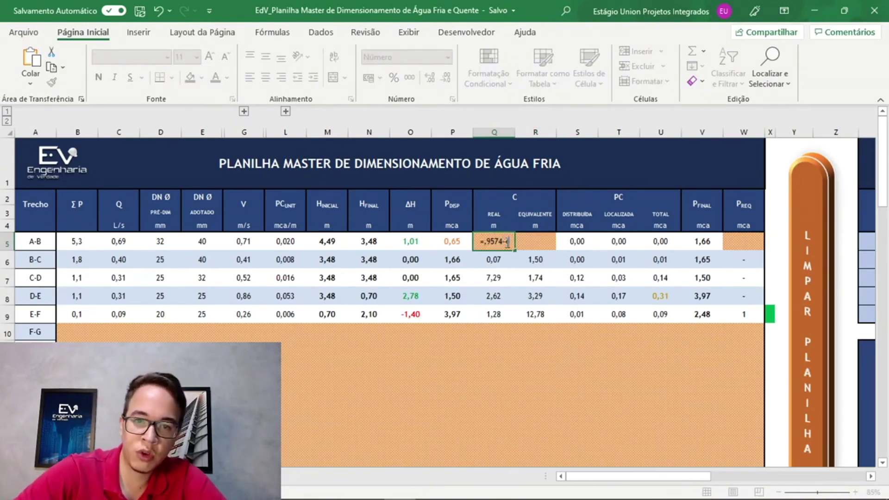
{"action": "key", "text": "alt+Tab"}
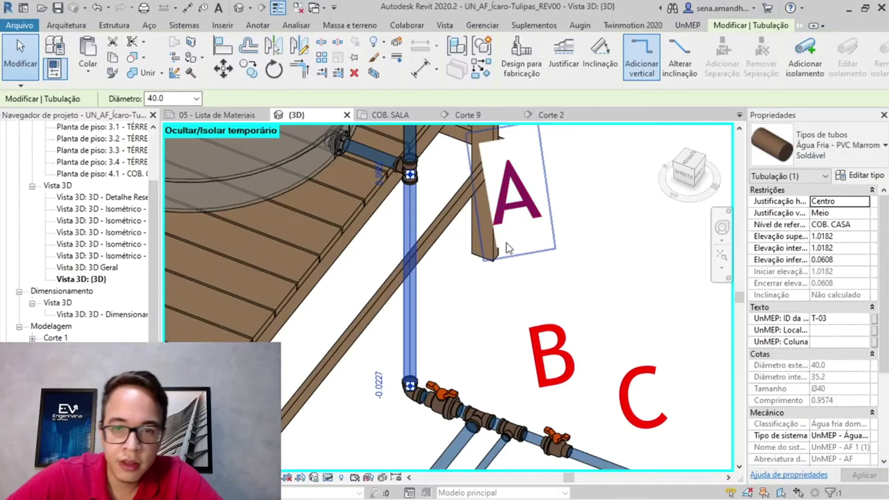
{"action": "key", "text": "alt+Tab"}
{"action": "key", "text": "BackSpace"}
{"action": "key", "text": "BackSpace"}
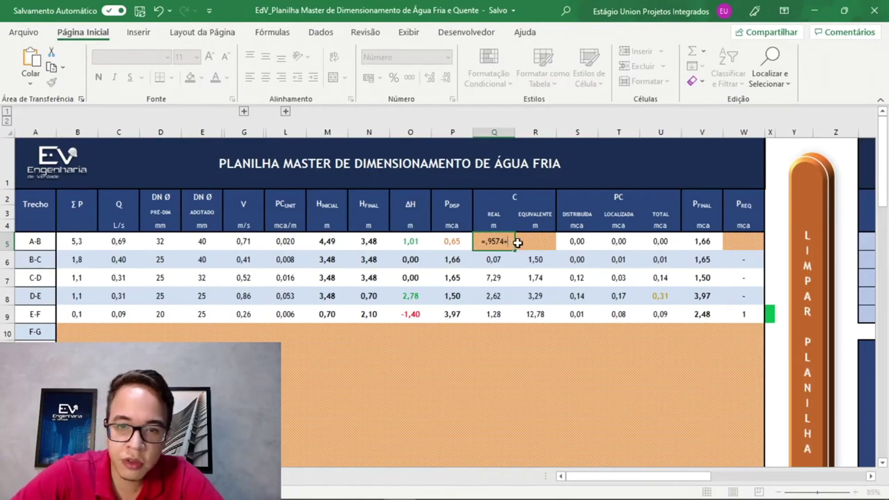
Read the length of the short pipe between the elbow and the valve in Revit and add 0,0708 to the Excel real length formula
{"action": "key", "text": "alt+Tab"}
{"action": "scroll", "coordinate": [387, 406], "scroll_direction": "up", "scroll_amount": 2}
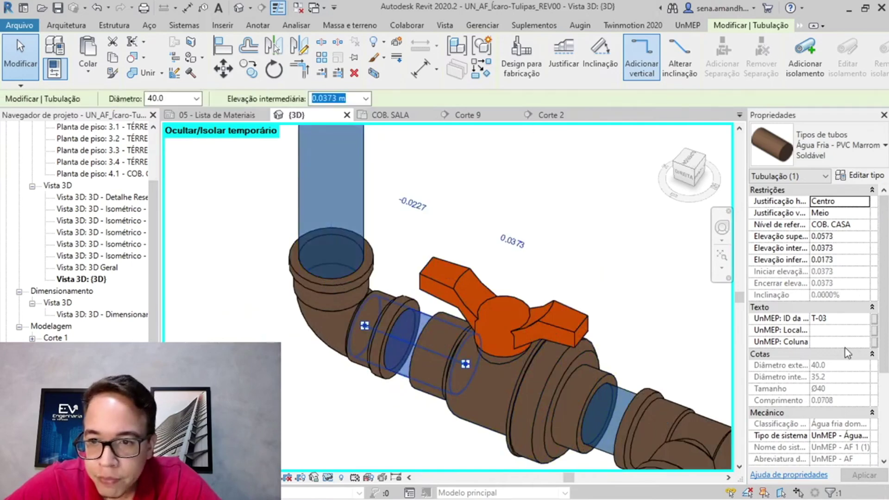
{"action": "key", "text": "alt+Tab"}
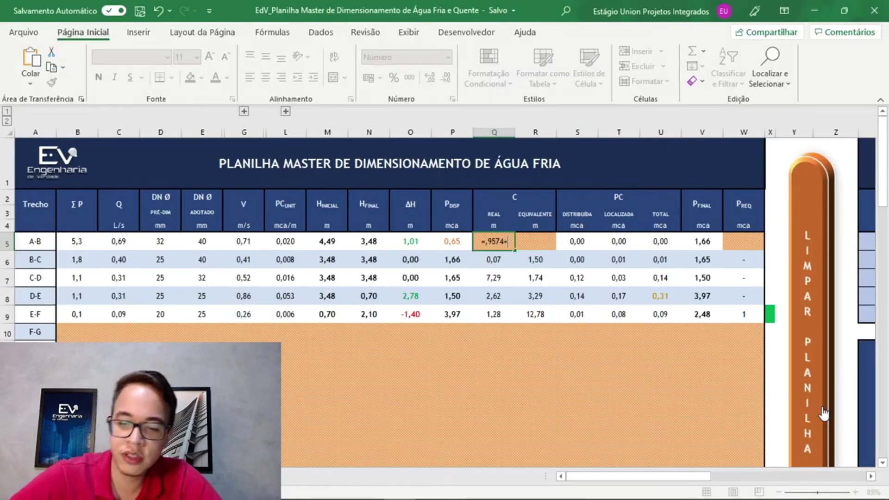
{"action": "type", "text": ",0708"}
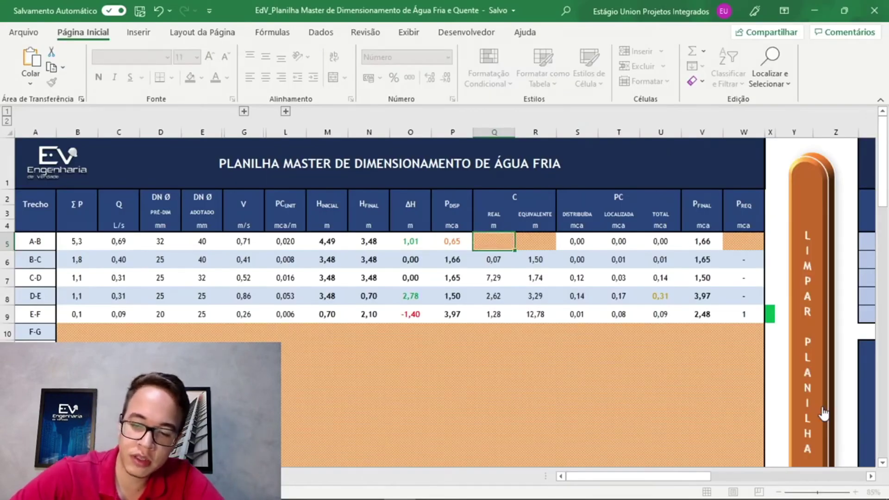
{"action": "type", "text": "+0,0708+"}
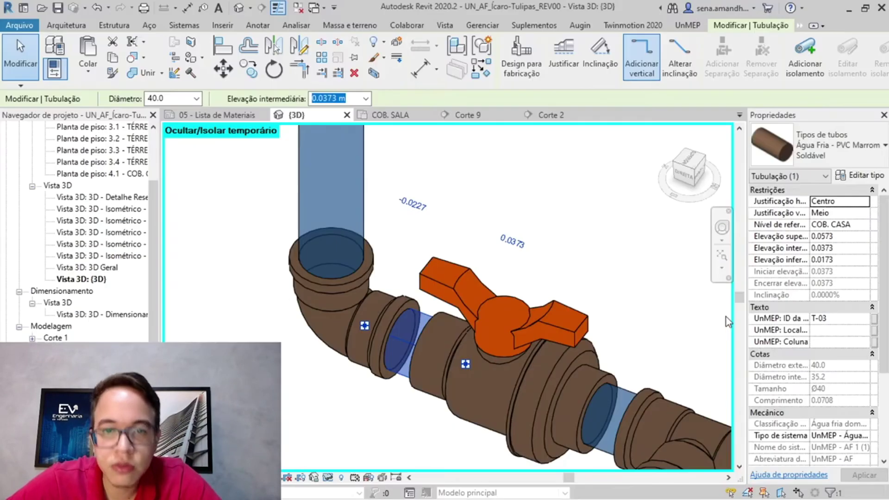
Check the short pipe between the valve and the tee in Revit and complete segment A-B's real length formula in Excel with +0,0708
{"action": "middle_click_drag", "start_coordinate": [463, 278], "coordinate": [380, 176], "text": "shift"}
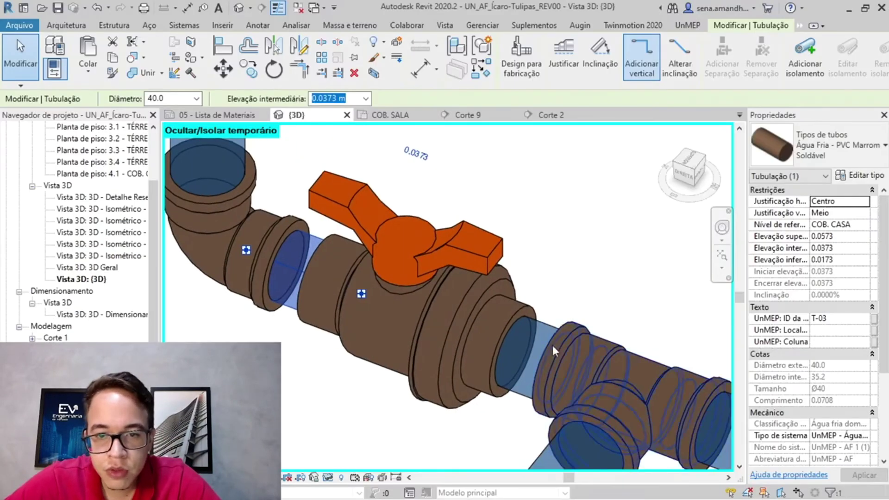
{"action": "scroll", "coordinate": [533, 345], "scroll_direction": "up", "scroll_amount": 3}
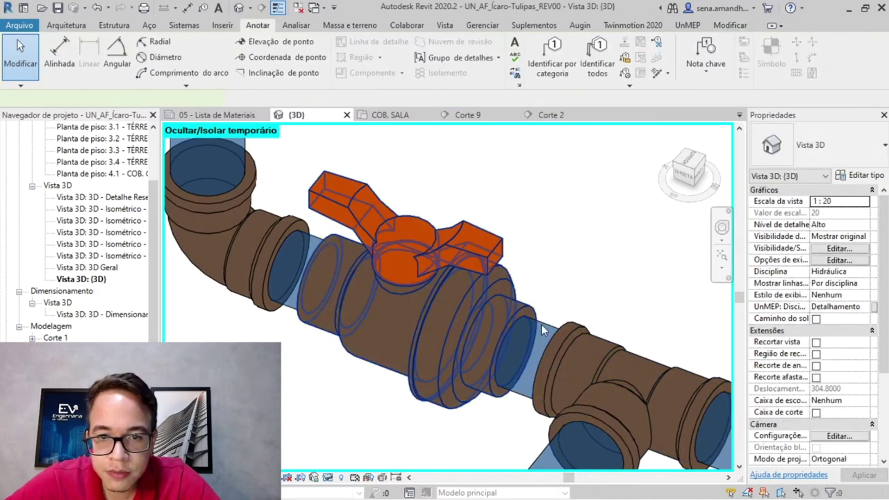
{"action": "left_click", "coordinate": [548, 330]}
{"action": "key", "text": "Escape"}
{"action": "left_click", "coordinate": [550, 329]}
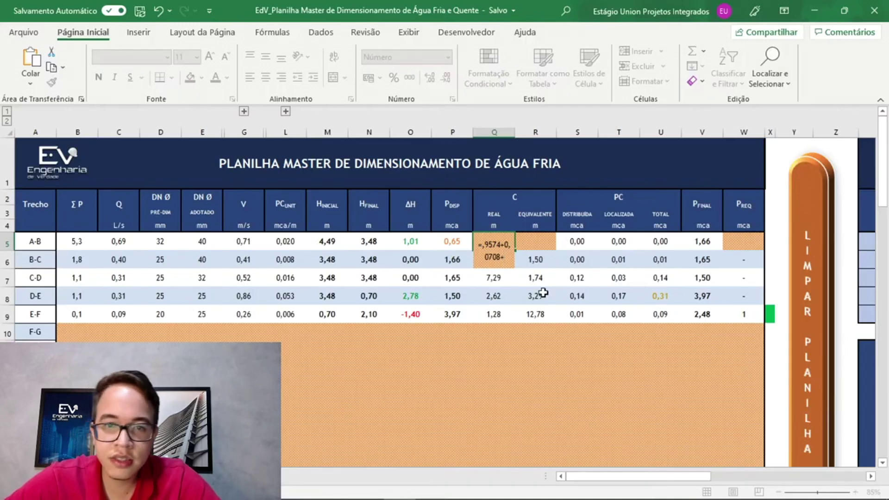
{"action": "type", "text": "0"}
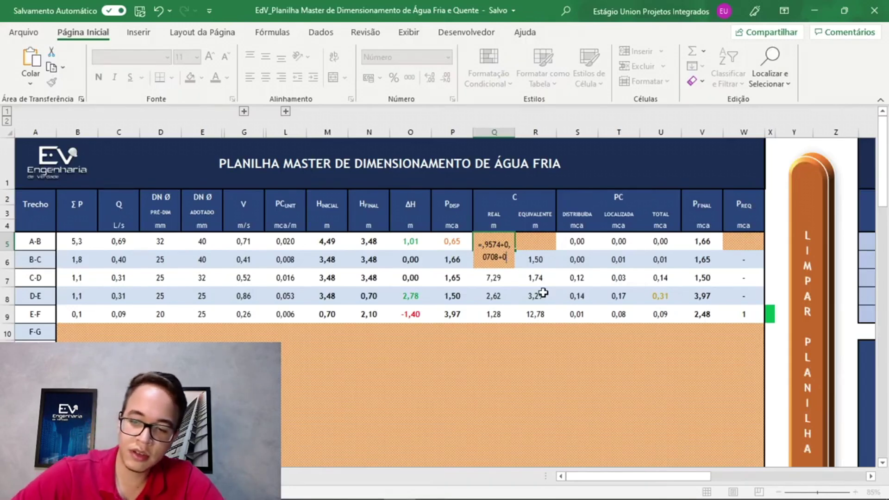
{"action": "type", "text": ",0708"}
{"action": "key", "text": "Return"}
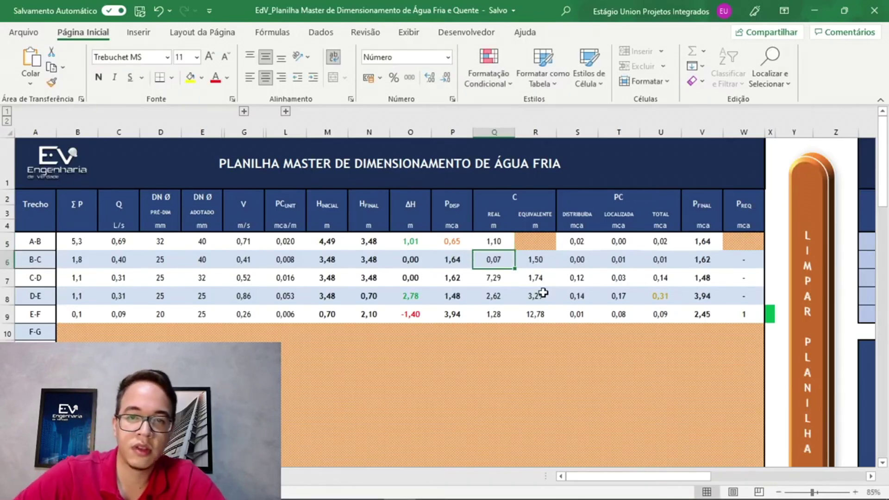
{"action": "left_click", "coordinate": [493, 242]}
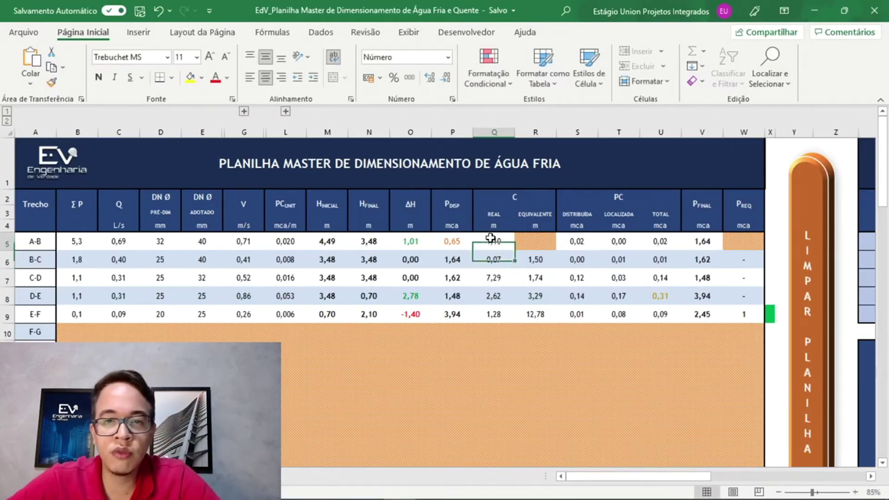
Look up the 40 mm tee's equivalent length in Revit and begin stretch A-B's equivalent length formula in Excel with =1,5+
{"action": "left_click", "coordinate": [541, 243]}
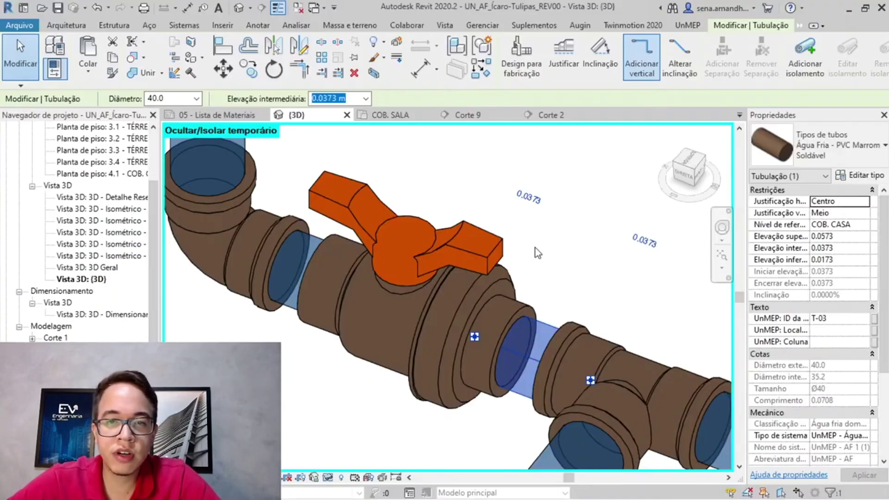
{"action": "scroll", "coordinate": [533, 308], "scroll_direction": "down", "scroll_amount": 2}
{"action": "scroll", "coordinate": [532, 308], "scroll_direction": "up", "scroll_amount": 3}
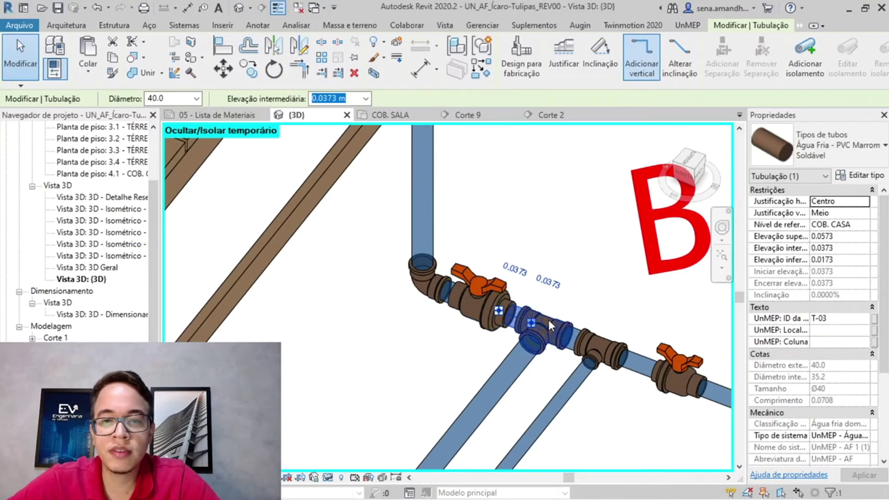
{"action": "left_click", "coordinate": [543, 325]}
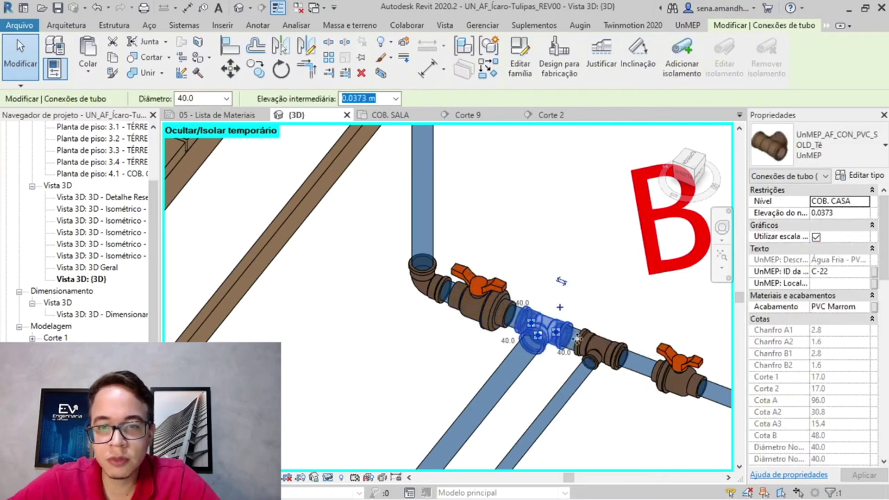
{"action": "scroll", "coordinate": [816, 378], "scroll_direction": "down", "scroll_amount": 5}
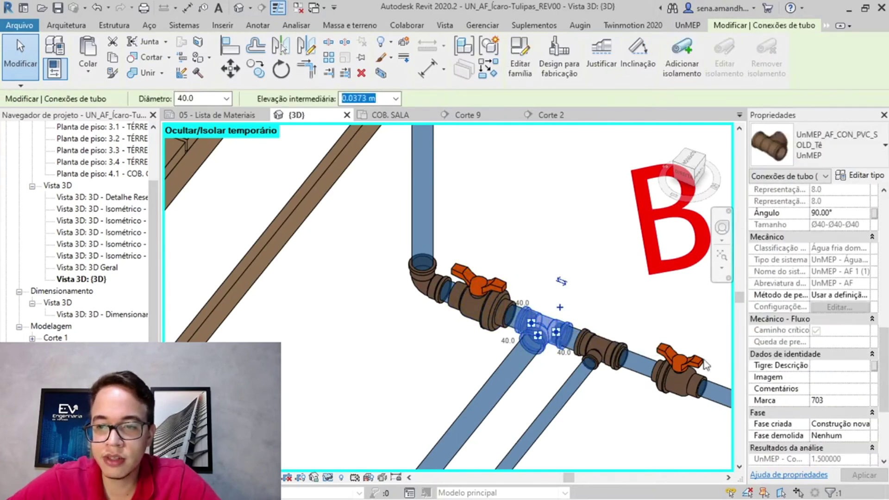
{"action": "scroll", "coordinate": [822, 408], "scroll_direction": "down", "scroll_amount": 3}
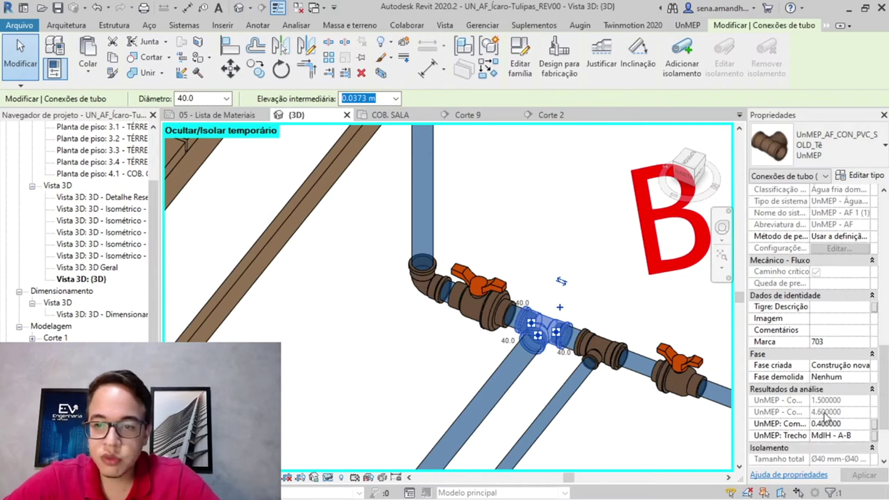
{"action": "key", "text": "alt+Tab"}
{"action": "type", "text": "=1"}
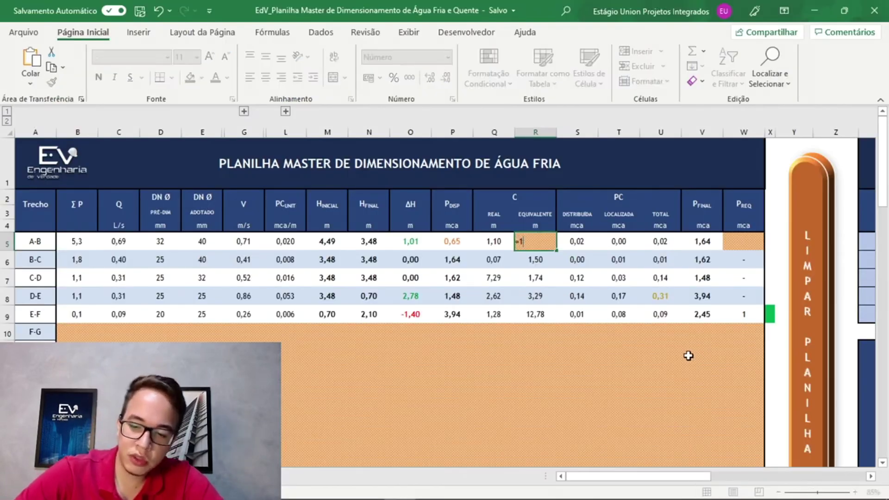
{"action": "type", "text": ",5+"}
Look up the 40 mm ball valve's equivalent length in Revit and add 0,4 to stretch A-B's formula in Excel
{"action": "key", "text": "alt+Tab"}
{"action": "left_click", "coordinate": [482, 299]}
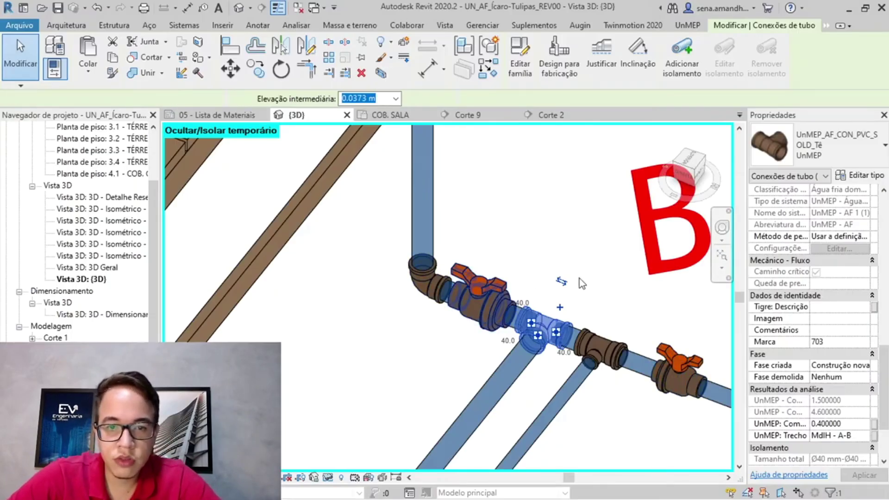
{"action": "left_click", "coordinate": [482, 292]}
{"action": "left_click", "coordinate": [859, 176]}
{"action": "scroll", "coordinate": [711, 274], "scroll_direction": "down", "scroll_amount": 5}
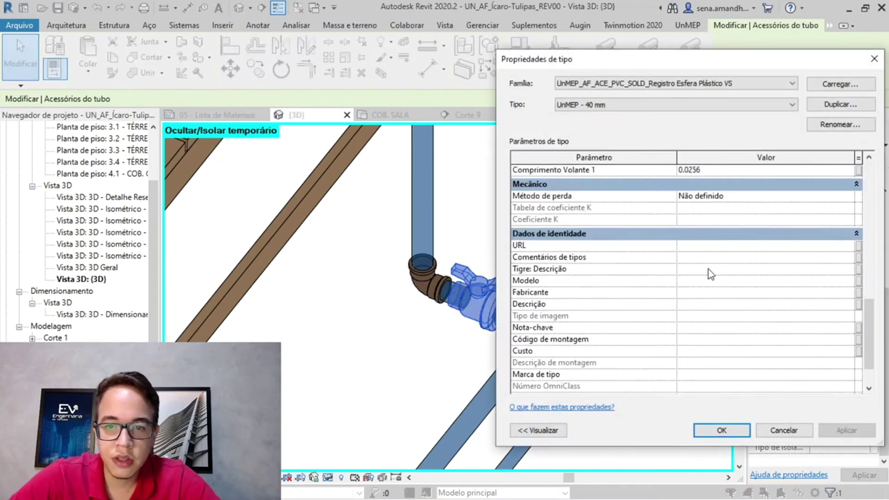
{"action": "scroll", "coordinate": [711, 275], "scroll_direction": "down", "scroll_amount": 3}
{"action": "scroll", "coordinate": [706, 279], "scroll_direction": "up", "scroll_amount": 5}
{"action": "left_click", "coordinate": [784, 430]}
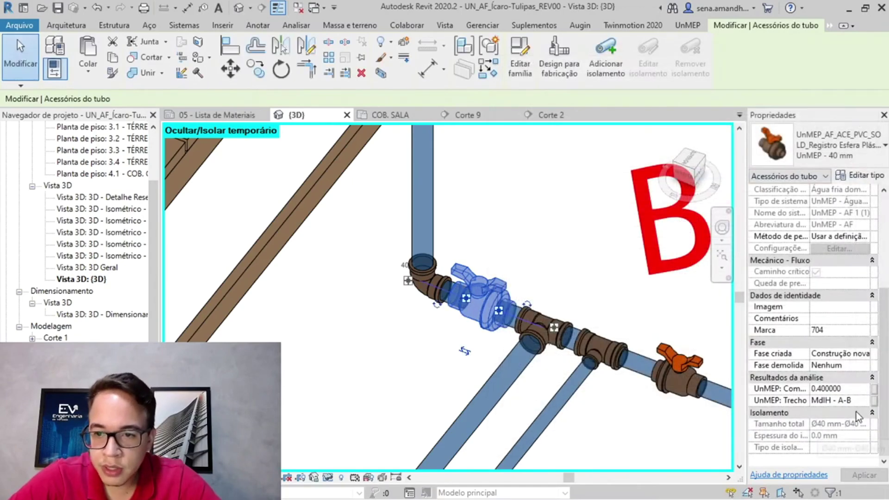
{"action": "key", "text": "alt+Tab"}
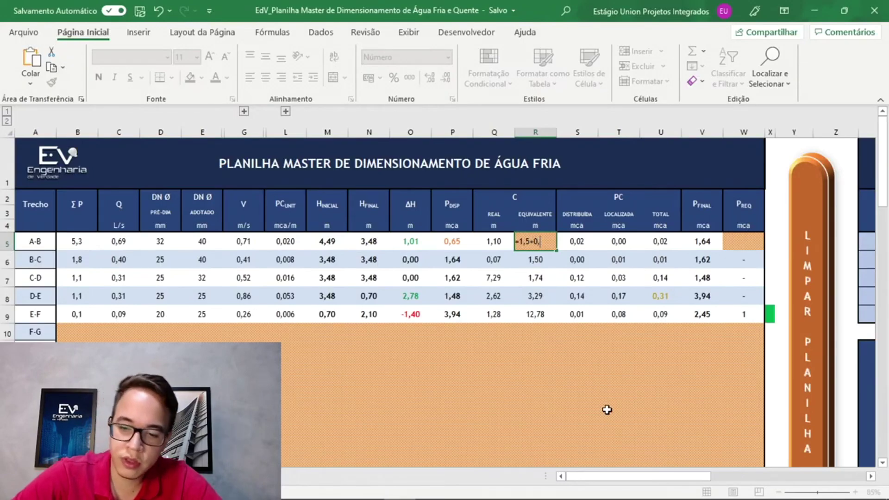
Look up the equivalent length of the 40 mm elbow before the valve in Revit and add 2 to the A-B formula in Excel
{"action": "key", "text": "alt+Tab"}
{"action": "left_click", "coordinate": [442, 278]}
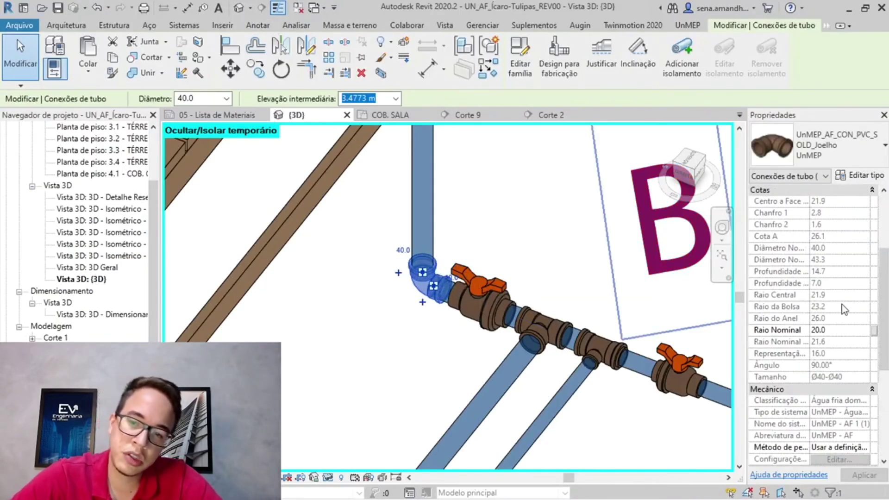
{"action": "left_click_drag", "start_coordinate": [885, 269], "coordinate": [885, 327]}
{"action": "scroll", "coordinate": [855, 412], "scroll_direction": "down", "scroll_amount": 5}
{"action": "key", "text": "alt+Tab"}
{"action": "type", "text": "2"}
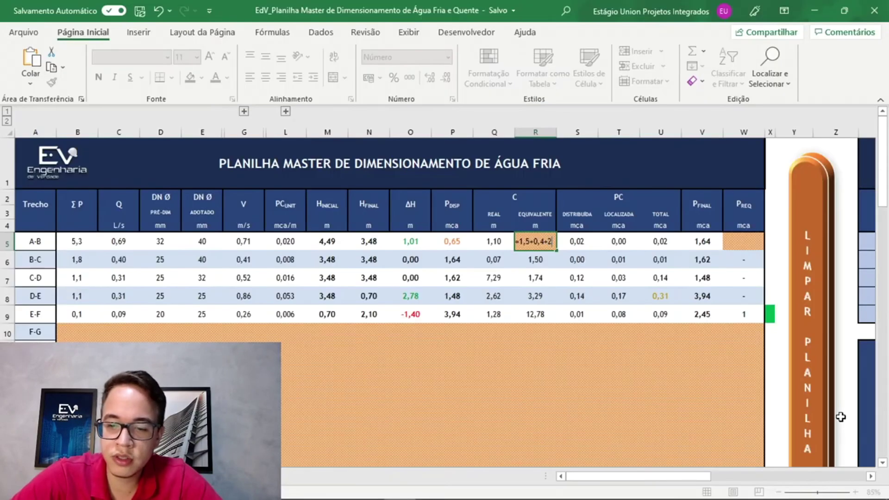
Check the rest of stretch A-B in Revit, complete its equivalent length formula in Excel and enter a dash as its required pressure
{"action": "key", "text": "alt+Tab"}
{"action": "scroll", "coordinate": [522, 260], "scroll_direction": "up", "scroll_amount": 5}
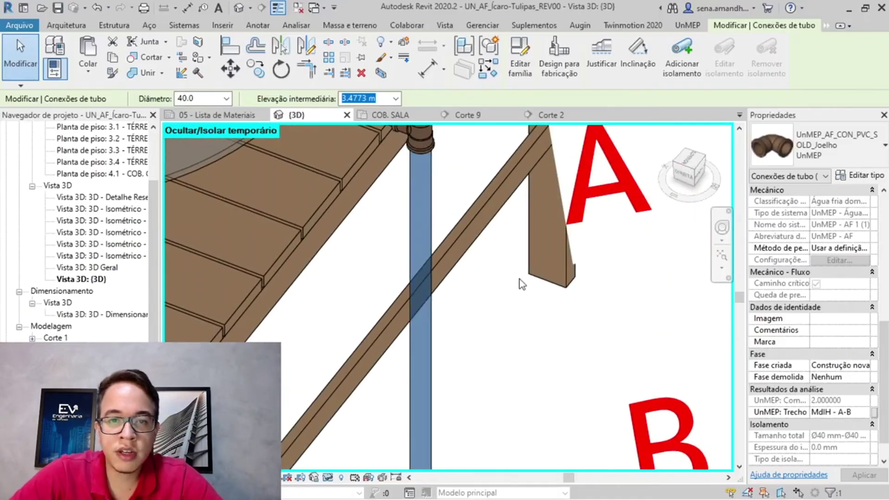
{"action": "key", "text": "alt+Tab"}
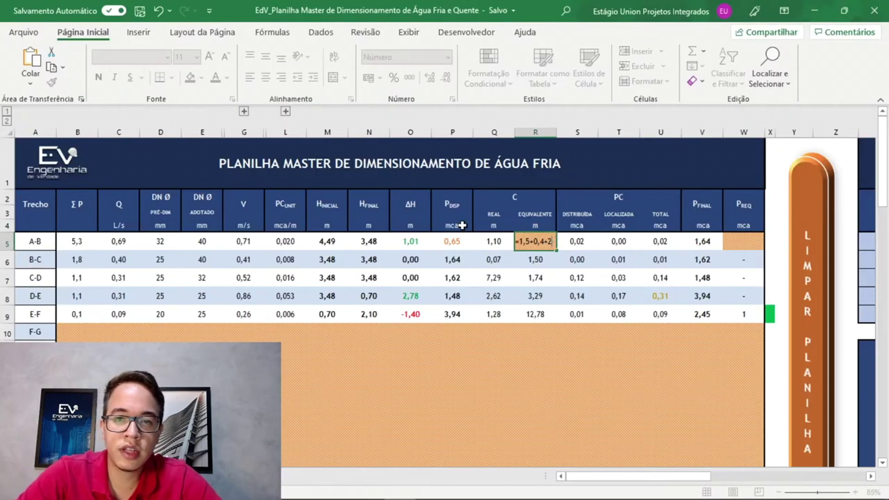
{"action": "key", "text": "Return"}
{"action": "left_click", "coordinate": [748, 246]}
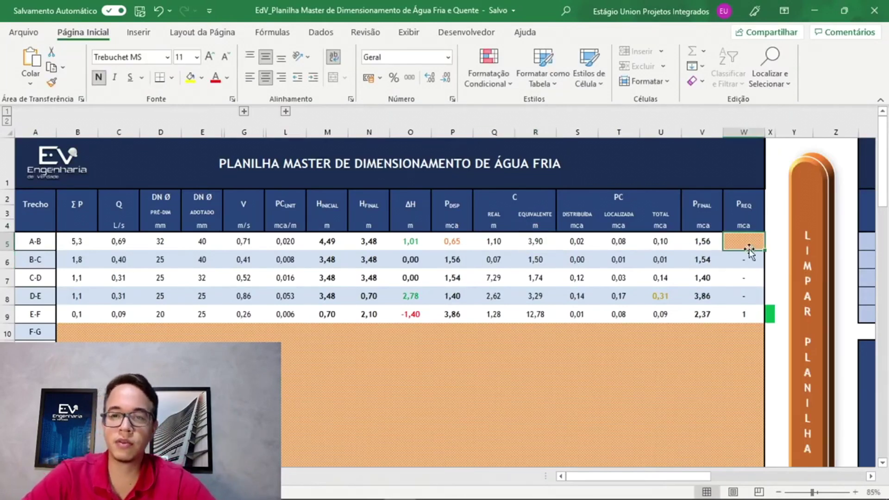
{"action": "left_click", "coordinate": [744, 258]}
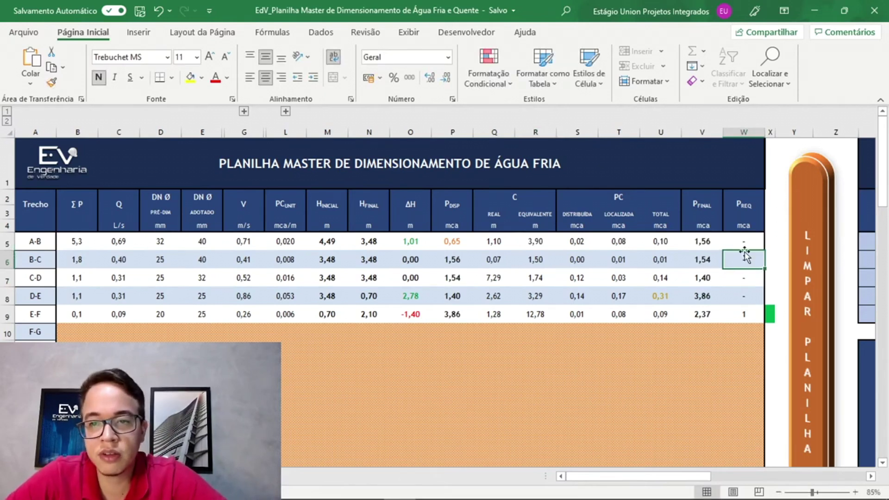
Try a required pressure of 0,5 mca for stretches A-B to D-E, and undo the entry
{"action": "left_click_drag", "start_coordinate": [745, 245], "coordinate": [754, 299]}
{"action": "type", "text": ",5"}
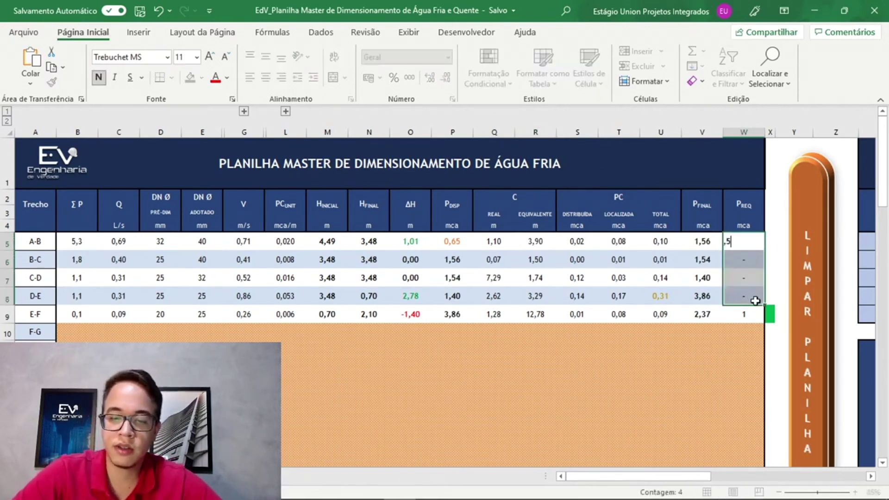
{"action": "key", "text": "ctrl+Return"}
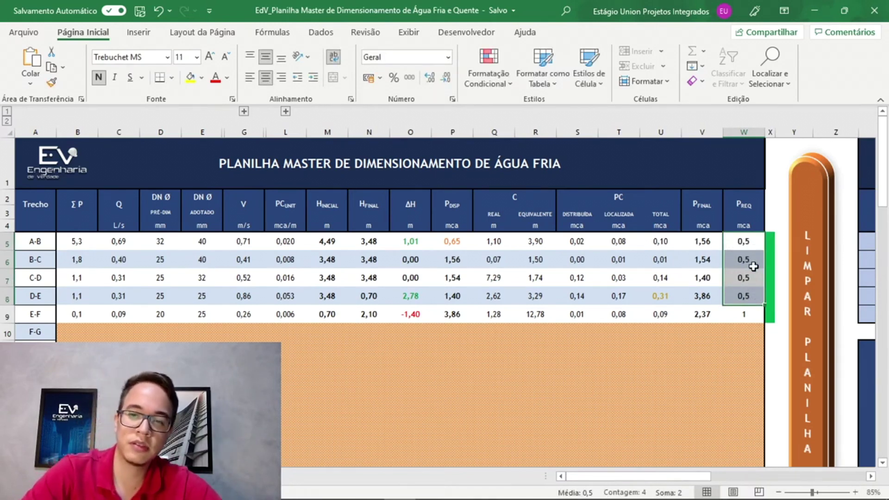
{"action": "key", "text": "ctrl+z"}
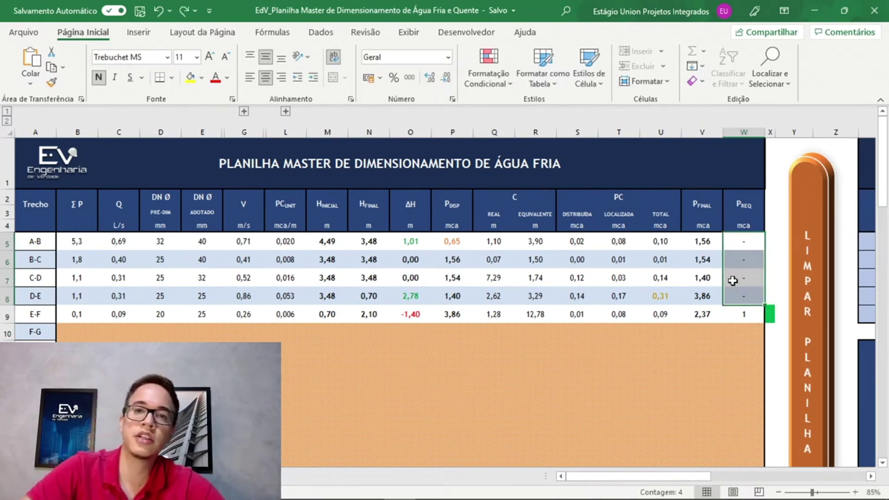
Examine the required pressure cells, the pipe layout in Revit, and stretch A-B's sizing values from sum of weights to equivalent length in Excel
{"action": "left_click", "coordinate": [750, 280]}
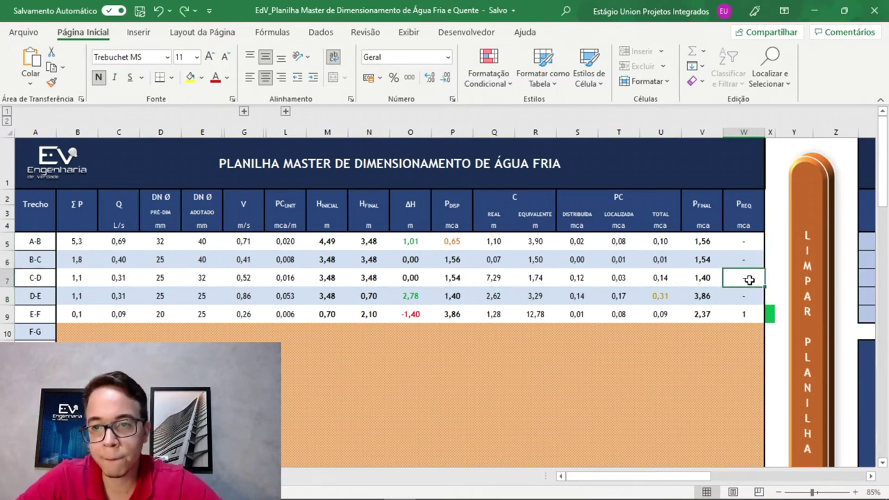
{"action": "left_click", "coordinate": [740, 310]}
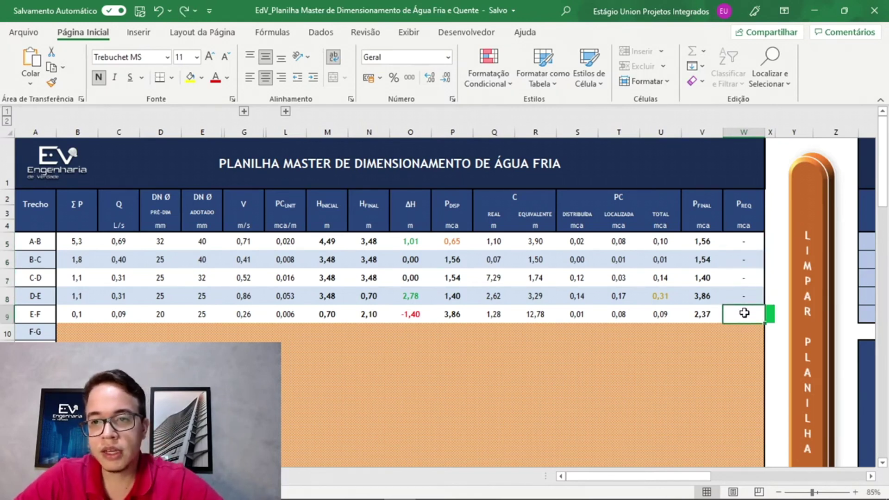
{"action": "key", "text": "alt+Tab"}
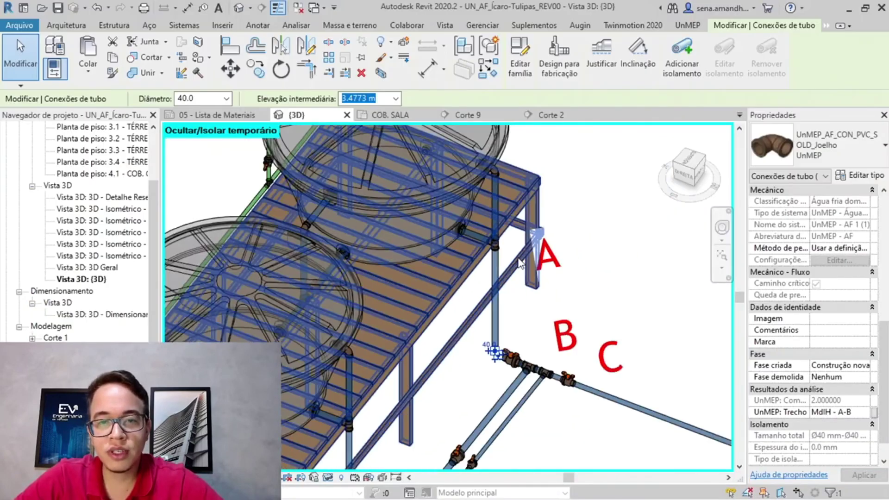
{"action": "key", "text": "alt+Tab"}
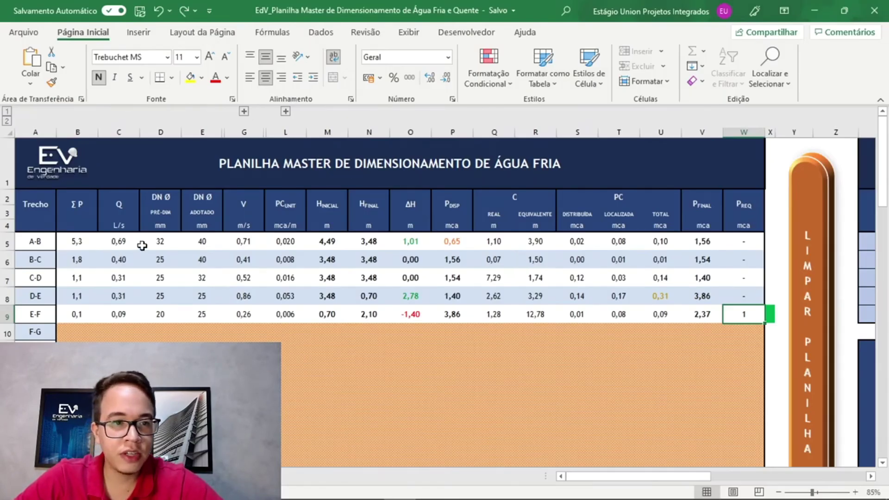
{"action": "left_click", "coordinate": [85, 240]}
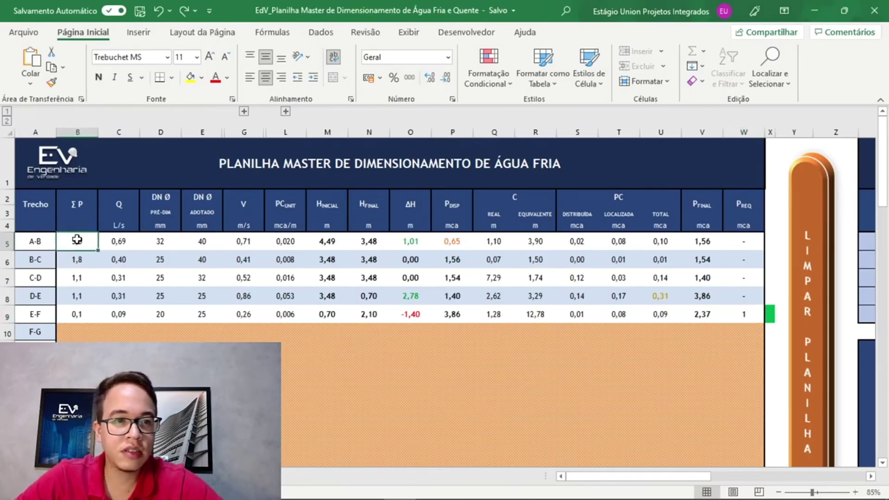
{"action": "key", "text": "Right"}
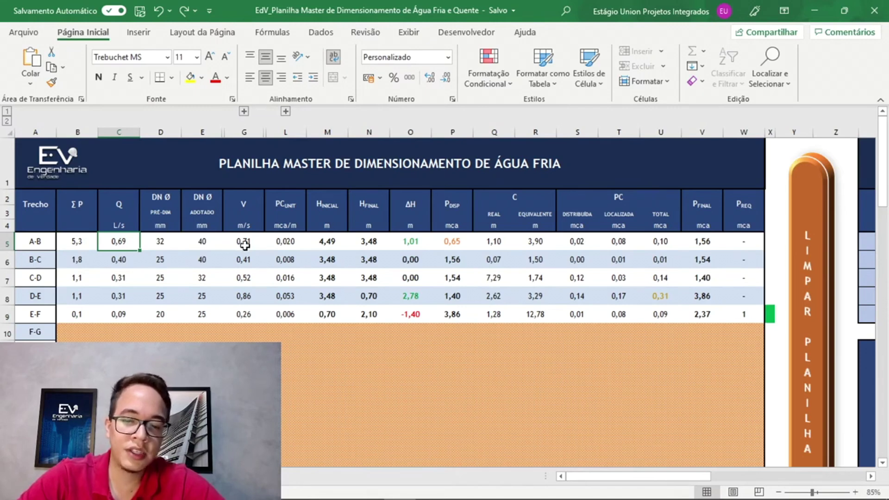
{"action": "key", "text": "Right"}
{"action": "key", "text": "Right"}
{"action": "key", "text": "Right"}
{"action": "key", "text": "Right"}
{"action": "key", "text": "Right"}
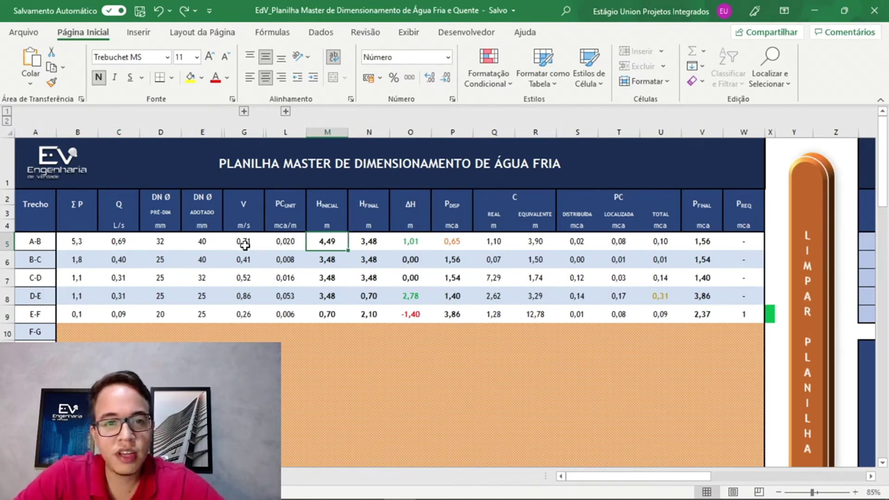
{"action": "key", "text": "Right"}
{"action": "key", "text": "Right"}
{"action": "key", "text": "Right"}
{"action": "key", "text": "Right"}
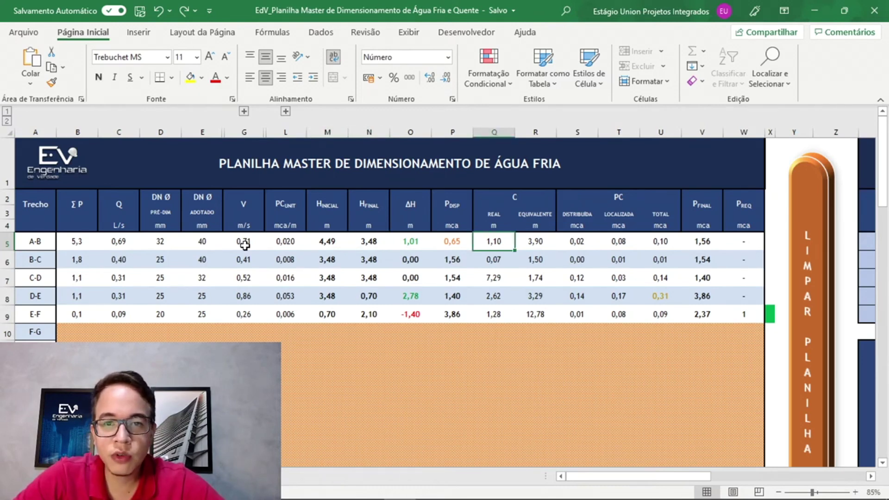
{"action": "key", "text": "Right"}
{"action": "key", "text": "Right"}
{"action": "key", "text": "Left"}
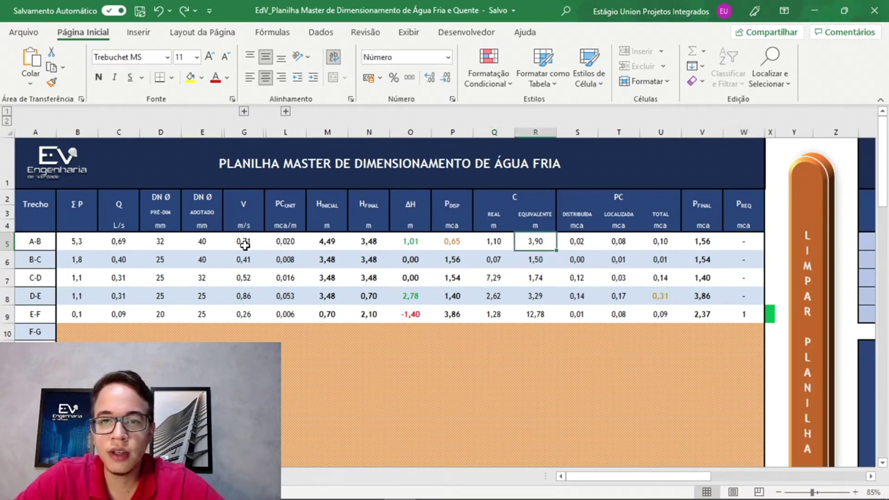
{"action": "key", "text": "Right"}
{"action": "key", "text": "Left"}
{"action": "key", "text": "Right"}
Examine the required pressures of the lower stretches and read through the sizing values of stretch E-F
{"action": "key", "text": "Down"}
{"action": "key", "text": "Down"}
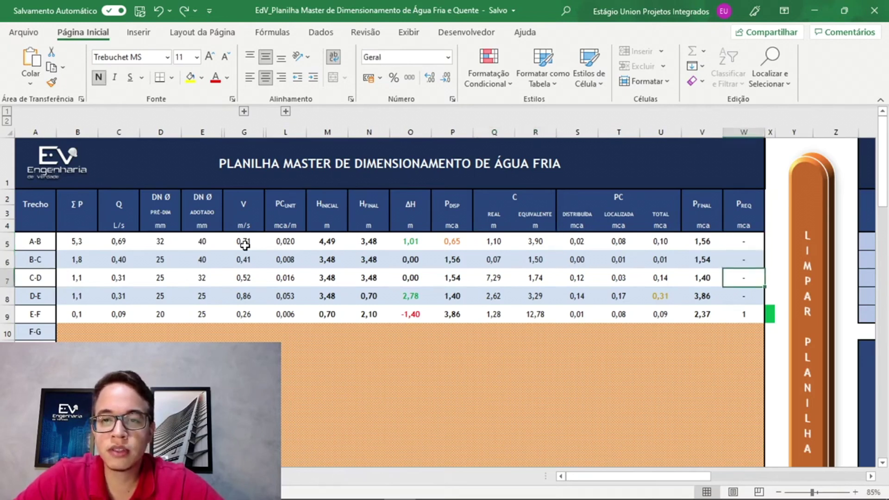
{"action": "key", "text": "Down"}
{"action": "key", "text": "Down"}
{"action": "key", "text": "Left"}
{"action": "key", "text": "Left"}
{"action": "key", "text": "Left"}
{"action": "key", "text": "Left"}
{"action": "key", "text": "Left"}
{"action": "key", "text": "Left"}
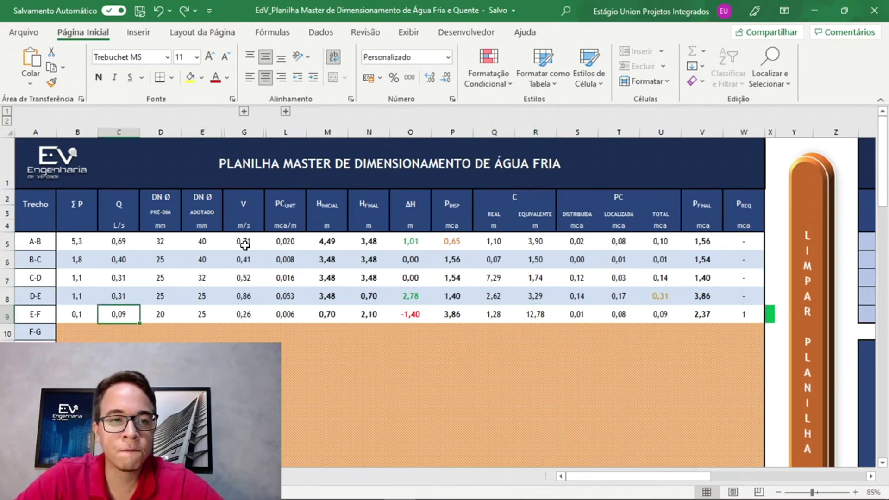
{"action": "key", "text": "Left"}
{"action": "key", "text": "Up"}
{"action": "key", "text": "Up"}
{"action": "key", "text": "Down"}
{"action": "key", "text": "Down"}
{"action": "key", "text": "Right"}
{"action": "key", "text": "Right"}
{"action": "key", "text": "Right"}
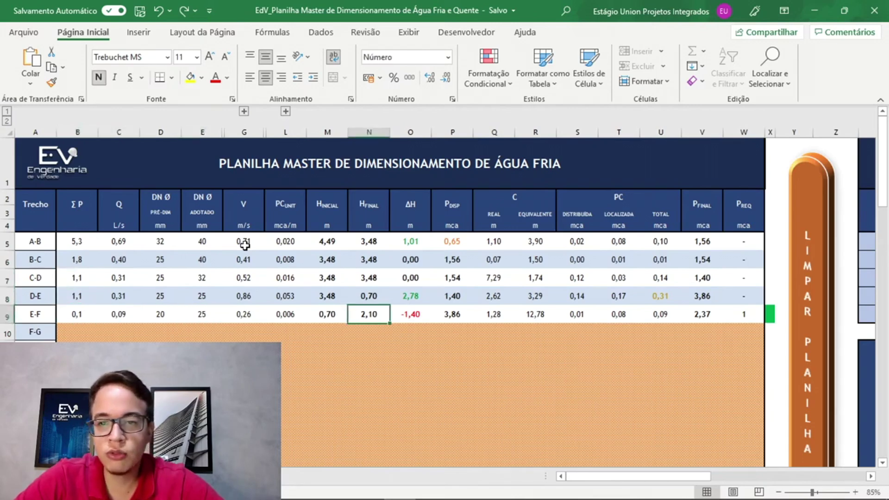
{"action": "key", "text": "Right"}
{"action": "key", "text": "Right"}
{"action": "key", "text": "Right"}
{"action": "key", "text": "Right"}
{"action": "key", "text": "Right"}
{"action": "key", "text": "Right"}
{"action": "key", "text": "Right"}
{"action": "key", "text": "Right"}
{"action": "key", "text": "Right"}
{"action": "key", "text": "Right"}
{"action": "key", "text": "Right"}
{"action": "key", "text": "Right"}
{"action": "key", "text": "Right"}
{"action": "key", "text": "Left"}
{"action": "key", "text": "Left"}
{"action": "key", "text": "Left"}
{"action": "key", "text": "Left"}
{"action": "key", "text": "Left"}
{"action": "key", "text": "Left"}
{"action": "key", "text": "Left"}
{"action": "key", "text": "Left"}
{"action": "key", "text": "Left"}
{"action": "key", "text": "Left"}
{"action": "key", "text": "Left"}
{"action": "key", "text": "Left"}
{"action": "key", "text": "Left"}
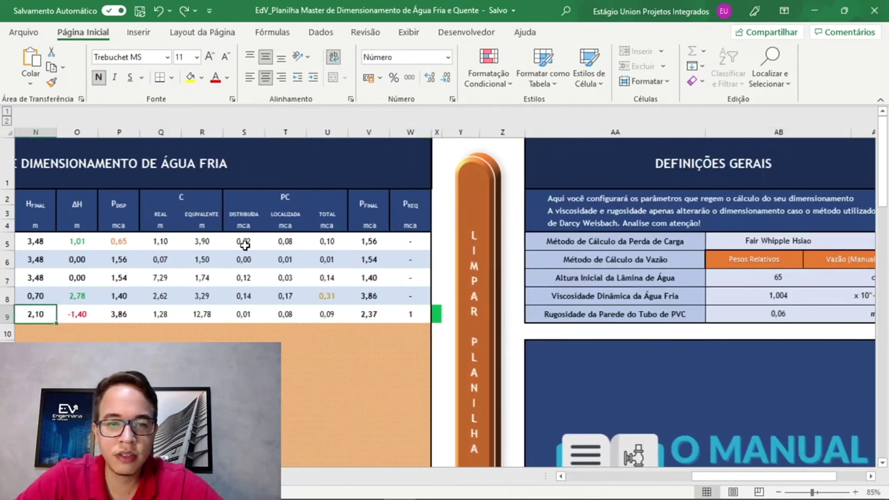
{"action": "key", "text": "Left"}
{"action": "key", "text": "Left"}
{"action": "key", "text": "Left"}
{"action": "key", "text": "Left"}
Set the required pressure of stretch E-F to 2,37 mca
{"action": "key", "text": "Right"}
{"action": "key", "text": "Right"}
{"action": "key", "text": "Right"}
{"action": "key", "text": "Right"}
{"action": "key", "text": "Right"}
{"action": "key", "text": "Right"}
{"action": "key", "text": "Right"}
{"action": "key", "text": "Right"}
{"action": "key", "text": "Right"}
{"action": "key", "text": "Right"}
{"action": "key", "text": "Right"}
{"action": "key", "text": "Right"}
{"action": "key", "text": "Right"}
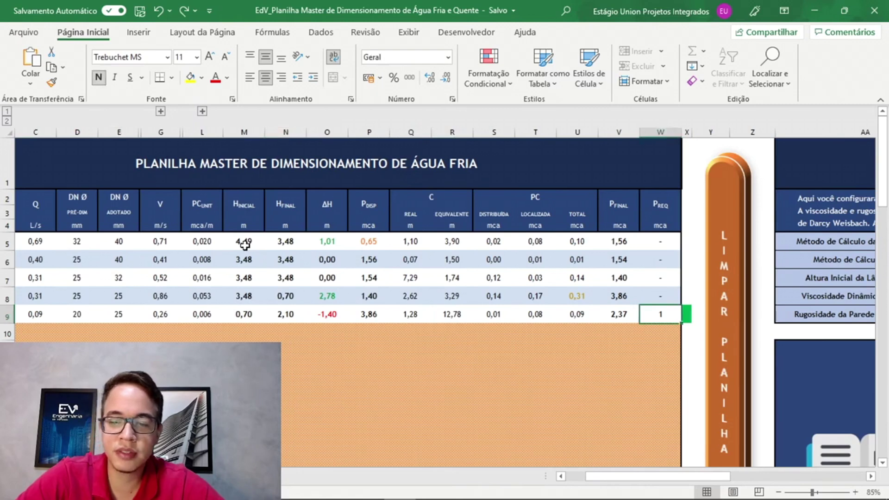
{"action": "type", "text": "2"}
{"action": "key", "text": "Return"}
{"action": "key", "text": "Up"}
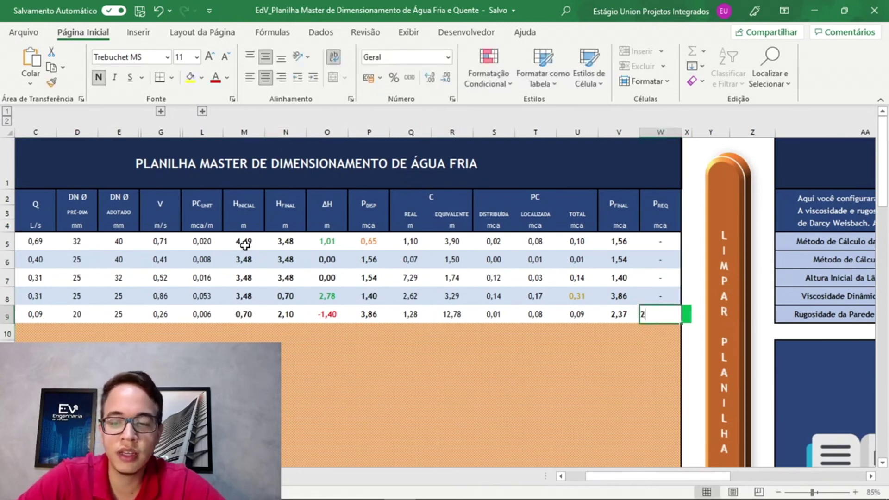
{"action": "type", "text": ",37"}
{"action": "key", "text": "Return"}
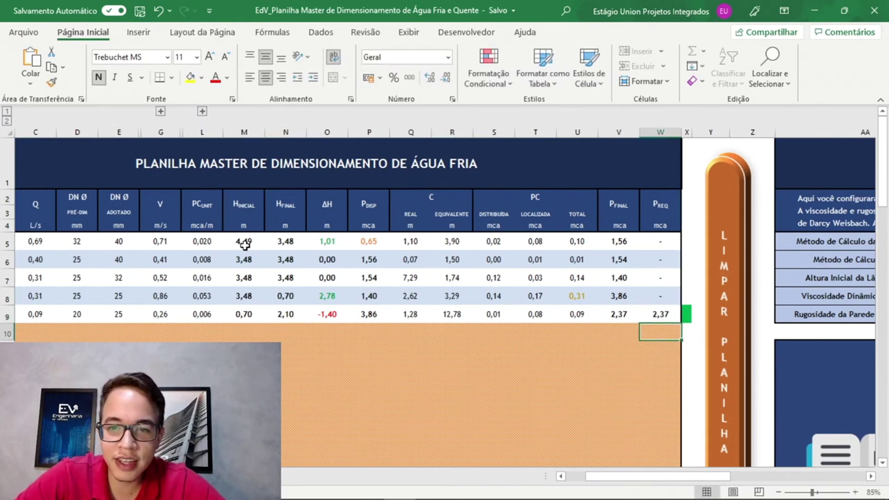
Set the required pressure of stretch E-F to 2,38 mca
{"action": "key", "text": "Up"}
{"action": "key", "text": "F2"}
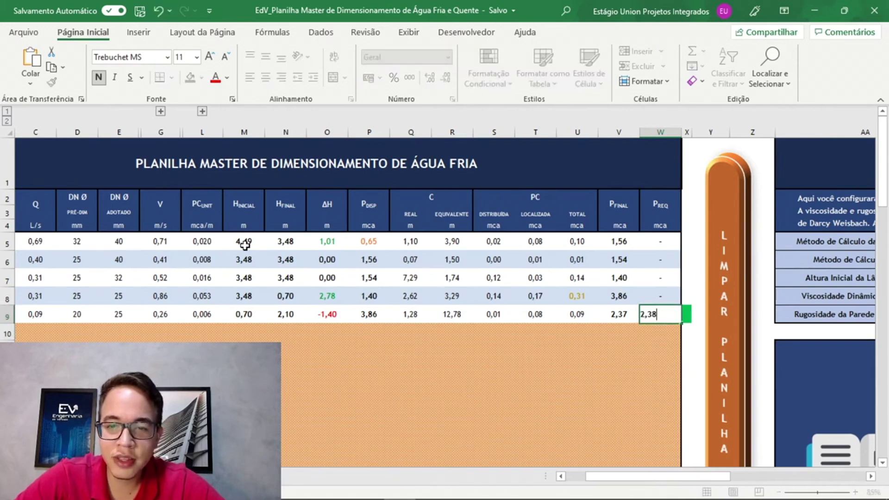
{"action": "type", "text": "8"}
{"action": "key", "text": "Return"}
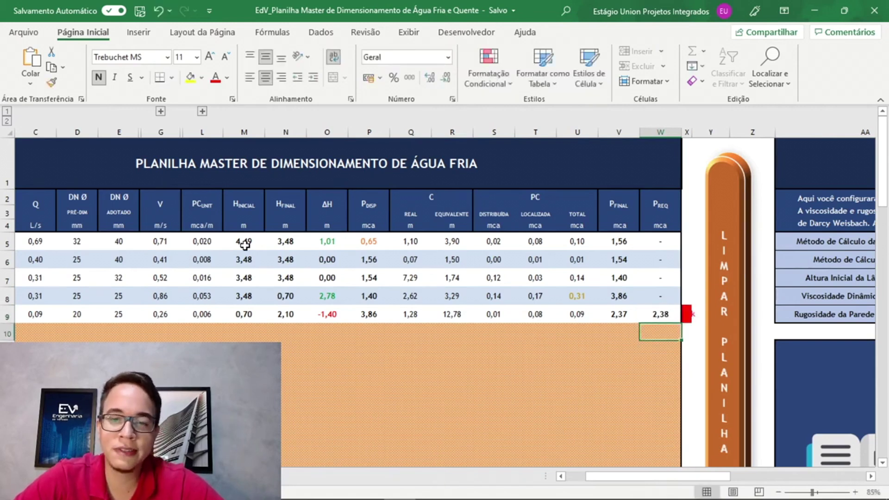
Set the required pressure of stretch E-F to 1 mca
{"action": "key", "text": "Up"}
{"action": "type", "text": "1"}
{"action": "key", "text": "Return"}
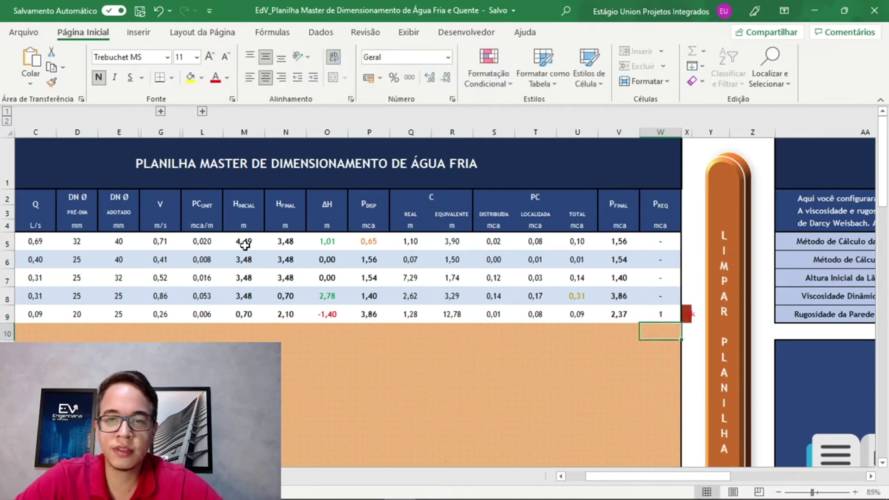
Clear all stretch data from the cold-water sizing sheet with its Limpar Planilha macro and confirm the clearing
{"action": "scroll", "coordinate": [397, 288], "scroll_direction": "left", "scroll_amount": 2}
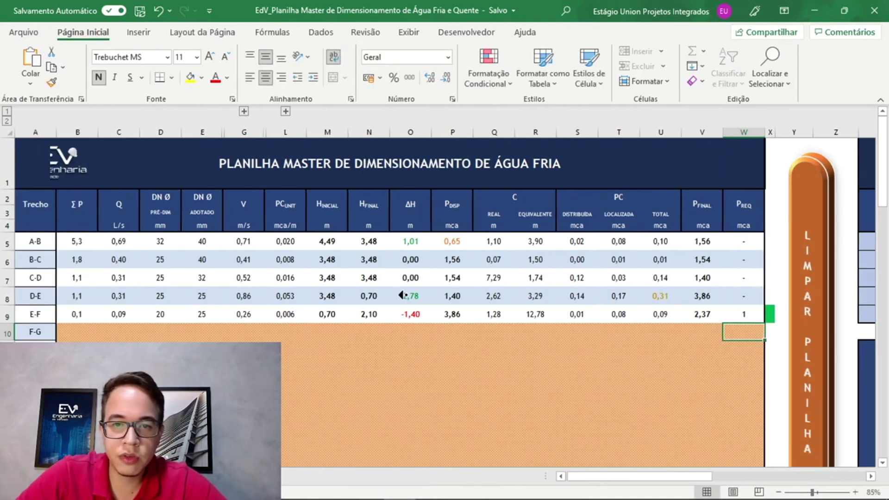
{"action": "scroll", "coordinate": [399, 292], "scroll_direction": "down", "scroll_amount": 2, "text": "ctrl"}
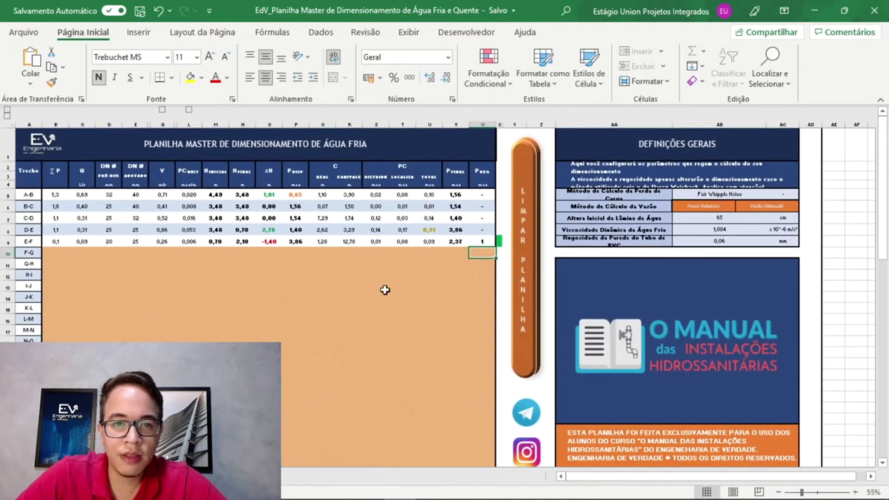
{"action": "scroll", "coordinate": [467, 241], "scroll_direction": "up", "scroll_amount": 1, "text": "ctrl"}
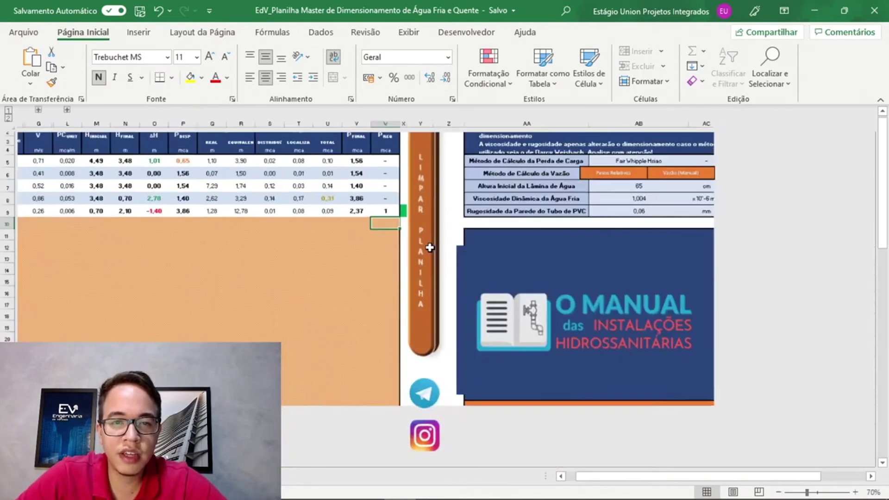
{"action": "scroll", "coordinate": [343, 302], "scroll_direction": "left", "scroll_amount": 3}
{"action": "scroll", "coordinate": [361, 332], "scroll_direction": "up", "scroll_amount": 1}
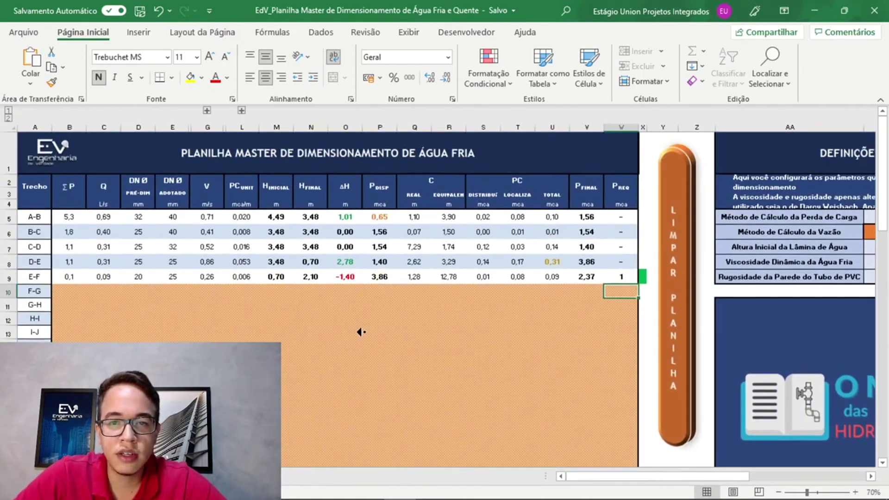
{"action": "left_click", "coordinate": [663, 281]}
{"action": "key", "text": "Return"}
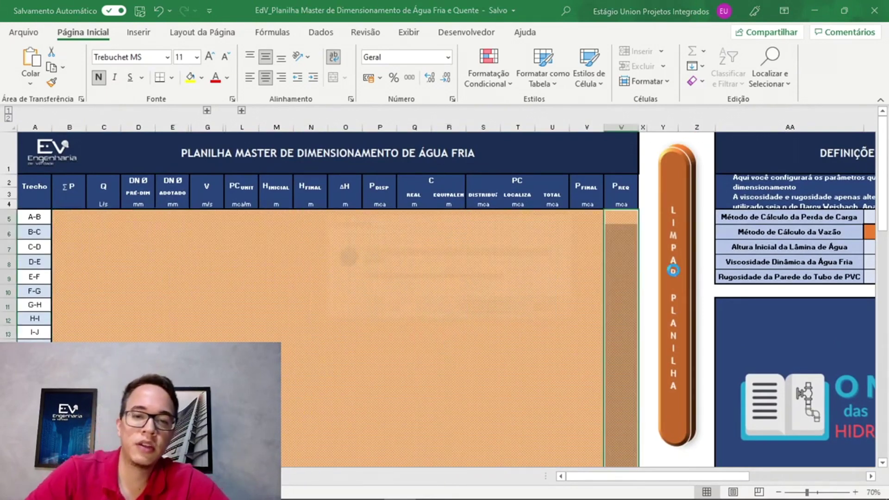
{"action": "key", "text": "Return"}
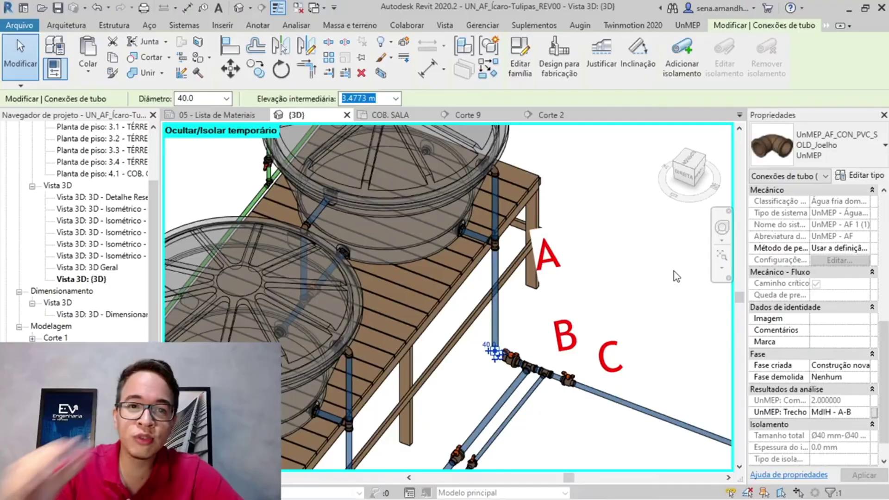
In Revit, examine the analysis results and the stretch parameter of the tee fitting near point A
{"action": "scroll", "coordinate": [496, 280], "scroll_direction": "up", "scroll_amount": 3}
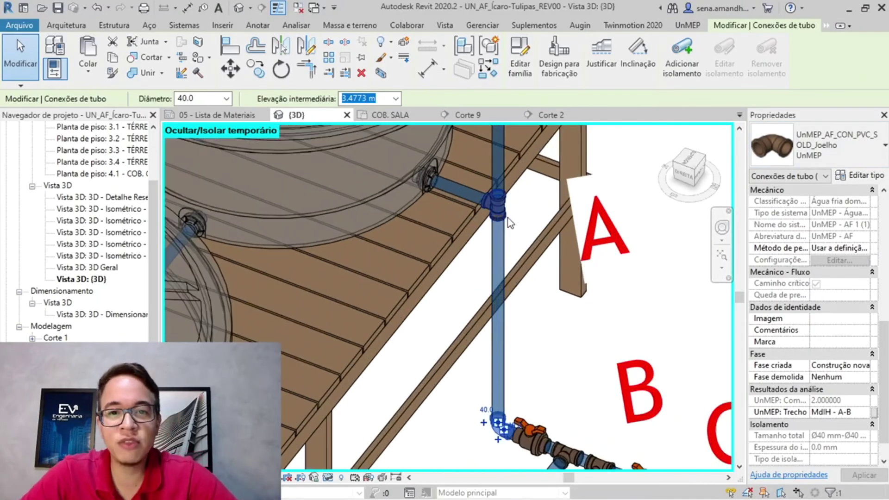
{"action": "scroll", "coordinate": [508, 218], "scroll_direction": "up", "scroll_amount": 3}
{"action": "left_click", "coordinate": [493, 199]}
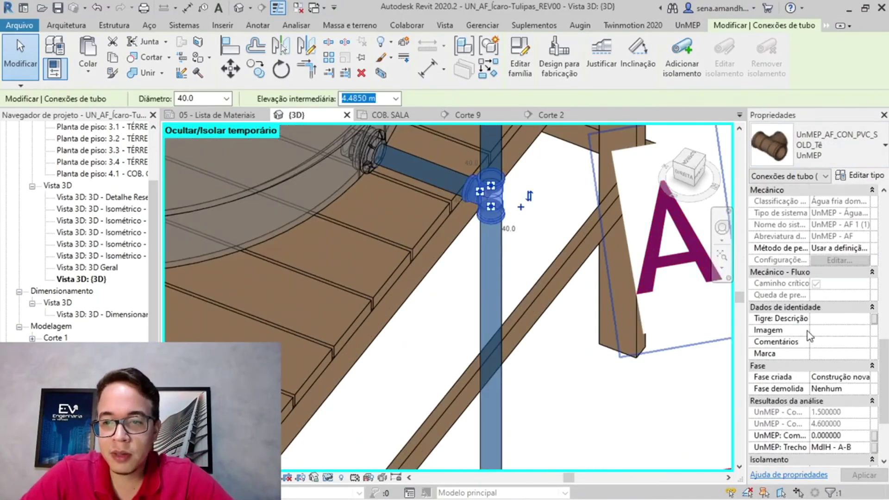
{"action": "scroll", "coordinate": [808, 331], "scroll_direction": "down", "scroll_amount": 3}
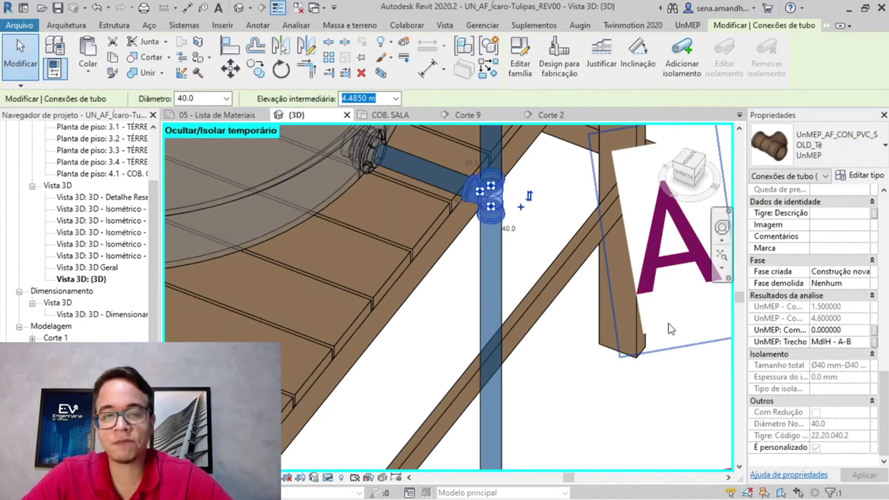
{"action": "key", "text": "Escape"}
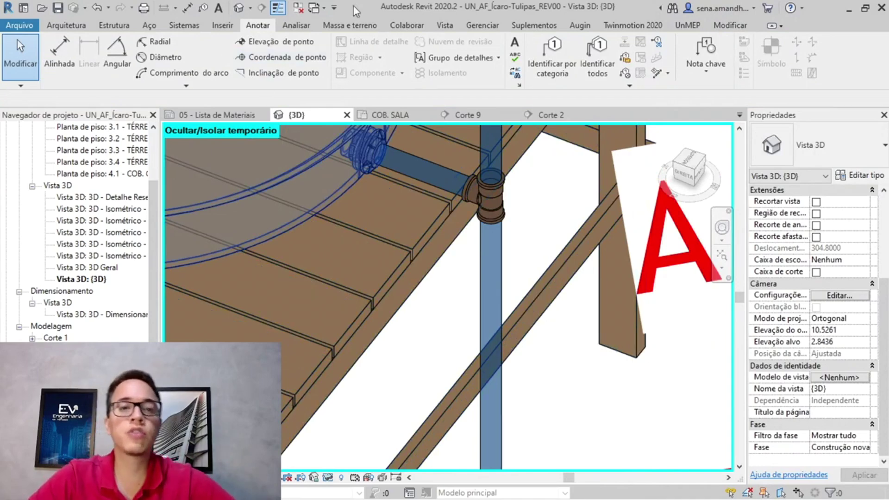
Start a new project parameter and name it "aula EdV - O MdIH"
{"action": "left_click", "coordinate": [467, 29]}
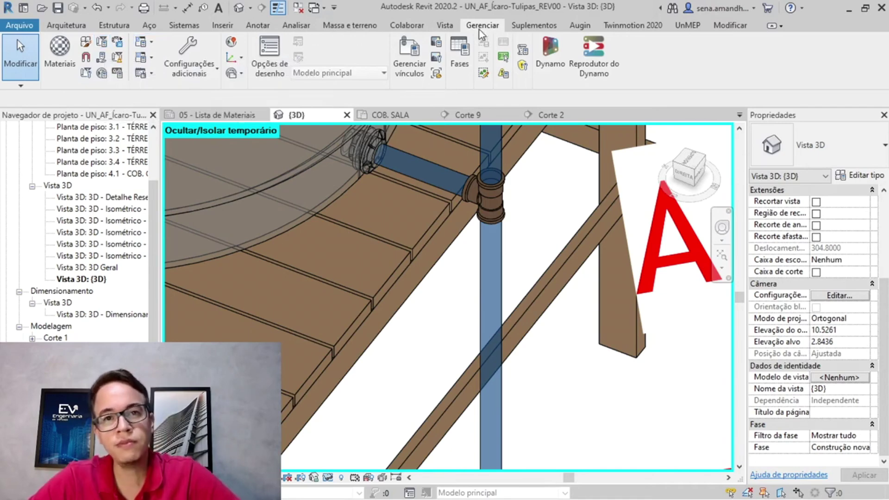
{"action": "left_click", "coordinate": [102, 46]}
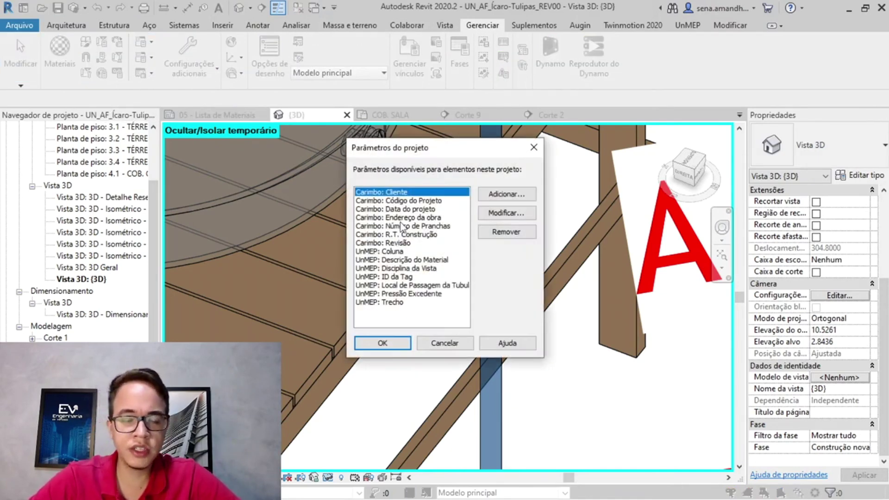
{"action": "left_click", "coordinate": [394, 303]}
{"action": "left_click", "coordinate": [406, 191]}
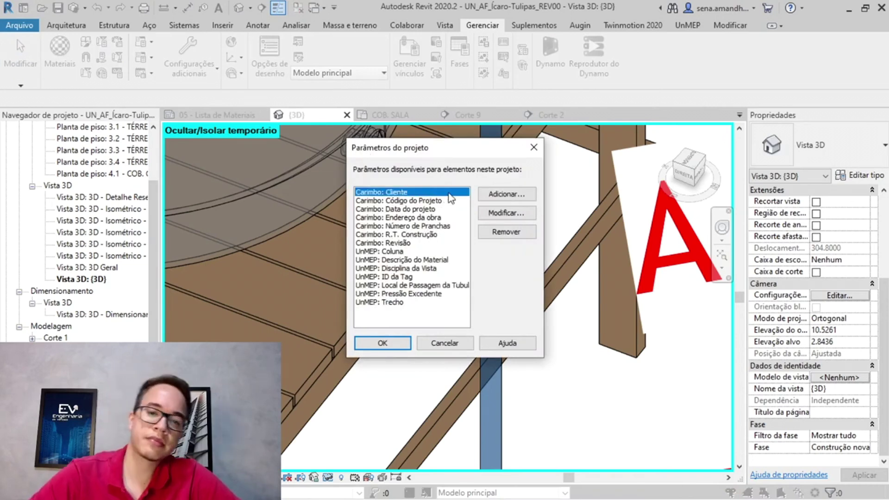
{"action": "left_click", "coordinate": [509, 197]}
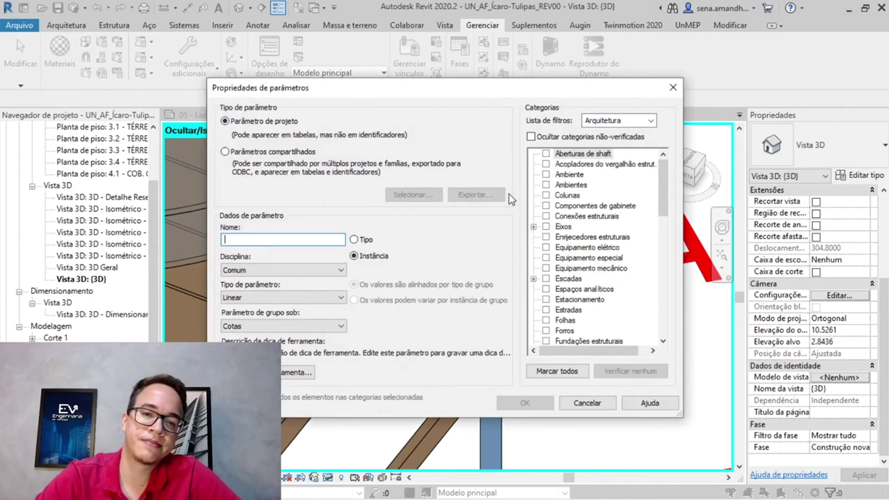
{"action": "key", "text": "Caps_Lock"}
{"action": "type", "text": "aula"}
{"action": "key", "text": "Caps_Lock"}
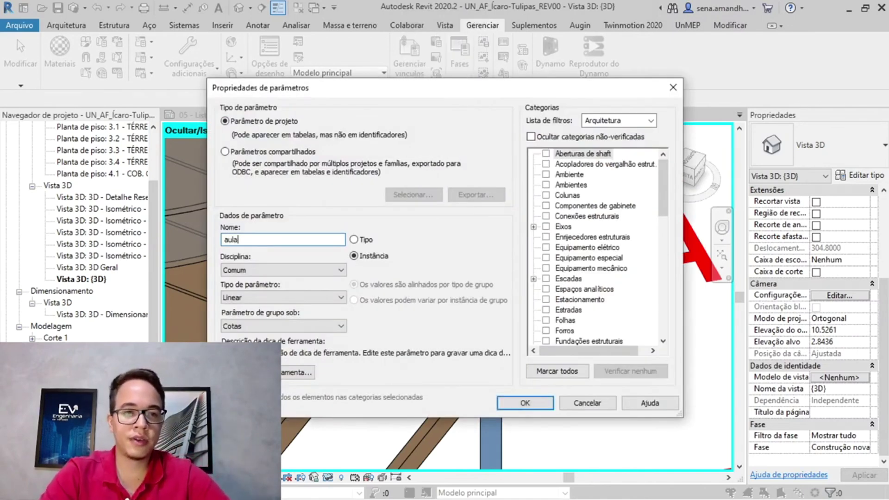
{"action": "type", "text": "E"}
{"action": "key", "text": "Caps_Lock"}
{"action": "type", "text": "d"}
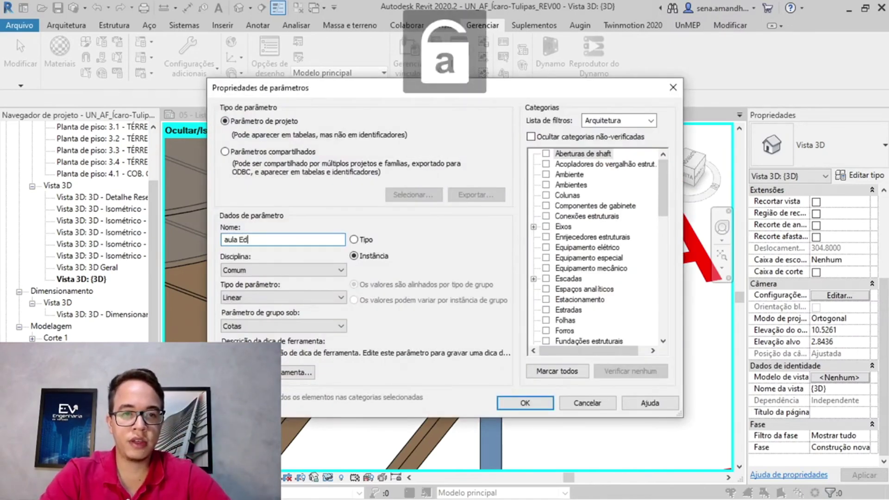
{"action": "key", "text": "Caps_Lock"}
{"action": "type", "text": "V - O"}
{"action": "key", "text": "Caps_Lock"}
{"action": "key", "text": "Caps_Lock"}
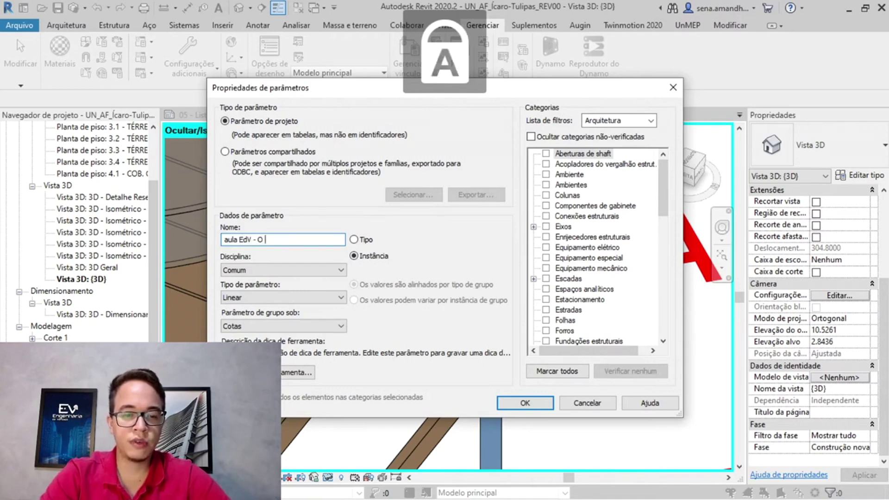
{"action": "type", "text": "M"}
{"action": "key", "text": "Caps_Lock"}
{"action": "type", "text": "i"}
{"action": "key", "text": "Caps_Lock"}
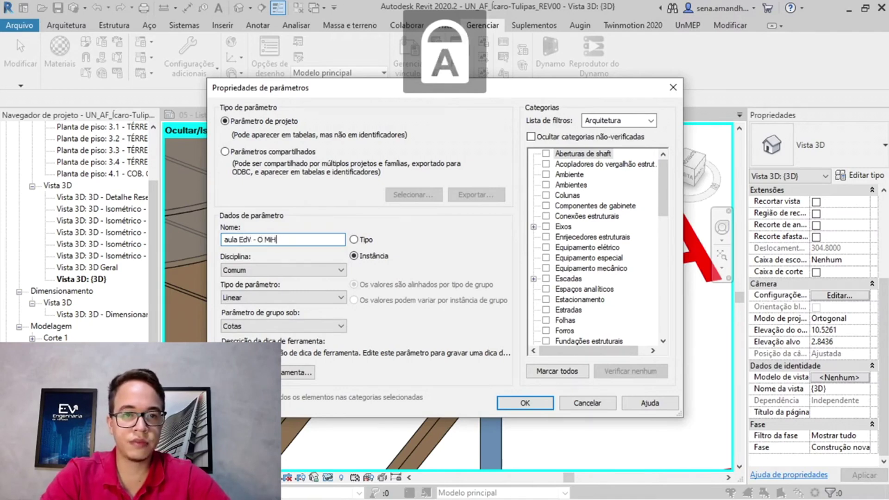
{"action": "key", "text": "Caps_Lock"}
{"action": "type", "text": "d"}
{"action": "key", "text": "Caps_Lock"}
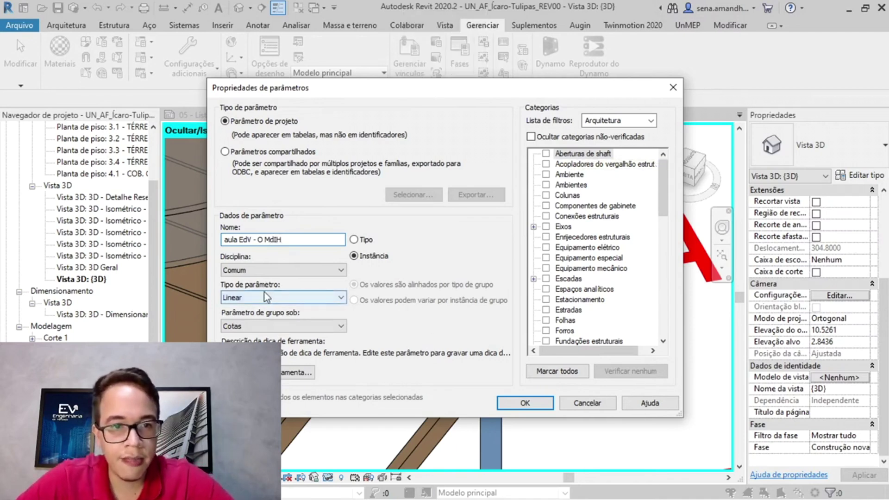
Set the new parameter's data type to Texto
{"action": "left_click", "coordinate": [256, 301]}
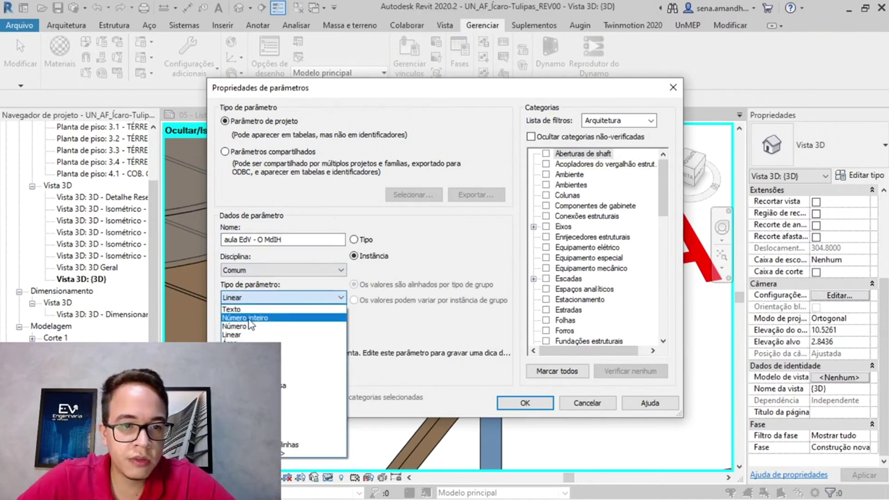
{"action": "left_click", "coordinate": [250, 318]}
{"action": "scroll", "coordinate": [251, 302], "scroll_direction": "up", "scroll_amount": 1}
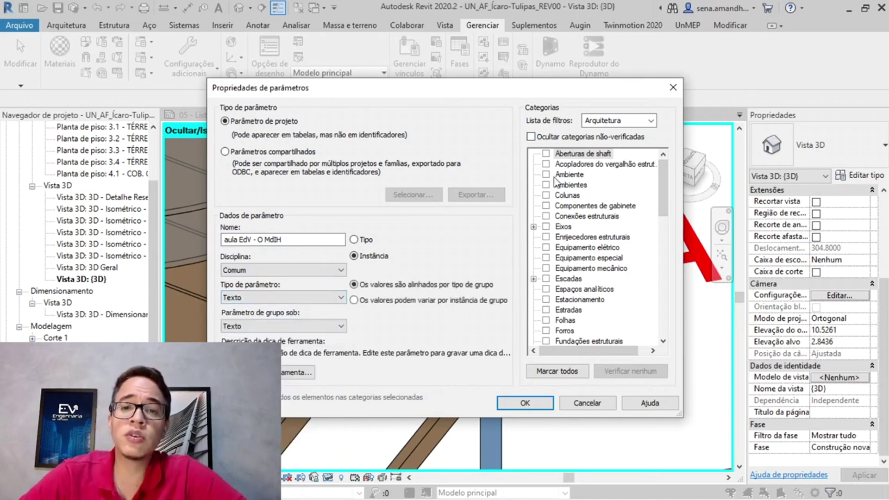
Filter the categories to Tubulação only, assign the parameter to Conexões de tubo, Acessórios do tubo and Tubulação, and create it
{"action": "left_click", "coordinate": [649, 123]}
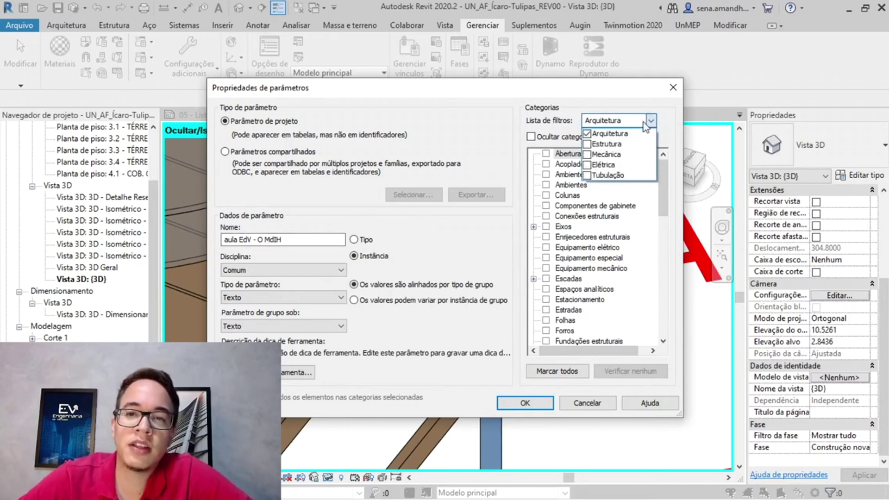
{"action": "left_click", "coordinate": [587, 134]}
{"action": "left_click", "coordinate": [587, 175]}
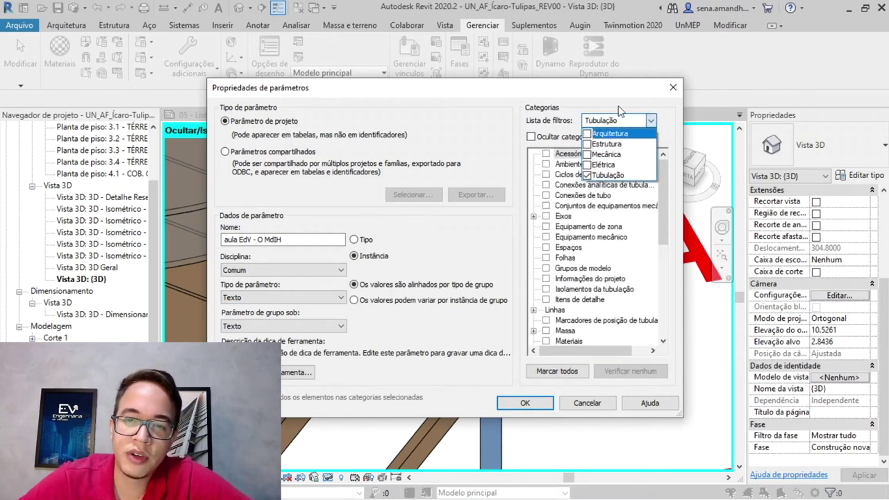
{"action": "left_click", "coordinate": [642, 118]}
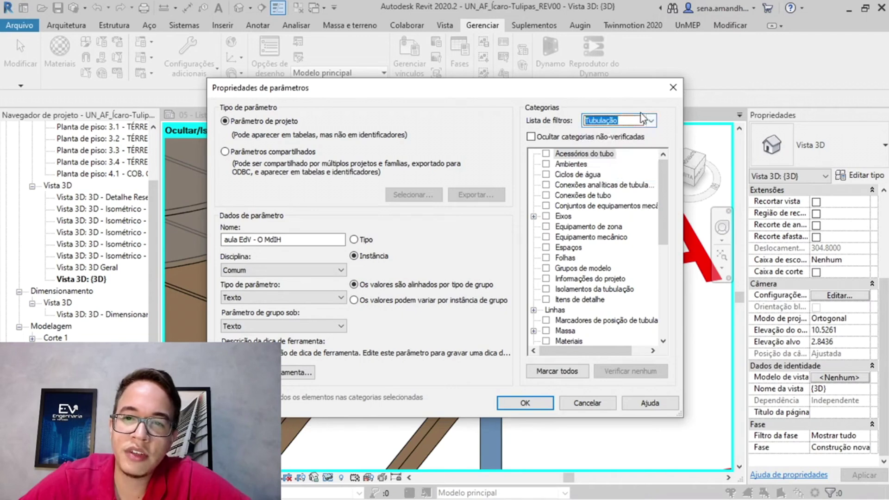
{"action": "left_click", "coordinate": [547, 195]}
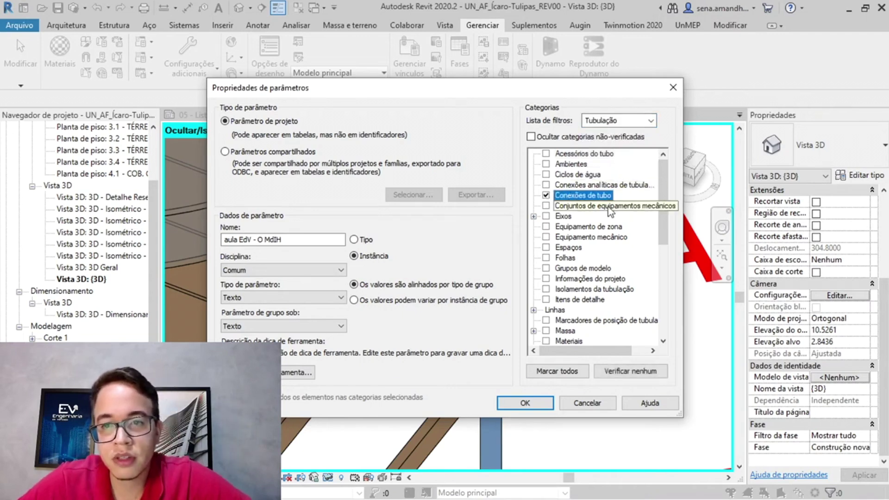
{"action": "left_click", "coordinate": [547, 154]}
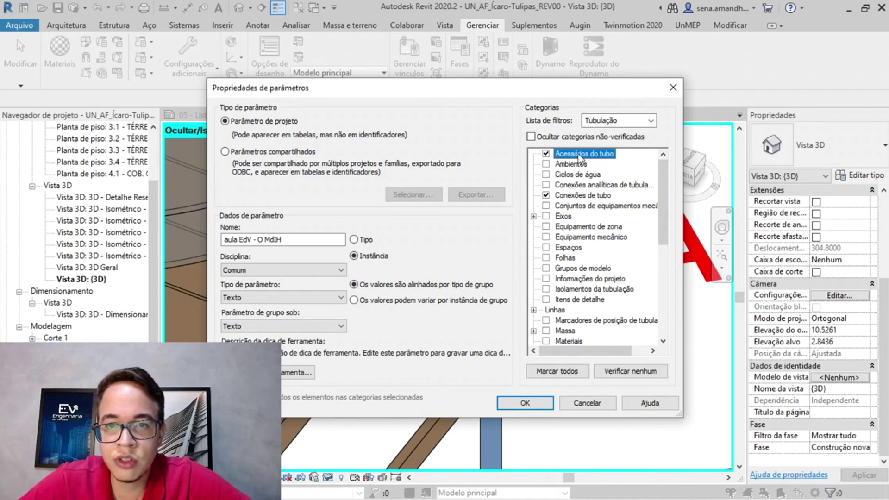
{"action": "scroll", "coordinate": [587, 232], "scroll_direction": "down", "scroll_amount": 5}
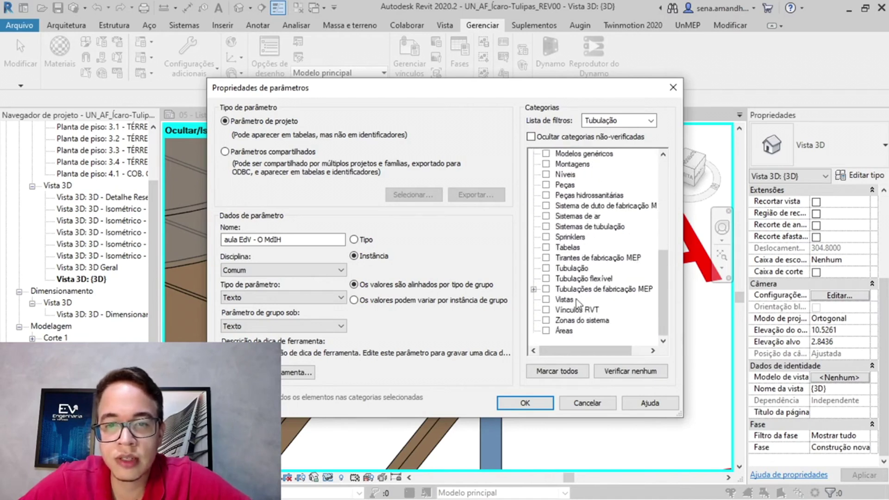
{"action": "left_click", "coordinate": [547, 269]}
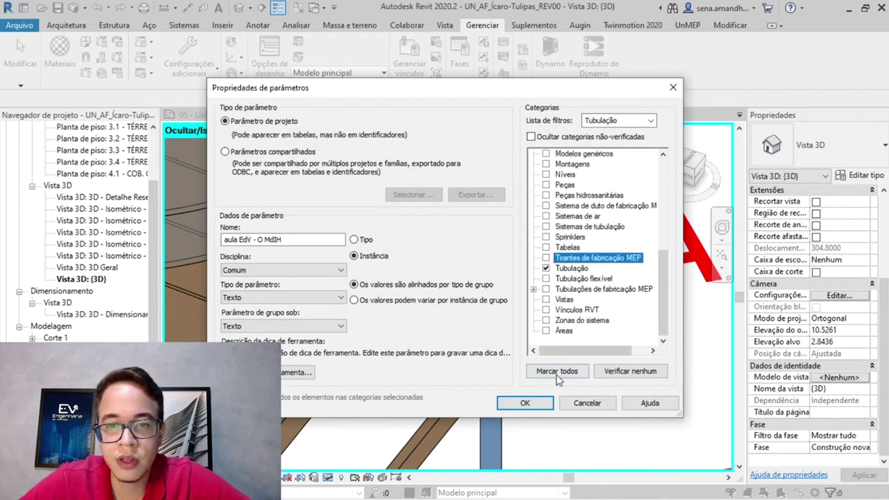
{"action": "left_click", "coordinate": [518, 403]}
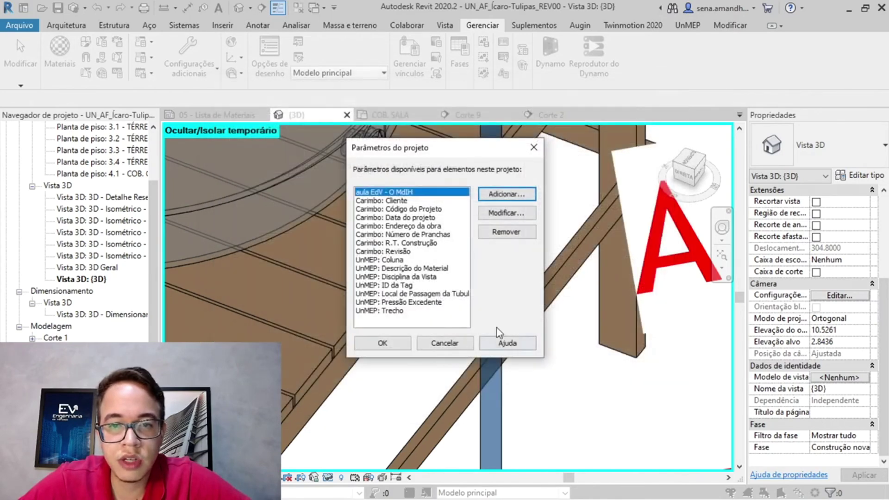
{"action": "left_click", "coordinate": [401, 343]}
Inspect the new "aula EdV - O MdIH" parameter in the properties of the vertical pipe below the tee
{"action": "left_click", "coordinate": [481, 276]}
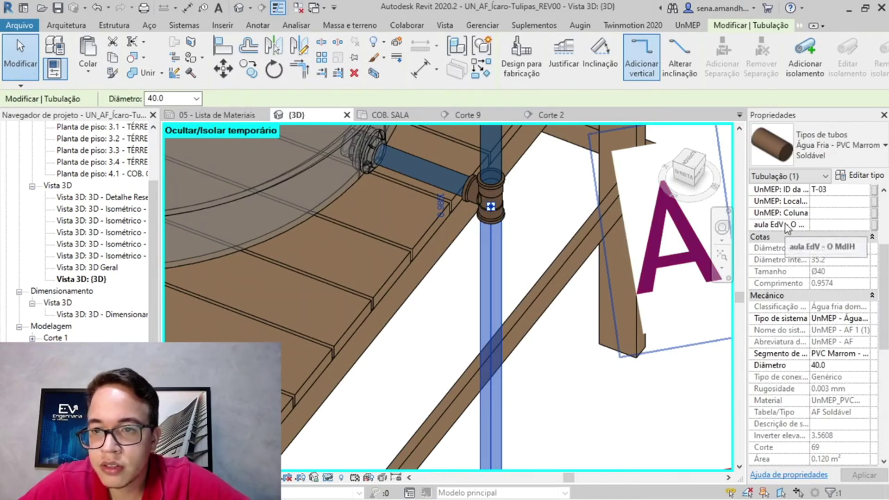
{"action": "scroll", "coordinate": [788, 224], "scroll_direction": "up", "scroll_amount": 3}
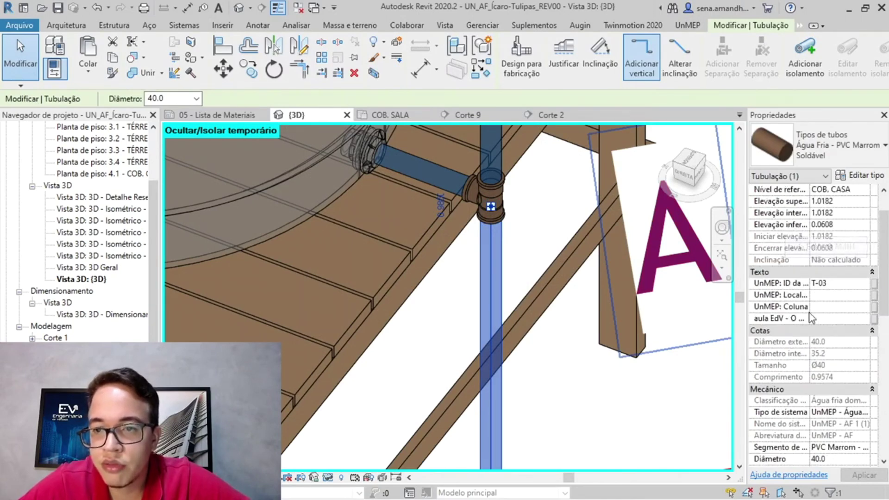
{"action": "left_click", "coordinate": [836, 319]}
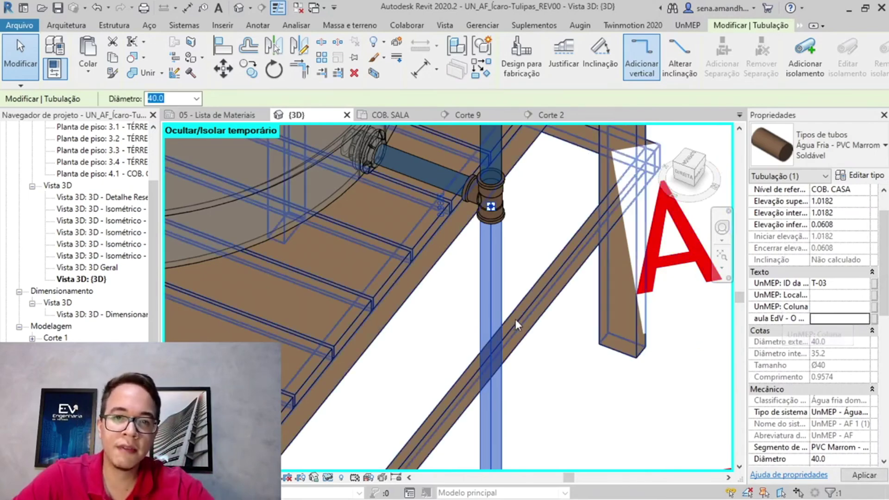
{"action": "left_click", "coordinate": [512, 273]}
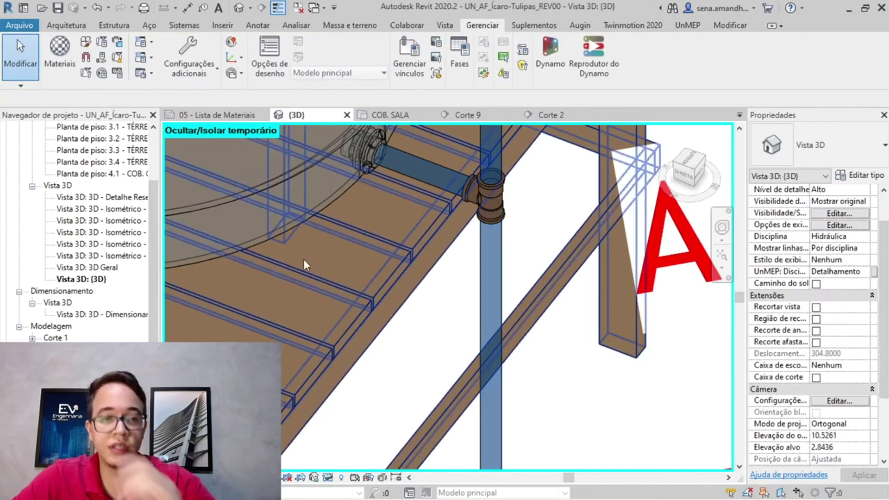
Start a new schedule for the Tubulação category, keeping the category list filtered to Tubulação
{"action": "scroll", "coordinate": [103, 307], "scroll_direction": "down", "scroll_amount": 2}
{"action": "scroll", "coordinate": [103, 307], "scroll_direction": "down", "scroll_amount": 2}
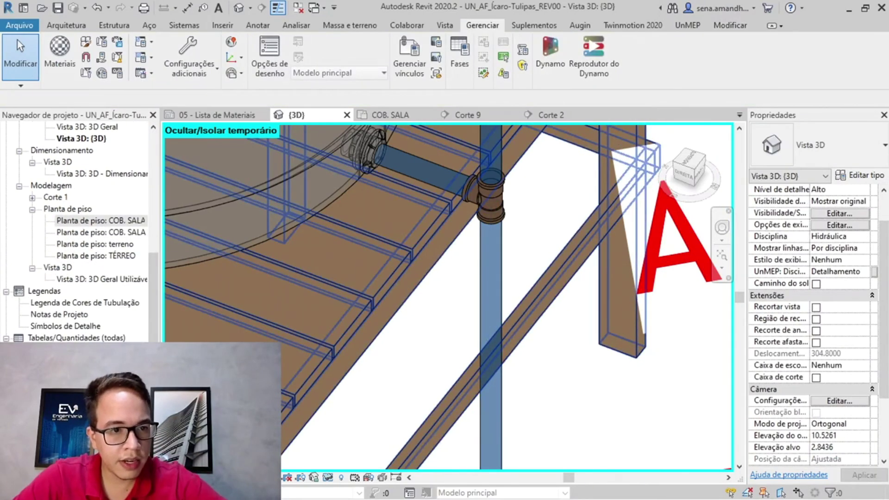
{"action": "scroll", "coordinate": [72, 334], "scroll_direction": "down", "scroll_amount": 1}
{"action": "right_click", "coordinate": [65, 318]}
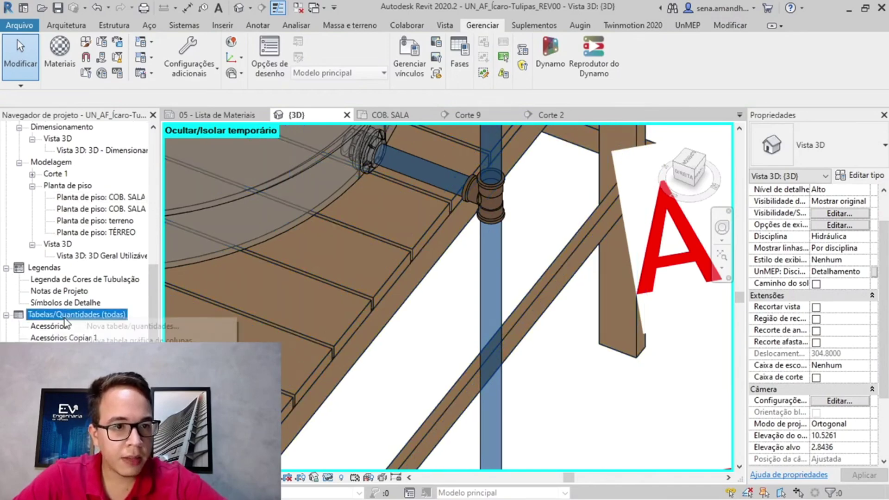
{"action": "left_click", "coordinate": [115, 327]}
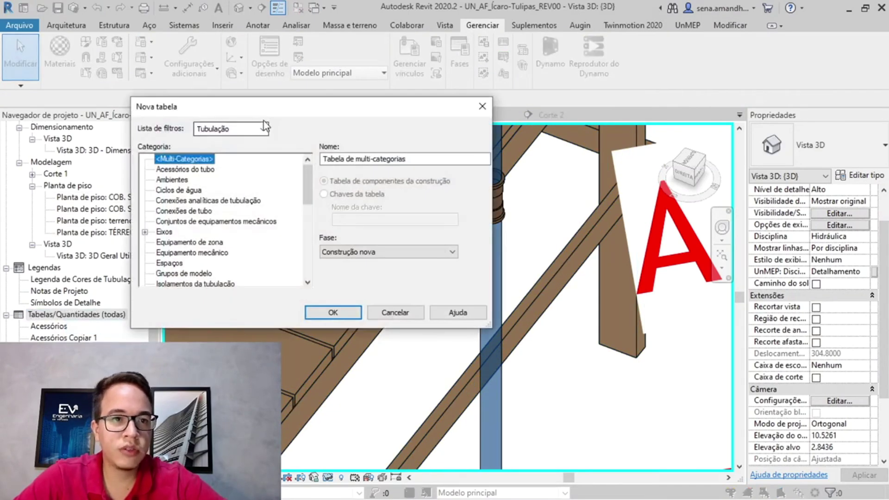
{"action": "left_click", "coordinate": [263, 125]}
{"action": "left_click", "coordinate": [229, 227]}
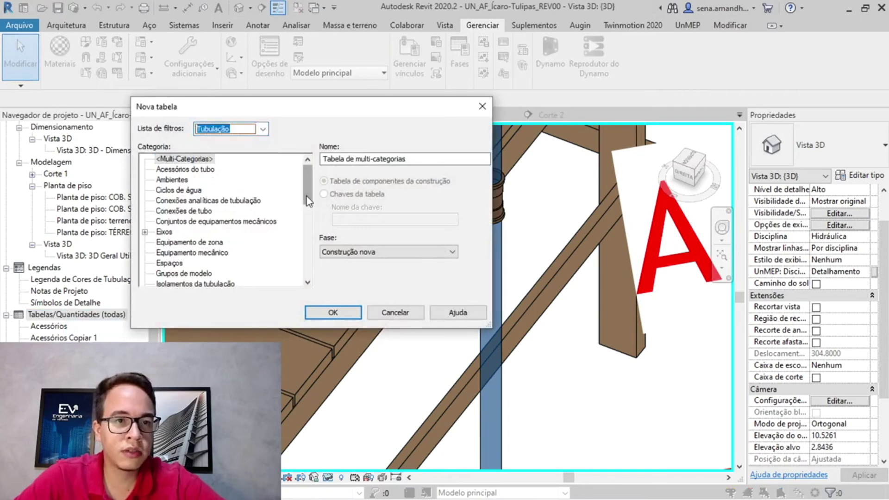
{"action": "left_click_drag", "start_coordinate": [307, 196], "coordinate": [306, 278]}
{"action": "left_click", "coordinate": [169, 222]}
{"action": "left_click", "coordinate": [333, 312]}
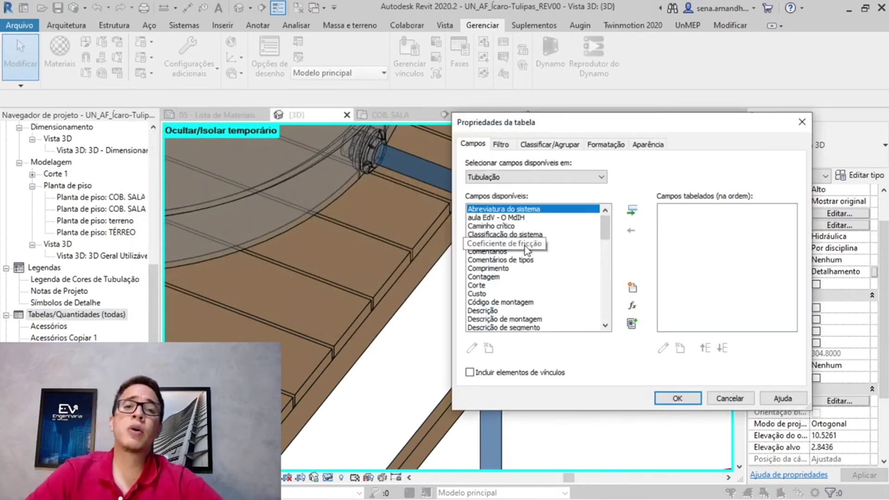
Add the fields UnMEP: Trecho and Comprimento to the pipe schedule
{"action": "scroll", "coordinate": [516, 264], "scroll_direction": "down", "scroll_amount": 15}
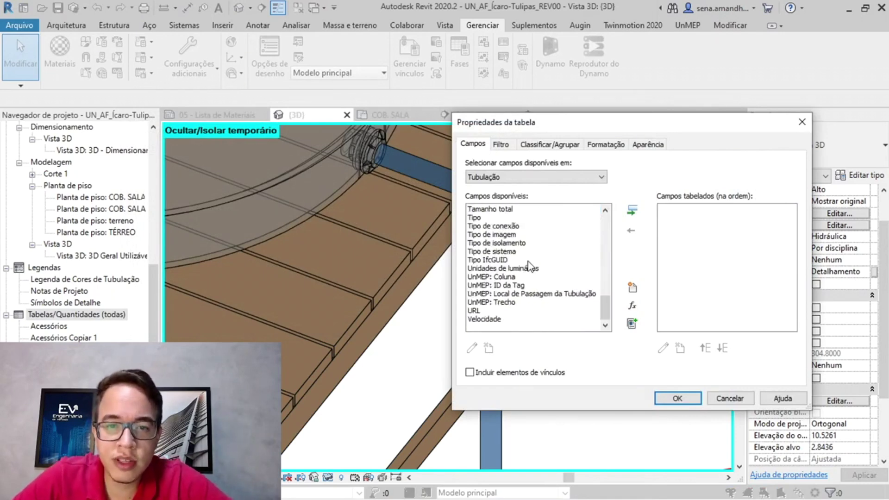
{"action": "double_click", "coordinate": [501, 302]}
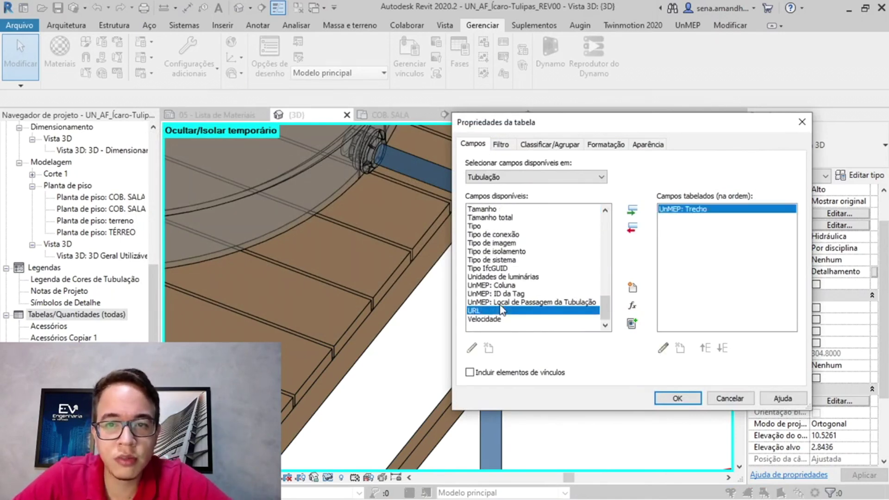
{"action": "scroll", "coordinate": [524, 265], "scroll_direction": "up", "scroll_amount": 5}
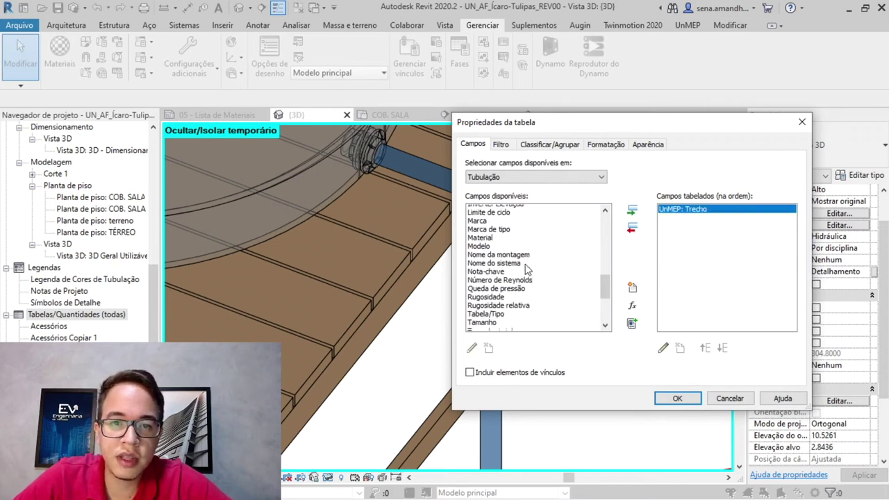
{"action": "scroll", "coordinate": [526, 265], "scroll_direction": "down", "scroll_amount": 3}
{"action": "left_click_drag", "start_coordinate": [601, 310], "coordinate": [603, 225]}
{"action": "left_click", "coordinate": [495, 217]}
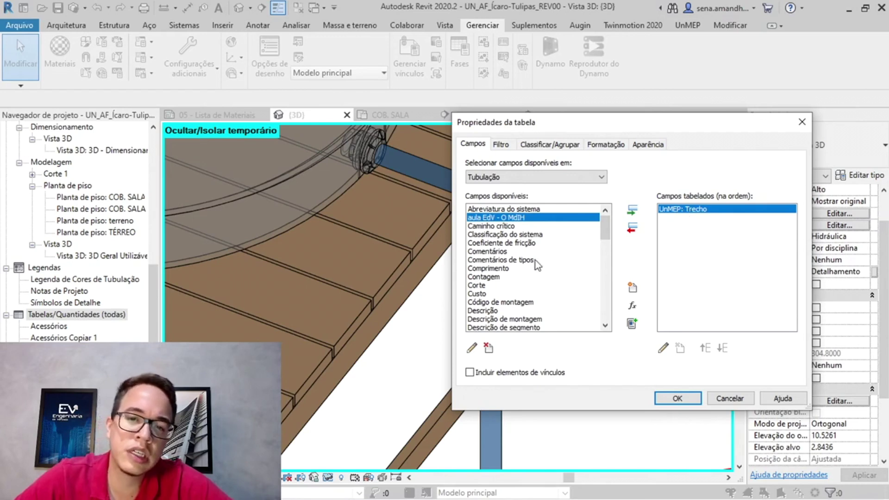
{"action": "left_click", "coordinate": [491, 269]}
{"action": "double_click", "coordinate": [492, 270]}
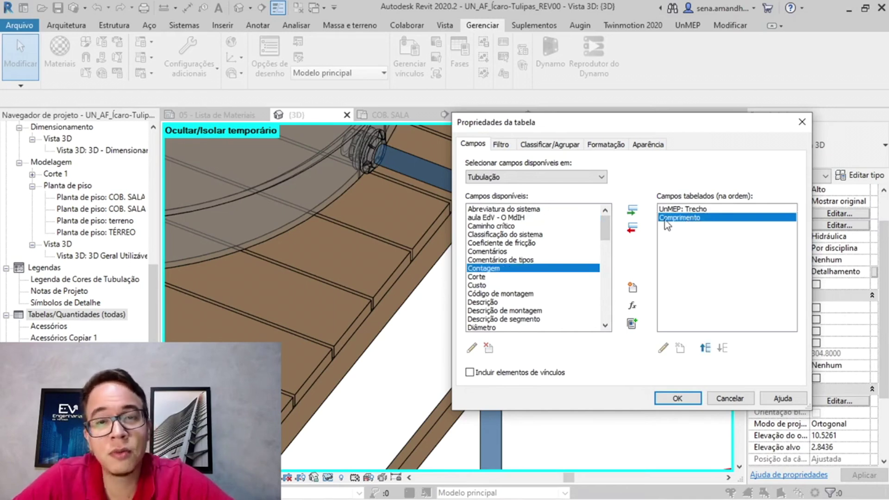
Add the fields Diâmetro and Unidades de luminárias after Comprimento and create the pipe schedule
{"action": "scroll", "coordinate": [525, 254], "scroll_direction": "down", "scroll_amount": 7}
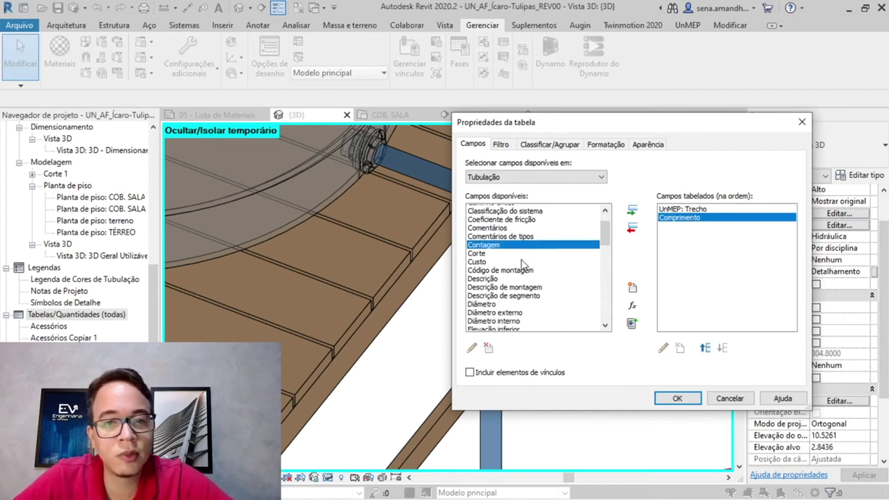
{"action": "scroll", "coordinate": [537, 266], "scroll_direction": "up", "scroll_amount": 6}
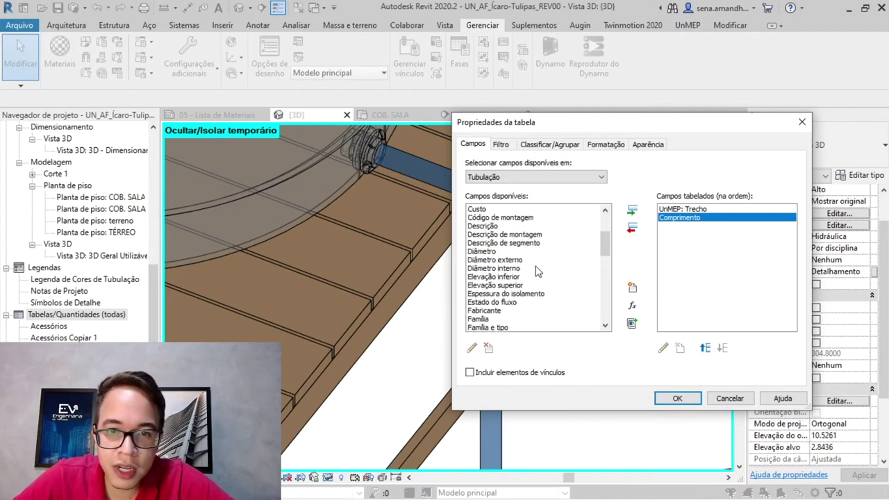
{"action": "scroll", "coordinate": [527, 272], "scroll_direction": "down", "scroll_amount": 1}
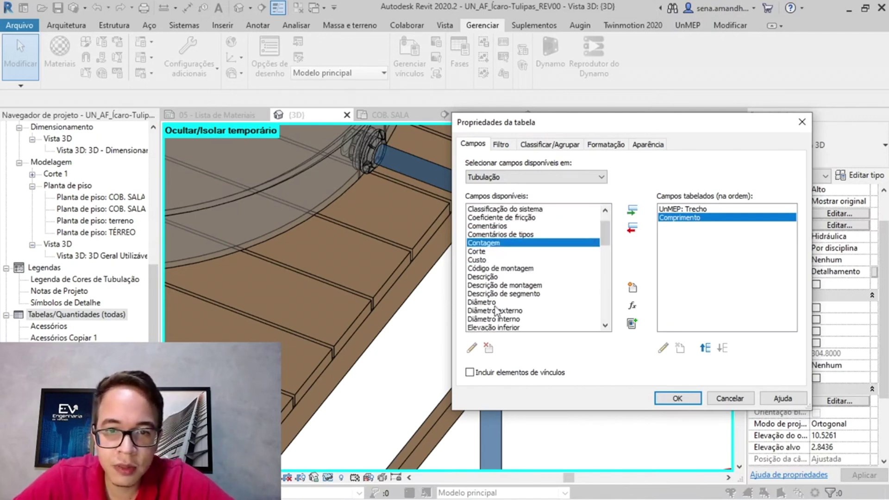
{"action": "left_click", "coordinate": [496, 304]}
{"action": "double_click", "coordinate": [496, 304]}
{"action": "scroll", "coordinate": [545, 249], "scroll_direction": "down", "scroll_amount": 9}
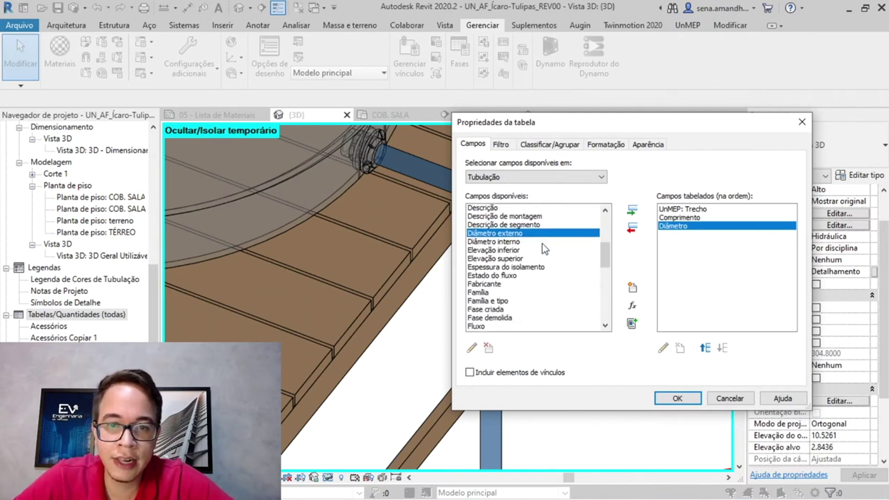
{"action": "scroll", "coordinate": [545, 253], "scroll_direction": "down", "scroll_amount": 4}
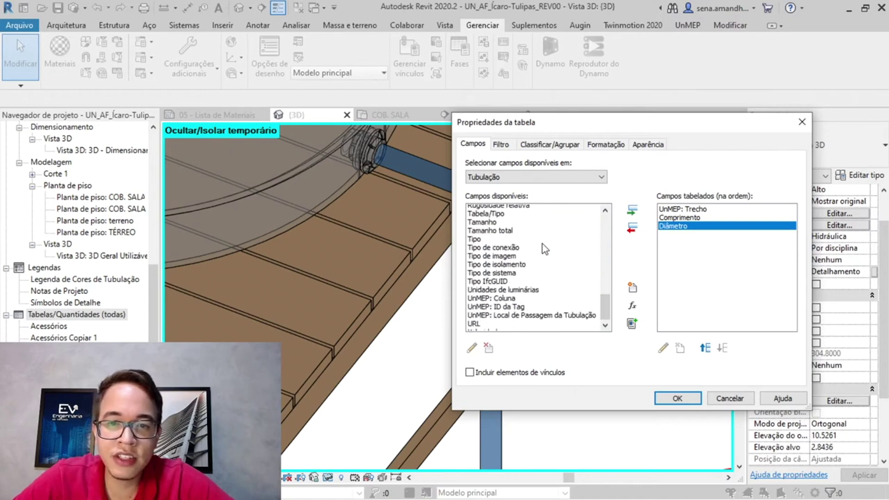
{"action": "left_click", "coordinate": [512, 279]}
{"action": "double_click", "coordinate": [513, 278]}
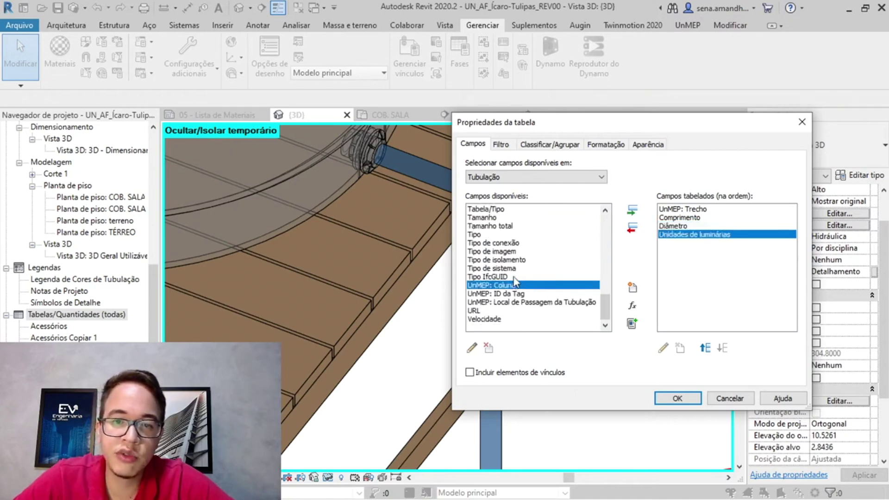
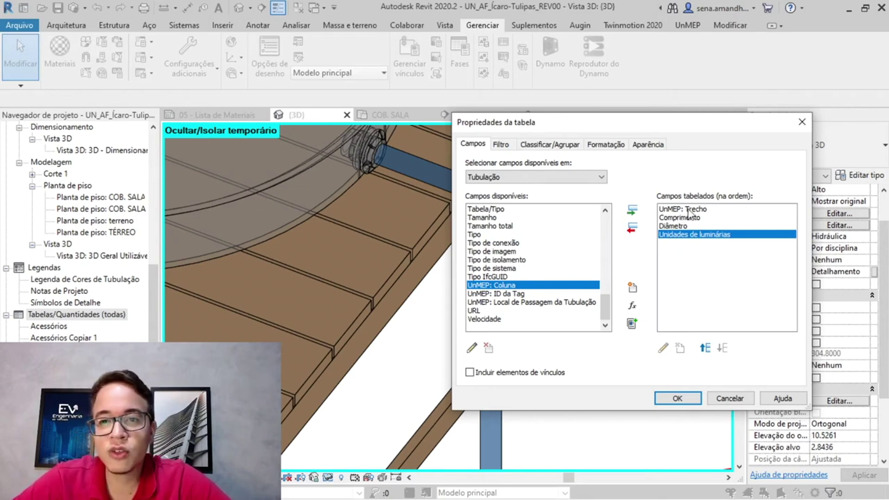
{"action": "key", "text": "Return"}
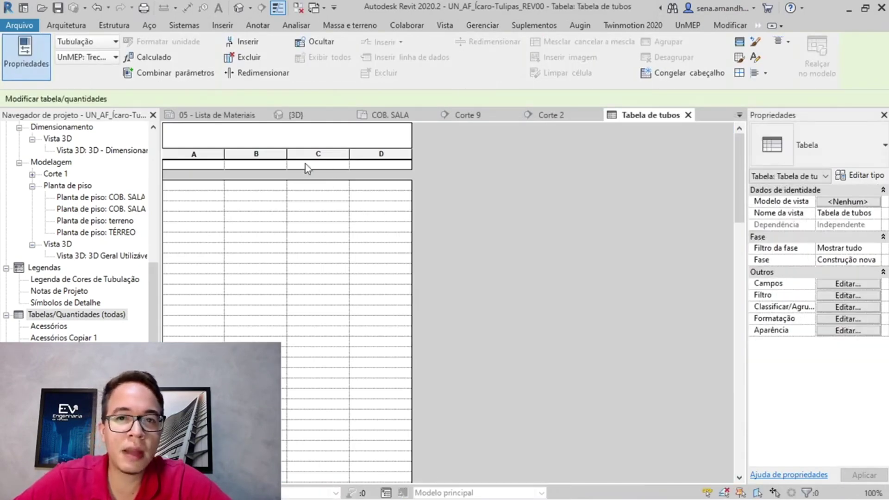
Shade schedule columns A to D with the dark blue RGB 000-000-160
{"action": "left_click", "coordinate": [197, 139]}
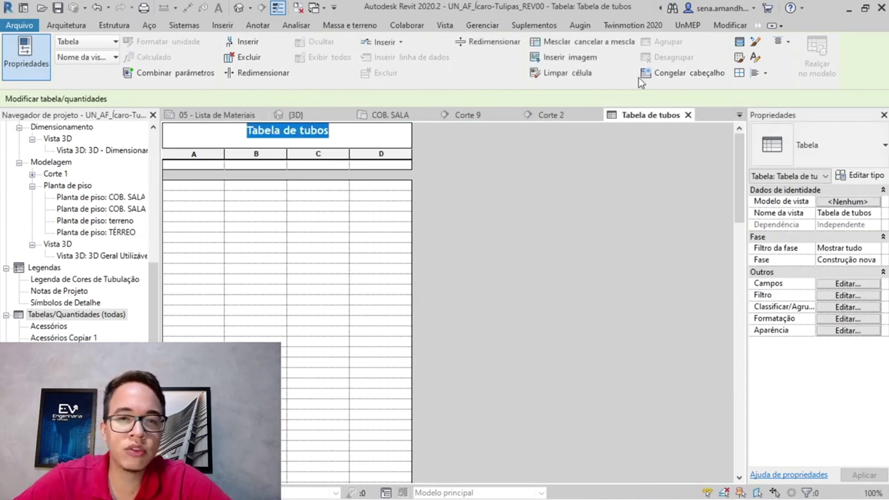
{"action": "left_click_drag", "start_coordinate": [202, 155], "coordinate": [384, 155]}
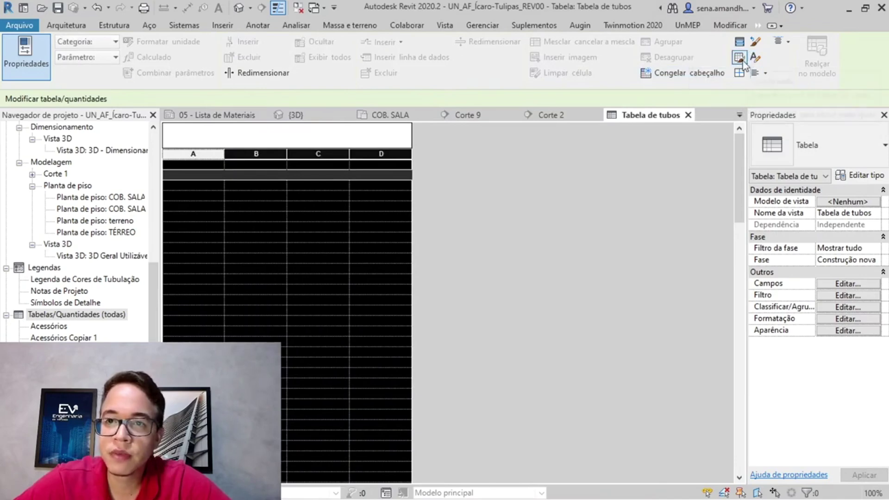
{"action": "left_click", "coordinate": [739, 42]}
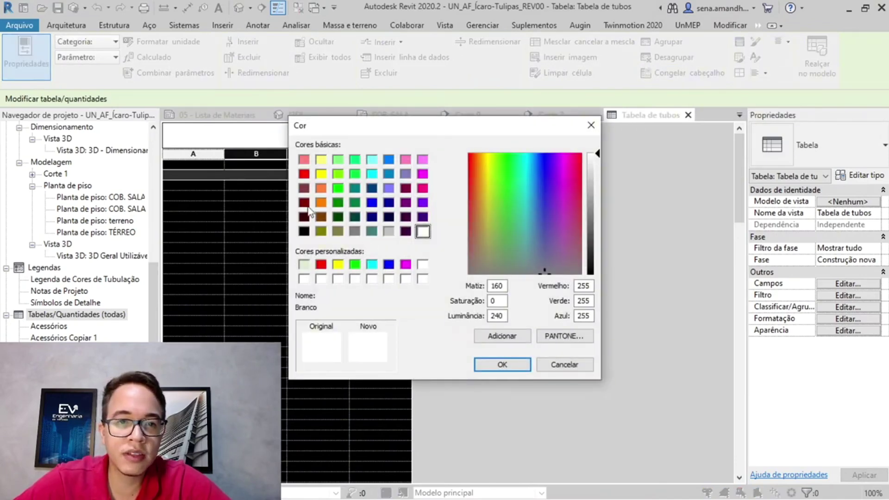
{"action": "left_click", "coordinate": [388, 203]}
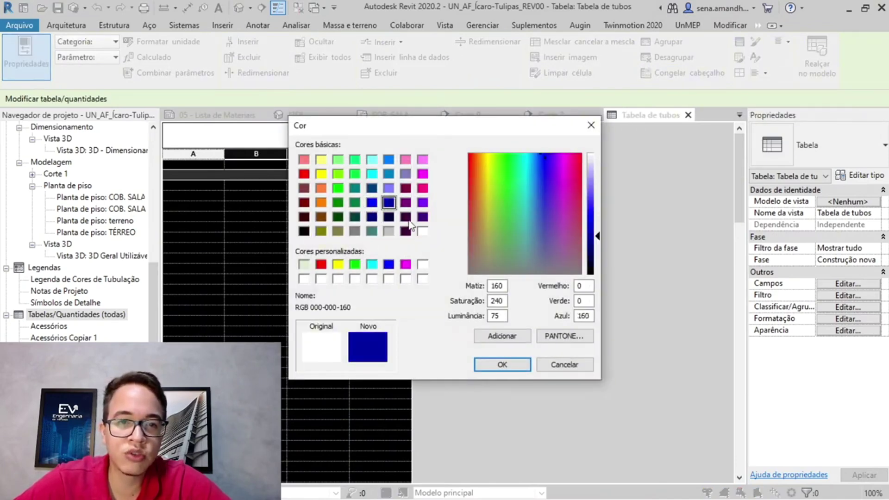
{"action": "left_click", "coordinate": [485, 366]}
{"action": "left_click", "coordinate": [351, 258]}
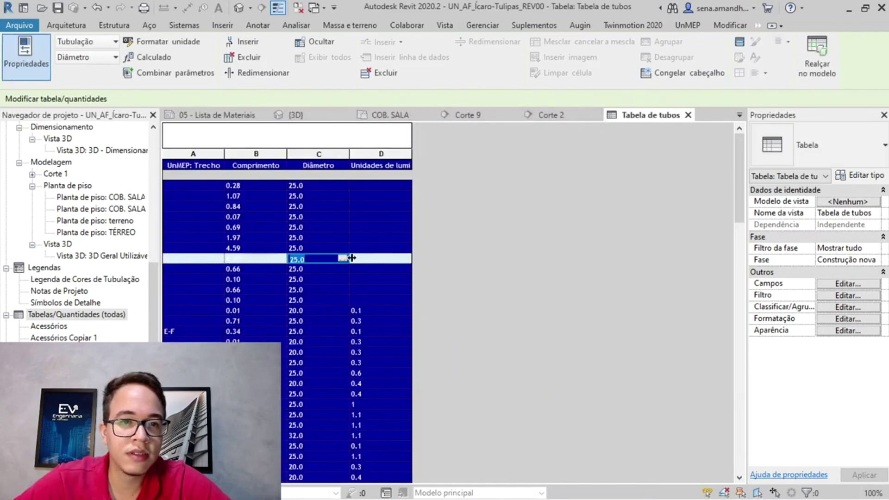
Shade the schedule's title row with the darker navy RGB 000-000-064
{"action": "left_click_drag", "start_coordinate": [199, 133], "coordinate": [419, 139]}
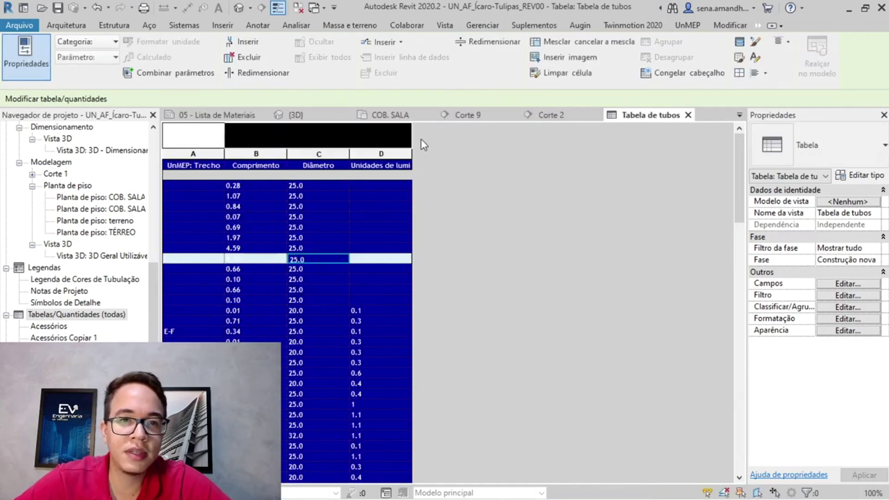
{"action": "left_click", "coordinate": [743, 57]}
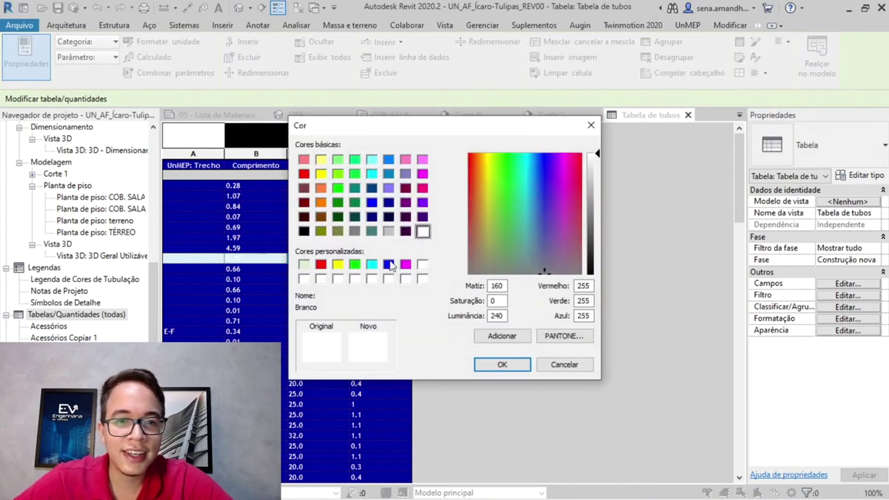
{"action": "left_click", "coordinate": [388, 217]}
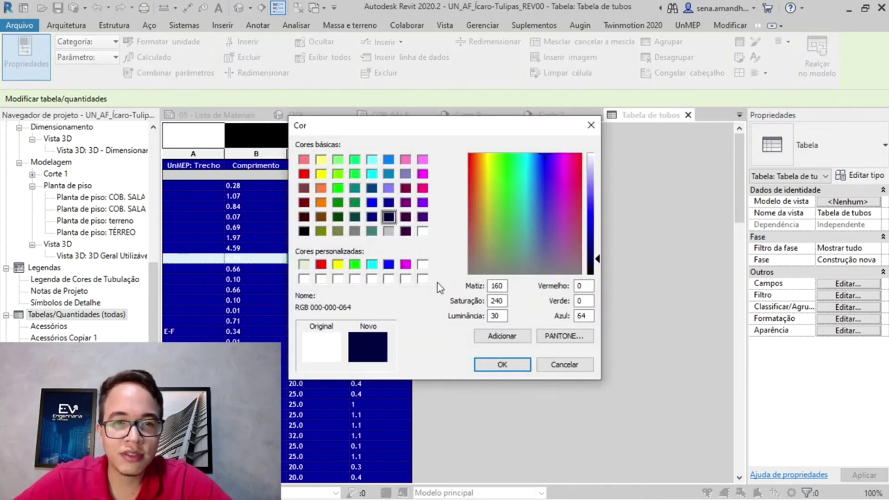
{"action": "left_click", "coordinate": [497, 366]}
{"action": "left_click", "coordinate": [333, 240]}
{"action": "left_click", "coordinate": [379, 300]}
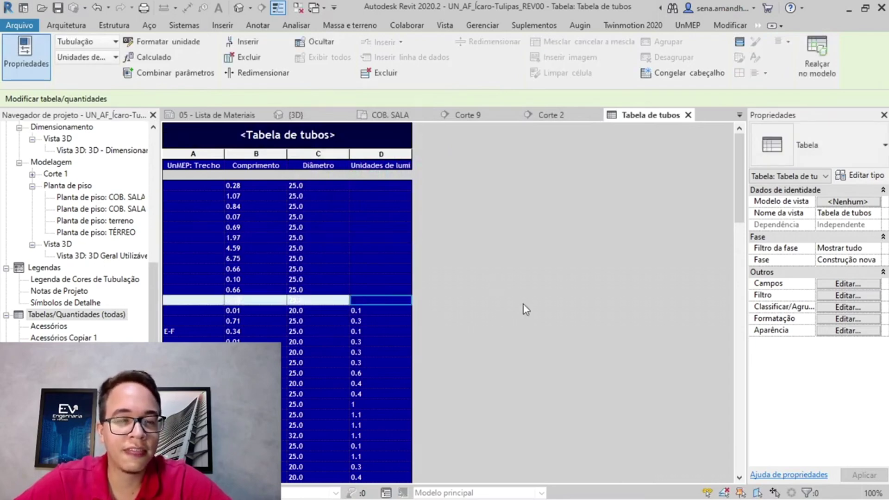
Examine the stretch labels in the UnMEP: Trecho column along the rows of the pipe schedule
{"action": "scroll", "coordinate": [394, 304], "scroll_direction": "down", "scroll_amount": 3}
{"action": "scroll", "coordinate": [394, 305], "scroll_direction": "up", "scroll_amount": 3}
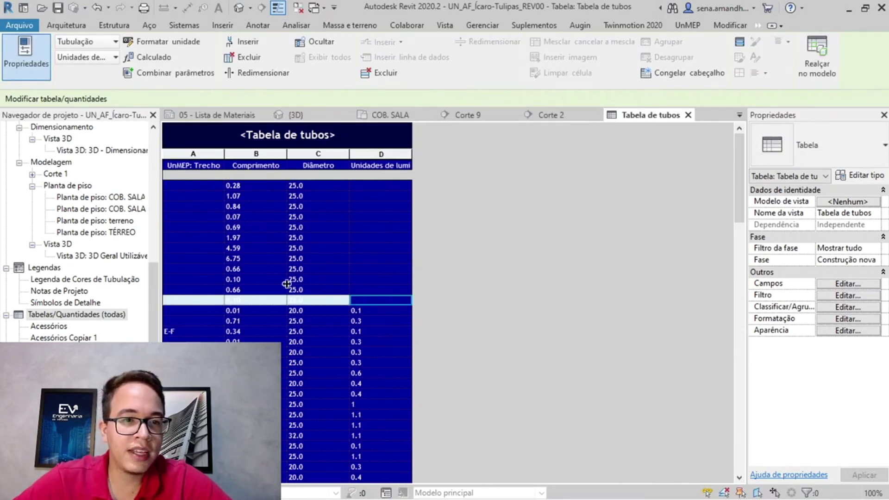
{"action": "left_click", "coordinate": [196, 185]}
{"action": "left_click", "coordinate": [210, 217]}
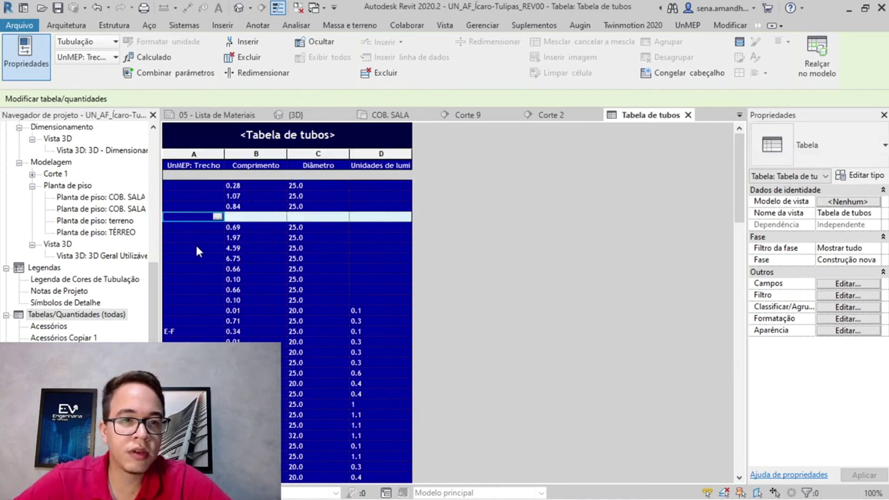
{"action": "left_click", "coordinate": [197, 248]}
{"action": "key", "text": "Down"}
{"action": "key", "text": "Down"}
{"action": "key", "text": "Down"}
{"action": "key", "text": "Down"}
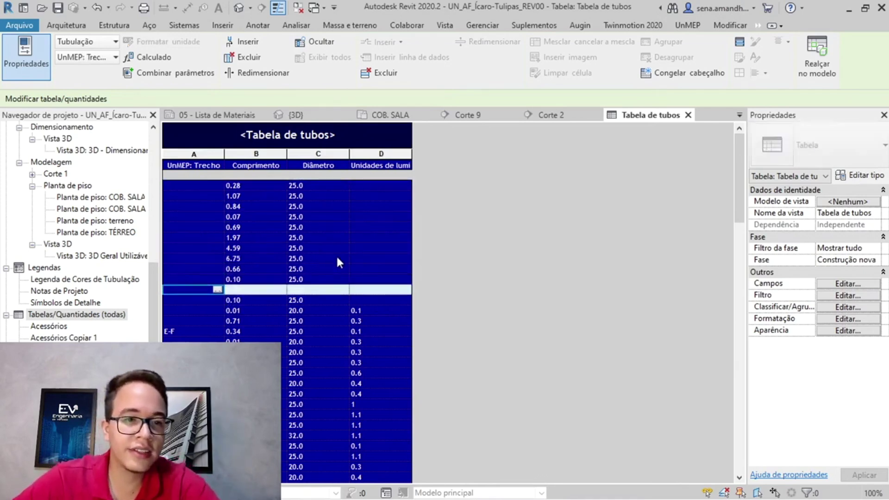
{"action": "scroll", "coordinate": [365, 313], "scroll_direction": "down", "scroll_amount": 5}
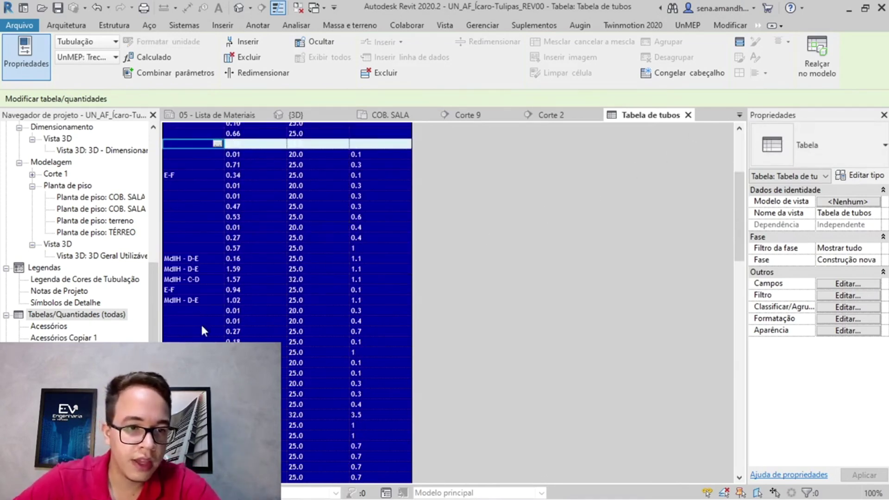
Highlight the last visible MdIH - D-E row's pipe in the 3D model and select that pipe to inspect its properties
{"action": "left_click", "coordinate": [197, 300]}
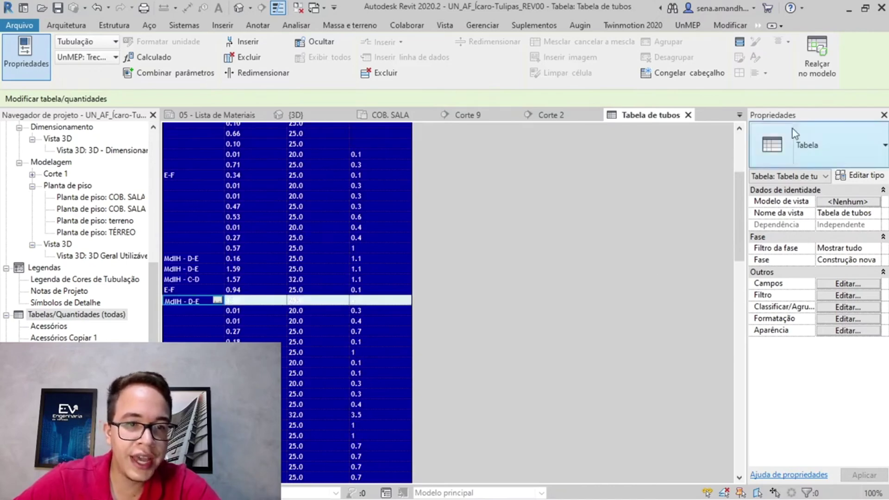
{"action": "left_click", "coordinate": [816, 62]}
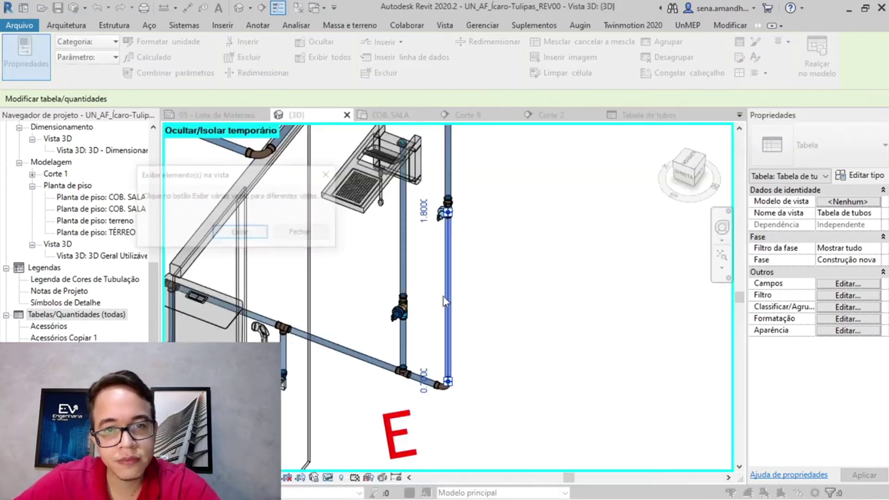
{"action": "left_click", "coordinate": [302, 233]}
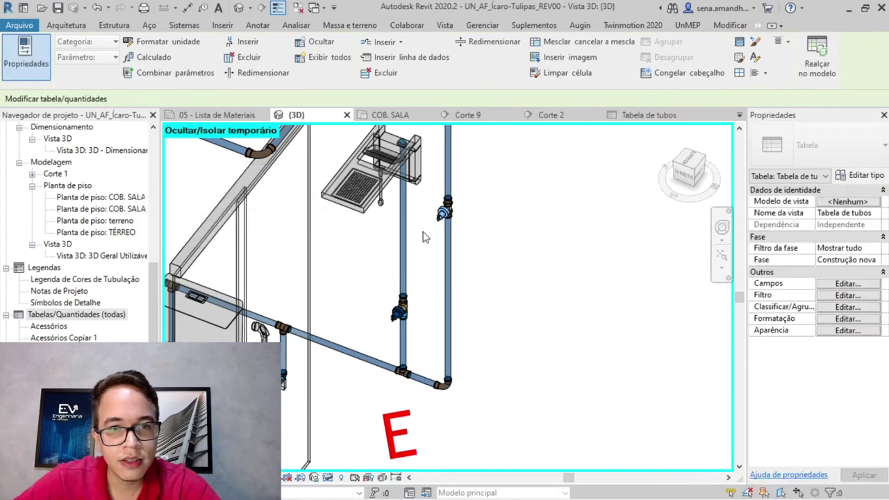
{"action": "left_click", "coordinate": [449, 266]}
{"action": "scroll", "coordinate": [451, 268], "scroll_direction": "up", "scroll_amount": 1}
{"action": "scroll", "coordinate": [452, 268], "scroll_direction": "up", "scroll_amount": 1}
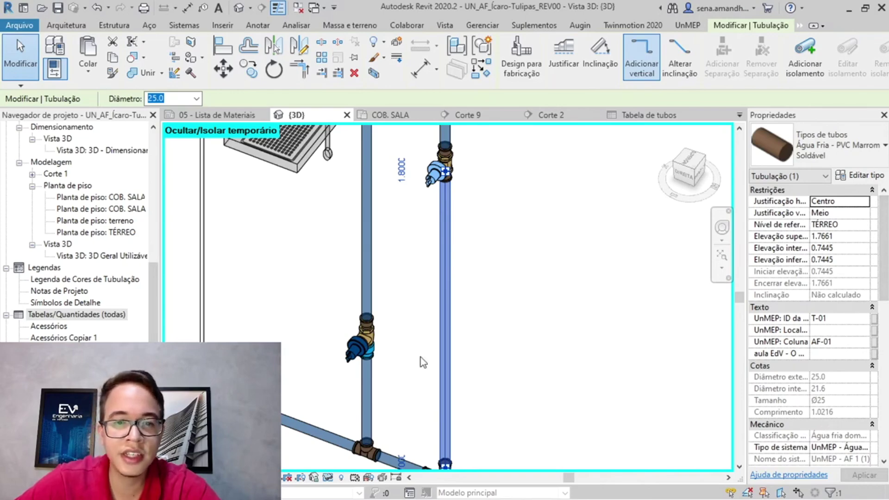
Return to the Tabela de tubos schedule and review the length and fixture units of its individual pipe rows
{"action": "left_click", "coordinate": [640, 116]}
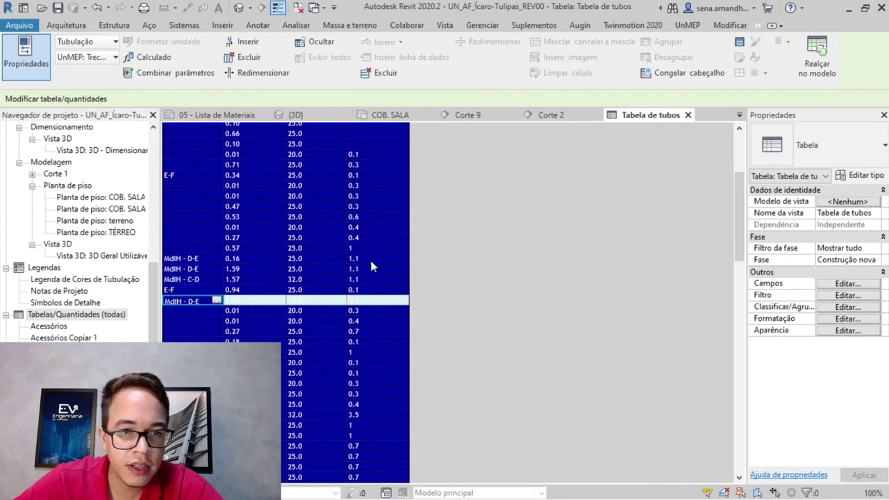
{"action": "left_click", "coordinate": [371, 258]}
{"action": "left_click", "coordinate": [251, 301]}
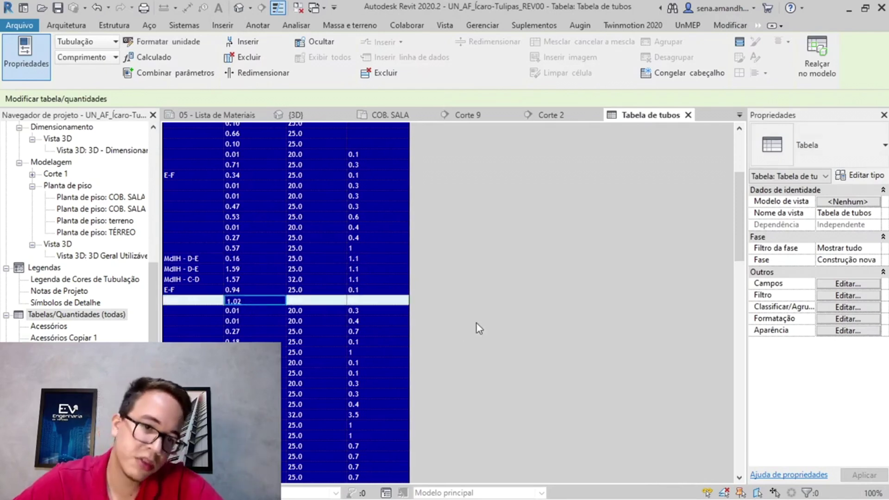
{"action": "left_click", "coordinate": [375, 405]}
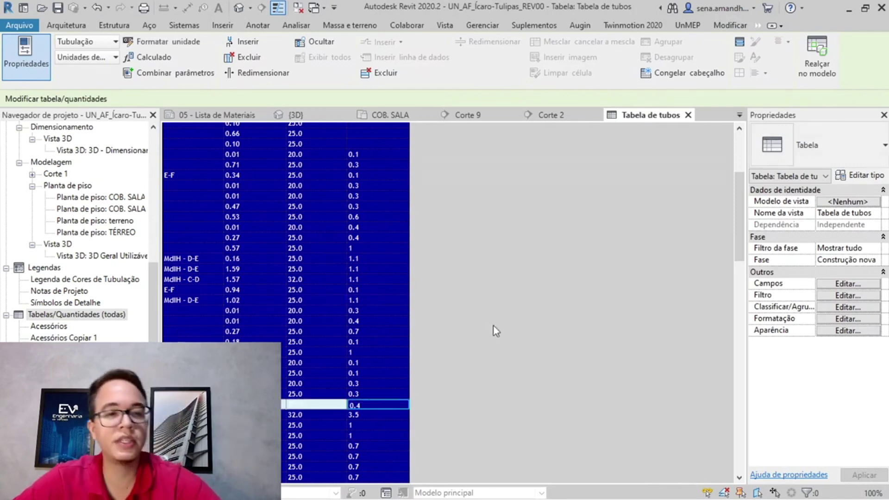
{"action": "scroll", "coordinate": [340, 340], "scroll_direction": "down", "scroll_amount": 2}
{"action": "scroll", "coordinate": [338, 340], "scroll_direction": "down", "scroll_amount": 10}
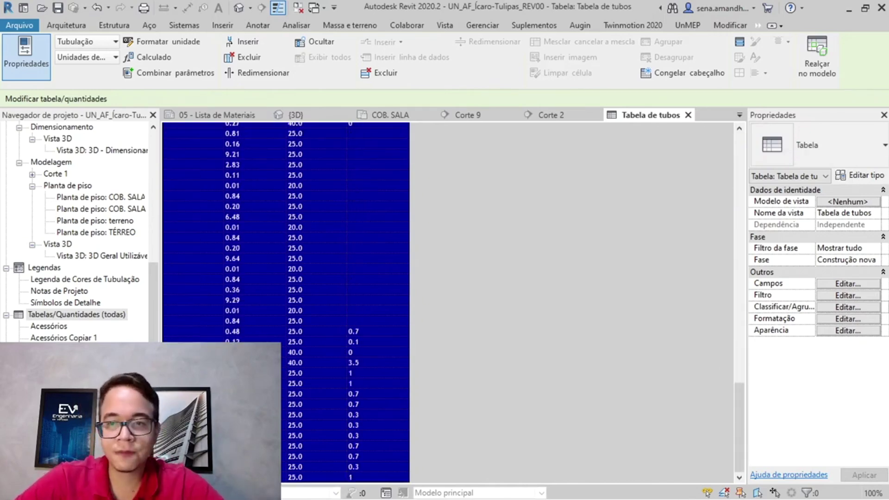
Sort the pipe schedule by UnMEP: Trecho in ascending order
{"action": "left_click", "coordinate": [848, 284]}
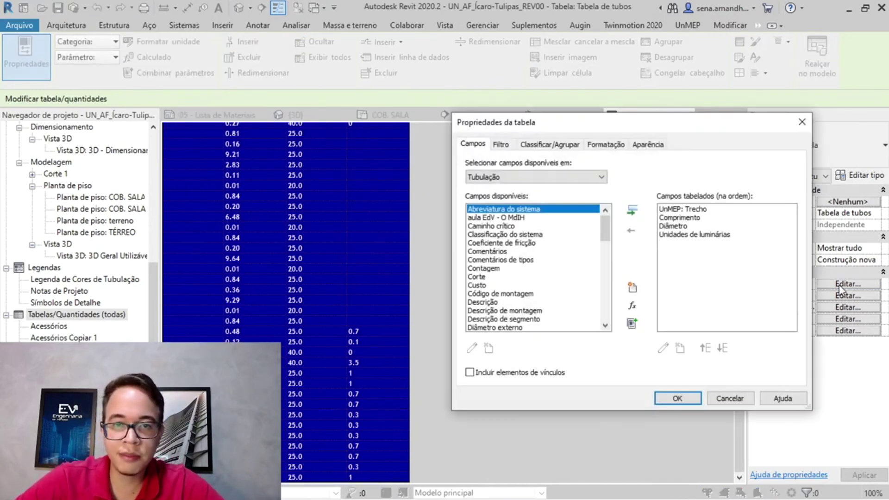
{"action": "left_click", "coordinate": [506, 145]}
{"action": "left_click", "coordinate": [557, 146]}
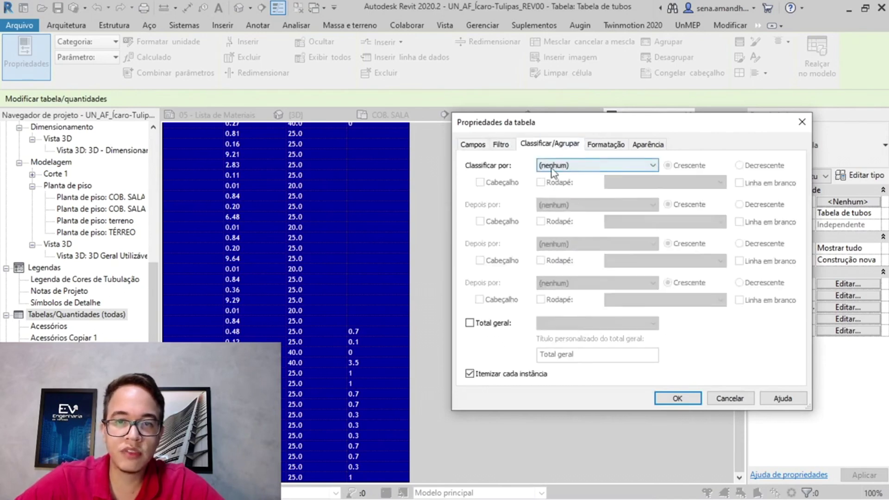
{"action": "left_click", "coordinate": [571, 165]}
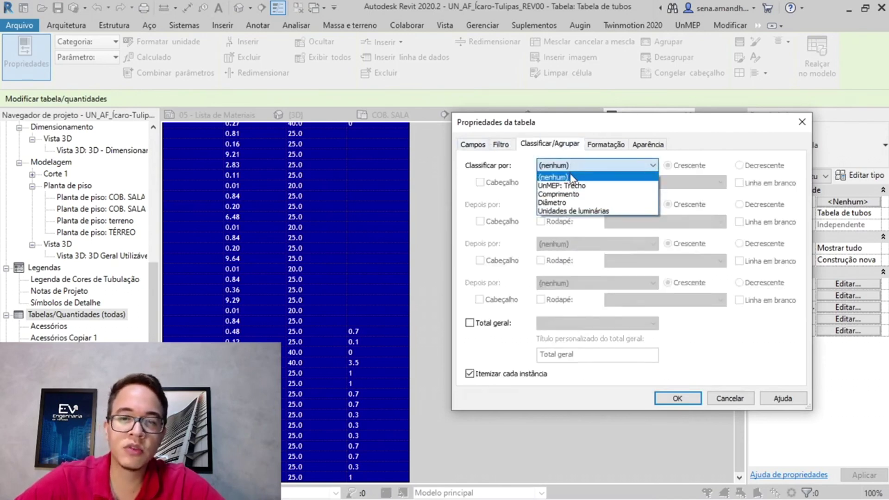
{"action": "left_click", "coordinate": [575, 186]}
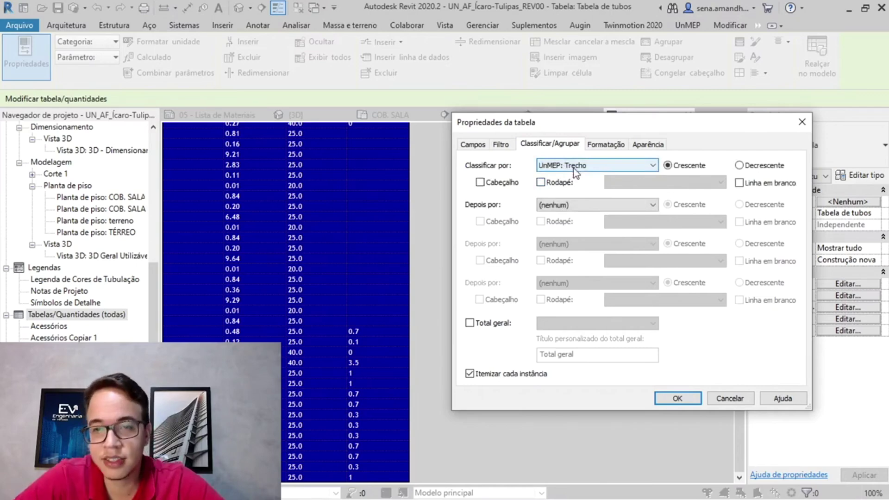
{"action": "left_click", "coordinate": [667, 399]}
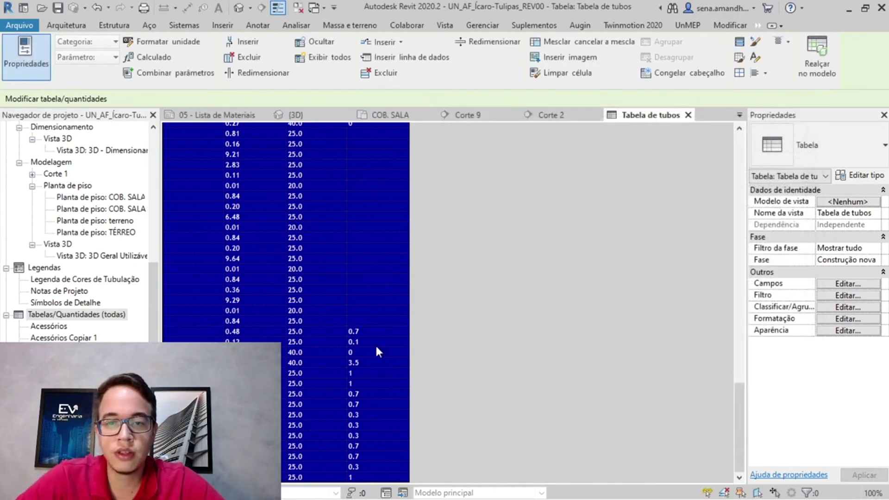
Examine the sorted pipe schedule, going row by row through the labelled stretches at its end
{"action": "left_click", "coordinate": [384, 288]}
{"action": "scroll", "coordinate": [381, 287], "scroll_direction": "up", "scroll_amount": 5}
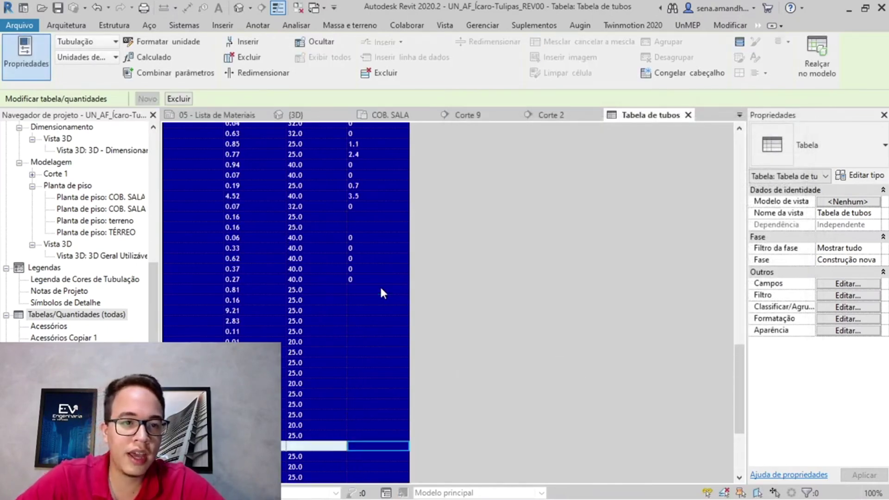
{"action": "scroll", "coordinate": [303, 268], "scroll_direction": "up", "scroll_amount": 10}
{"action": "scroll", "coordinate": [303, 268], "scroll_direction": "down", "scroll_amount": 5}
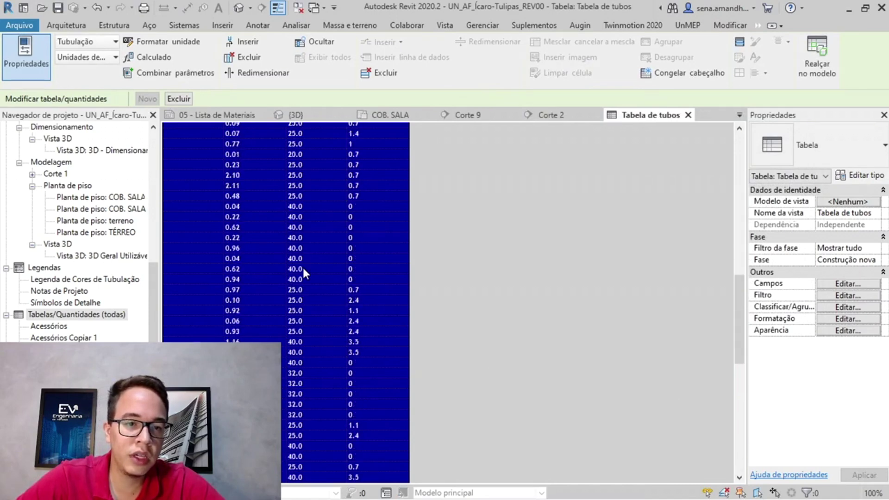
{"action": "scroll", "coordinate": [303, 268], "scroll_direction": "down", "scroll_amount": 5}
{"action": "scroll", "coordinate": [303, 269], "scroll_direction": "up", "scroll_amount": 3}
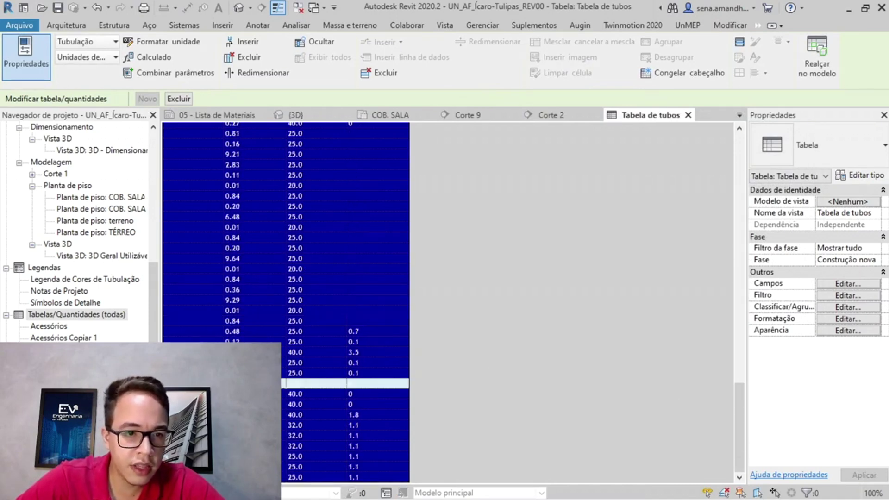
{"action": "key", "text": "Down"}
{"action": "key", "text": "Down"}
{"action": "key", "text": "Down"}
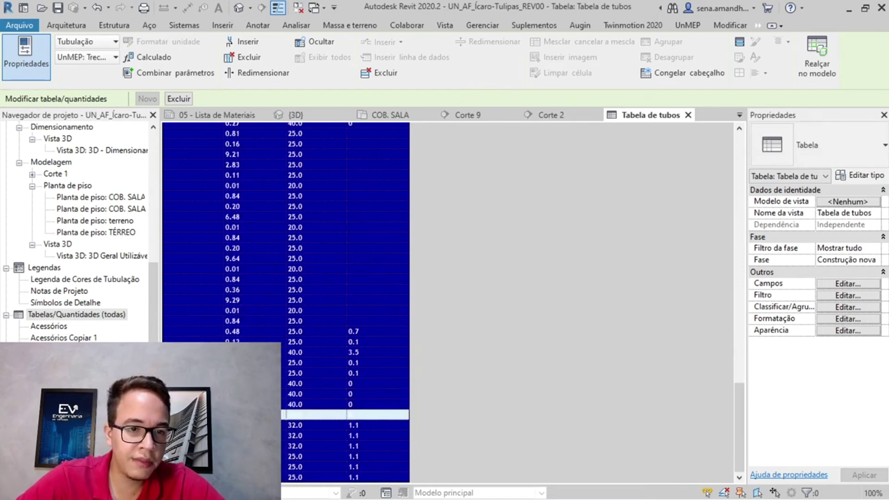
{"action": "key", "text": "Down"}
{"action": "key", "text": "Down"}
{"action": "key", "text": "Down"}
{"action": "key", "text": "Down"}
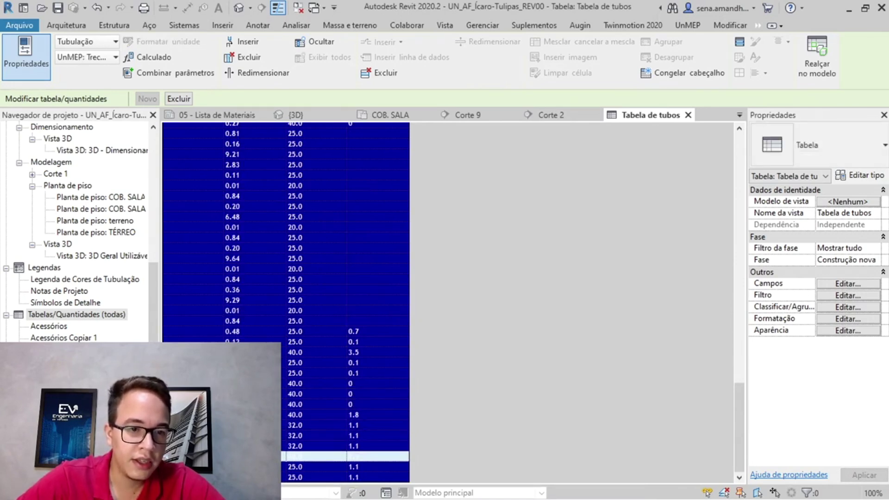
{"action": "key", "text": "Down"}
{"action": "key", "text": "Down"}
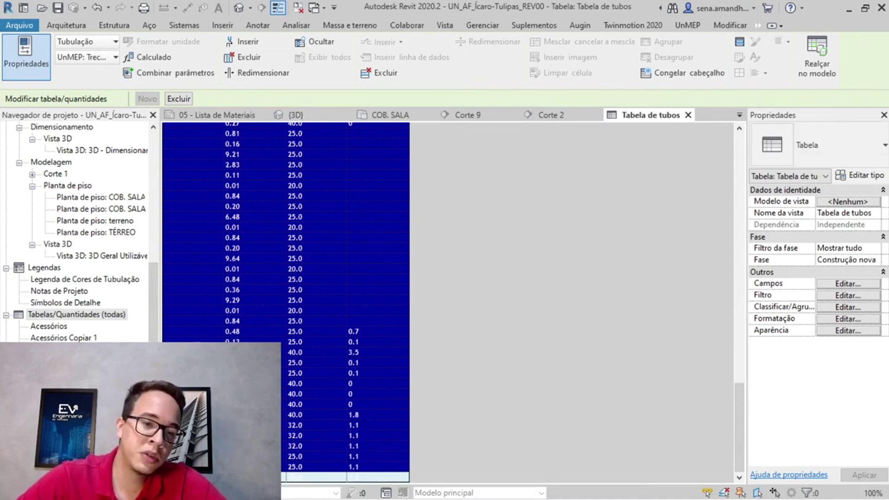
{"action": "left_click", "coordinate": [232, 383]}
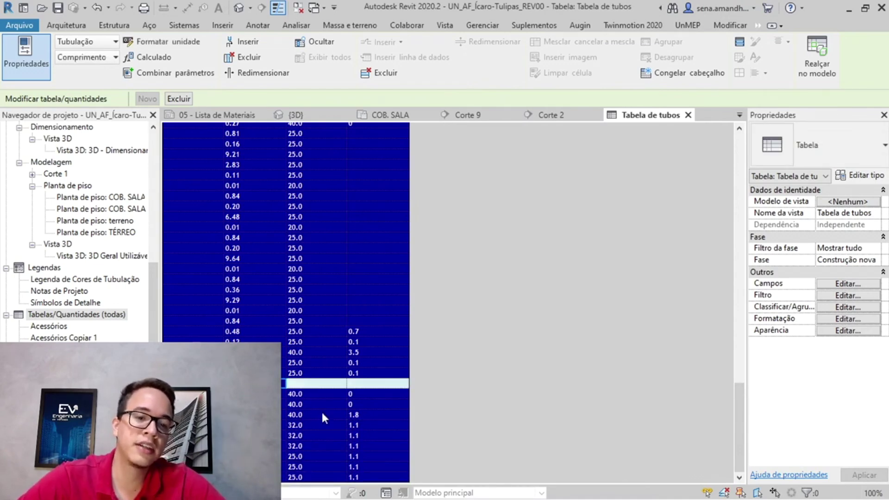
{"action": "left_click", "coordinate": [374, 278]}
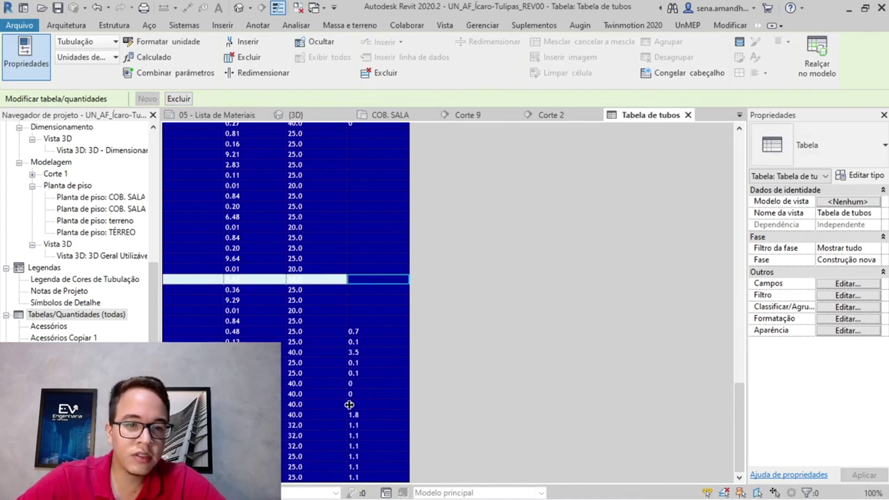
Turn off Itemizar cada instância in the pipe schedule's sorting and grouping properties
{"action": "left_click", "coordinate": [834, 284]}
{"action": "left_click", "coordinate": [607, 145]}
{"action": "left_click", "coordinate": [565, 147]}
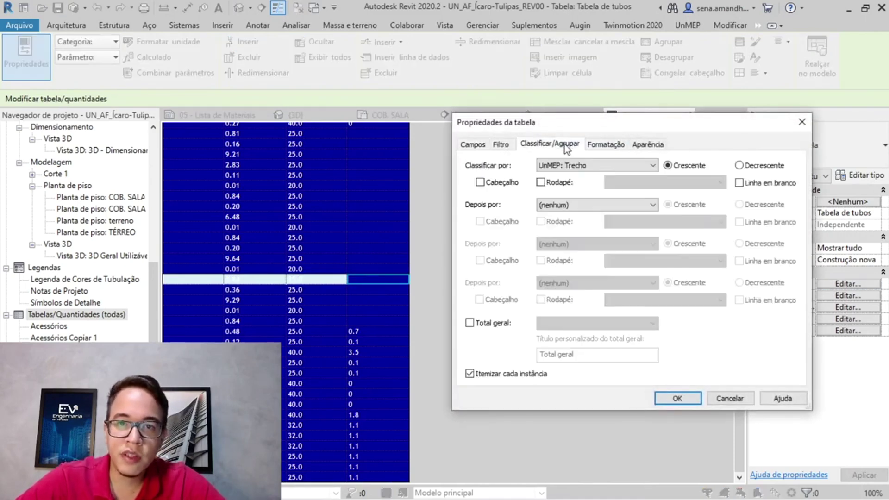
{"action": "left_click", "coordinate": [515, 376]}
{"action": "left_click", "coordinate": [501, 377]}
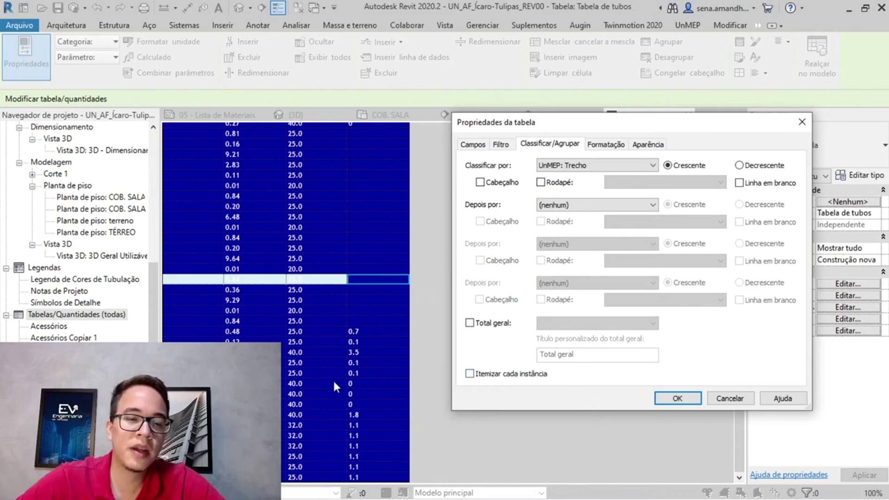
Set the Comprimento field to Calcular os totais and apply the schedule properties
{"action": "left_click", "coordinate": [623, 144]}
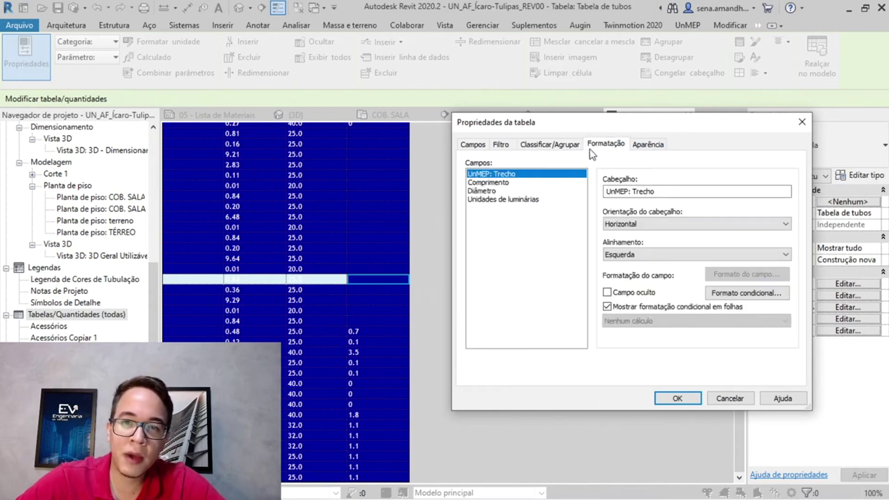
{"action": "left_click", "coordinate": [503, 183]}
{"action": "left_click", "coordinate": [635, 321]}
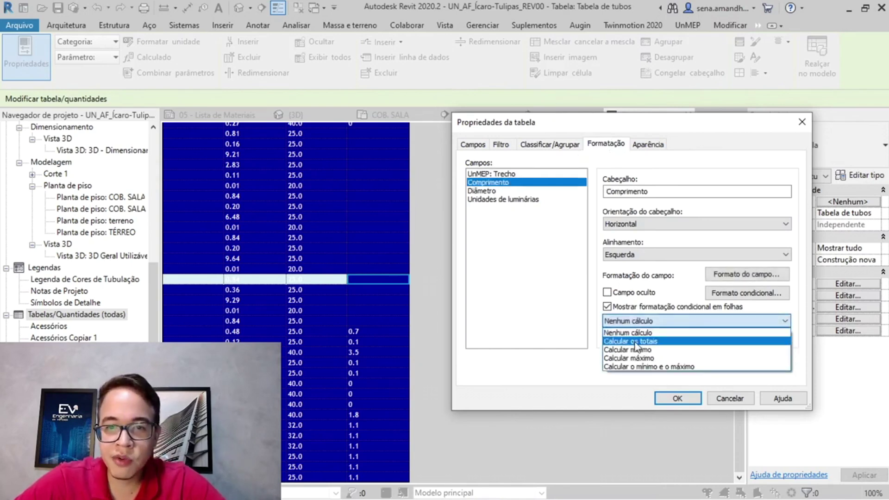
{"action": "left_click", "coordinate": [636, 342]}
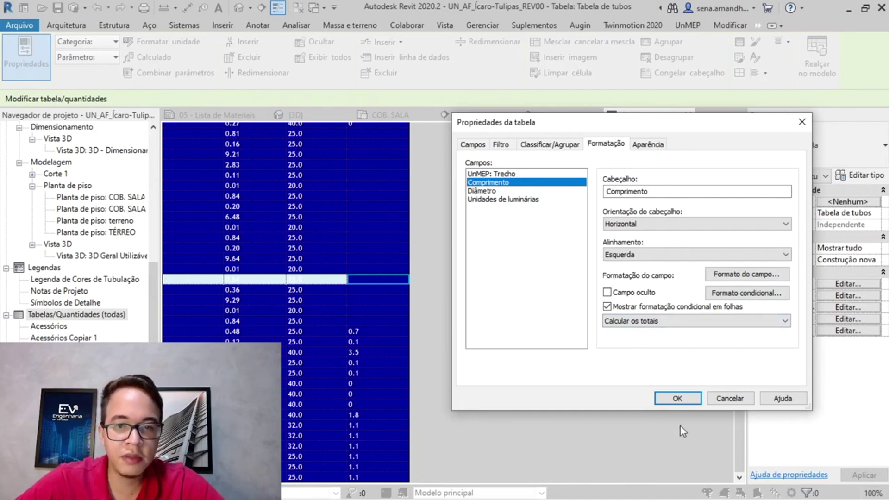
{"action": "left_click", "coordinate": [669, 397]}
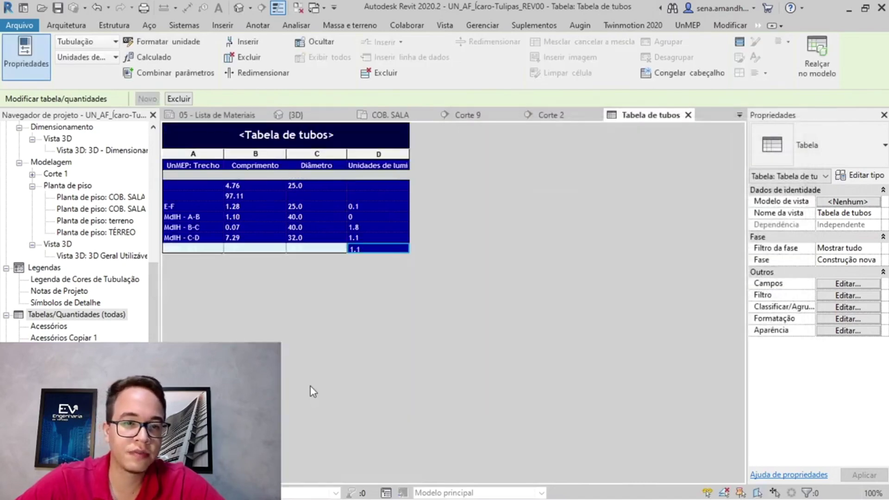
Check the grouped stretches and their lengths against the Trecho list in the Excel cold-water sizing spreadsheet, and return to Revit
{"action": "left_click", "coordinate": [377, 185]}
{"action": "left_click", "coordinate": [257, 217]}
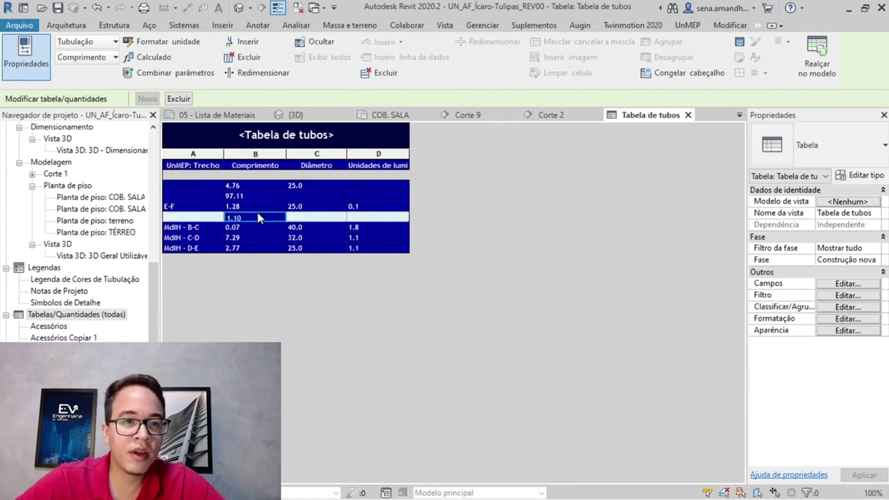
{"action": "left_click", "coordinate": [257, 226]}
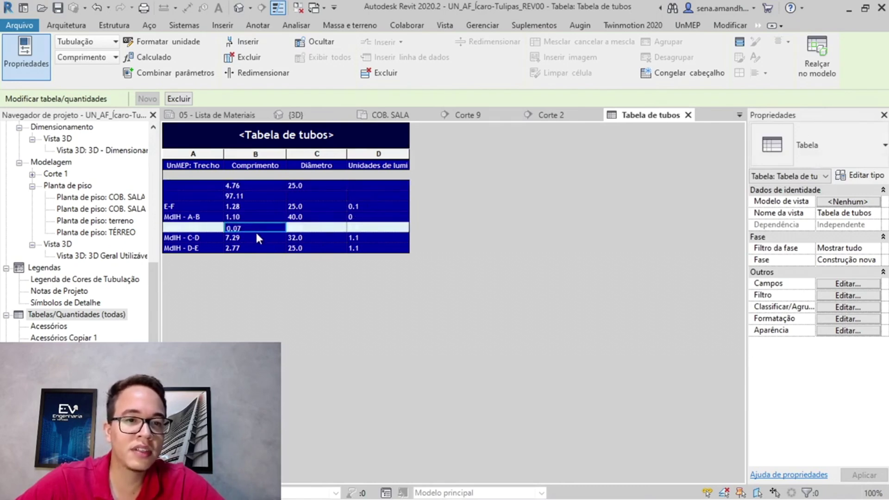
{"action": "left_click", "coordinate": [256, 233]}
{"action": "left_click", "coordinate": [213, 227]}
{"action": "left_click", "coordinate": [210, 205]}
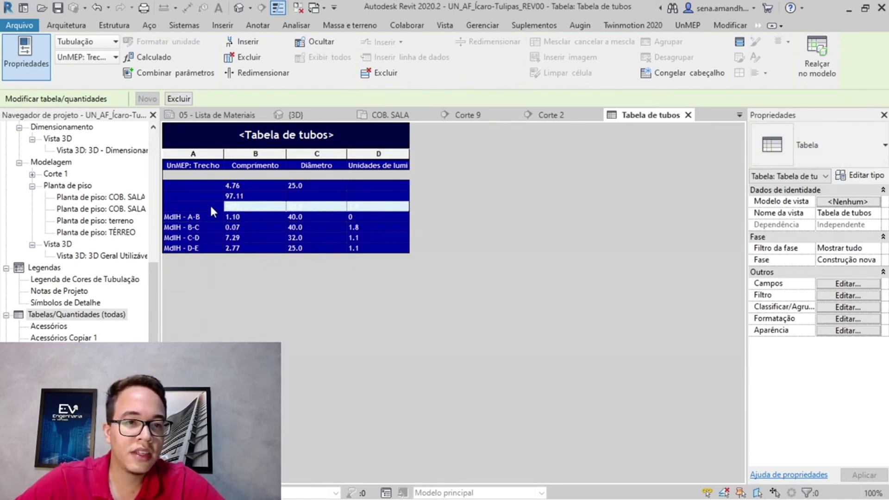
{"action": "key", "text": "alt+Tab"}
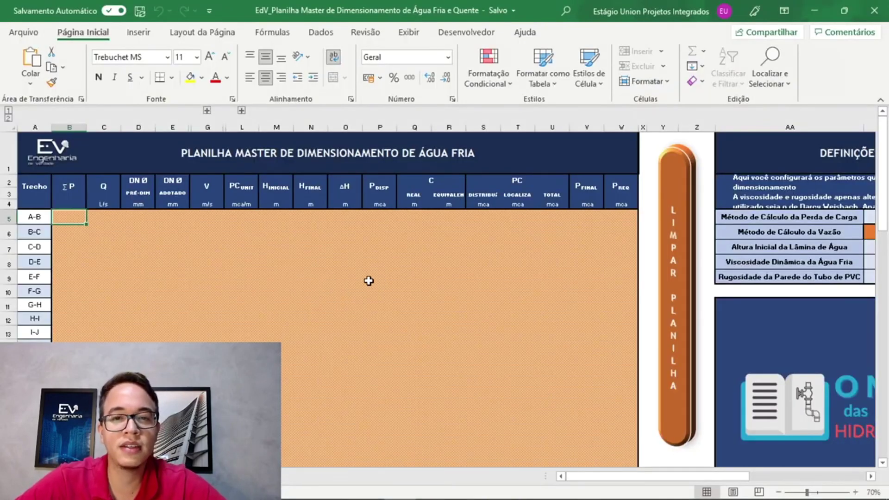
{"action": "key", "text": "alt+Tab"}
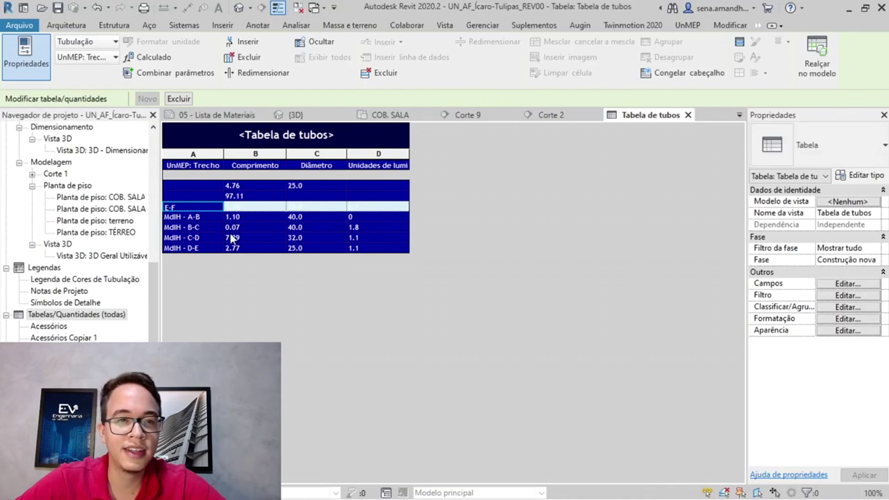
Review the total lengths of stretches MdIH - A-B through MdIH - D-E in the grouped pipe schedule
{"action": "left_click", "coordinate": [249, 226]}
{"action": "left_click", "coordinate": [259, 217]}
{"action": "left_click", "coordinate": [261, 248]}
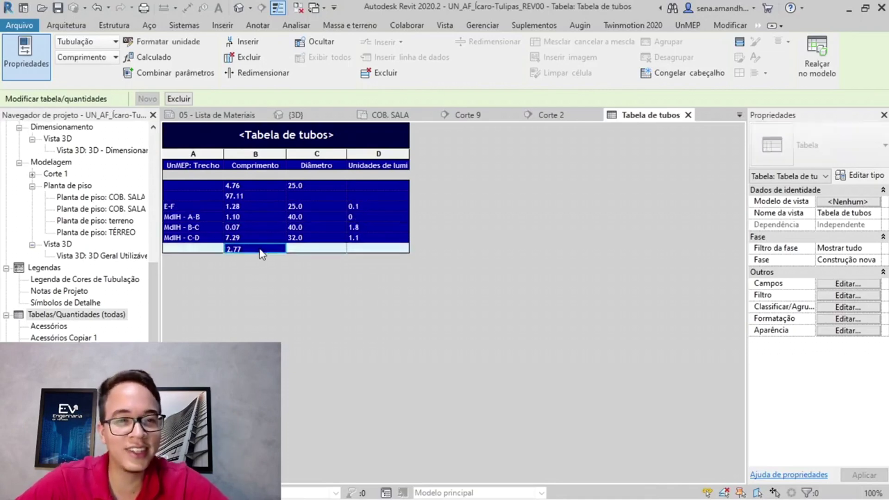
{"action": "left_click", "coordinate": [265, 236]}
{"action": "left_click", "coordinate": [265, 225]}
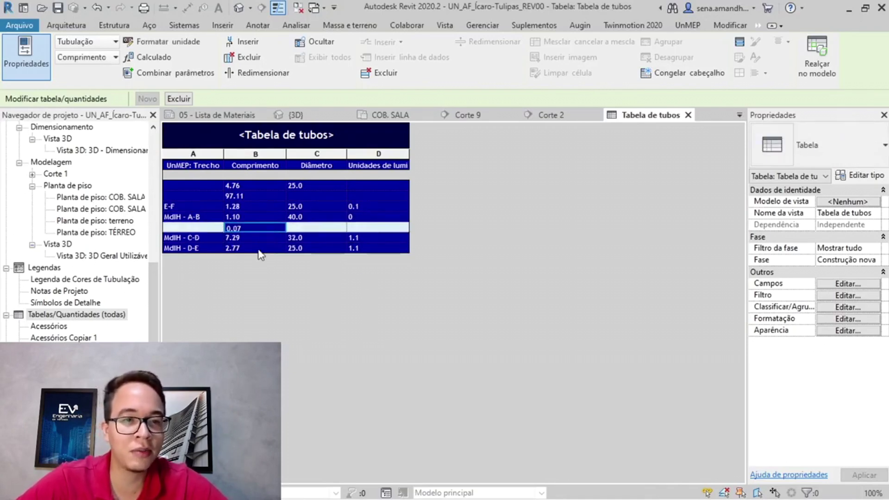
{"action": "left_click", "coordinate": [267, 250]}
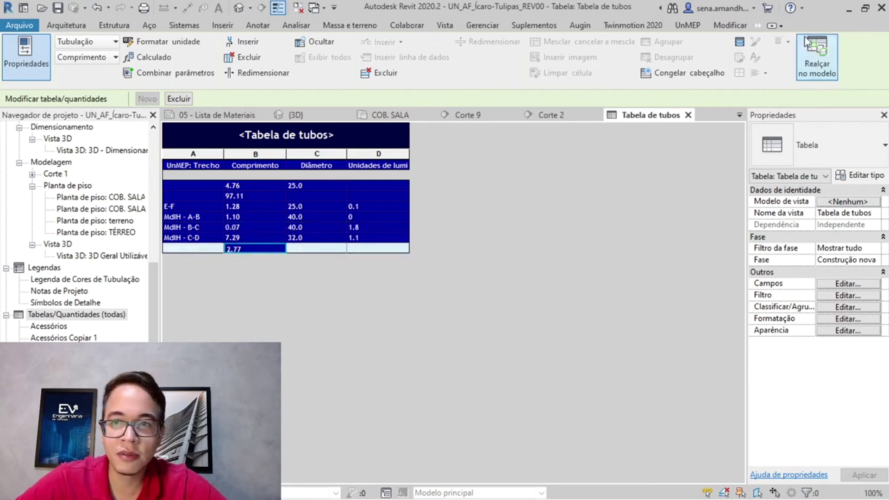
Highlight the pipes of stretch MdIH - D-E from the schedule in the model and inspect them in the {3D} view
{"action": "left_click", "coordinate": [817, 56]}
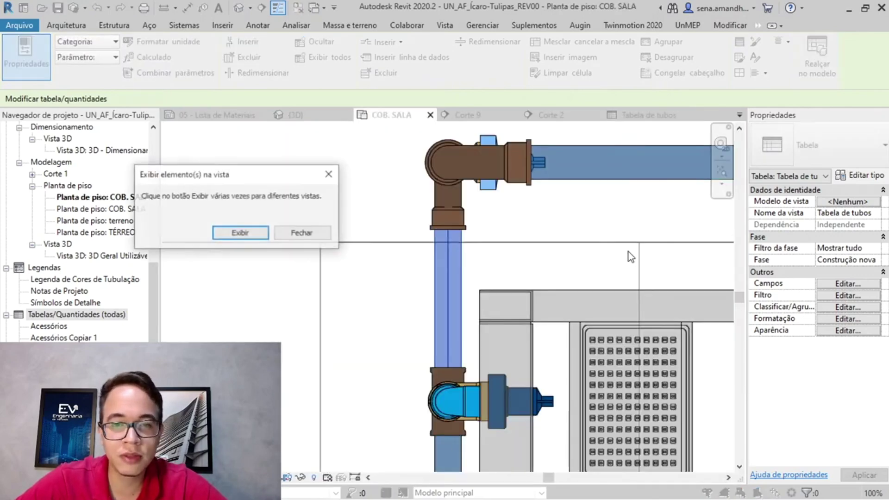
{"action": "left_click", "coordinate": [299, 232]}
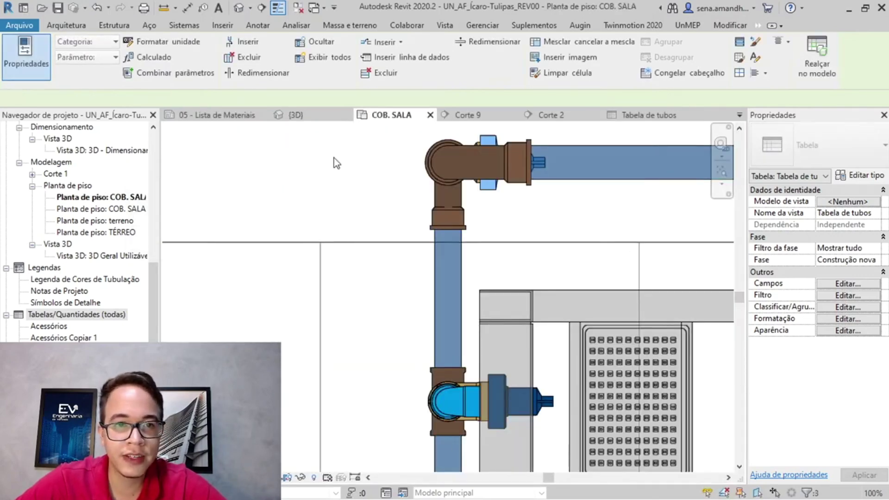
{"action": "left_click", "coordinate": [308, 119]}
{"action": "scroll", "coordinate": [537, 342], "scroll_direction": "down", "scroll_amount": 3}
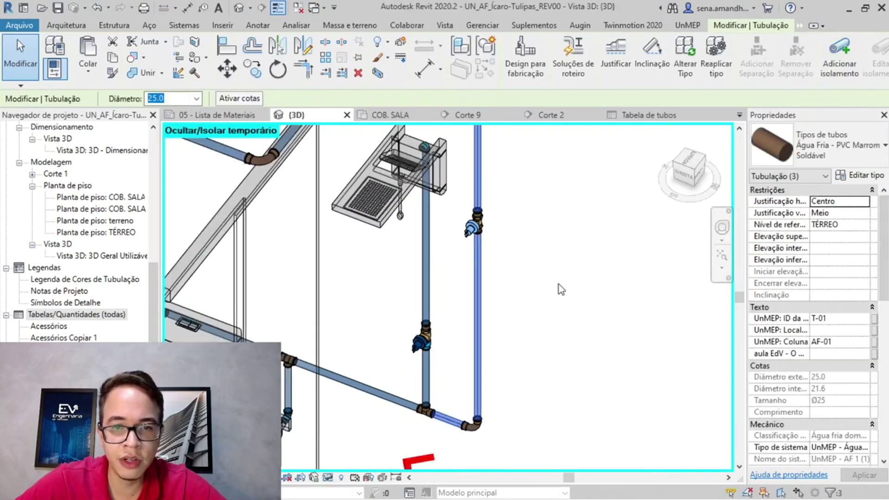
{"action": "scroll", "coordinate": [461, 417], "scroll_direction": "up", "scroll_amount": 8}
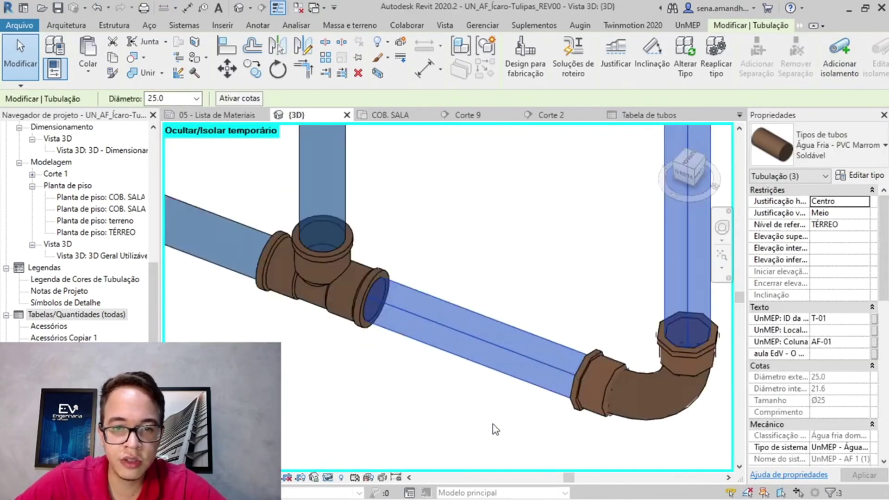
{"action": "scroll", "coordinate": [486, 320], "scroll_direction": "down", "scroll_amount": 5}
{"action": "scroll", "coordinate": [579, 282], "scroll_direction": "down", "scroll_amount": 2}
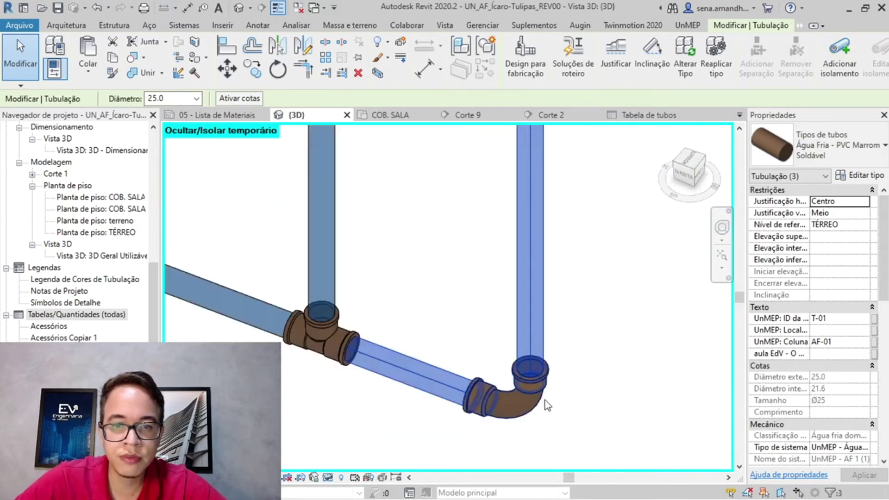
{"action": "scroll", "coordinate": [545, 400], "scroll_direction": "down", "scroll_amount": 5}
{"action": "scroll", "coordinate": [560, 219], "scroll_direction": "up", "scroll_amount": 3}
{"action": "key", "text": "Escape"}
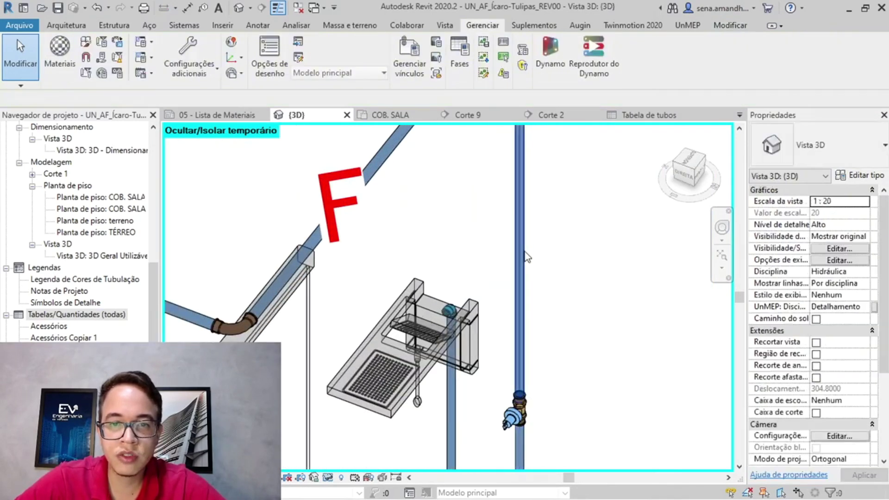
Select the upper vertical pipe of stretch D-E and start a sum in Windows Calculator with its length, 1,5859
{"action": "left_click", "coordinate": [524, 251]}
{"action": "key", "text": "super"}
{"action": "type", "text": "CA"}
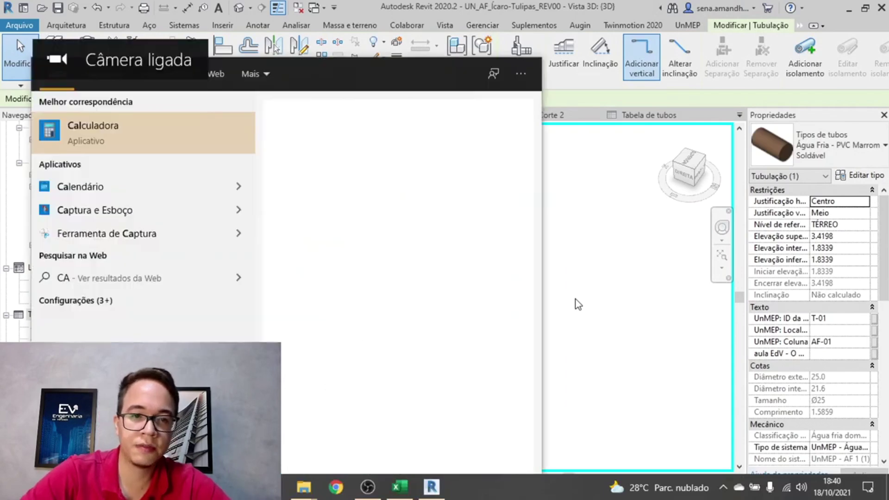
{"action": "key", "text": "Return"}
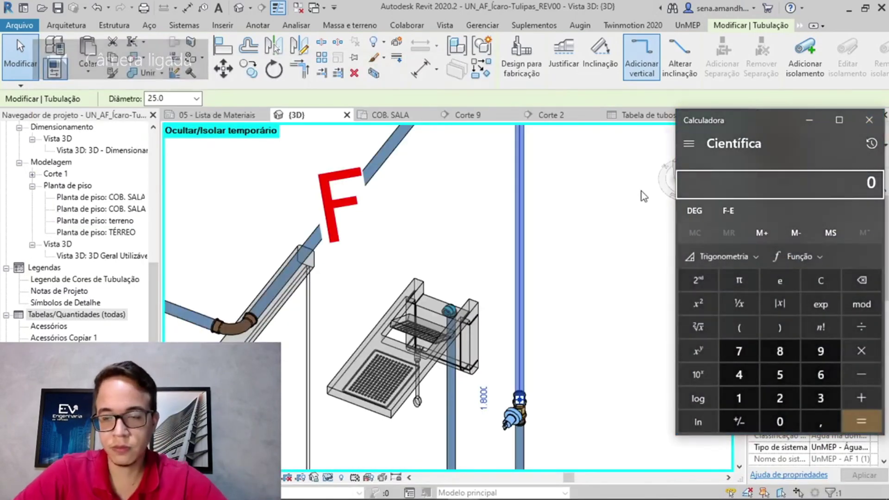
{"action": "left_click_drag", "start_coordinate": [781, 142], "coordinate": [330, 143]}
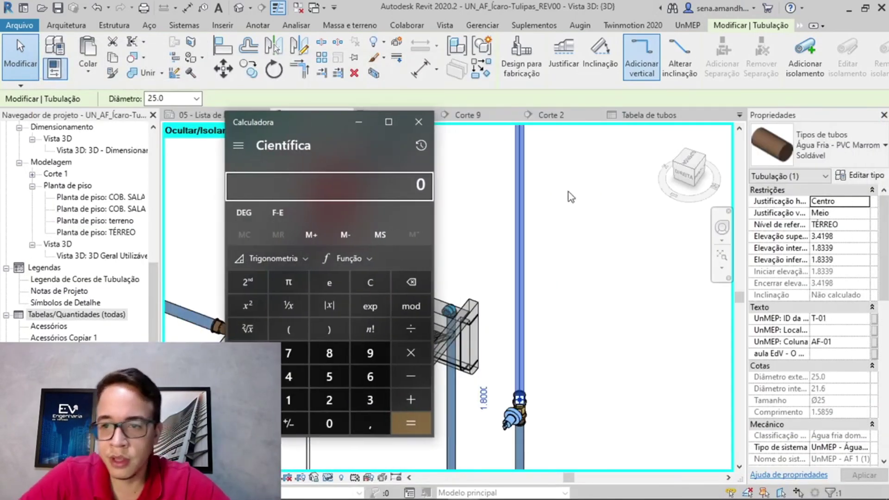
{"action": "type", "text": "1,5"}
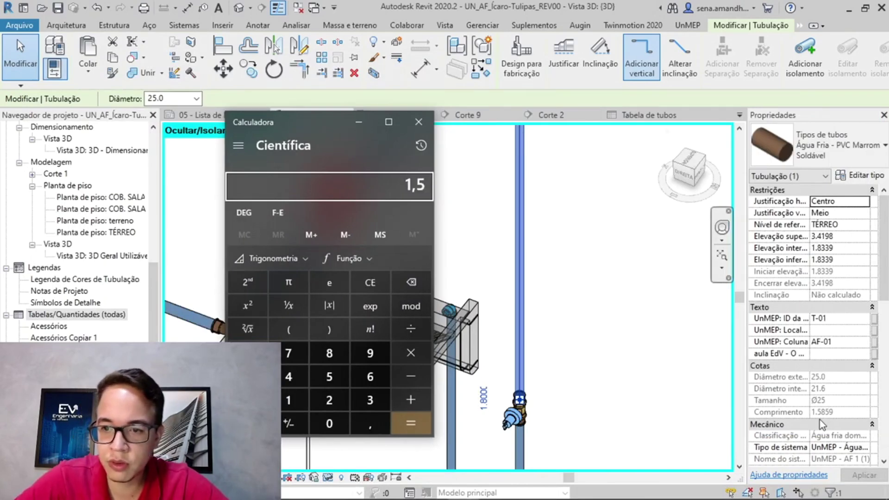
{"action": "type", "text": "859+"}
{"action": "key", "text": "alt+Tab"}
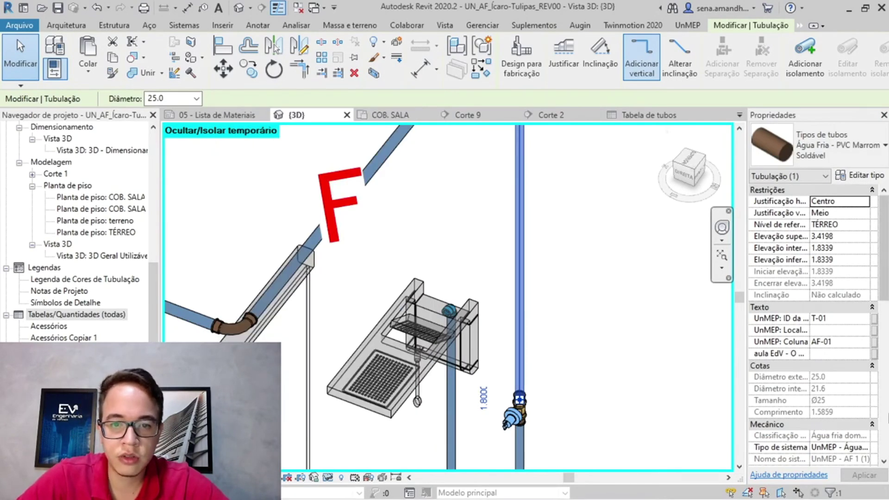
Select the lower vertical pipe of the stretch in Revit and add its length, 1,0216, to the Calculator sum
{"action": "middle_click_drag", "start_coordinate": [644, 337], "coordinate": [597, 70]}
{"action": "left_click", "coordinate": [467, 304]}
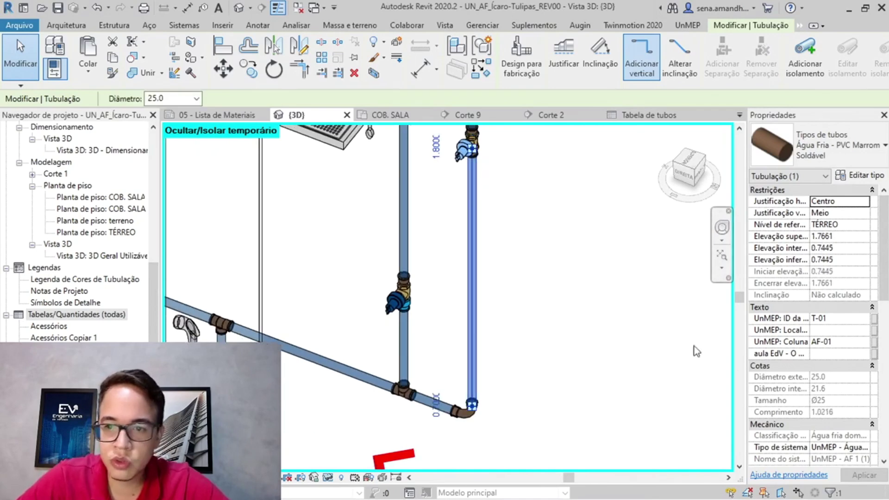
{"action": "key", "text": "alt+Tab"}
{"action": "type", "text": "1,0216 +"}
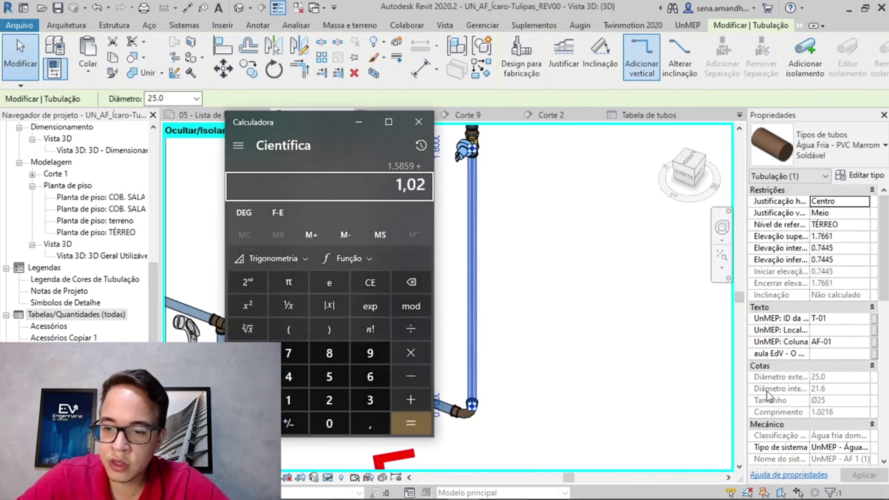
{"action": "key", "text": "alt+Tab"}
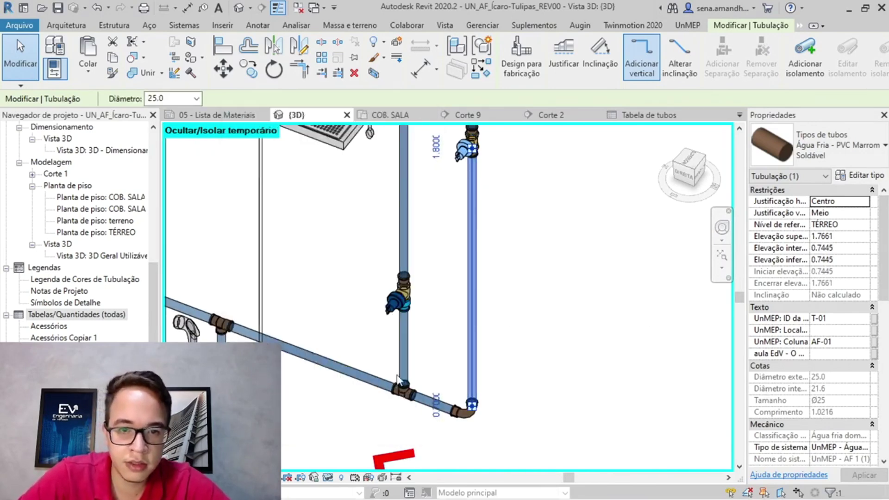
Add the short horizontal pipe's length, 0,1646, to complete the sum for stretch D-E, and close Calculator
{"action": "key", "text": "Escape"}
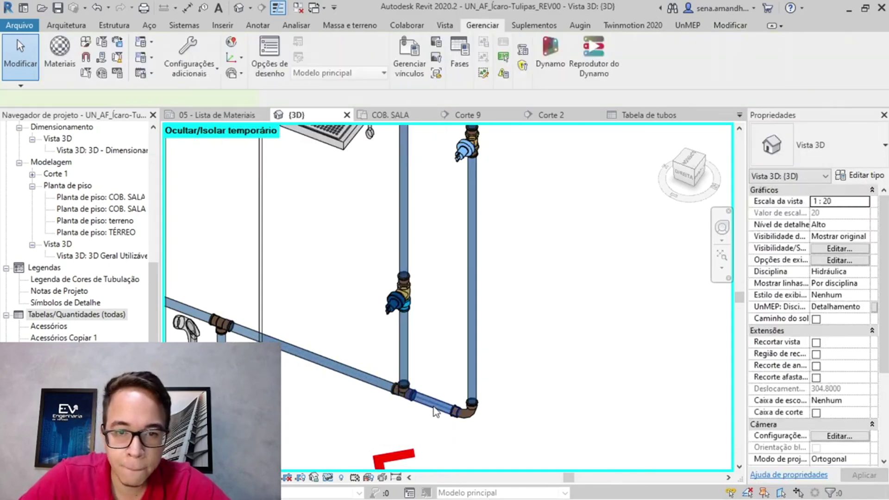
{"action": "left_click", "coordinate": [436, 410]}
{"action": "key", "text": "alt+Tab"}
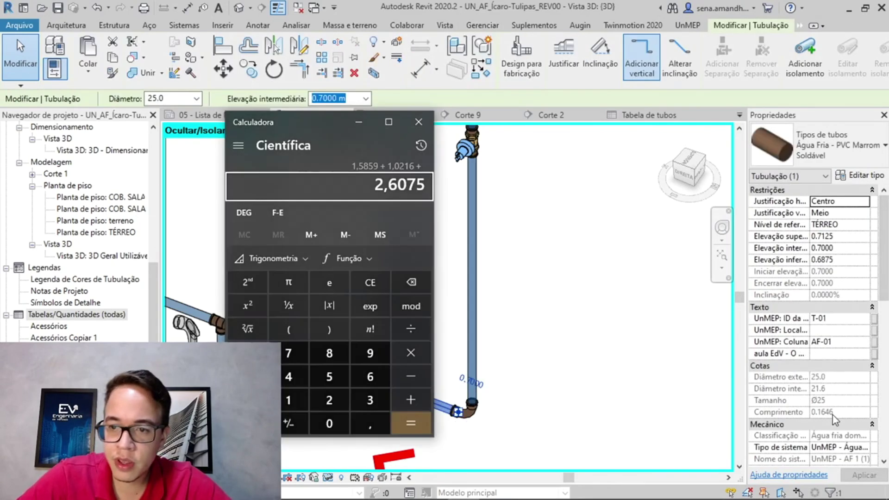
{"action": "key", "text": "Delete"}
{"action": "type", "text": "0,1646"}
{"action": "key", "text": "Return"}
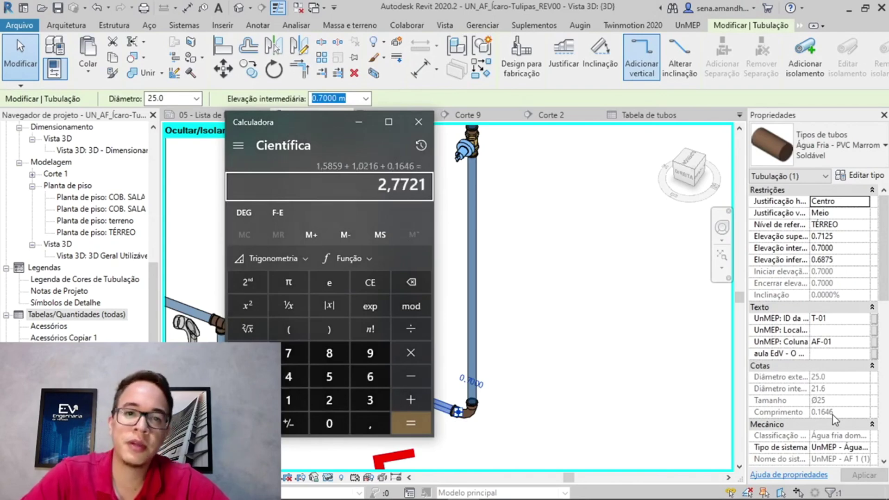
{"action": "left_click", "coordinate": [417, 122]}
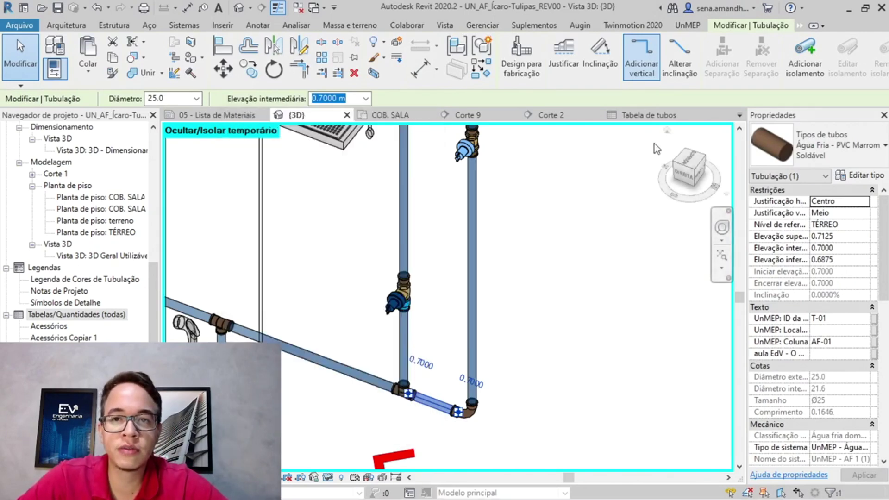
Return to Tabela de tubos and review the MdIH - B-C length and the row without a stretch name
{"action": "key", "text": "ctrl+Tab"}
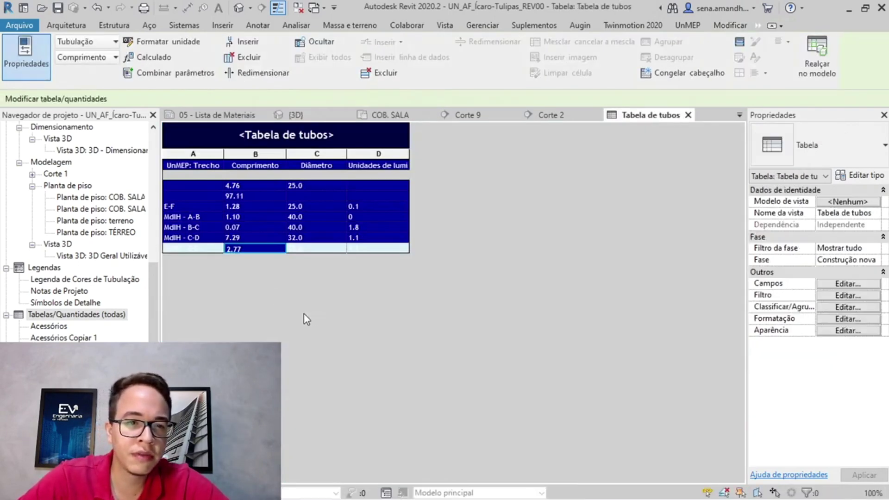
{"action": "left_click", "coordinate": [265, 229]}
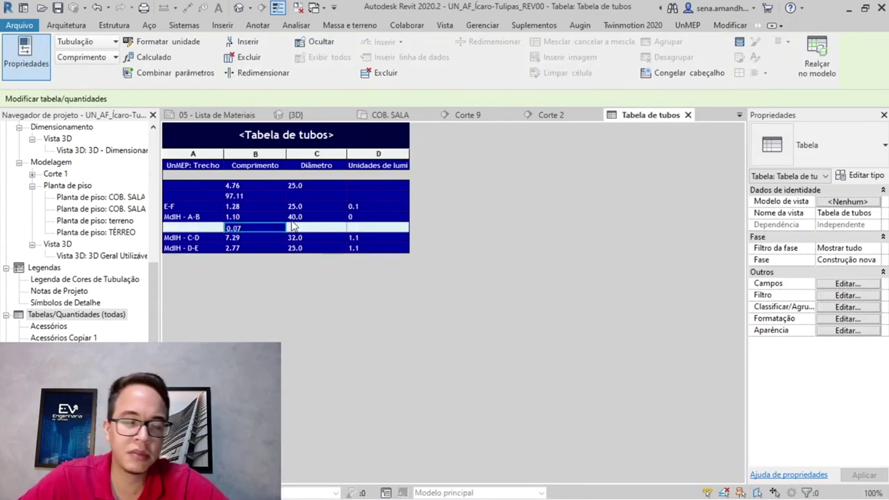
{"action": "left_click", "coordinate": [371, 184]}
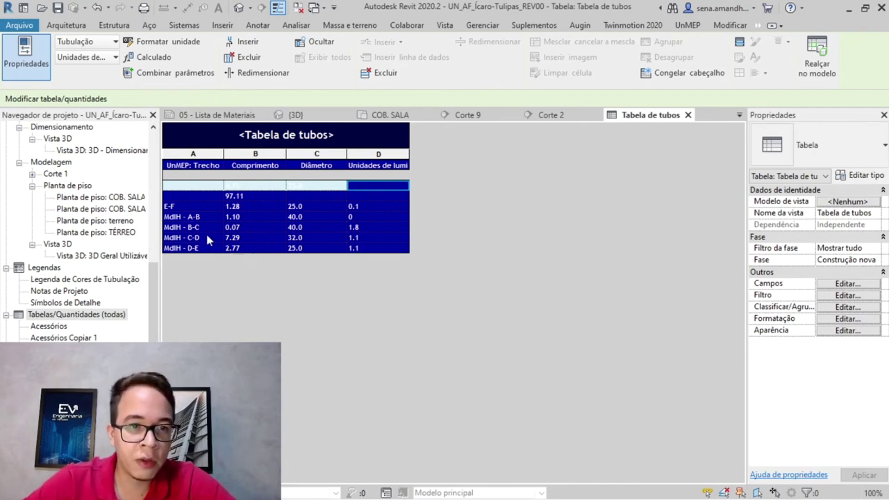
In the Excel sizing spreadsheet, enter 1 as the ΣP and 1,1 as the real length of stretch A-B, per the Revit schedule
{"action": "left_click", "coordinate": [246, 218]}
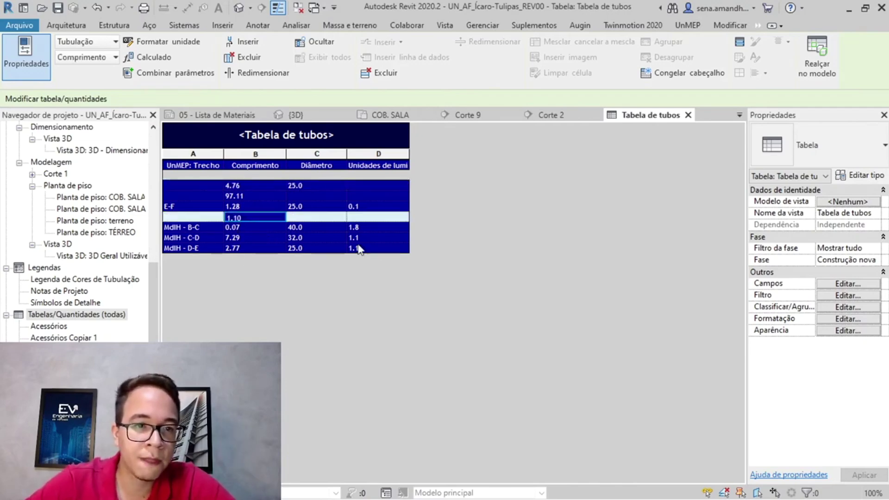
{"action": "key", "text": "alt+Tab"}
{"action": "type", "text": "1"}
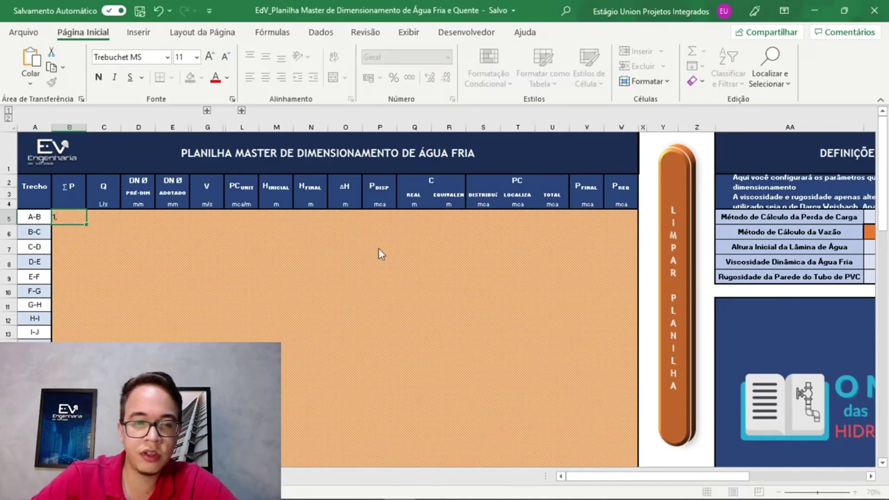
{"action": "key", "text": "alt+Tab"}
{"action": "left_click", "coordinate": [391, 206]}
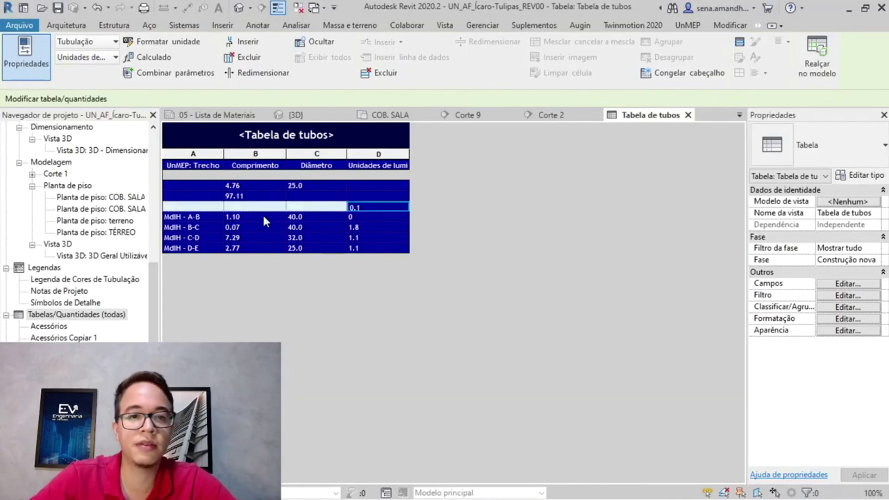
{"action": "key", "text": "alt+Tab"}
{"action": "left_click", "coordinate": [414, 216]}
{"action": "type", "text": "1,1"}
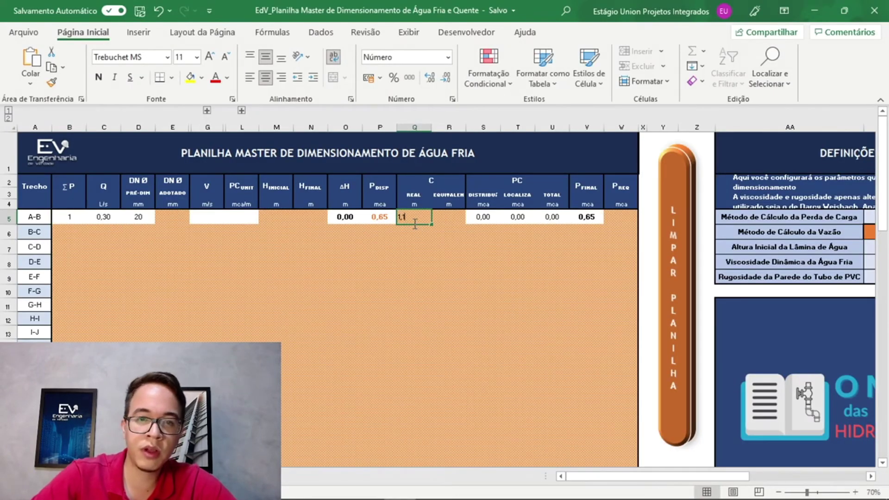
{"action": "key", "text": "Return"}
Look up stretch B-C in the Revit schedule and enter its real length, 0,07, in the Excel spreadsheet
{"action": "key", "text": "alt+Tab"}
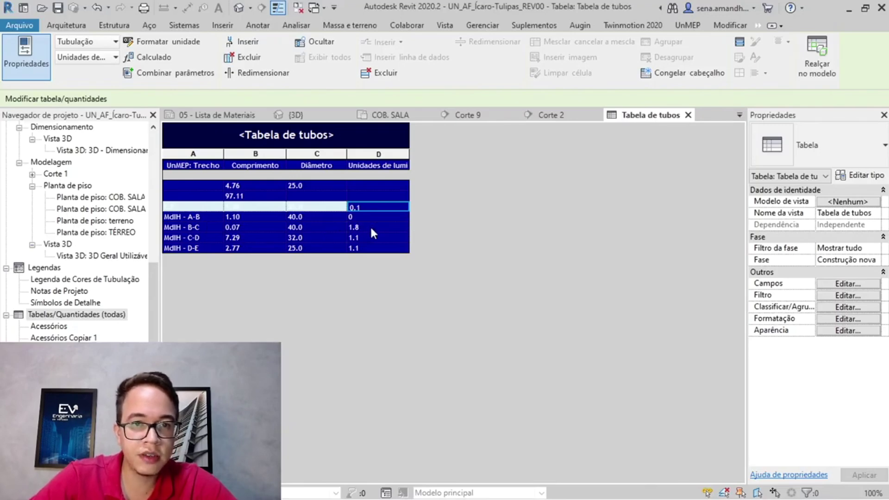
{"action": "left_click", "coordinate": [247, 227]}
{"action": "key", "text": "alt+Tab"}
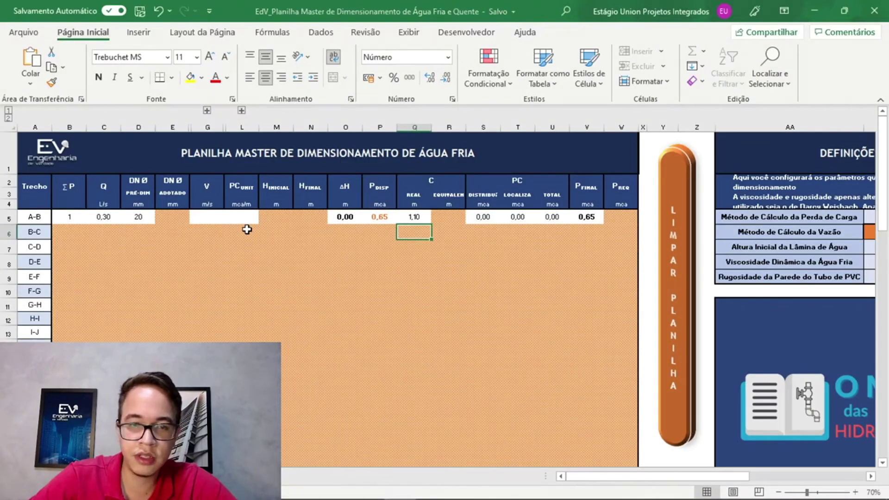
{"action": "type", "text": "0,07"}
{"action": "key", "text": "Return"}
Transfer the real lengths of stretches C-D, 7,29, and D-E, 2,77, from the Revit schedule to the Excel spreadsheet
{"action": "key", "text": "alt+Tab"}
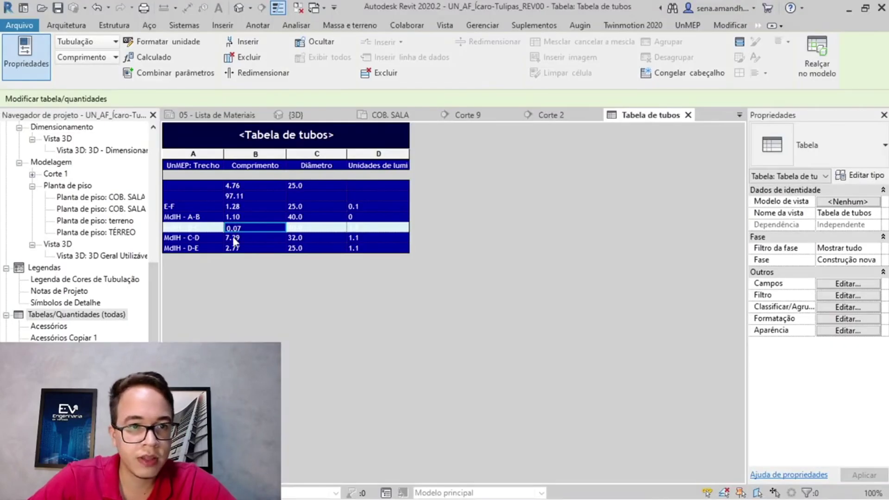
{"action": "key", "text": "alt+Tab"}
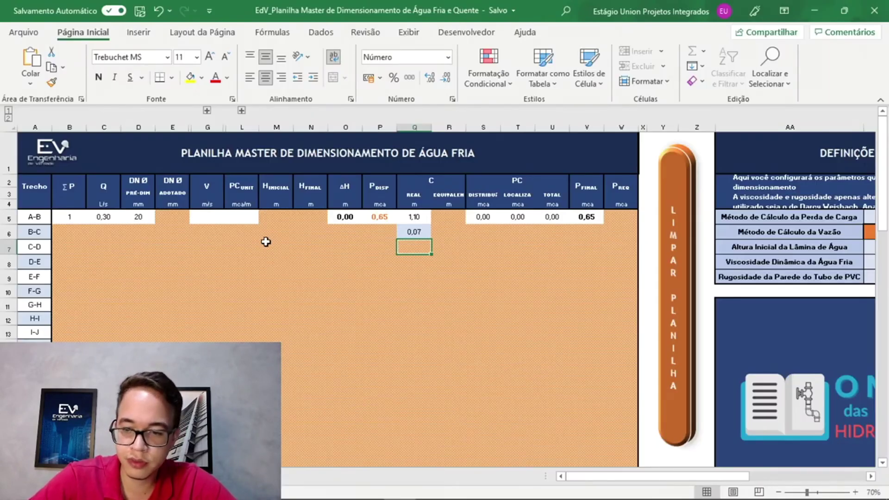
{"action": "type", "text": "7,29"}
{"action": "key", "text": "Return"}
{"action": "key", "text": "alt+Tab"}
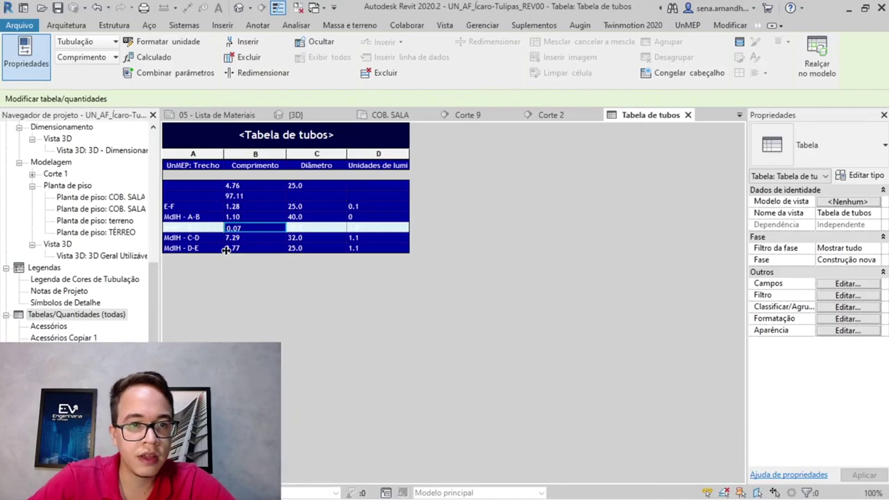
{"action": "key", "text": "alt+Tab"}
{"action": "type", "text": "2,77"}
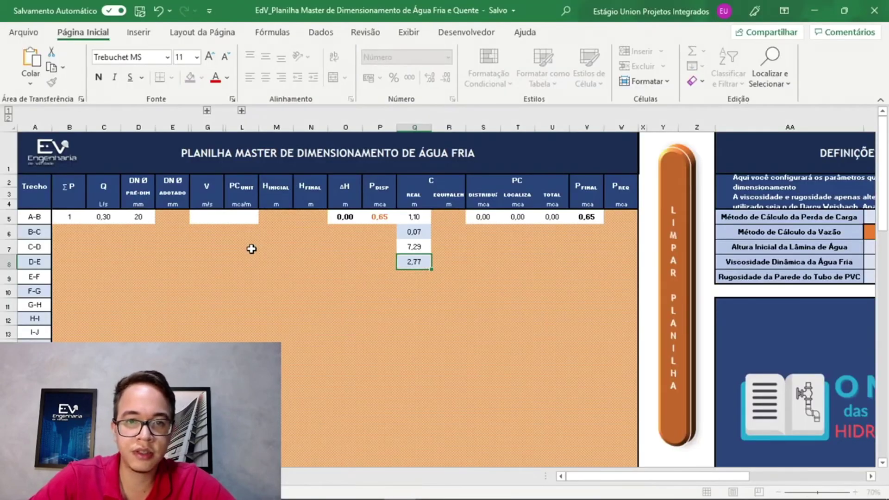
{"action": "key", "text": "Return"}
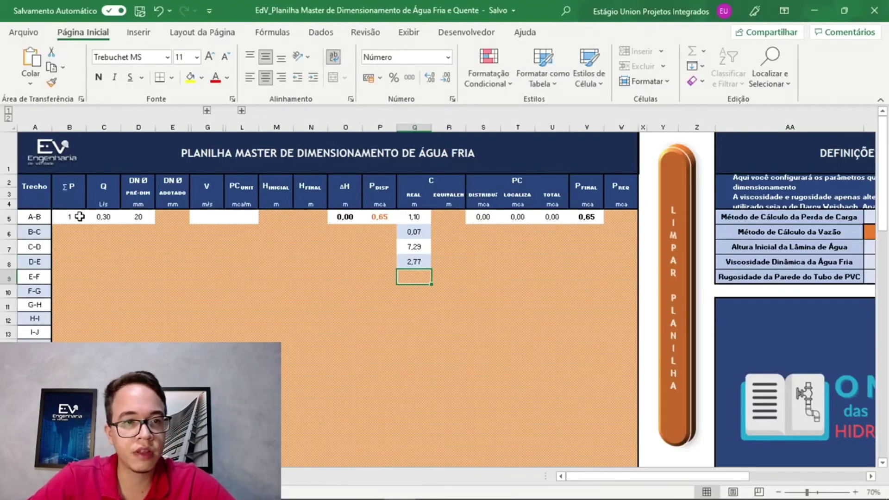
Return to the Revit pipe schedule and check the fixture units of stretches E-F and MdIH - A-B
{"action": "key", "text": "alt+Tab"}
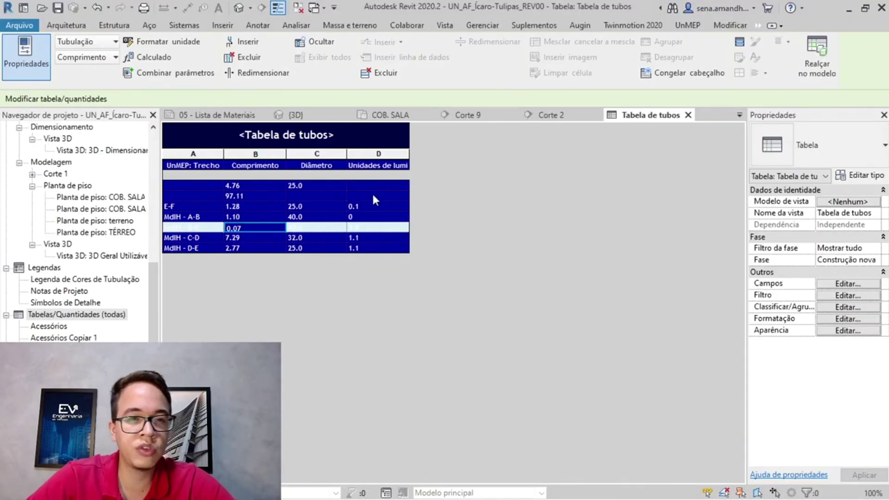
{"action": "left_click", "coordinate": [385, 208]}
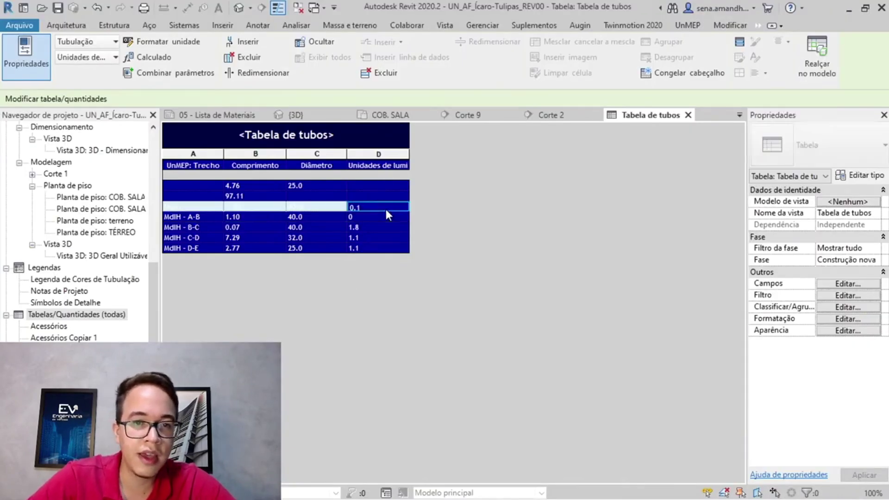
{"action": "left_click", "coordinate": [386, 215]}
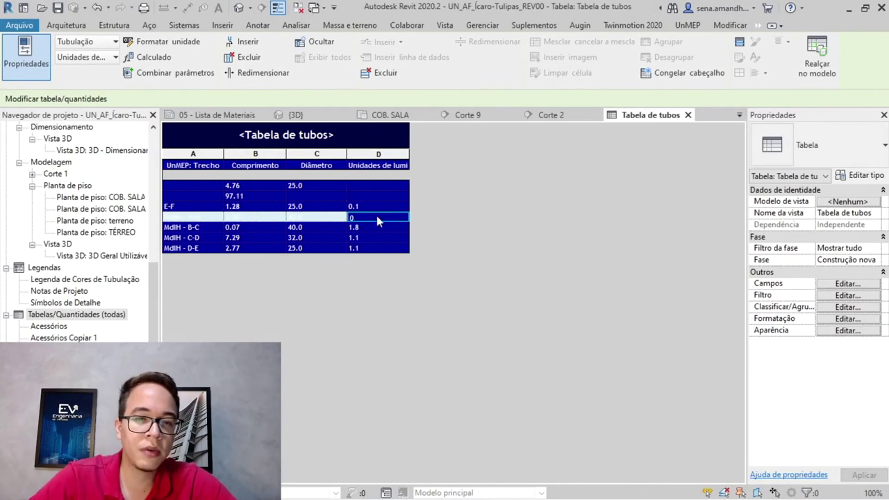
In the 3D view, examine how the water tank drops, ball valves and tees connect near points B and C
{"action": "left_click", "coordinate": [291, 115]}
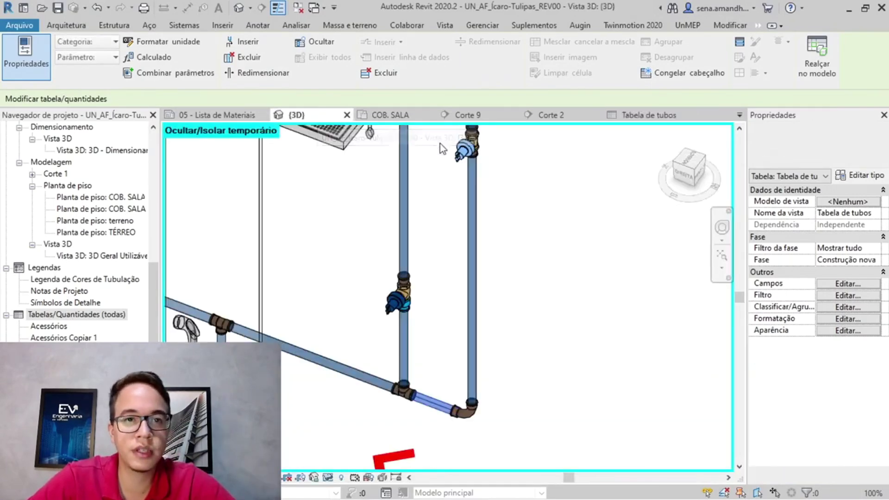
{"action": "scroll", "coordinate": [484, 262], "scroll_direction": "down", "scroll_amount": 5}
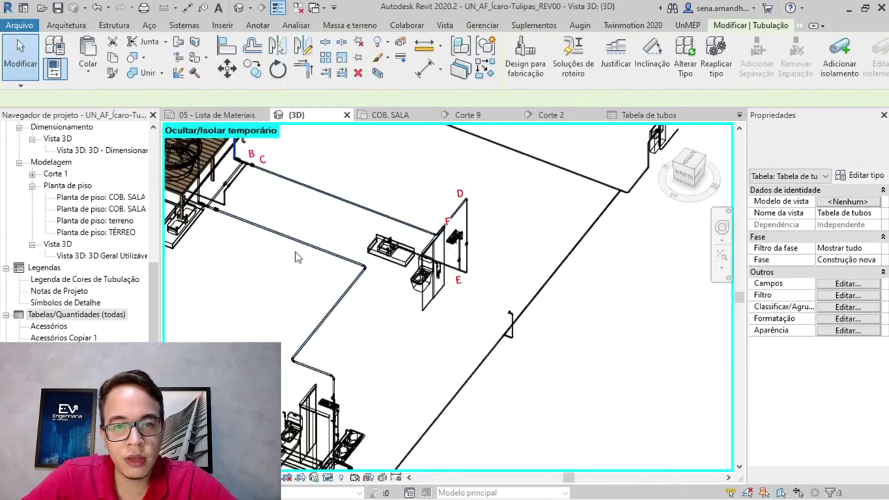
{"action": "scroll", "coordinate": [375, 211], "scroll_direction": "up", "scroll_amount": 6}
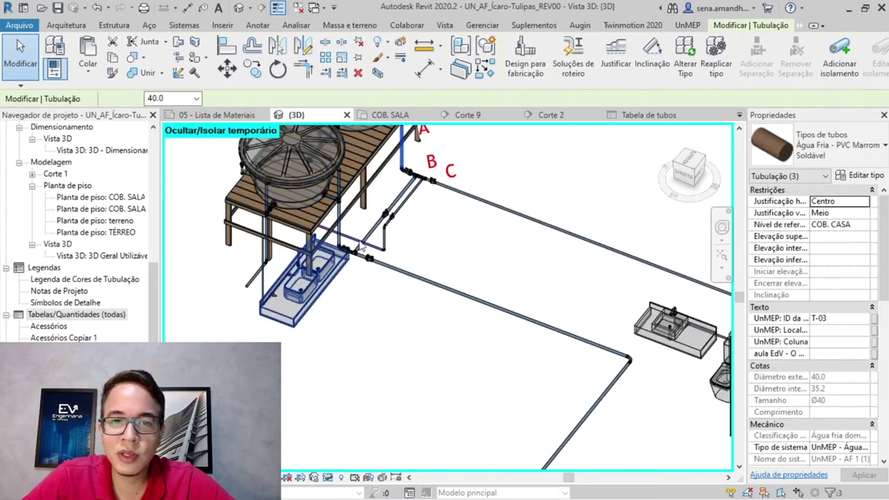
{"action": "scroll", "coordinate": [409, 274], "scroll_direction": "up", "scroll_amount": 3}
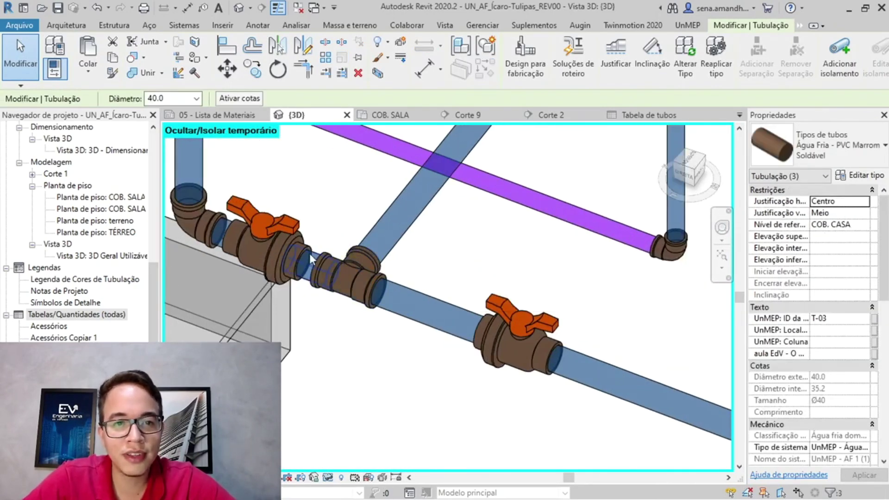
{"action": "scroll", "coordinate": [319, 267], "scroll_direction": "up", "scroll_amount": 3}
{"action": "scroll", "coordinate": [305, 255], "scroll_direction": "down", "scroll_amount": 4}
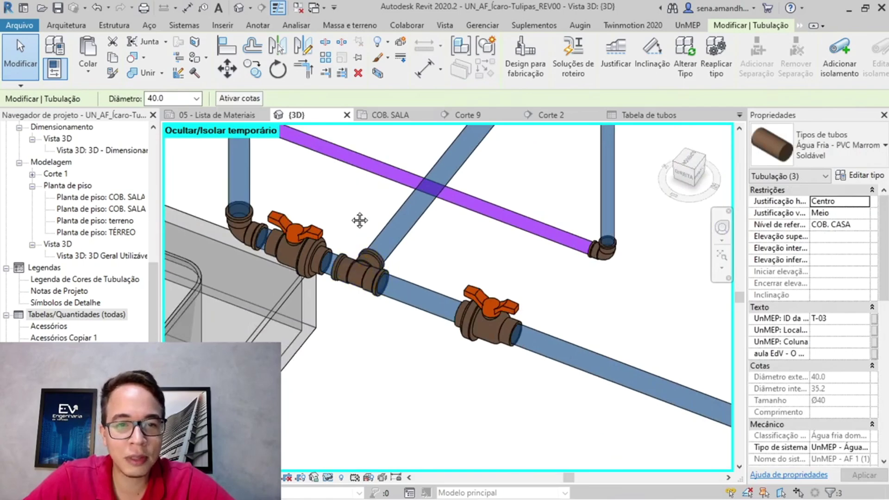
{"action": "scroll", "coordinate": [358, 304], "scroll_direction": "up", "scroll_amount": 2}
{"action": "scroll", "coordinate": [358, 303], "scroll_direction": "down", "scroll_amount": 5}
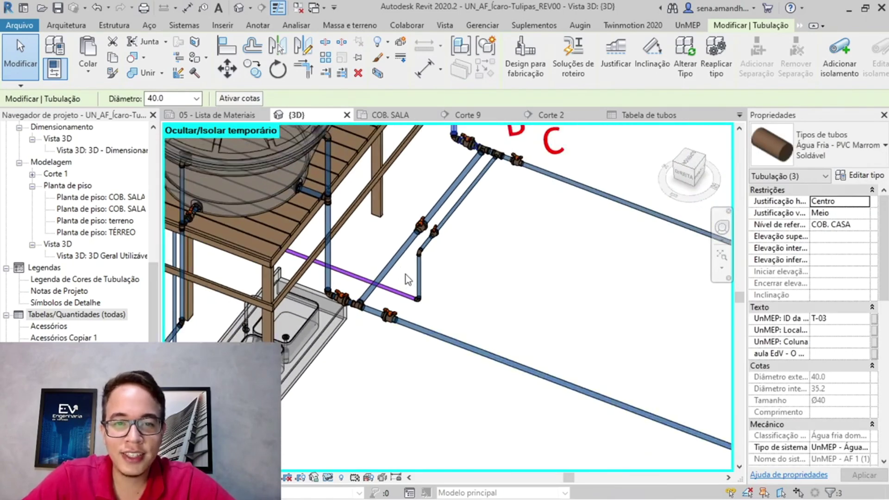
{"action": "scroll", "coordinate": [375, 311], "scroll_direction": "up", "scroll_amount": 4}
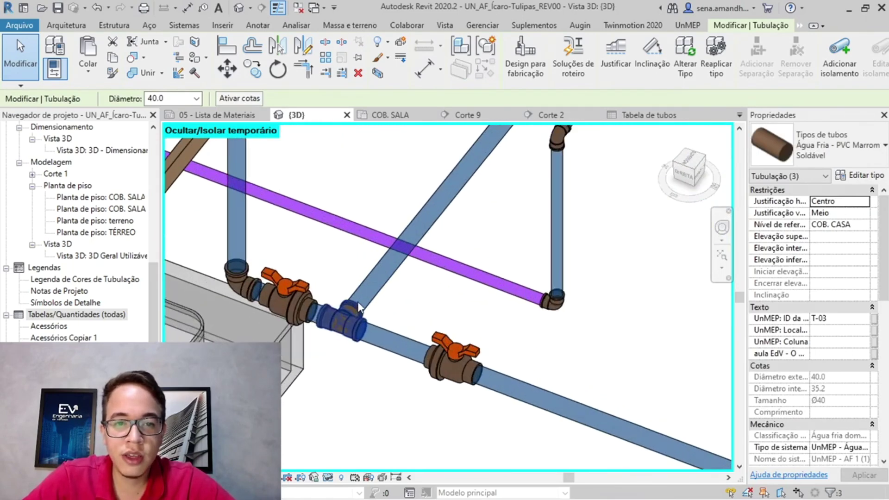
{"action": "scroll", "coordinate": [373, 309], "scroll_direction": "down", "scroll_amount": 4}
{"action": "scroll", "coordinate": [437, 320], "scroll_direction": "down", "scroll_amount": 3}
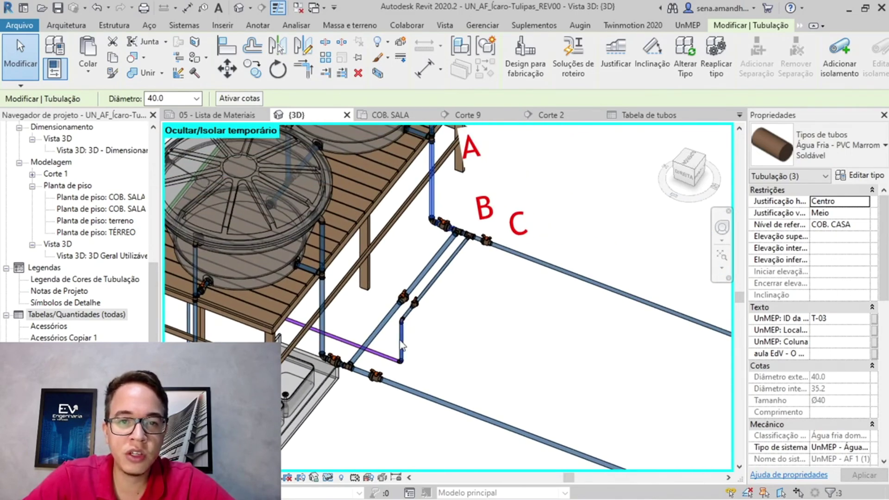
Trace the long branch from the tank manifold to the far bathroom fixtures and back, and clear the pipe selection
{"action": "scroll", "coordinate": [436, 319], "scroll_direction": "up", "scroll_amount": 1}
{"action": "scroll", "coordinate": [560, 405], "scroll_direction": "down", "scroll_amount": 4}
{"action": "middle_click_drag", "start_coordinate": [530, 349], "coordinate": [420, 142]}
{"action": "middle_click_drag", "start_coordinate": [482, 361], "coordinate": [507, 236]}
{"action": "left_click", "coordinate": [483, 393]}
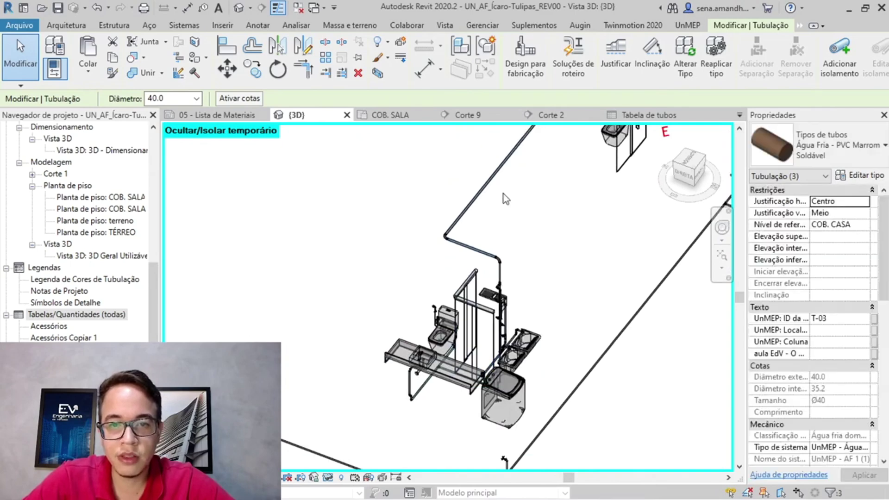
{"action": "middle_click_drag", "start_coordinate": [530, 322], "coordinate": [542, 437]}
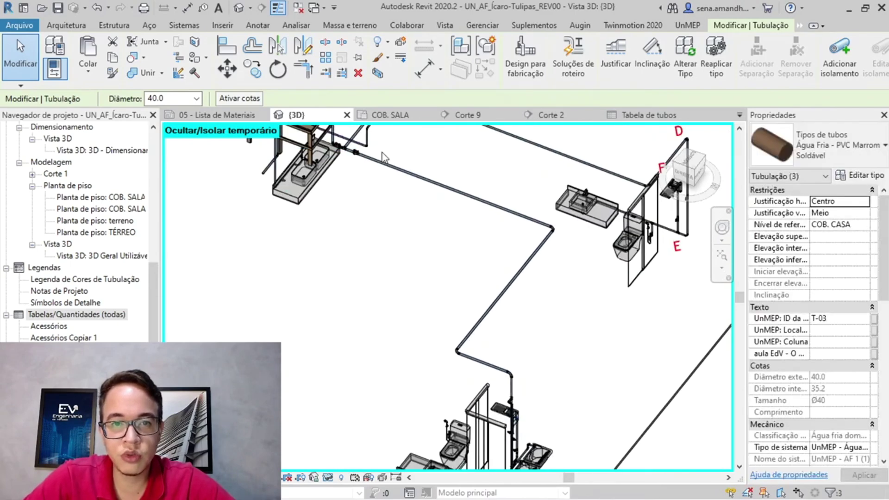
{"action": "middle_click_drag", "start_coordinate": [542, 201], "coordinate": [558, 278]}
{"action": "scroll", "coordinate": [558, 278], "scroll_direction": "up", "scroll_amount": 5}
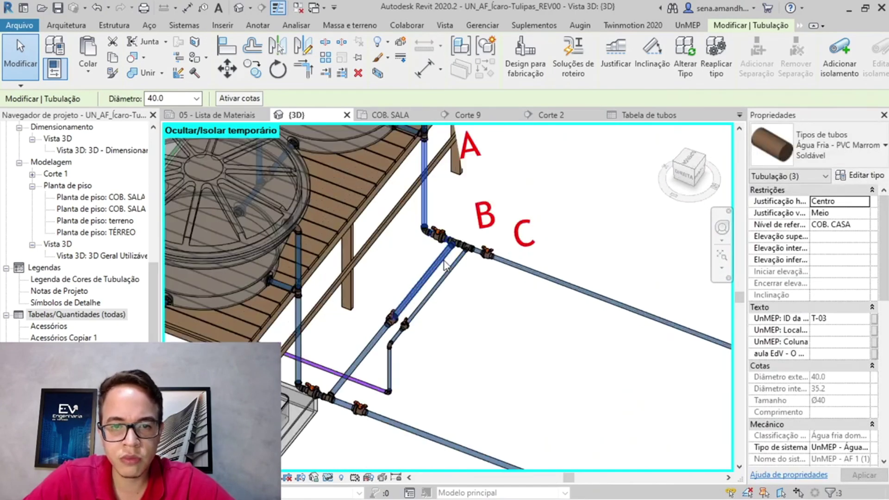
{"action": "middle_click_drag", "start_coordinate": [509, 321], "coordinate": [462, 384]}
{"action": "scroll", "coordinate": [337, 425], "scroll_direction": "up", "scroll_amount": 4}
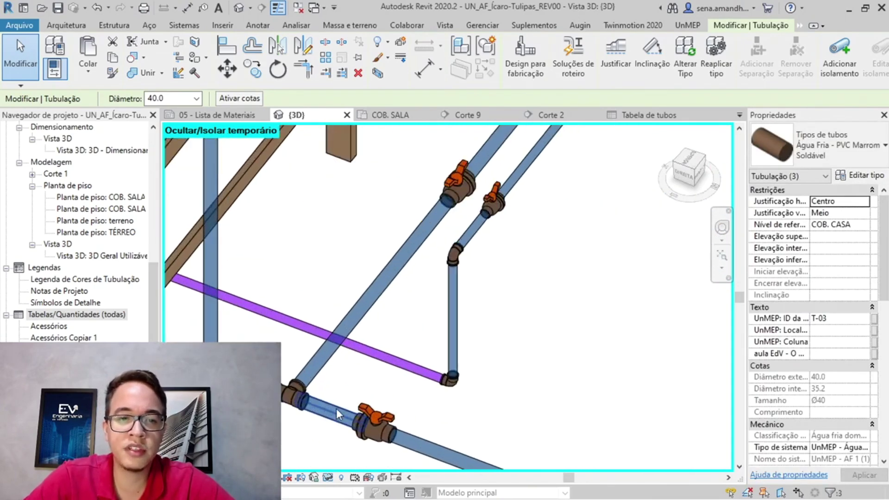
{"action": "scroll", "coordinate": [337, 413], "scroll_direction": "down", "scroll_amount": 1}
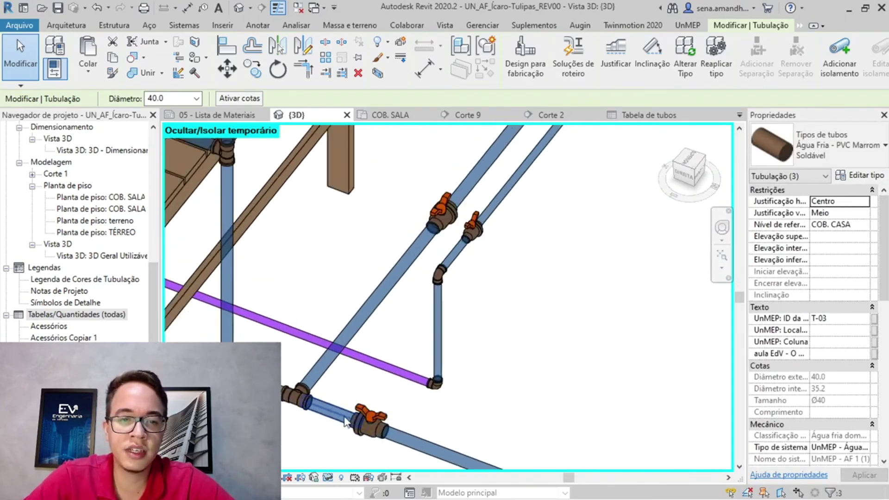
{"action": "left_click", "coordinate": [419, 269]}
{"action": "key", "text": "Escape"}
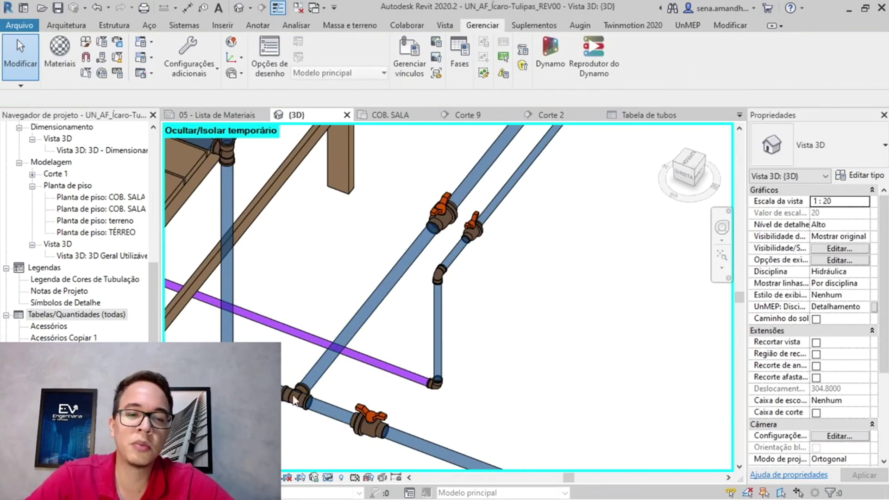
Delete the short pipe and the 40 mm ball valve between the second tank's drop elbow and the manifold tee
{"action": "scroll", "coordinate": [293, 401], "scroll_direction": "up", "scroll_amount": 2}
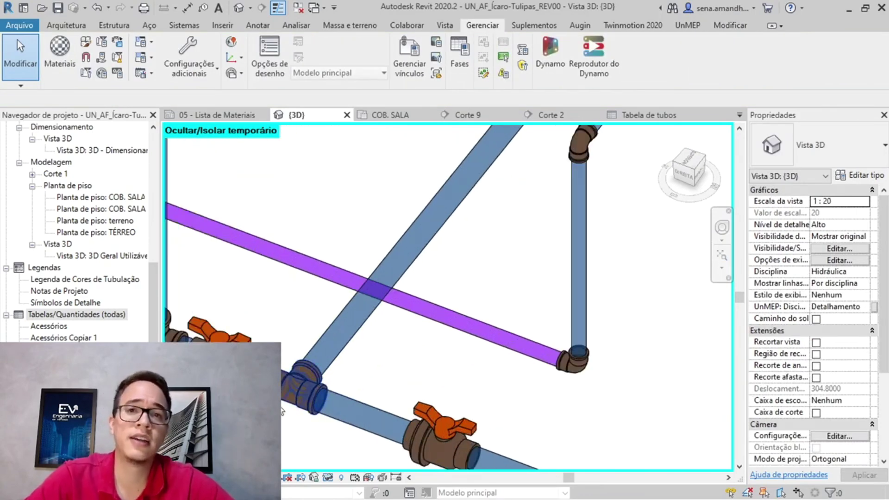
{"action": "scroll", "coordinate": [365, 285], "scroll_direction": "down", "scroll_amount": 2}
{"action": "scroll", "coordinate": [365, 285], "scroll_direction": "up", "scroll_amount": 2}
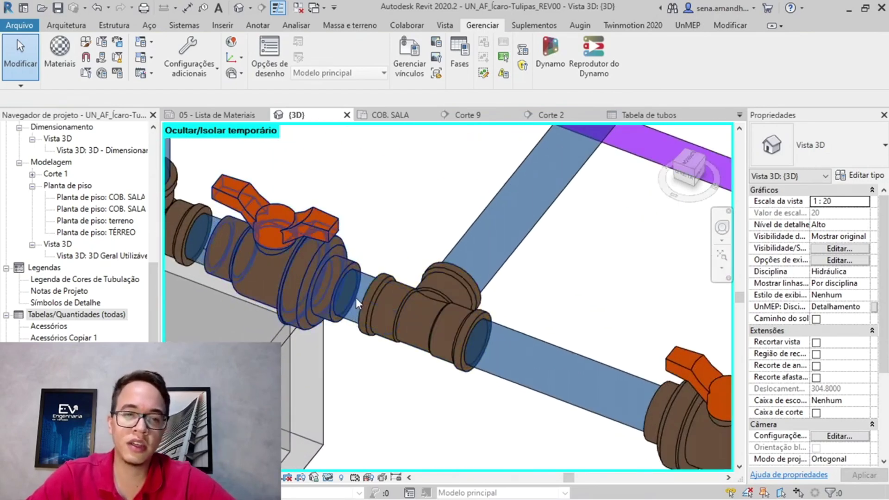
{"action": "left_click", "coordinate": [365, 284]}
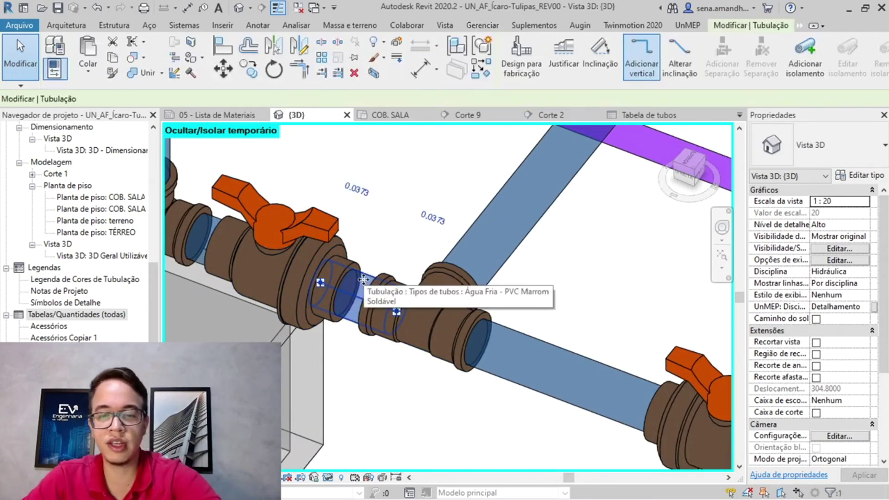
{"action": "key", "text": "Delete"}
{"action": "left_click", "coordinate": [341, 268]}
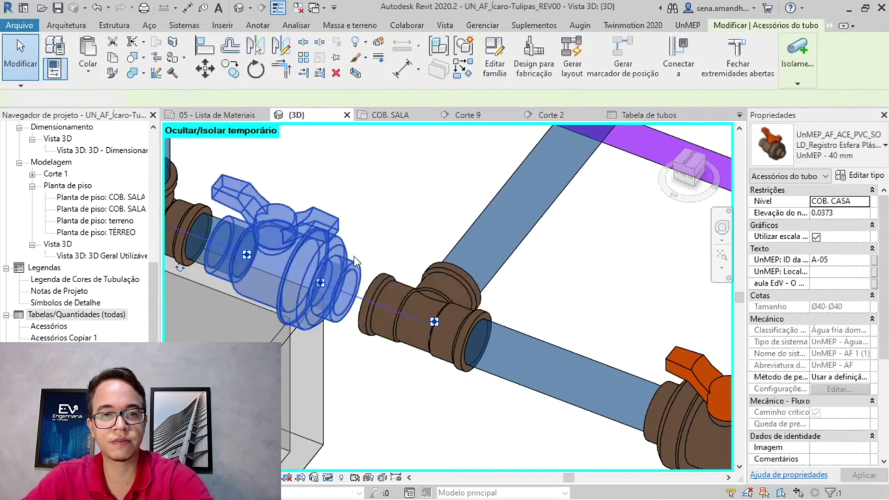
{"action": "key", "text": "Delete"}
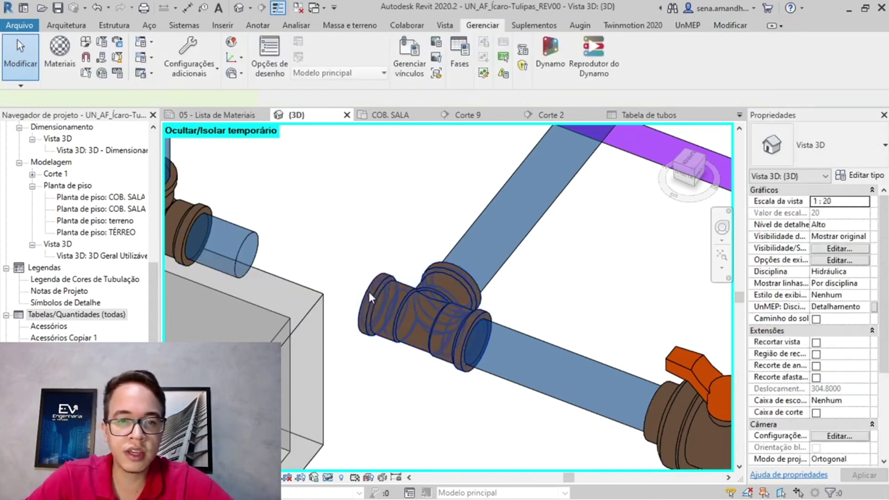
Convert the open-ended 40 mm manifold tee into an elbow by removing its unused outlet
{"action": "left_click", "coordinate": [371, 297]}
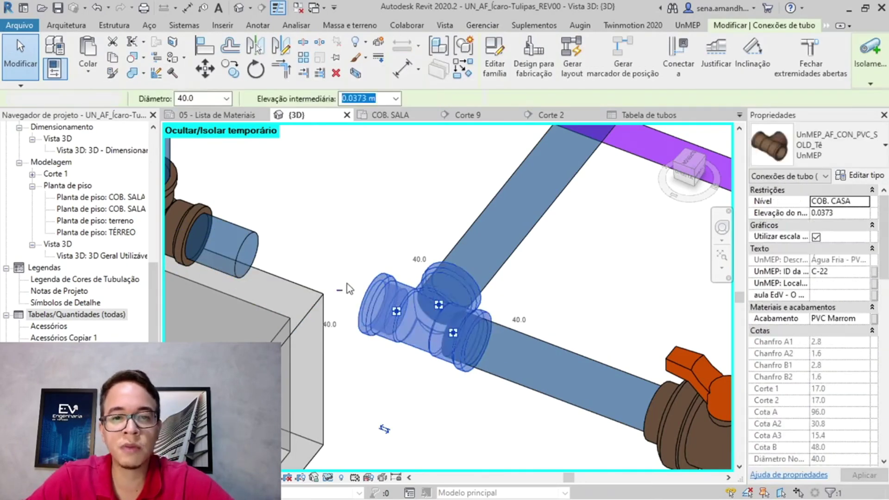
{"action": "left_click", "coordinate": [341, 290]}
{"action": "scroll", "coordinate": [349, 288], "scroll_direction": "down", "scroll_amount": 5}
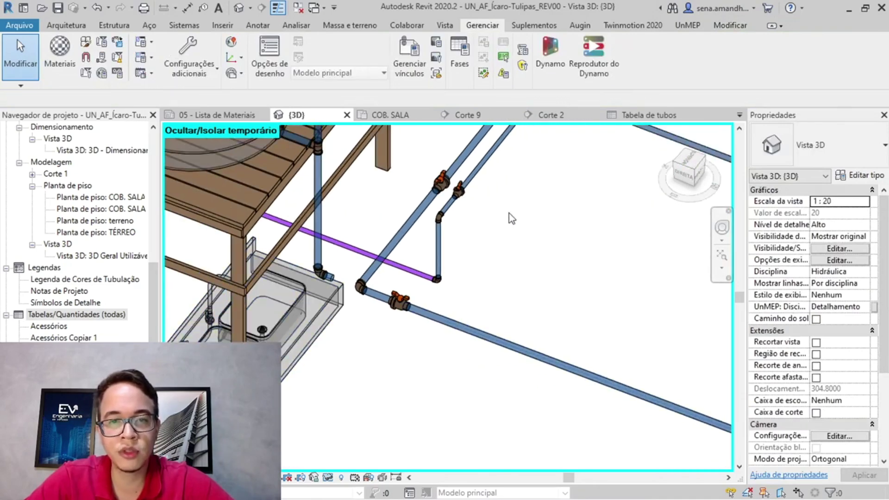
Look up the fixture units of stretch MdIH - A-B in the pipe schedule and enter 5,3 as its ΣP in Excel
{"action": "middle_click_drag", "start_coordinate": [491, 271], "coordinate": [407, 462]}
{"action": "middle_click_drag", "start_coordinate": [401, 352], "coordinate": [521, 233]}
{"action": "middle_click_drag", "start_coordinate": [624, 264], "coordinate": [521, 351]}
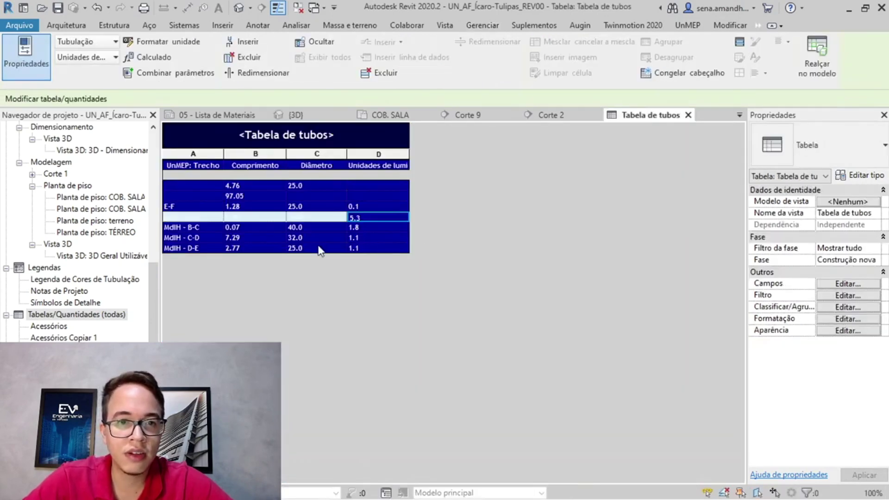
{"action": "left_click", "coordinate": [326, 194]}
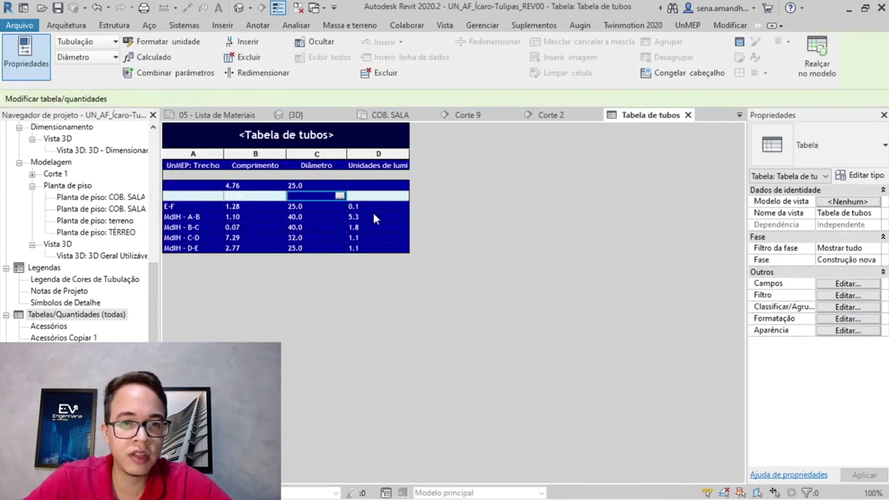
{"action": "left_click", "coordinate": [356, 216]}
{"action": "left_click", "coordinate": [379, 185]}
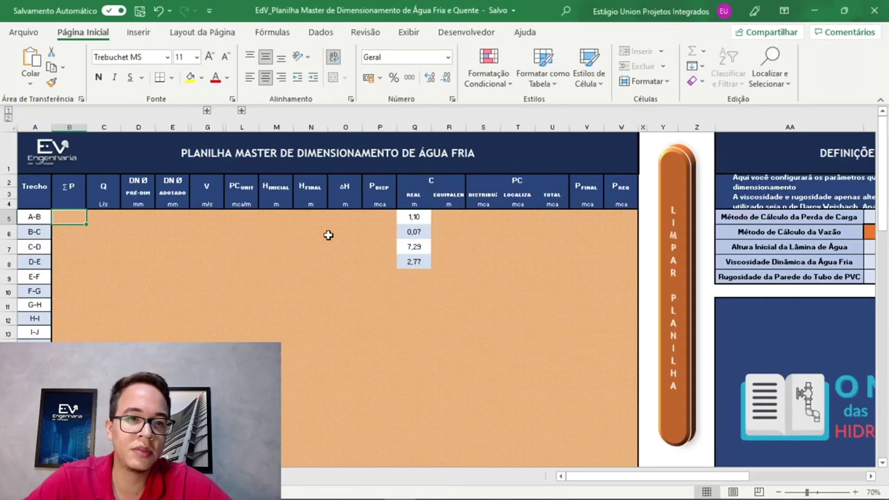
{"action": "type", "text": "5,3"}
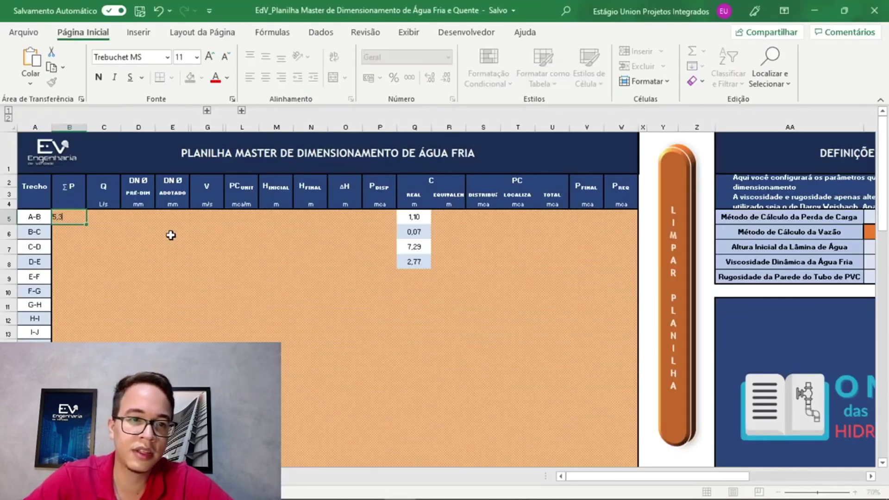
Back in the Revit pipe schedule, rename the fixture units column header as "peso relativo"
{"action": "key", "text": "alt+Tab"}
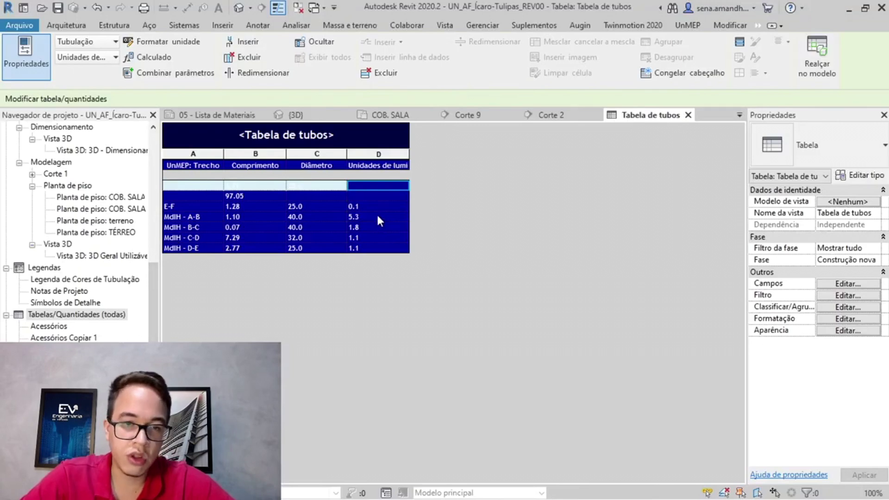
{"action": "left_click", "coordinate": [394, 165]}
{"action": "key", "text": "Caps_Lock"}
{"action": "type", "text": "pe"}
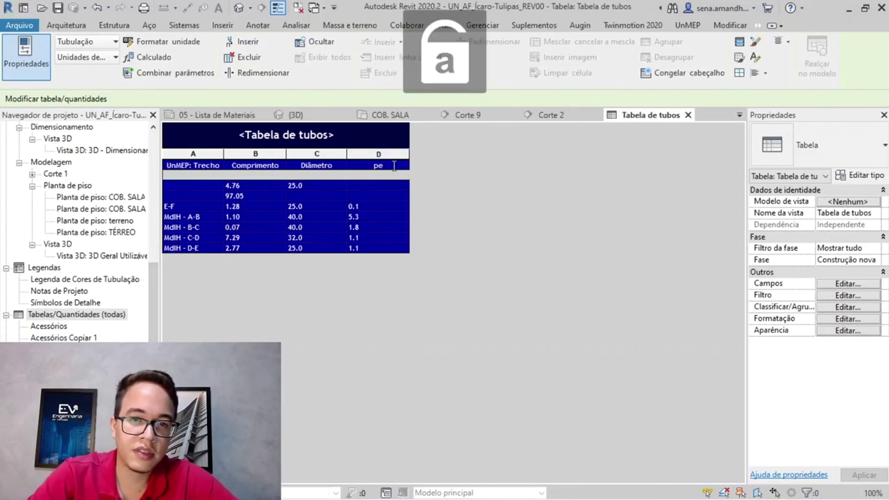
{"action": "type", "text": "so re"}
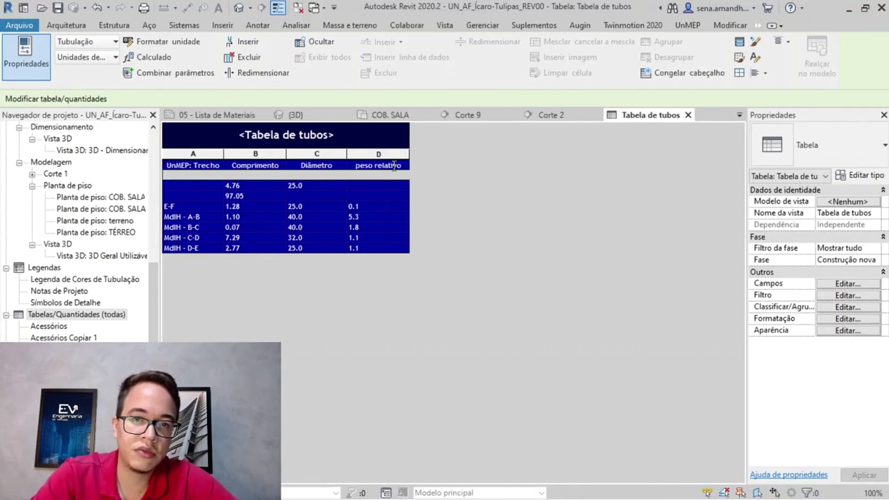
{"action": "type", "text": "lativo"}
{"action": "key", "text": "Return"}
Look up the relative weight of stretch MdIH - B-C and enter 1,8 as its ΣP in the Excel spreadsheet
{"action": "left_click", "coordinate": [377, 227]}
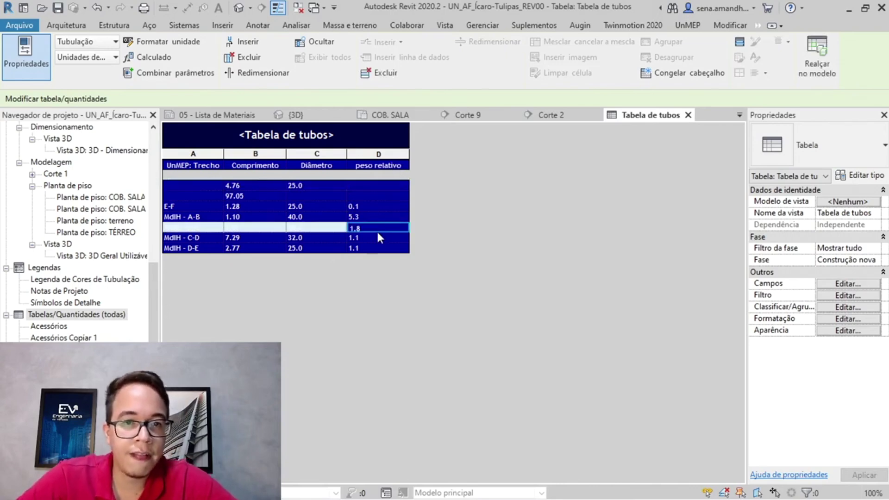
{"action": "key", "text": "alt+Tab"}
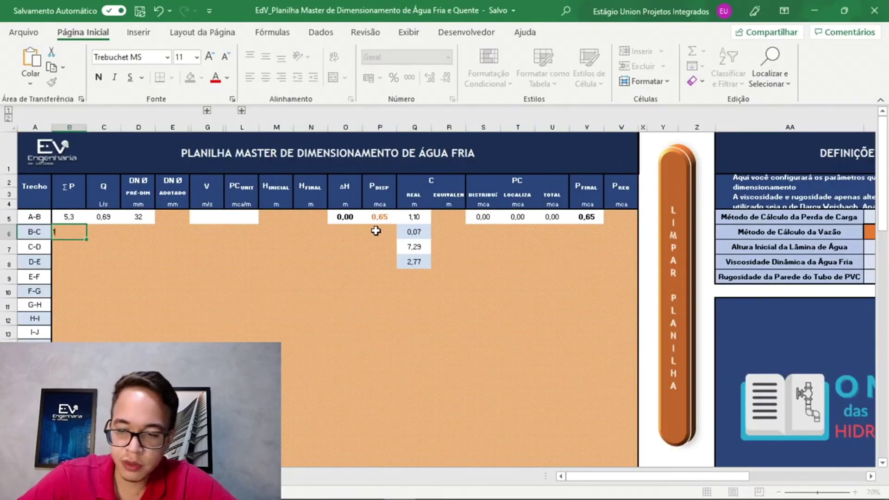
{"action": "type", "text": "1,8"}
{"action": "key", "text": "Return"}
Transfer the relative weights of stretches C-D and D-E, 1,1 each, from the Revit schedule to the Excel ΣP column
{"action": "key", "text": "alt+Tab"}
{"action": "left_click", "coordinate": [374, 239]}
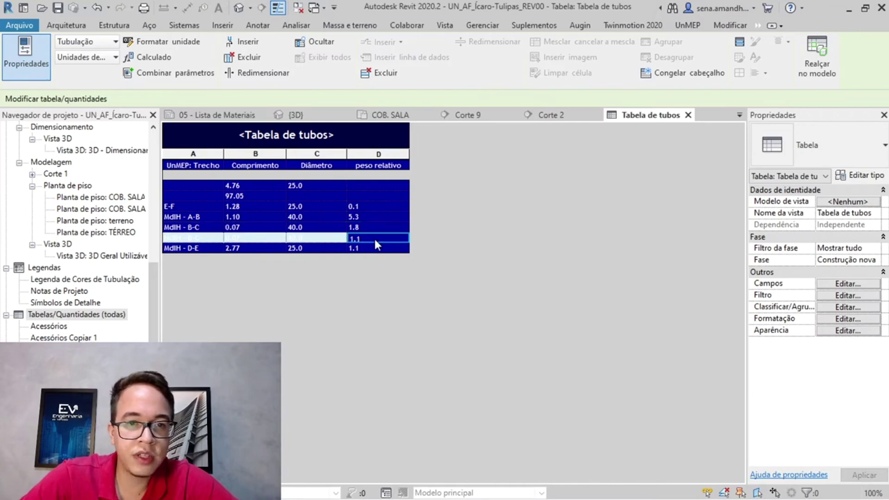
{"action": "key", "text": "alt+Tab"}
{"action": "type", "text": "1,1"}
{"action": "key", "text": "Return"}
{"action": "type", "text": "1"}
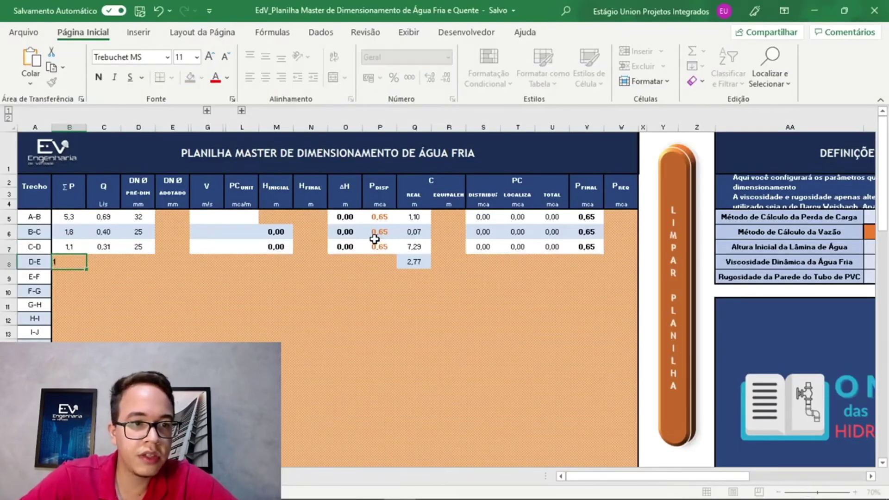
{"action": "key", "text": "Return"}
Switch to Revit's 3D view and select the vertical pipe branch rising near E, together with its valve and end elbow
{"action": "key", "text": "alt+Tab"}
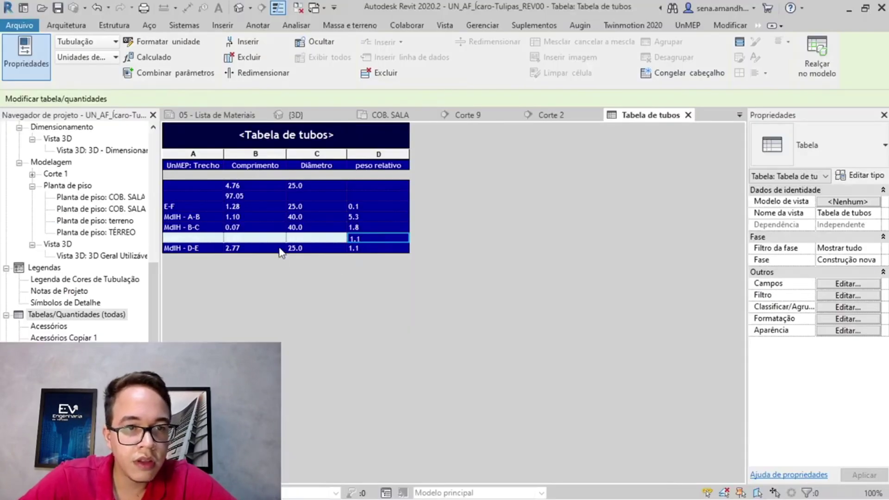
{"action": "left_click", "coordinate": [292, 114]}
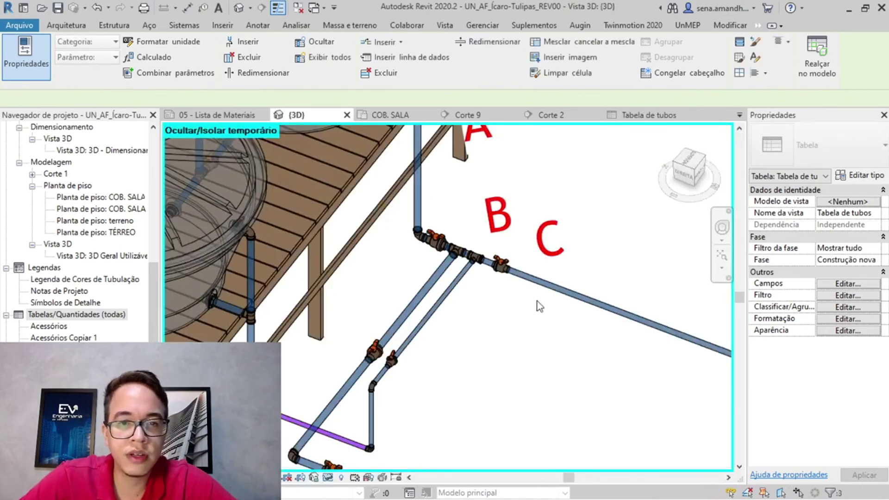
{"action": "middle_click_drag", "start_coordinate": [532, 322], "coordinate": [241, 192]}
{"action": "scroll", "coordinate": [444, 337], "scroll_direction": "up", "scroll_amount": 5}
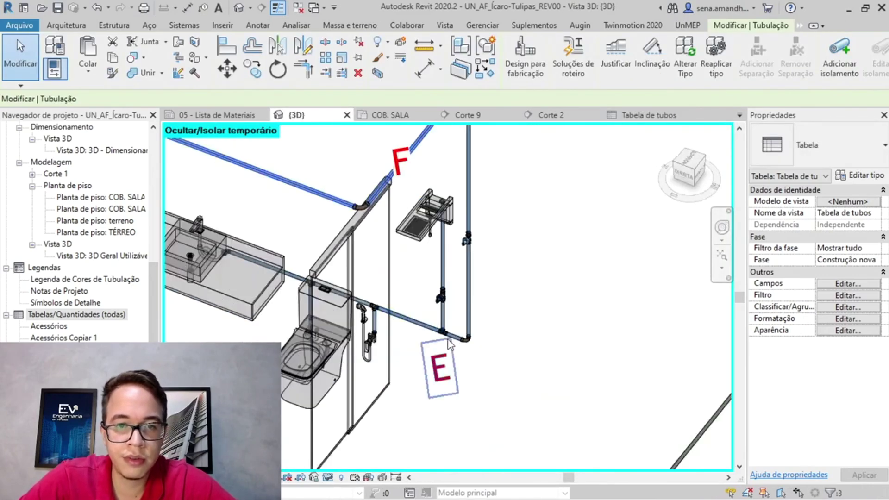
{"action": "left_click", "coordinate": [443, 291]}
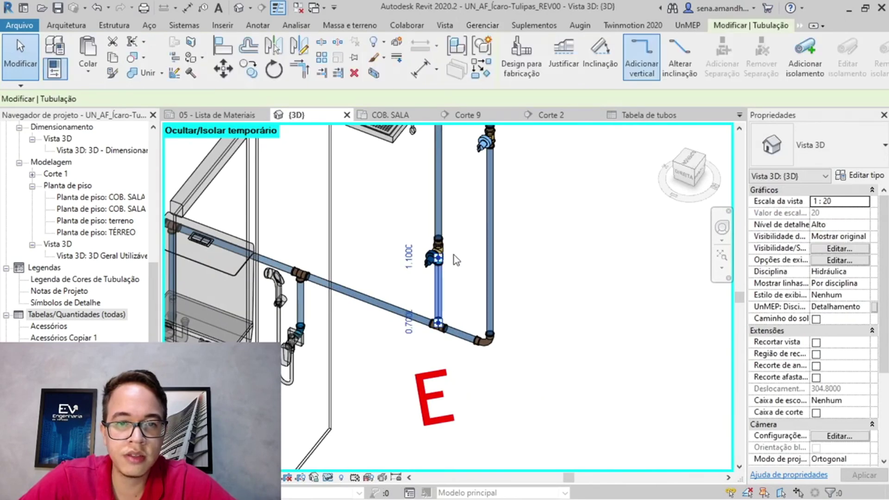
{"action": "scroll", "coordinate": [513, 260], "scroll_direction": "down", "scroll_amount": 2}
{"action": "middle_click_drag", "start_coordinate": [528, 298], "coordinate": [509, 362]}
{"action": "middle_click_drag", "start_coordinate": [509, 363], "coordinate": [442, 212], "text": "shift"}
{"action": "scroll", "coordinate": [443, 213], "scroll_direction": "up", "scroll_amount": 2}
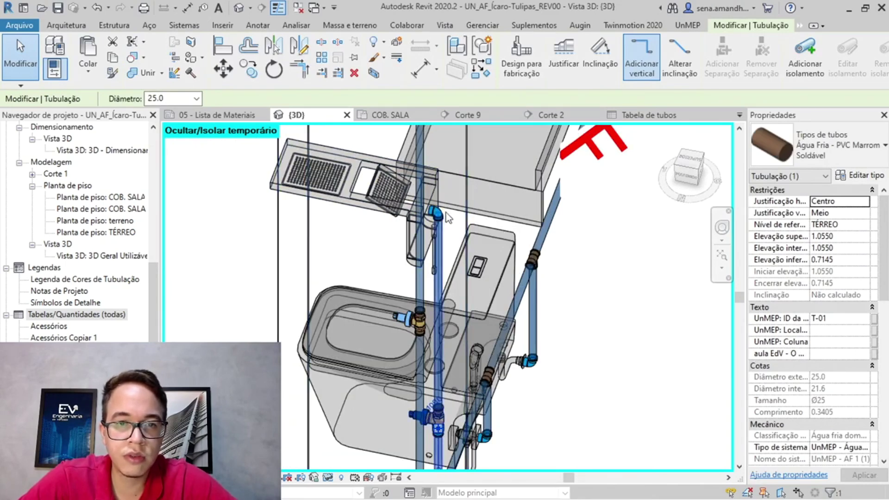
{"action": "key", "text": "Tab"}
{"action": "left_click", "coordinate": [445, 217]}
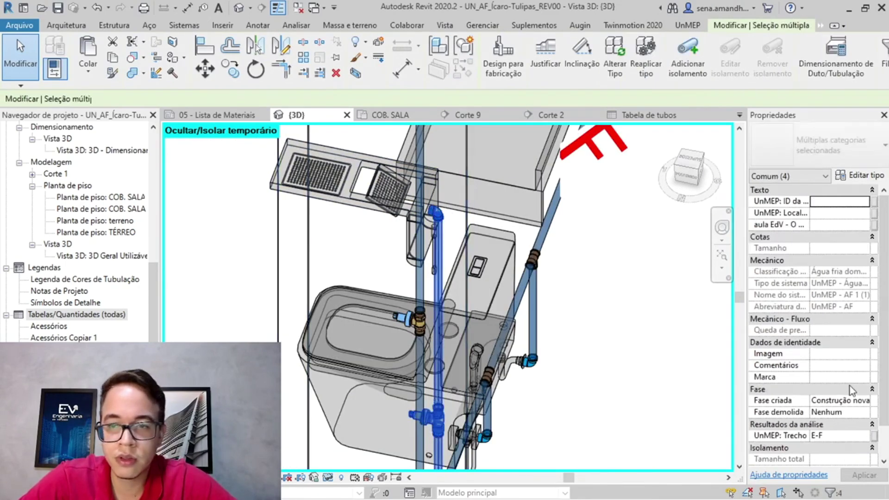
Replace the selected branch's UnMEP: Trecho value with MdIH
{"action": "scroll", "coordinate": [839, 382], "scroll_direction": "down", "scroll_amount": 1}
{"action": "left_click_drag", "start_coordinate": [833, 404], "coordinate": [812, 401]}
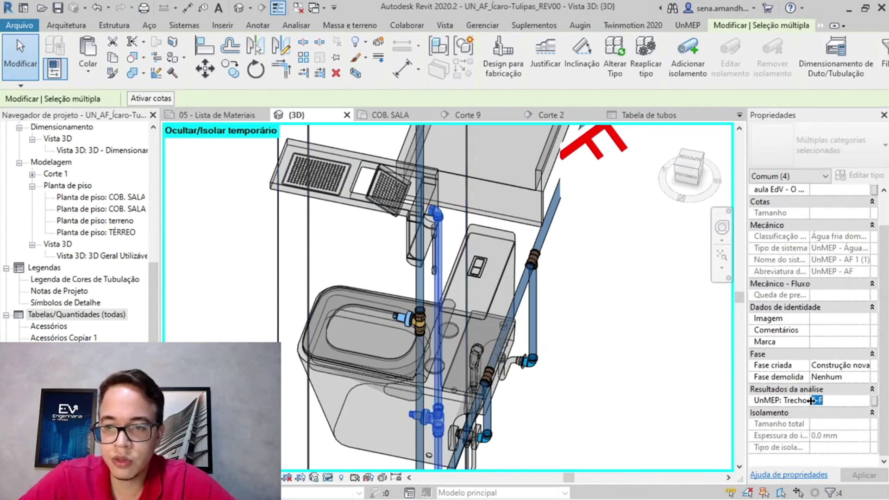
{"action": "key", "text": "Caps_Lock"}
{"action": "type", "text": "M"}
{"action": "key", "text": "Caps_Lock"}
{"action": "type", "text": "5"}
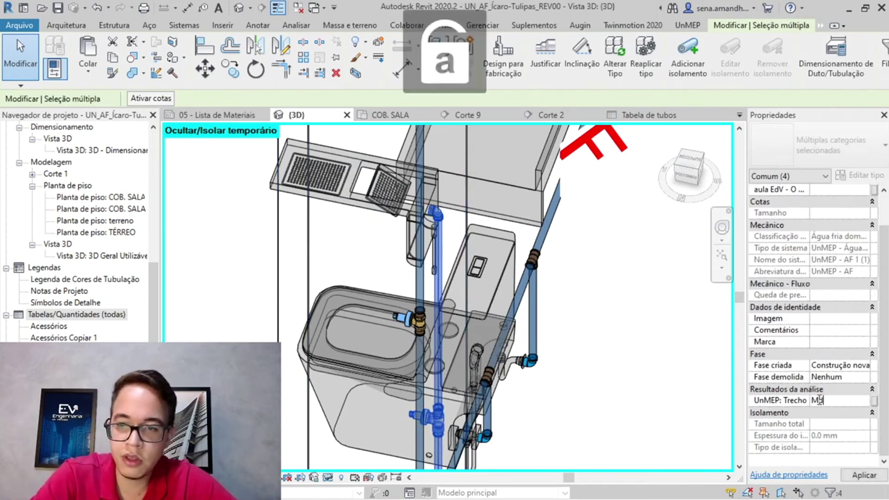
{"action": "type", "text": "ih"}
{"action": "key", "text": "BackSpace"}
{"action": "key", "text": "BackSpace"}
{"action": "key", "text": "Caps_Lock"}
{"action": "type", "text": "IH"}
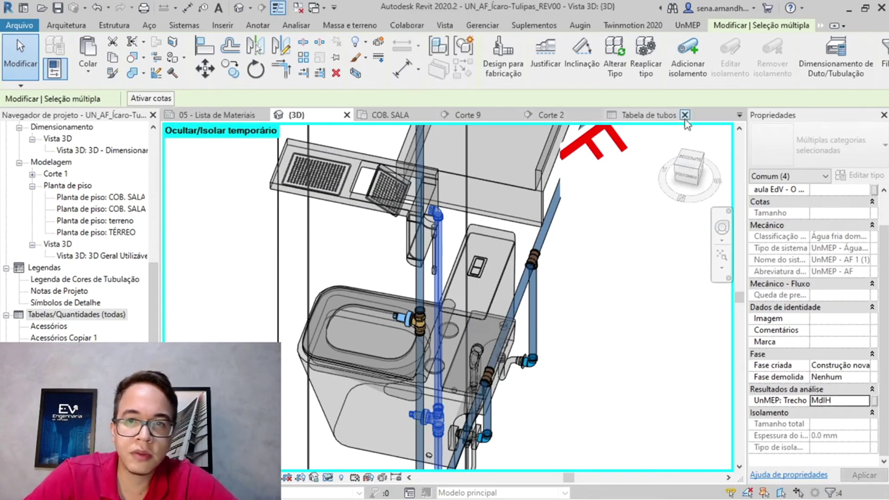
Check the naming format of stretch MdIH - B-C in the pipe schedule and in its pipe's UnMEP: Trecho property
{"action": "left_click", "coordinate": [653, 116]}
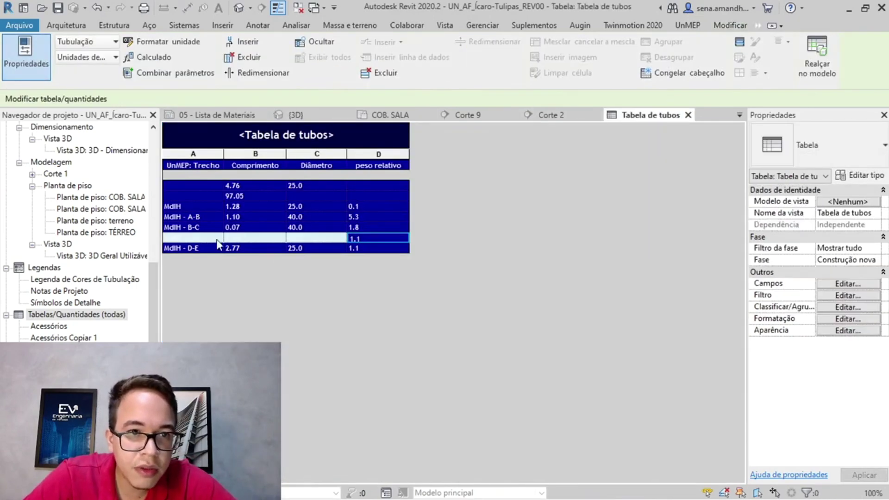
{"action": "left_click", "coordinate": [202, 226]}
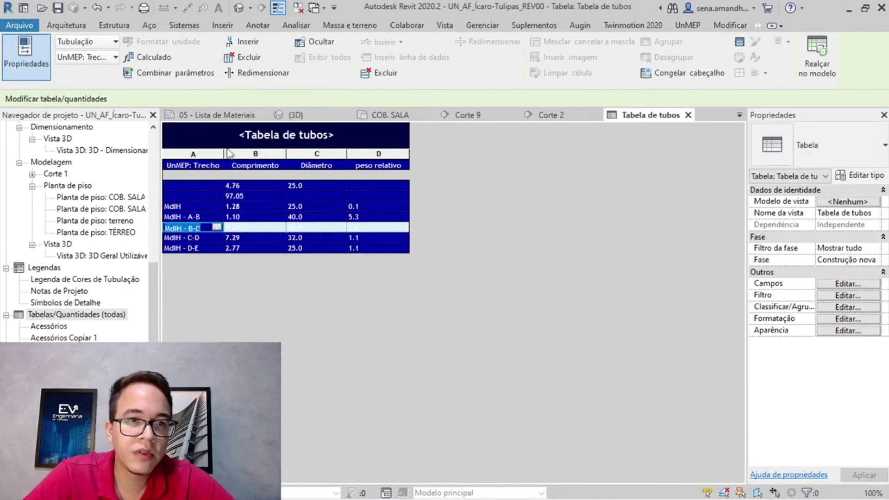
{"action": "left_click", "coordinate": [296, 115]}
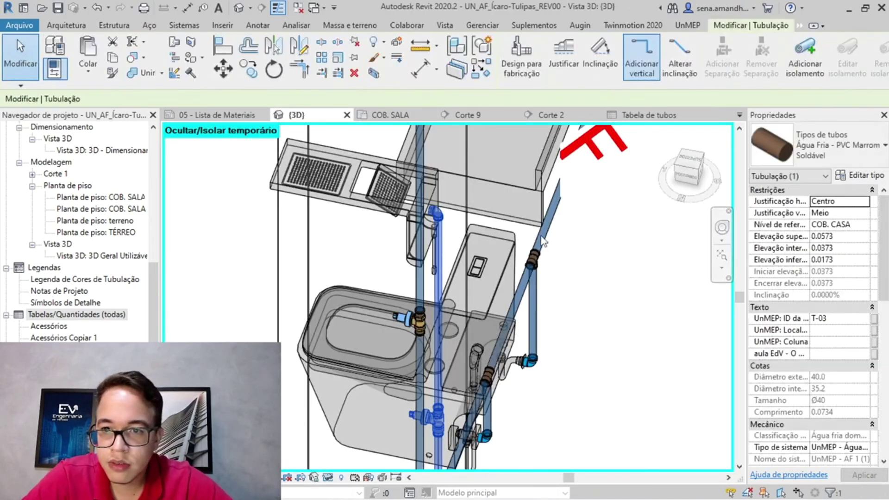
{"action": "scroll", "coordinate": [847, 410], "scroll_direction": "down", "scroll_amount": 10}
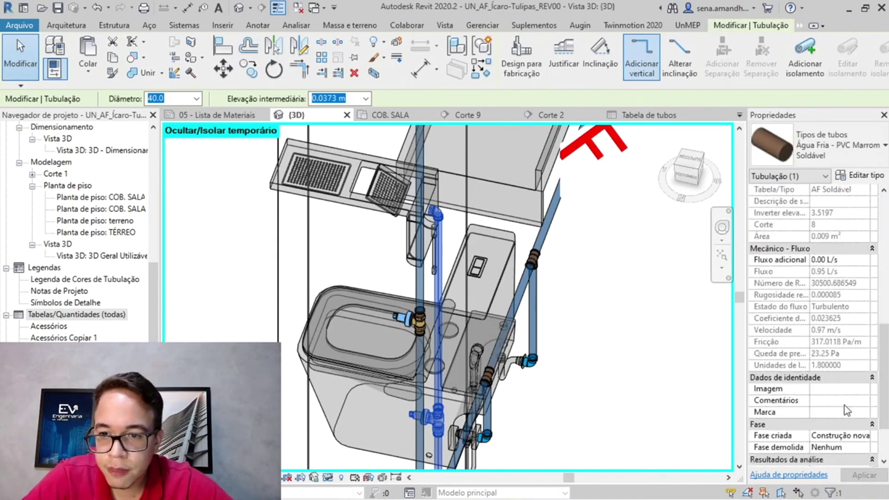
{"action": "scroll", "coordinate": [846, 410], "scroll_direction": "down", "scroll_amount": 3}
{"action": "left_click", "coordinate": [862, 403]}
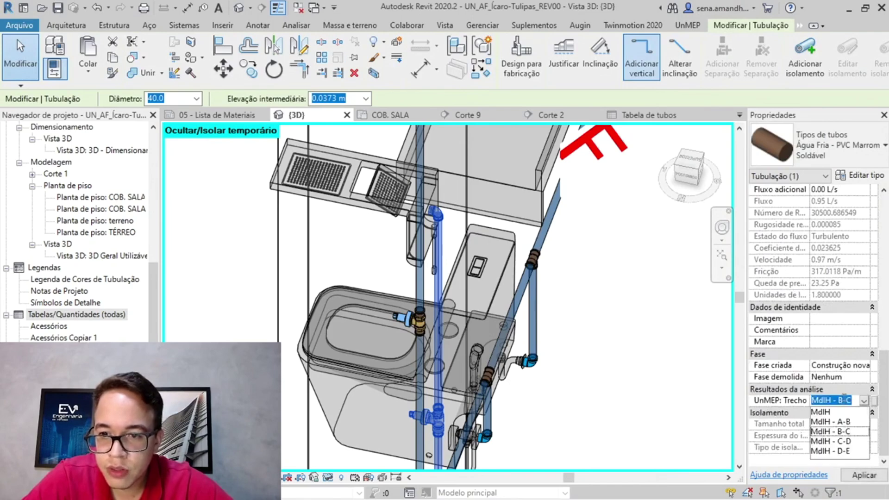
{"action": "left_click", "coordinate": [660, 396]}
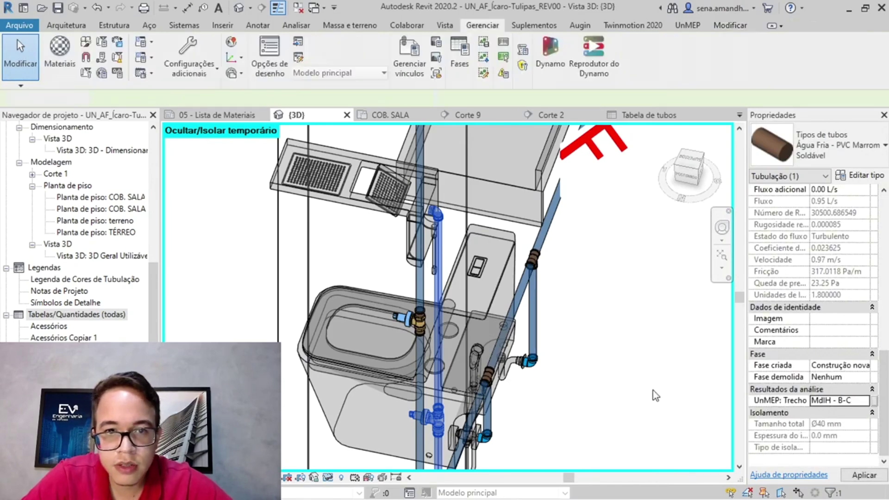
Reselect the vertical branch near E with its valve and elbow and complete its UnMEP: Trecho value as MdIH - E-F
{"action": "middle_click_drag", "start_coordinate": [667, 399], "coordinate": [625, 292]}
{"action": "left_click", "coordinate": [433, 352]}
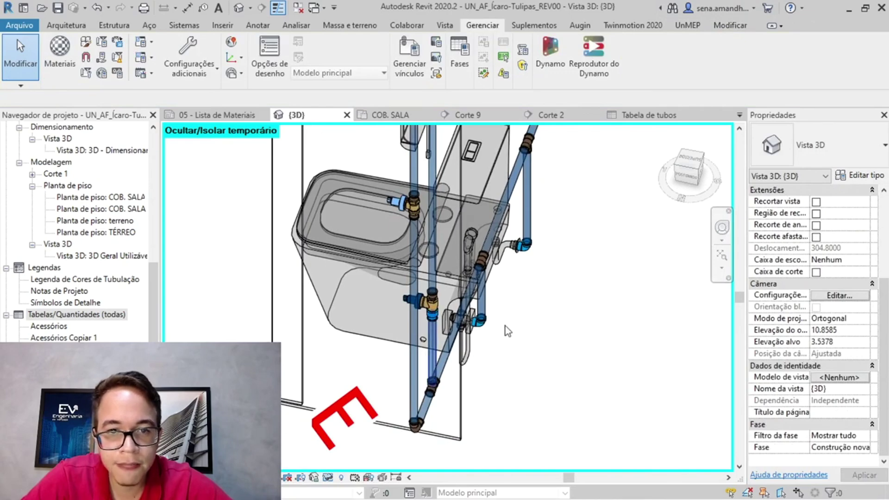
{"action": "middle_click_drag", "start_coordinate": [583, 378], "coordinate": [541, 373], "text": "shift"}
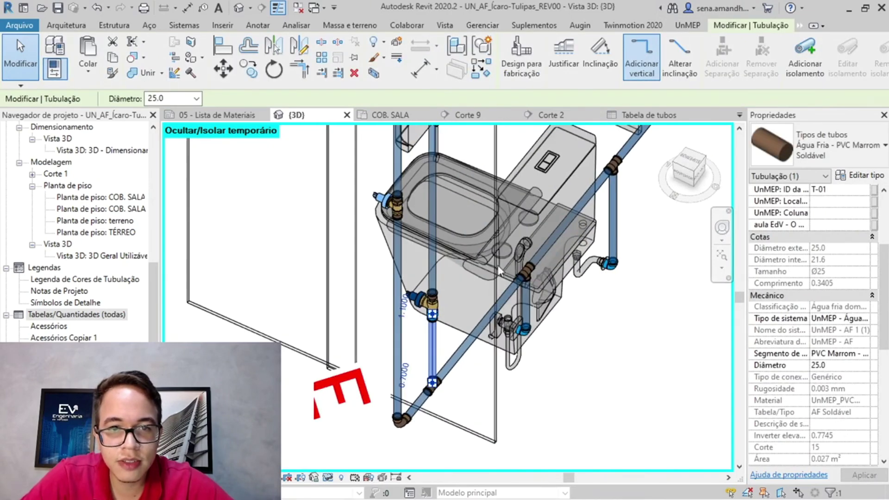
{"action": "middle_click_drag", "start_coordinate": [506, 257], "coordinate": [522, 386]}
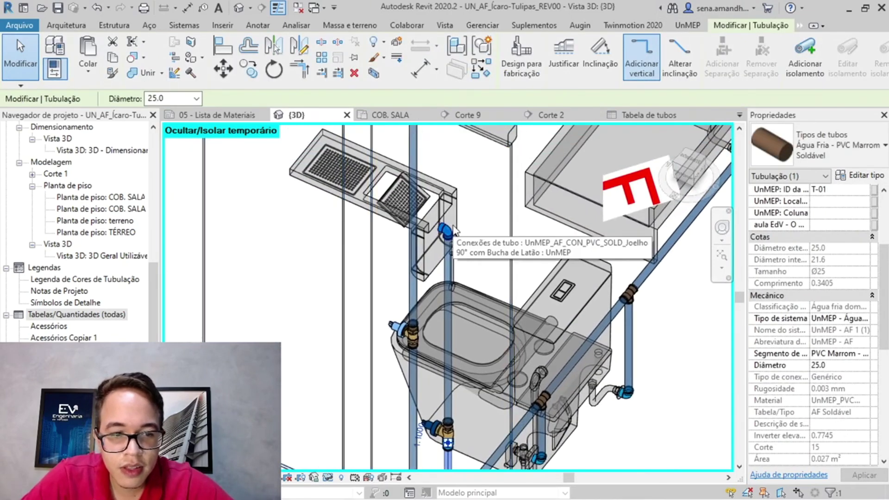
{"action": "key", "text": "Tab"}
{"action": "left_click", "coordinate": [453, 225], "text": "ctrl"}
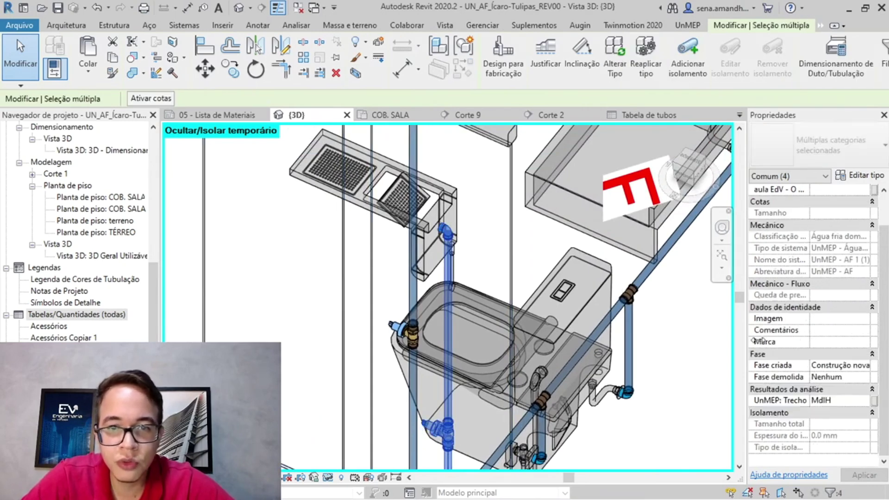
{"action": "left_click", "coordinate": [848, 401]}
{"action": "type", "text": "- E-F"}
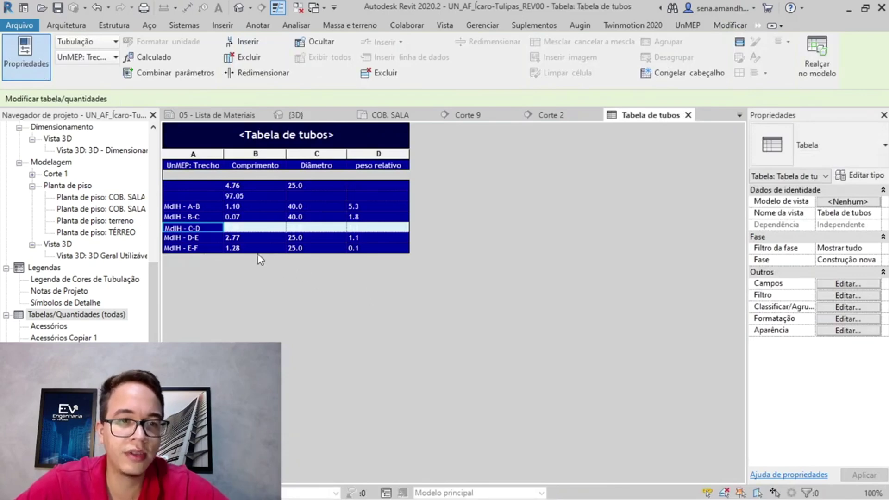
Look up the length of stretch MdIH - E-F in the pipe schedule and enter 1,28 as its real length in Excel
{"action": "left_click", "coordinate": [258, 252]}
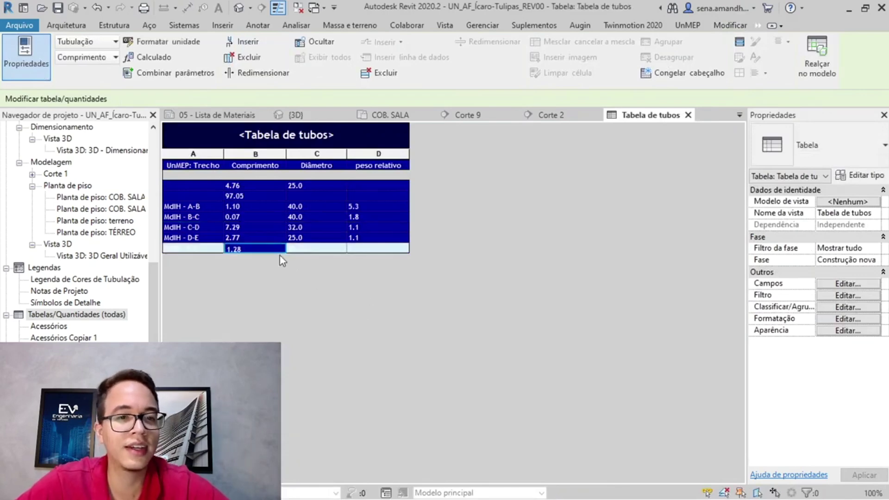
{"action": "key", "text": "alt+Tab"}
{"action": "left_click", "coordinate": [378, 277]}
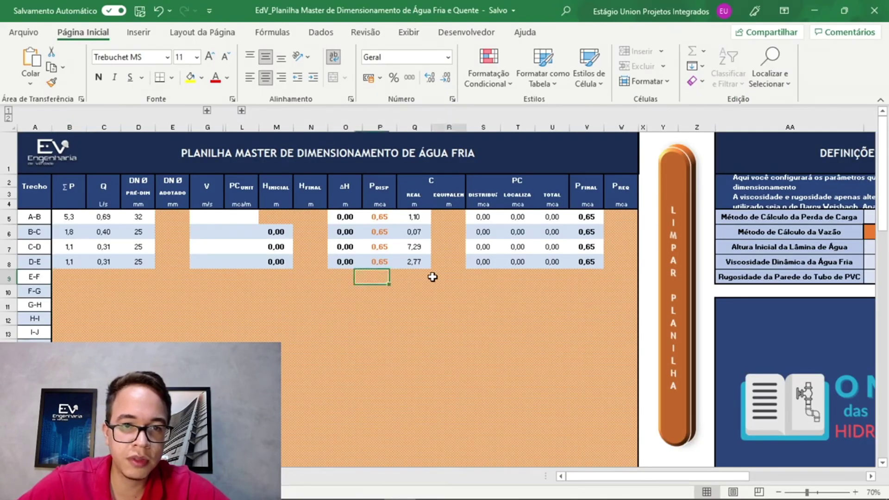
{"action": "left_click", "coordinate": [414, 276]}
{"action": "type", "text": "1,28"}
{"action": "key", "text": "Return"}
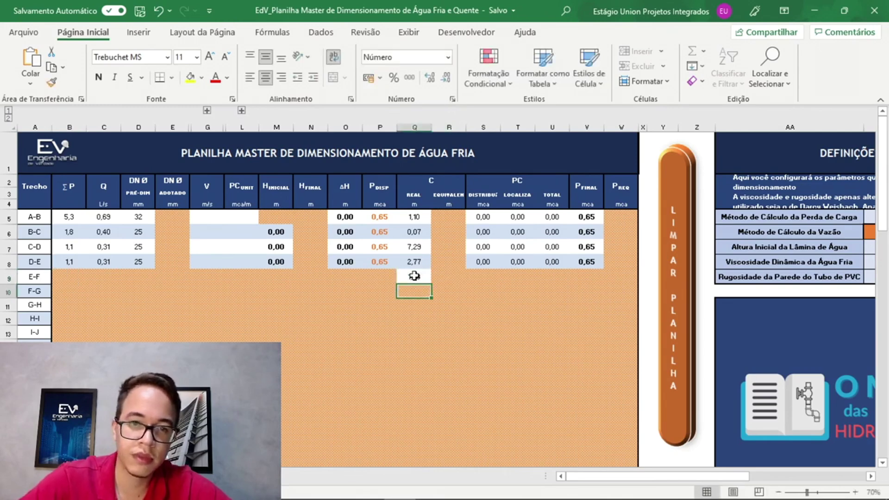
Look up the relative weight of stretch MdIH - E-F in the Revit schedule and enter 0,1 as its ΣP in Excel
{"action": "key", "text": "alt+Tab"}
{"action": "left_click", "coordinate": [327, 215]}
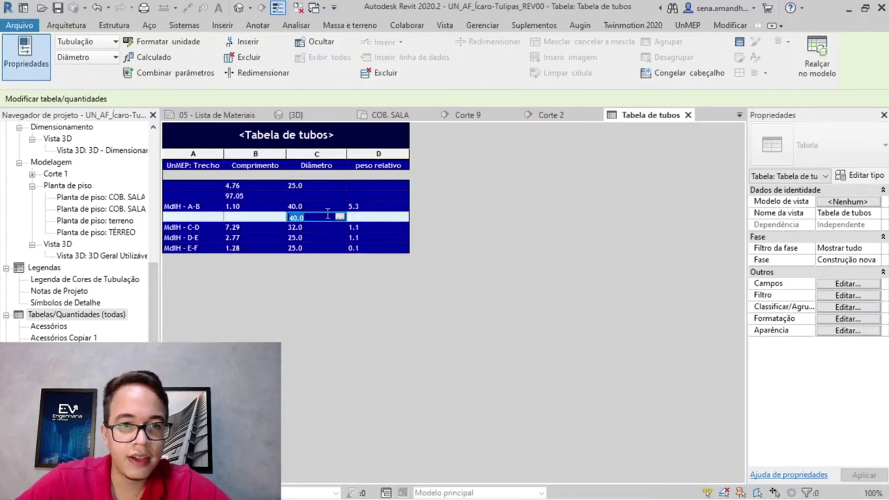
{"action": "left_click", "coordinate": [378, 249]}
{"action": "key", "text": "alt+Tab"}
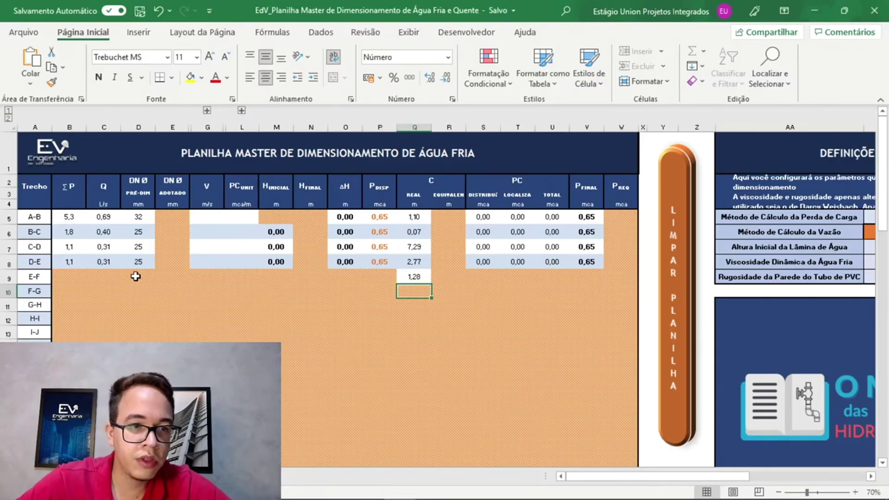
{"action": "left_click", "coordinate": [69, 279]}
{"action": "type", "text": "0,1"}
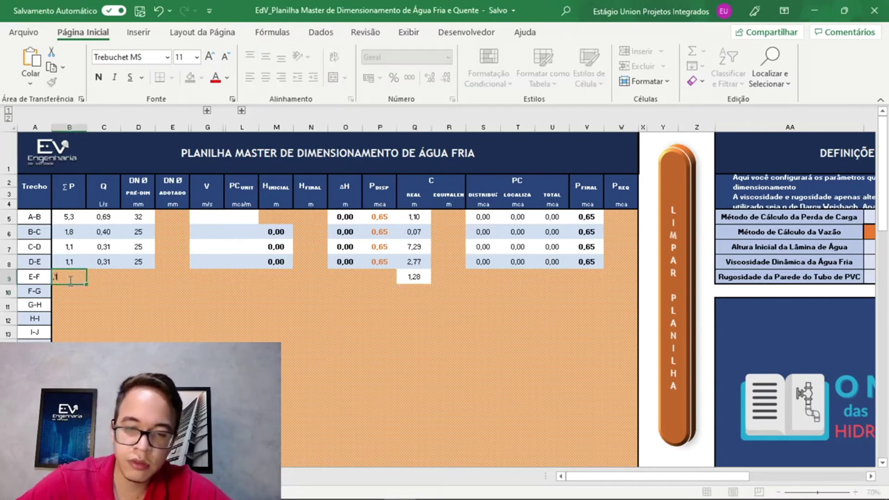
{"action": "key", "text": "Tab"}
Set the adopted DN of stretch E-F to 25 mm
{"action": "type", "text": "2"}
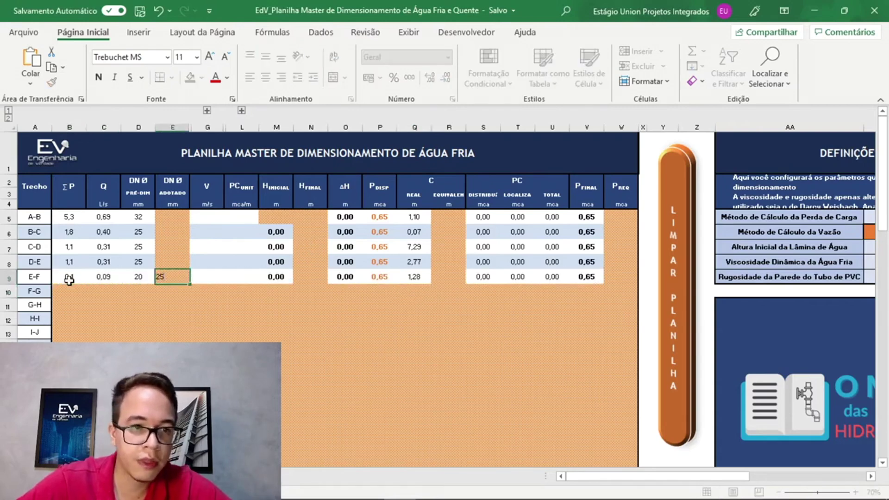
{"action": "type", "text": "5"}
{"action": "key", "text": "Return"}
Transfer the remaining diameters from the Revit schedule to Excel's adopted DN column: D-E 25, C-D 32, B-C 40 and A-B 40
{"action": "key", "text": "alt+Tab"}
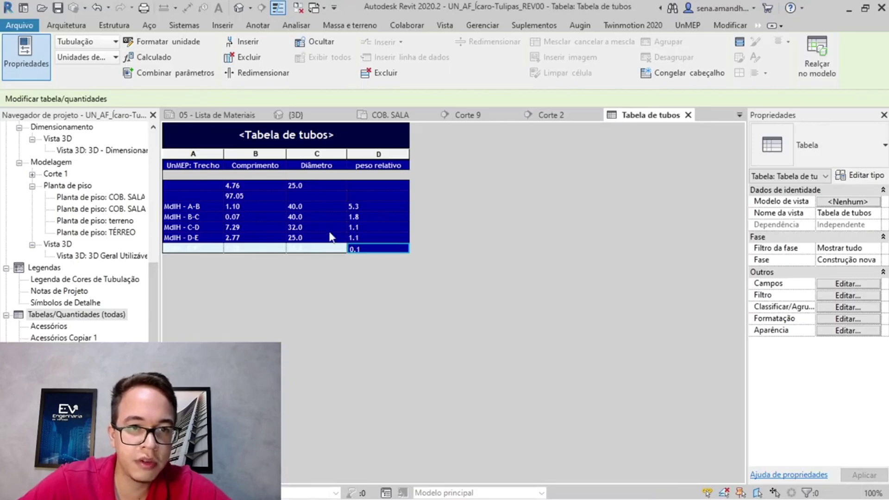
{"action": "left_click", "coordinate": [313, 237]}
{"action": "left_click", "coordinate": [313, 227]}
{"action": "left_click", "coordinate": [317, 218]}
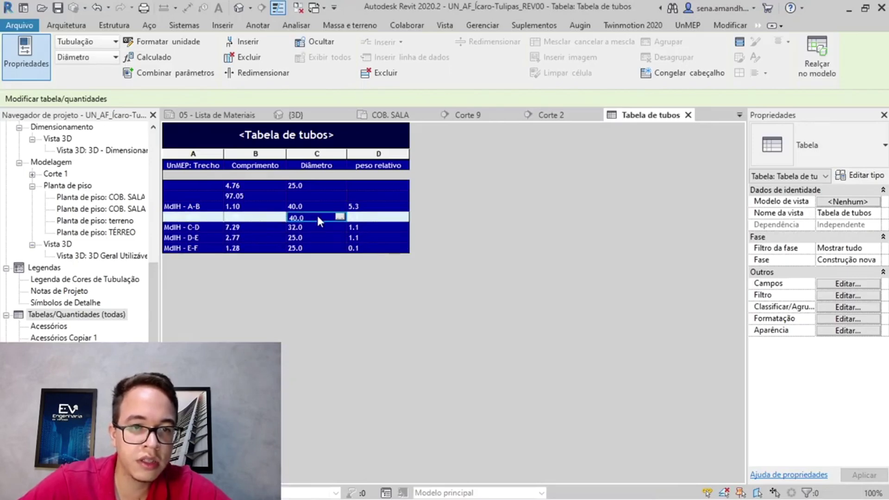
{"action": "left_click", "coordinate": [318, 210]}
{"action": "key", "text": "alt+Tab"}
{"action": "type", "text": "25"}
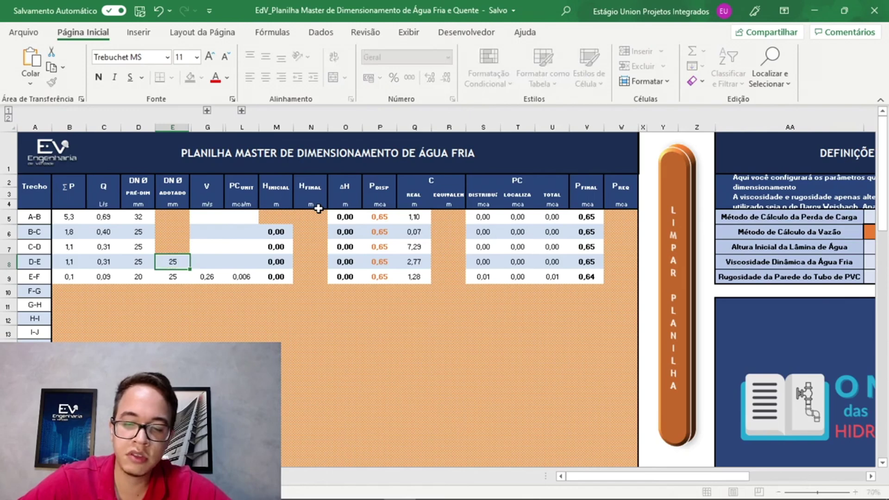
{"action": "key", "text": "Up"}
{"action": "type", "text": "32"}
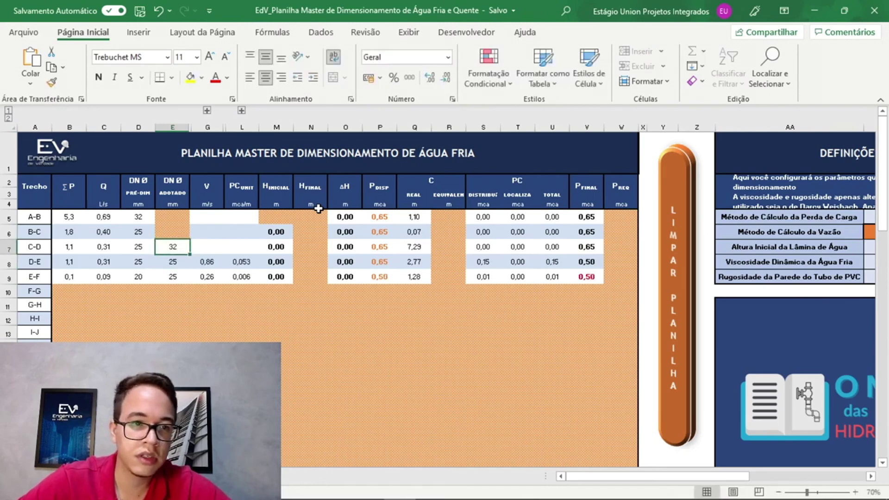
{"action": "key", "text": "Up"}
{"action": "type", "text": "40"}
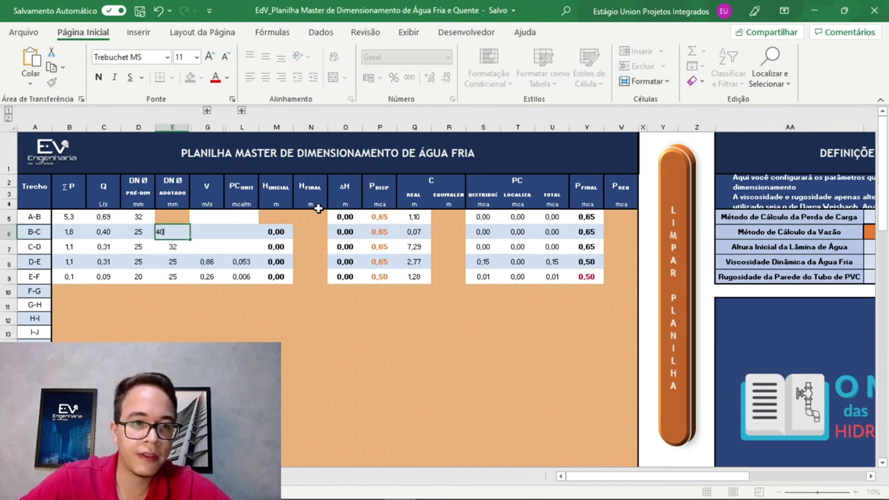
{"action": "key", "text": "Up"}
{"action": "type", "text": "40"}
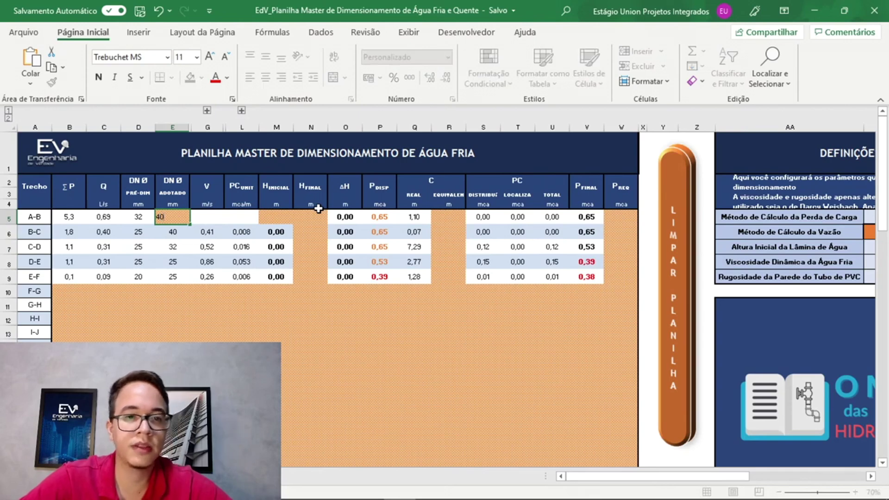
{"action": "key", "text": "Tab"}
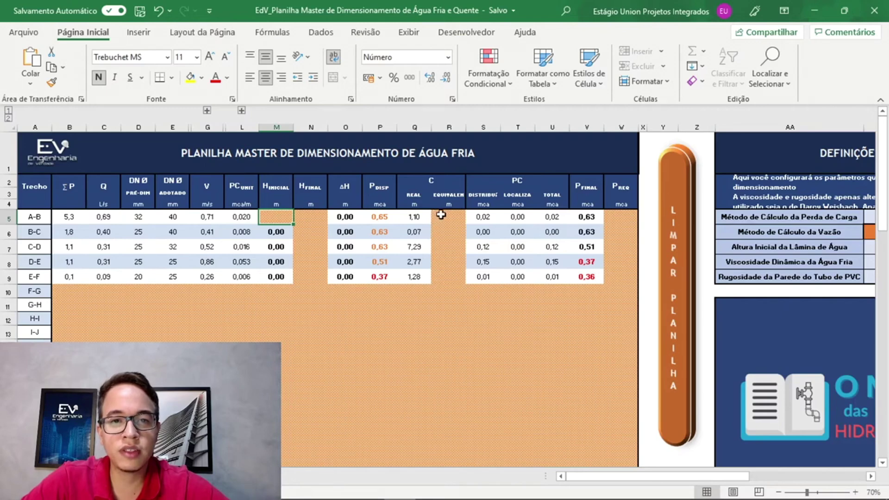
Select the equivalent length cells of stretches A-B through E-F
{"action": "left_click_drag", "start_coordinate": [440, 215], "coordinate": [452, 279]}
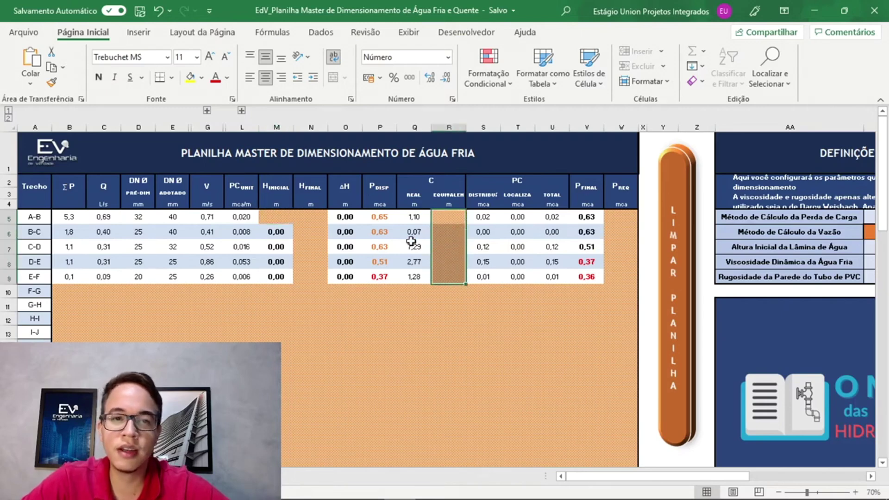
Switch to Revit and create a pipe accessories schedule with the fields UnMEP: Trecho and UnMEP: Comprimento Equivalente
{"action": "key", "text": "alt+Tab"}
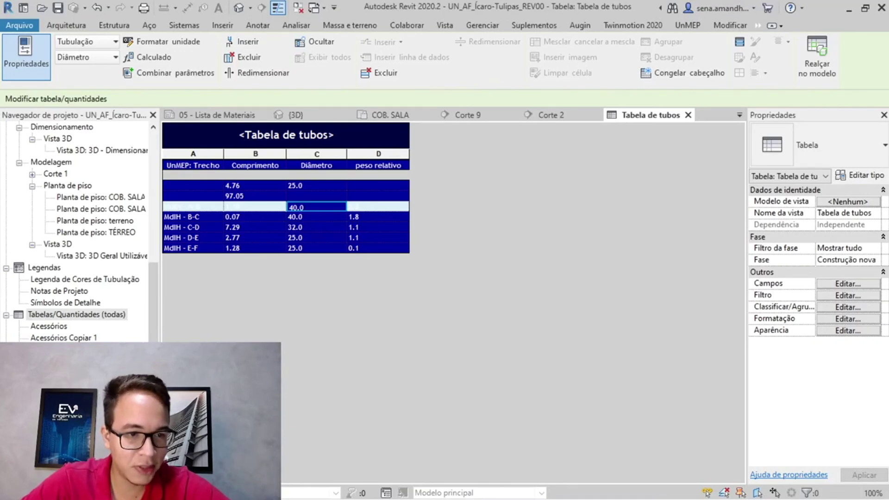
{"action": "right_click", "coordinate": [74, 315]}
{"action": "left_click", "coordinate": [109, 318]}
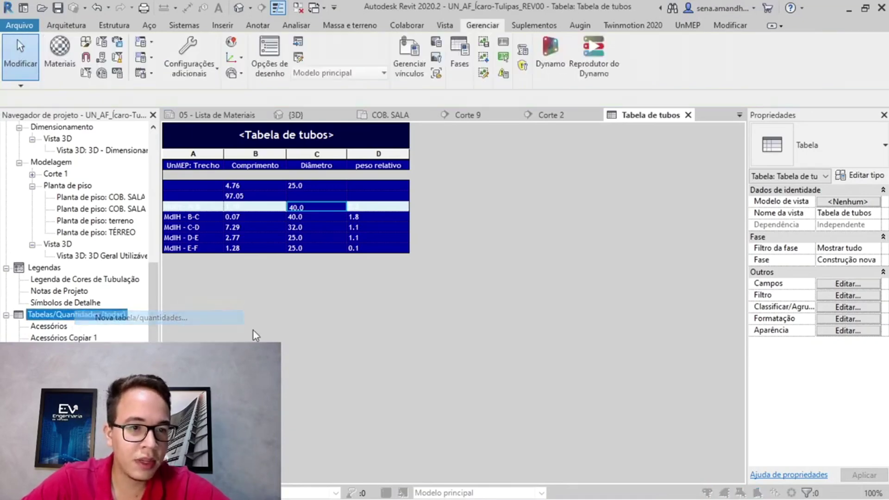
{"action": "double_click", "coordinate": [194, 169]}
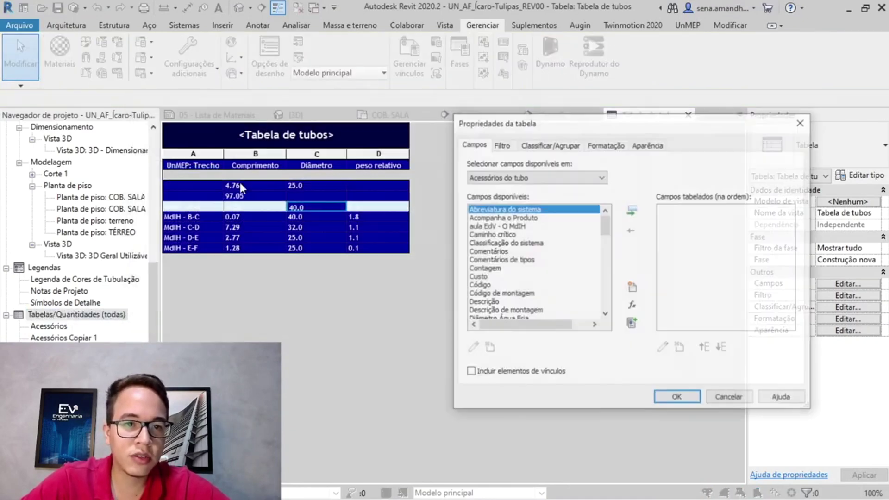
{"action": "scroll", "coordinate": [559, 245], "scroll_direction": "down", "scroll_amount": 2}
{"action": "scroll", "coordinate": [557, 241], "scroll_direction": "down", "scroll_amount": 10}
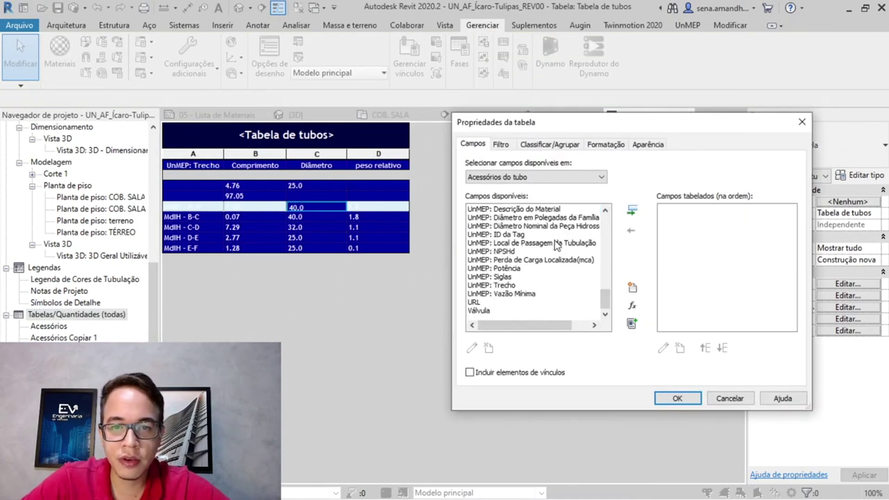
{"action": "double_click", "coordinate": [519, 286]}
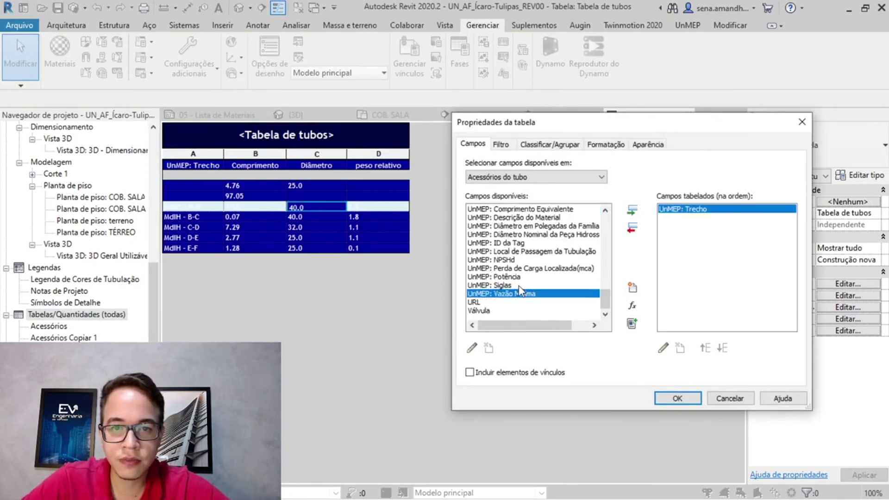
{"action": "double_click", "coordinate": [563, 209]}
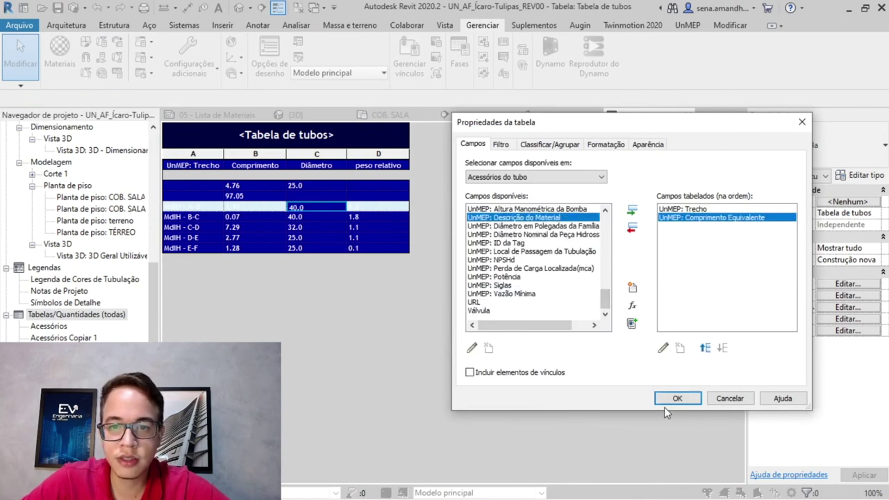
{"action": "left_click", "coordinate": [675, 398]}
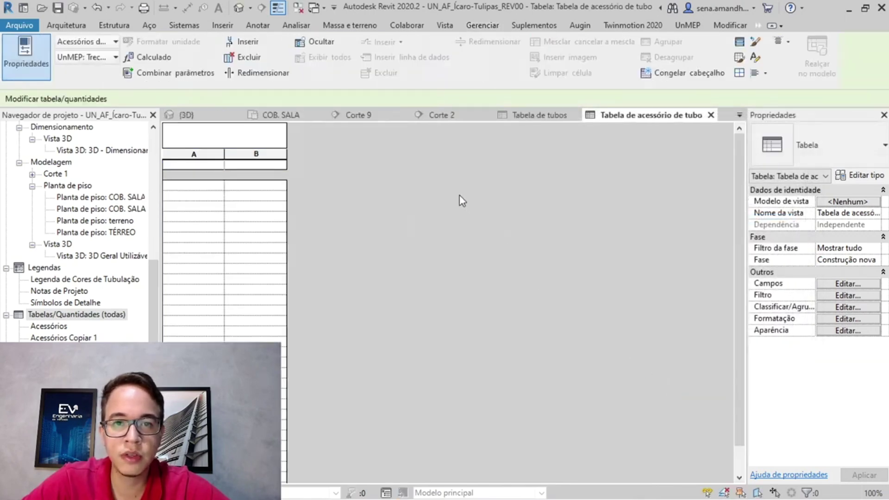
Set the font colour of both columns in the pipe accessories schedule to black
{"action": "left_click_drag", "start_coordinate": [195, 154], "coordinate": [250, 157]}
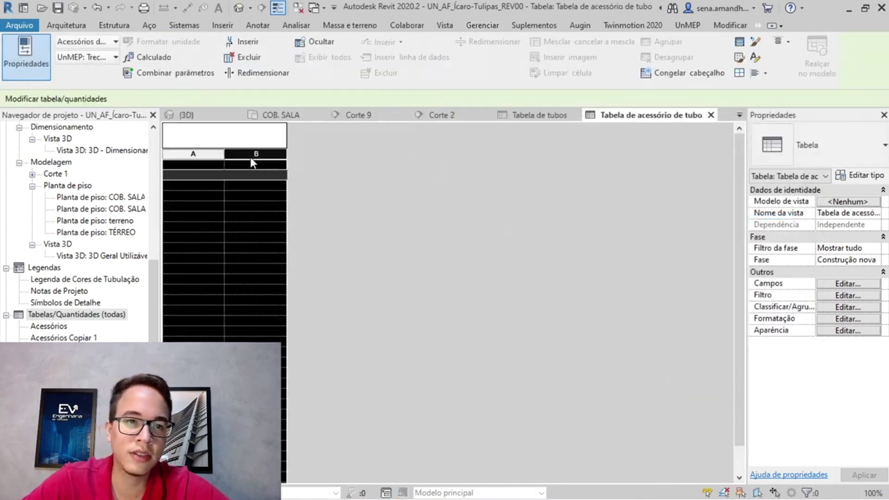
{"action": "left_click", "coordinate": [756, 58]}
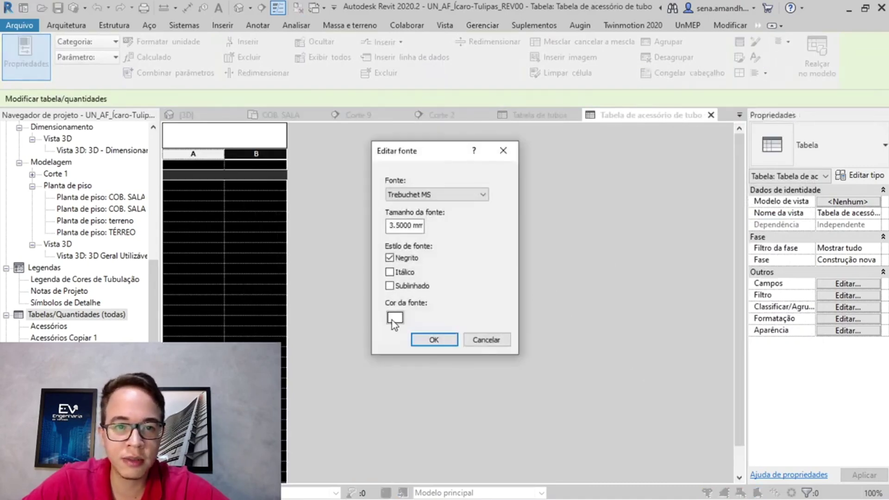
{"action": "left_click", "coordinate": [394, 318]}
{"action": "left_click", "coordinate": [304, 231]}
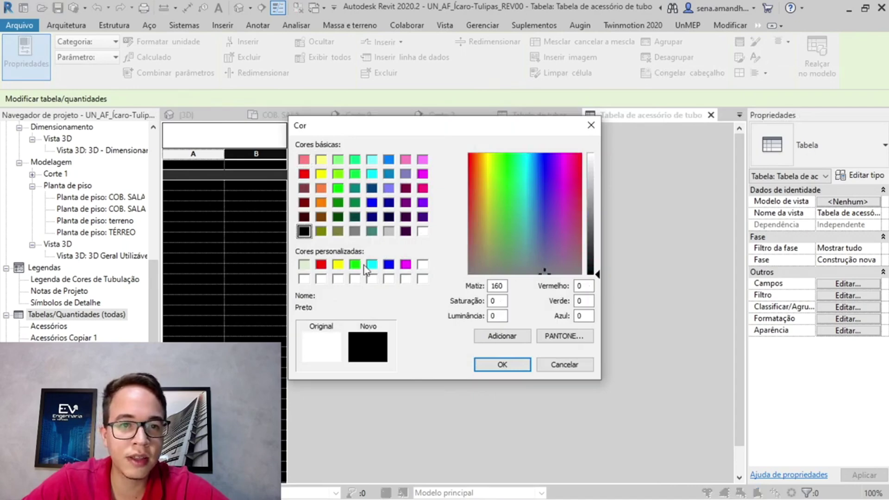
{"action": "left_click", "coordinate": [503, 365]}
{"action": "left_click", "coordinate": [435, 342]}
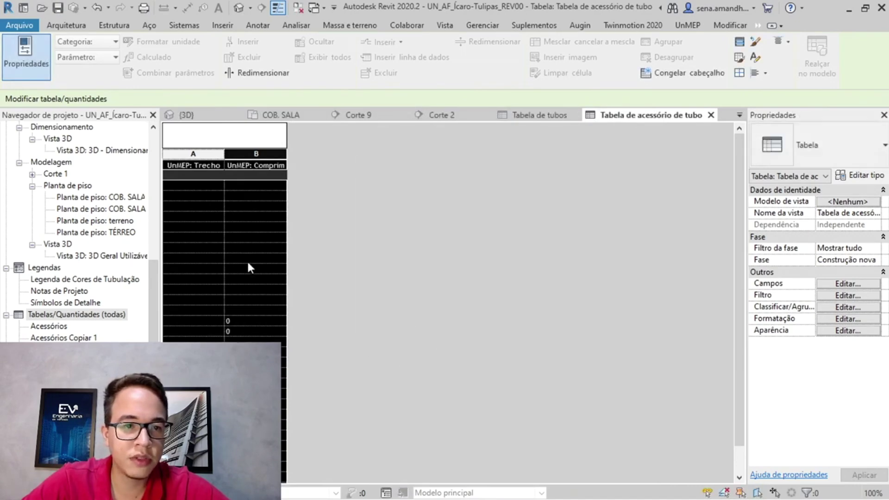
Set the font colour of the accessories schedule's title to black
{"action": "left_click", "coordinate": [202, 116]}
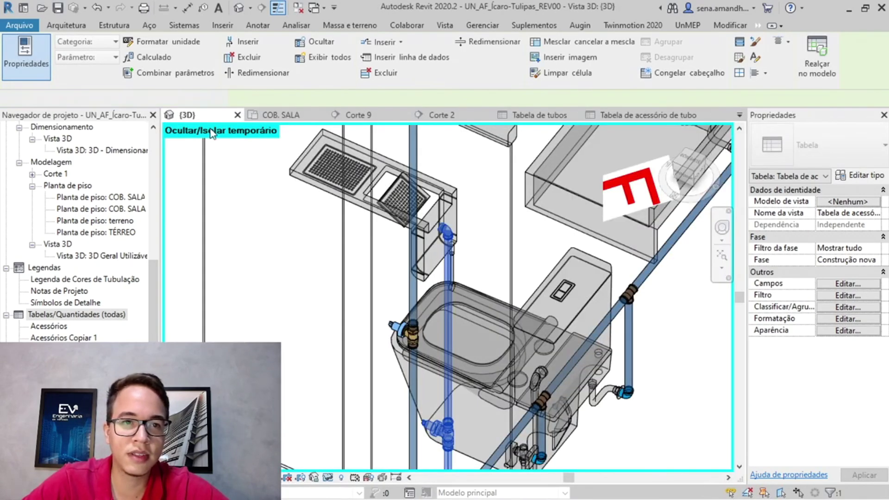
{"action": "left_click", "coordinate": [604, 117]}
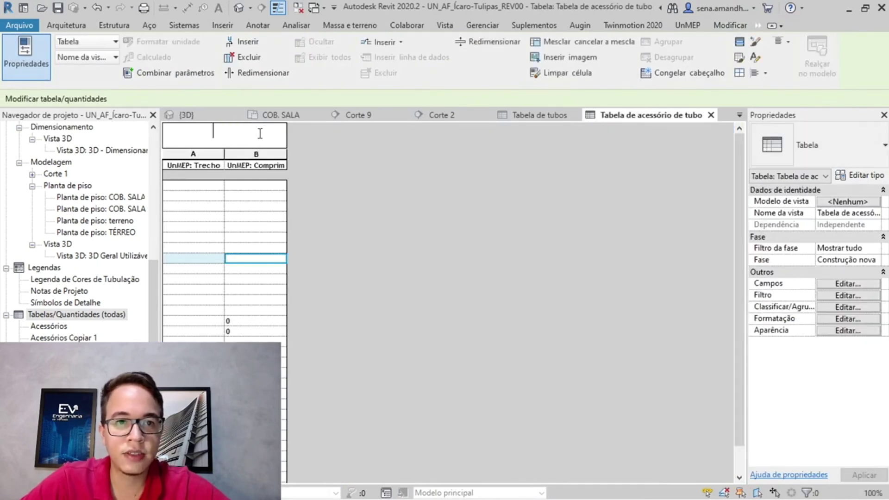
{"action": "left_click_drag", "start_coordinate": [260, 134], "coordinate": [177, 139]}
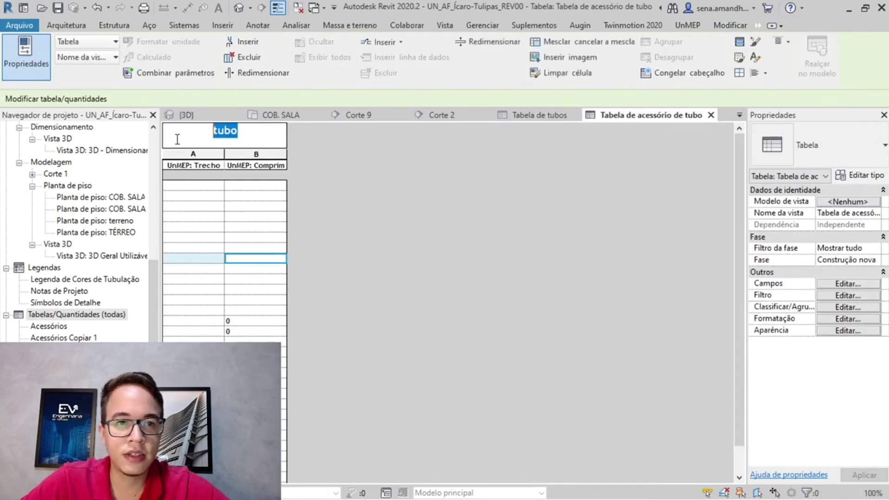
{"action": "left_click", "coordinate": [755, 57]}
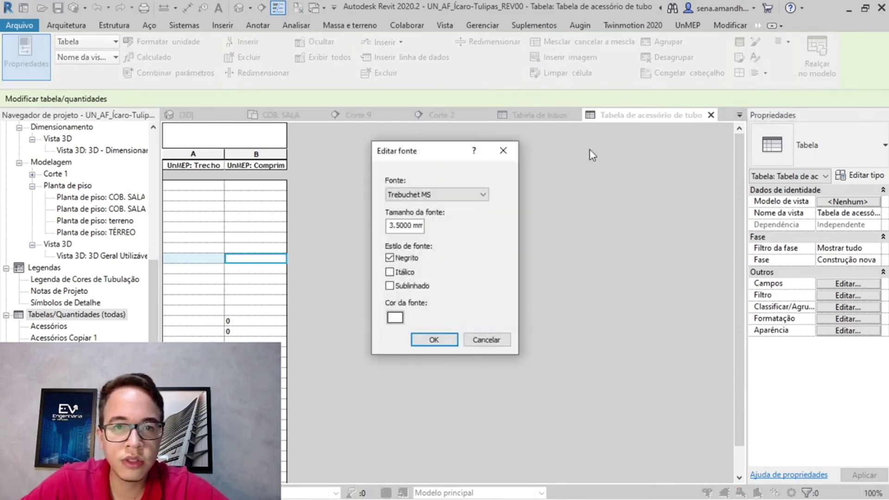
{"action": "left_click", "coordinate": [395, 318]}
{"action": "left_click", "coordinate": [305, 230]}
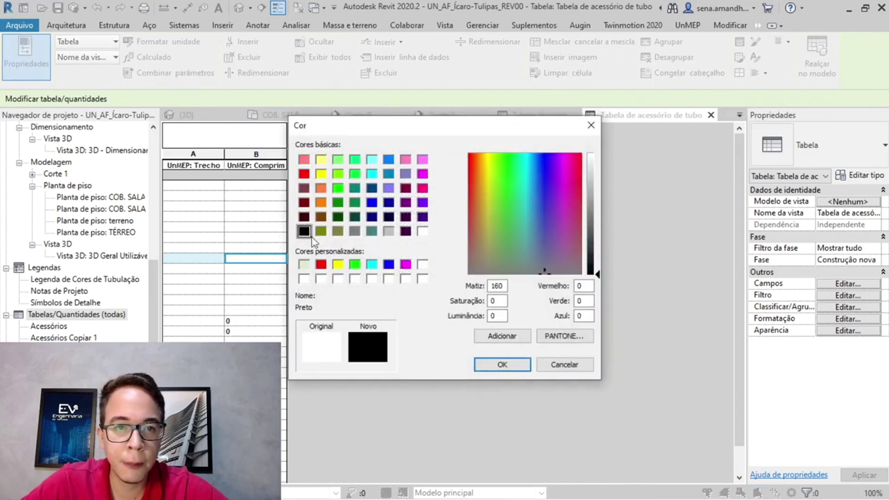
{"action": "left_click", "coordinate": [502, 363]}
{"action": "left_click", "coordinate": [434, 340]}
{"action": "left_click", "coordinate": [252, 229]}
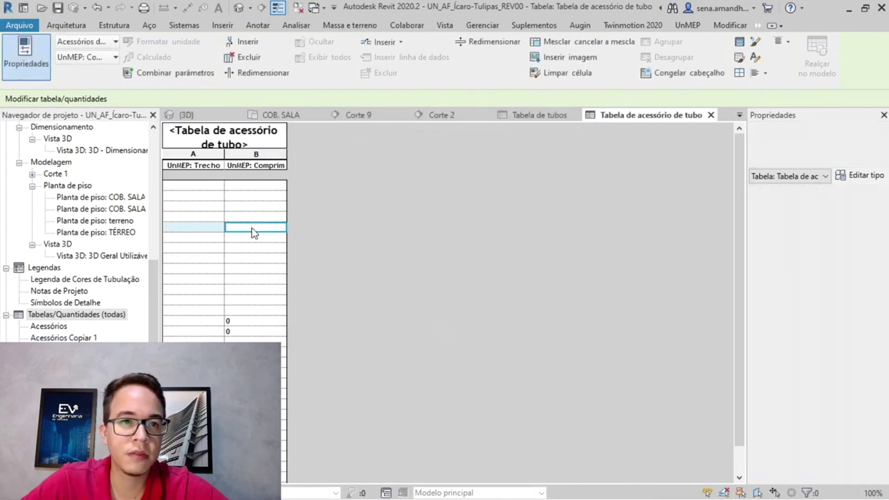
Sort the accessories schedule by UnMEP: Trecho in ascending order and turn off itemizing every instance
{"action": "left_click", "coordinate": [852, 283]}
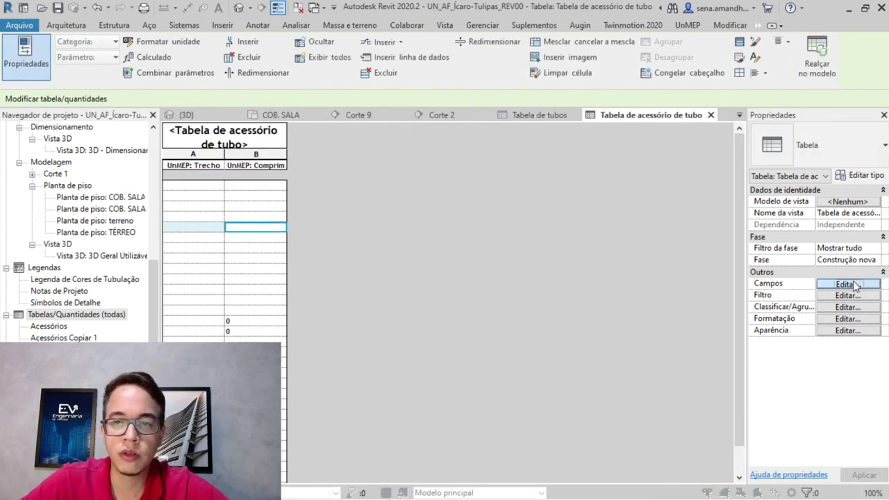
{"action": "left_click", "coordinate": [514, 145]}
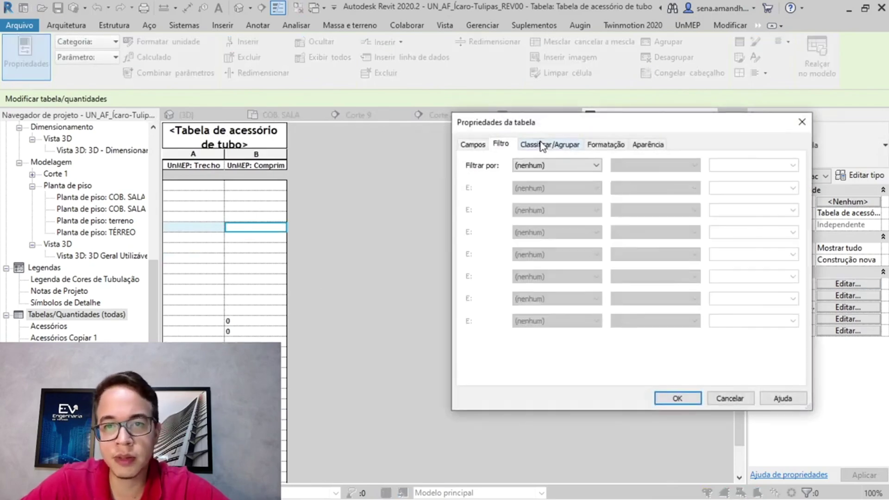
{"action": "left_click", "coordinate": [551, 145]}
{"action": "left_click", "coordinate": [577, 166]}
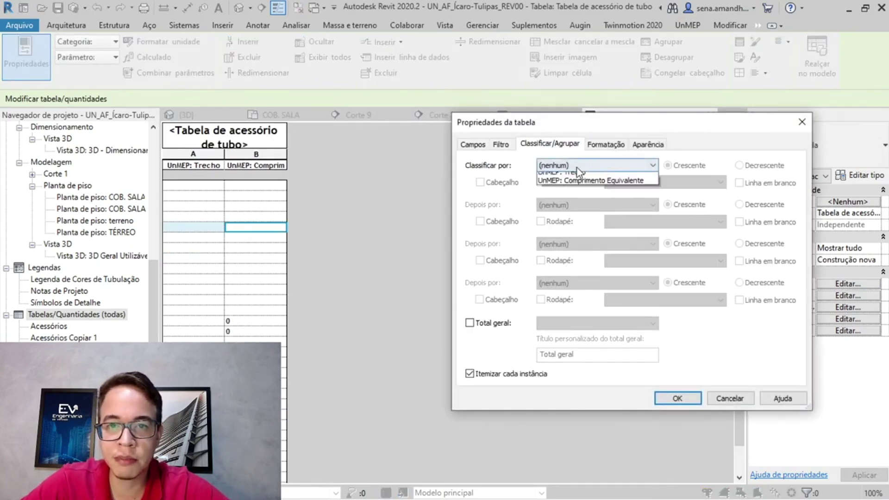
{"action": "left_click", "coordinate": [582, 186]}
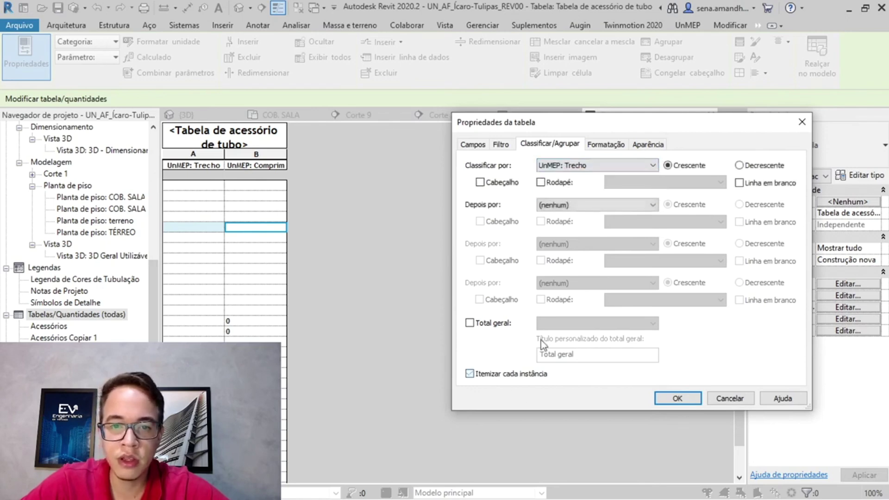
Set the UnMEP: Comprimento Equivalente field to calculate totals and apply the schedule properties
{"action": "left_click", "coordinate": [601, 145]}
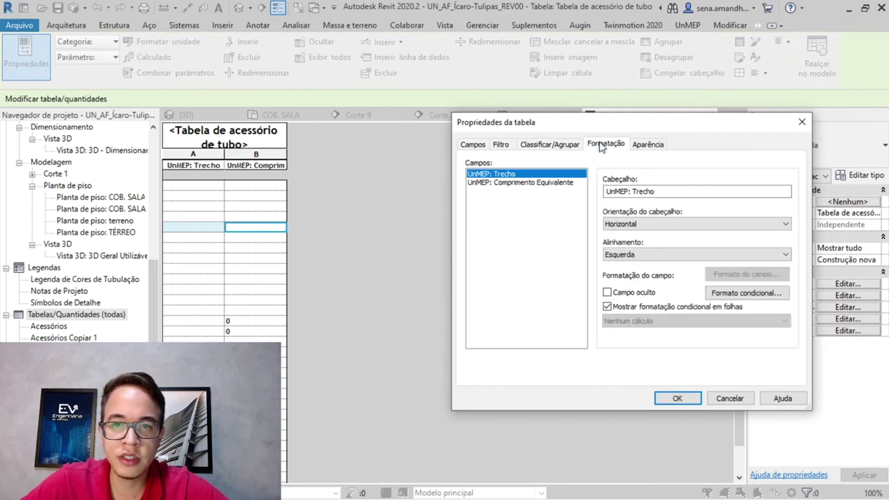
{"action": "left_click", "coordinate": [533, 183]}
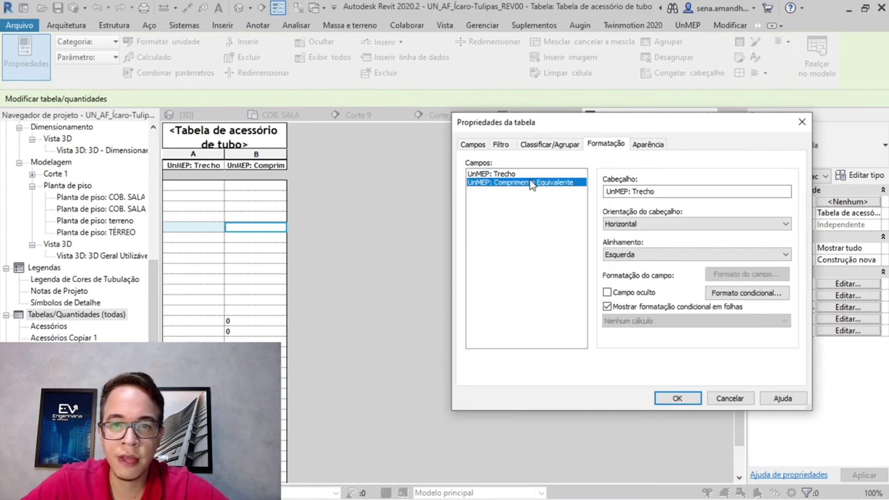
{"action": "left_click", "coordinate": [646, 321]}
{"action": "left_click", "coordinate": [642, 343]}
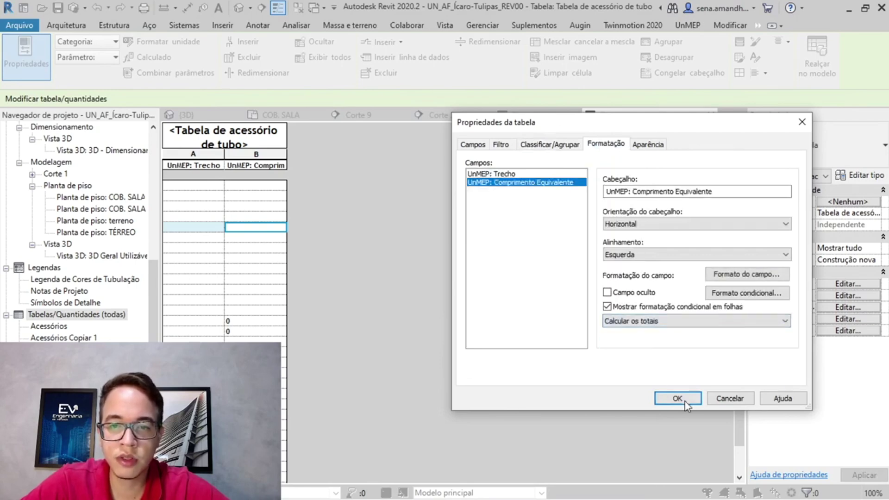
{"action": "left_click", "coordinate": [677, 399]}
Look up the equivalent length of stretch MdIH - A-B in the accessories schedule and enter 0,4 for A-B in Excel
{"action": "left_click", "coordinate": [264, 198]}
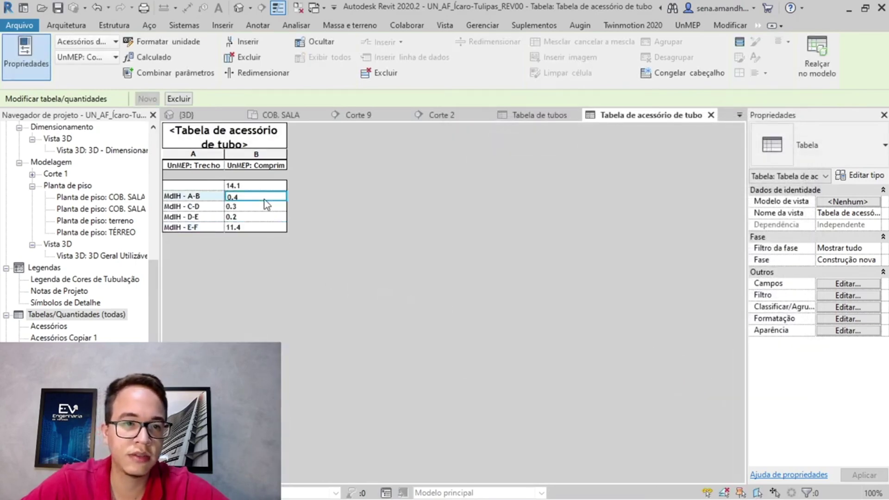
{"action": "left_click", "coordinate": [268, 187]}
{"action": "left_click", "coordinate": [274, 206]}
{"action": "left_click", "coordinate": [275, 198]}
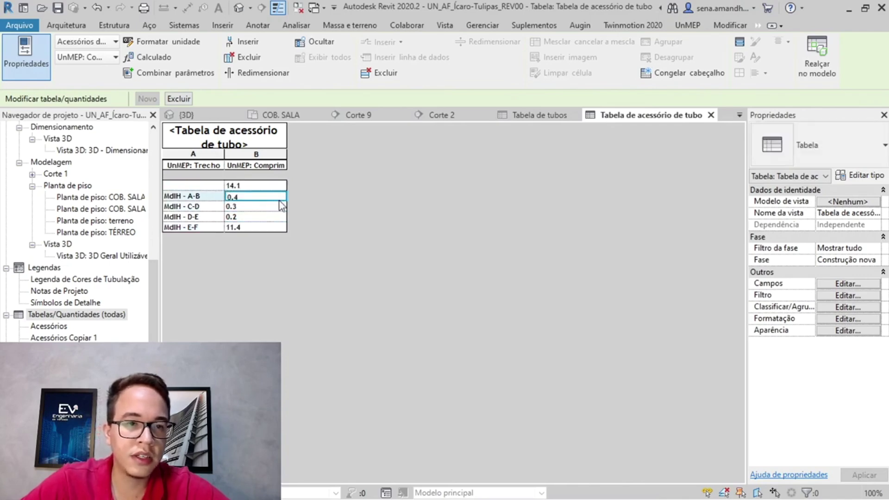
{"action": "key", "text": "alt+Tab"}
{"action": "left_click_drag", "start_coordinate": [447, 218], "coordinate": [448, 277]}
{"action": "left_click", "coordinate": [444, 218]}
{"action": "type", "text": "="}
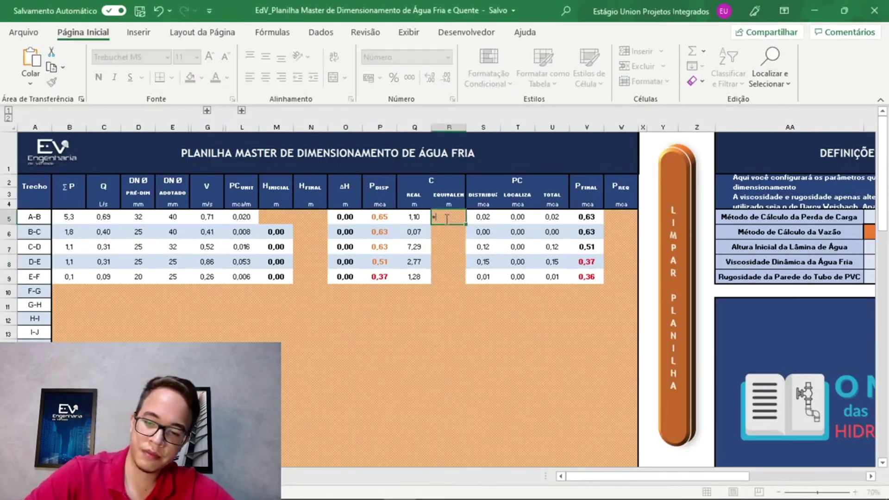
{"action": "type", "text": "0,4"}
{"action": "key", "text": "alt+Tab"}
{"action": "key", "text": "alt+Tab"}
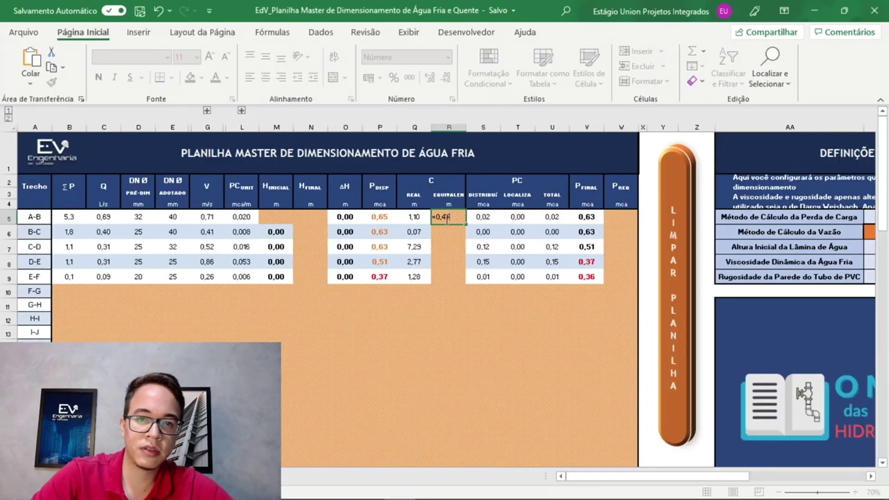
{"action": "key", "text": "Return"}
{"action": "double_click", "coordinate": [446, 219]}
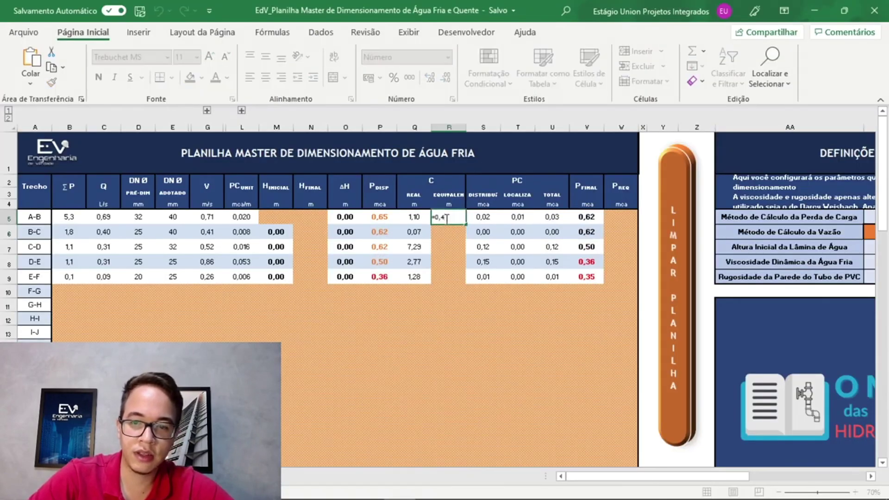
{"action": "key", "text": "Return"}
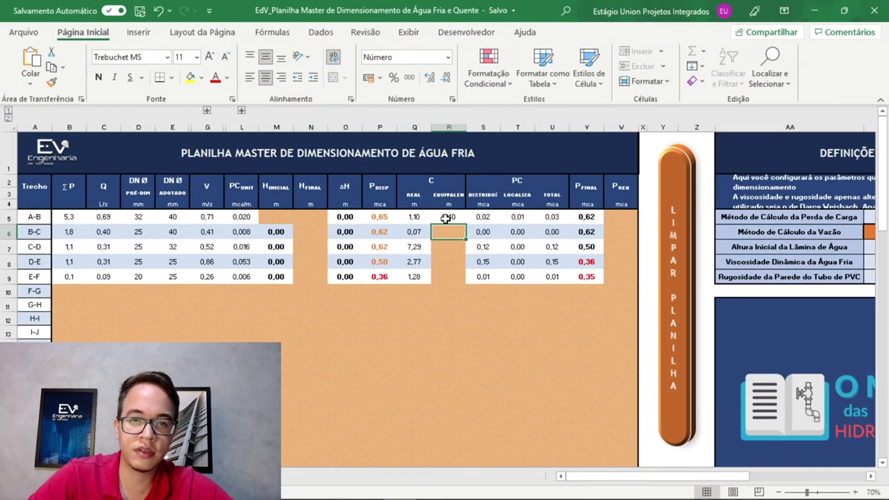
Check the Revit accessories schedule and enter 0,3 as the equivalent length of stretch B-C in Excel
{"action": "key", "text": "alt+Tab"}
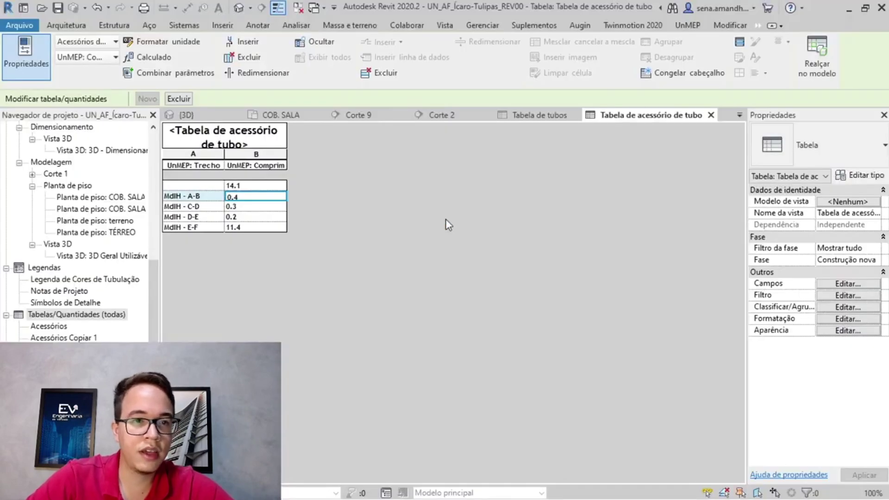
{"action": "key", "text": "alt+Tab"}
{"action": "type", "text": "=0,3"}
{"action": "key", "text": "Return"}
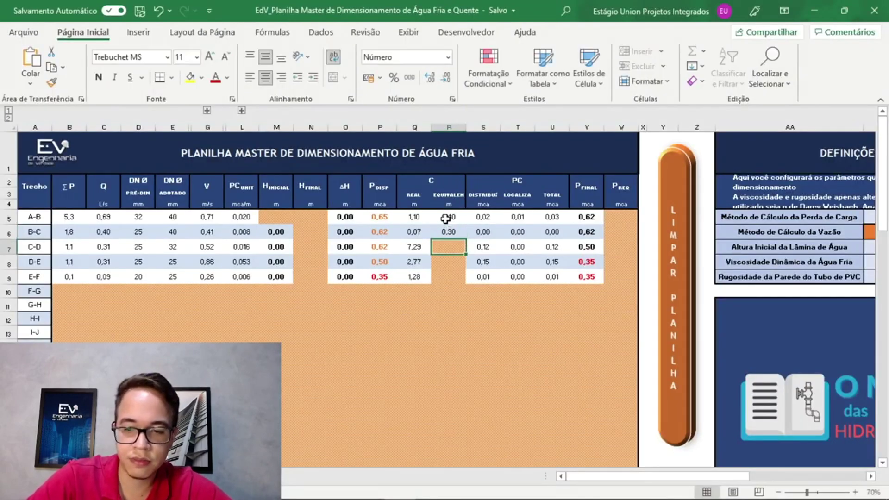
Recheck the stretches in the Revit accessories schedule and clear the equivalent length of stretch B-C in Excel
{"action": "key", "text": "alt+Tab"}
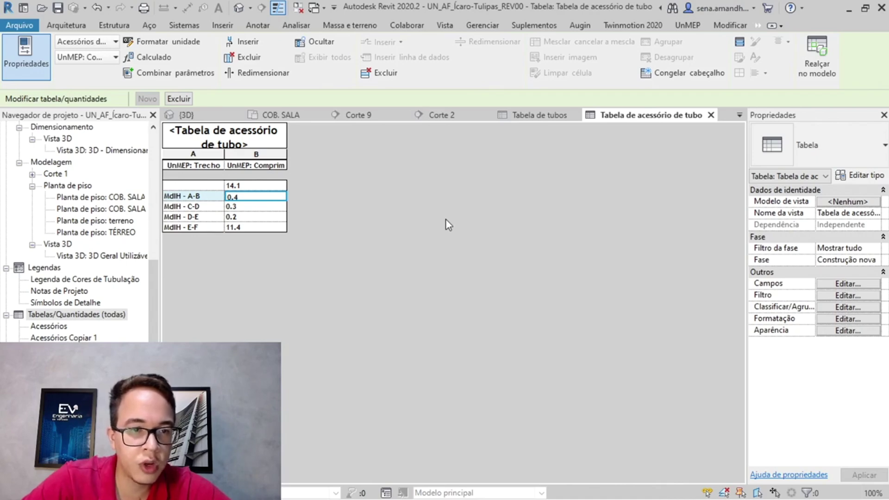
{"action": "key", "text": "alt+Tab"}
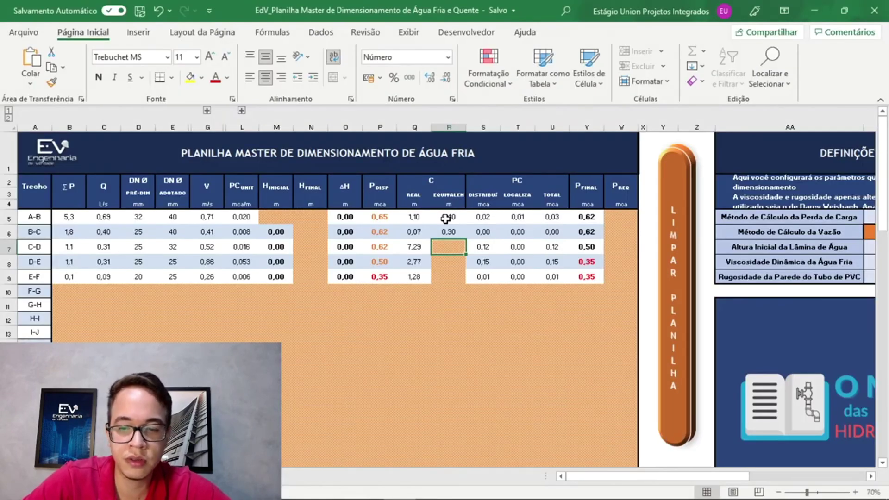
{"action": "key", "text": "Up"}
{"action": "key", "text": "Delete"}
{"action": "key", "text": "Down"}
{"action": "key", "text": "Up"}
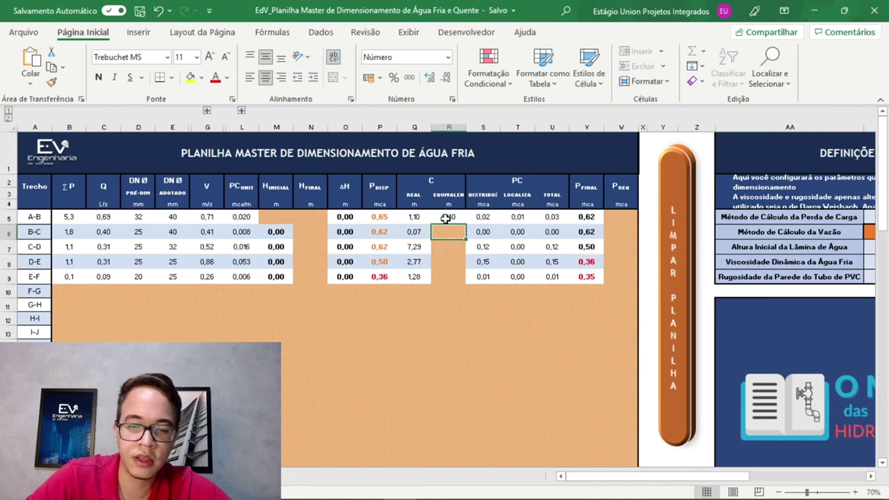
Enter 0 as the equivalent length of stretch B-C and 0,3 for C-D in Excel, checking the Revit accessories schedule
{"action": "type", "text": "0,3"}
{"action": "key", "text": "Return"}
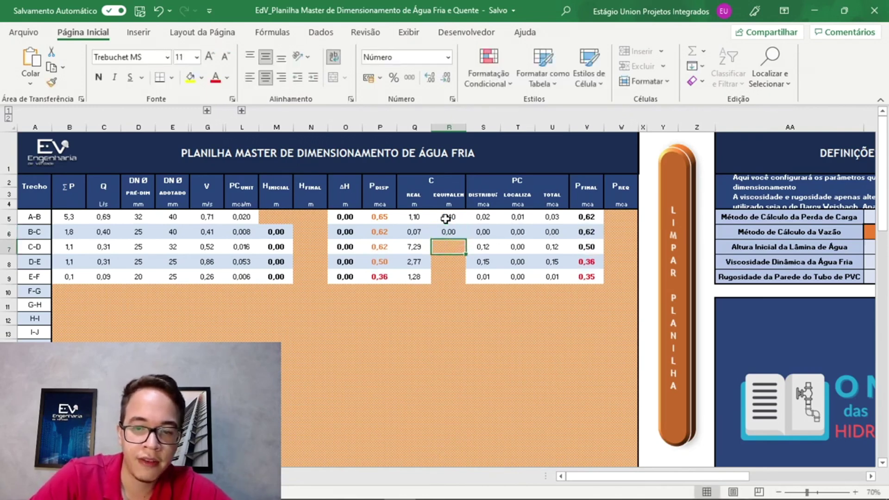
{"action": "key", "text": "alt+Tab"}
{"action": "key", "text": "alt+Tab"}
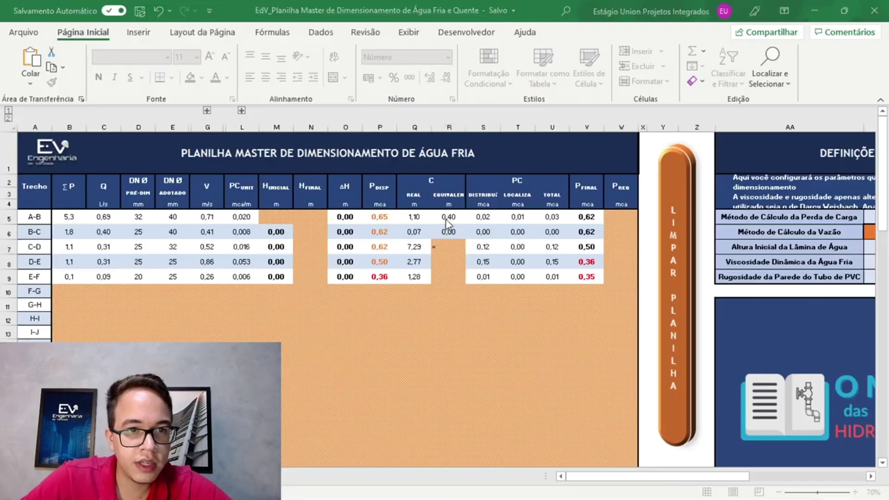
{"action": "type", "text": "="}
{"action": "type", "text": "0,3"}
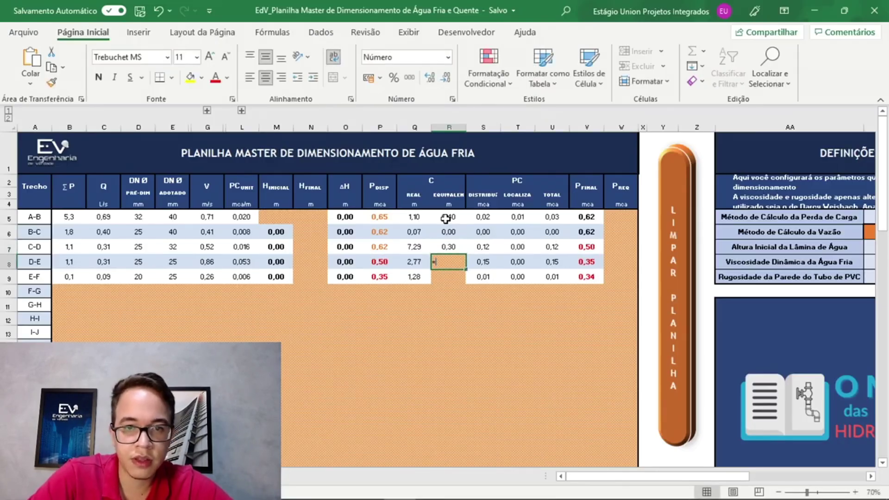
Enter the equivalent lengths from the Revit accessories schedule in Excel: 0,2 for stretch D-E and 11,4 for E-F
{"action": "key", "text": "alt+Tab"}
{"action": "key", "text": "alt+Tab"}
{"action": "key", "text": "Return"}
{"action": "type", "text": "=0,2"}
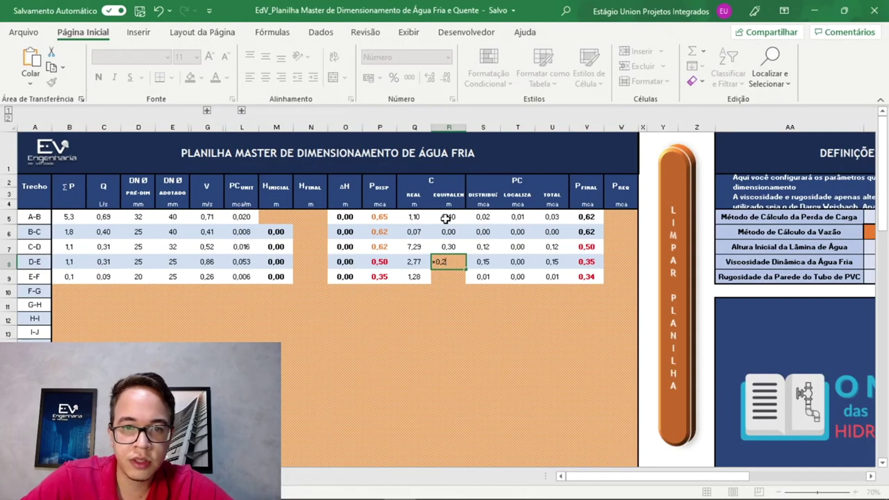
{"action": "key", "text": "Return"}
{"action": "key", "text": "alt+Tab"}
{"action": "key", "text": "alt+Tab"}
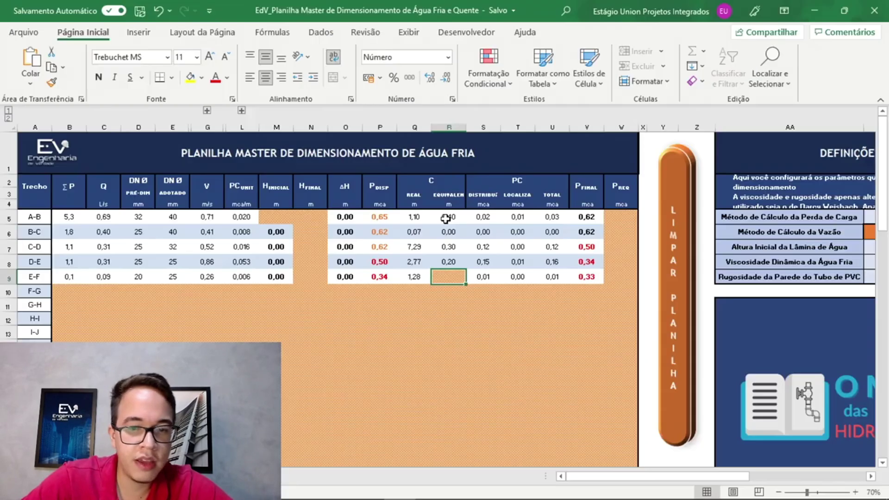
{"action": "type", "text": "=11,4"}
{"action": "key", "text": "Return"}
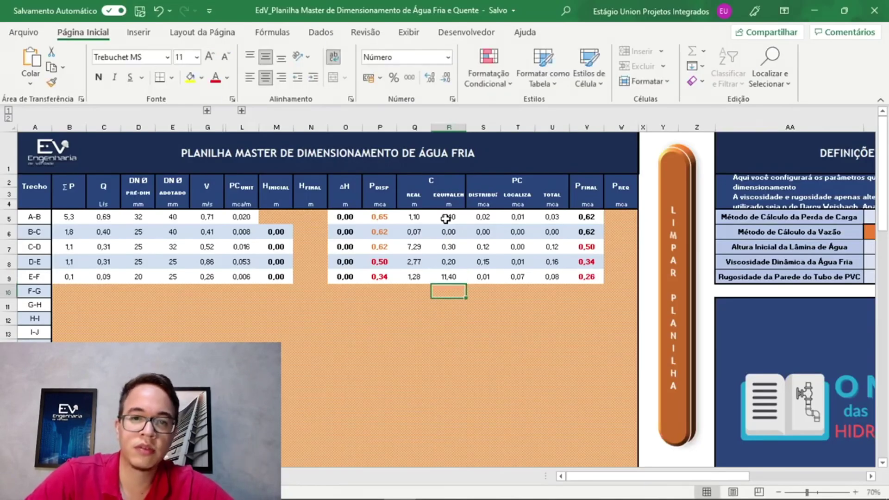
Switch to Revit and examine the pipe fittings and valves around stretches B and C in the 3D view
{"action": "key", "text": "alt+Tab"}
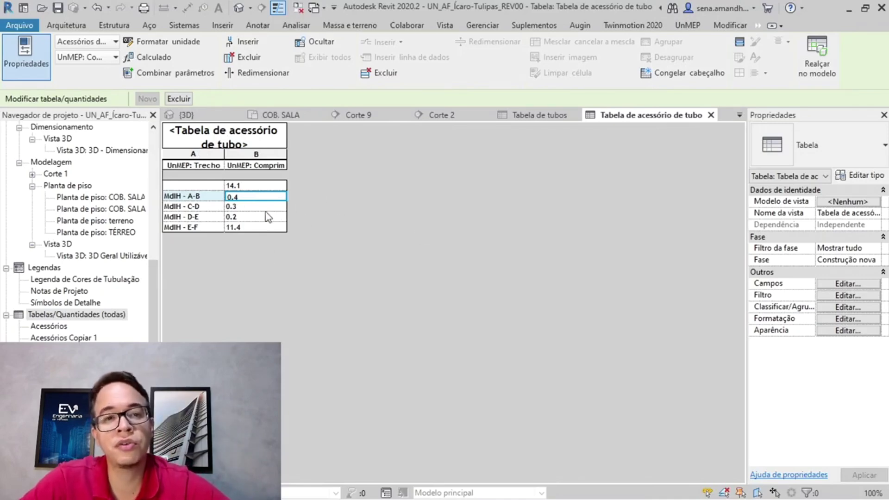
{"action": "left_click", "coordinate": [227, 114]}
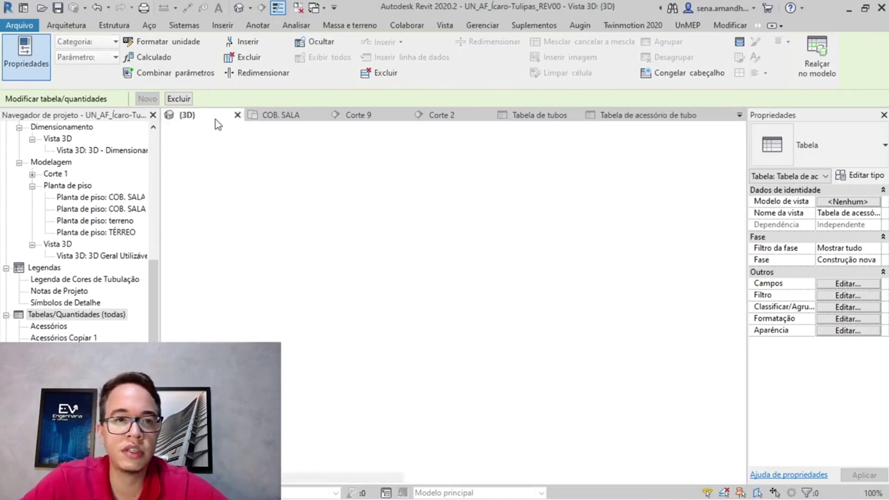
{"action": "scroll", "coordinate": [536, 217], "scroll_direction": "down", "scroll_amount": 3}
{"action": "middle_click_drag", "start_coordinate": [535, 217], "coordinate": [559, 221]}
{"action": "scroll", "coordinate": [497, 302], "scroll_direction": "up", "scroll_amount": 5}
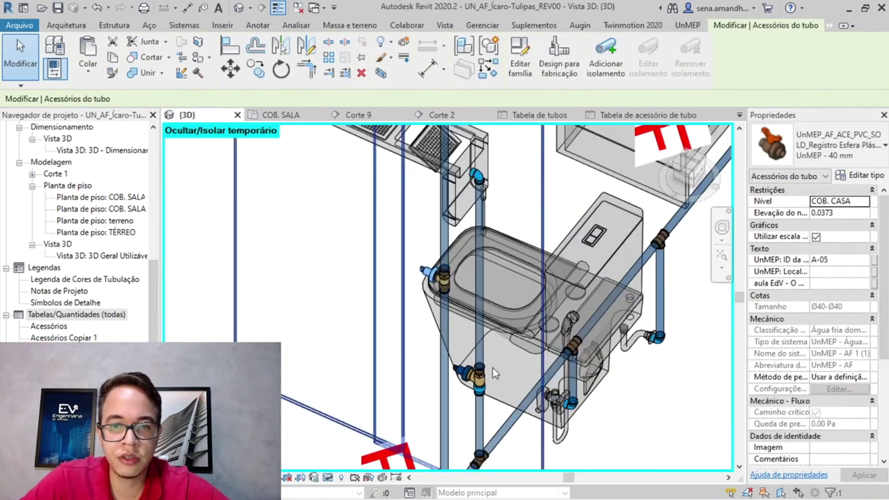
{"action": "scroll", "coordinate": [468, 284], "scroll_direction": "down", "scroll_amount": 6}
{"action": "scroll", "coordinate": [496, 287], "scroll_direction": "up", "scroll_amount": 8}
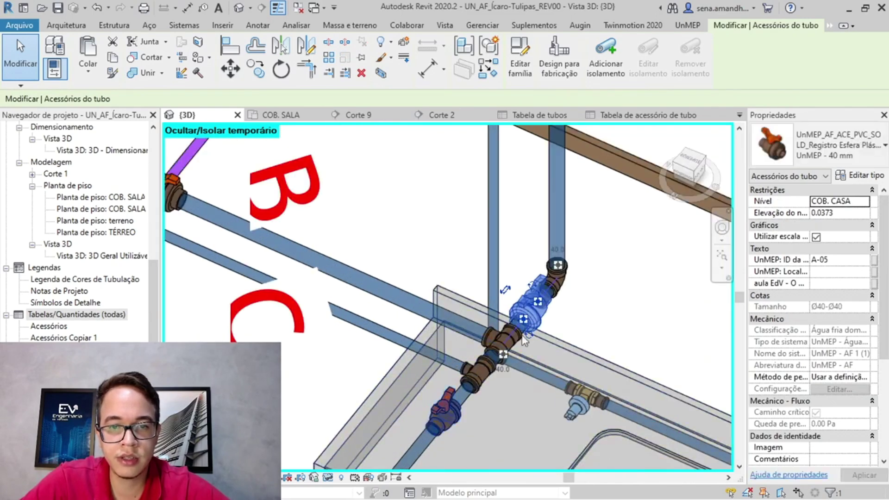
{"action": "key", "text": "Escape"}
{"action": "scroll", "coordinate": [490, 376], "scroll_direction": "up", "scroll_amount": 3}
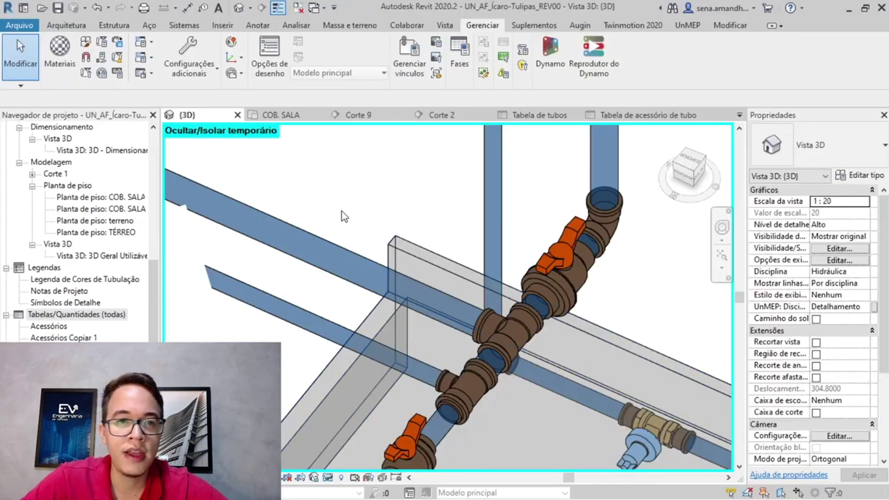
Create a pipe fittings (Conexões de tubo) schedule with the fields UnMEP: Trecho and UnMEP: Comprimento Equivalente
{"action": "right_click", "coordinate": [115, 314]}
{"action": "left_click", "coordinate": [173, 321]}
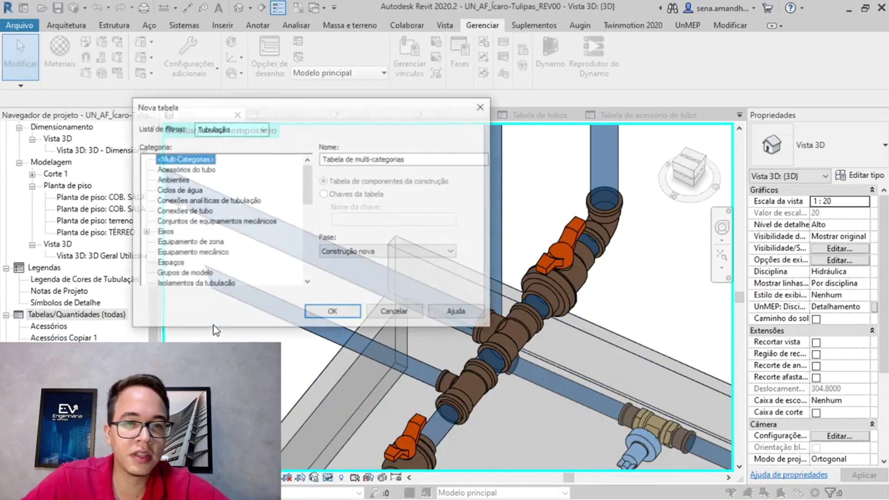
{"action": "left_click", "coordinate": [186, 212]}
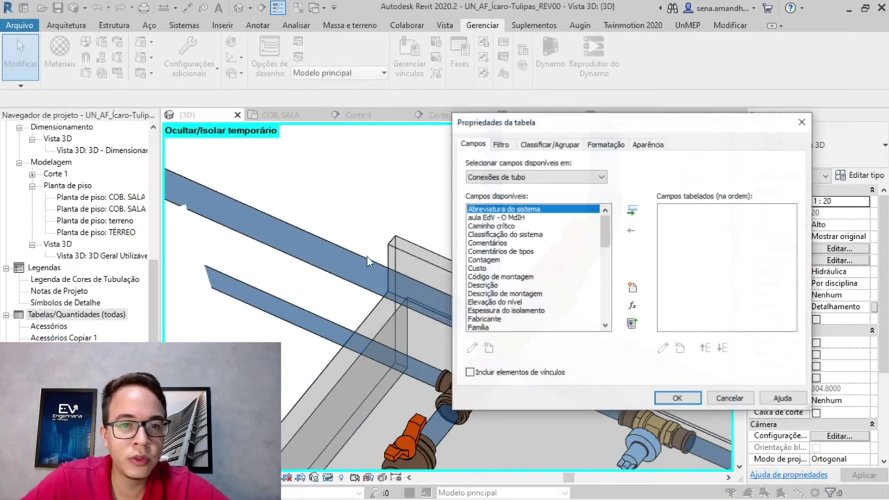
{"action": "scroll", "coordinate": [578, 262], "scroll_direction": "down", "scroll_amount": 10}
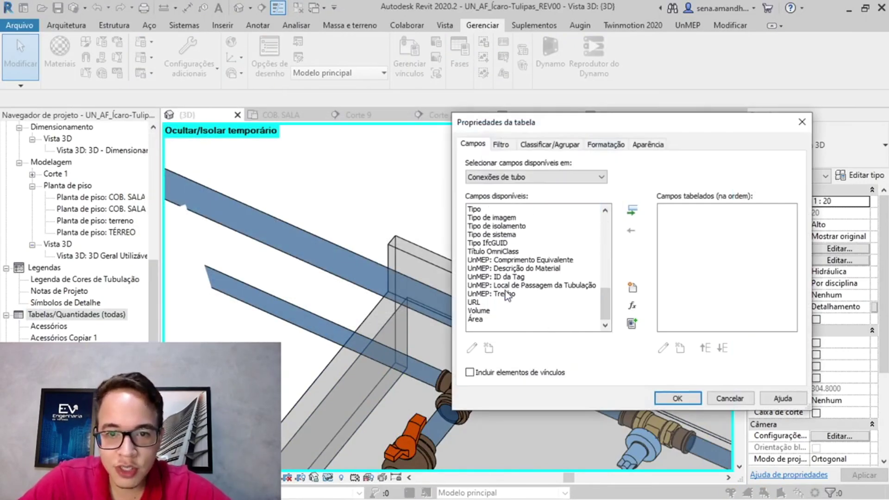
{"action": "double_click", "coordinate": [506, 294]}
{"action": "double_click", "coordinate": [533, 273]}
{"action": "left_click", "coordinate": [677, 398]}
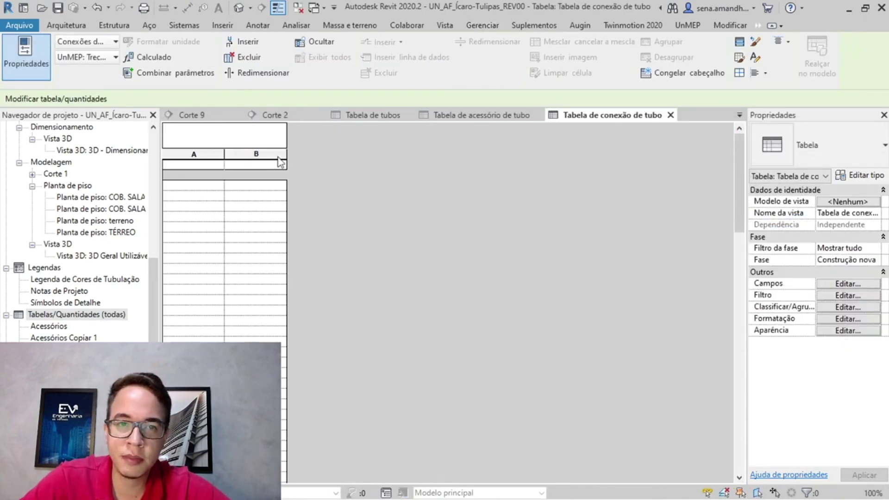
Set the font colour of both columns in the pipe fittings schedule to black
{"action": "left_click_drag", "start_coordinate": [199, 155], "coordinate": [261, 152]}
{"action": "left_click", "coordinate": [756, 57]}
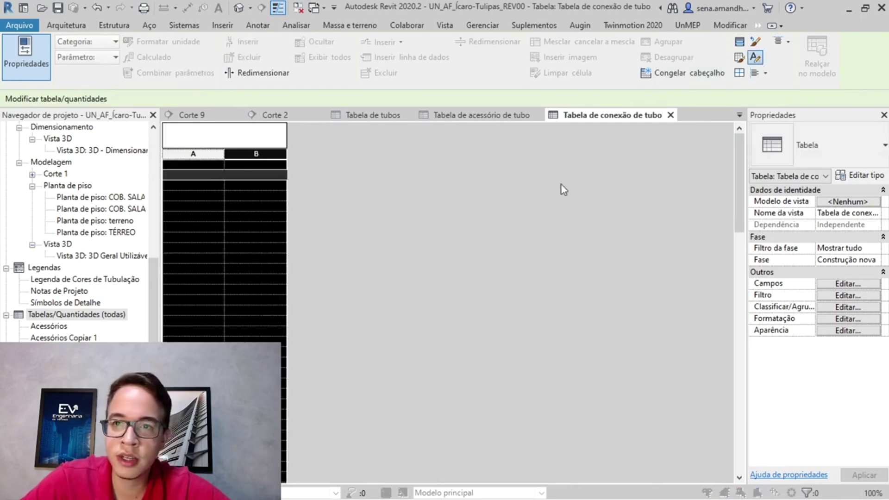
{"action": "left_click", "coordinate": [395, 318]}
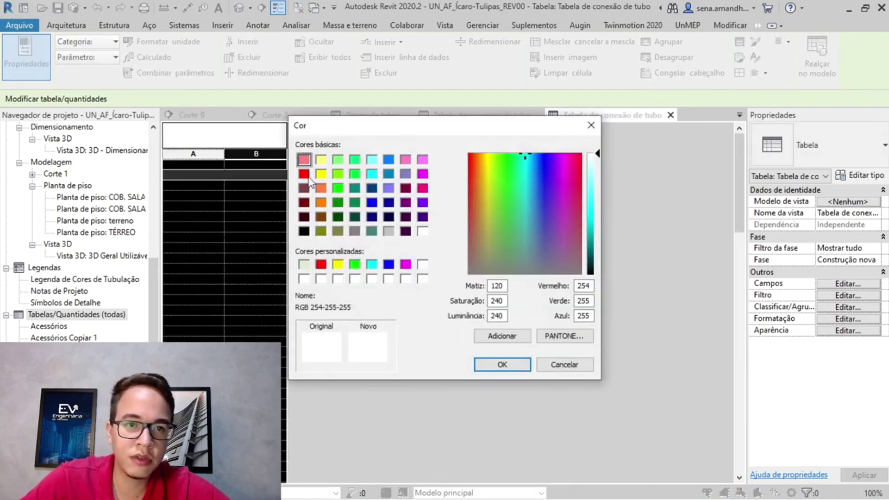
{"action": "left_click", "coordinate": [304, 202]}
{"action": "left_click", "coordinate": [304, 231]}
{"action": "left_click", "coordinate": [502, 365]}
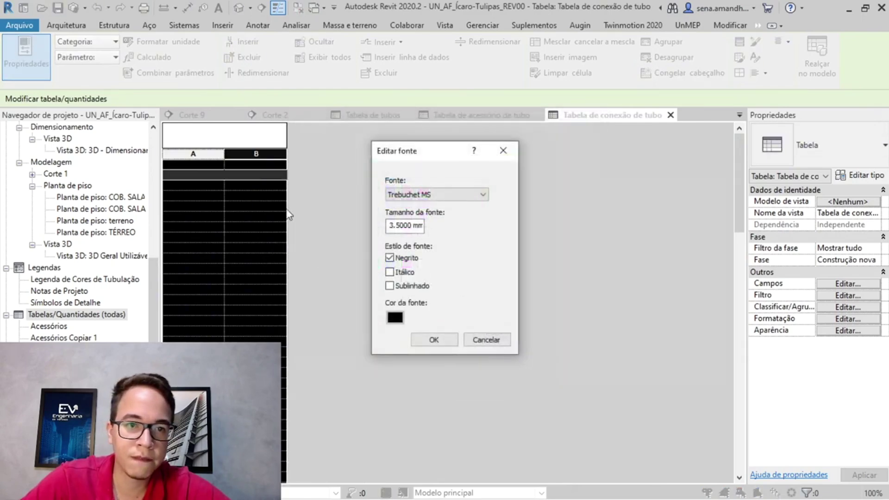
{"action": "left_click", "coordinate": [435, 338]}
Set the font colour of the pipe fittings schedule's title to black
{"action": "left_click", "coordinate": [223, 139]}
{"action": "left_click_drag", "start_coordinate": [195, 135], "coordinate": [281, 138]}
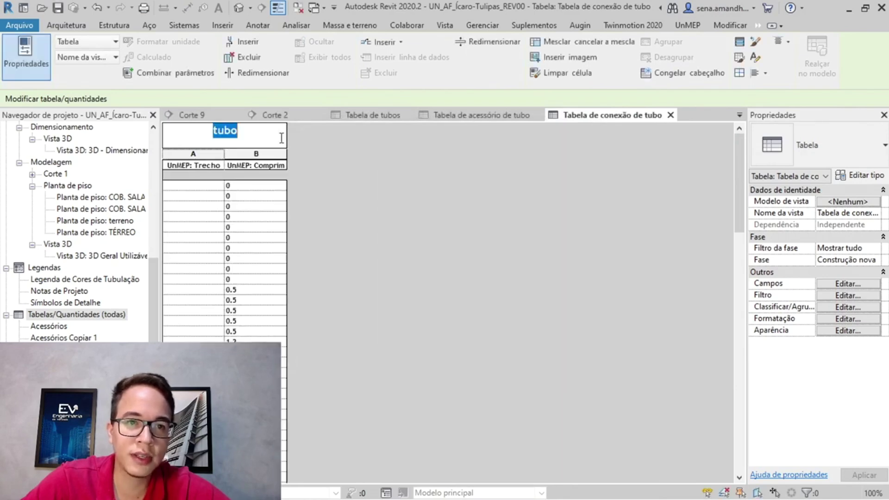
{"action": "left_click", "coordinate": [755, 57]}
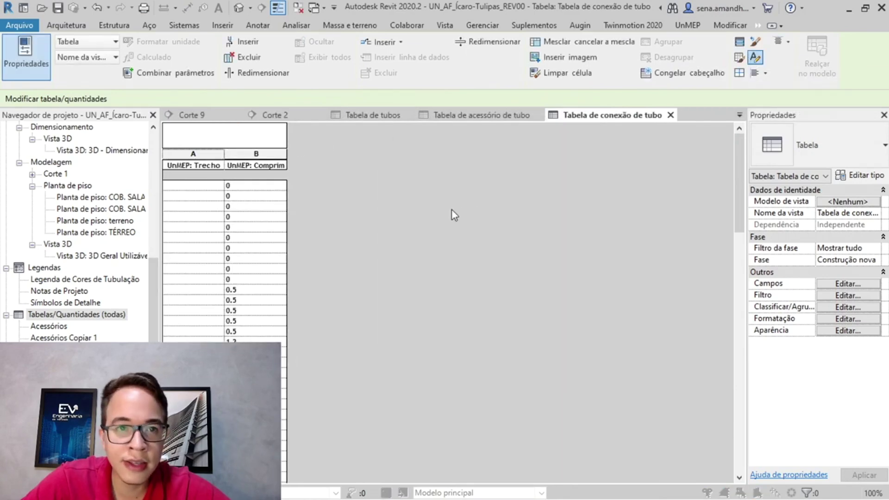
{"action": "left_click", "coordinate": [394, 317]}
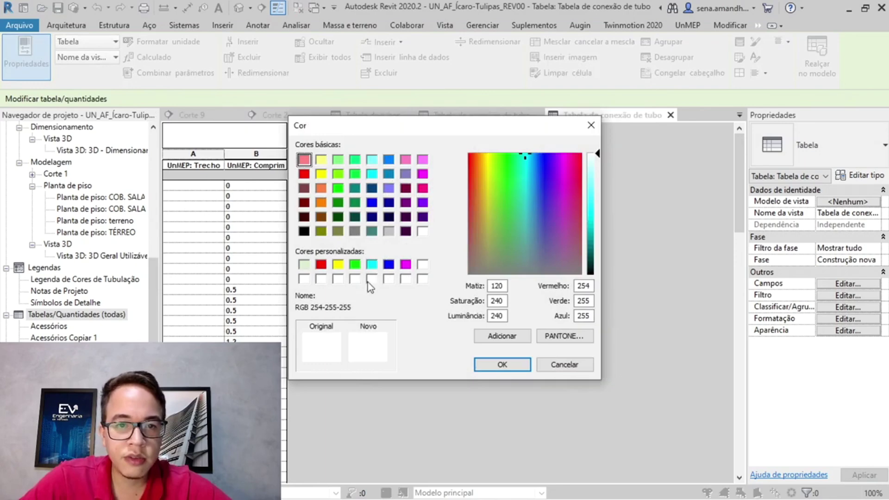
{"action": "left_click", "coordinate": [305, 231]}
{"action": "left_click", "coordinate": [525, 368]}
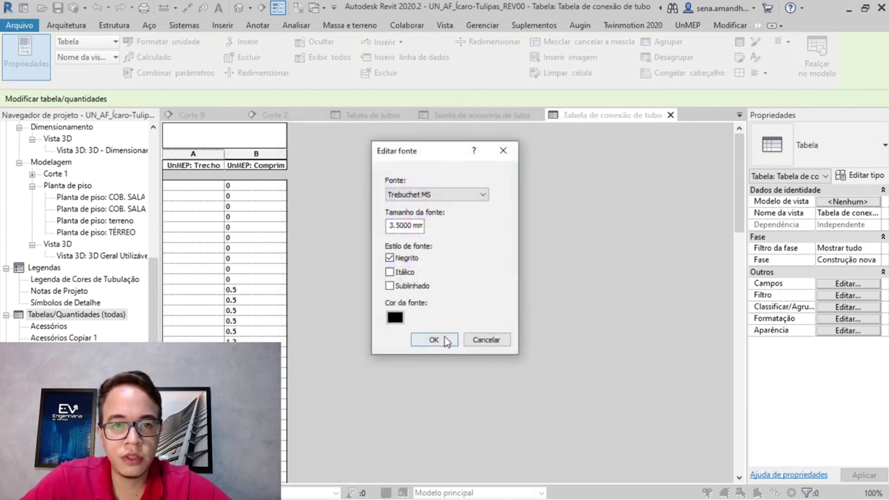
{"action": "left_click", "coordinate": [446, 341]}
Sort the pipe fittings schedule by UnMEP: Trecho
{"action": "left_click", "coordinate": [848, 283]}
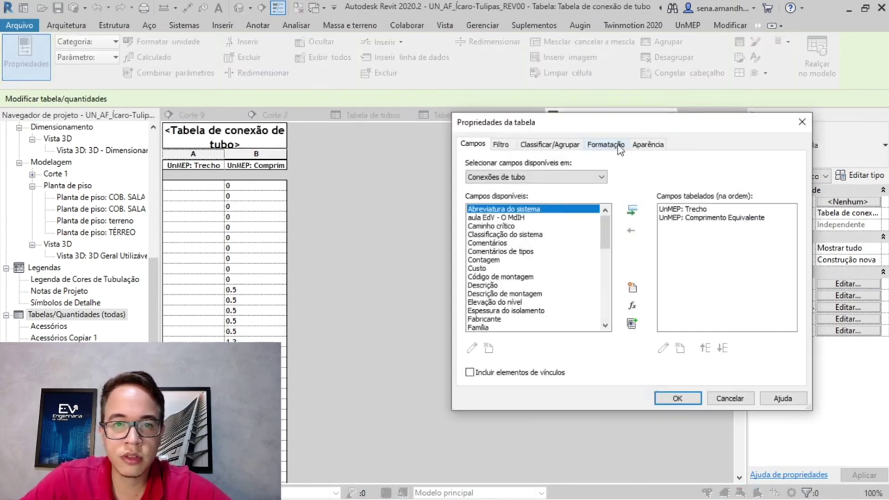
{"action": "left_click", "coordinate": [551, 144]}
{"action": "left_click", "coordinate": [576, 165]}
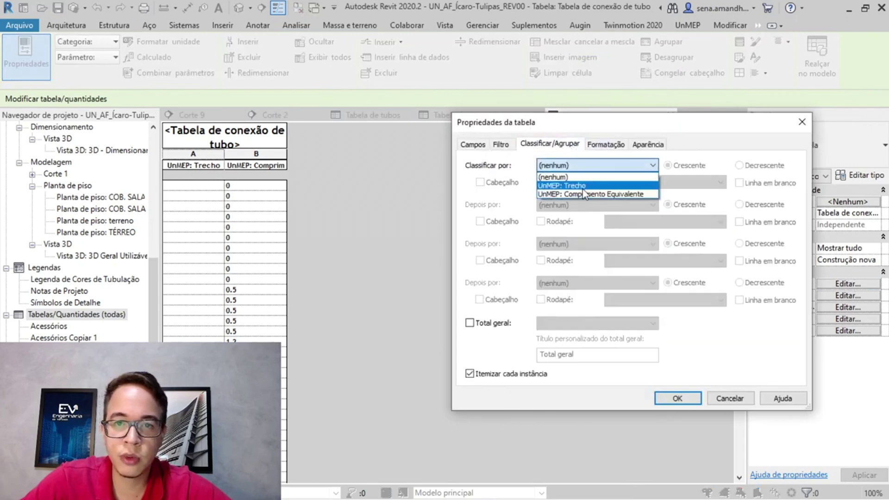
{"action": "left_click", "coordinate": [574, 183]}
Set UnMEP: Comprimento Equivalente to calculate totals, turn off itemizing every instance, and apply the schedule properties
{"action": "left_click", "coordinate": [606, 144]}
{"action": "left_click", "coordinate": [518, 182]}
{"action": "left_click", "coordinate": [695, 321]}
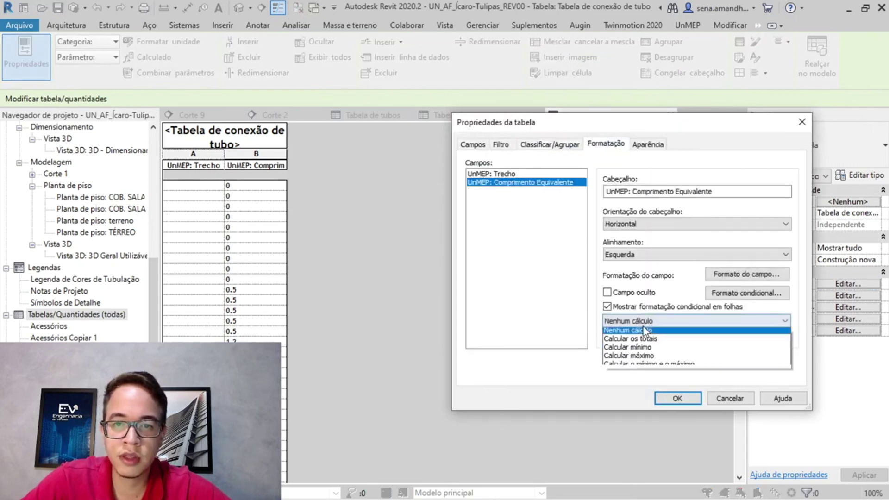
{"action": "left_click", "coordinate": [644, 343]}
{"action": "left_click", "coordinate": [550, 144]}
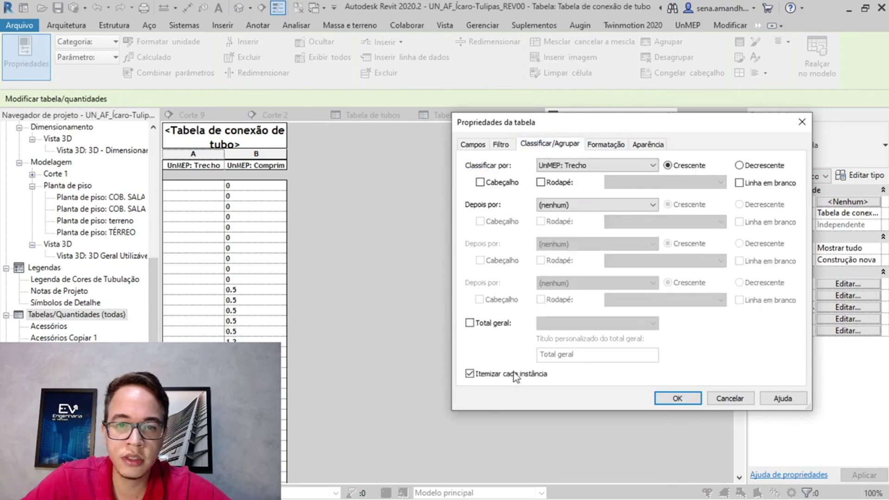
{"action": "left_click", "coordinate": [677, 399]}
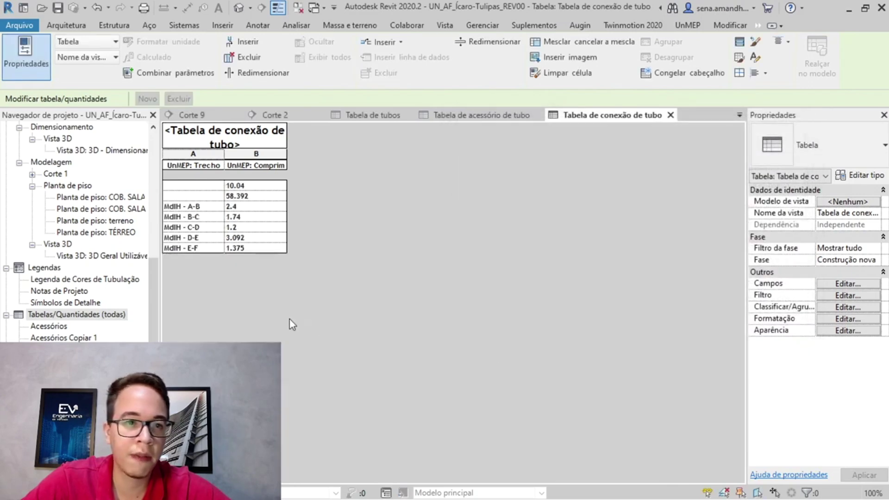
Look up stretch A-B in the fittings schedule and add its 2,4 to the 0,4 equivalent length in Excel
{"action": "left_click", "coordinate": [234, 208]}
{"action": "key", "text": "alt+Tab"}
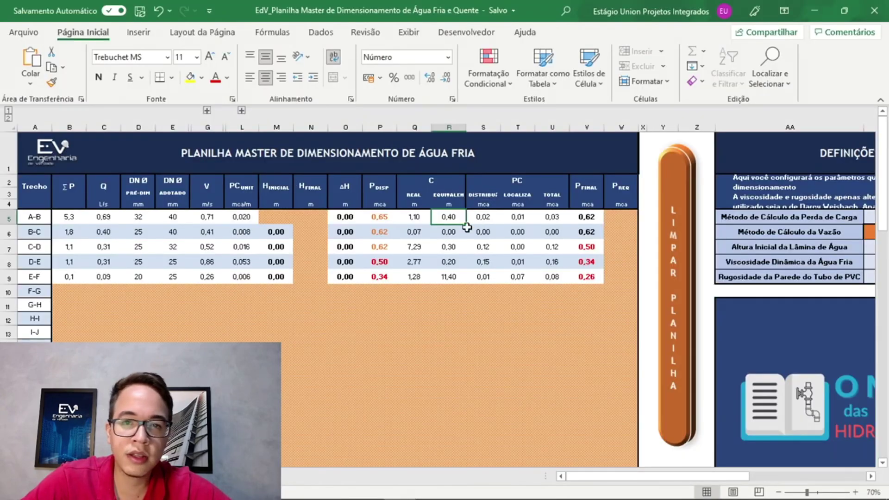
{"action": "type", "text": "=0,42"}
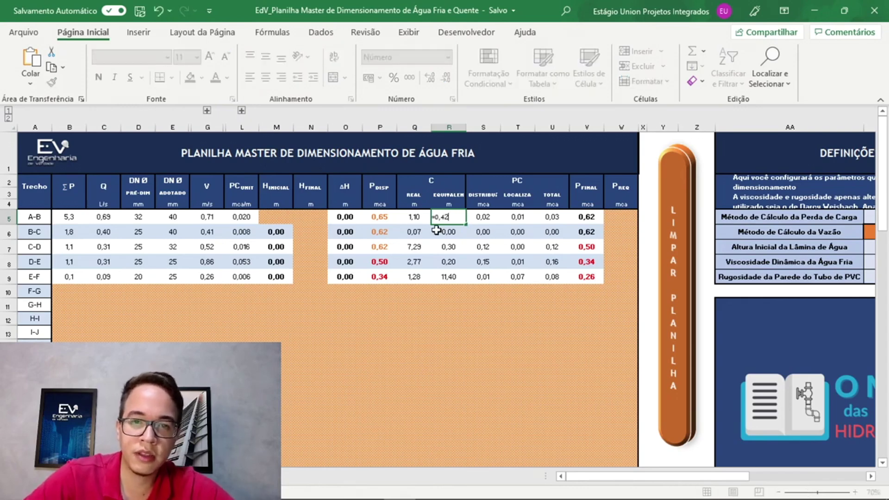
{"action": "key", "text": "Return"}
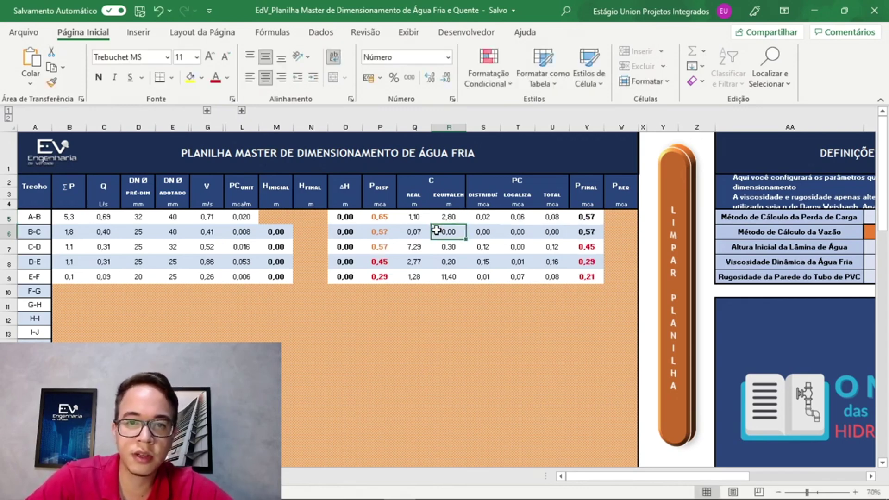
Look up stretch B-C in the Revit fittings schedule and enter =0+1,74 as its equivalent length in Excel
{"action": "key", "text": "alt+Tab"}
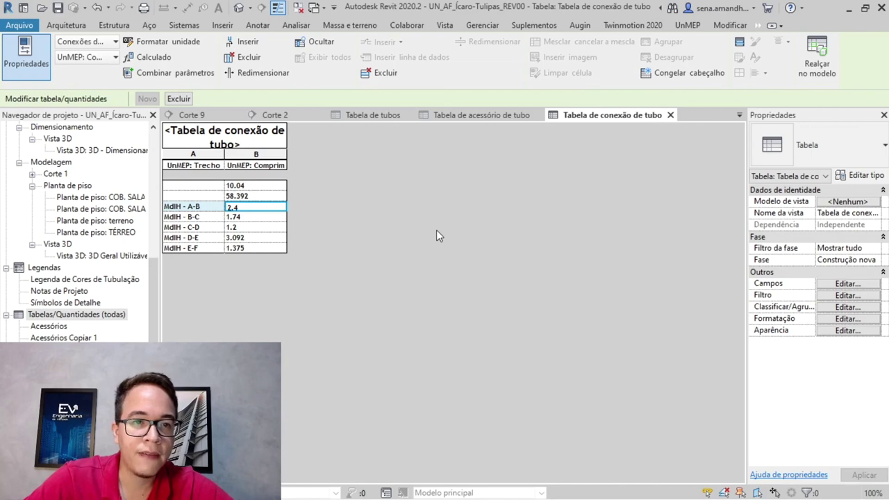
{"action": "key", "text": "alt+Tab"}
{"action": "type", "text": "=0+1,74"}
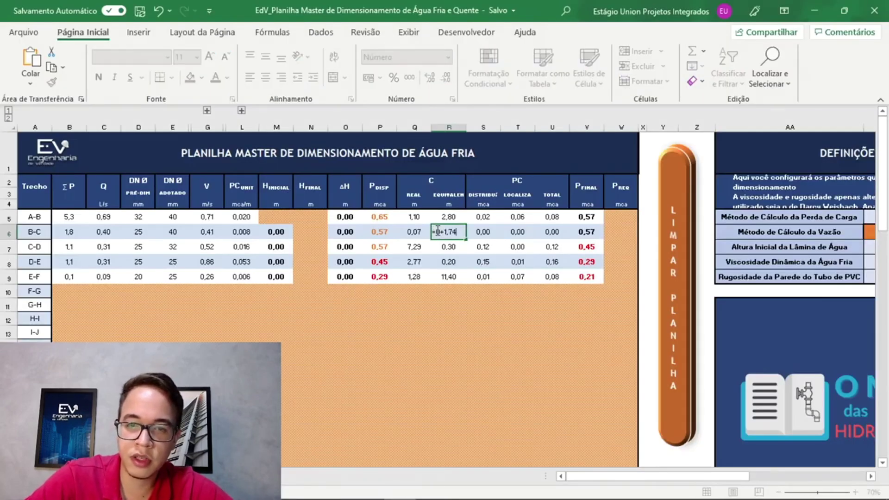
{"action": "key", "text": "Return"}
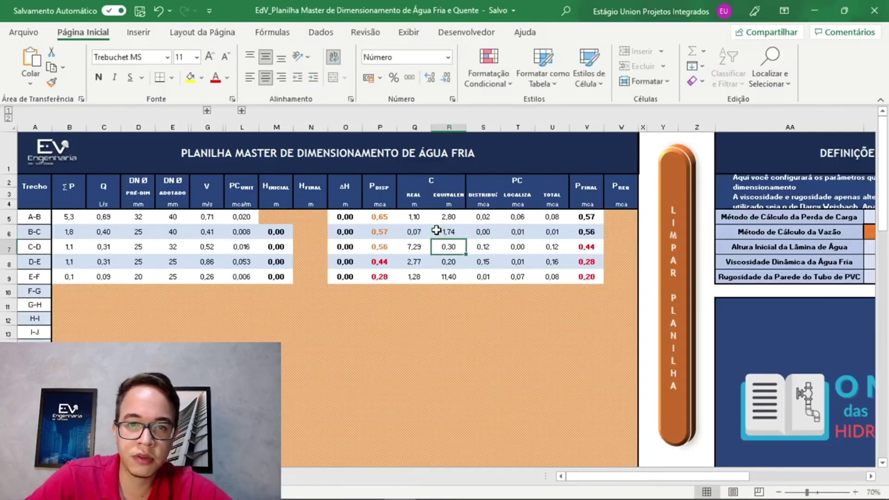
Enter =0,3+1,2 as the equivalent length of stretch C-D in Excel and return to the Revit fittings schedule
{"action": "key", "text": "alt+Tab"}
{"action": "key", "text": "alt+Tab"}
{"action": "type", "text": "=0,3"}
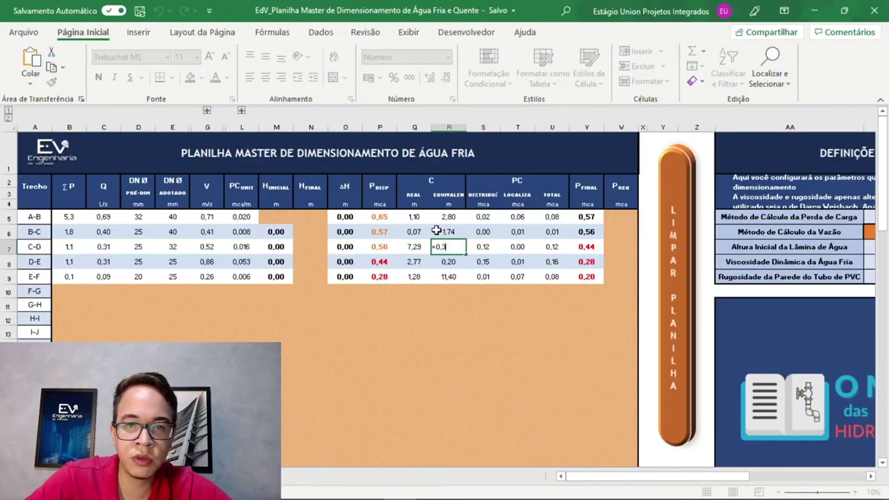
{"action": "type", "text": "+1,2"}
{"action": "key", "text": "Return"}
{"action": "key", "text": "alt+Tab"}
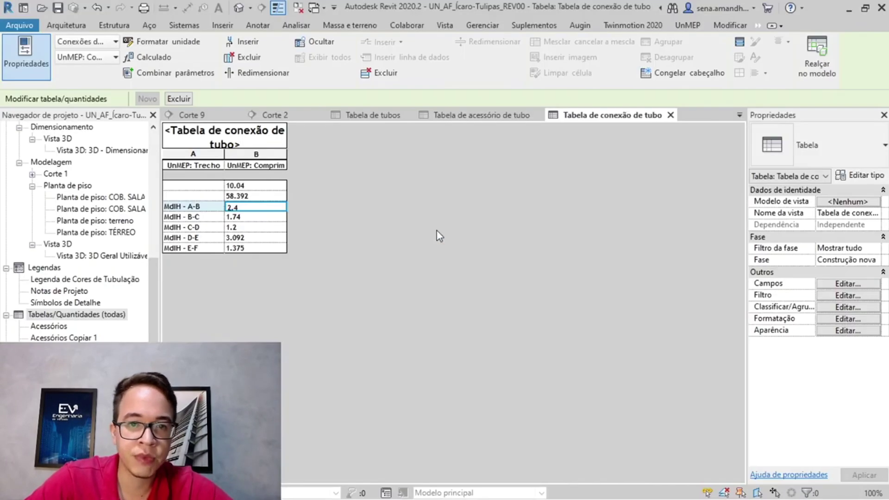
Look up stretch D-E in the Revit fittings schedule and enter =0,2+3,092 as its equivalent length in Excel
{"action": "key", "text": "alt+Tab"}
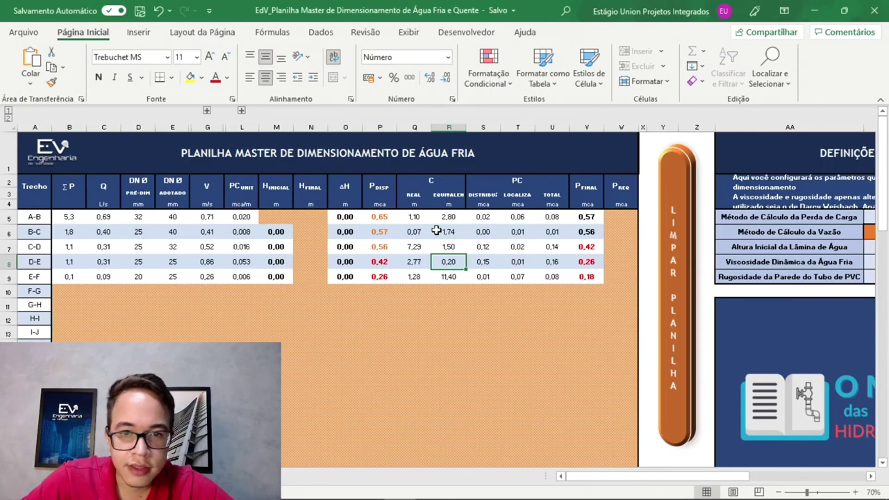
{"action": "key", "text": "alt+Tab"}
{"action": "key", "text": "alt+Tab"}
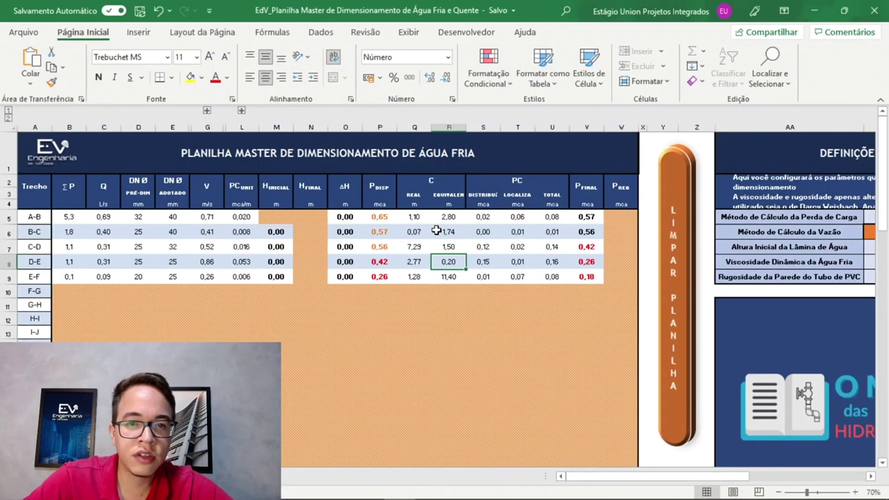
{"action": "type", "text": "=0,2+"}
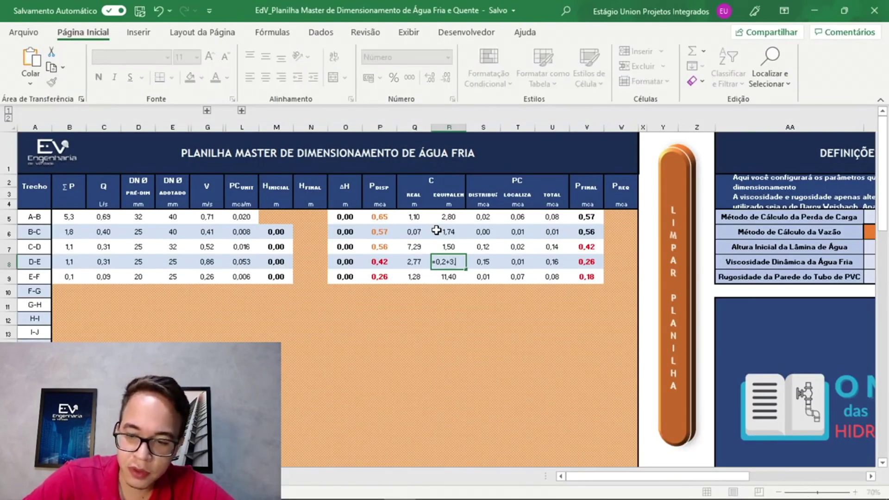
{"action": "type", "text": "3,092"}
{"action": "key", "text": "Return"}
Look up stretch E-F in the Revit fittings schedule and add its 1,375 to the 11,4 equivalent length in Excel
{"action": "key", "text": "alt+Tab"}
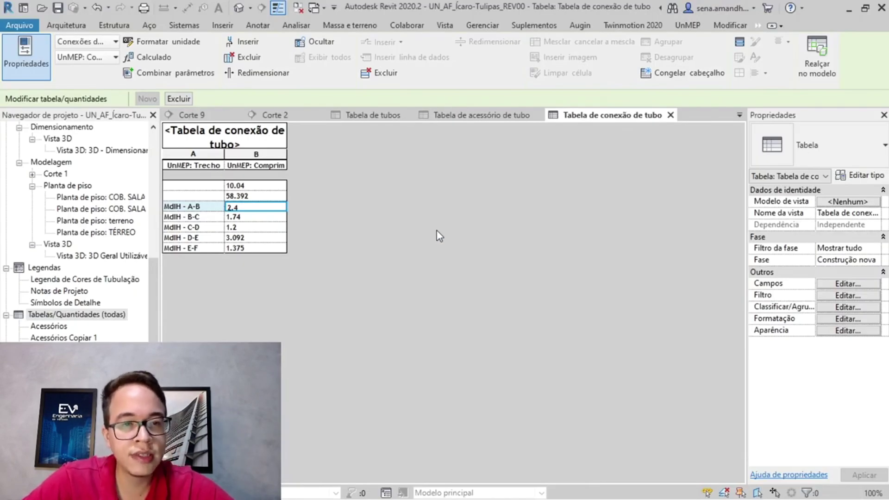
{"action": "key", "text": "alt+Tab"}
{"action": "type", "text": "=11,4"}
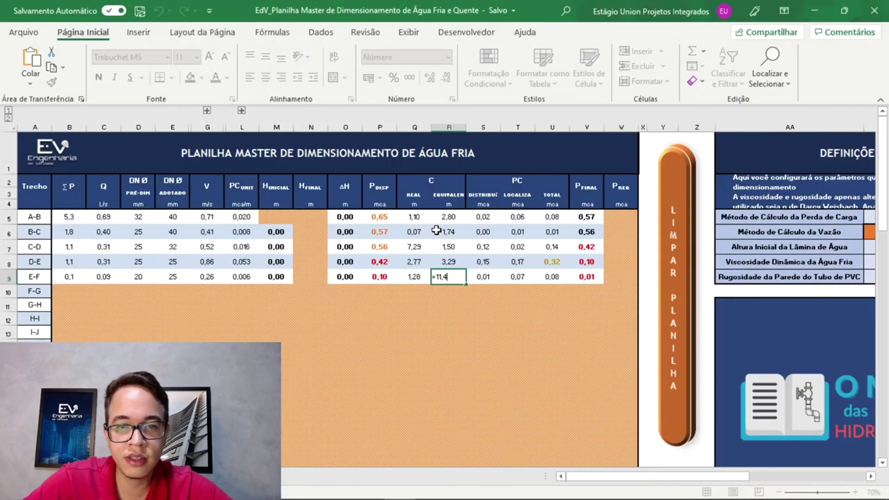
{"action": "type", "text": "+1,37"}
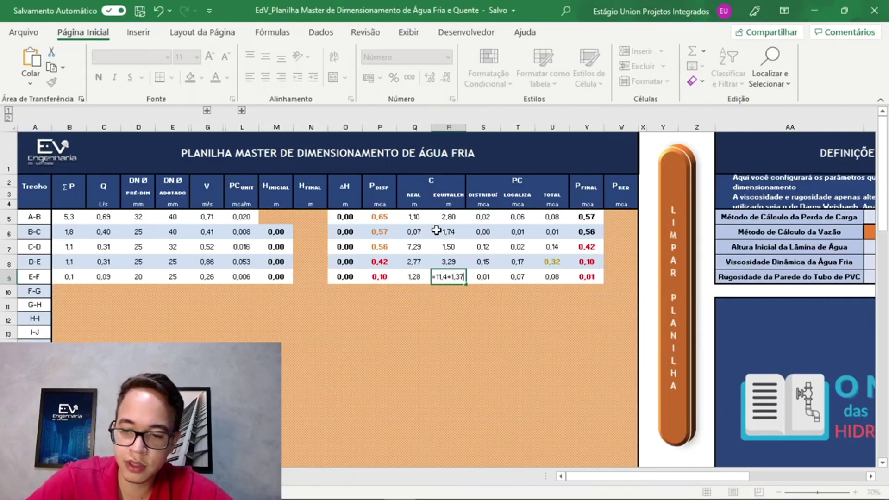
{"action": "type", "text": "8"}
{"action": "key", "text": "Return"}
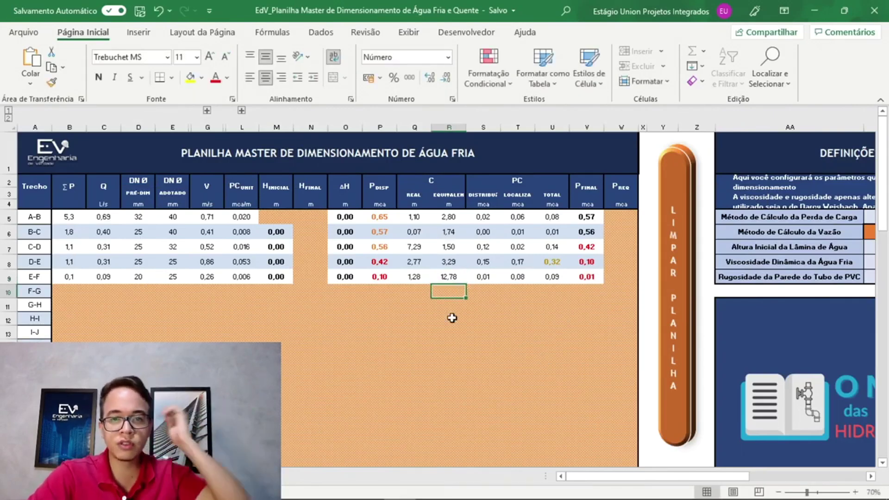
Fill the required pressure column with a dash for stretches A-B to D-E and 1 for stretch E-F
{"action": "left_click_drag", "start_coordinate": [448, 231], "coordinate": [448, 278]}
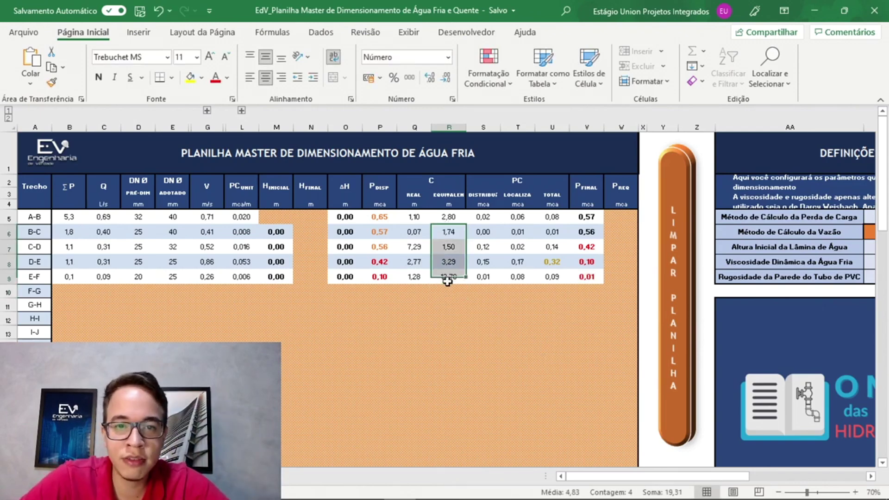
{"action": "left_click_drag", "start_coordinate": [606, 217], "coordinate": [608, 258]}
{"action": "key", "text": "Down"}
{"action": "key", "text": "Down"}
{"action": "key", "text": "Down"}
{"action": "key", "text": "Down"}
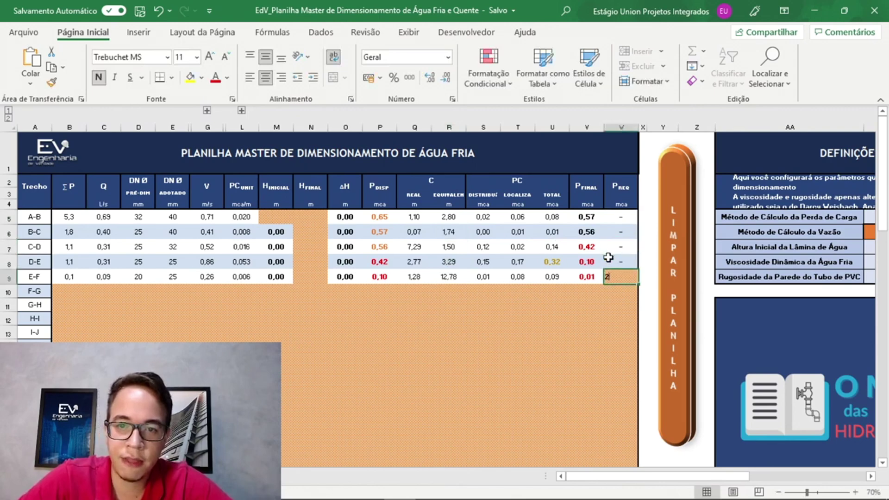
{"action": "type", "text": "1"}
{"action": "key", "text": "Return"}
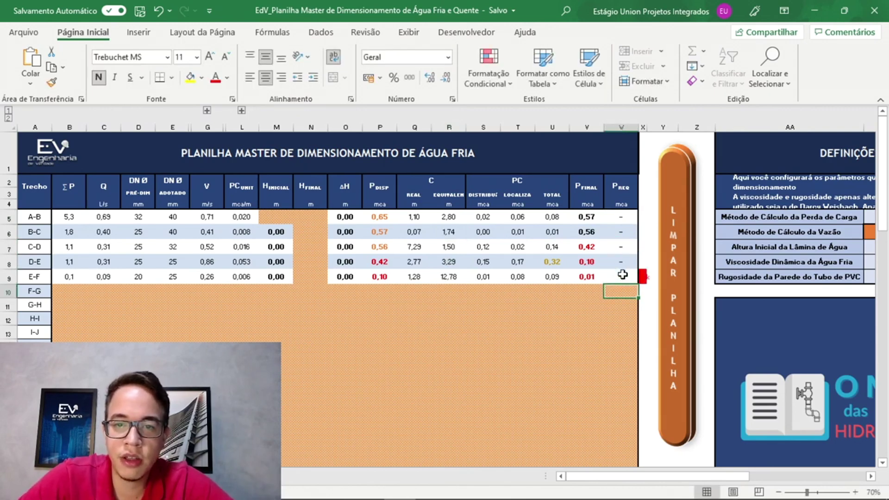
Look up the elevation of the tee at point A in Revit's 3D view and enter 4,485 as stretch A-B's initial height in Excel
{"action": "left_click", "coordinate": [307, 215]}
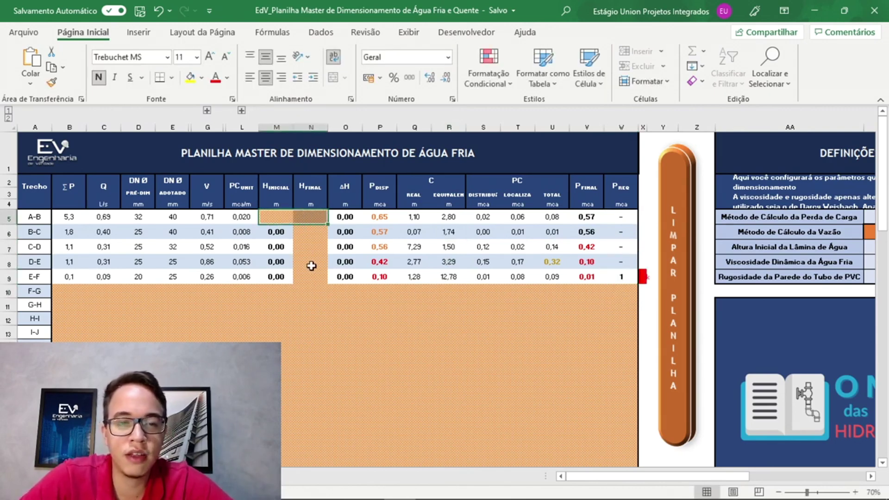
{"action": "left_click", "coordinate": [288, 217]}
{"action": "key", "text": "alt+Tab"}
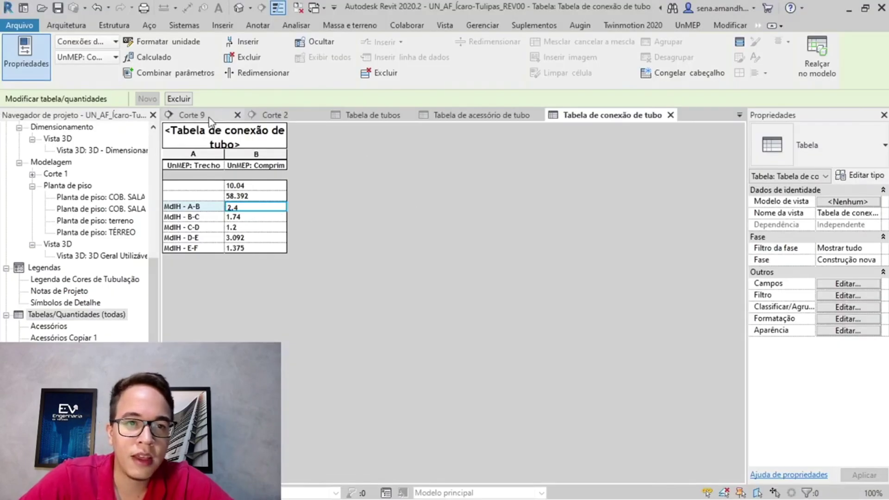
{"action": "left_click", "coordinate": [241, 7]}
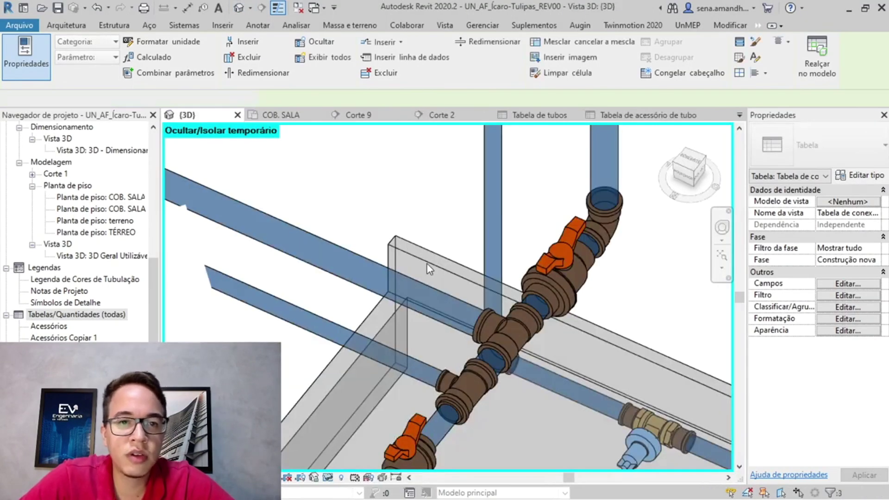
{"action": "scroll", "coordinate": [420, 252], "scroll_direction": "up", "scroll_amount": 5}
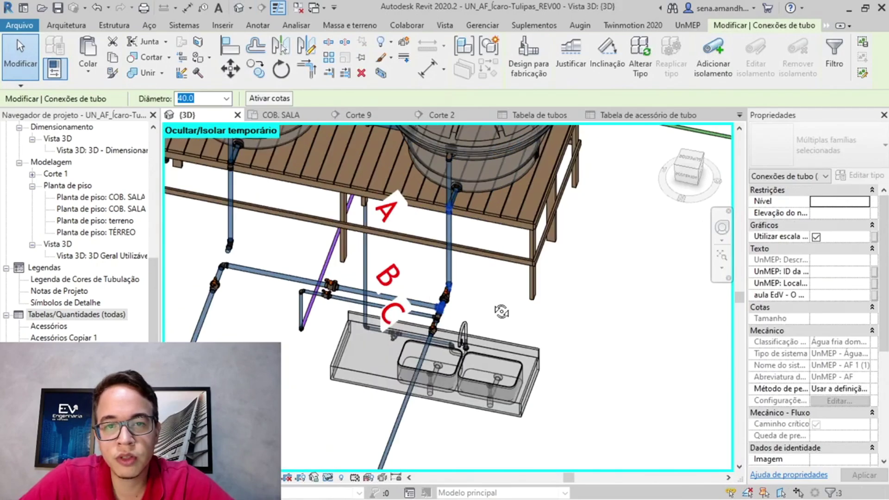
{"action": "middle_click_drag", "start_coordinate": [451, 249], "coordinate": [428, 199], "text": "shift"}
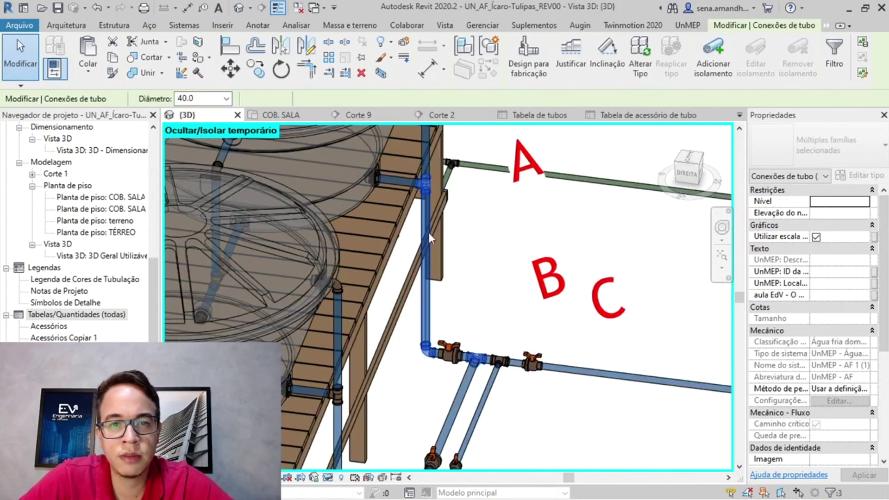
{"action": "key", "text": "Escape"}
{"action": "left_click", "coordinate": [425, 184]}
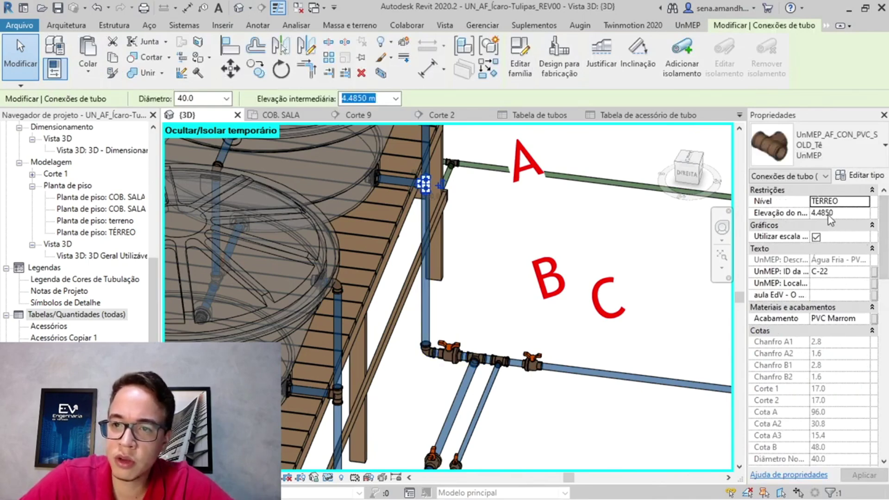
{"action": "key", "text": "alt+Tab"}
{"action": "type", "text": "4"}
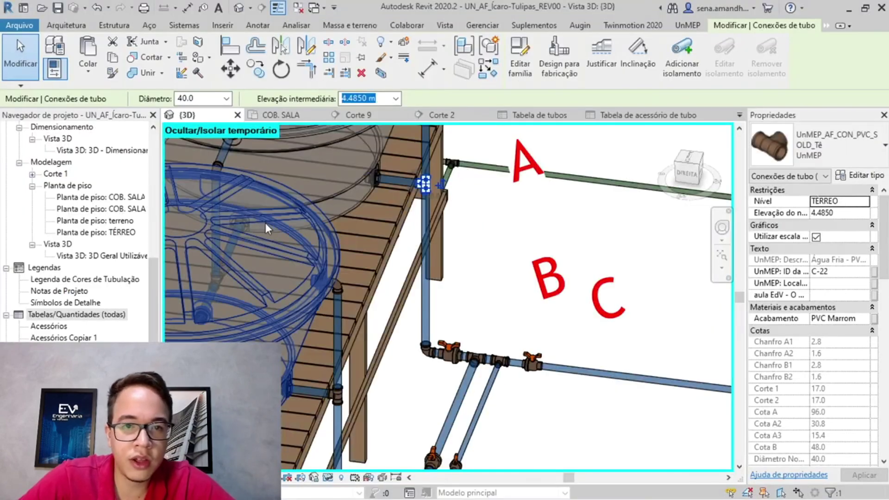
Select the tee at point B in the 3D view and set its reference level to TÉRREO
{"action": "left_click", "coordinate": [479, 358]}
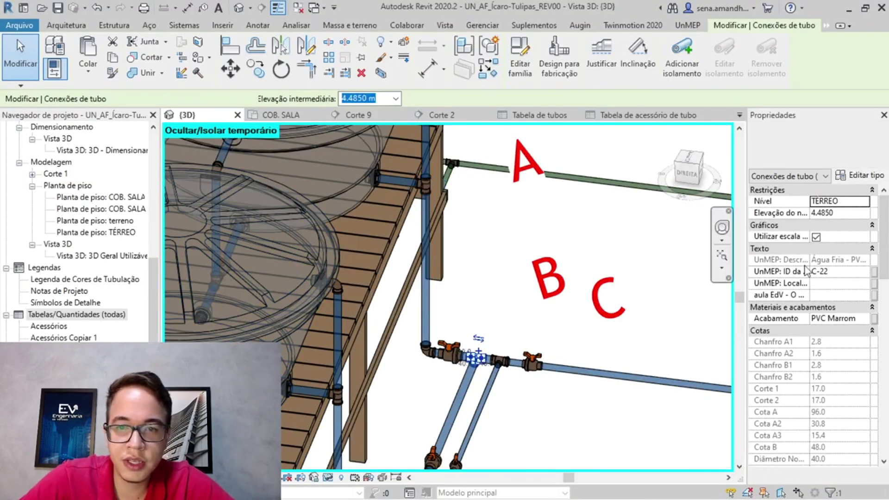
{"action": "left_click", "coordinate": [865, 201]}
{"action": "left_click", "coordinate": [833, 222]}
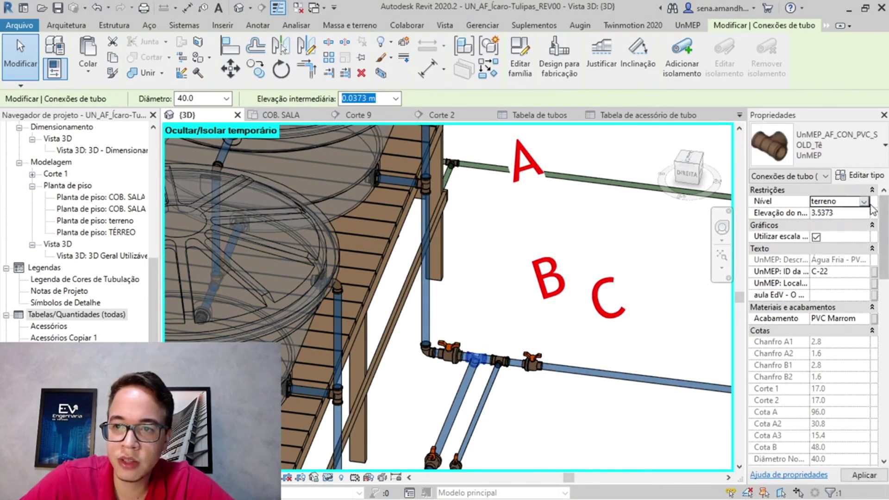
{"action": "left_click", "coordinate": [864, 201]}
{"action": "left_click", "coordinate": [829, 211]}
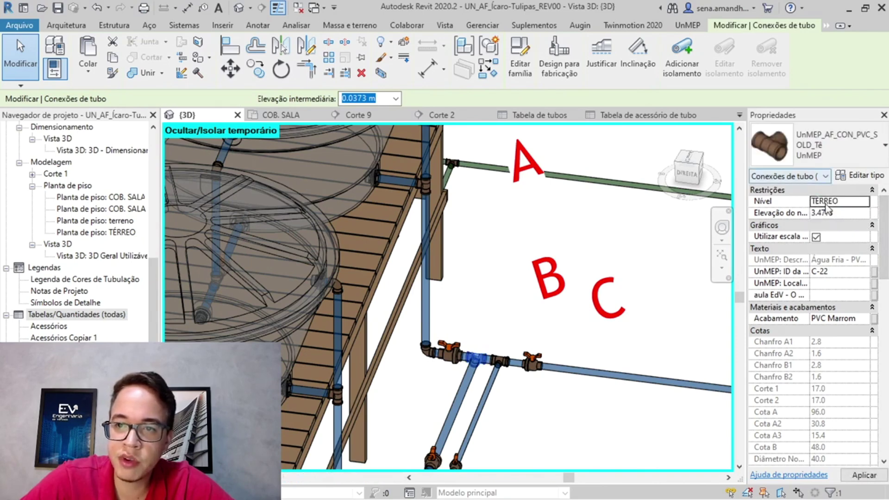
Enter 3,4773 as the final height of stretch A-B in the Excel sizing sheet
{"action": "key", "text": "alt+Tab"}
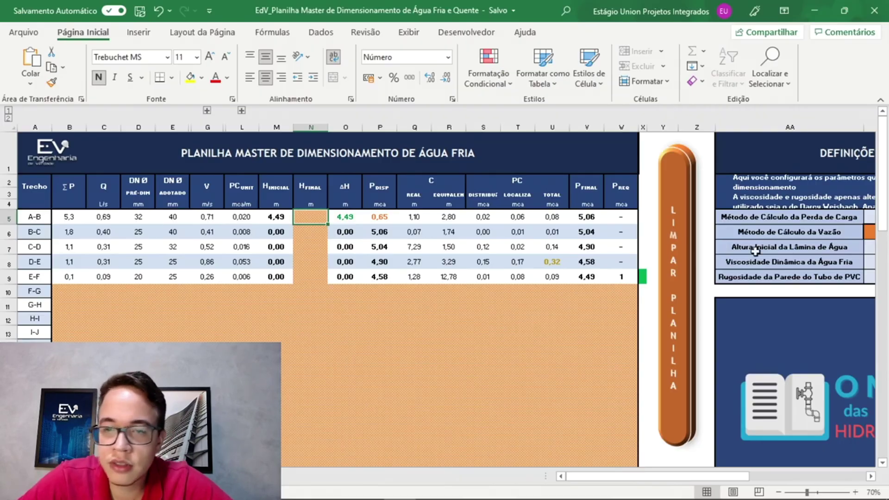
{"action": "type", "text": "3"}
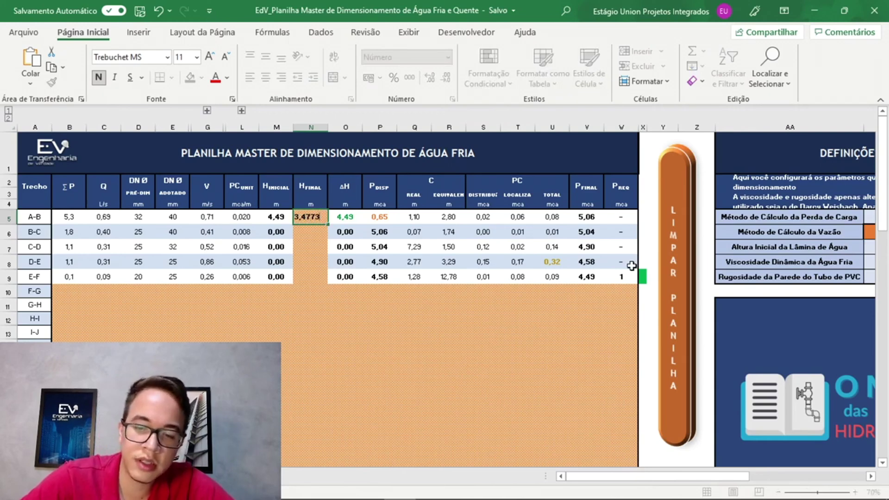
{"action": "type", "text": ",4773"}
{"action": "key", "text": "Return"}
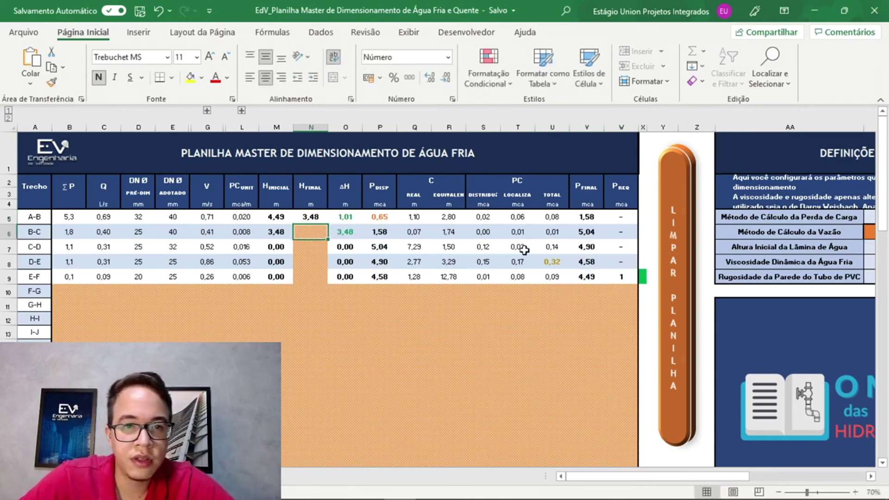
Check the run from B to D in Revit and copy A-B's final height as values to stretches B-C and C-D in Excel
{"action": "key", "text": "alt+Tab"}
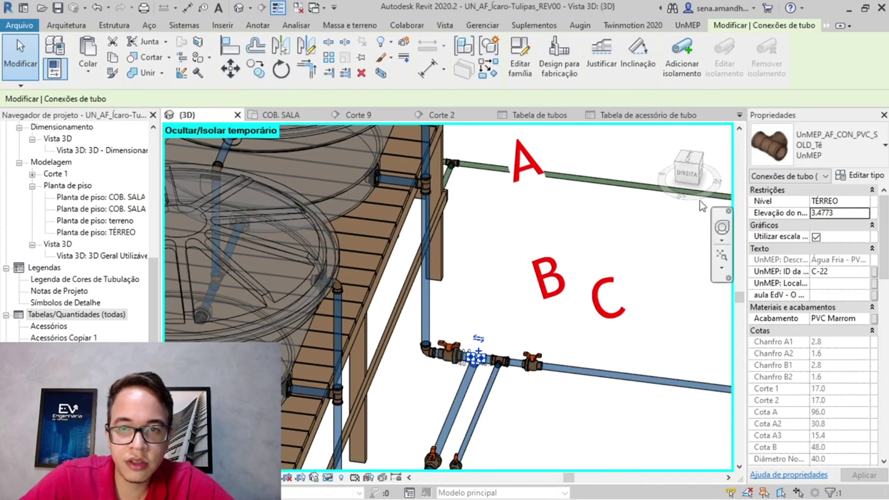
{"action": "left_click", "coordinate": [697, 163]}
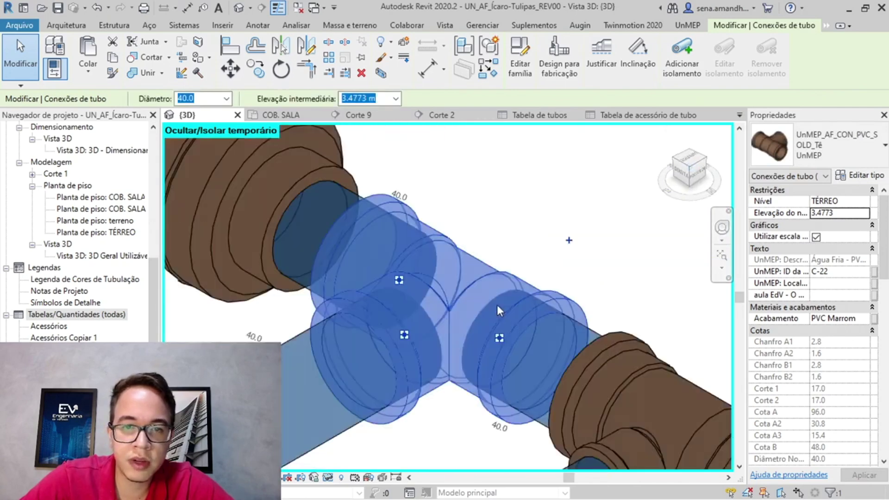
{"action": "scroll", "coordinate": [504, 297], "scroll_direction": "down", "scroll_amount": 3}
{"action": "key", "text": "Escape"}
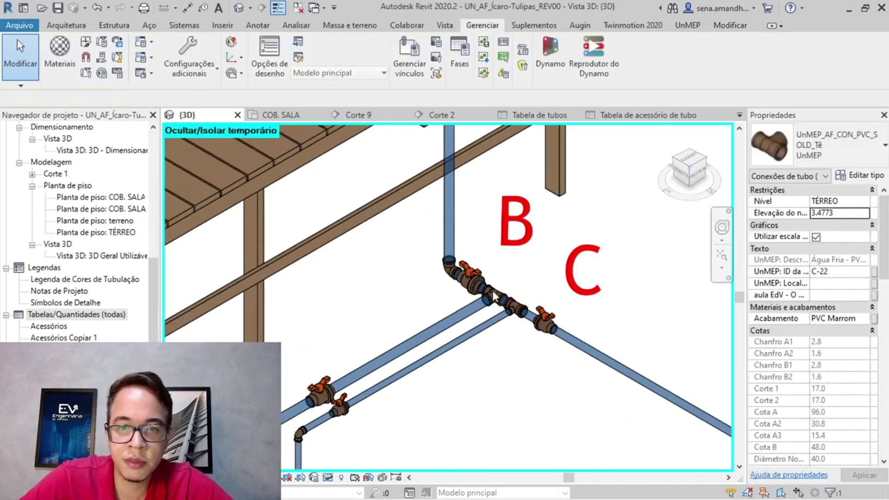
{"action": "scroll", "coordinate": [530, 319], "scroll_direction": "down", "scroll_amount": 5}
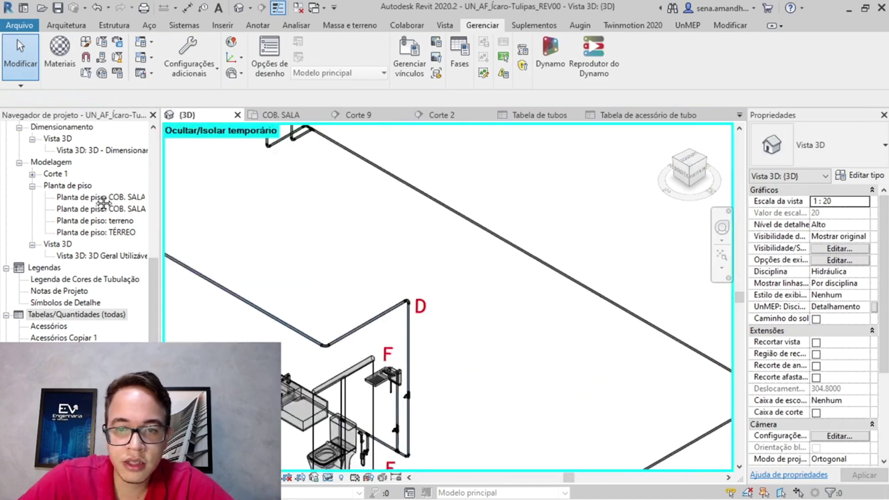
{"action": "scroll", "coordinate": [398, 310], "scroll_direction": "up", "scroll_amount": 3}
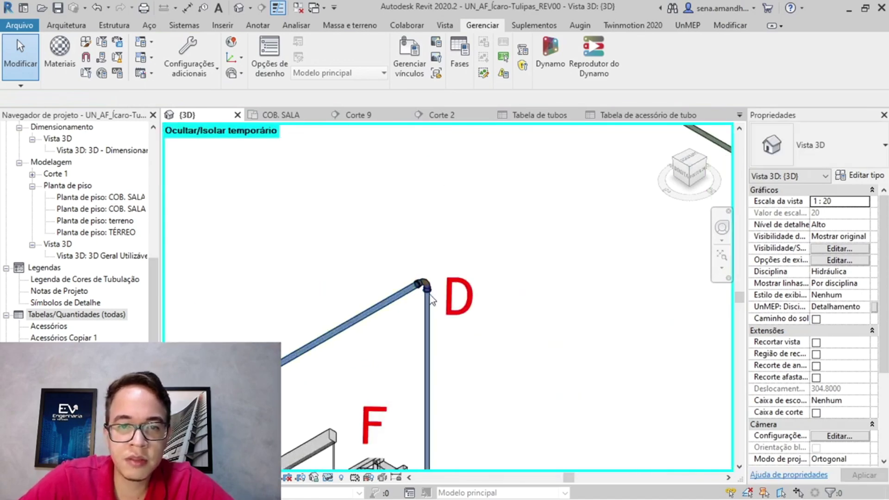
{"action": "key", "text": "alt+Tab"}
{"action": "left_click", "coordinate": [311, 221]}
{"action": "key", "text": "ctrl+c"}
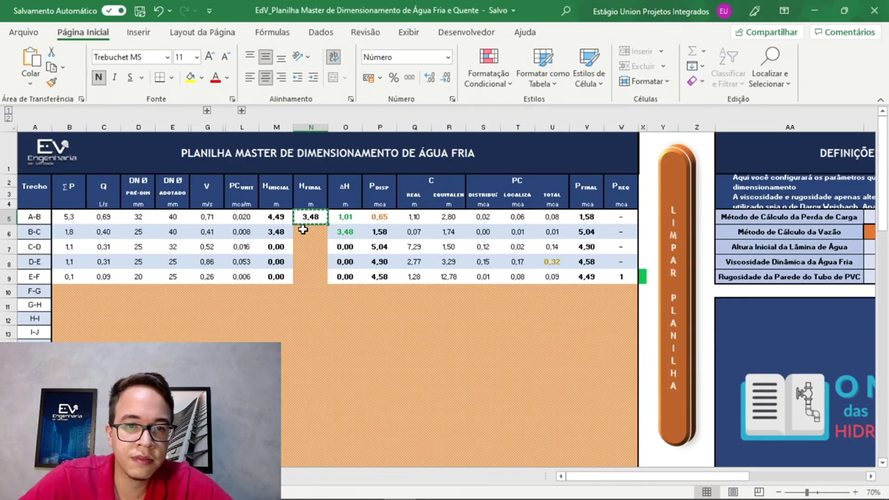
{"action": "left_click_drag", "start_coordinate": [311, 232], "coordinate": [308, 244]}
{"action": "key", "text": "ctrl+v"}
{"action": "left_click", "coordinate": [359, 264]}
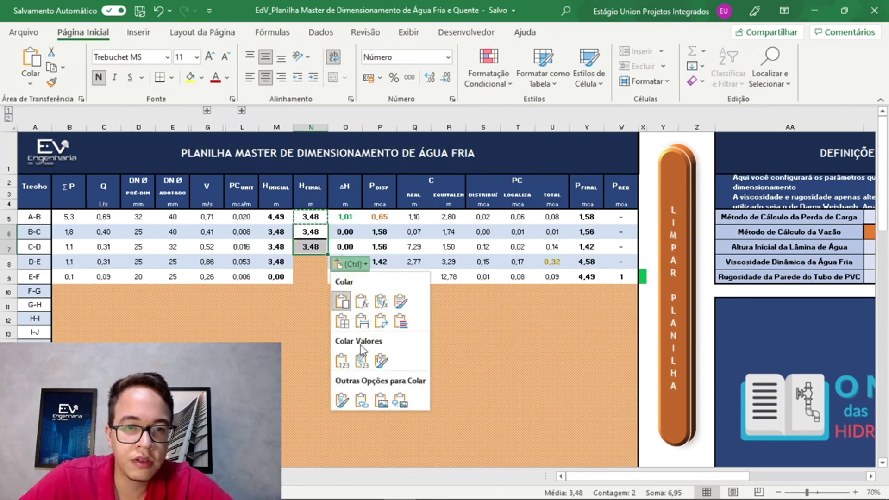
{"action": "left_click", "coordinate": [342, 361]}
{"action": "left_click", "coordinate": [351, 264]}
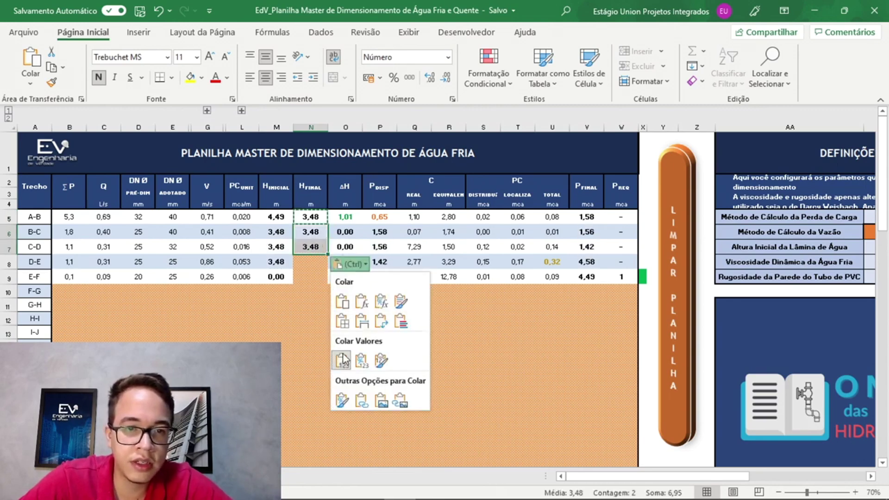
{"action": "left_click", "coordinate": [342, 360]}
Inspect the elbow at point D in Revit's 3D view and select stretch D-E's final height cell in Excel
{"action": "left_click", "coordinate": [322, 261]}
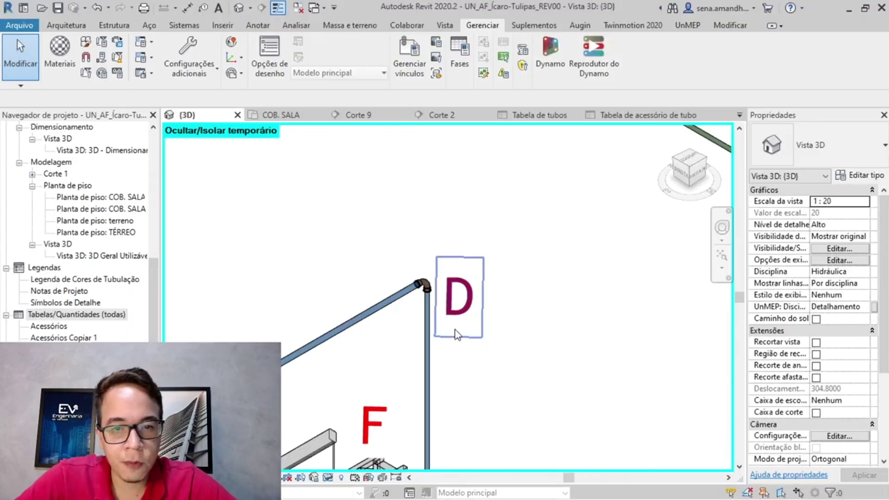
{"action": "scroll", "coordinate": [471, 320], "scroll_direction": "up", "scroll_amount": 5}
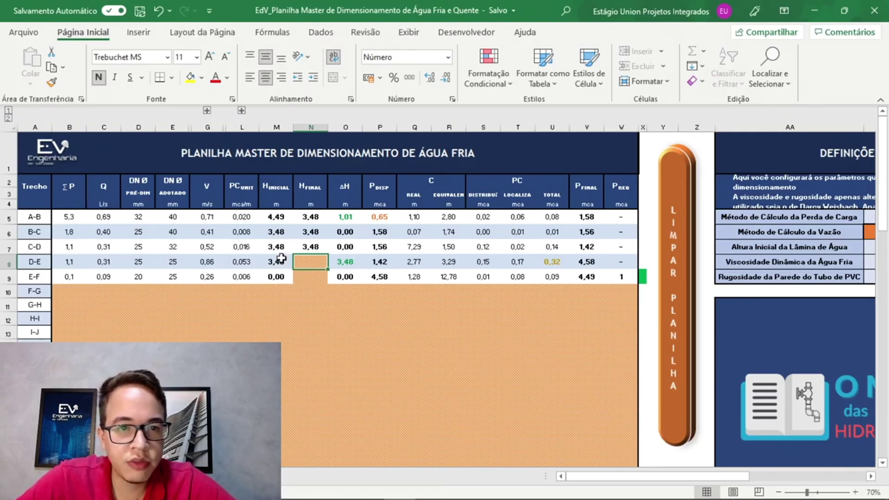
{"action": "left_click", "coordinate": [303, 250]}
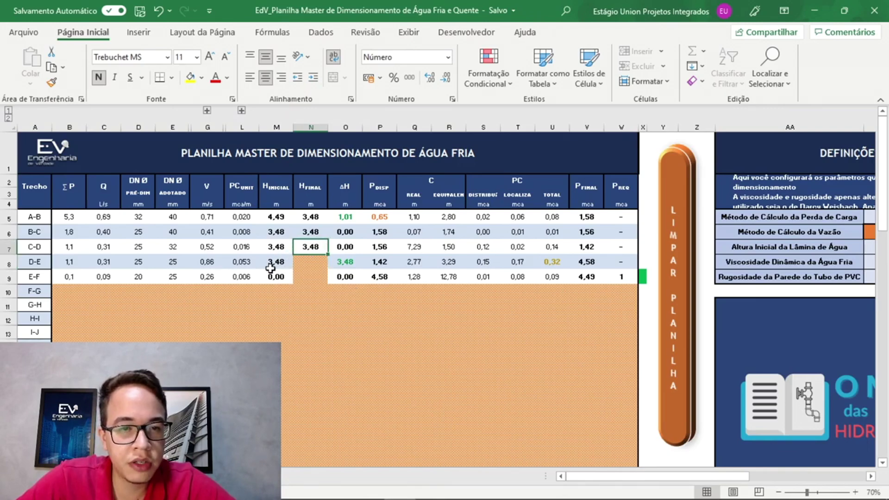
{"action": "left_click", "coordinate": [318, 269]}
{"action": "key", "text": "Left"}
{"action": "key", "text": "Left"}
{"action": "key", "text": "Left"}
{"action": "key", "text": "Left"}
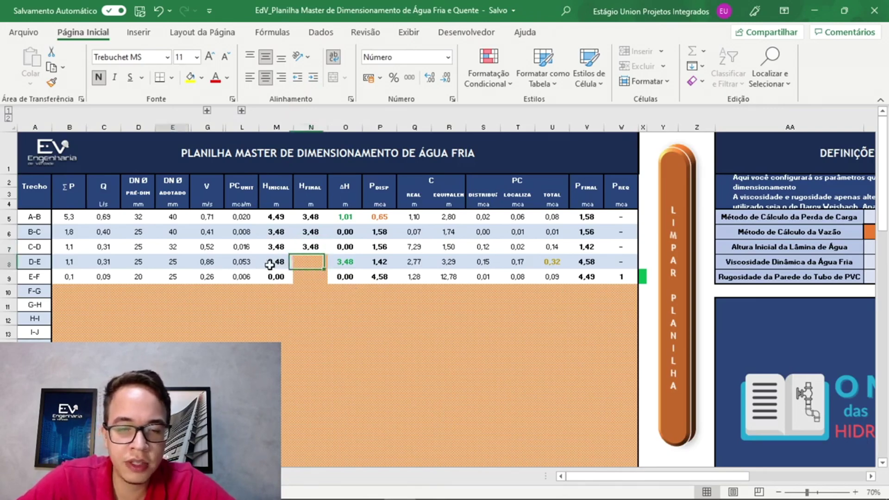
{"action": "key", "text": "Left"}
{"action": "key", "text": "Left"}
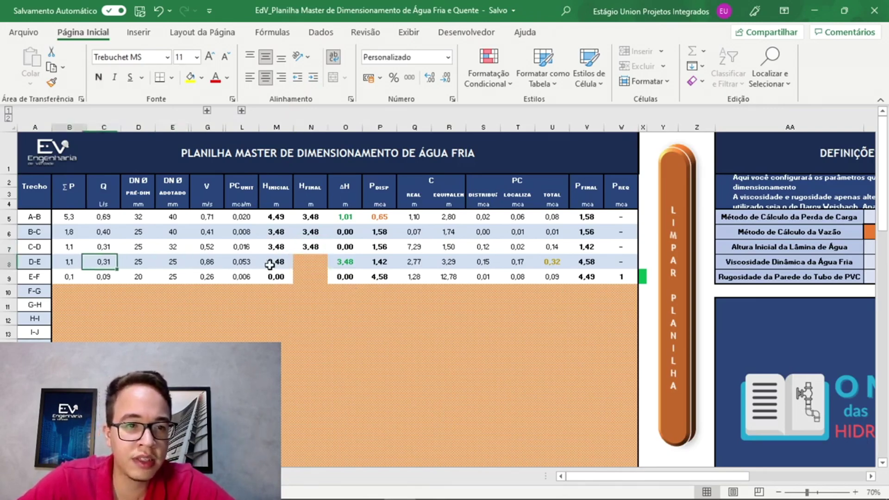
{"action": "key", "text": "Right"}
{"action": "key", "text": "Right"}
{"action": "key", "text": "Right"}
{"action": "key", "text": "Right"}
{"action": "key", "text": "Right"}
{"action": "key", "text": "Right"}
{"action": "key", "text": "Right"}
{"action": "key", "text": "Right"}
{"action": "key", "text": "Right"}
{"action": "key", "text": "Left"}
{"action": "key", "text": "Left"}
{"action": "key", "text": "Left"}
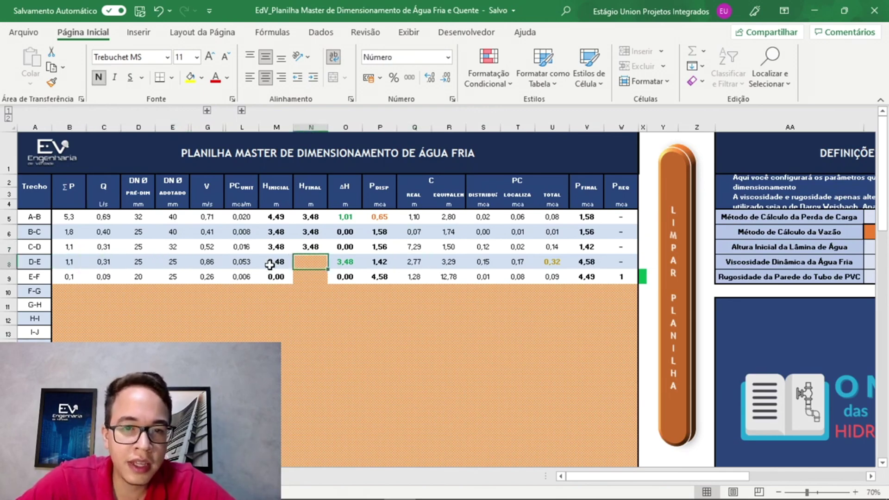
{"action": "key", "text": "Right"}
{"action": "key", "text": "Right"}
{"action": "key", "text": "Right"}
{"action": "key", "text": "Left"}
{"action": "key", "text": "Left"}
{"action": "key", "text": "Left"}
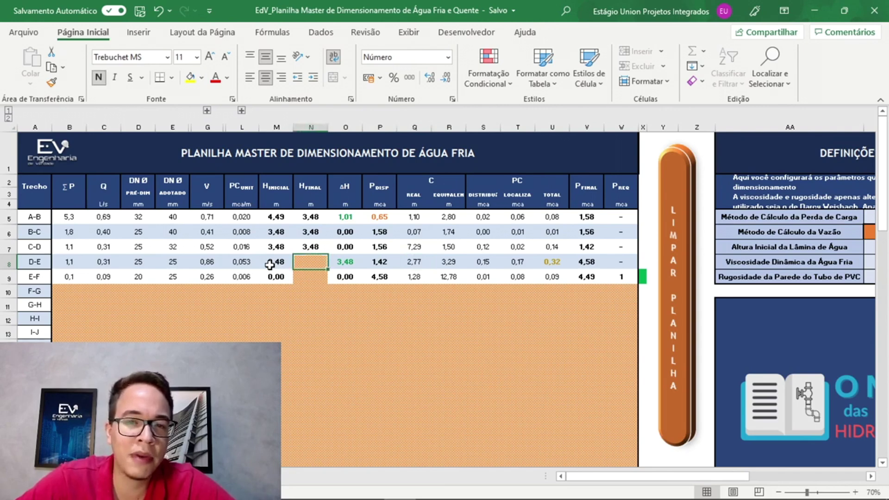
{"action": "key", "text": "Right"}
{"action": "key", "text": "Right"}
{"action": "key", "text": "Right"}
{"action": "key", "text": "Right"}
{"action": "key", "text": "Right"}
{"action": "key", "text": "Right"}
{"action": "key", "text": "Right"}
{"action": "key", "text": "Right"}
{"action": "key", "text": "Right"}
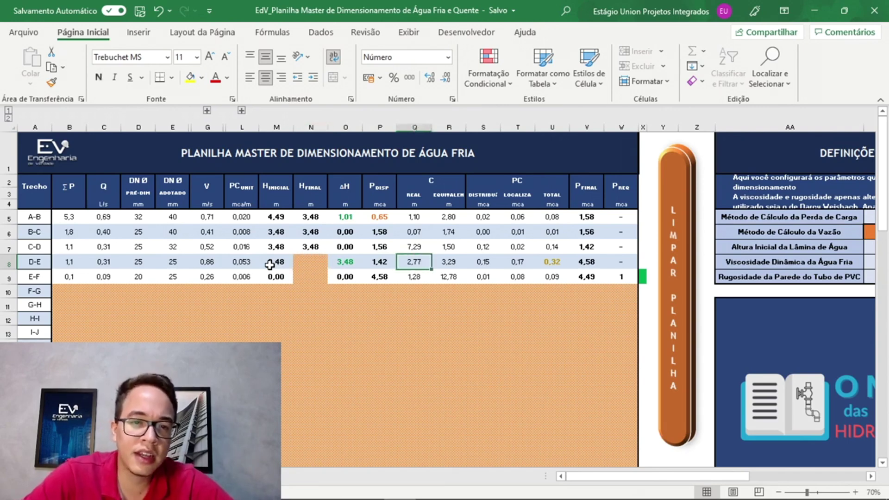
{"action": "key", "text": "Left"}
{"action": "key", "text": "Left"}
{"action": "key", "text": "Left"}
{"action": "key", "text": "Left"}
{"action": "key", "text": "Left"}
{"action": "key", "text": "Left"}
{"action": "key", "text": "Left"}
{"action": "key", "text": "Left"}
{"action": "key", "text": "Left"}
{"action": "key", "text": "Left"}
{"action": "key", "text": "Left"}
{"action": "key", "text": "Left"}
{"action": "key", "text": "Left"}
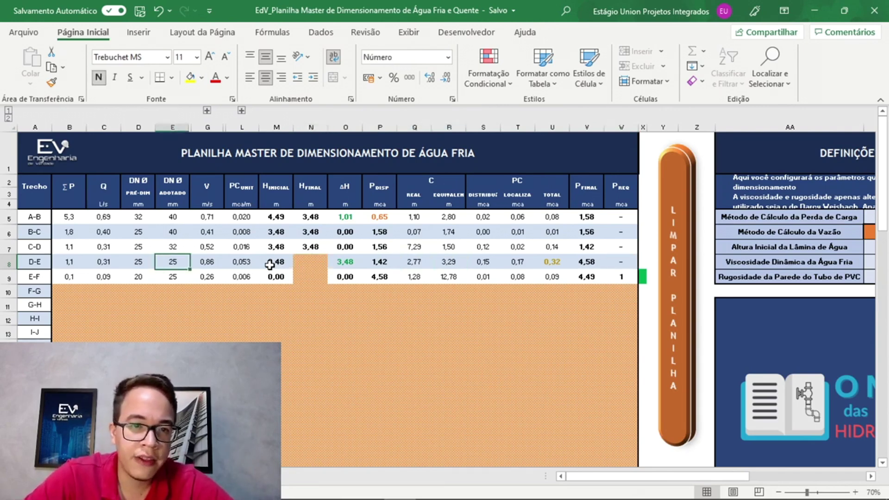
{"action": "key", "text": "Left"}
{"action": "key", "text": "Left"}
{"action": "key", "text": "Right"}
{"action": "key", "text": "Right"}
{"action": "key", "text": "Left"}
{"action": "key", "text": "Left"}
{"action": "key", "text": "Right"}
{"action": "key", "text": "Right"}
{"action": "key", "text": "Right"}
{"action": "key", "text": "Right"}
{"action": "key", "text": "Right"}
{"action": "key", "text": "Right"}
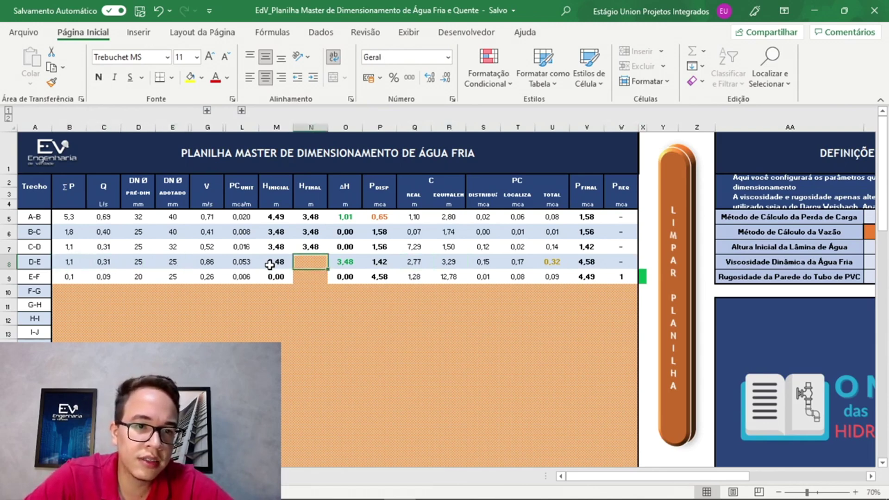
{"action": "key", "text": "Left"}
{"action": "key", "text": "Left"}
{"action": "key", "text": "Left"}
{"action": "key", "text": "Left"}
{"action": "key", "text": "Left"}
{"action": "key", "text": "Left"}
{"action": "key", "text": "Right"}
{"action": "key", "text": "Right"}
{"action": "key", "text": "Right"}
{"action": "key", "text": "Right"}
{"action": "key", "text": "Right"}
{"action": "key", "text": "Right"}
{"action": "key", "text": "Right"}
{"action": "key", "text": "Right"}
{"action": "key", "text": "Right"}
{"action": "key", "text": "Left"}
{"action": "key", "text": "Left"}
{"action": "key", "text": "Left"}
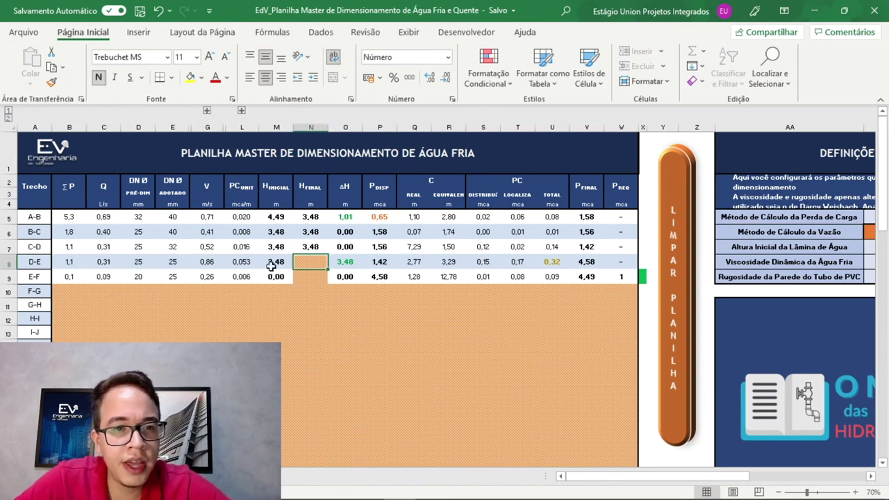
Look up the elevation of the tee at point E in Revit's 3D view and enter 0,70 as stretch D-E's final height in Excel
{"action": "key", "text": "alt+Tab"}
{"action": "scroll", "coordinate": [470, 317], "scroll_direction": "up", "scroll_amount": 4}
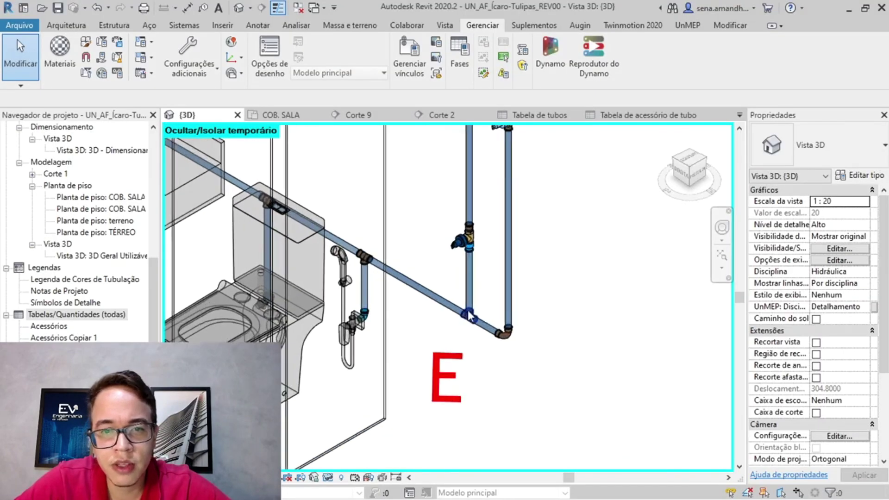
{"action": "left_click", "coordinate": [468, 318]}
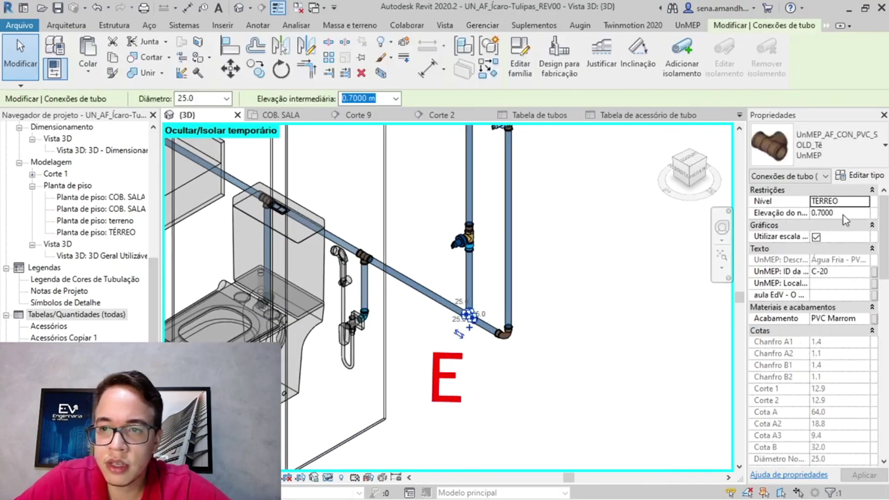
{"action": "key", "text": "alt+Tab"}
{"action": "type", "text": "0"}
{"action": "key", "text": "Return"}
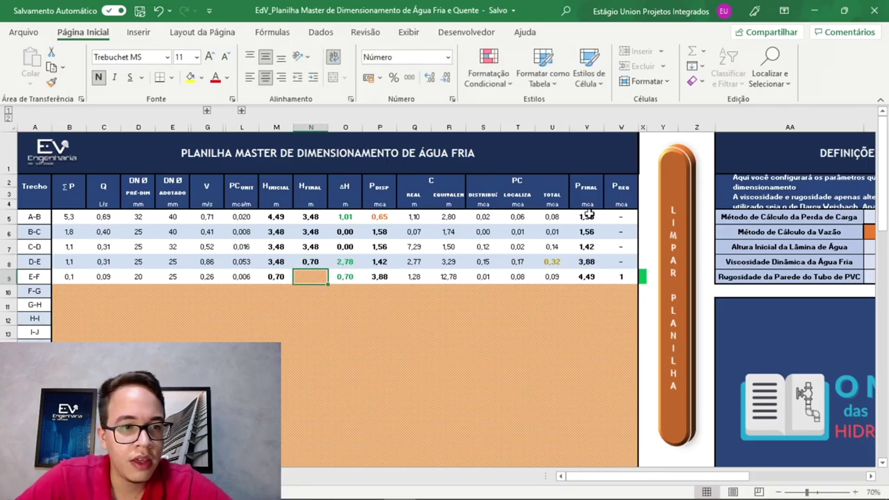
Look up the elevation of the shower elbow at point F in Revit and enter 2,1 as stretch E-F's final height in Excel
{"action": "key", "text": "alt+Tab"}
{"action": "middle_click_drag", "start_coordinate": [595, 268], "coordinate": [541, 442]}
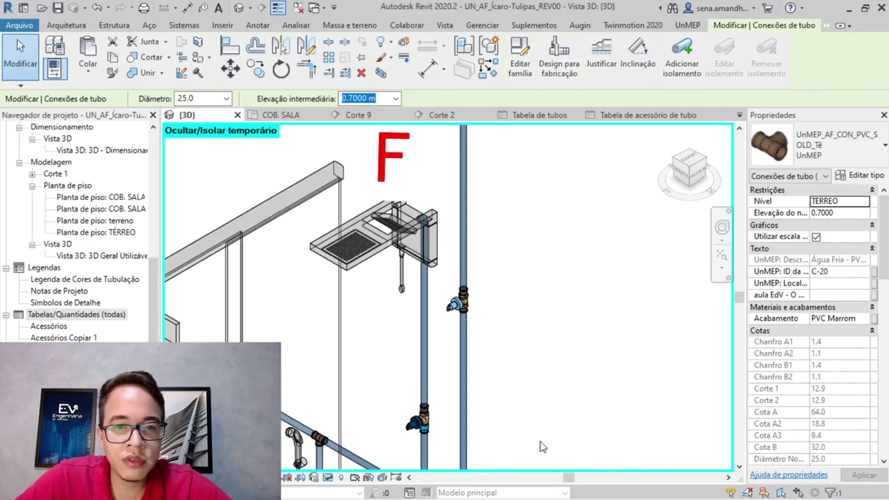
{"action": "scroll", "coordinate": [540, 442], "scroll_direction": "down", "scroll_amount": 1}
{"action": "scroll", "coordinate": [454, 250], "scroll_direction": "up", "scroll_amount": 4}
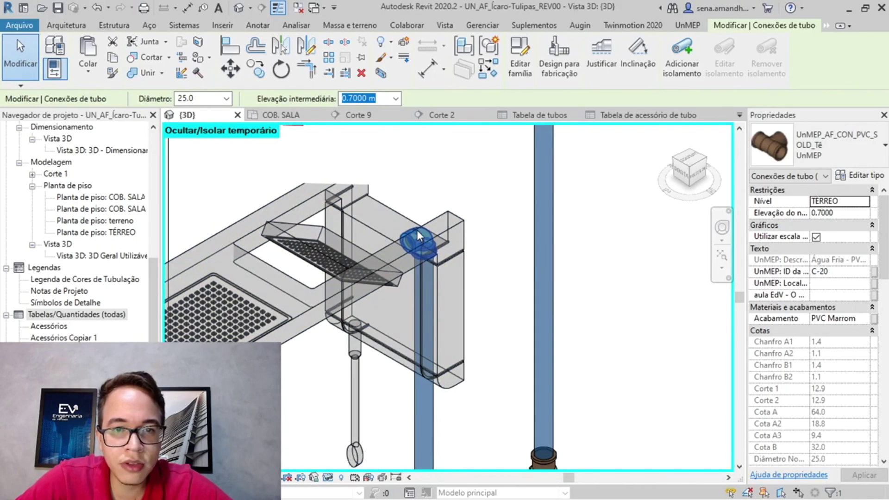
{"action": "left_click", "coordinate": [417, 230]}
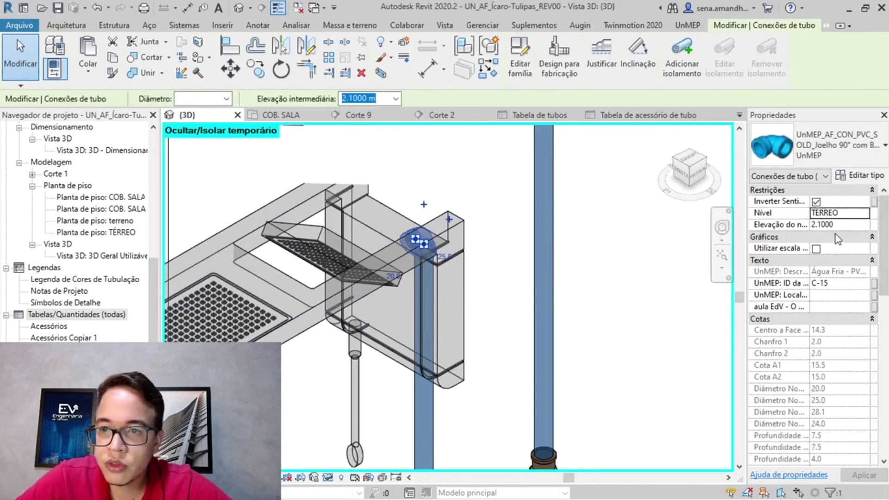
{"action": "key", "text": "alt+Tab"}
{"action": "type", "text": "2,1"}
{"action": "key", "text": "Tab"}
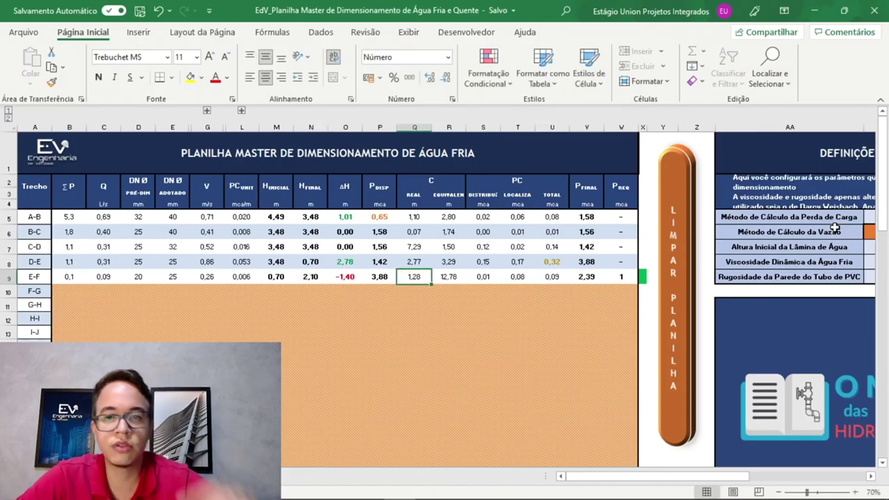